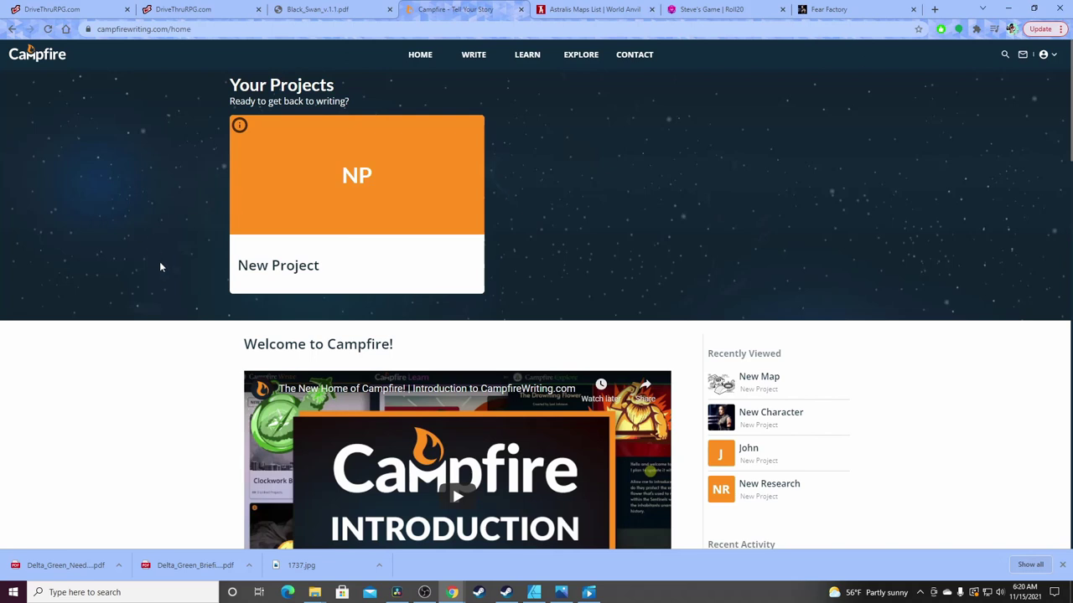
Look over the Campfire home page and open the project named New Project
{"action": "scroll", "coordinate": [161, 269], "scroll_direction": "down", "scroll_amount": 1}
{"action": "scroll", "coordinate": [162, 269], "scroll_direction": "down", "scroll_amount": 2}
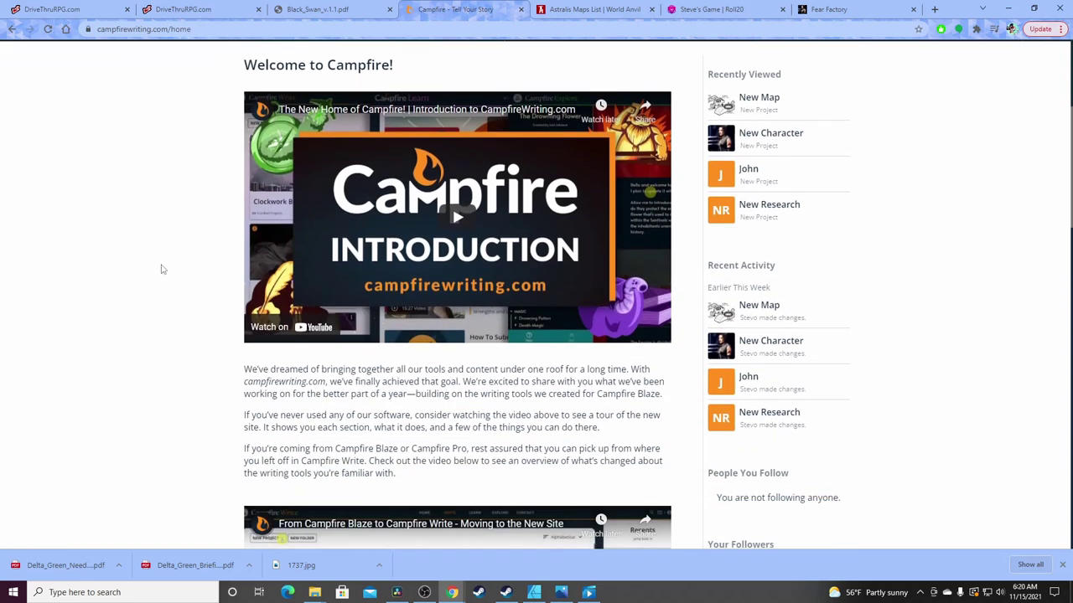
{"action": "scroll", "coordinate": [164, 268], "scroll_direction": "down", "scroll_amount": 2}
{"action": "scroll", "coordinate": [163, 268], "scroll_direction": "down", "scroll_amount": 1}
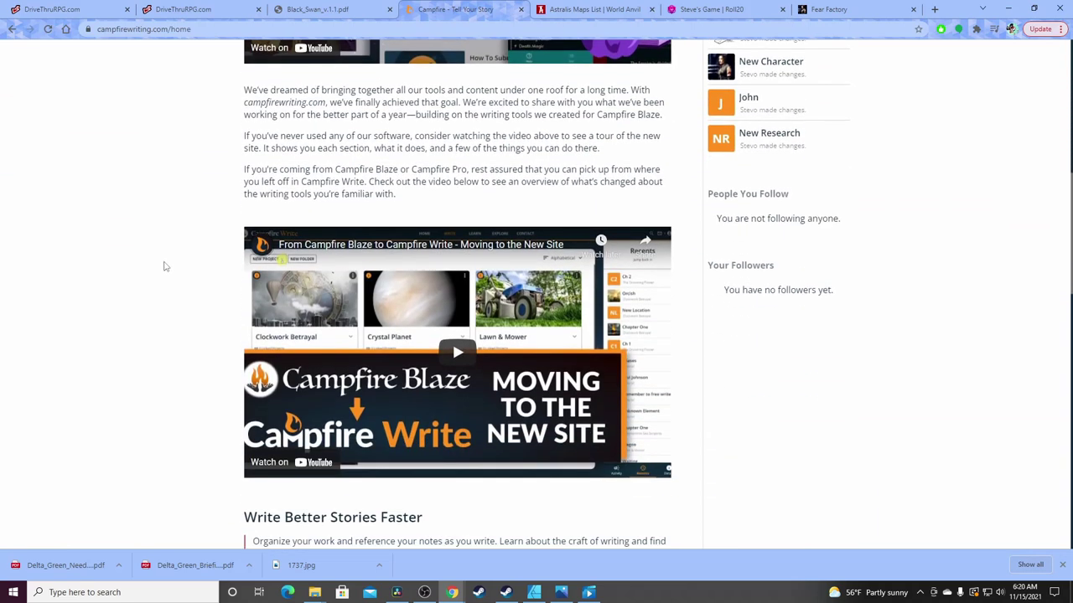
{"action": "scroll", "coordinate": [164, 264], "scroll_direction": "up", "scroll_amount": 5}
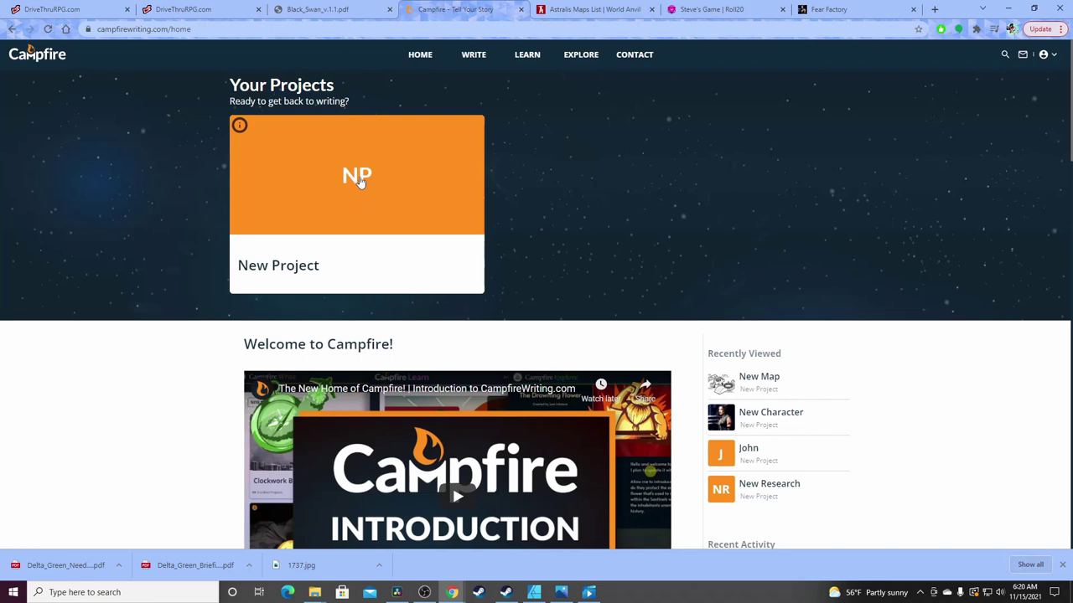
{"action": "left_click", "coordinate": [359, 182]}
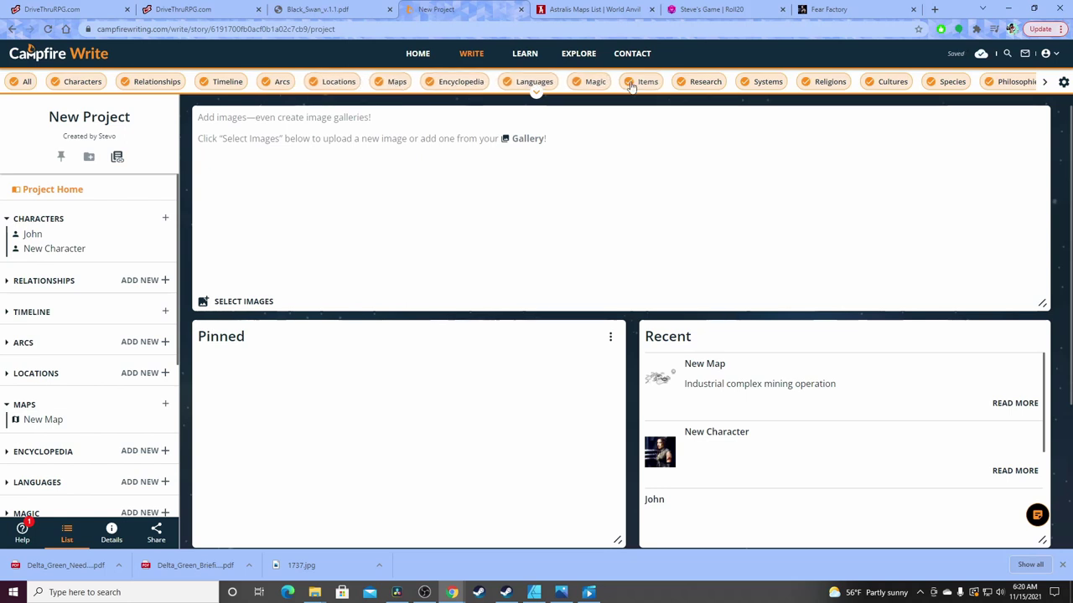
Turn off the Research and Systems module filters and switch both back on
{"action": "left_click", "coordinate": [702, 84]}
{"action": "left_click", "coordinate": [743, 84]}
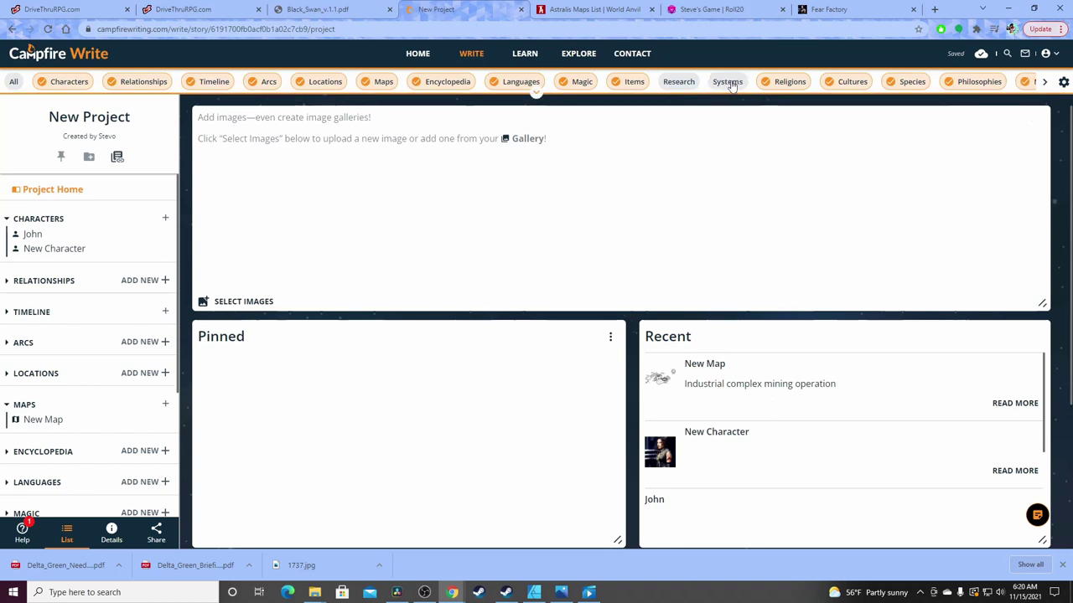
{"action": "left_click", "coordinate": [731, 84]}
{"action": "left_click", "coordinate": [679, 82]}
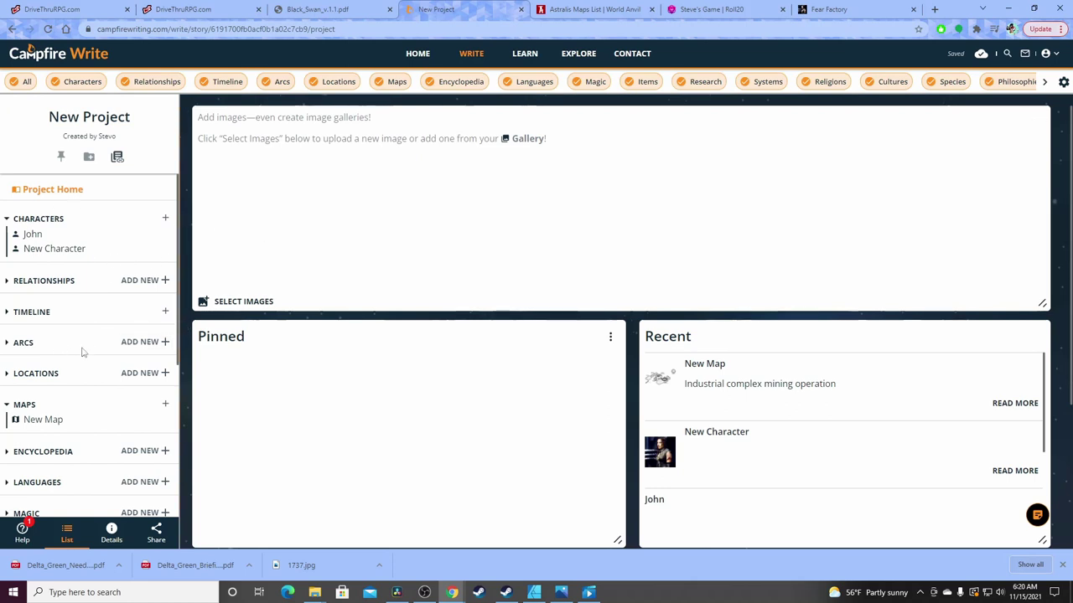
Expand the Arcs section, open the New Character entry and add a blank item to its Personality Traits
{"action": "left_click", "coordinate": [23, 346]}
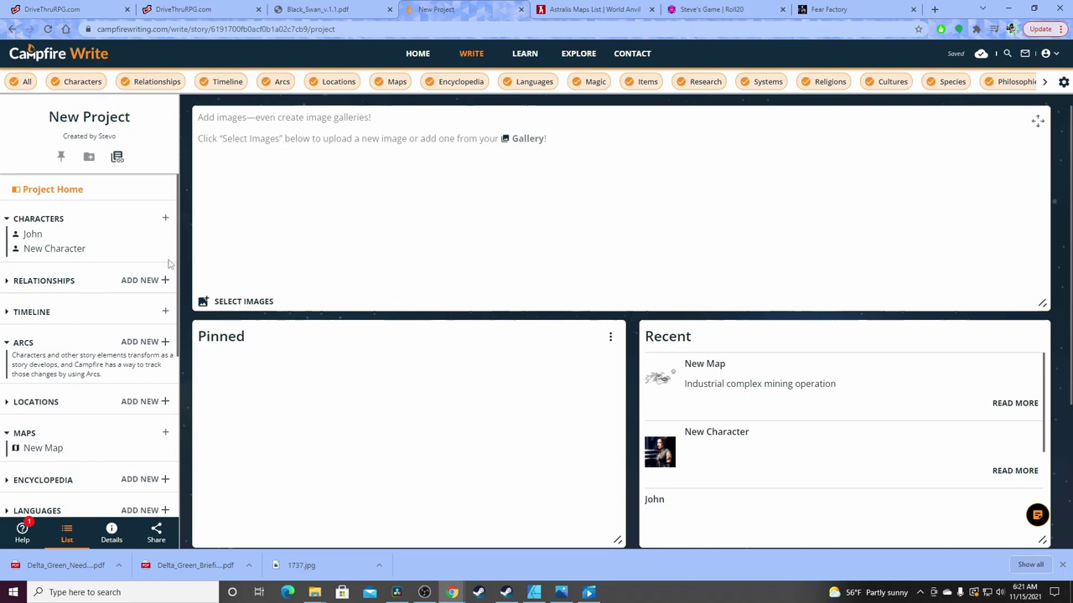
{"action": "left_click", "coordinate": [56, 249]}
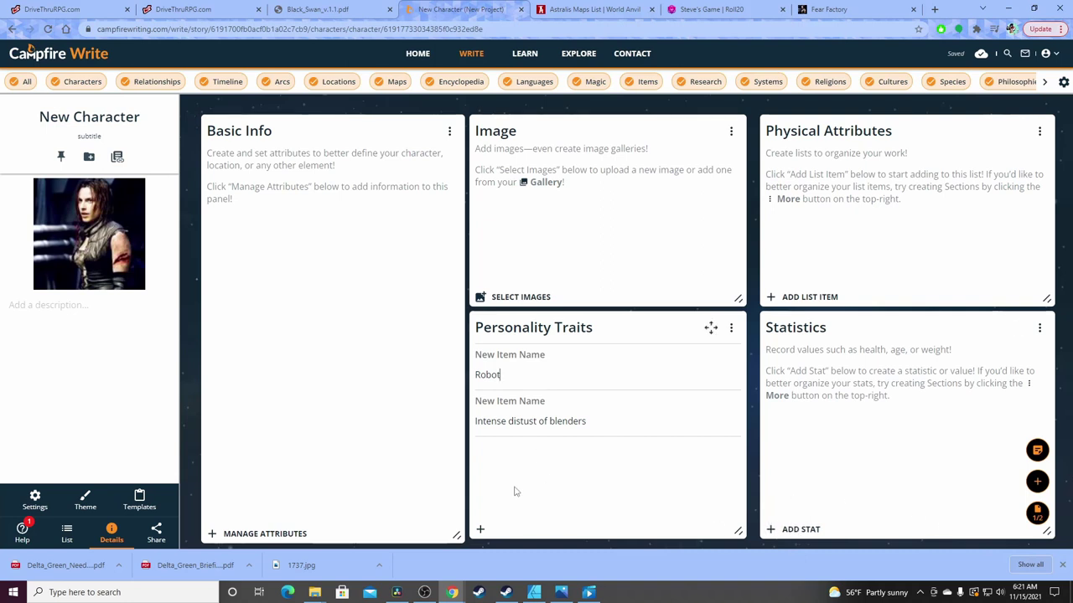
{"action": "left_click", "coordinate": [480, 530]}
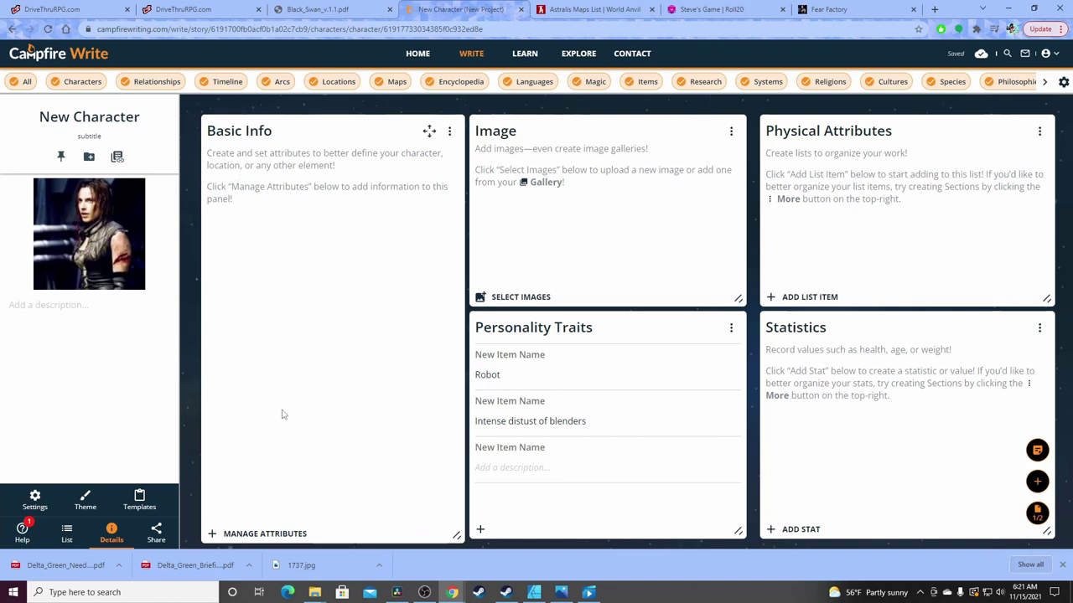
Examine the attribute categories available for the character's Basic Info, expanding Worldbuilding, and cancel without adding any
{"action": "left_click", "coordinate": [277, 534]}
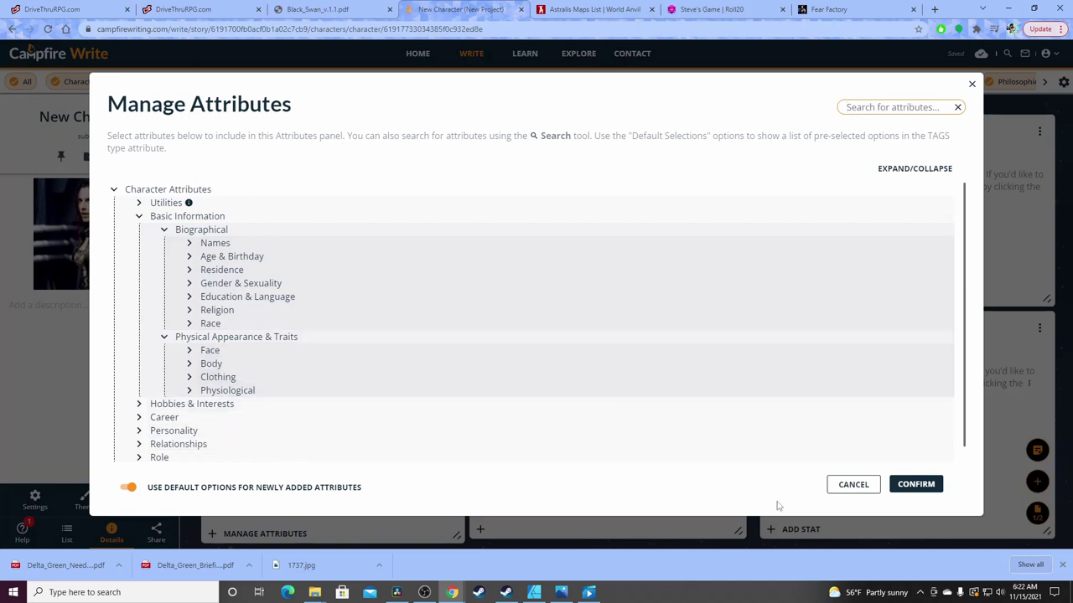
{"action": "scroll", "coordinate": [316, 370], "scroll_direction": "down", "scroll_amount": 1}
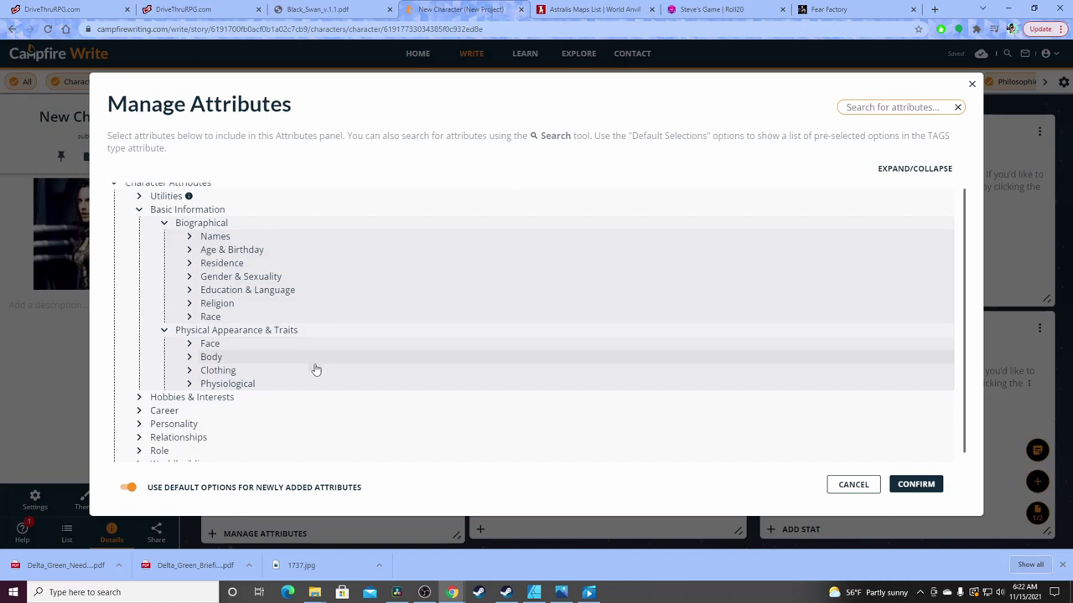
{"action": "scroll", "coordinate": [316, 370], "scroll_direction": "down", "scroll_amount": 1}
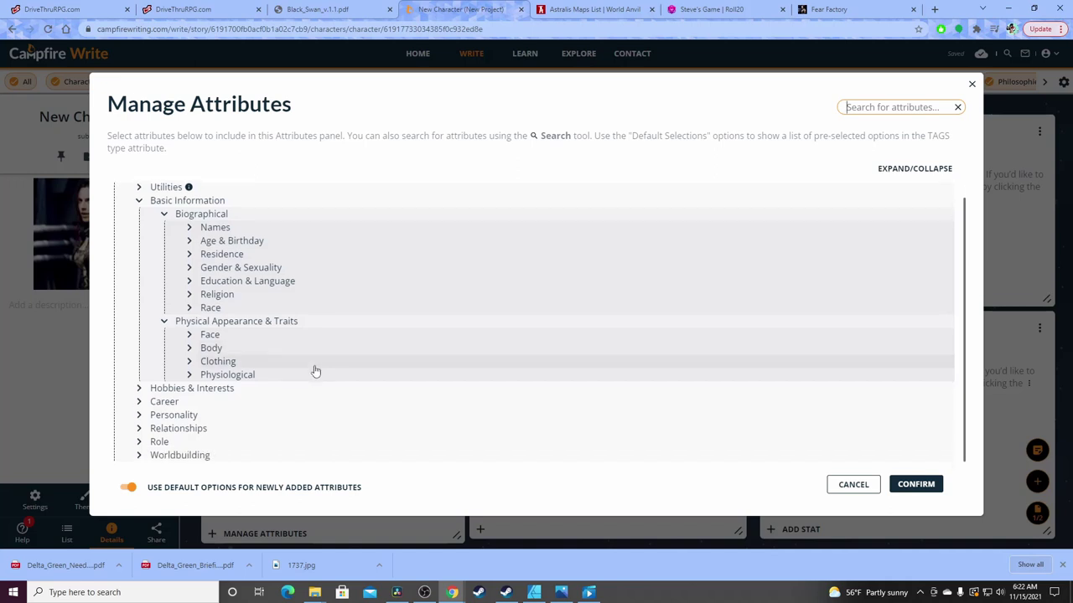
{"action": "left_click", "coordinate": [191, 457]}
{"action": "scroll", "coordinate": [309, 402], "scroll_direction": "down", "scroll_amount": 1}
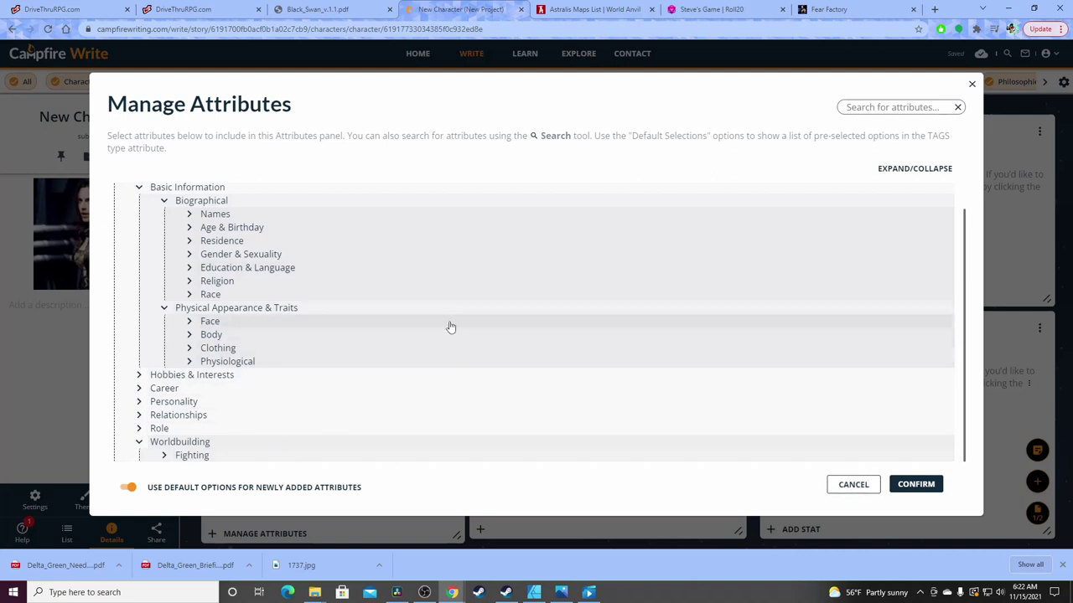
{"action": "left_click", "coordinate": [863, 486]}
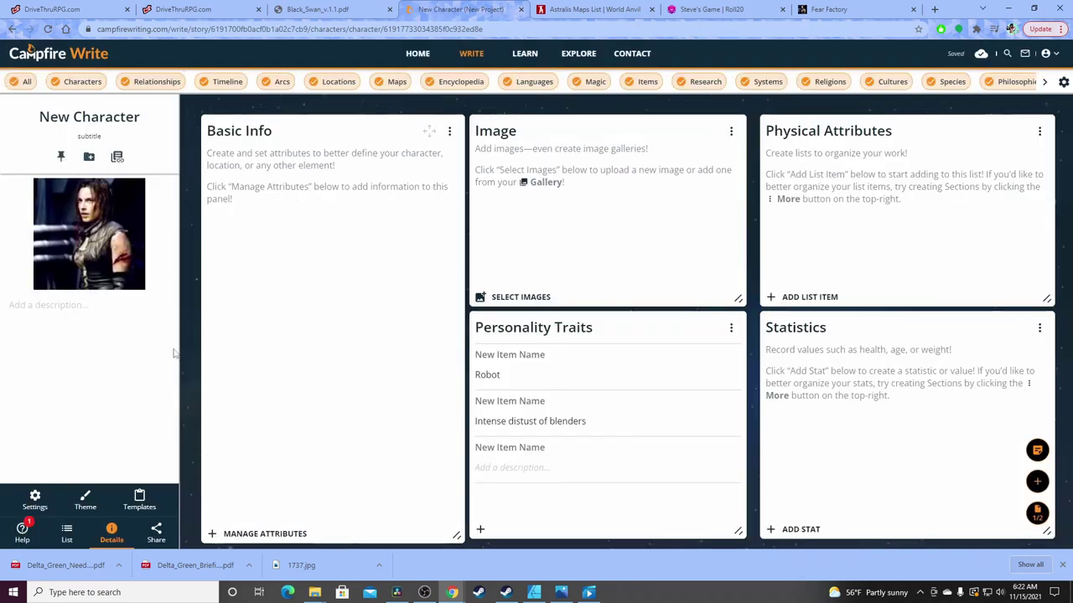
Toggle the Maps module filter off and on, leaving it enabled
{"action": "left_click", "coordinate": [381, 83]}
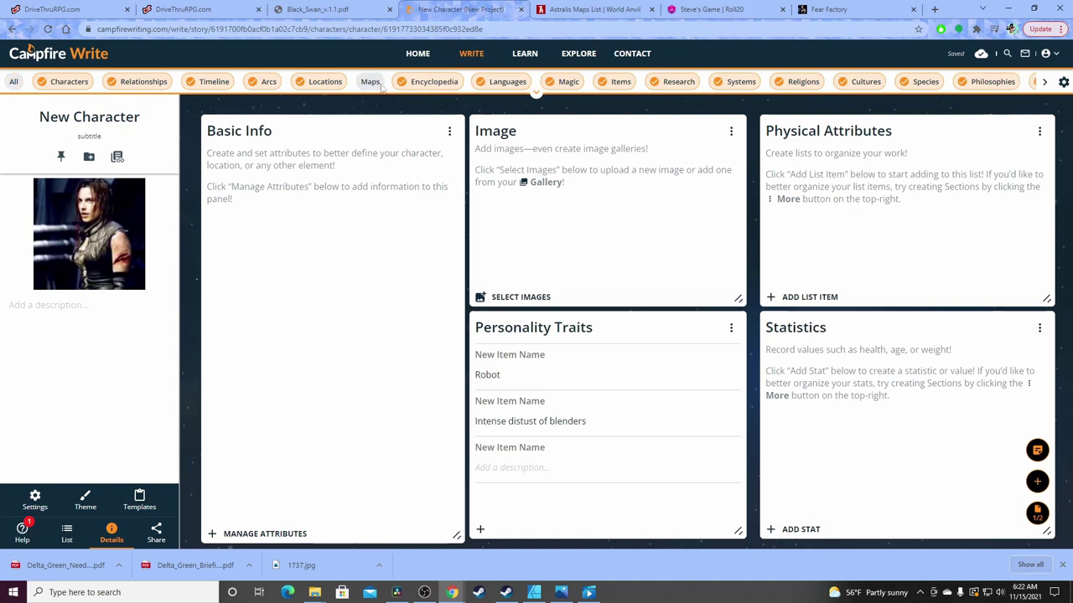
{"action": "left_click", "coordinate": [375, 84]}
{"action": "left_click", "coordinate": [390, 86]}
{"action": "left_click", "coordinate": [375, 83]}
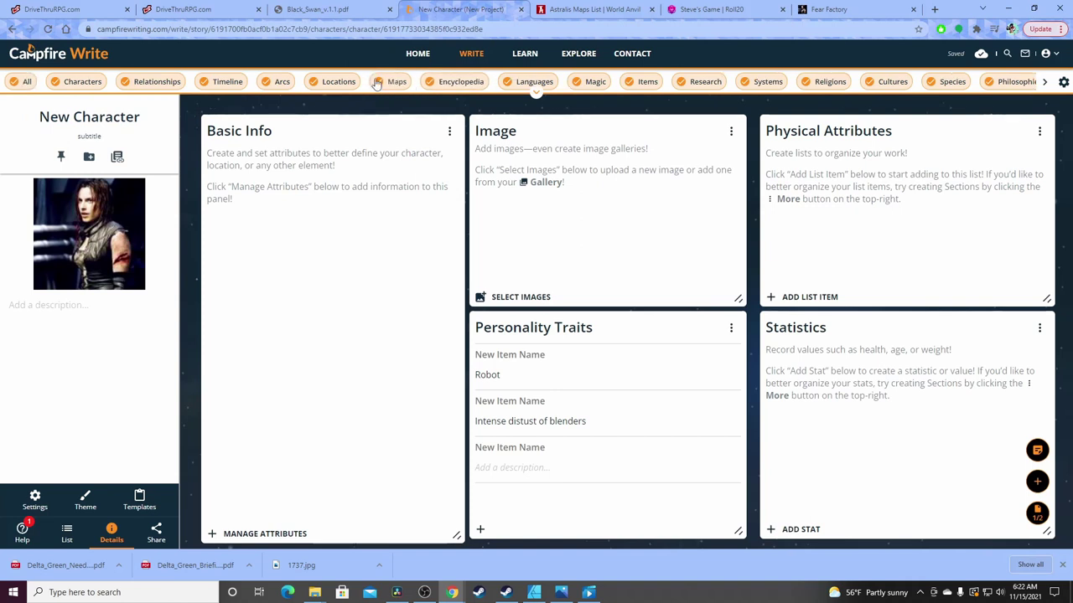
Return to the home page, reopen New Project and open the New Map entry under Maps
{"action": "left_click", "coordinate": [419, 56]}
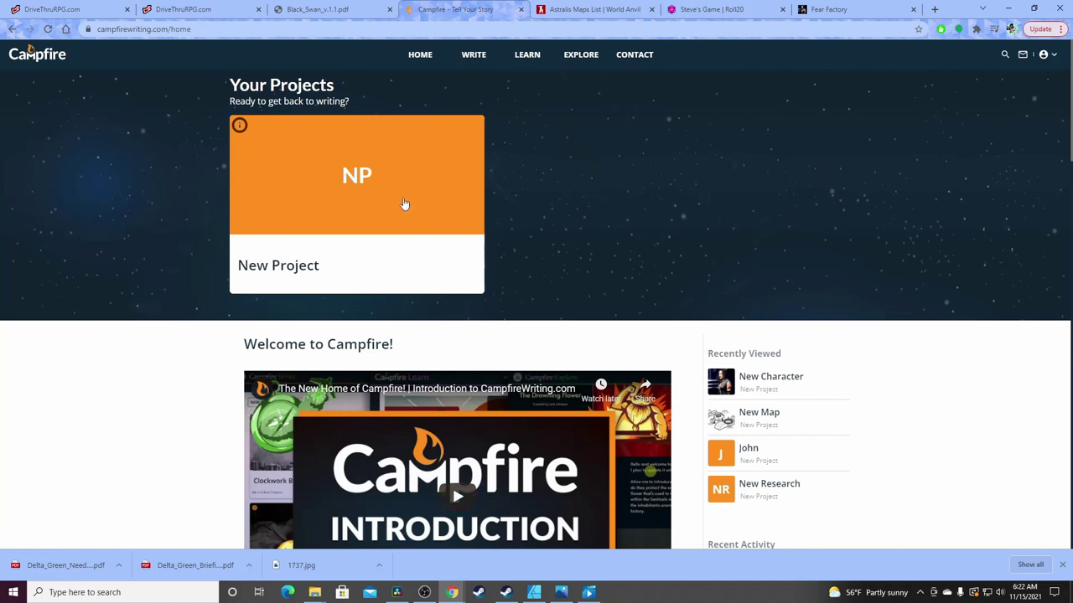
{"action": "left_click", "coordinate": [391, 206]}
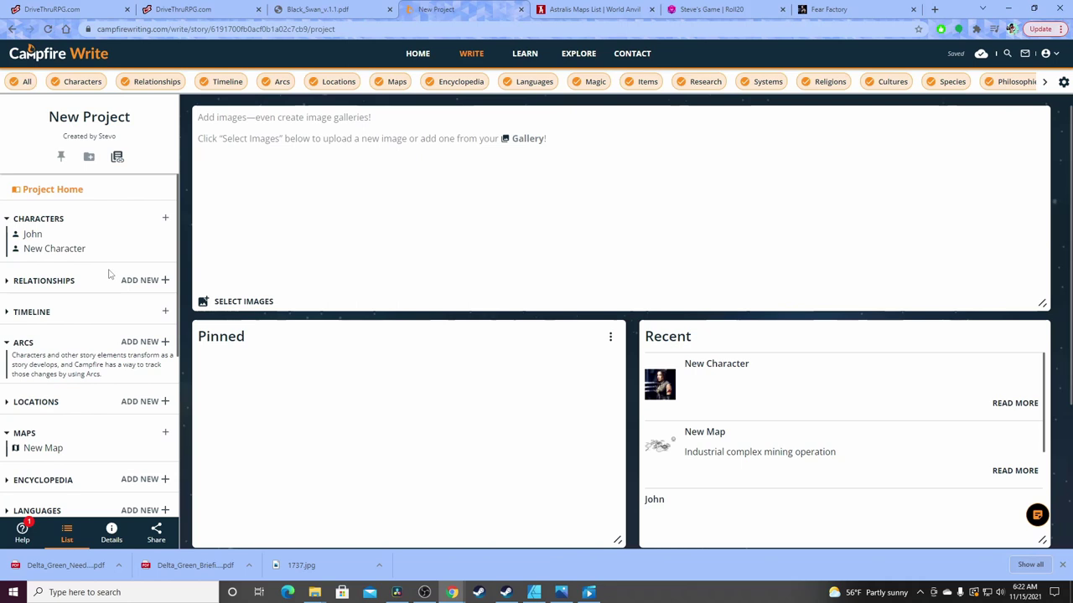
{"action": "scroll", "coordinate": [107, 275], "scroll_direction": "down", "scroll_amount": 2}
{"action": "scroll", "coordinate": [112, 294], "scroll_direction": "down", "scroll_amount": 2}
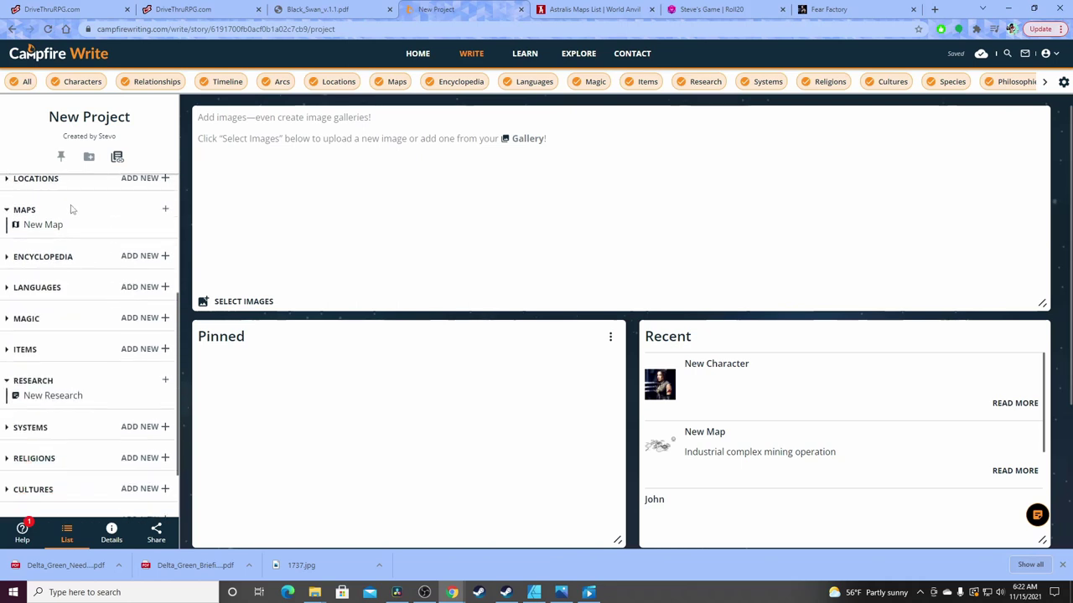
{"action": "left_click", "coordinate": [29, 210]}
{"action": "left_click", "coordinate": [28, 210]}
{"action": "left_click", "coordinate": [43, 224]}
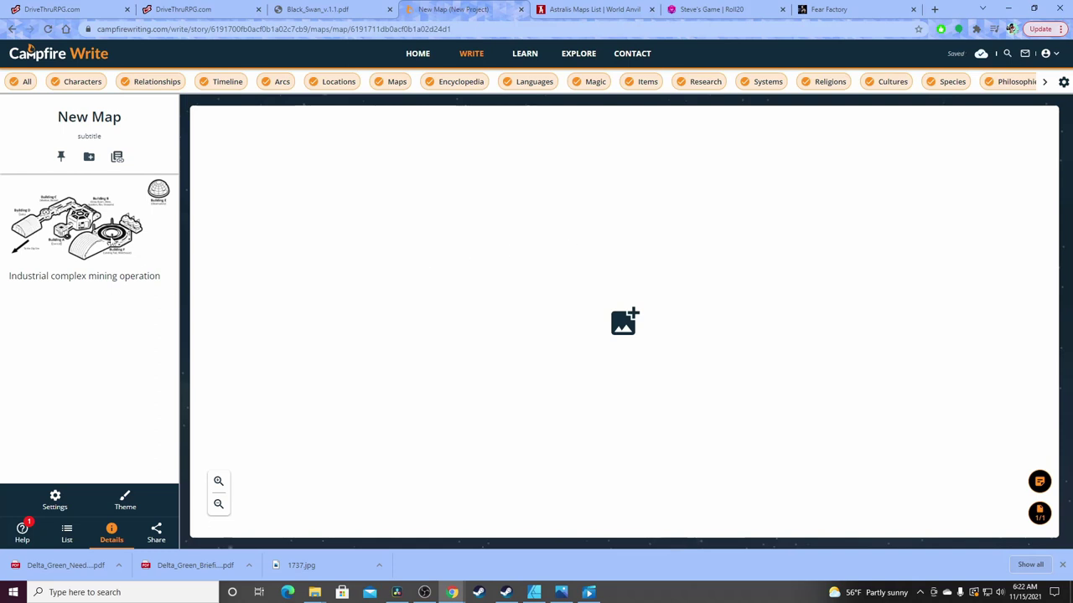
View the image choices for the map's thumbnail and its empty canvas, dismissing both without making a change
{"action": "left_click", "coordinate": [89, 248]}
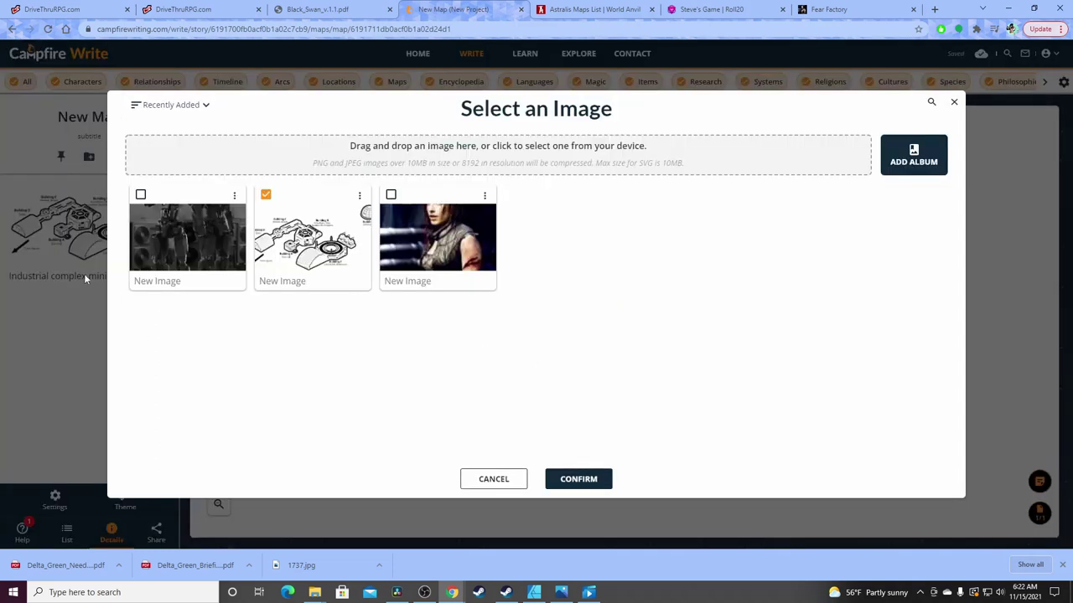
{"action": "left_click", "coordinate": [494, 478]}
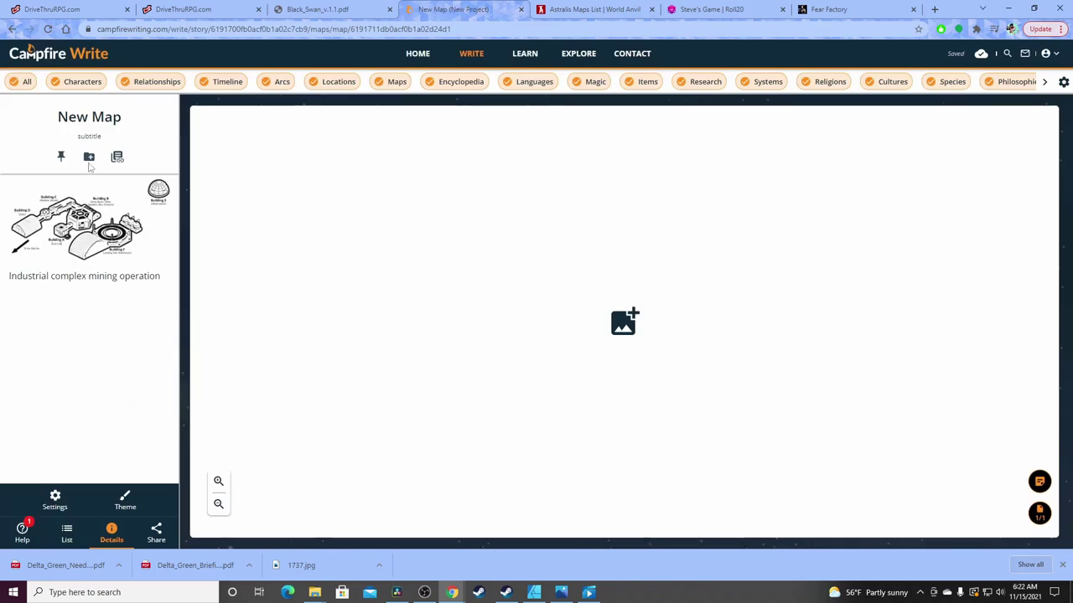
{"action": "left_click", "coordinate": [105, 116]}
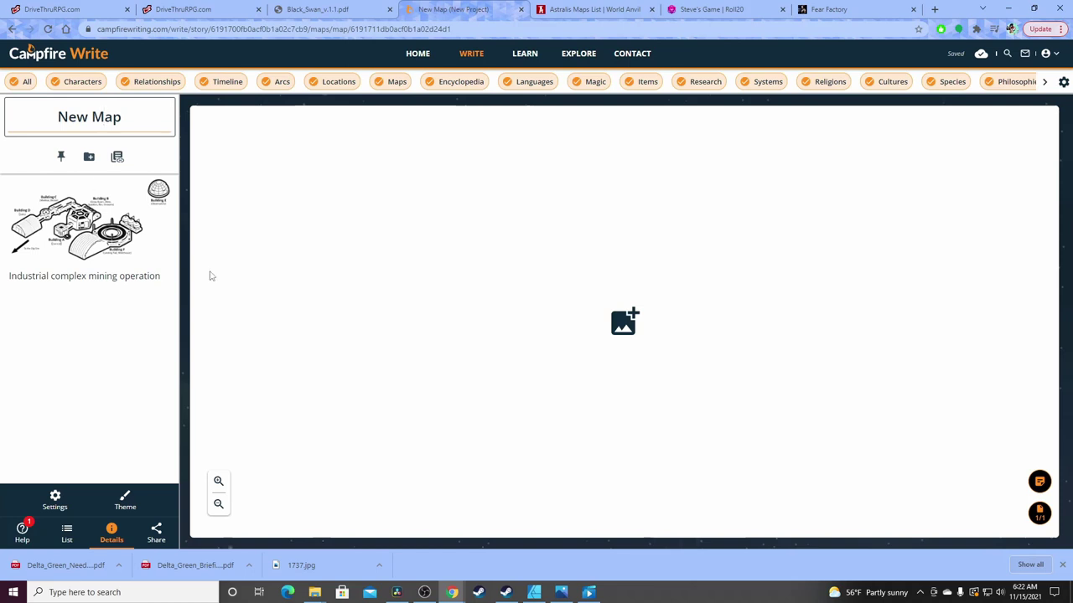
{"action": "left_click", "coordinate": [624, 322]}
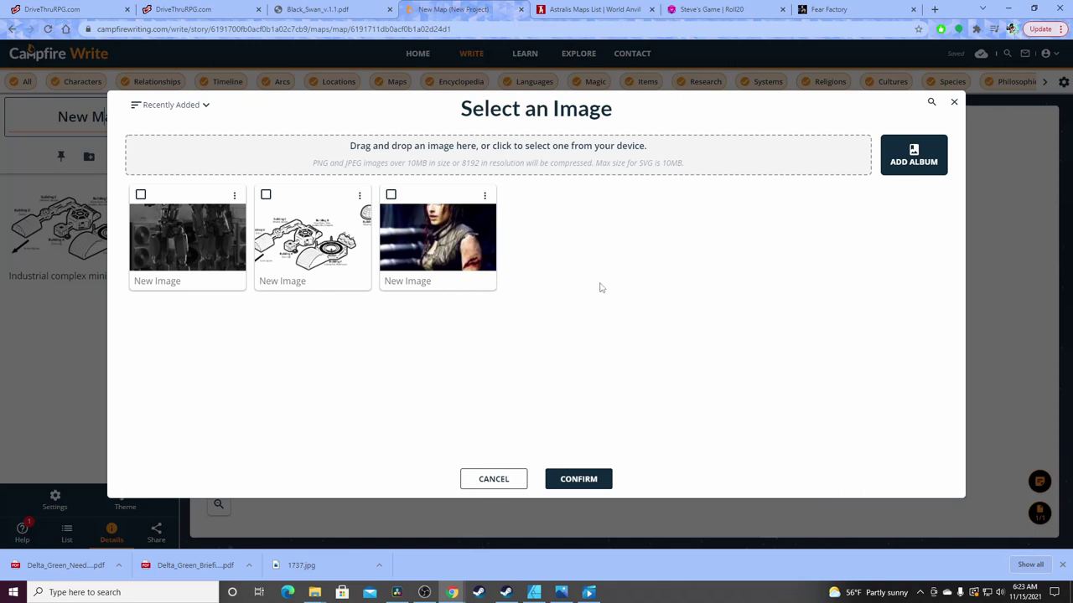
{"action": "left_click", "coordinate": [1008, 262]}
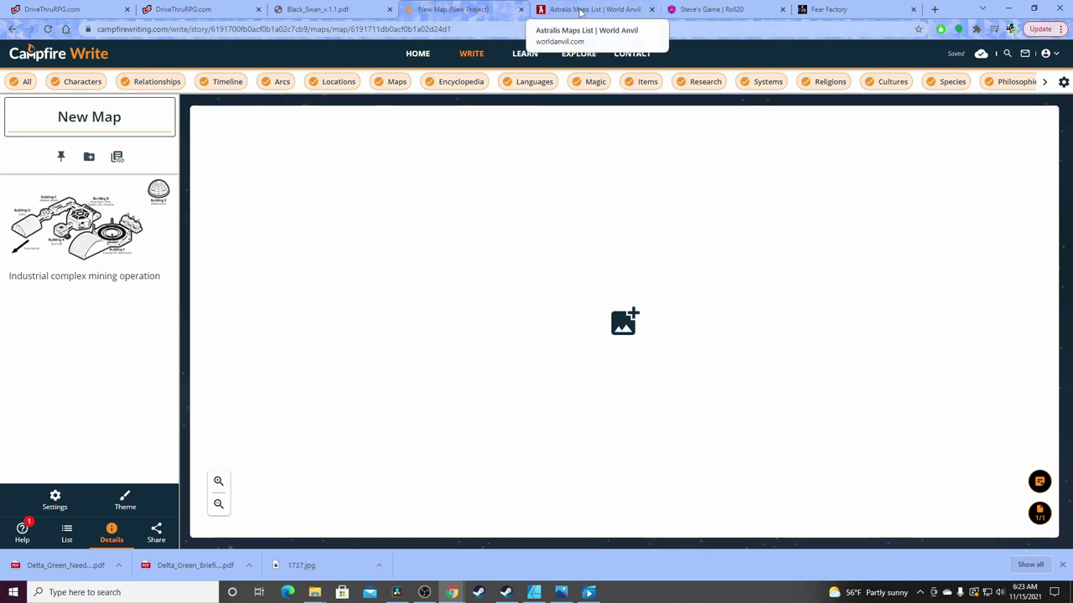
Reopen New Project from the home page and review its full list of modules down to Manuscript
{"action": "left_click", "coordinate": [423, 57]}
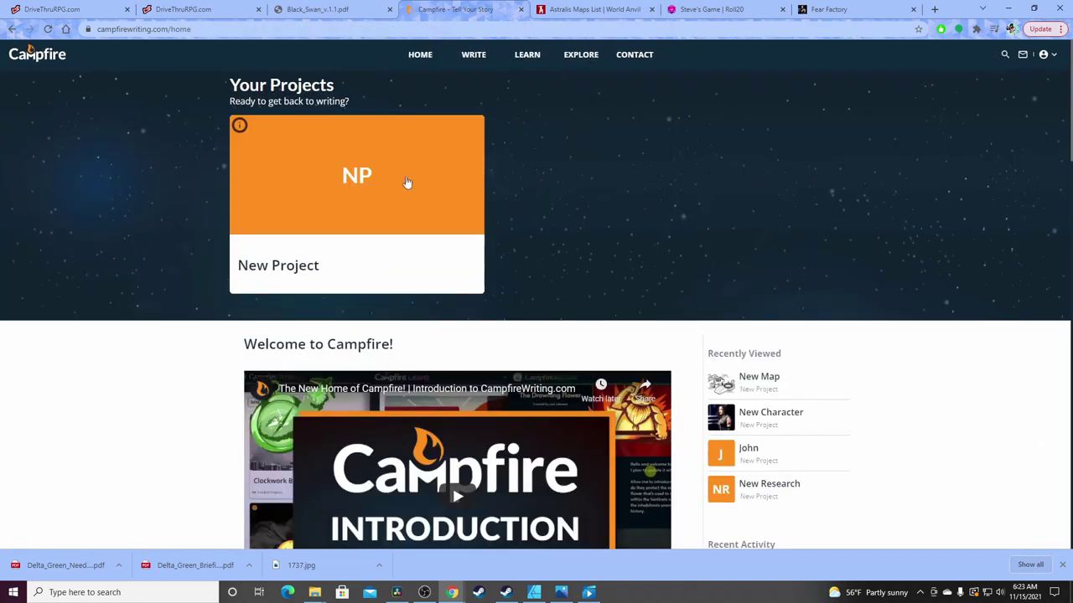
{"action": "left_click", "coordinate": [406, 182]}
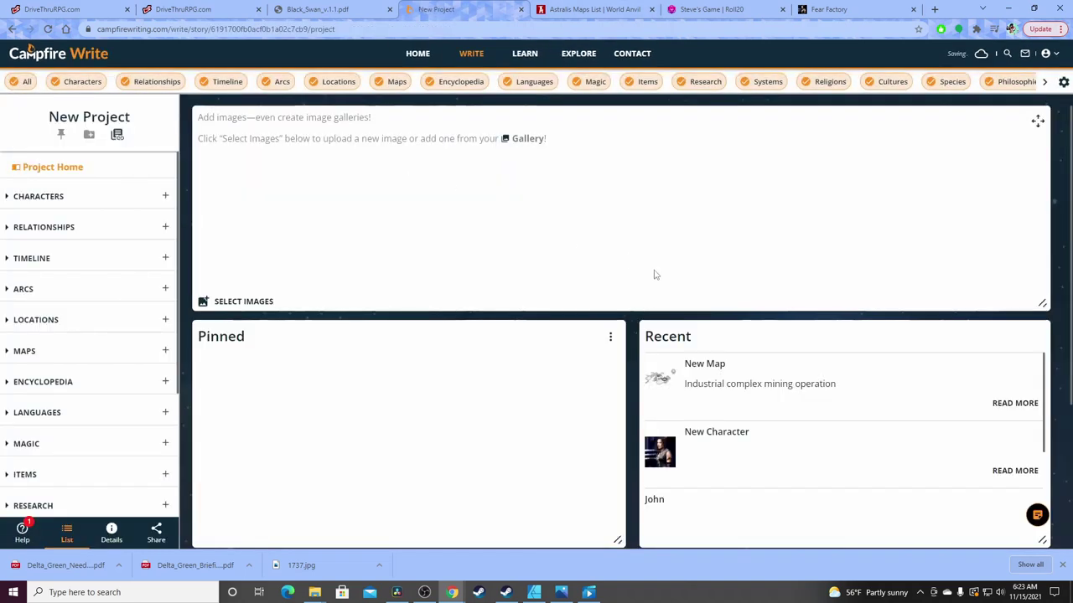
{"action": "scroll", "coordinate": [99, 266], "scroll_direction": "down", "scroll_amount": 2}
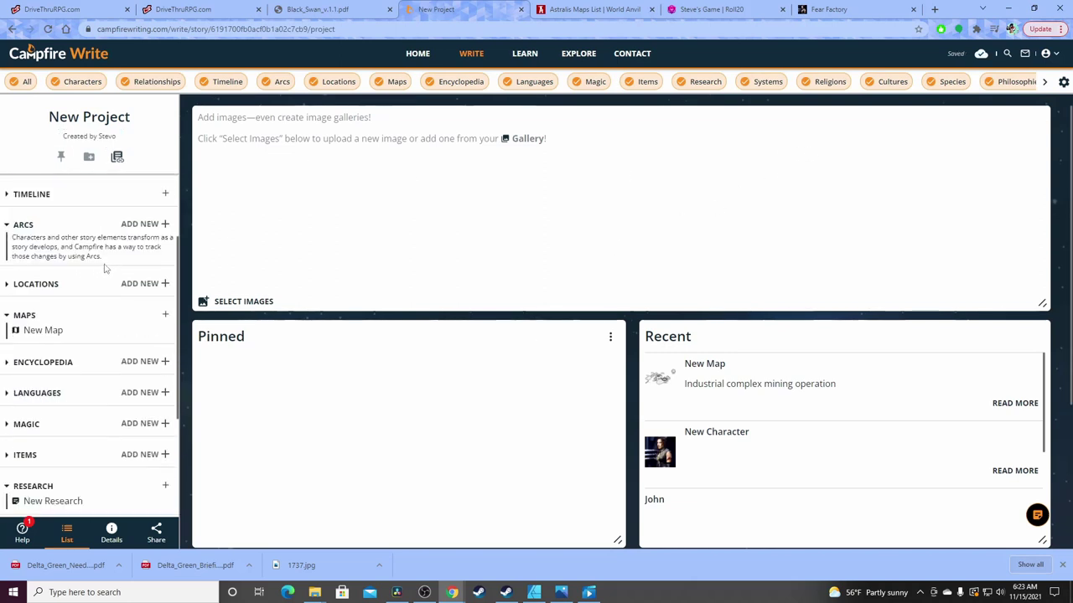
{"action": "scroll", "coordinate": [110, 279], "scroll_direction": "down", "scroll_amount": 2}
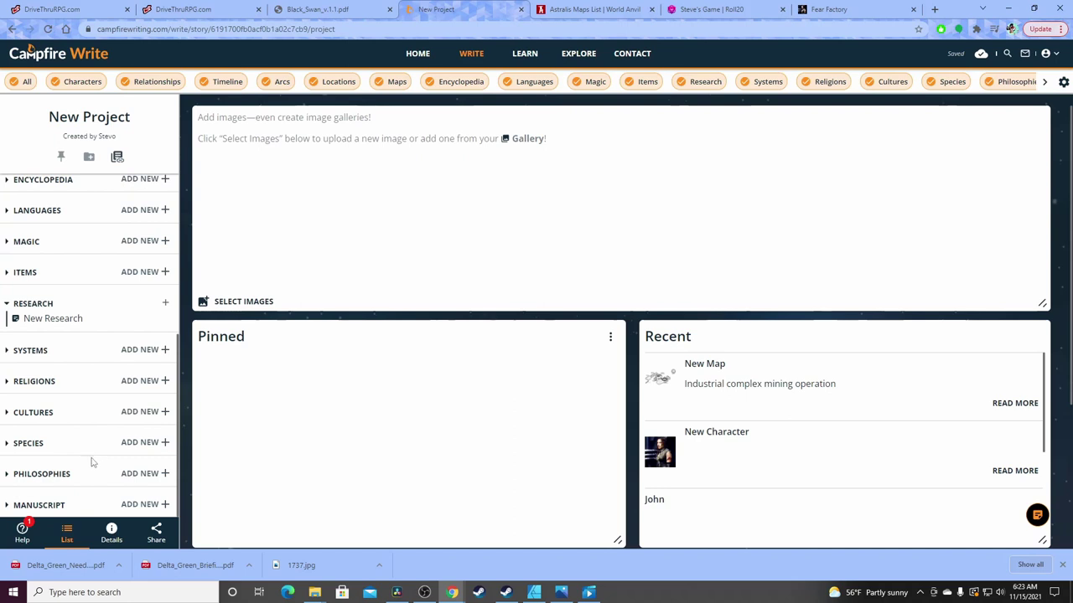
{"action": "scroll", "coordinate": [94, 457], "scroll_direction": "up", "scroll_amount": 5}
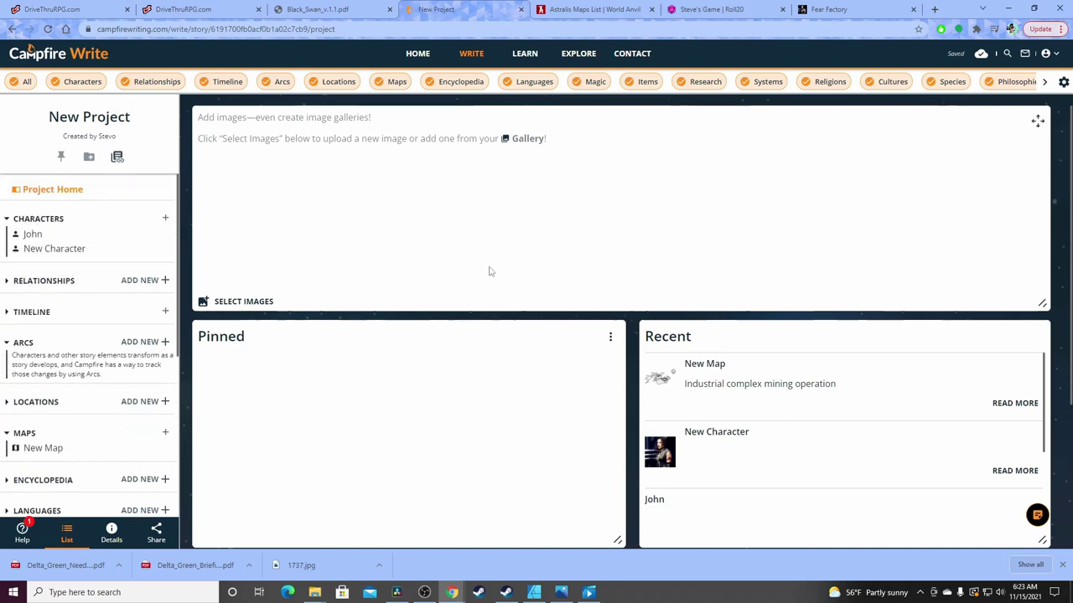
Switch to World Anvil, open the Astralis world's dashboard and return to the Campfire project for comparison
{"action": "left_click", "coordinate": [598, 10]}
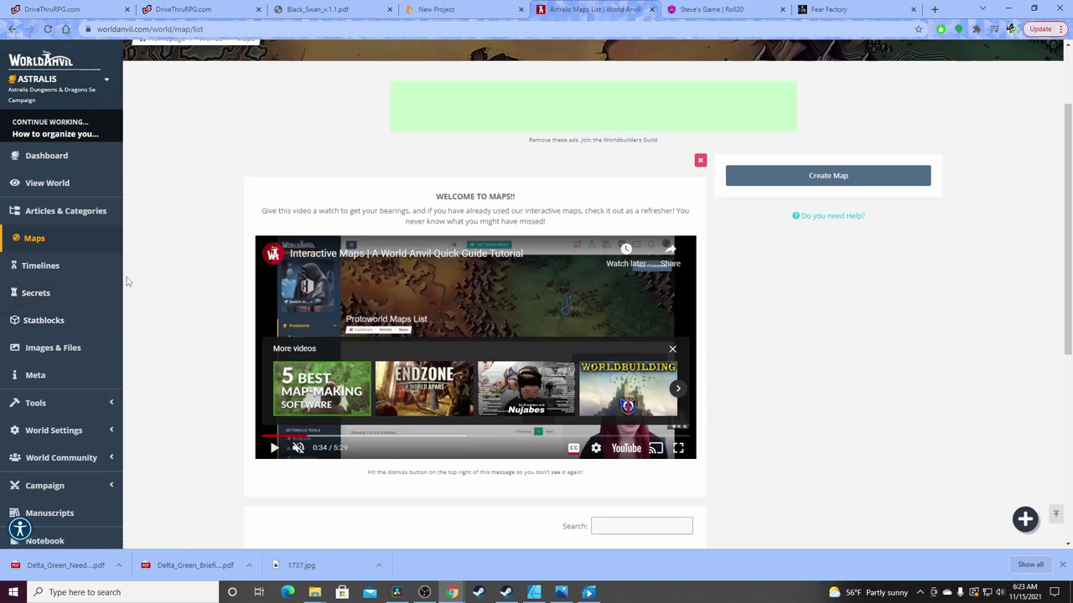
{"action": "left_click", "coordinate": [47, 162]}
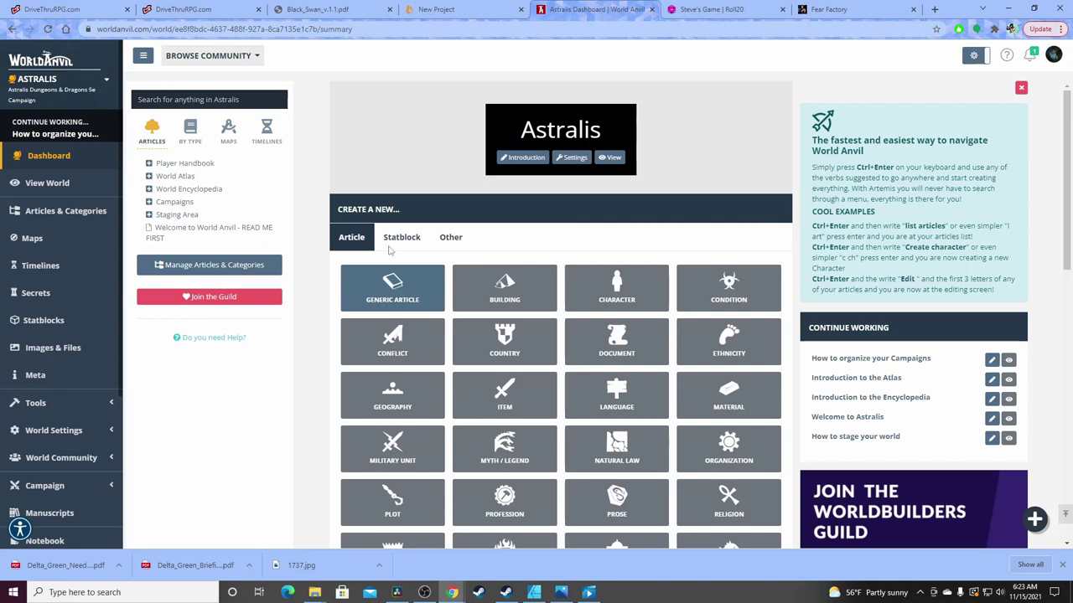
{"action": "left_click", "coordinate": [460, 10]}
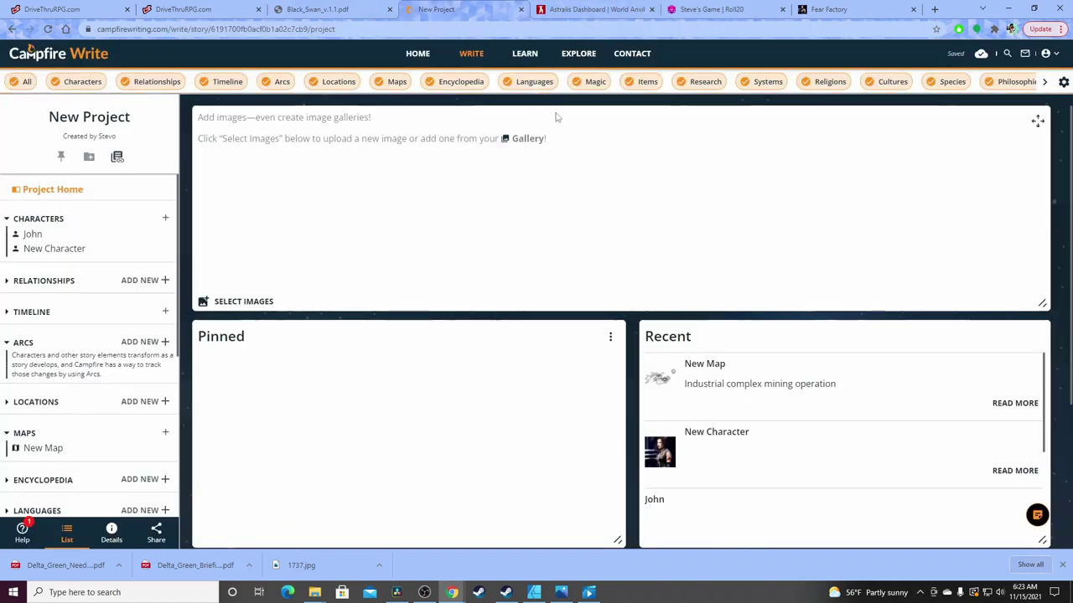
Go back to the Astralis dashboard in World Anvil and open the account notifications
{"action": "left_click", "coordinate": [586, 11]}
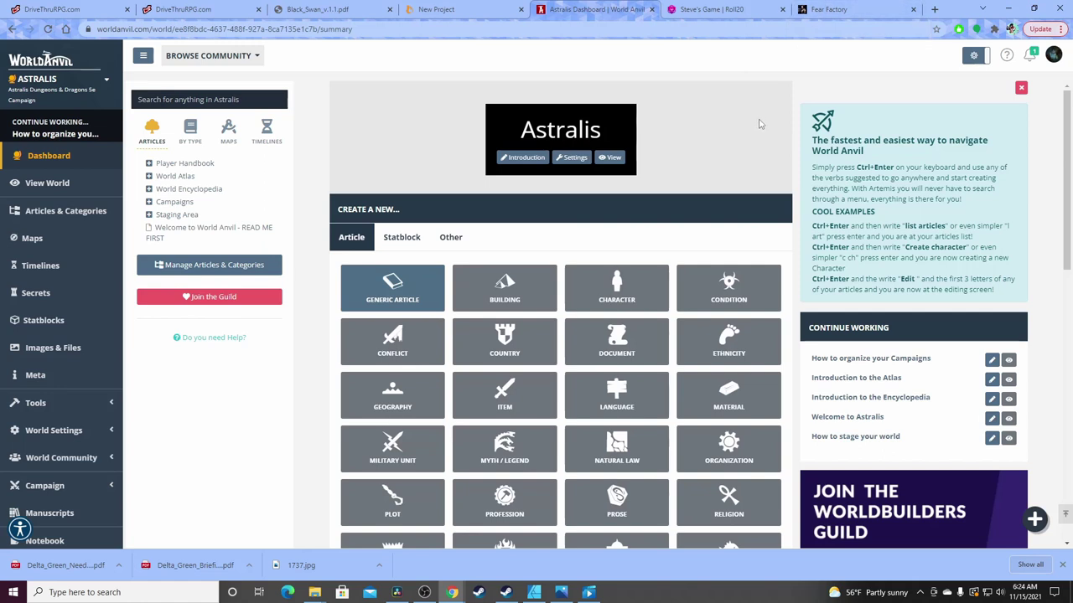
{"action": "left_click", "coordinate": [1029, 56]}
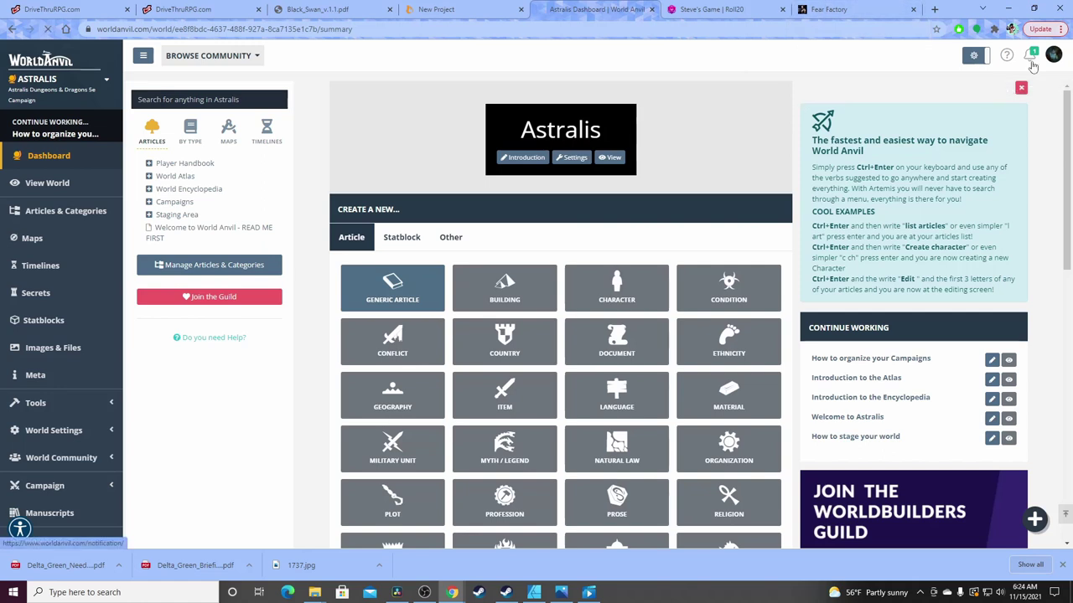
Read through the World Anvil welcome notification and return to the Astralis dashboard
{"action": "scroll", "coordinate": [734, 295], "scroll_direction": "down", "scroll_amount": 2}
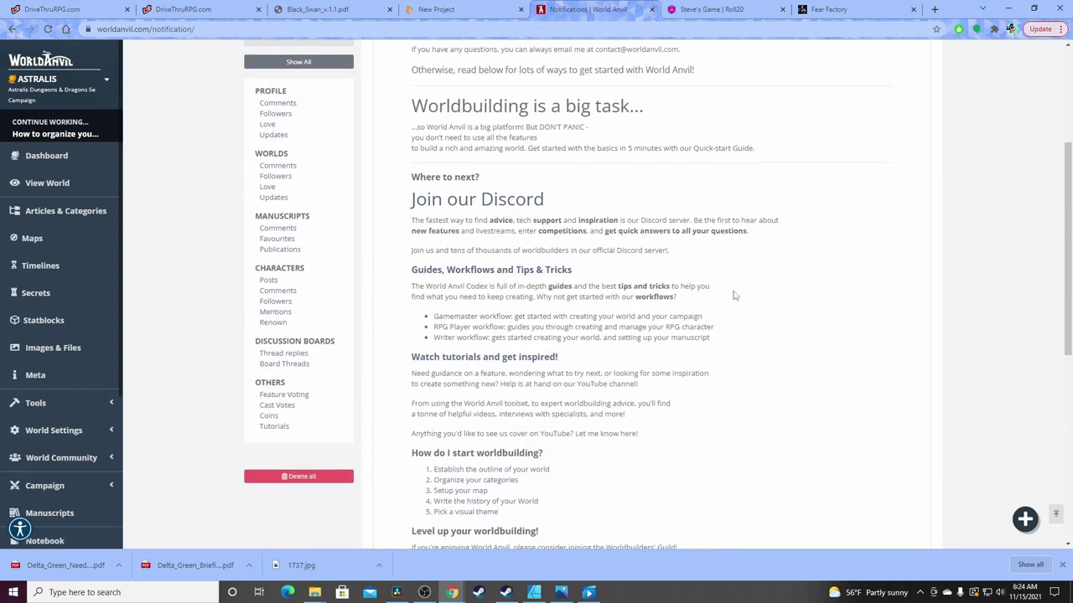
{"action": "scroll", "coordinate": [733, 296], "scroll_direction": "up", "scroll_amount": 3}
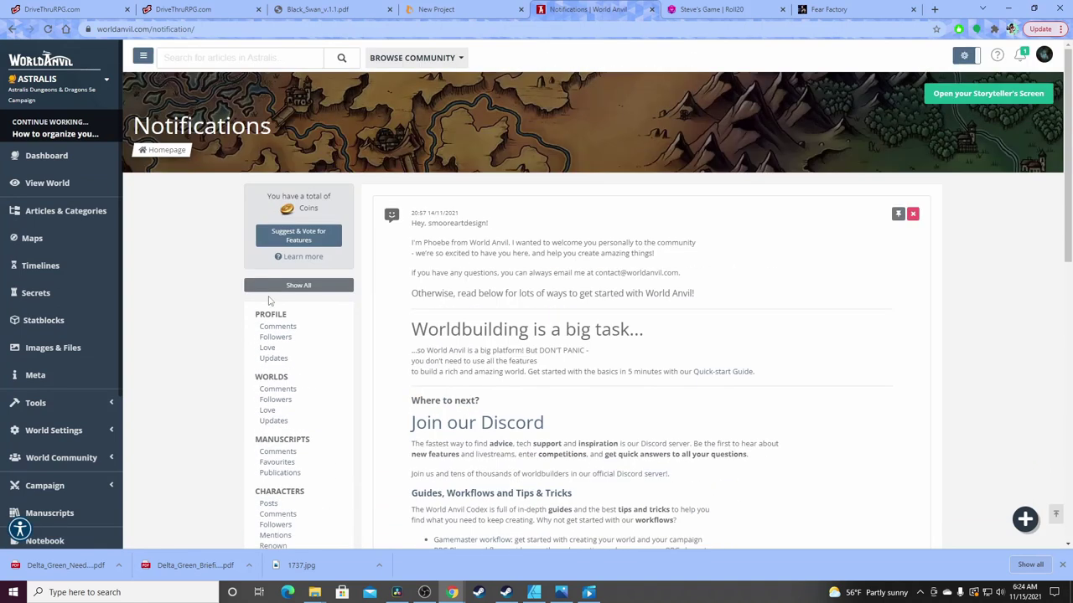
{"action": "left_click", "coordinate": [52, 159]}
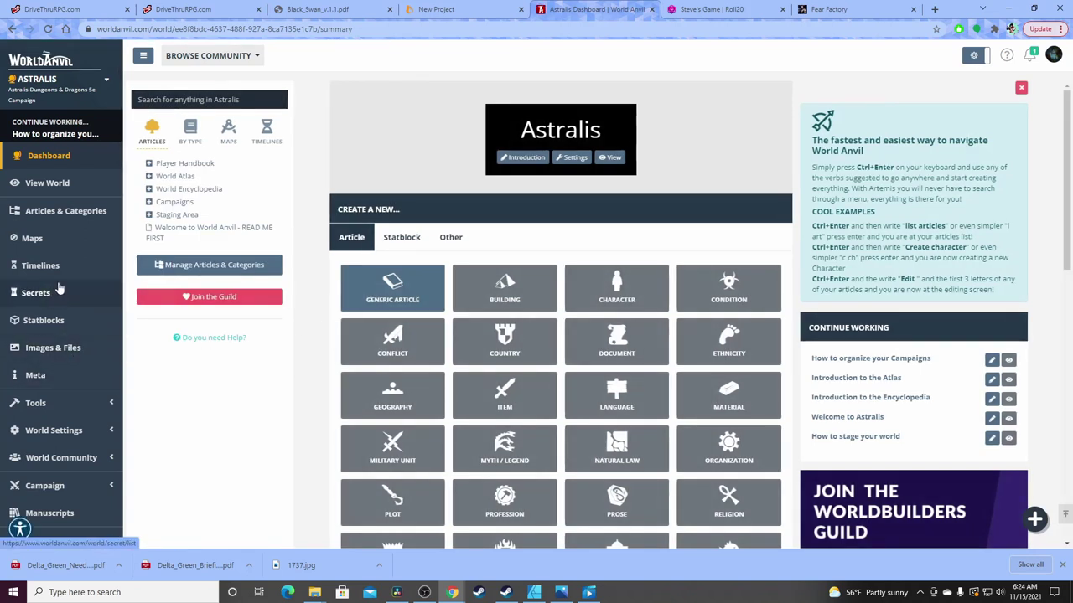
Create a new Item article from the dashboard's article templates and enter "sword of booger picking" as its content
{"action": "scroll", "coordinate": [329, 292], "scroll_direction": "down", "scroll_amount": 2}
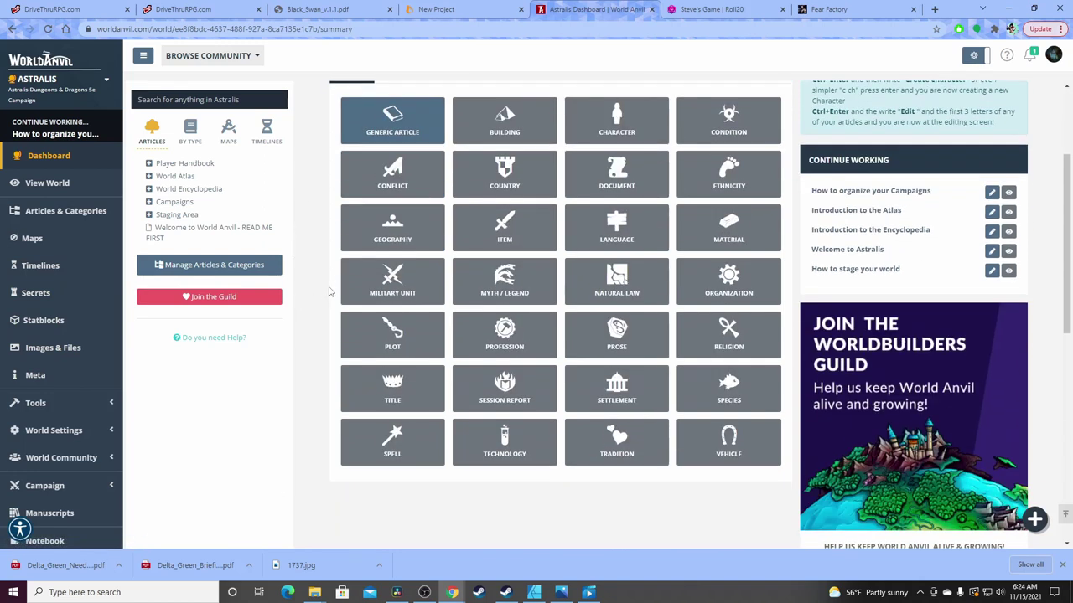
{"action": "scroll", "coordinate": [325, 300], "scroll_direction": "up", "scroll_amount": 1}
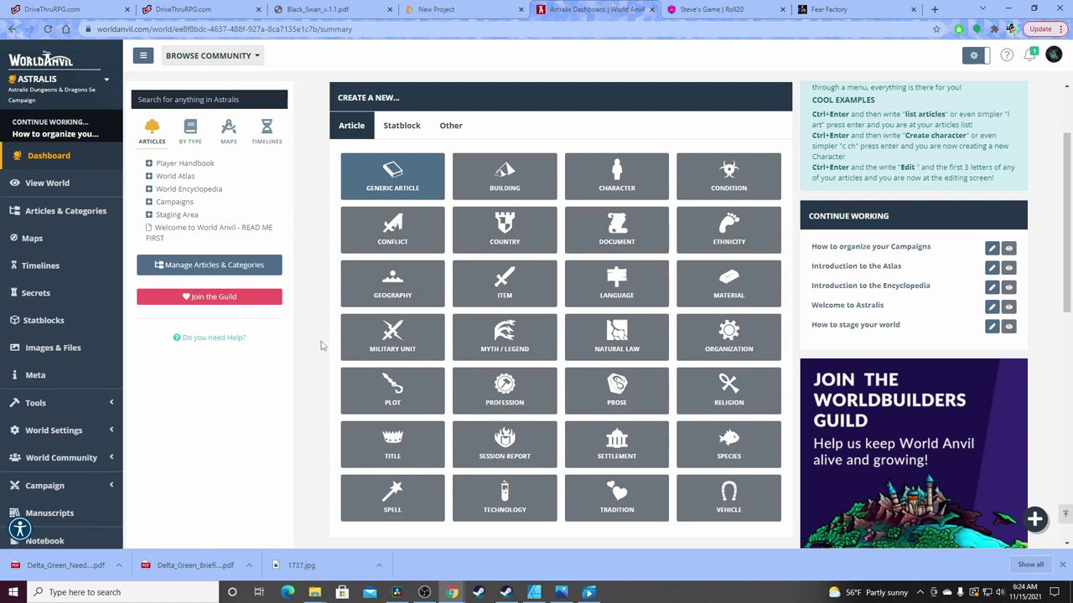
{"action": "scroll", "coordinate": [321, 345], "scroll_direction": "down", "scroll_amount": 1}
{"action": "scroll", "coordinate": [320, 344], "scroll_direction": "up", "scroll_amount": 1}
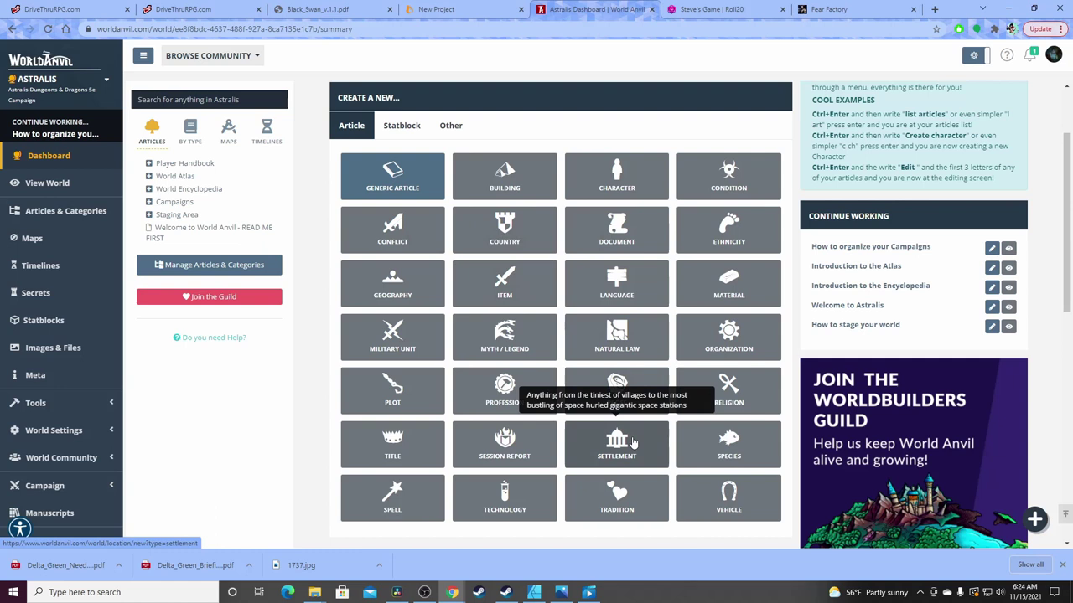
{"action": "left_click", "coordinate": [519, 288]}
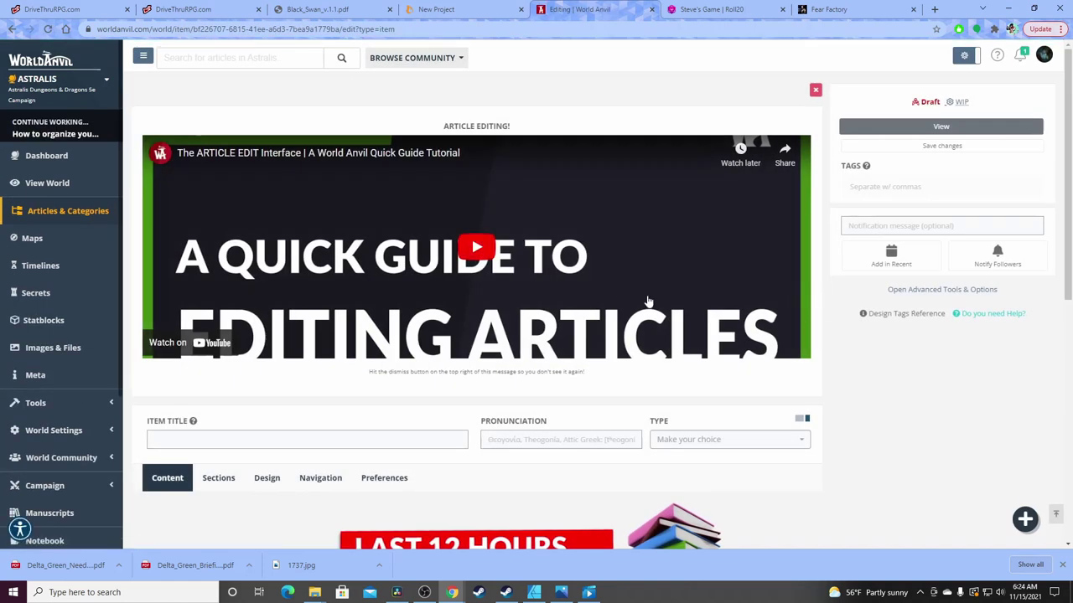
{"action": "scroll", "coordinate": [844, 357], "scroll_direction": "down", "scroll_amount": 6}
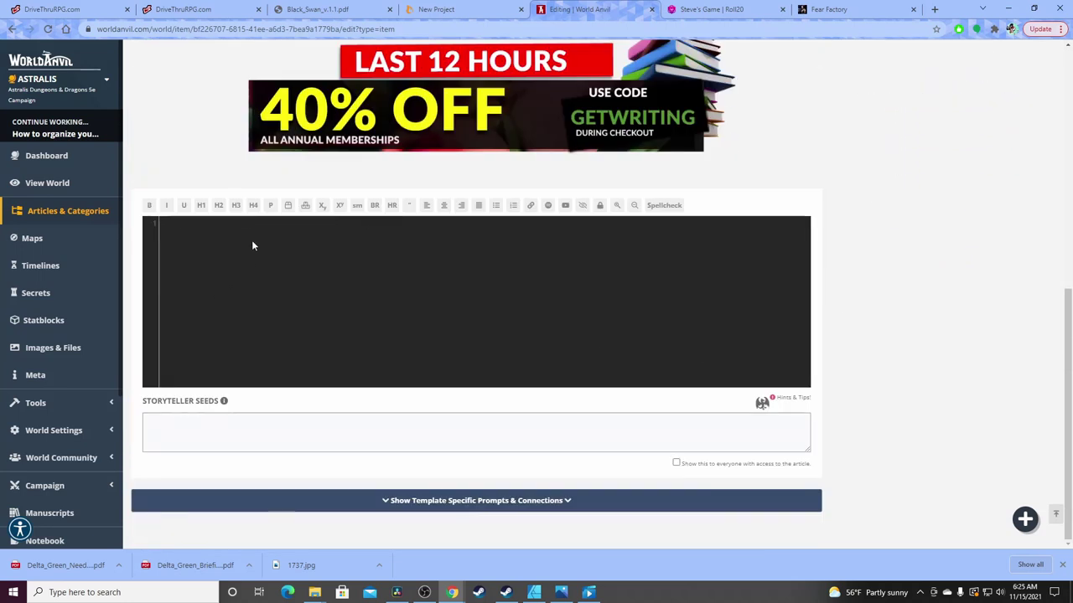
{"action": "type", "text": "sword of booger pic"}
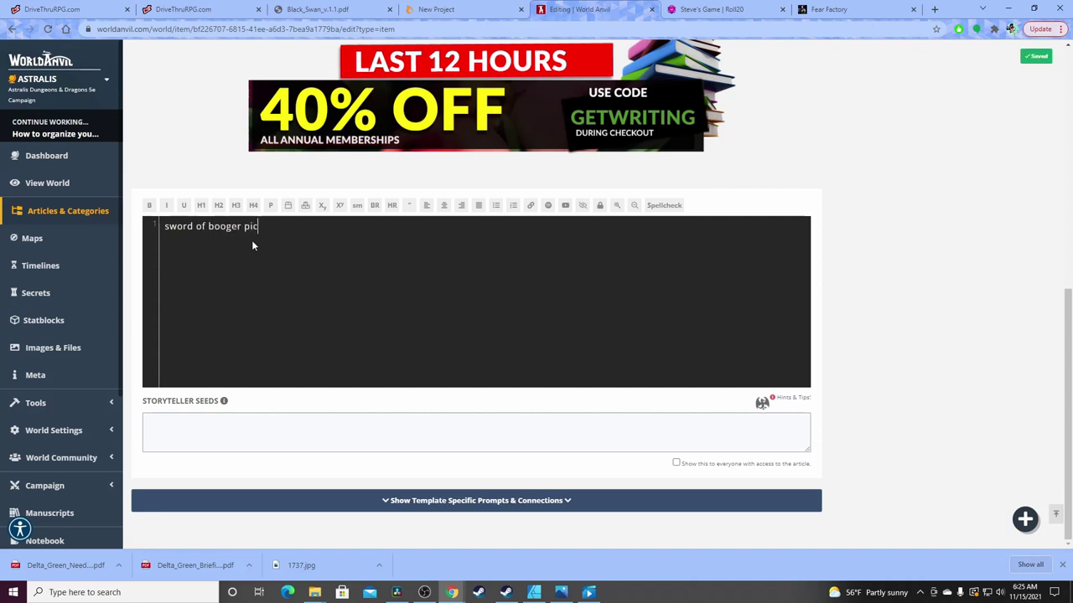
{"action": "type", "text": "king"}
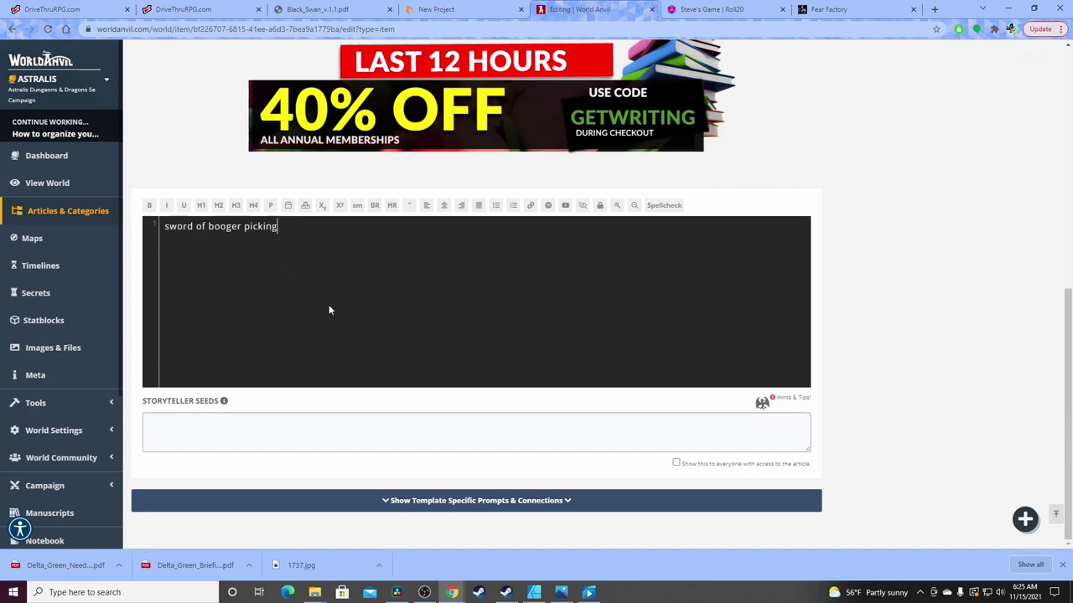
Check the Storyteller Seeds field of the item article and add the tag "cursed" to the article
{"action": "scroll", "coordinate": [338, 289], "scroll_direction": "up", "scroll_amount": 1}
{"action": "scroll", "coordinate": [348, 312], "scroll_direction": "down", "scroll_amount": 1}
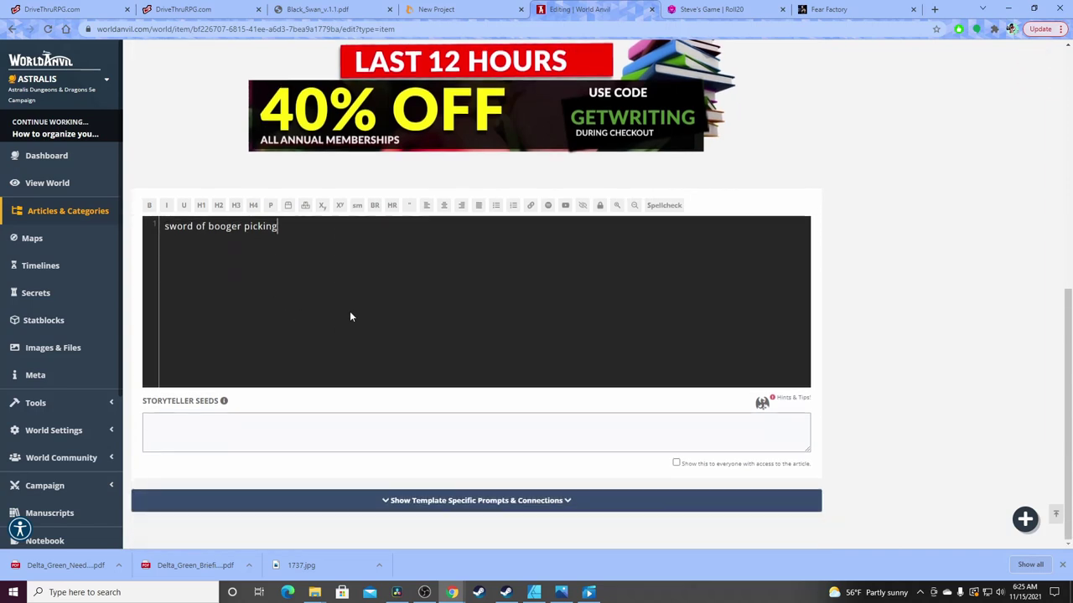
{"action": "left_click", "coordinate": [195, 424]}
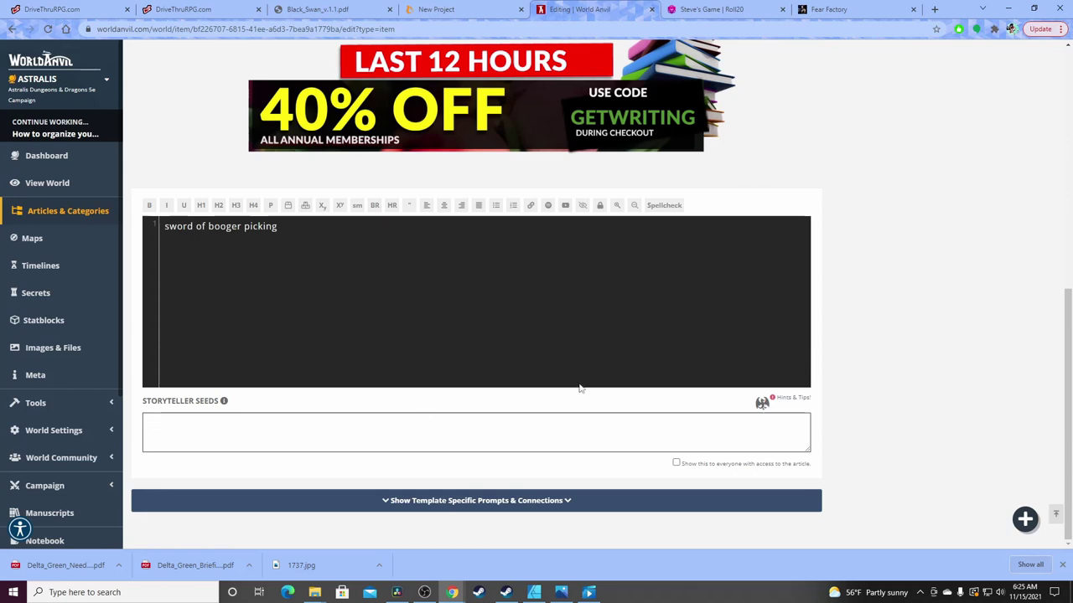
{"action": "scroll", "coordinate": [327, 445], "scroll_direction": "up", "scroll_amount": 2}
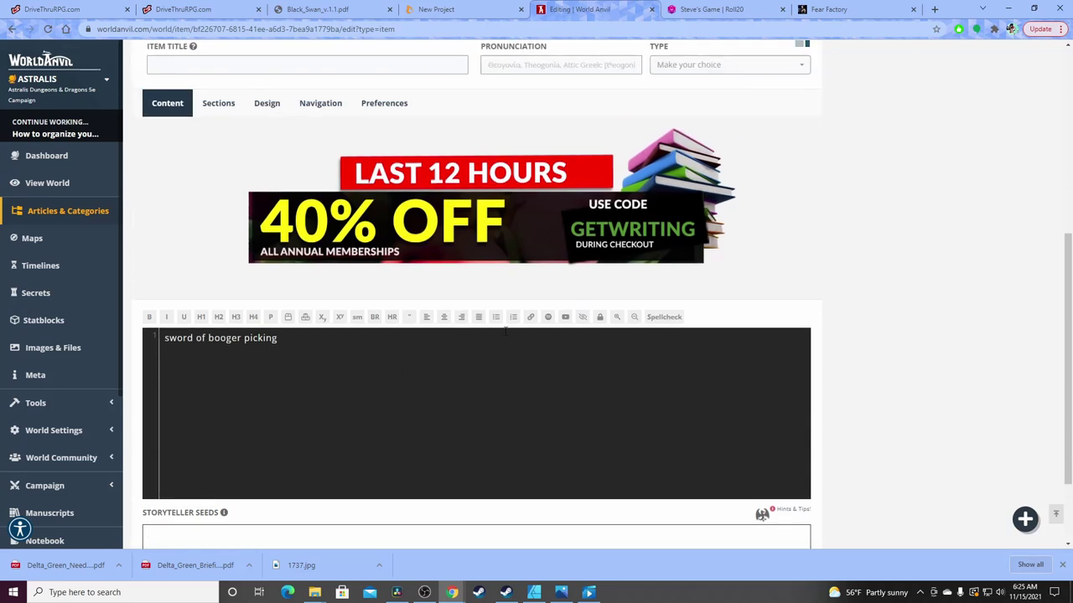
{"action": "scroll", "coordinate": [505, 331], "scroll_direction": "up", "scroll_amount": 6}
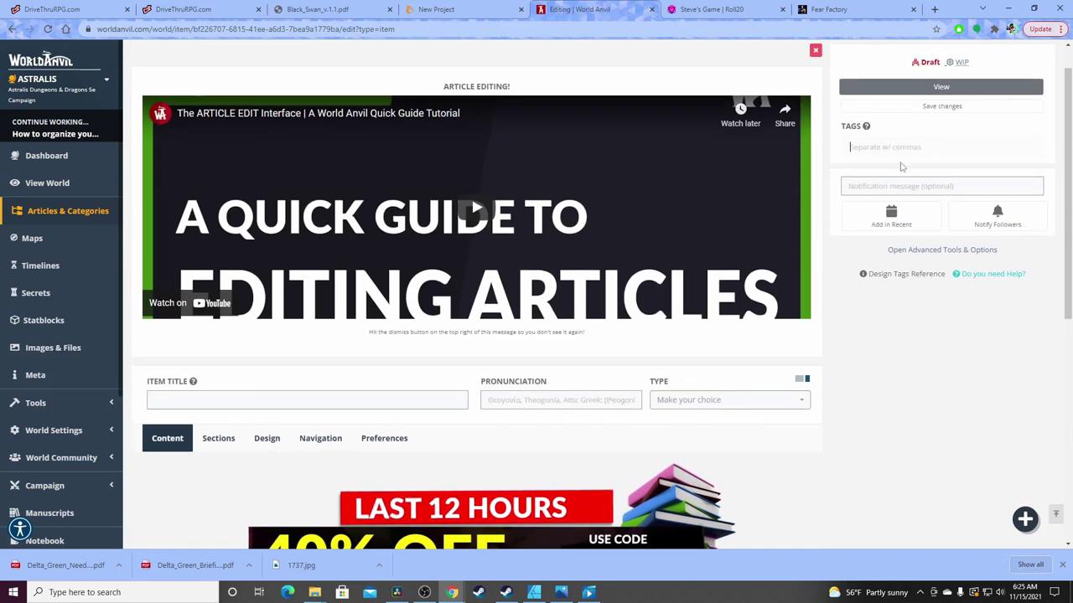
{"action": "type", "text": "cursed"}
{"action": "key", "text": "Return"}
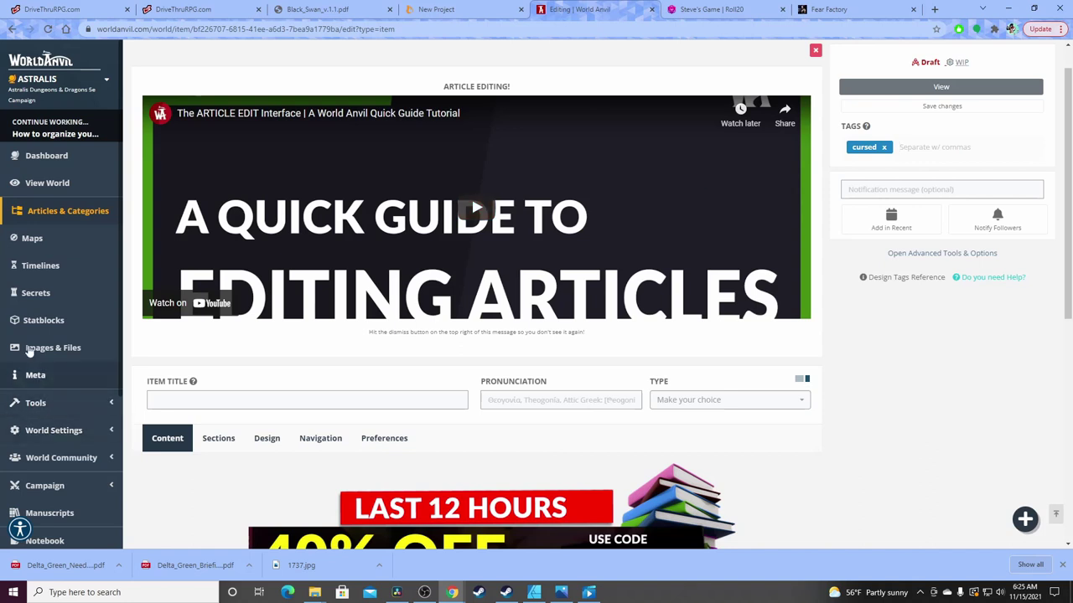
Return to the Astralis dashboard, start a new Organization article and look over its editing page
{"action": "left_click", "coordinate": [48, 157]}
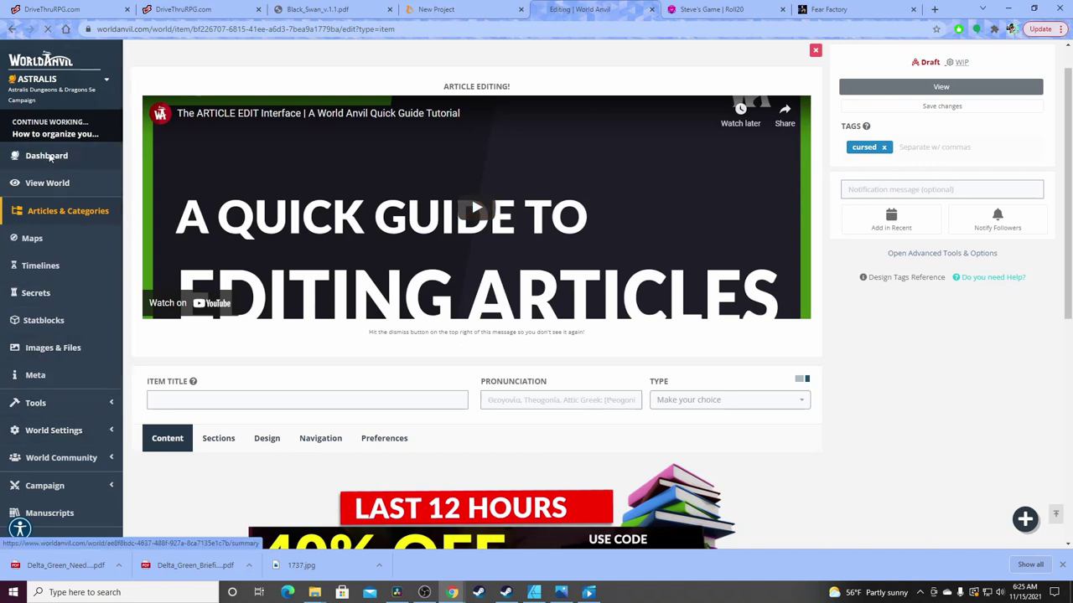
{"action": "scroll", "coordinate": [323, 376], "scroll_direction": "down", "scroll_amount": 3}
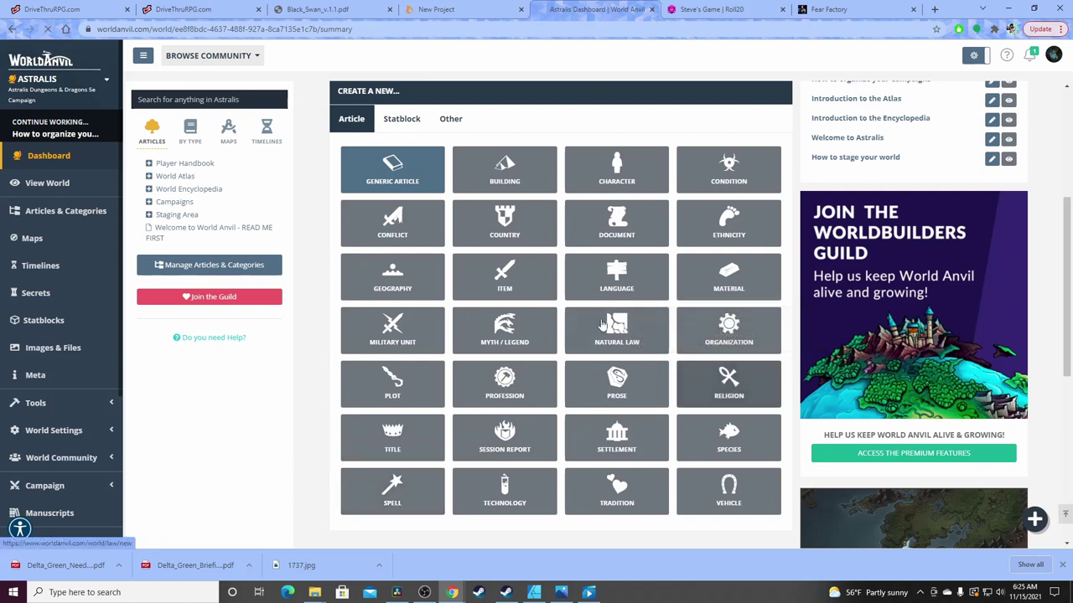
{"action": "left_click", "coordinate": [759, 386]}
{"action": "scroll", "coordinate": [792, 309], "scroll_direction": "down", "scroll_amount": 5}
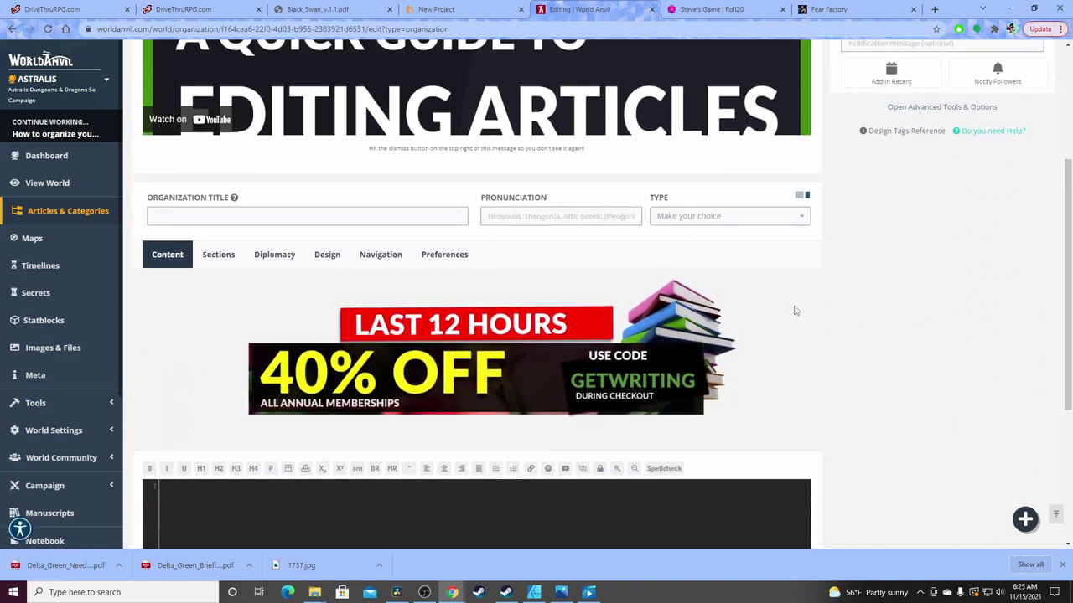
{"action": "scroll", "coordinate": [844, 309], "scroll_direction": "up", "scroll_amount": 3}
{"action": "scroll", "coordinate": [723, 318], "scroll_direction": "up", "scroll_amount": 2}
View the type choices for the organization, close the list without choosing one and look over the other fields
{"action": "left_click", "coordinate": [735, 332]}
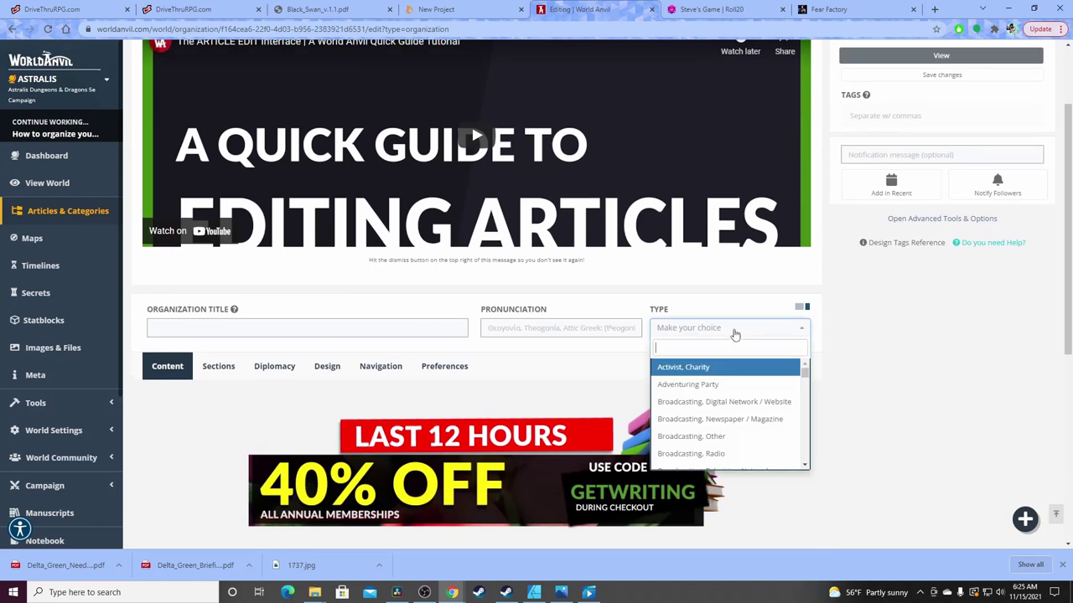
{"action": "left_click", "coordinate": [731, 334]}
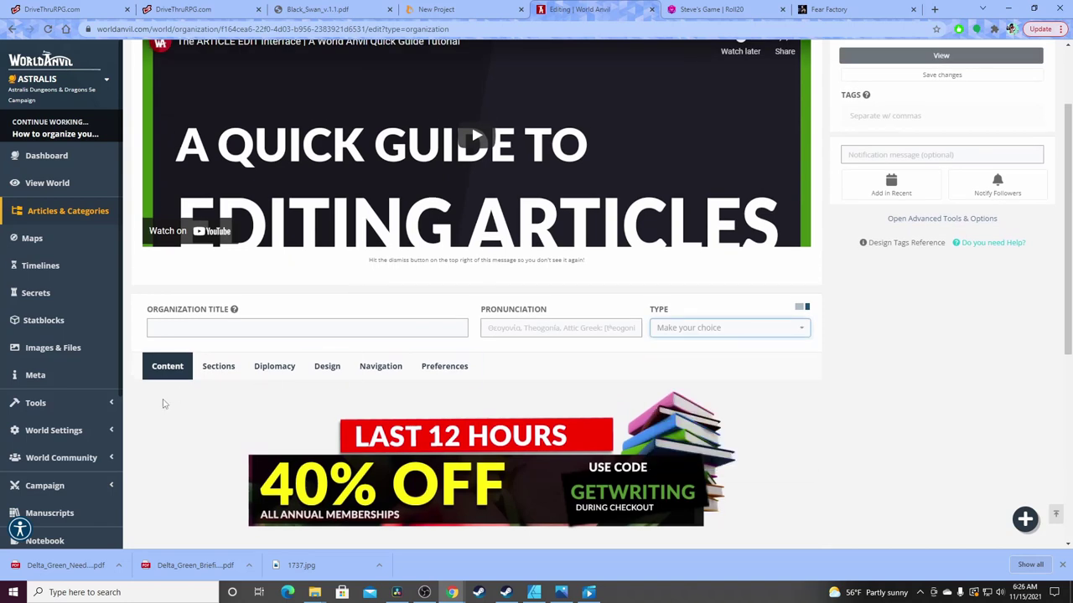
{"action": "scroll", "coordinate": [164, 404], "scroll_direction": "down", "scroll_amount": 2}
{"action": "scroll", "coordinate": [221, 276], "scroll_direction": "up", "scroll_amount": 2}
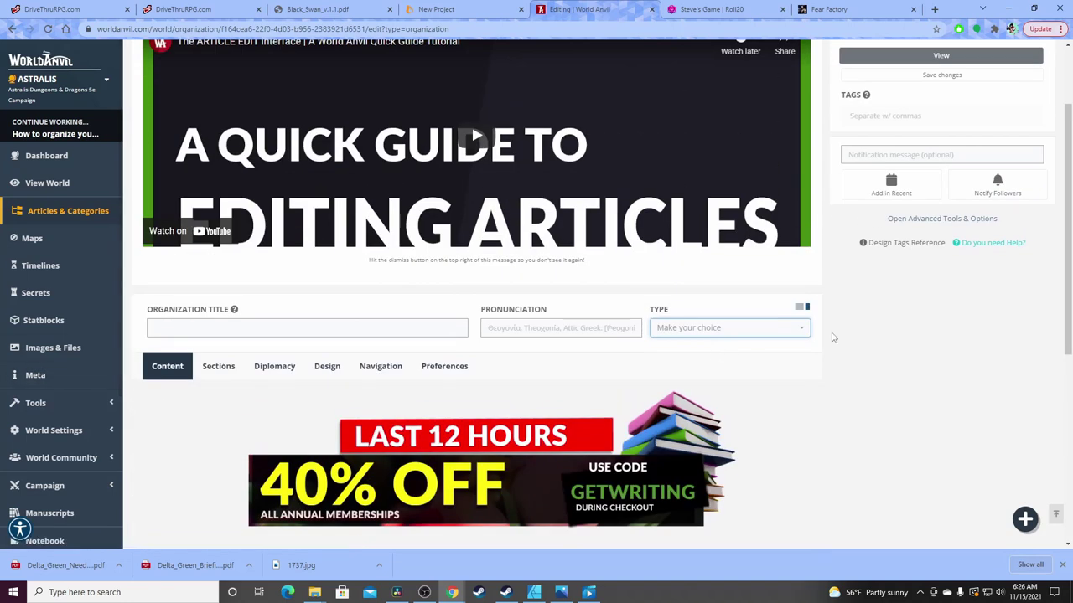
{"action": "scroll", "coordinate": [853, 309], "scroll_direction": "up", "scroll_amount": 1}
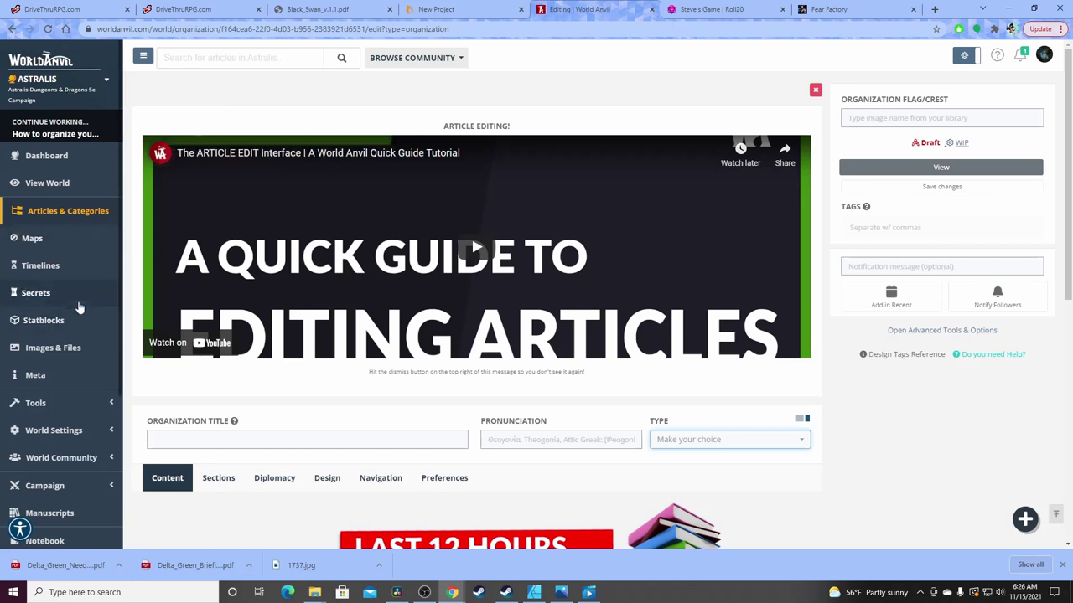
Go back to the Astralis dashboard and review the full set of article templates, from Generic Article to Vehicle
{"action": "left_click", "coordinate": [52, 157]}
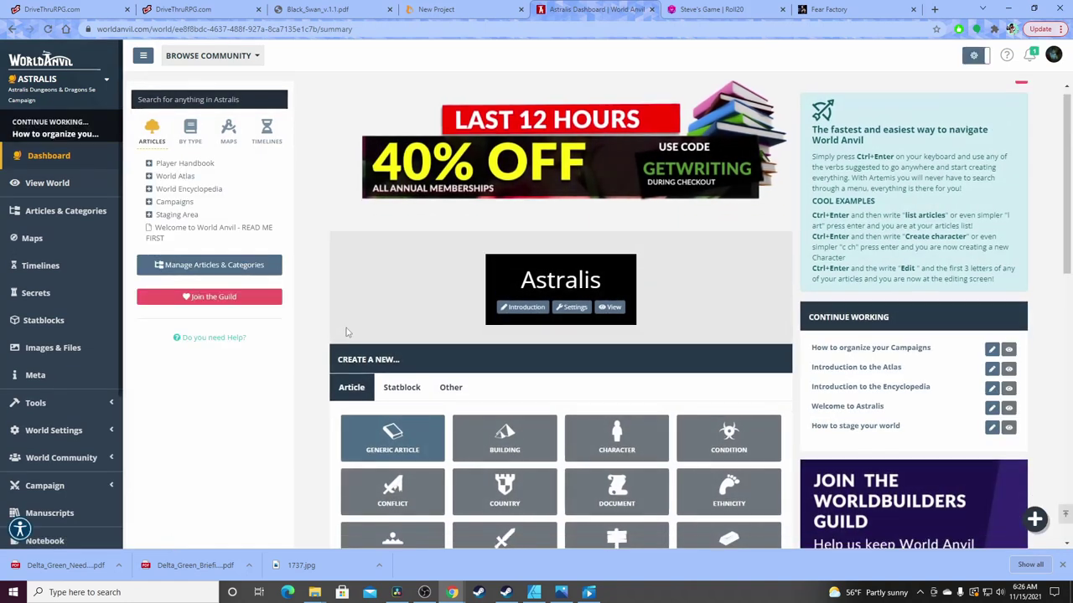
{"action": "scroll", "coordinate": [332, 348], "scroll_direction": "down", "scroll_amount": 2}
{"action": "scroll", "coordinate": [331, 348], "scroll_direction": "down", "scroll_amount": 2}
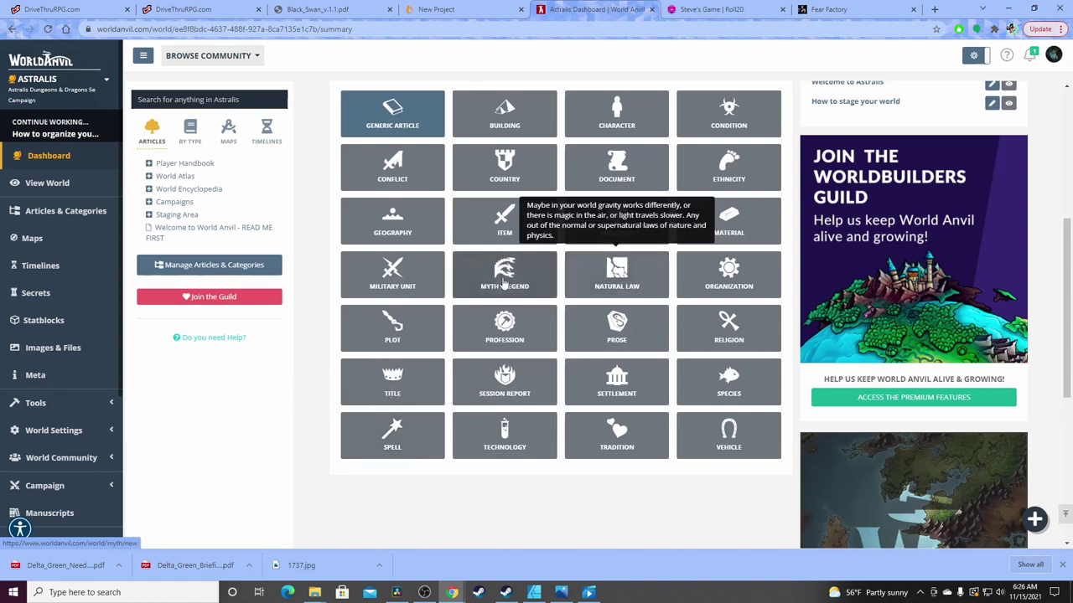
{"action": "scroll", "coordinate": [309, 289], "scroll_direction": "up", "scroll_amount": 1}
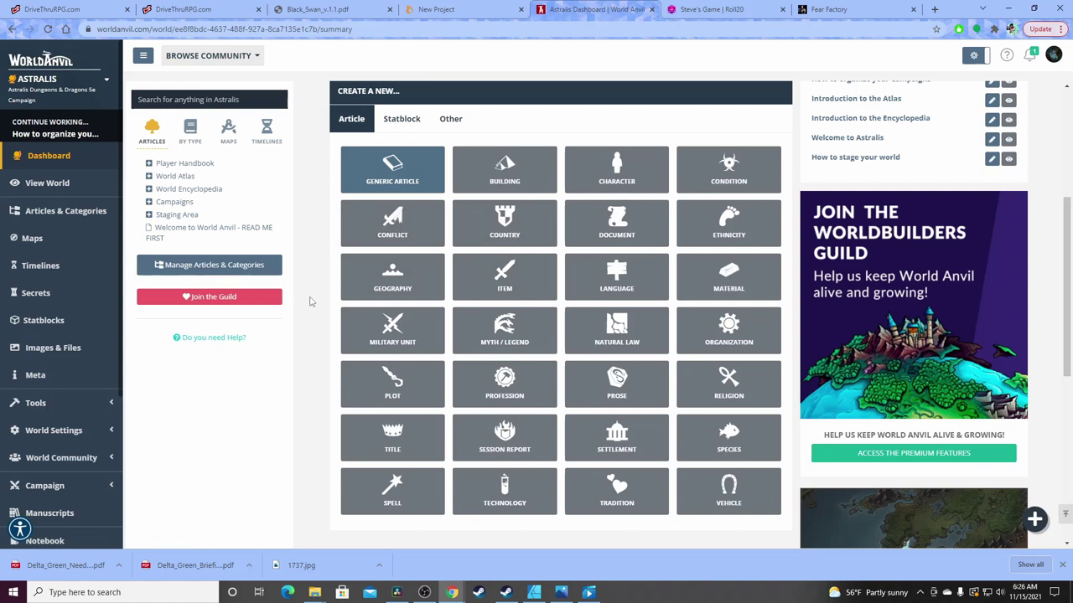
{"action": "scroll", "coordinate": [329, 283], "scroll_direction": "up", "scroll_amount": 5}
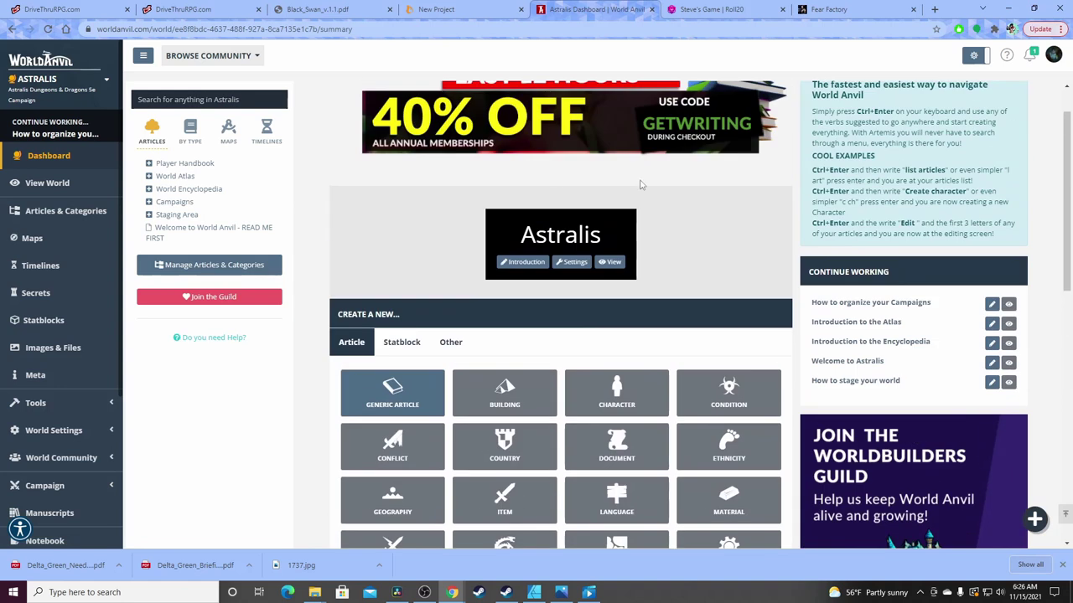
{"action": "scroll", "coordinate": [724, 240], "scroll_direction": "down", "scroll_amount": 5}
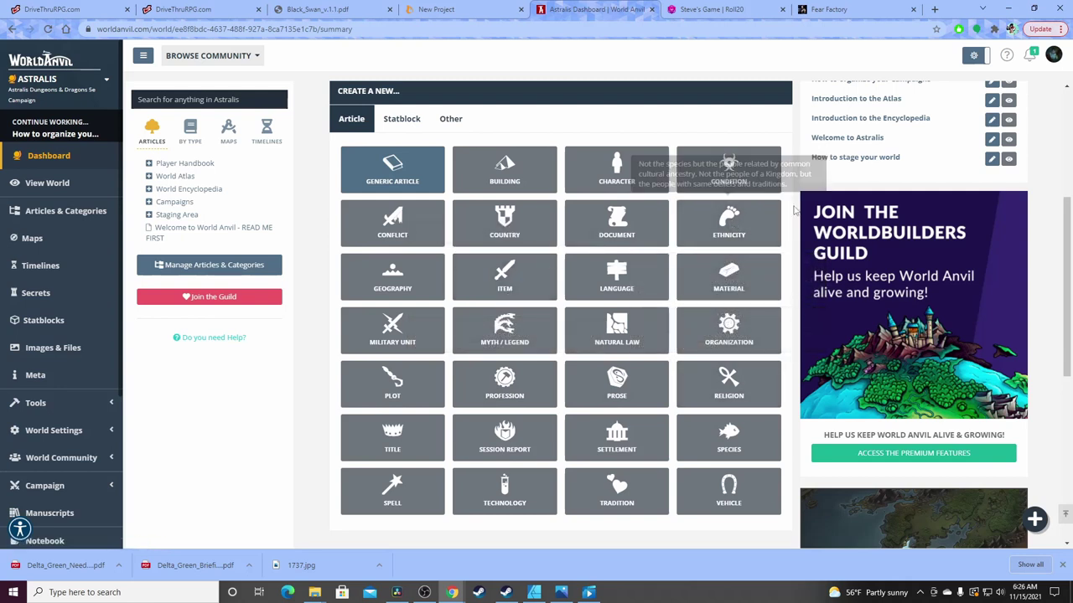
{"action": "scroll", "coordinate": [634, 122], "scroll_direction": "up", "scroll_amount": 1}
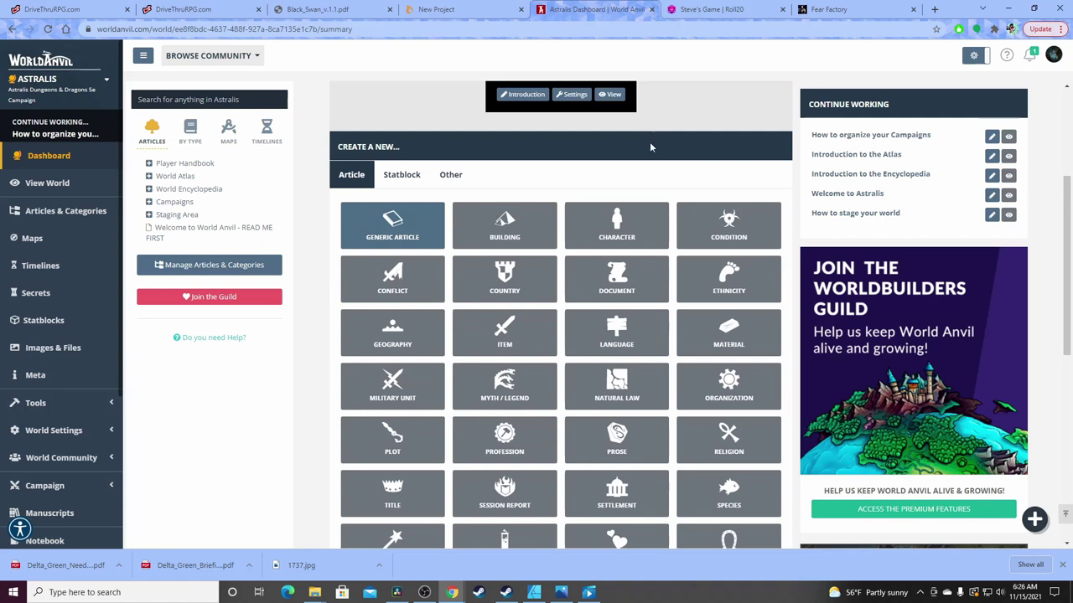
{"action": "scroll", "coordinate": [679, 141], "scroll_direction": "up", "scroll_amount": 2}
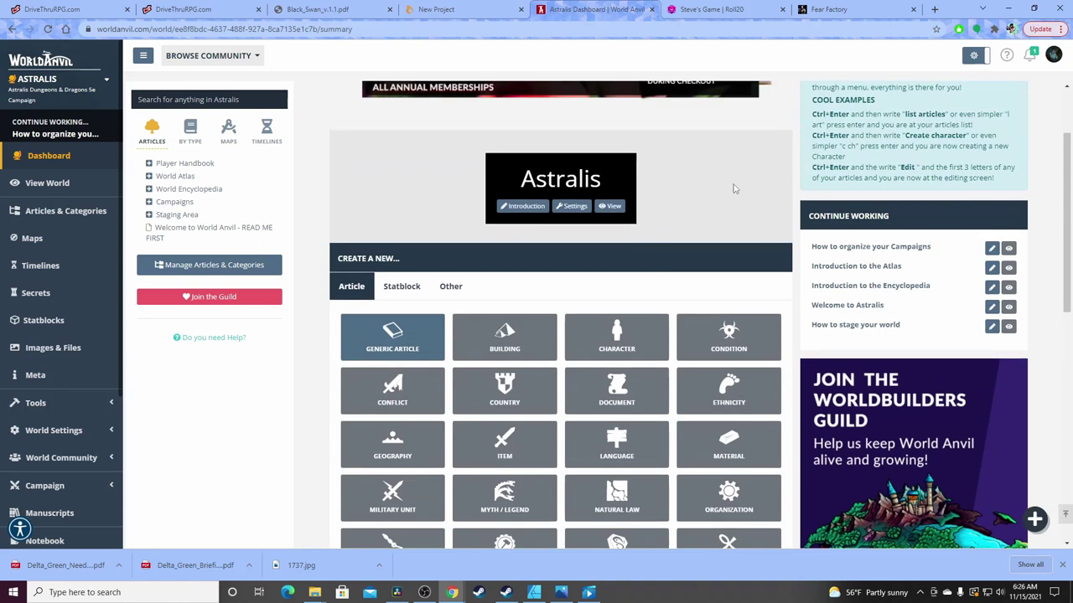
{"action": "scroll", "coordinate": [733, 191], "scroll_direction": "up", "scroll_amount": 2}
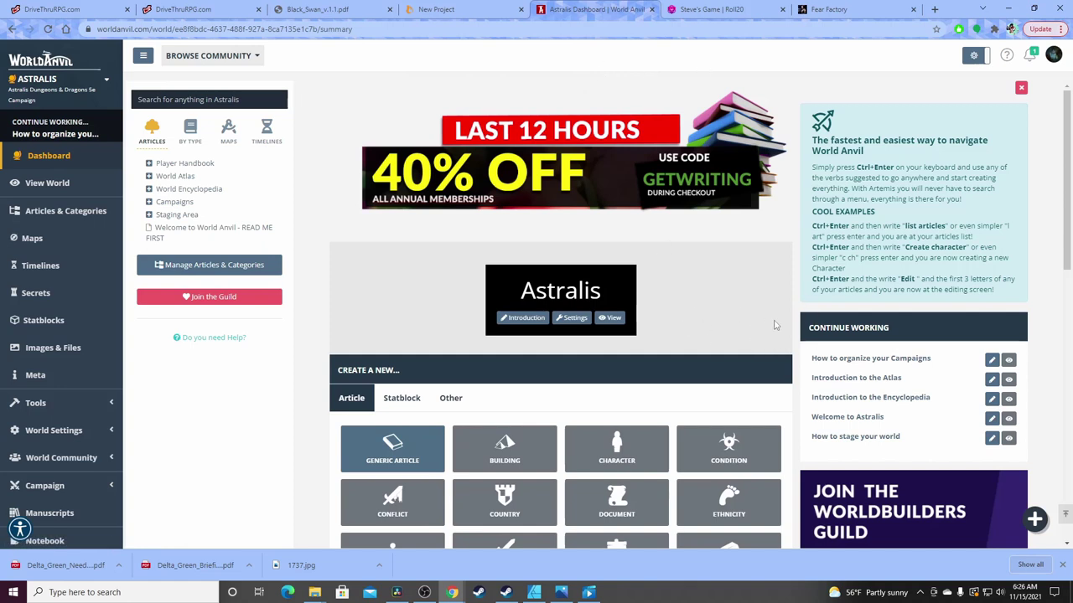
Switch to the Roll20 game, inspect the cave map and select the uppermost Clay Golem token
{"action": "left_click", "coordinate": [709, 10]}
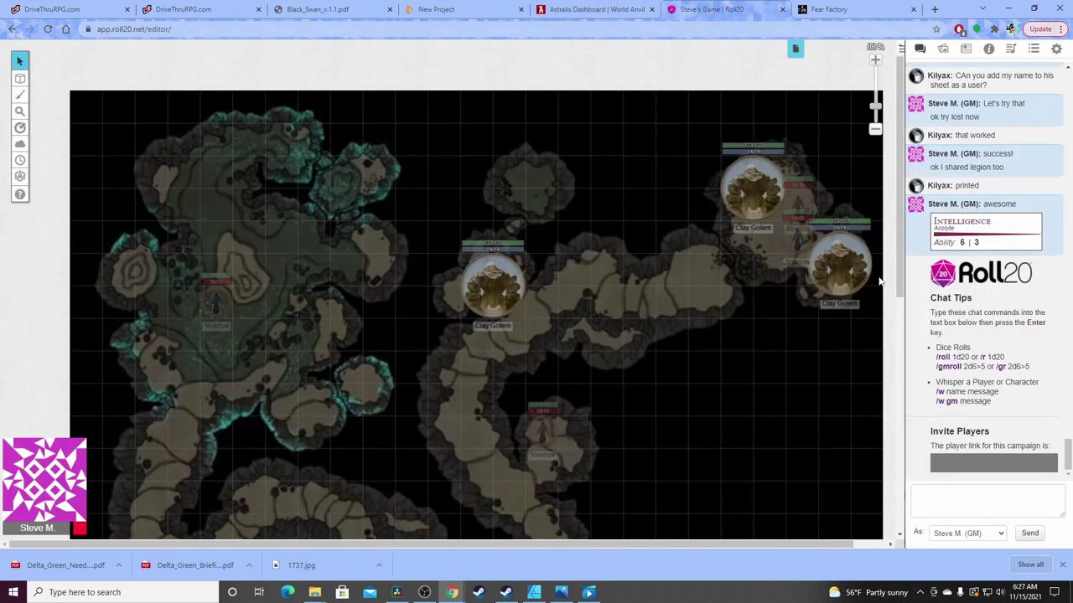
{"action": "scroll", "coordinate": [311, 260], "scroll_direction": "down", "scroll_amount": 2}
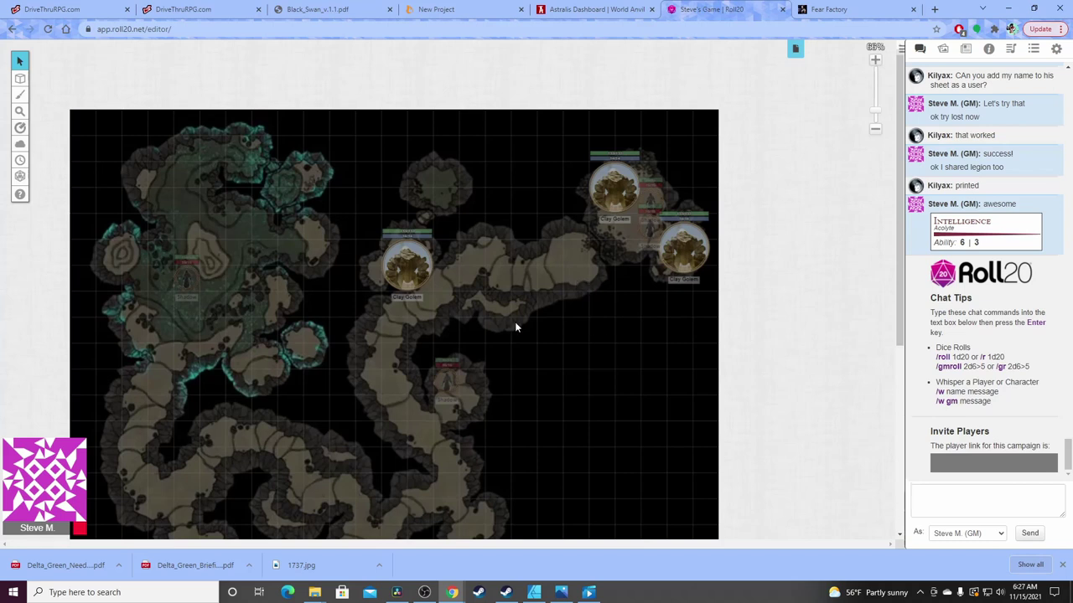
{"action": "scroll", "coordinate": [502, 323], "scroll_direction": "up", "scroll_amount": 2}
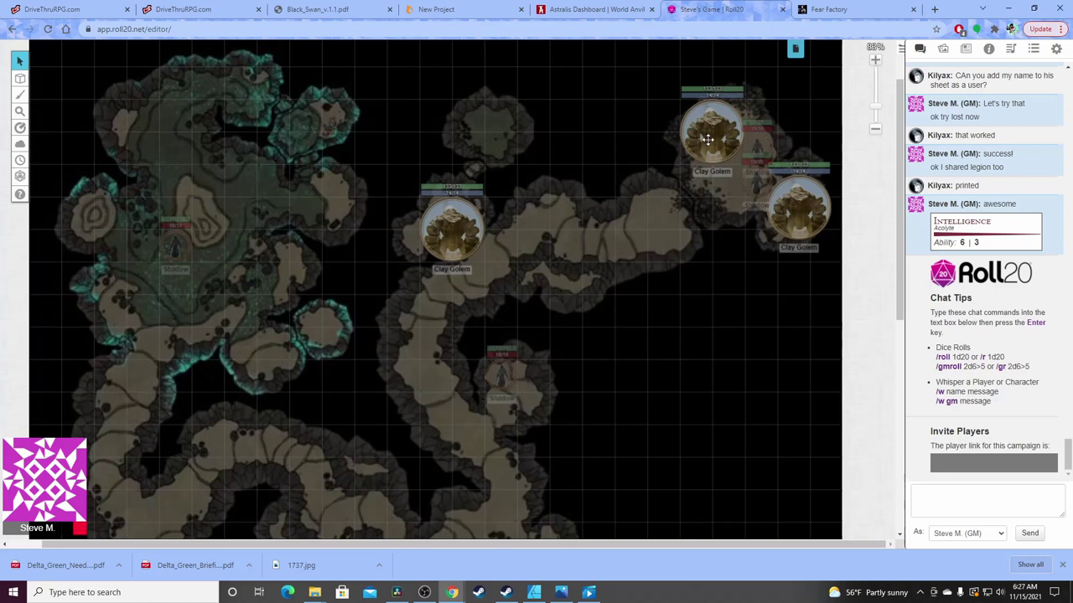
{"action": "mouse_move", "coordinate": [708, 135]}
{"action": "left_mouse_down"}
{"action": "mouse_move", "coordinate": [653, 210]}
{"action": "mouse_move", "coordinate": [615, 219]}
{"action": "mouse_move", "coordinate": [719, 154]}
{"action": "mouse_move", "coordinate": [720, 140]}
{"action": "left_mouse_up"}
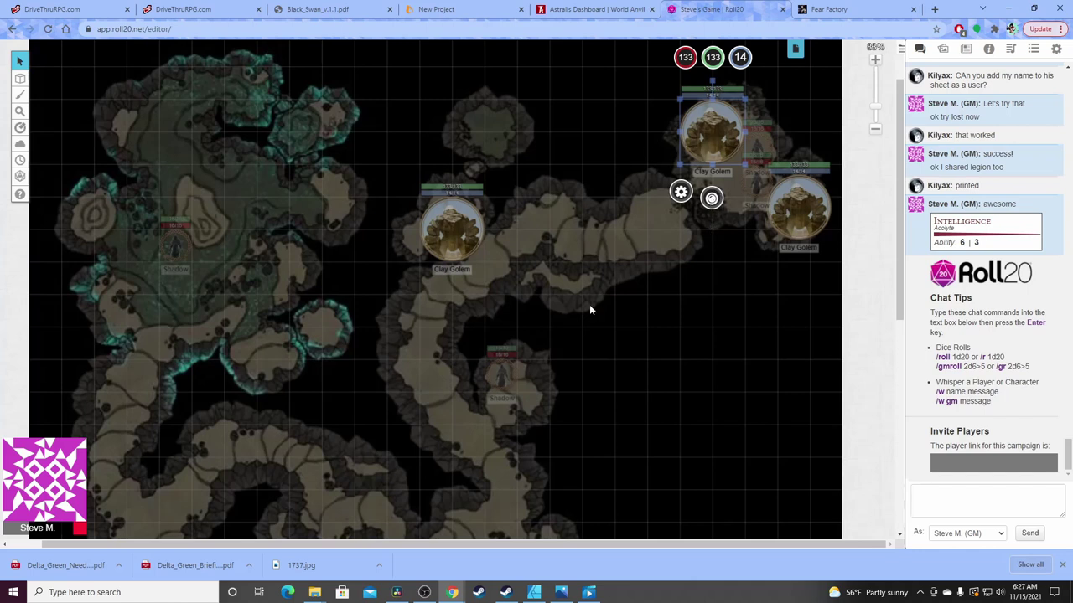
{"action": "scroll", "coordinate": [725, 317], "scroll_direction": "down", "scroll_amount": 1}
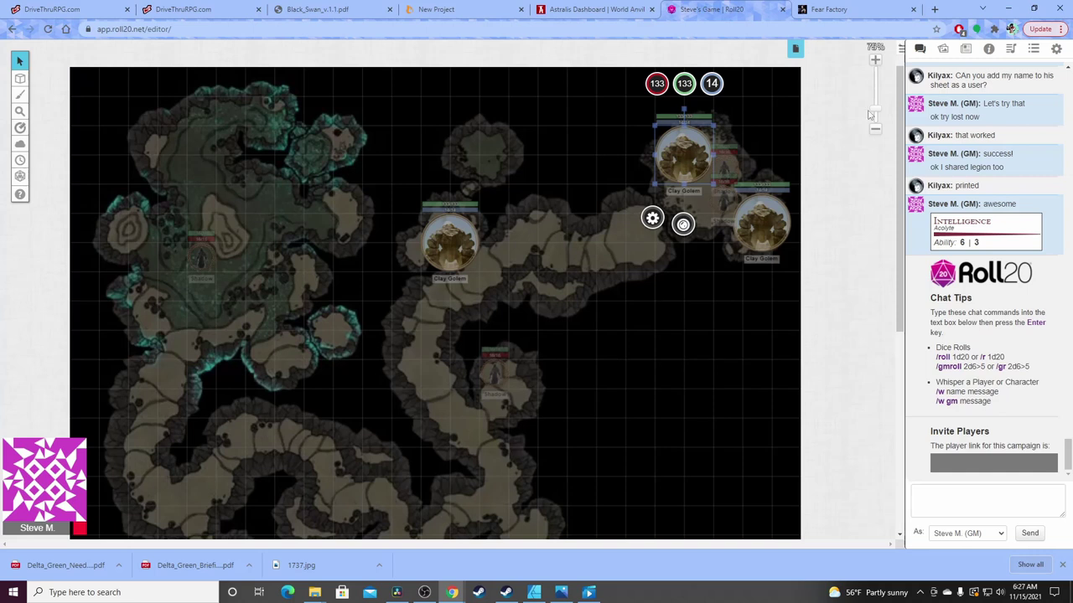
Look over the recent uploads in the personal art library and inspect the Strange Girl handout from the journal
{"action": "left_click", "coordinate": [942, 48]}
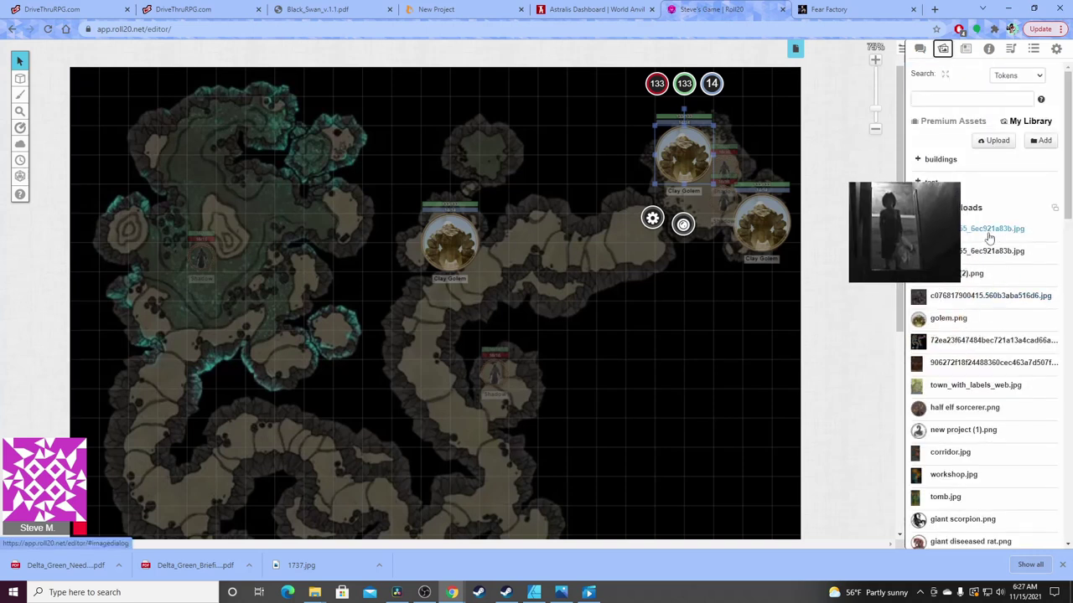
{"action": "mouse_move", "coordinate": [935, 237]}
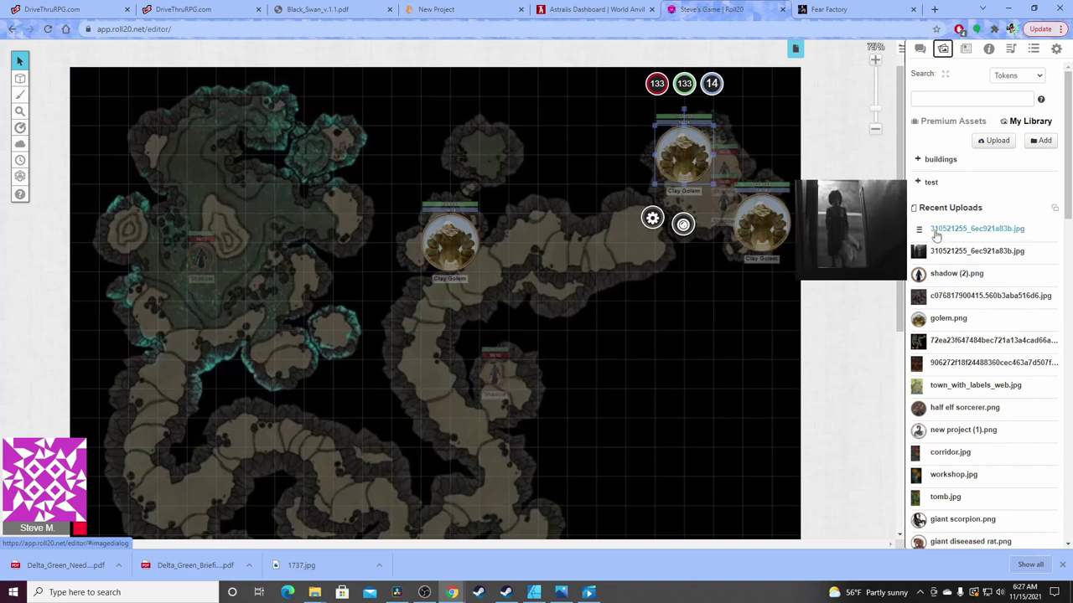
{"action": "left_click", "coordinate": [966, 50]}
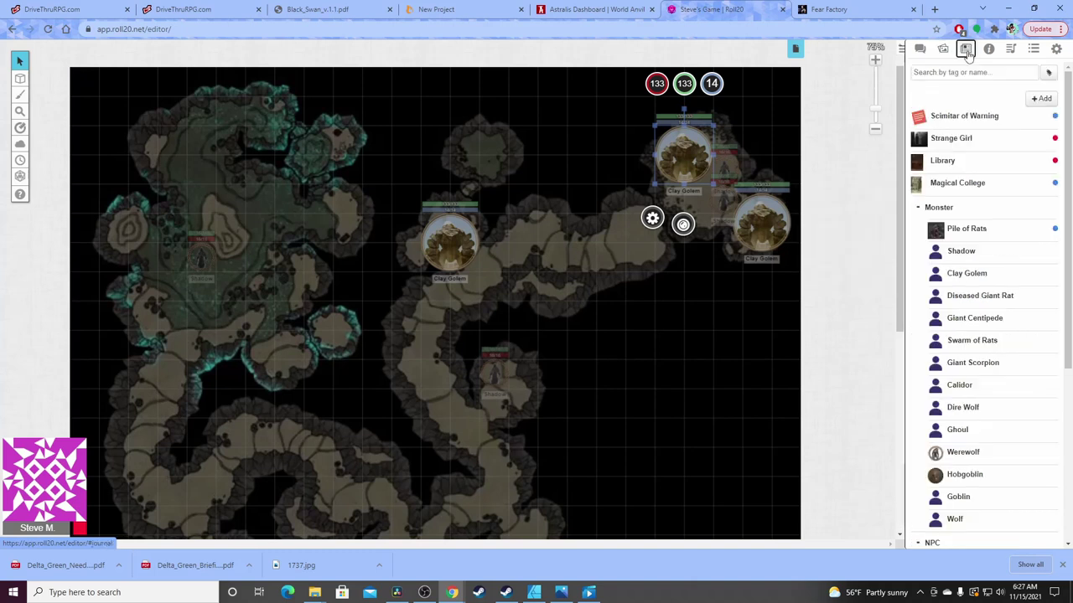
{"action": "left_click", "coordinate": [951, 139]}
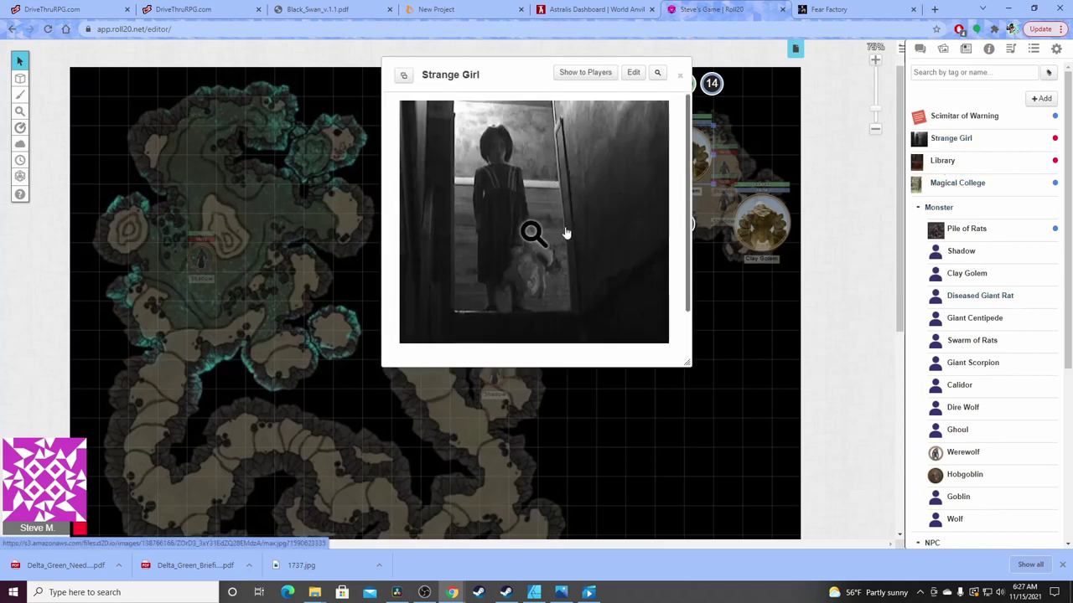
{"action": "scroll", "coordinate": [568, 236], "scroll_direction": "down", "scroll_amount": 2}
{"action": "scroll", "coordinate": [570, 237], "scroll_direction": "up", "scroll_amount": 2}
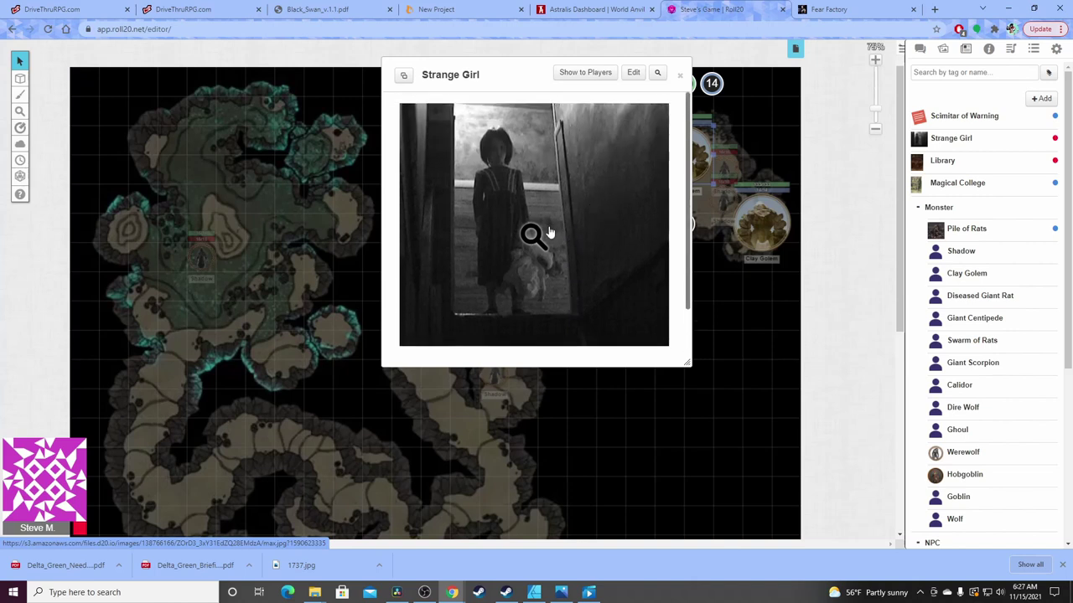
View the Scimitar of Warning handout and the Library handout from the journal
{"action": "left_click", "coordinate": [959, 117]}
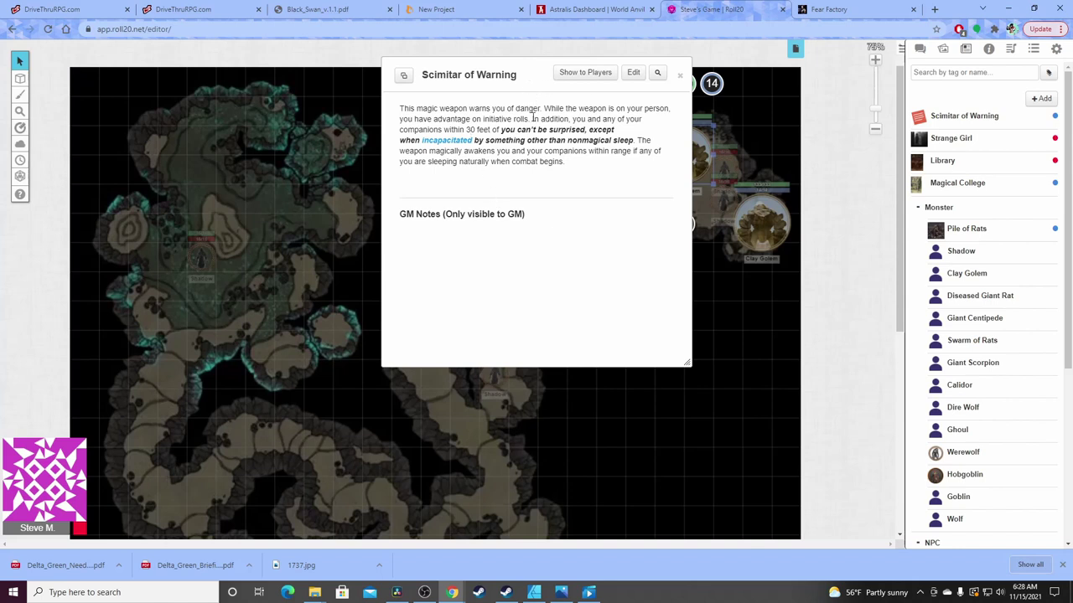
{"action": "left_click", "coordinate": [948, 166]}
{"action": "scroll", "coordinate": [589, 227], "scroll_direction": "down", "scroll_amount": 1}
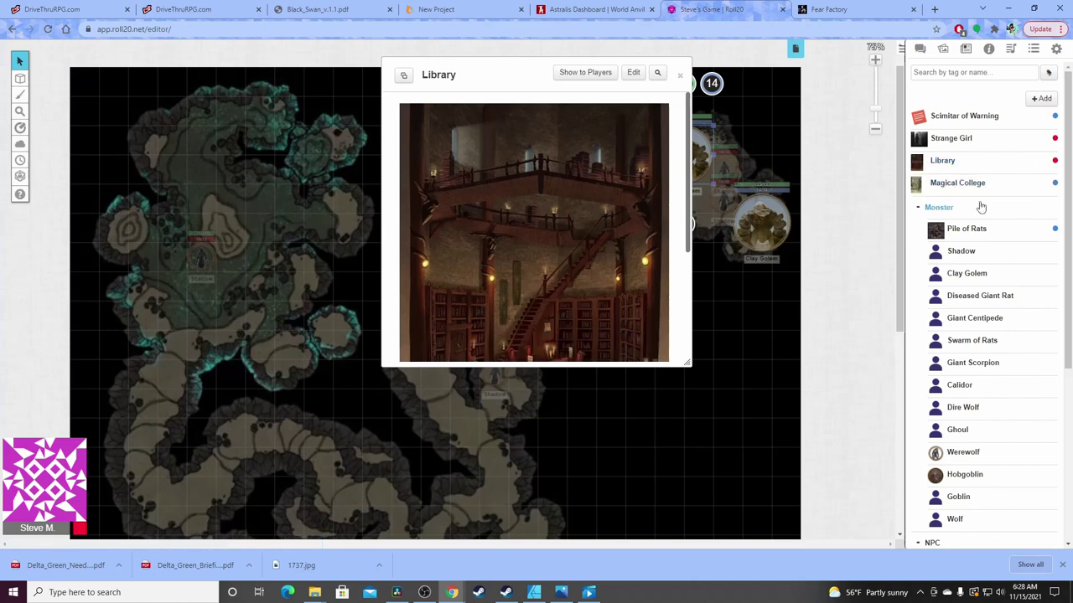
Review the character sheets of the first and third entries in the journal's NPC folder, starting with the first one's bio
{"action": "scroll", "coordinate": [980, 207], "scroll_direction": "down", "scroll_amount": 4}
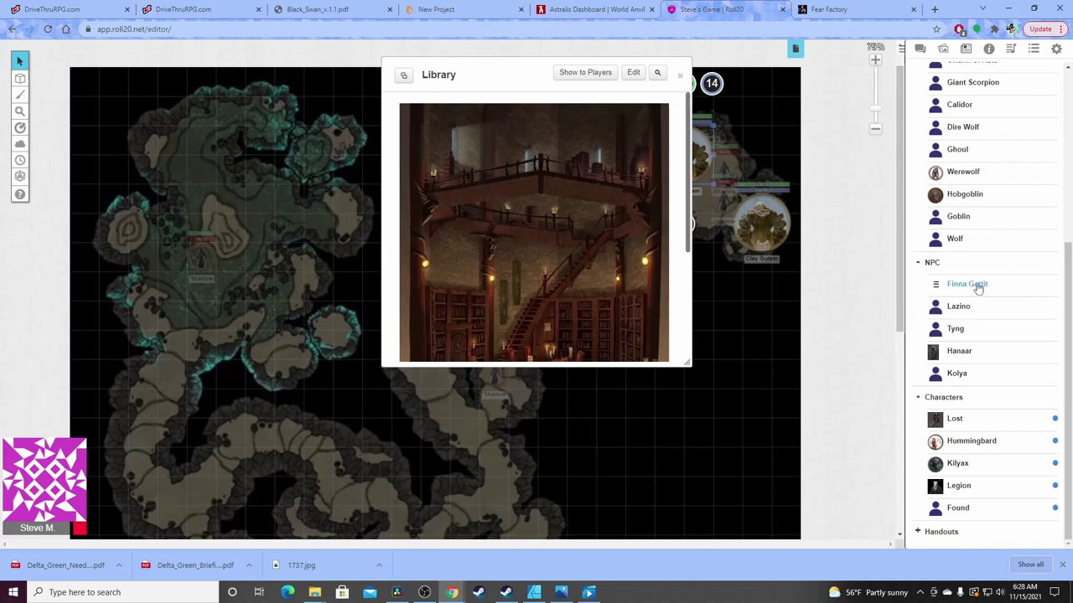
{"action": "left_click", "coordinate": [966, 284]}
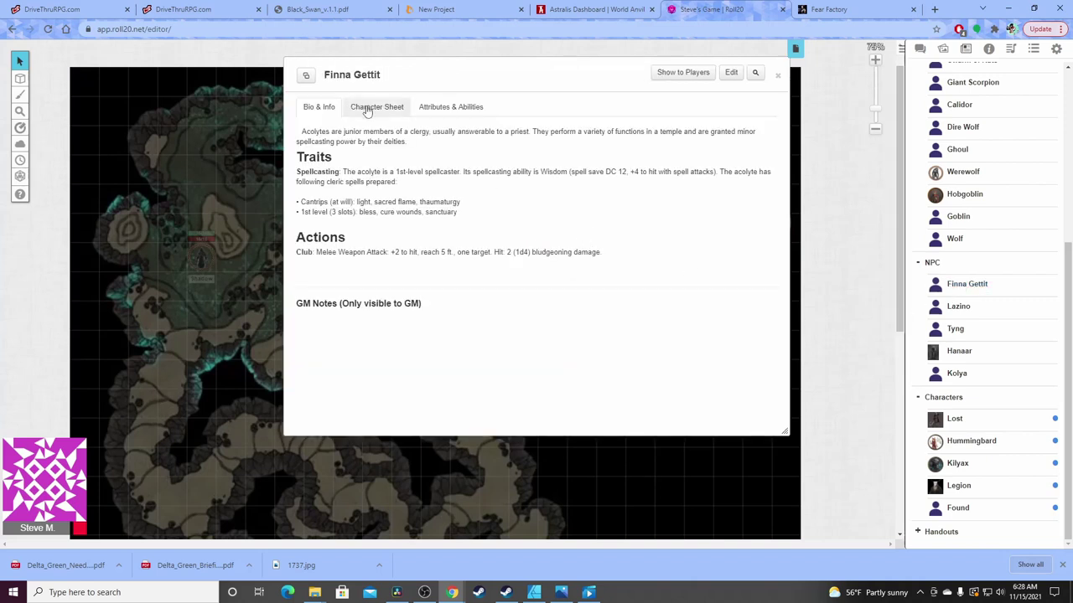
{"action": "left_click", "coordinate": [373, 108]}
{"action": "scroll", "coordinate": [543, 265], "scroll_direction": "down", "scroll_amount": 3}
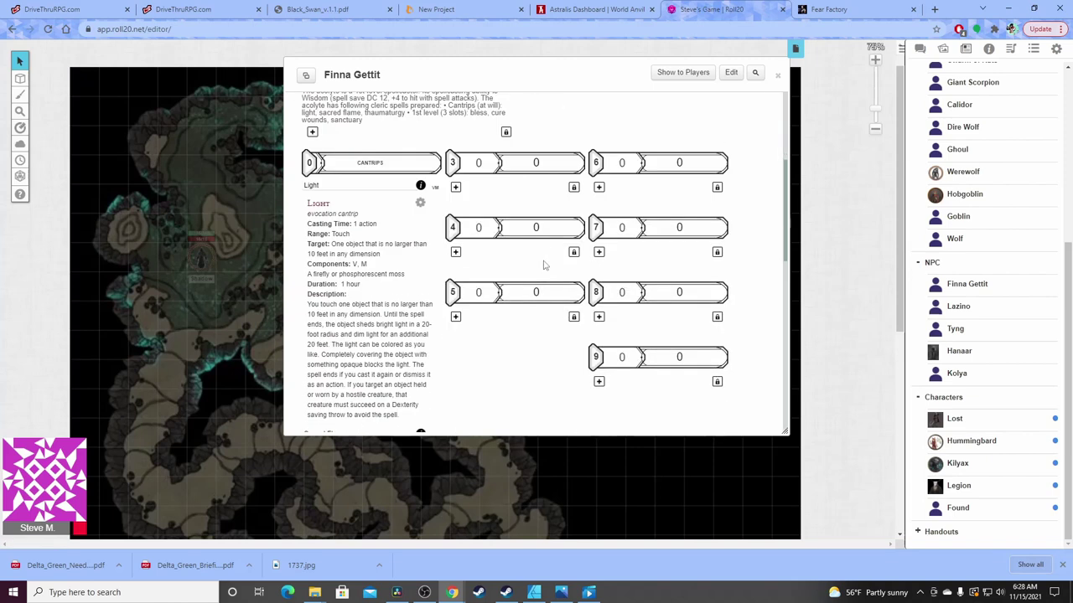
{"action": "scroll", "coordinate": [527, 263], "scroll_direction": "up", "scroll_amount": 3}
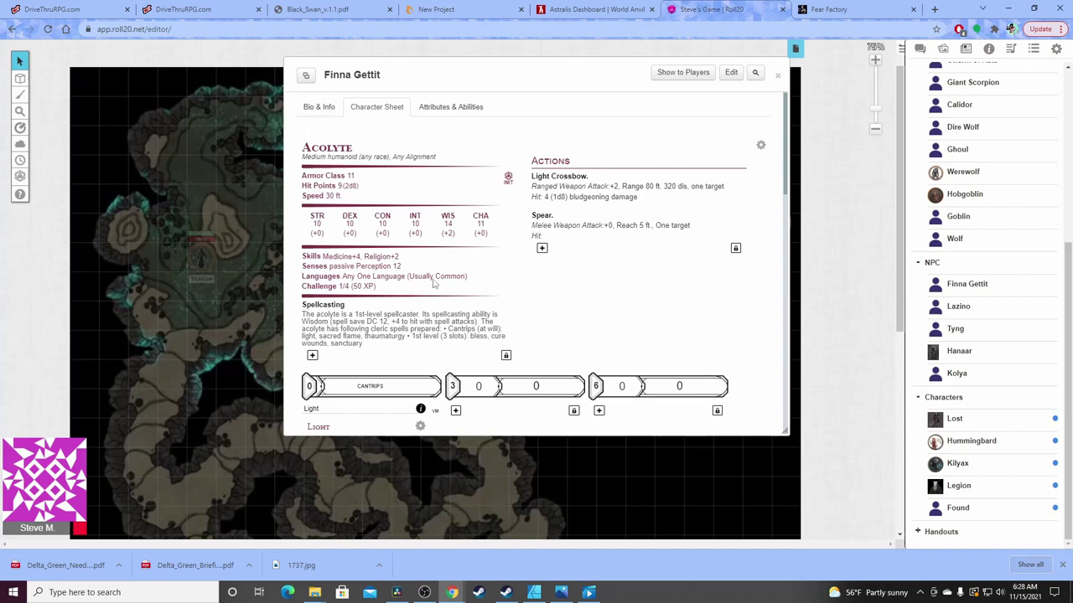
{"action": "scroll", "coordinate": [493, 290], "scroll_direction": "down", "scroll_amount": 2}
{"action": "scroll", "coordinate": [581, 260], "scroll_direction": "up", "scroll_amount": 2}
{"action": "left_click", "coordinate": [956, 329]}
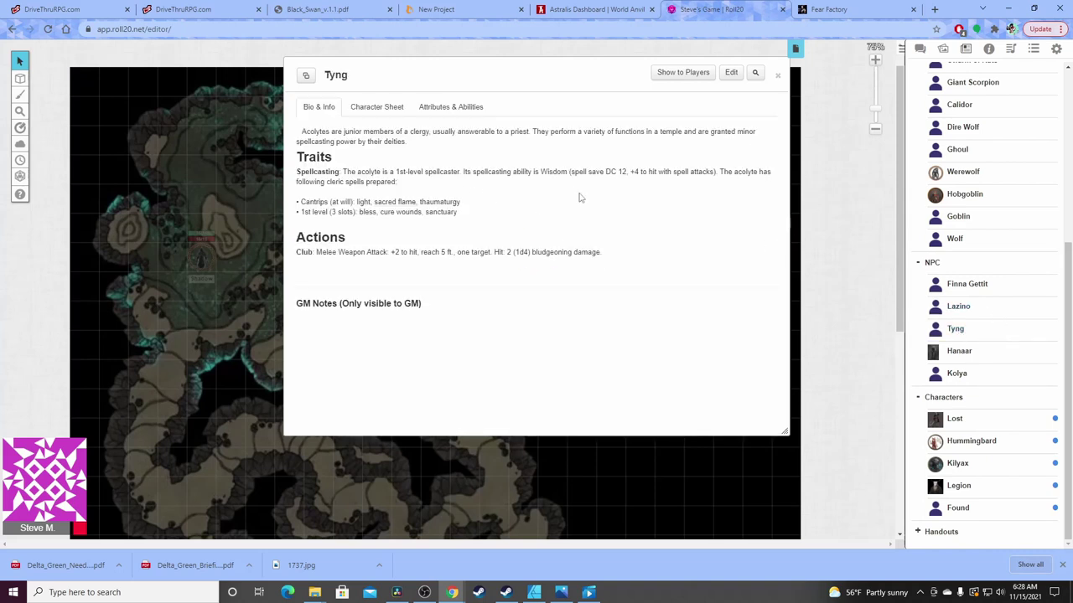
{"action": "left_click", "coordinate": [389, 108]}
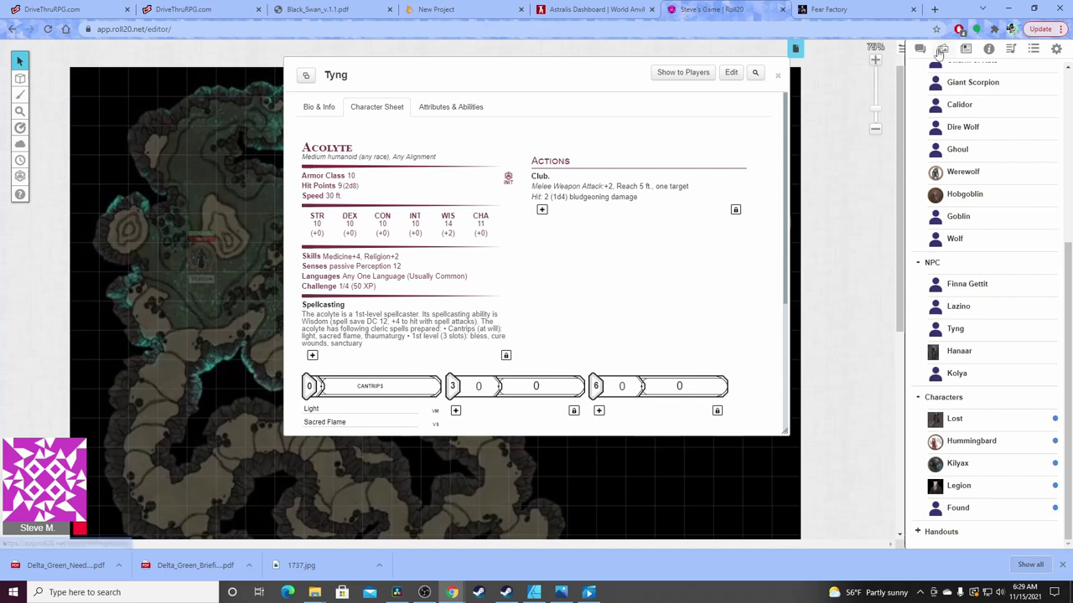
Look over the game's settings and its collections of macros, card decks and rollable tables
{"action": "left_click", "coordinate": [1056, 49]}
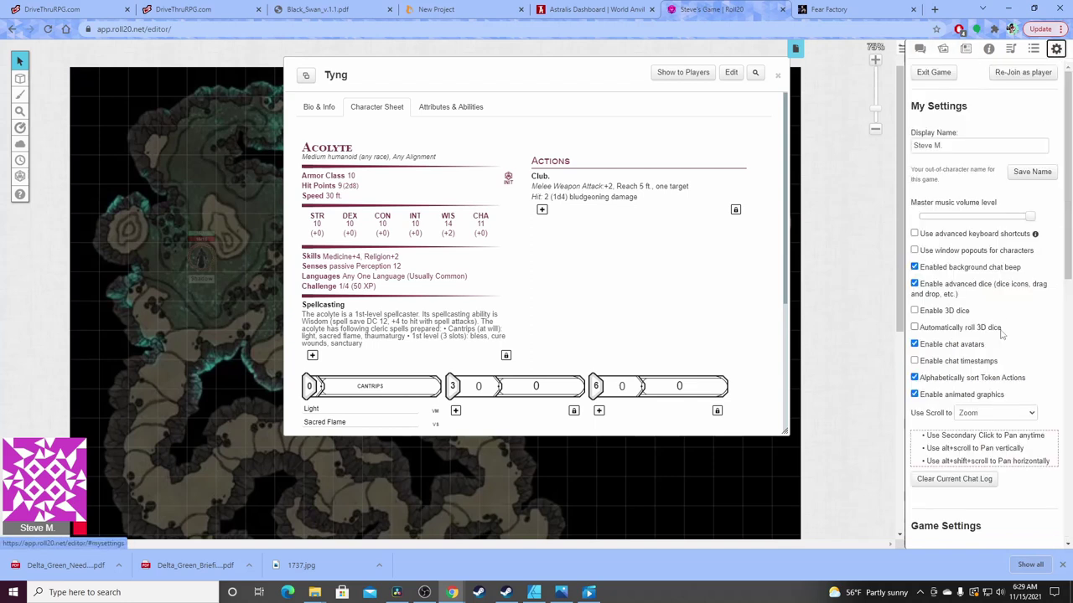
{"action": "scroll", "coordinate": [1012, 492], "scroll_direction": "down", "scroll_amount": 3}
{"action": "scroll", "coordinate": [1012, 492], "scroll_direction": "up", "scroll_amount": 3}
{"action": "left_click", "coordinate": [1032, 49]}
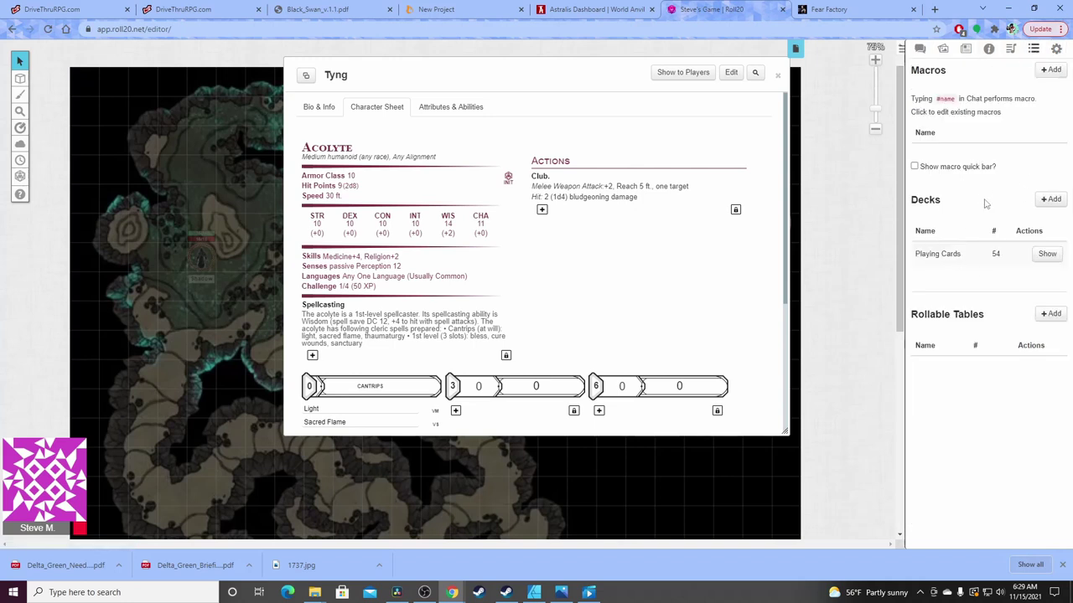
Exit the current game and open the page for creating a new game
{"action": "left_click", "coordinate": [1056, 49]}
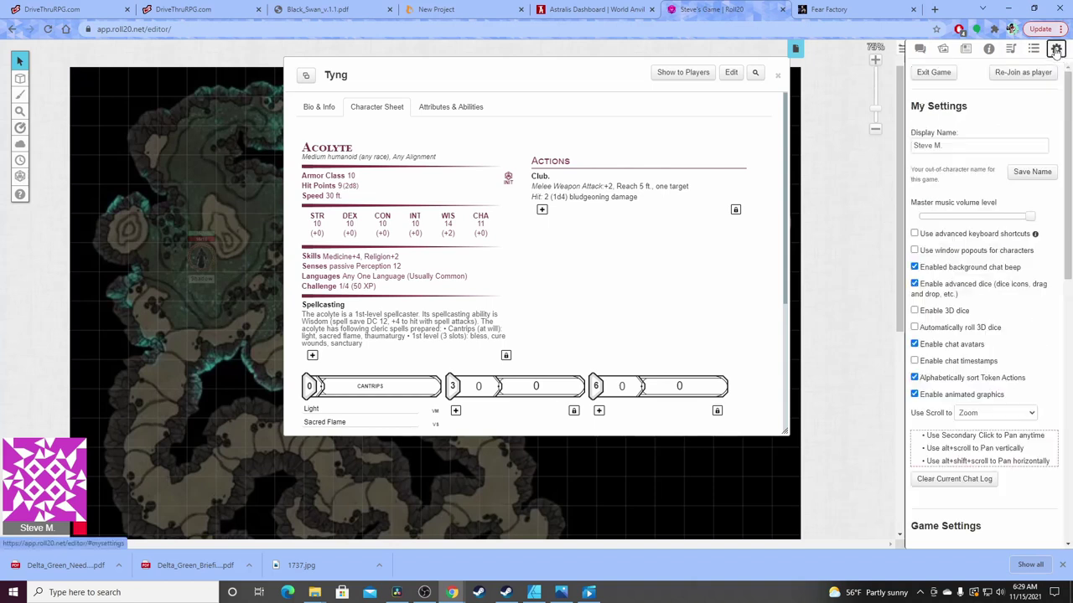
{"action": "left_click", "coordinate": [933, 72]}
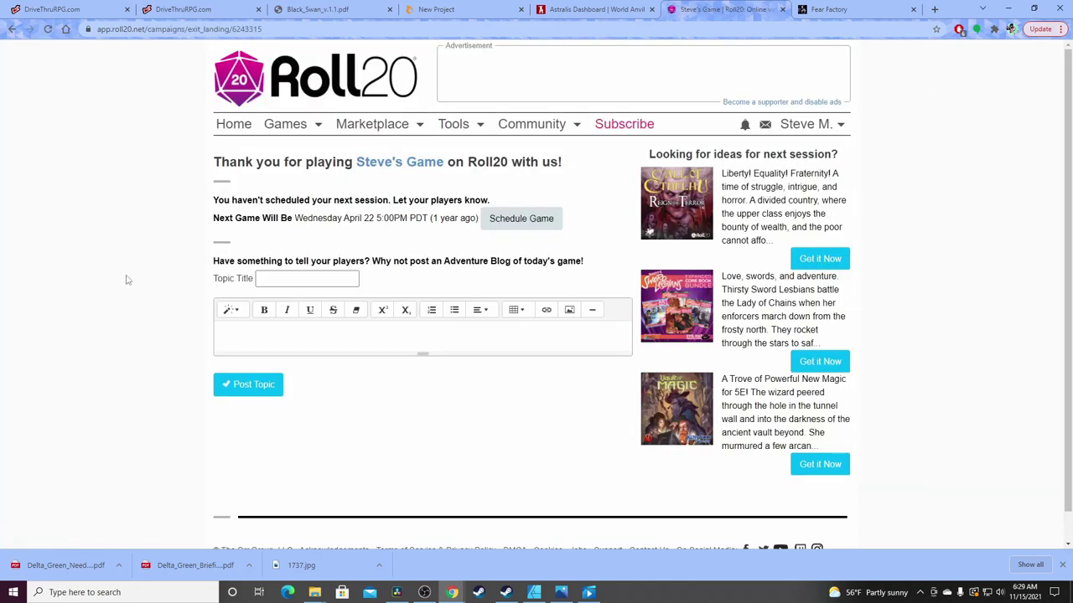
{"action": "left_click", "coordinate": [283, 124]}
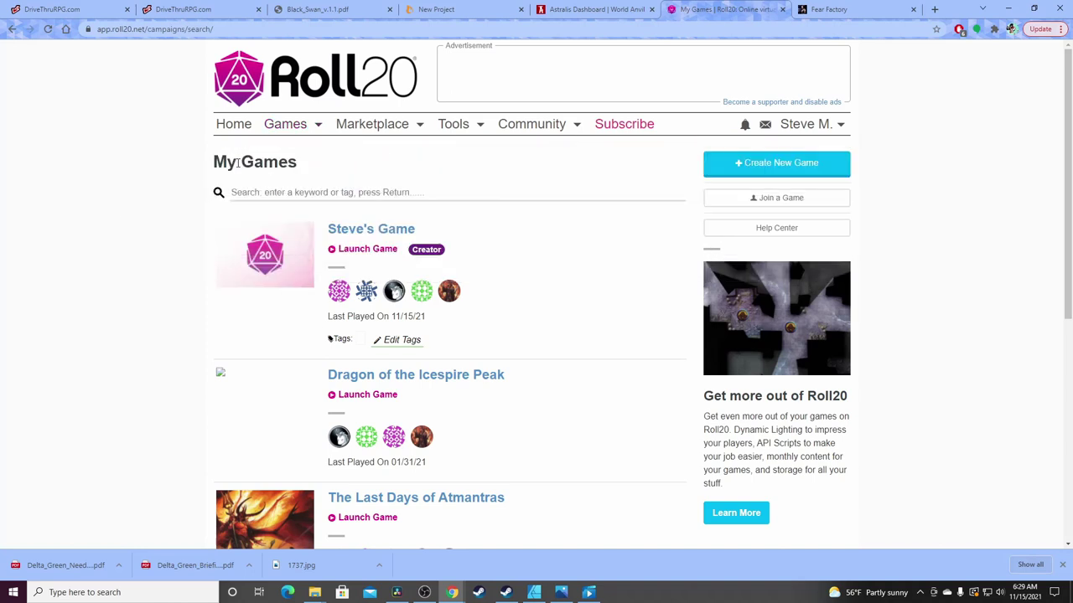
{"action": "mouse_move", "coordinate": [279, 134]}
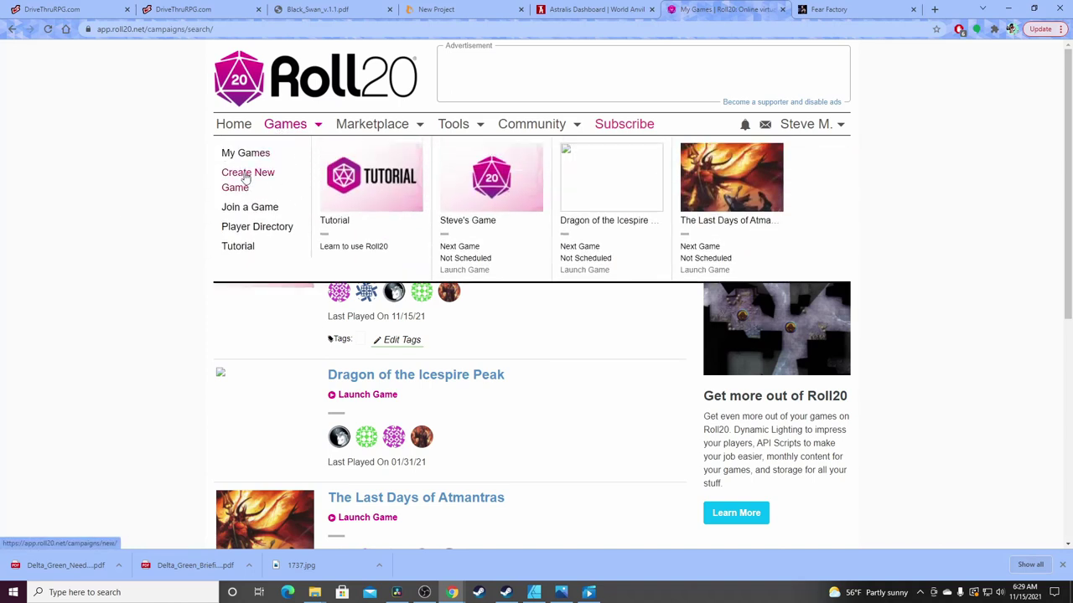
{"action": "left_click", "coordinate": [246, 178]}
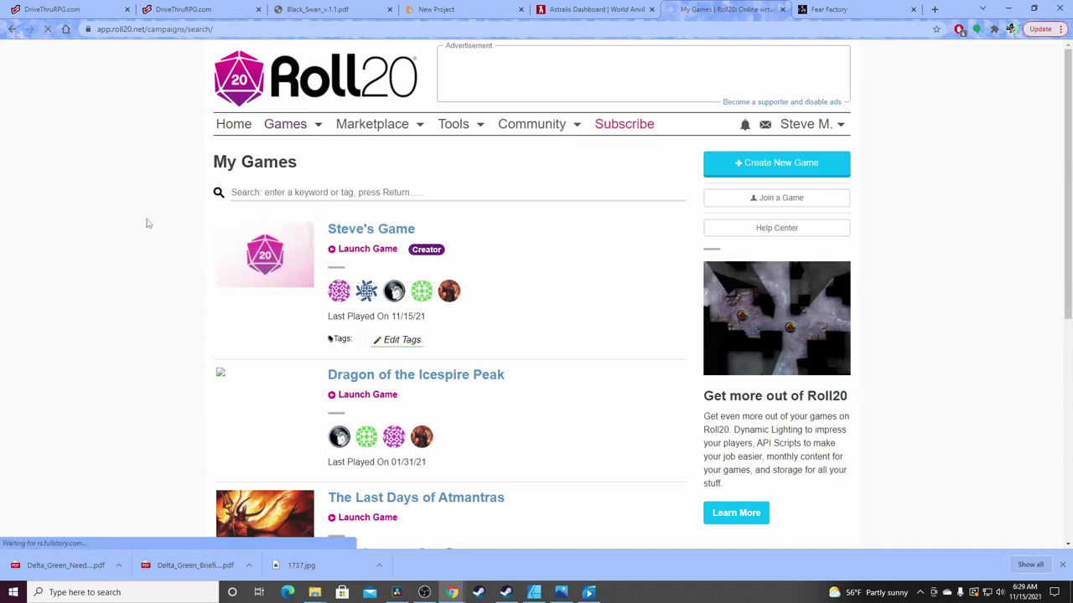
{"action": "scroll", "coordinate": [146, 223], "scroll_direction": "down", "scroll_amount": 1}
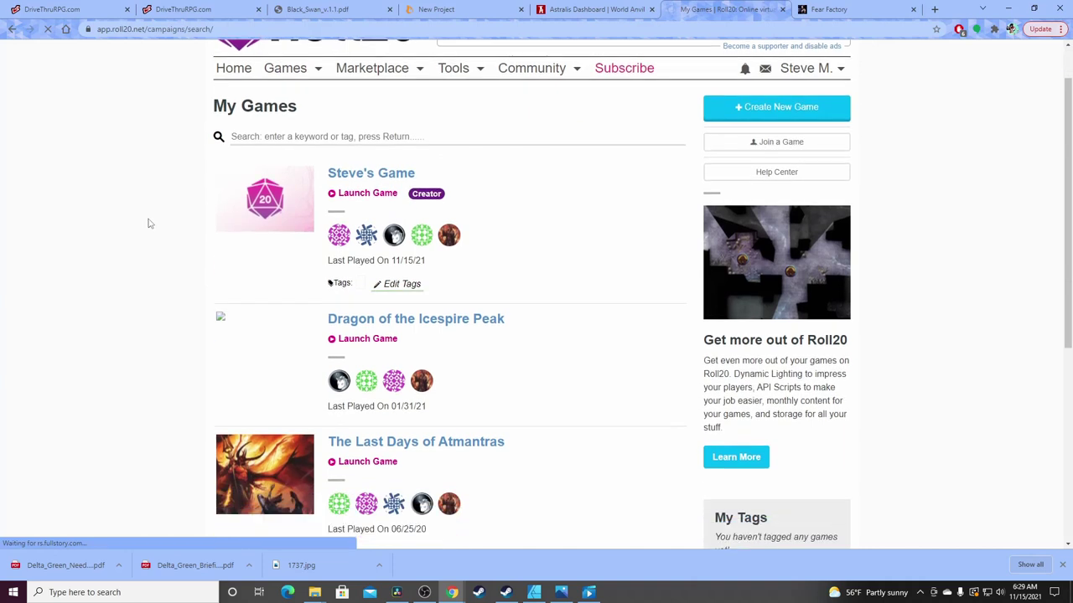
{"action": "scroll", "coordinate": [149, 223], "scroll_direction": "down", "scroll_amount": 3}
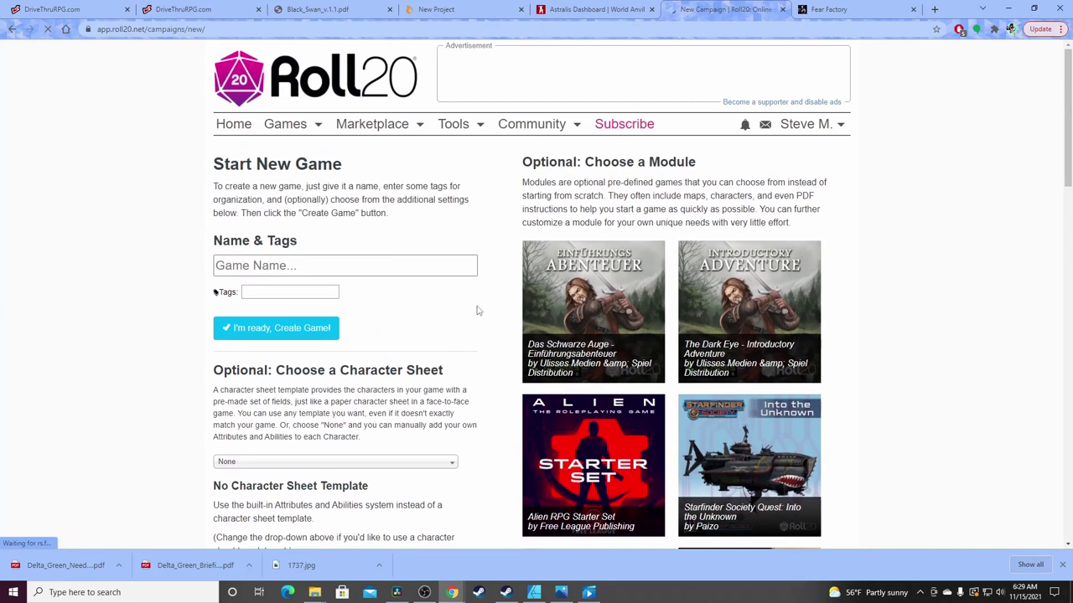
Choose the Alien RPG Starter Set module for the new game and review its description and character sheet preview
{"action": "scroll", "coordinate": [477, 309], "scroll_direction": "down", "scroll_amount": 2}
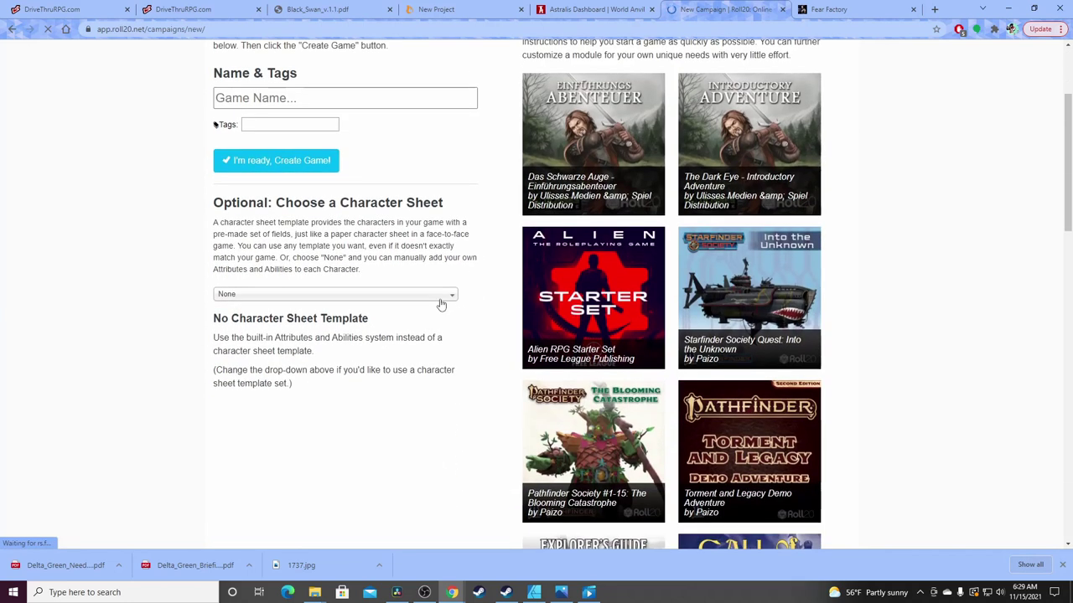
{"action": "left_click", "coordinate": [640, 272]}
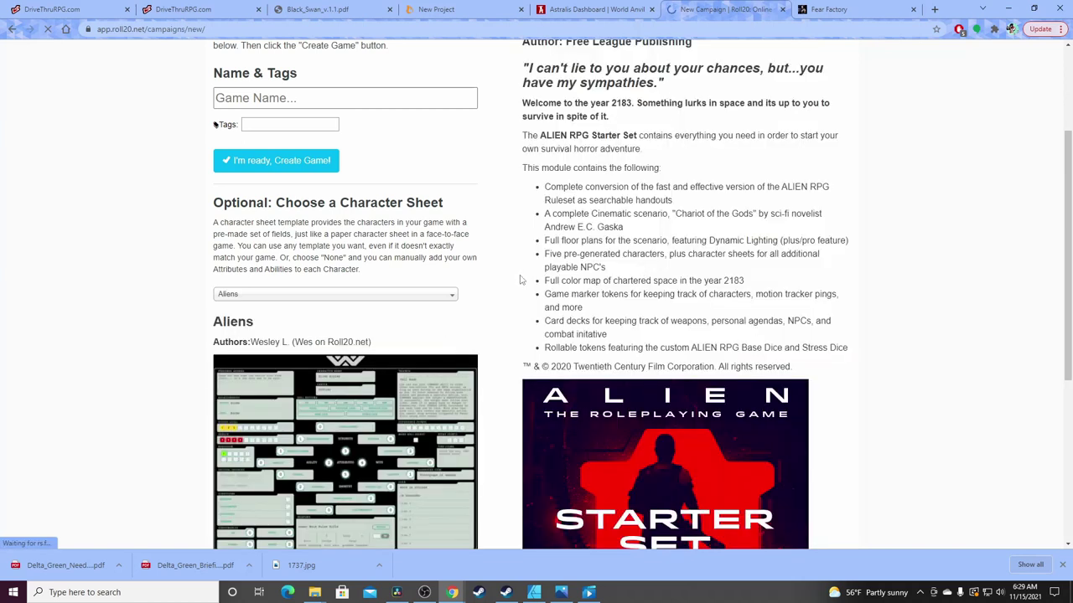
{"action": "scroll", "coordinate": [519, 279], "scroll_direction": "down", "scroll_amount": 1}
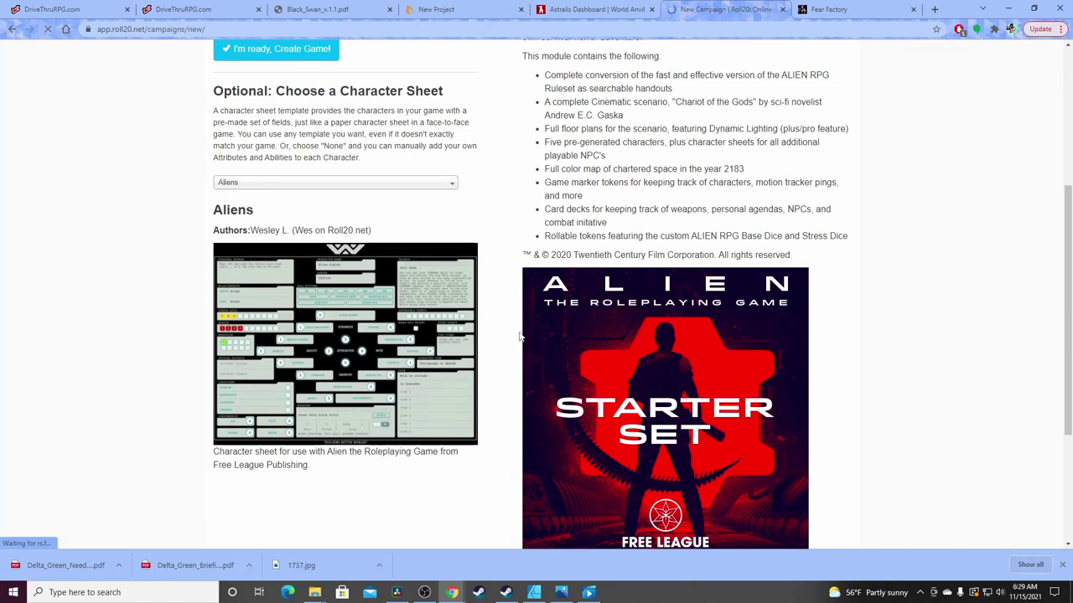
{"action": "scroll", "coordinate": [510, 335], "scroll_direction": "down", "scroll_amount": 1}
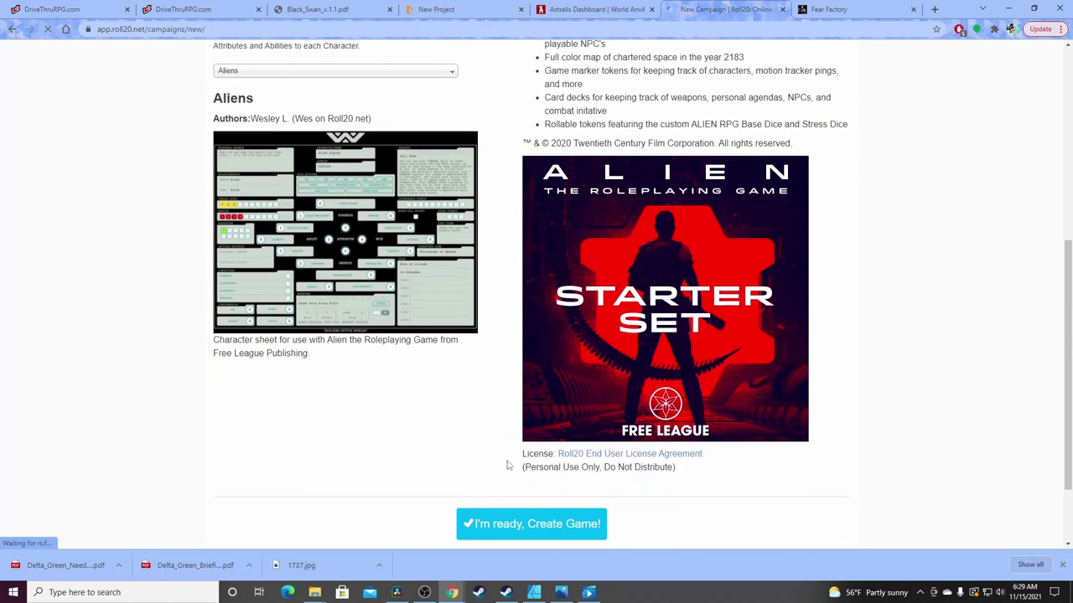
{"action": "scroll", "coordinate": [507, 465], "scroll_direction": "down", "scroll_amount": 1}
{"action": "scroll", "coordinate": [722, 340], "scroll_direction": "up", "scroll_amount": 4}
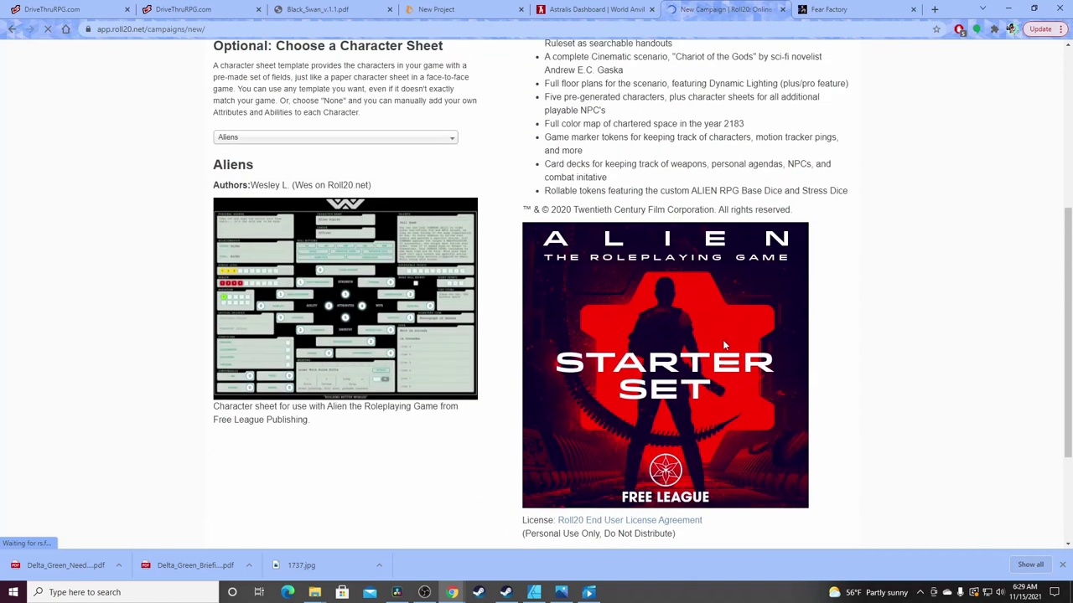
{"action": "scroll", "coordinate": [719, 359], "scroll_direction": "down", "scroll_amount": 3}
{"action": "scroll", "coordinate": [718, 358], "scroll_direction": "down", "scroll_amount": 2}
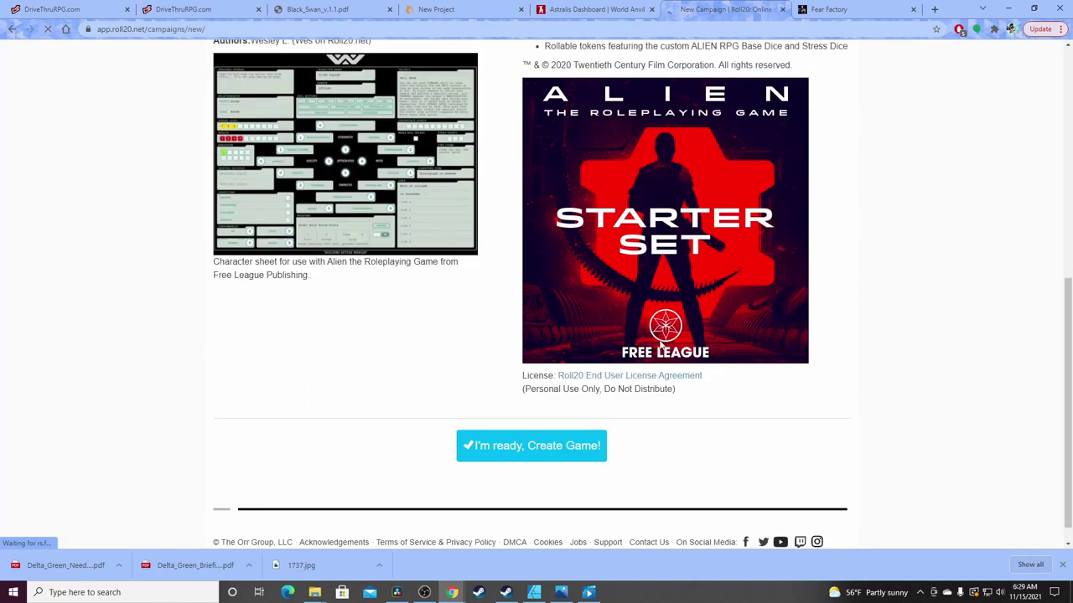
Name the new game Black Swan and create it
{"action": "left_click", "coordinate": [542, 433]}
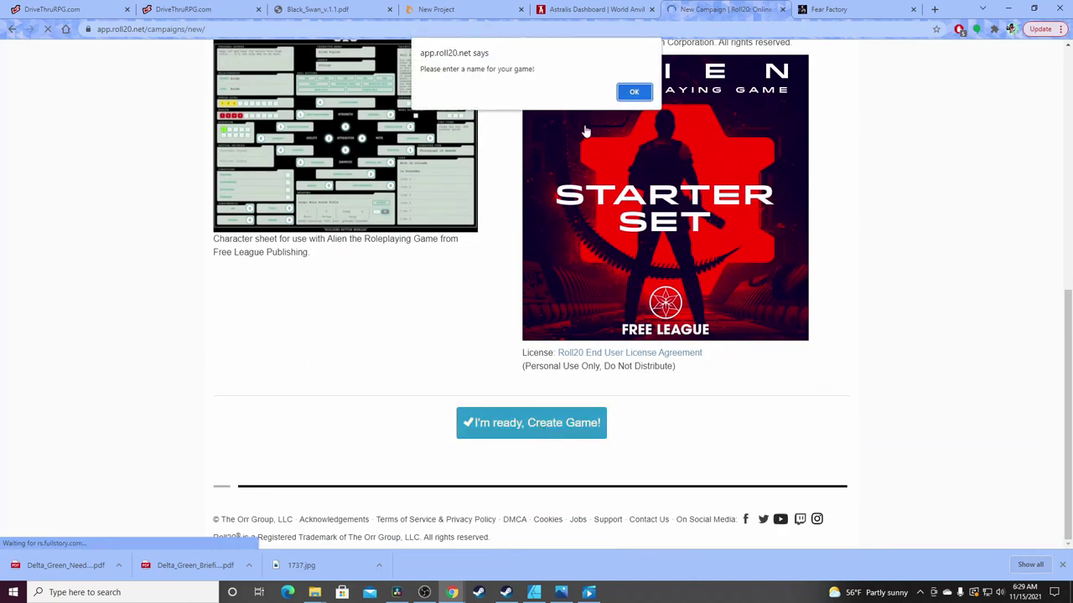
{"action": "left_click", "coordinate": [634, 92]}
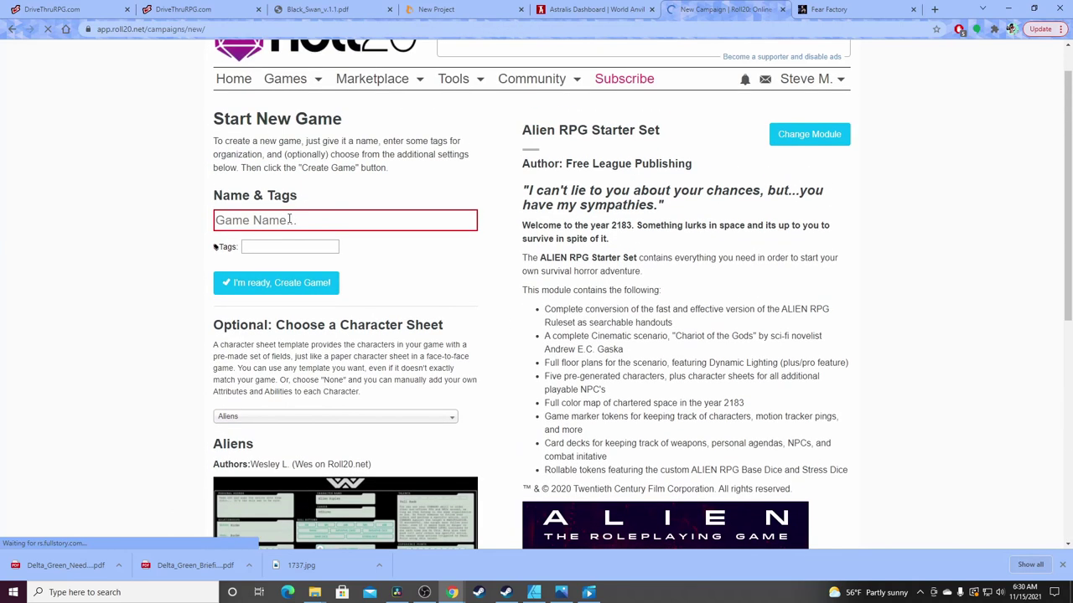
{"action": "left_click", "coordinate": [293, 219]}
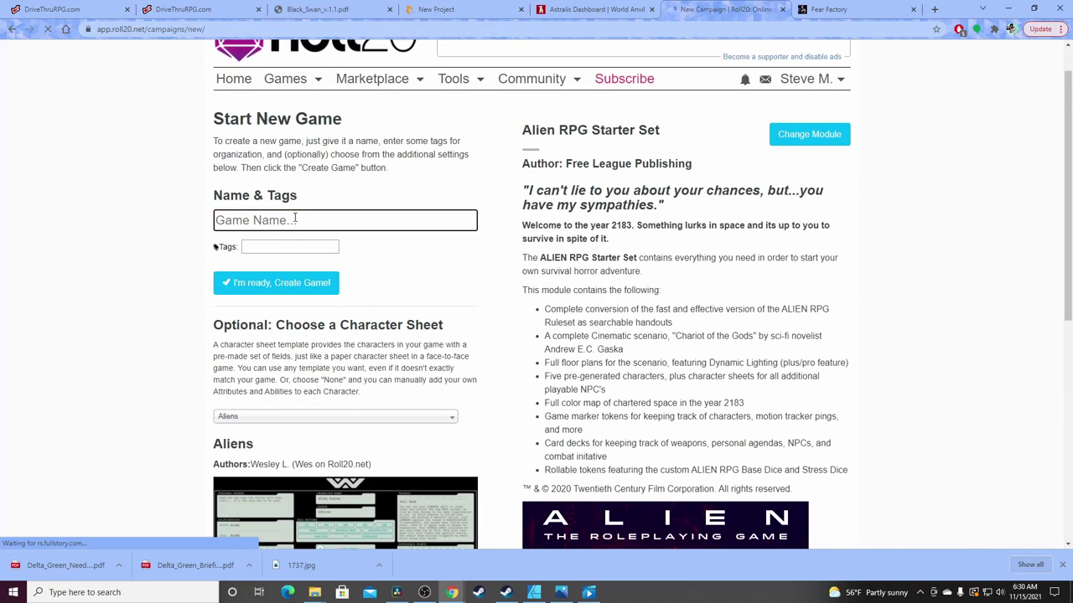
{"action": "type", "text": "Black Swan"}
{"action": "scroll", "coordinate": [180, 239], "scroll_direction": "down", "scroll_amount": 4}
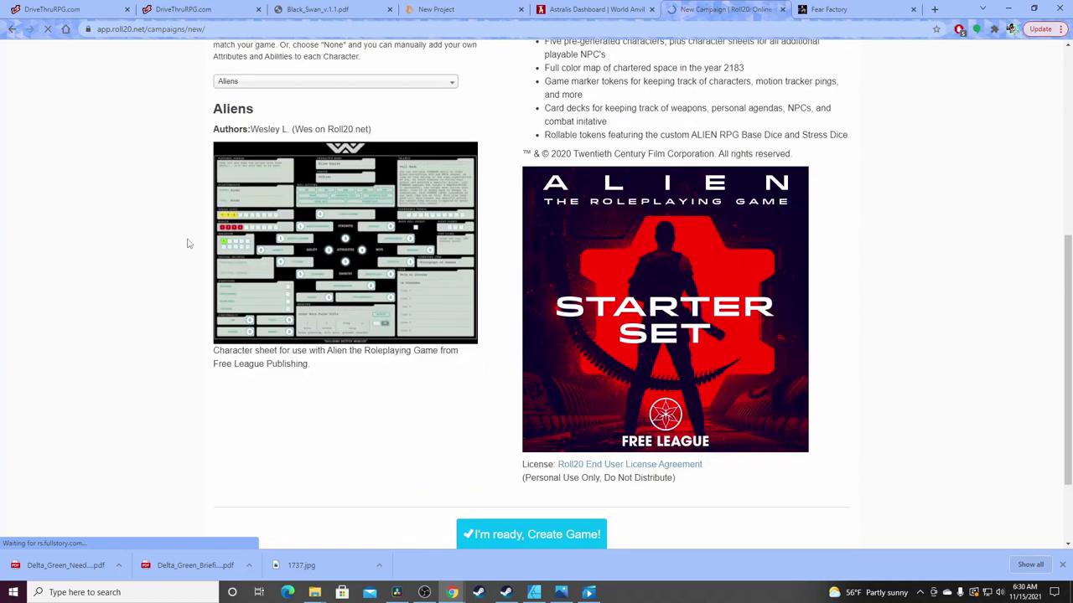
{"action": "left_click", "coordinate": [529, 537]}
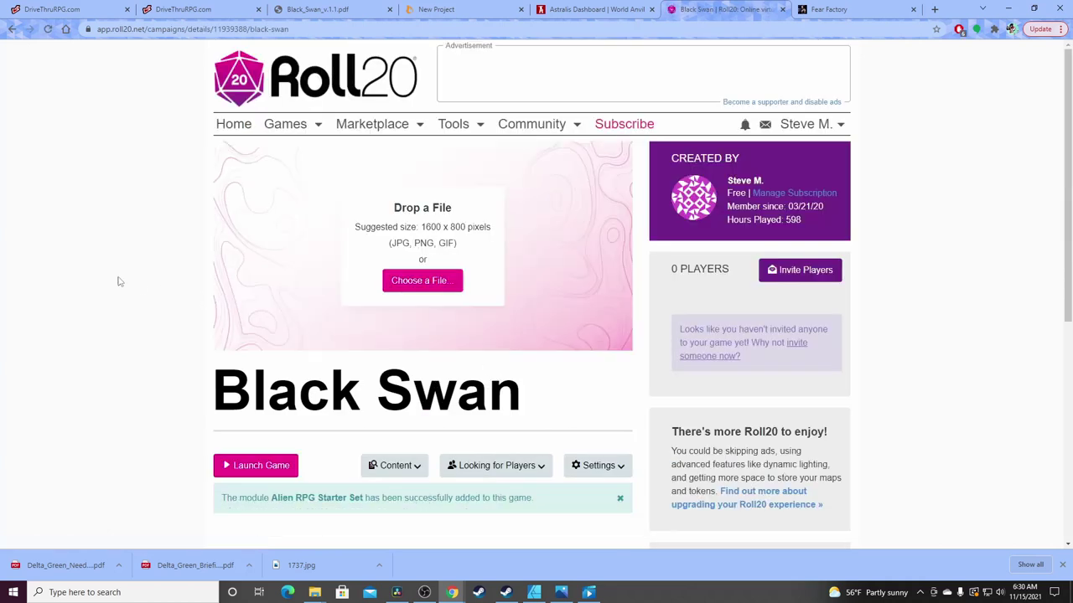
Look over the Black Swan game's details page and launch the game
{"action": "scroll", "coordinate": [137, 280], "scroll_direction": "down", "scroll_amount": 2}
{"action": "scroll", "coordinate": [137, 280], "scroll_direction": "down", "scroll_amount": 2}
{"action": "scroll", "coordinate": [159, 287], "scroll_direction": "up", "scroll_amount": 4}
{"action": "scroll", "coordinate": [147, 284], "scroll_direction": "down", "scroll_amount": 3}
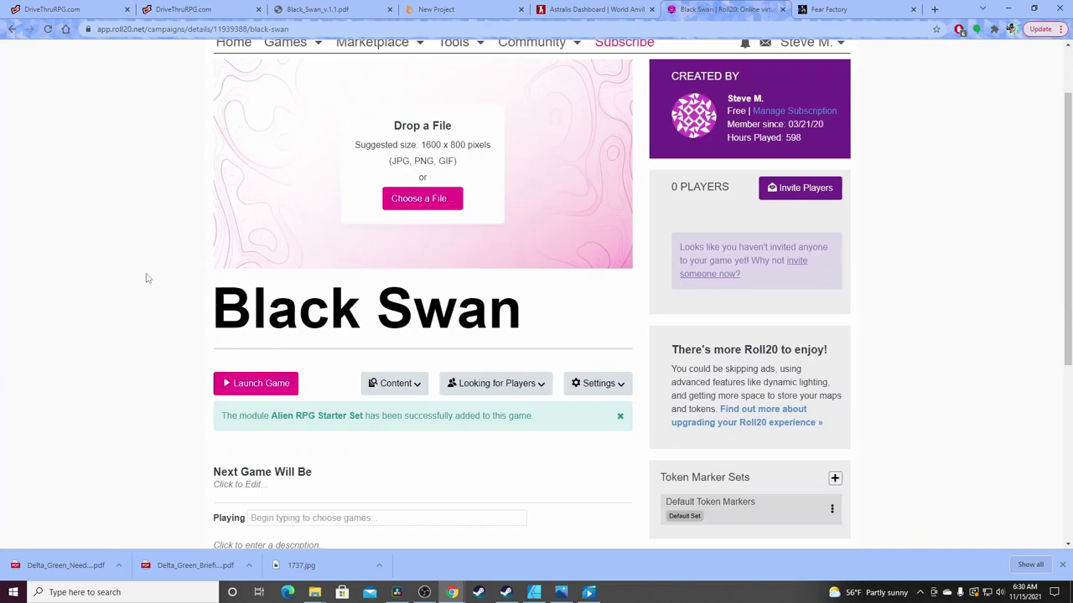
{"action": "left_click", "coordinate": [259, 299]}
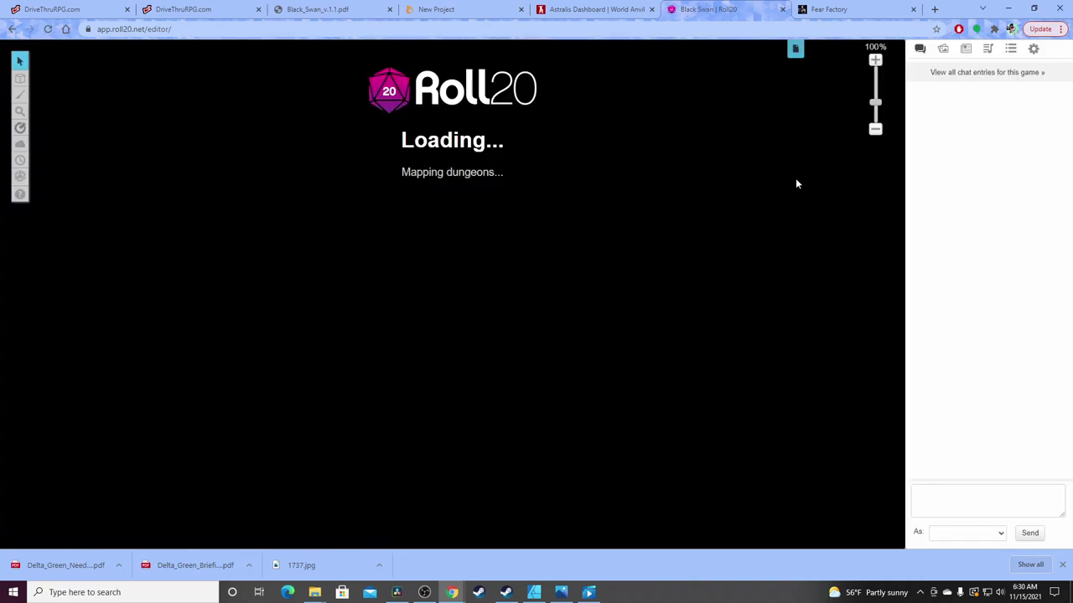
Open the game's art library and block the site's microphone and camera access
{"action": "left_click", "coordinate": [943, 49]}
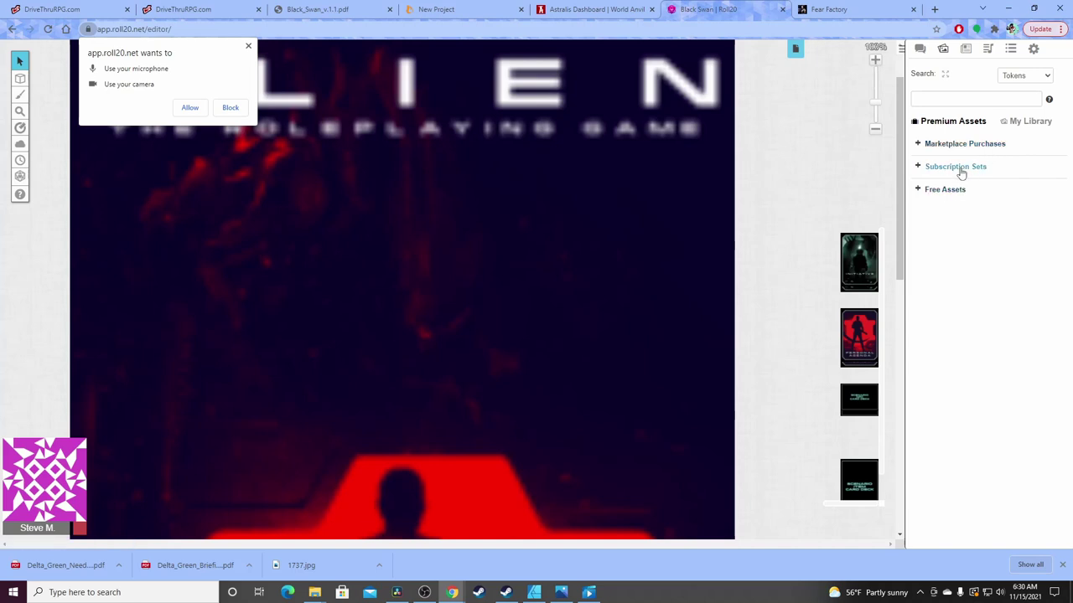
{"action": "scroll", "coordinate": [424, 249], "scroll_direction": "down", "scroll_amount": 3}
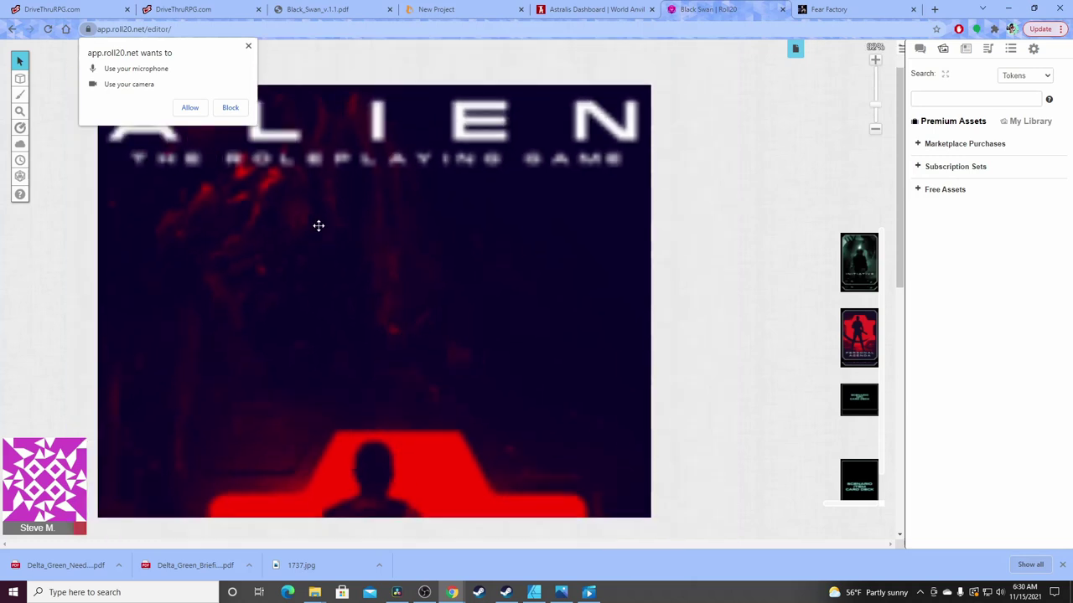
{"action": "left_click", "coordinate": [230, 107]}
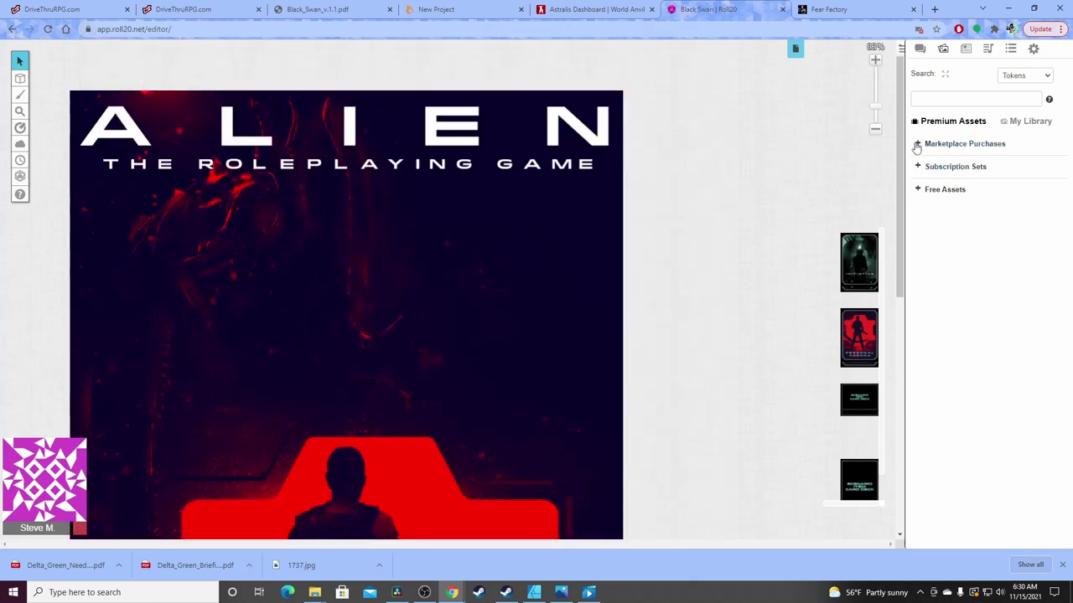
Browse the recent uploads in the personal art library and return to the premium assets
{"action": "left_click", "coordinate": [1030, 121]}
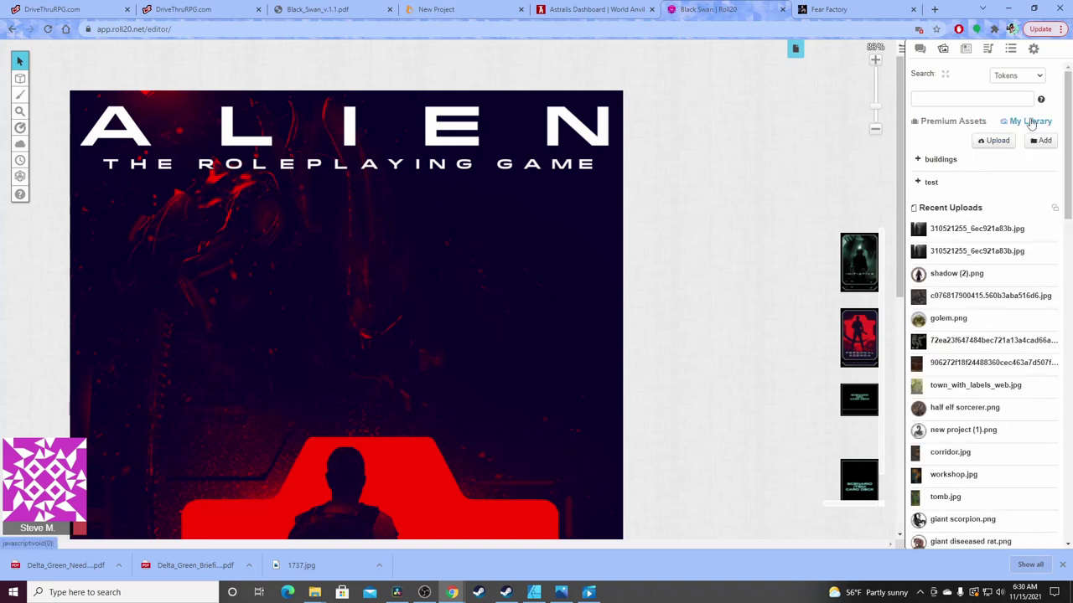
{"action": "scroll", "coordinate": [1032, 283], "scroll_direction": "down", "scroll_amount": 15}
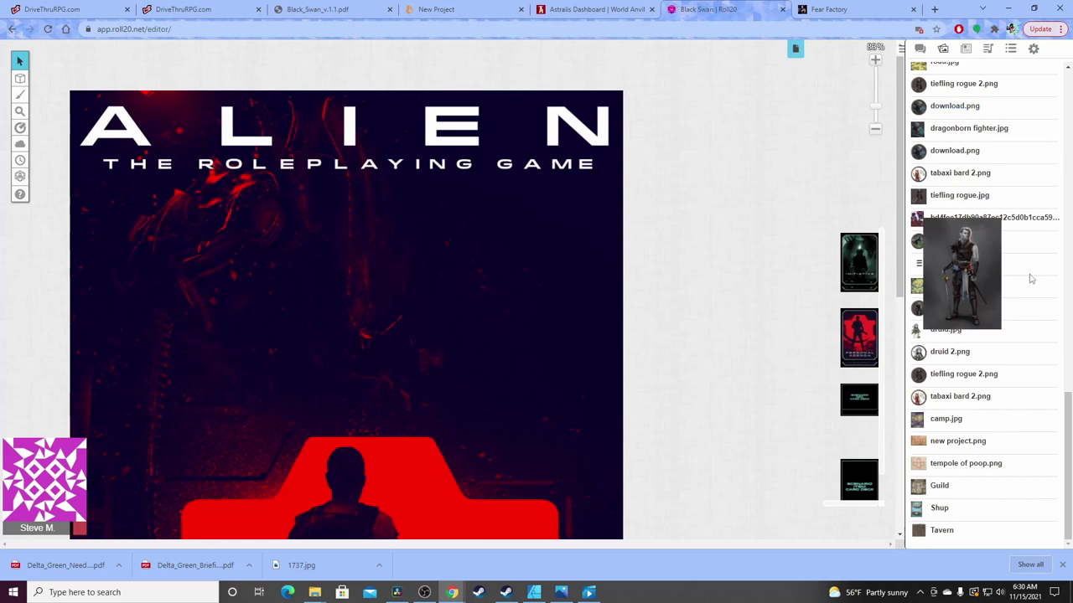
{"action": "scroll", "coordinate": [1031, 283], "scroll_direction": "up", "scroll_amount": 15}
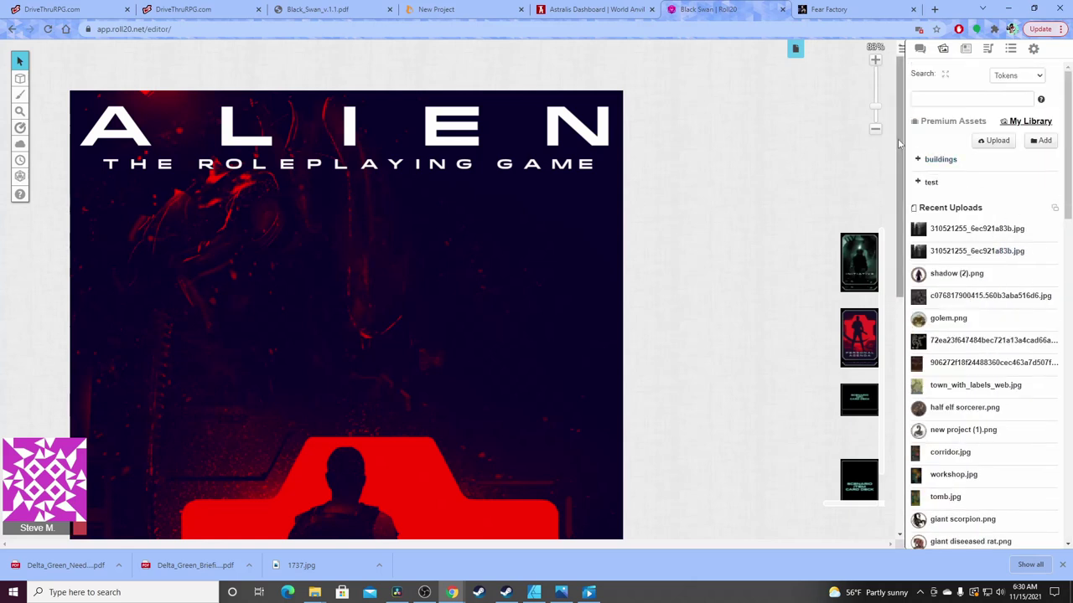
{"action": "left_click", "coordinate": [953, 122]}
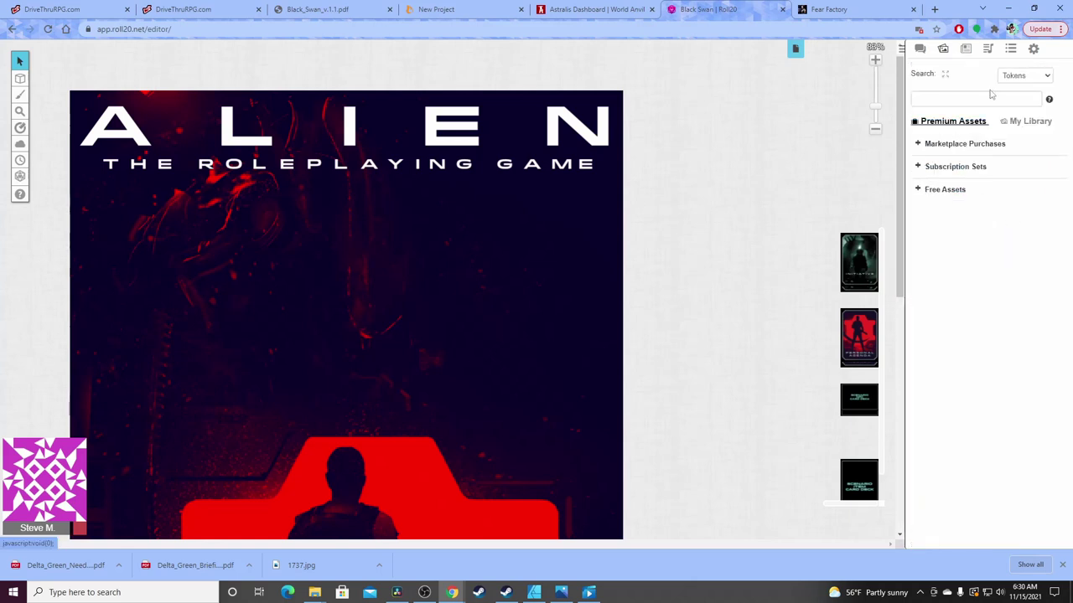
Look over the Alien Starter Set cover on the tabletop and the card decks beside it
{"action": "scroll", "coordinate": [252, 283], "scroll_direction": "down", "scroll_amount": 2}
{"action": "mouse_move", "coordinate": [863, 263]}
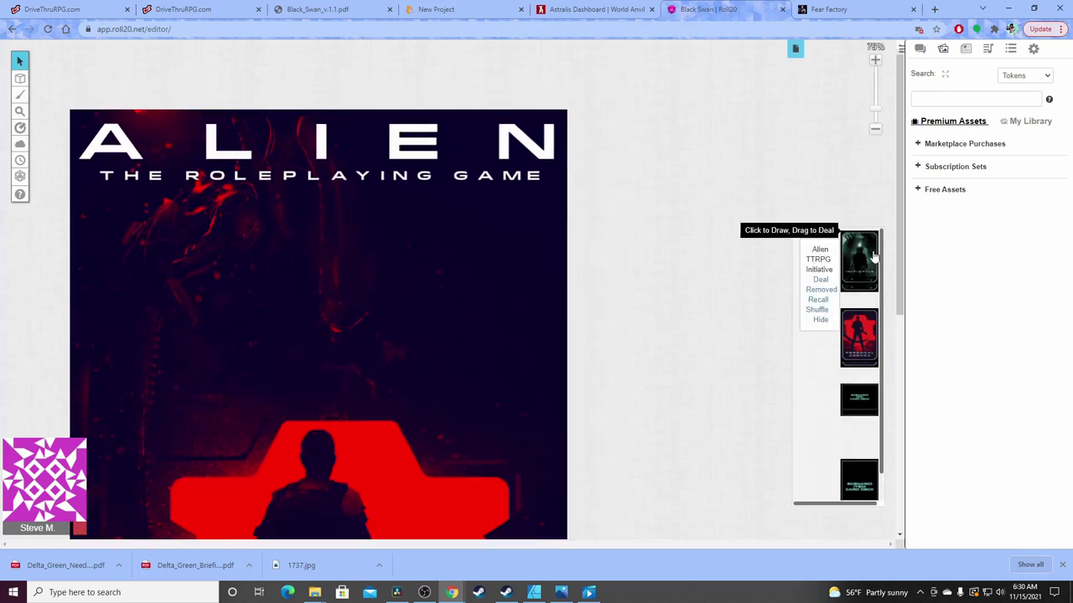
{"action": "mouse_move", "coordinate": [858, 327]}
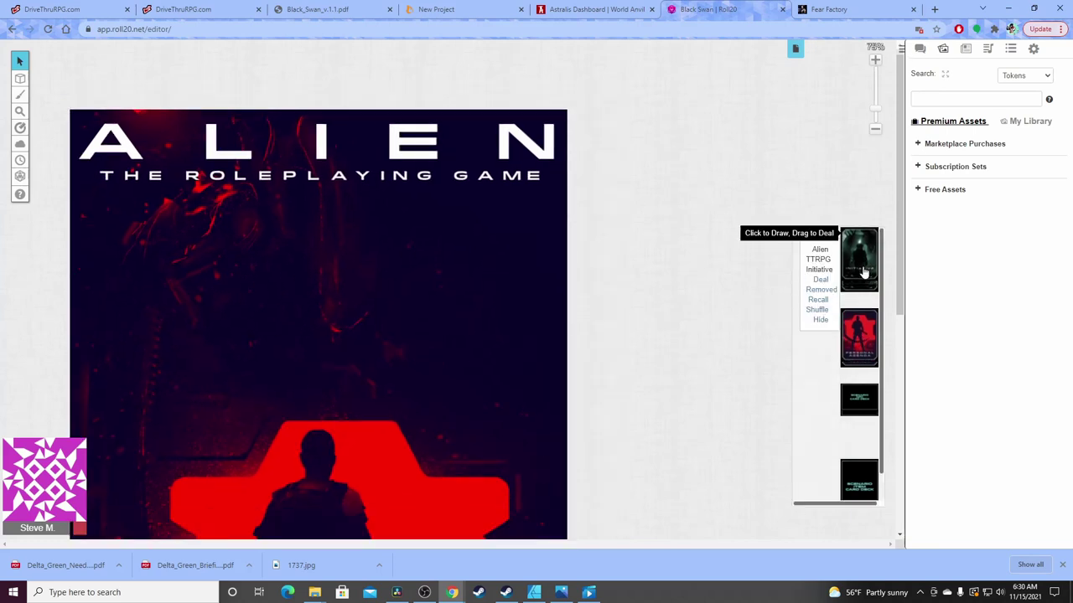
{"action": "scroll", "coordinate": [818, 355], "scroll_direction": "down", "scroll_amount": 3}
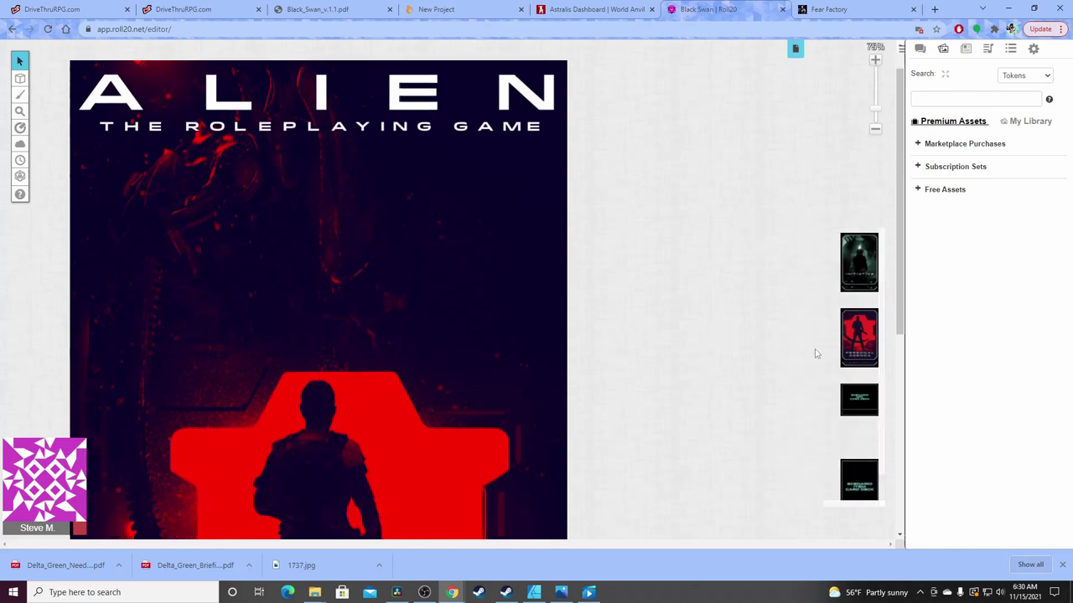
{"action": "scroll", "coordinate": [297, 384], "scroll_direction": "down", "scroll_amount": 2}
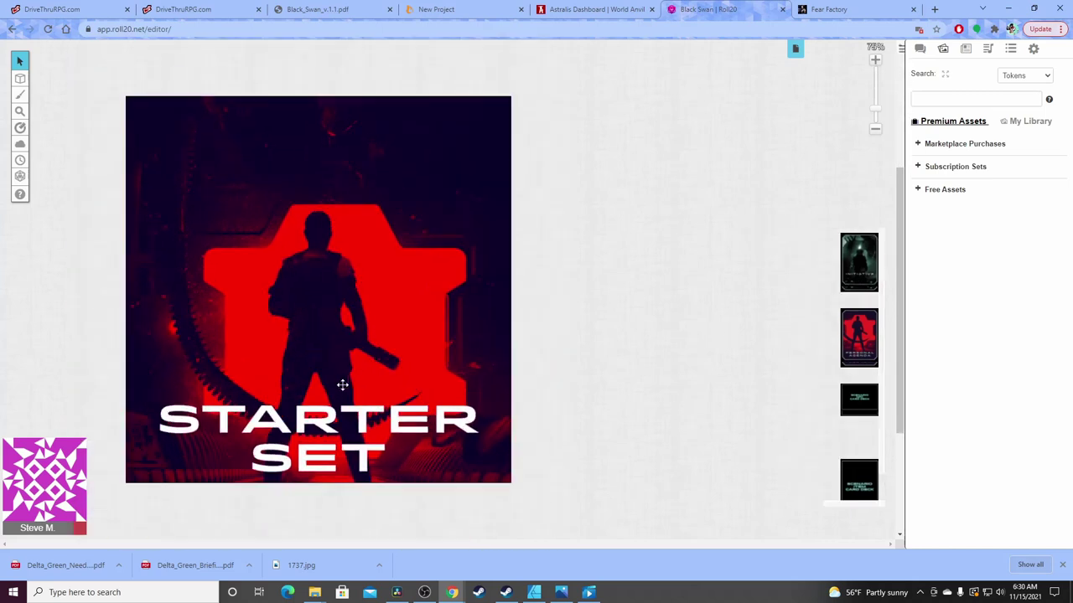
{"action": "mouse_move", "coordinate": [868, 467]}
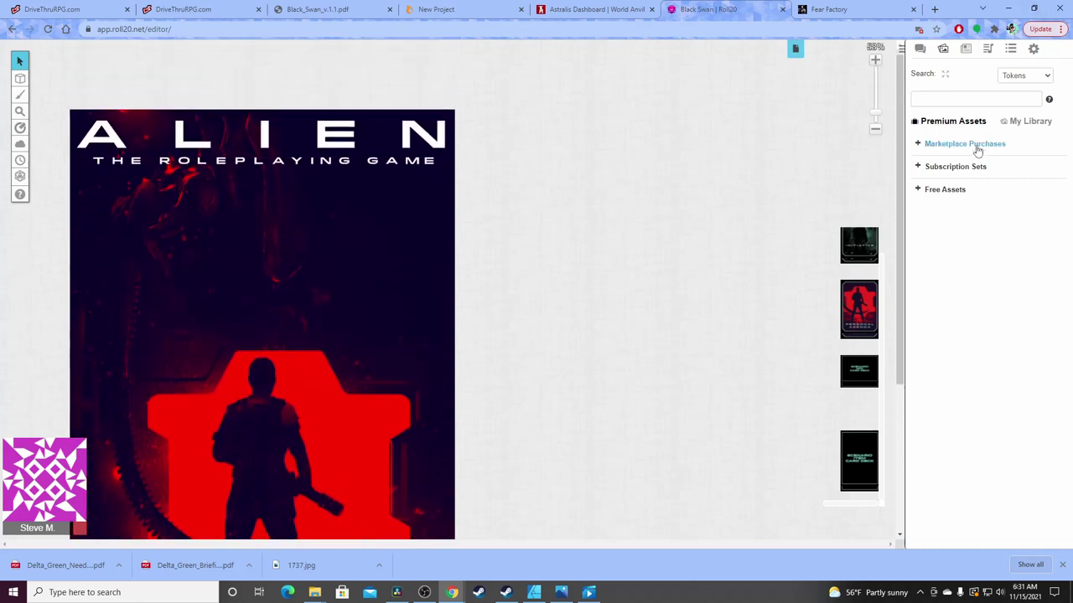
Check the Marketplace Purchases and Free Assets categories, collapse the free assets, and view the rest of the cover page
{"action": "left_click", "coordinate": [919, 146]}
{"action": "left_click", "coordinate": [918, 190]}
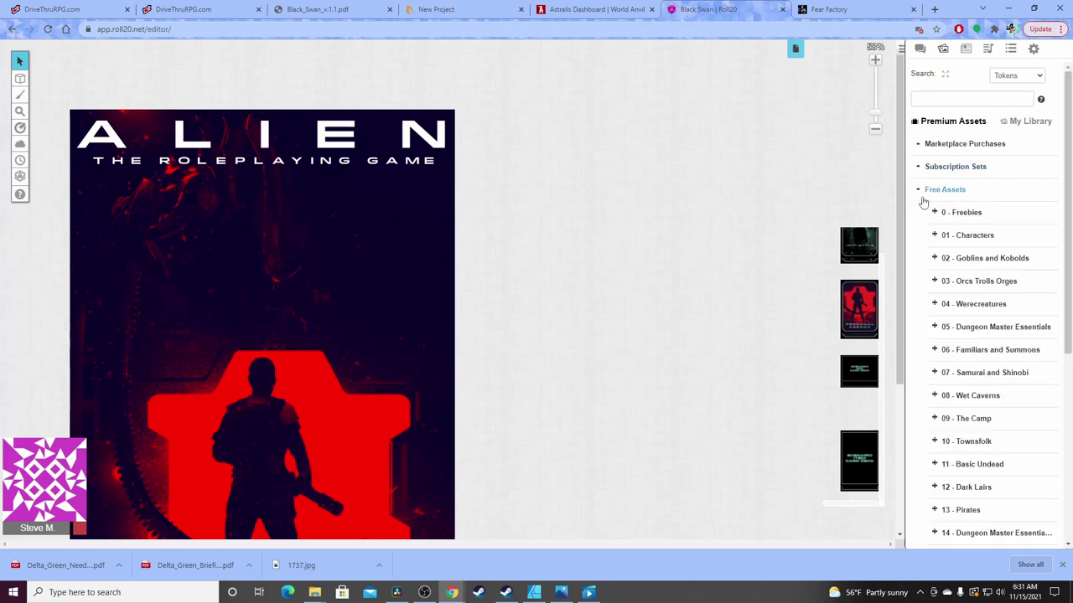
{"action": "left_click", "coordinate": [919, 191]}
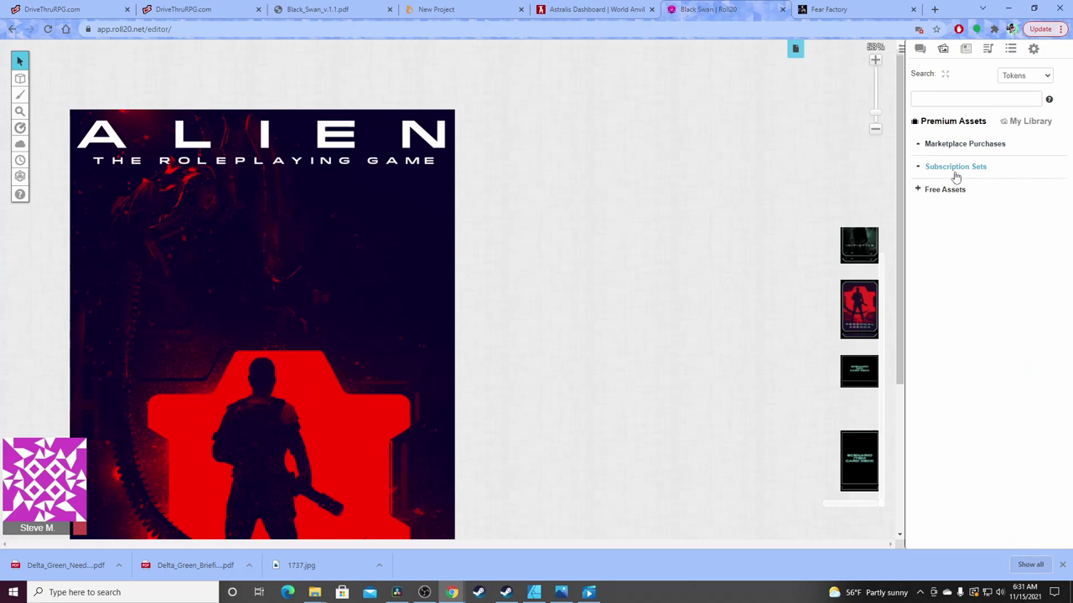
{"action": "scroll", "coordinate": [343, 282], "scroll_direction": "down", "scroll_amount": 2}
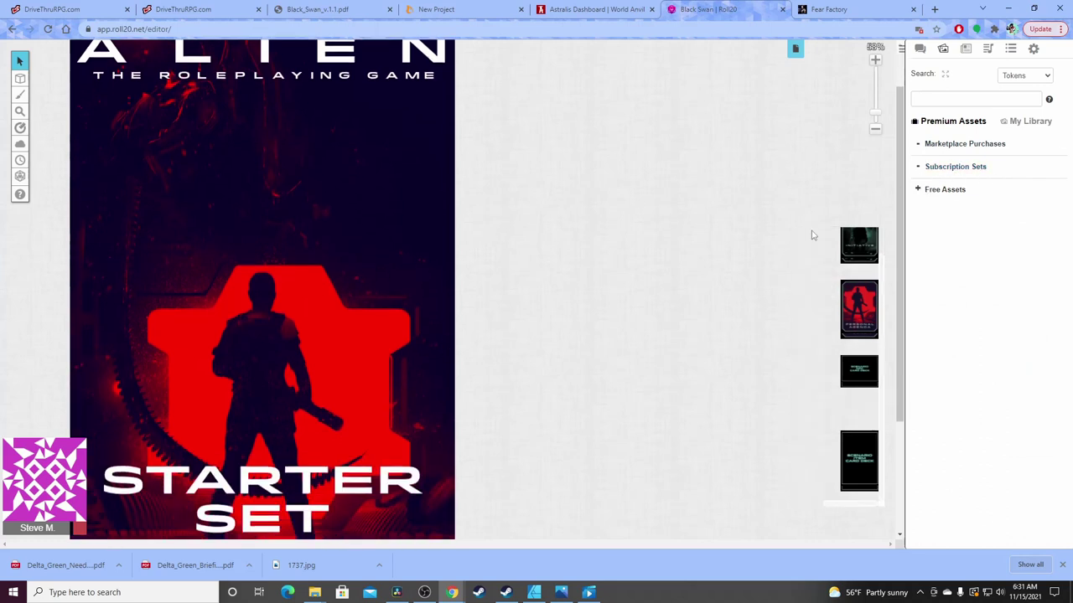
{"action": "scroll", "coordinate": [878, 333], "scroll_direction": "up", "scroll_amount": 1}
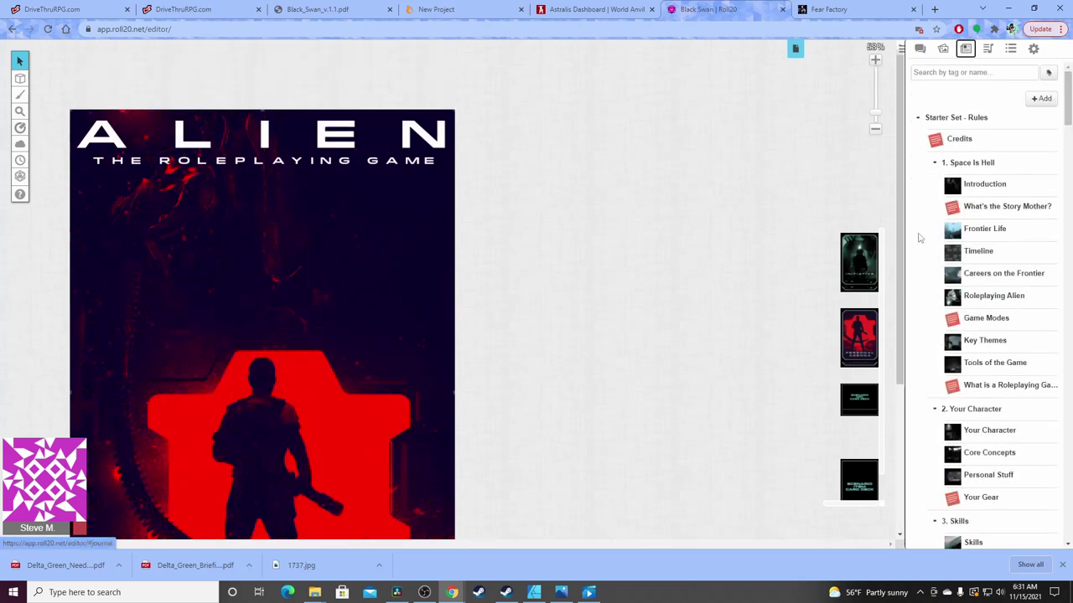
Compare the art library with the journal and leave the journal's Starter Set rules open
{"action": "left_click", "coordinate": [944, 49]}
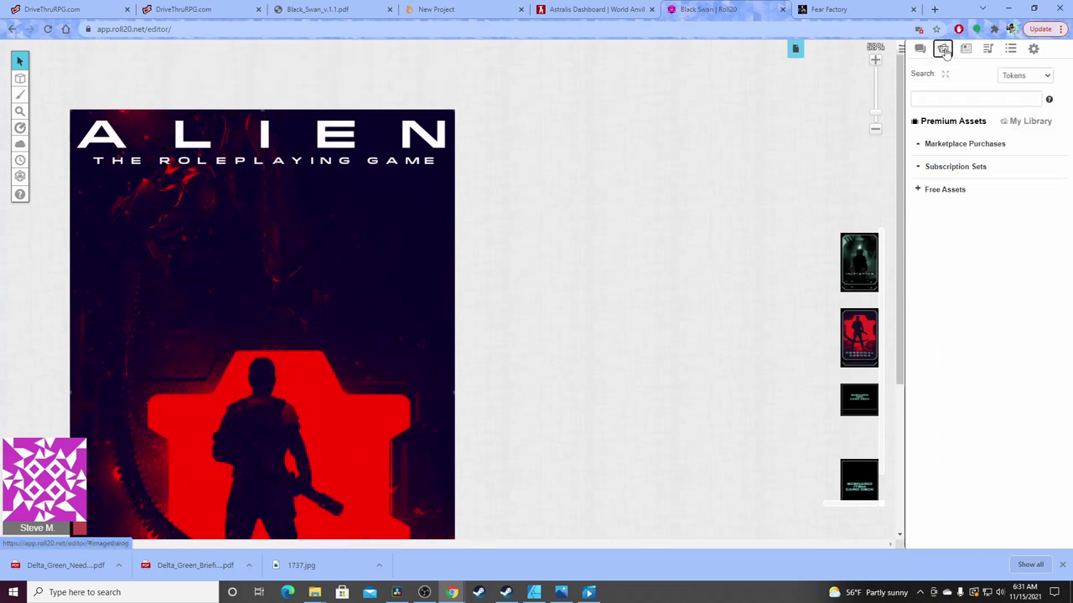
{"action": "left_click", "coordinate": [966, 50]}
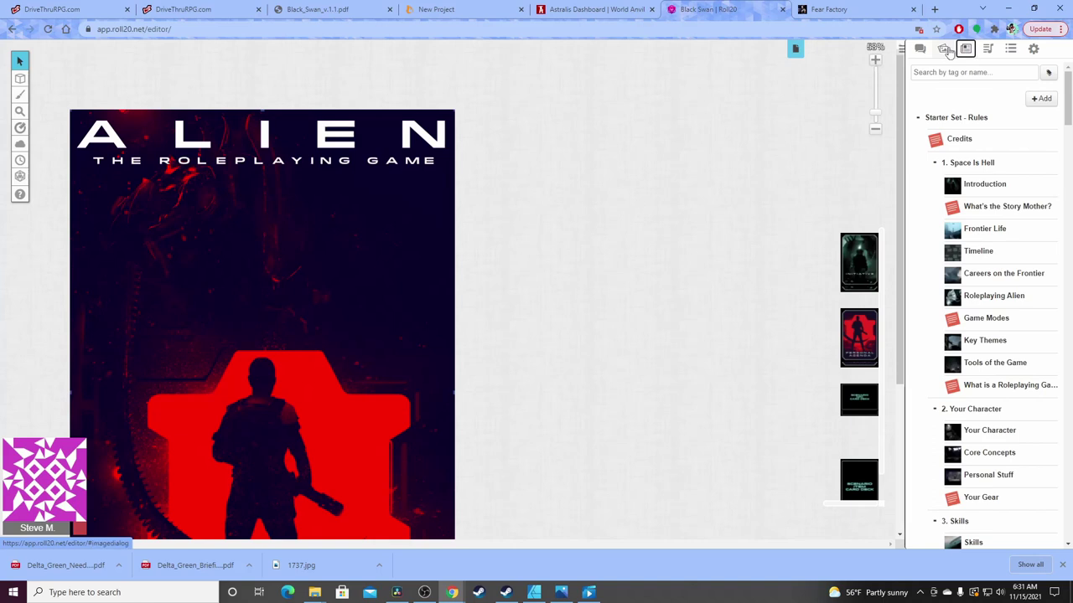
{"action": "left_click", "coordinate": [943, 49]}
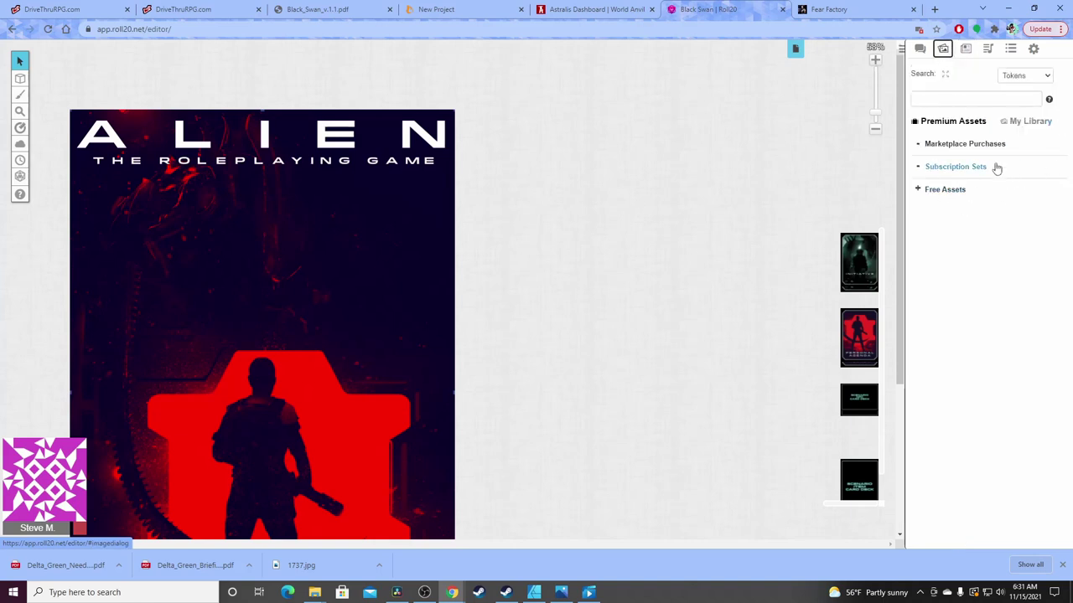
{"action": "left_click", "coordinate": [966, 50]}
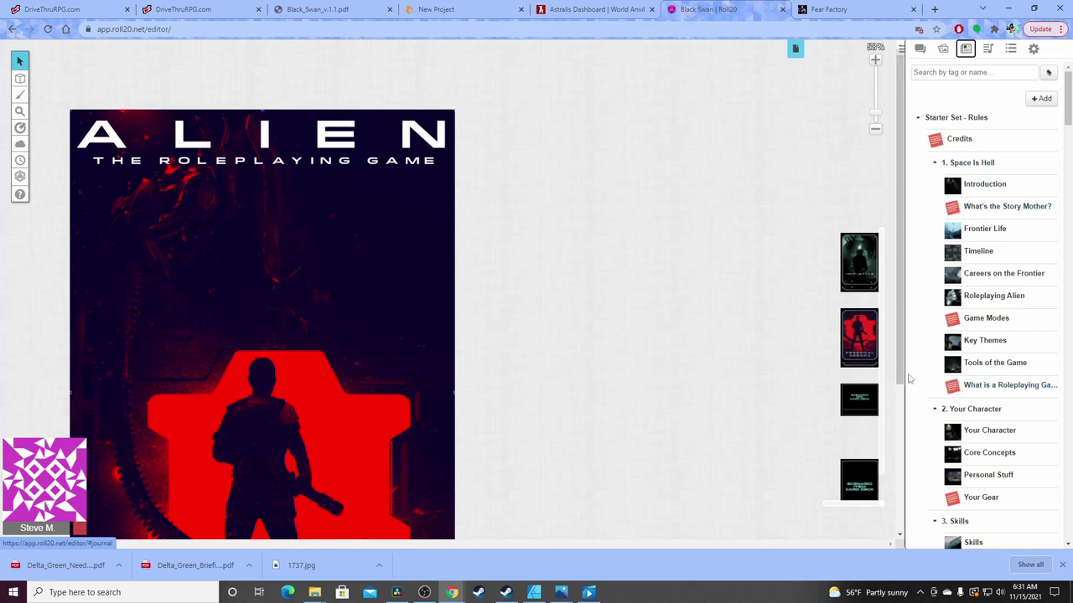
Open the Timeline handout in the Space Is Hell chapter and skim its contents
{"action": "left_click", "coordinate": [976, 254]}
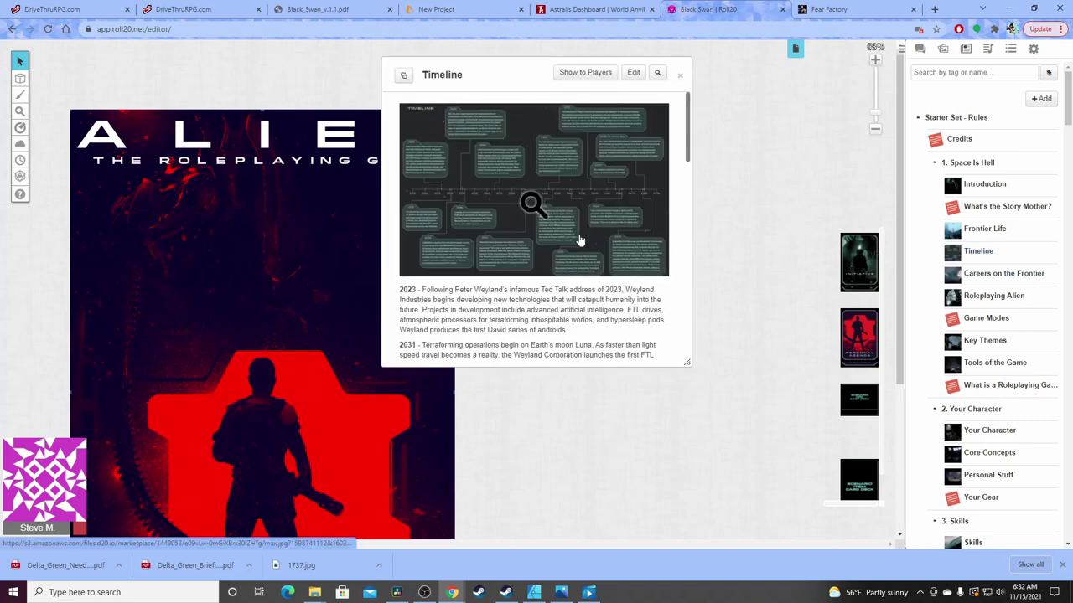
{"action": "scroll", "coordinate": [579, 239], "scroll_direction": "down", "scroll_amount": 2}
{"action": "scroll", "coordinate": [580, 234], "scroll_direction": "up", "scroll_amount": 2}
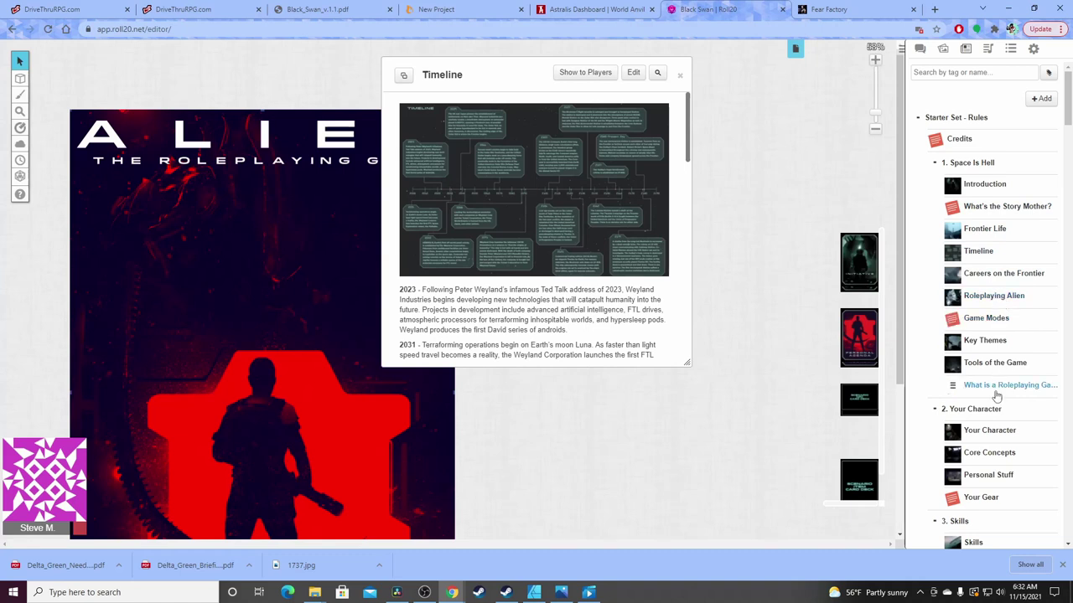
Open the Your Character handout and read through its text, including the Cinematic Play and Campaign Play sections
{"action": "left_click", "coordinate": [1002, 436]}
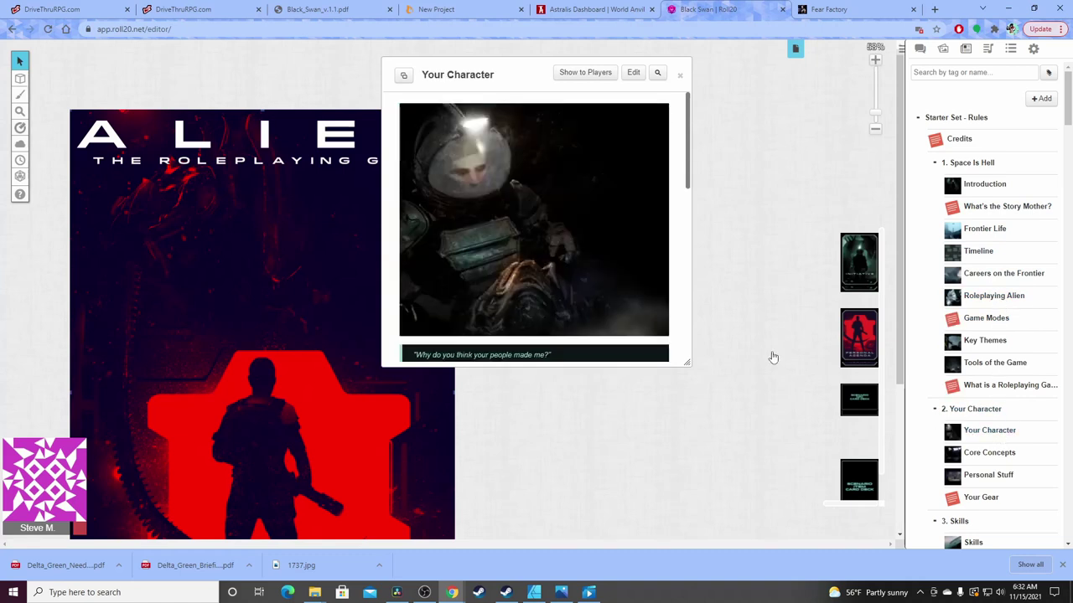
{"action": "scroll", "coordinate": [632, 280], "scroll_direction": "down", "scroll_amount": 2}
{"action": "scroll", "coordinate": [631, 280], "scroll_direction": "up", "scroll_amount": 3}
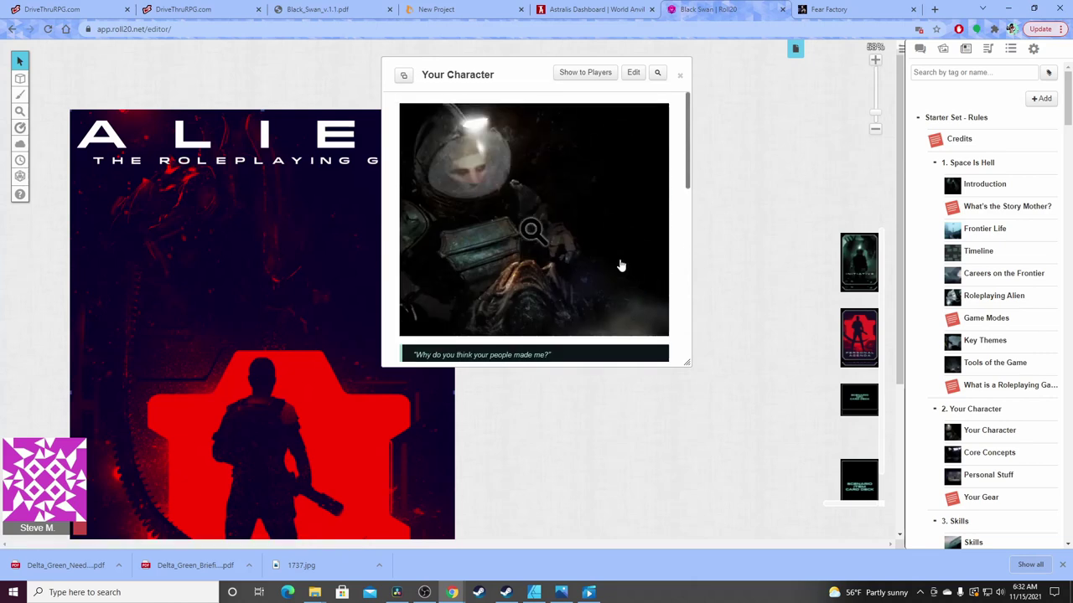
{"action": "scroll", "coordinate": [619, 247], "scroll_direction": "down", "scroll_amount": 8}
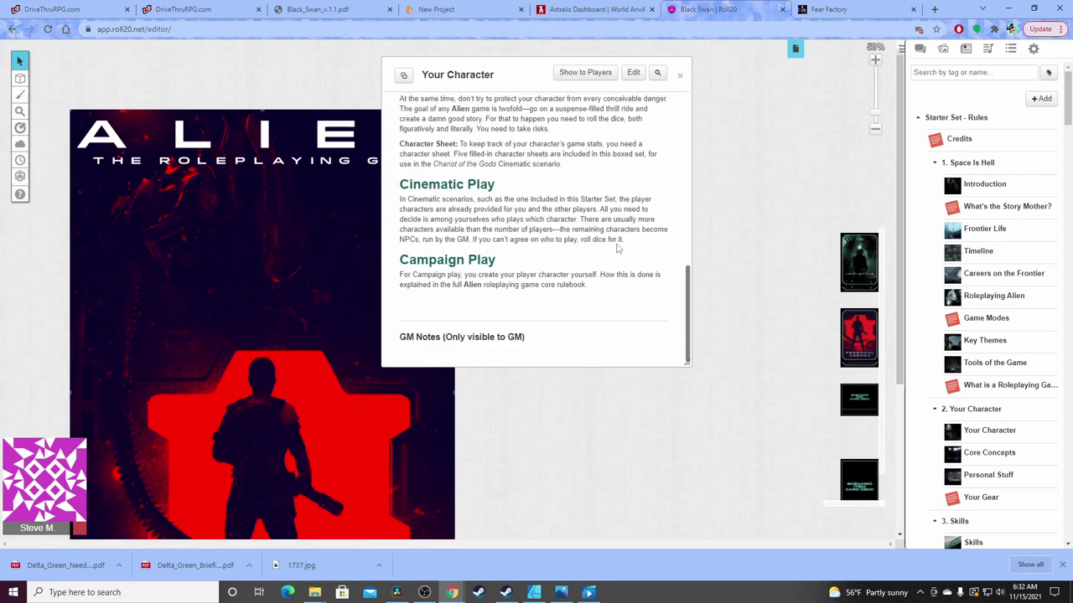
{"action": "scroll", "coordinate": [617, 246], "scroll_direction": "up", "scroll_amount": 2}
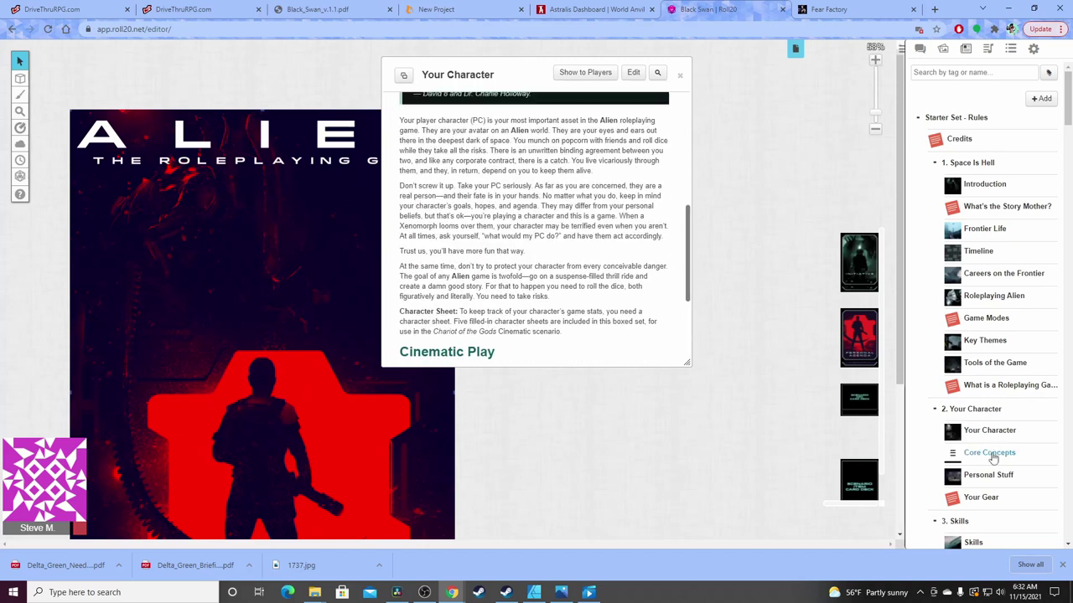
Browse the skills, combat and gear chapters and open the M4A3 Service Pistol entry
{"action": "scroll", "coordinate": [1000, 455], "scroll_direction": "down", "scroll_amount": 3}
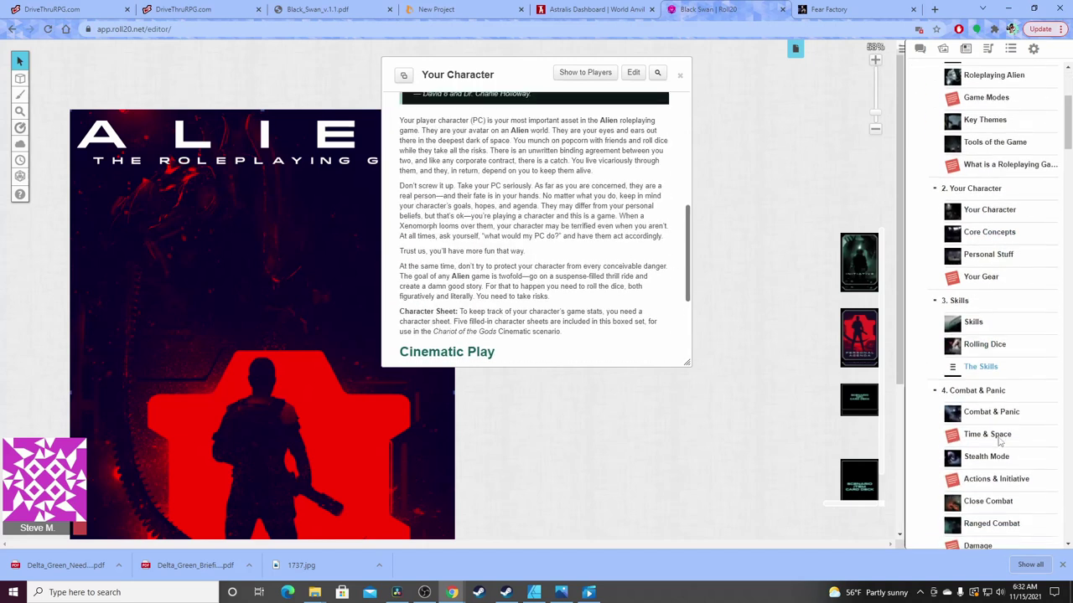
{"action": "scroll", "coordinate": [1006, 430], "scroll_direction": "down", "scroll_amount": 4}
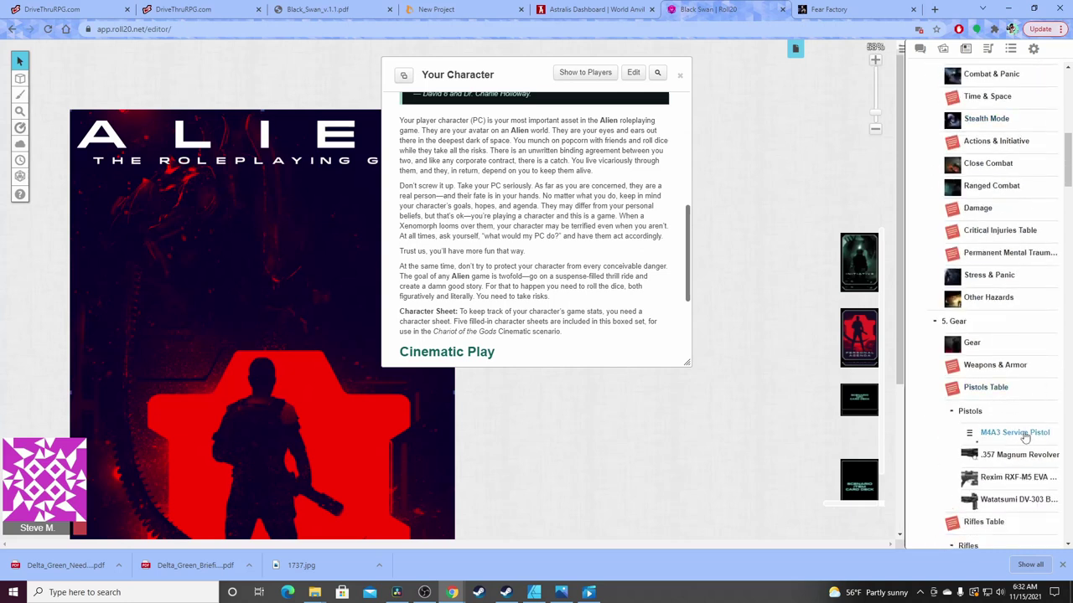
{"action": "left_click", "coordinate": [1026, 434]}
{"action": "scroll", "coordinate": [997, 284], "scroll_direction": "up", "scroll_amount": 1}
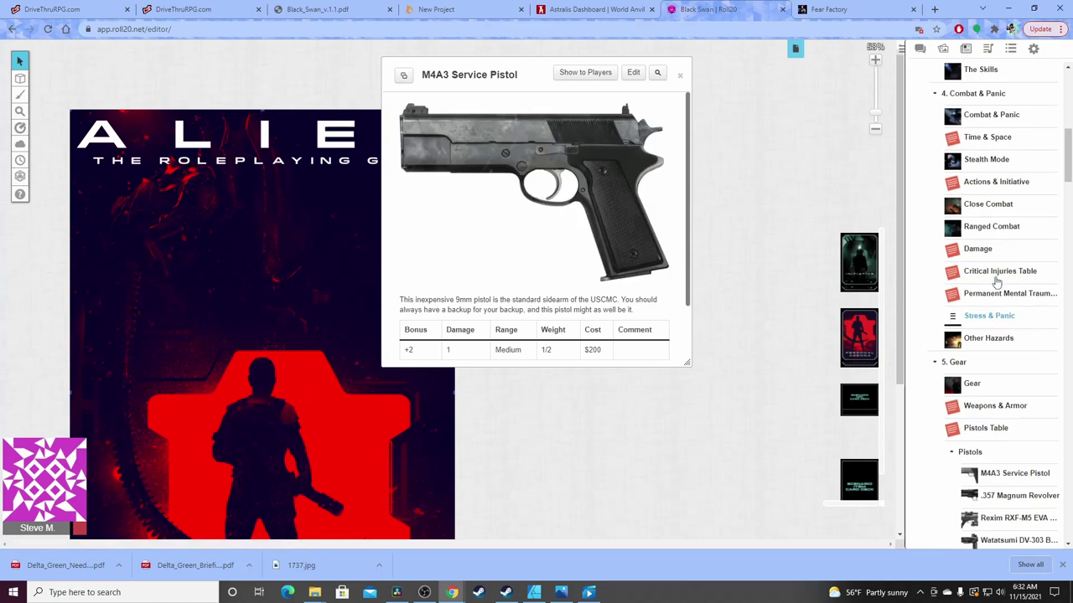
{"action": "scroll", "coordinate": [997, 284], "scroll_direction": "up", "scroll_amount": 1}
Browse the remaining gear down to the Chariot of the Gods scenario and open its first player character
{"action": "scroll", "coordinate": [1001, 287], "scroll_direction": "down", "scroll_amount": 6}
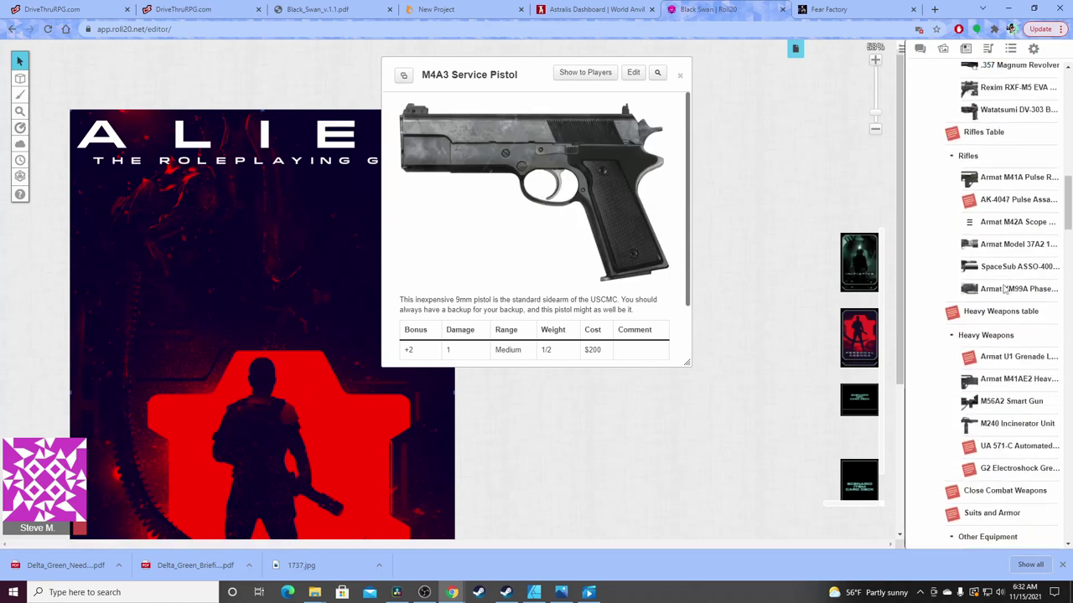
{"action": "scroll", "coordinate": [1003, 289], "scroll_direction": "down", "scroll_amount": 5}
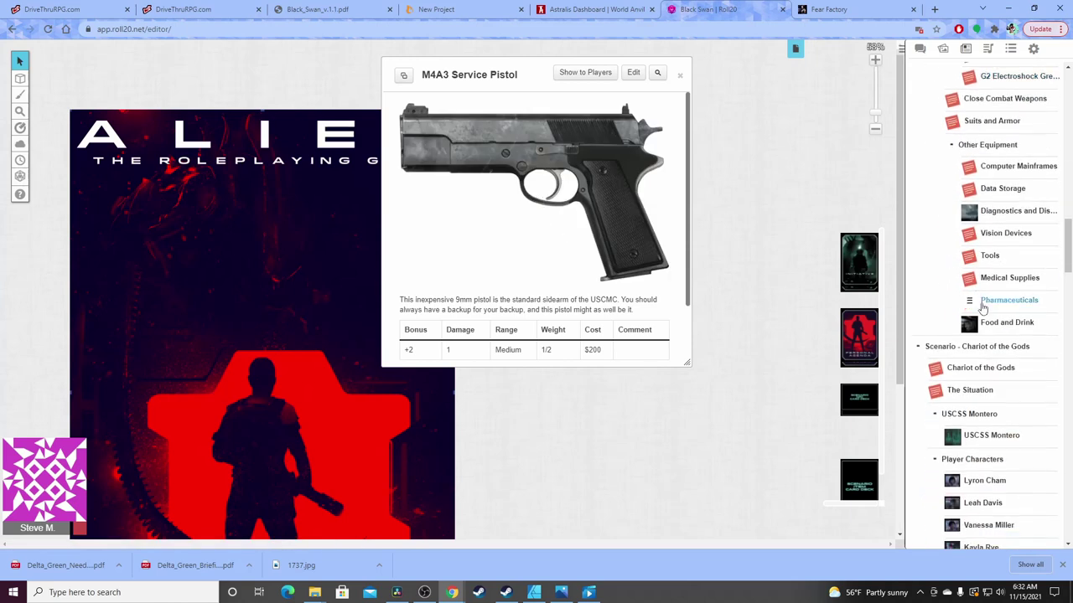
{"action": "scroll", "coordinate": [941, 295], "scroll_direction": "down", "scroll_amount": 2}
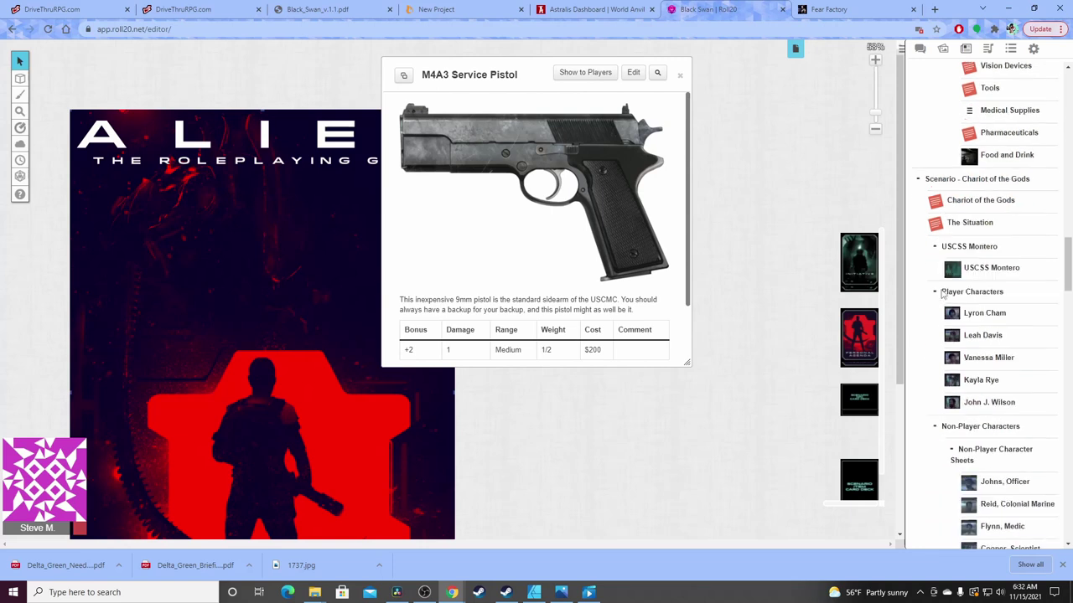
{"action": "left_click", "coordinate": [996, 316]}
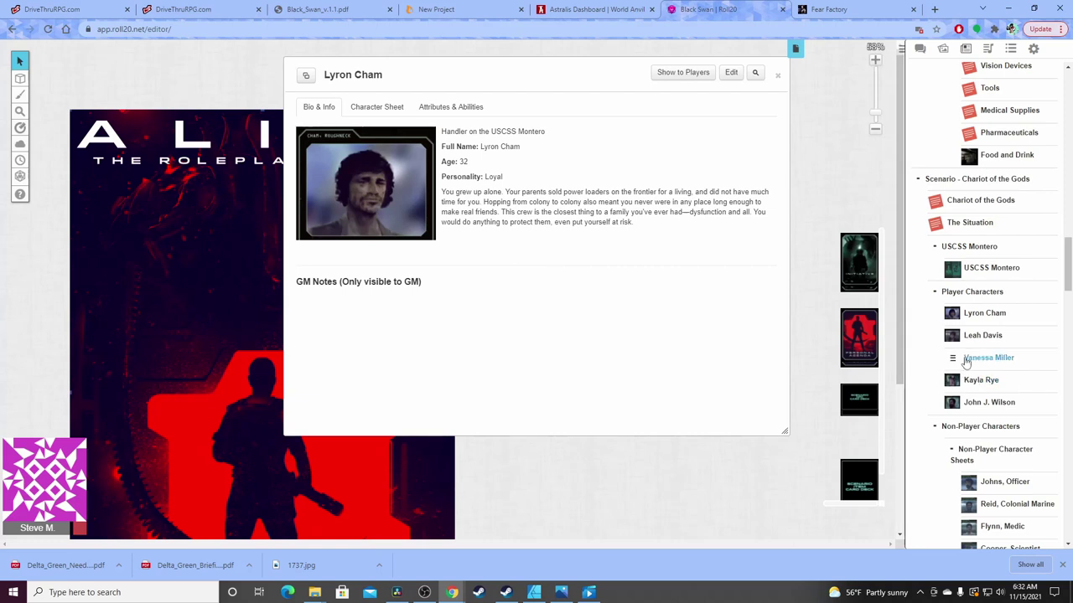
Open the USCSS Montero handout and move its window lower to uncover the character's details
{"action": "left_click", "coordinate": [993, 268]}
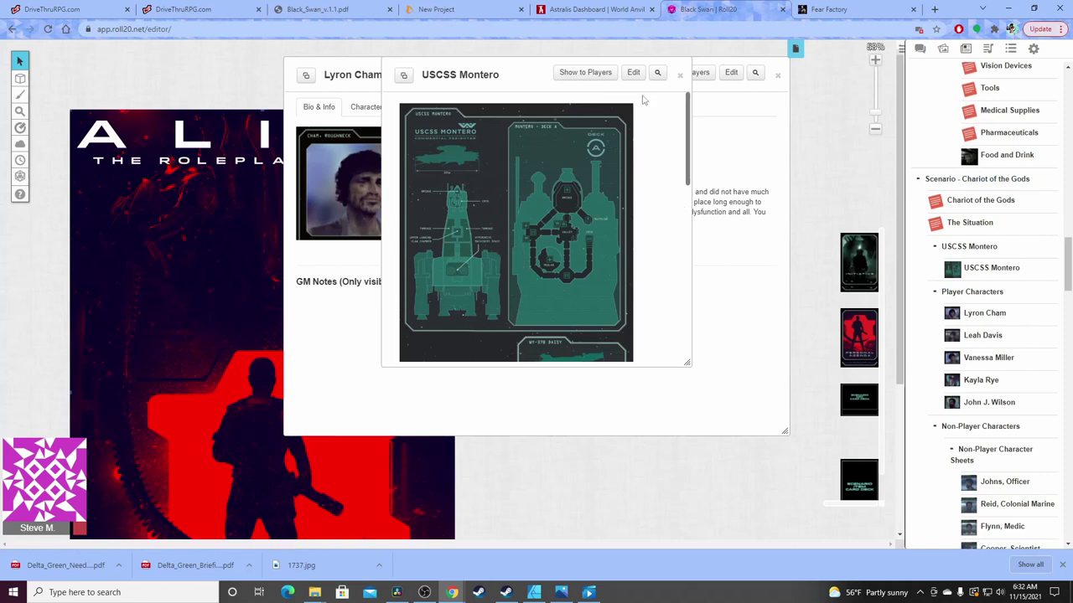
{"action": "left_click_drag", "start_coordinate": [440, 64], "coordinate": [493, 174]}
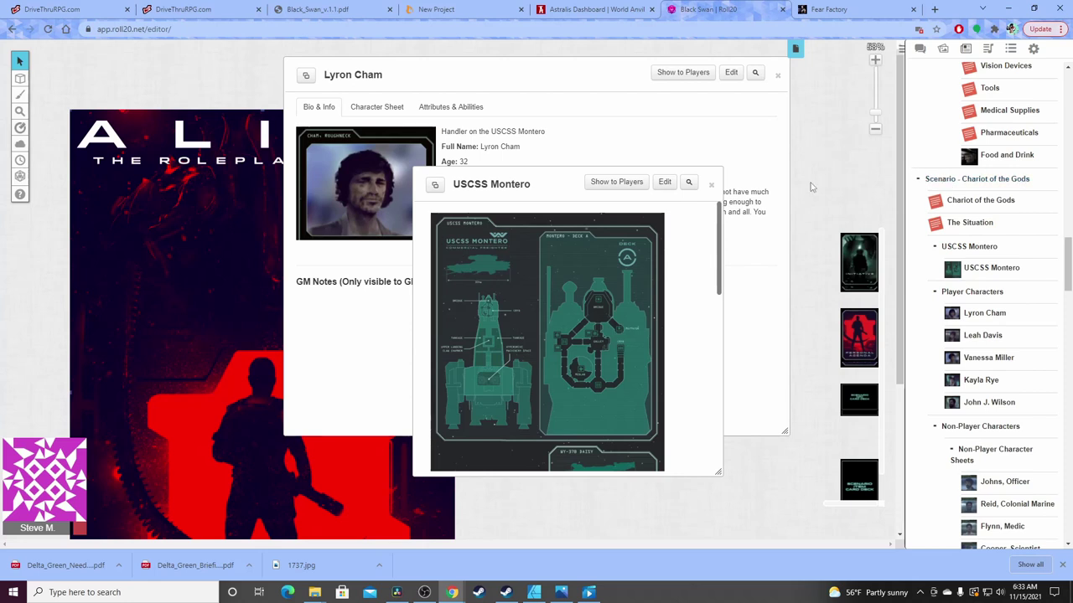
Leave the Chariot of the Gods entries and look over the personal and game settings
{"action": "scroll", "coordinate": [1057, 251], "scroll_direction": "up", "scroll_amount": 6}
{"action": "scroll", "coordinate": [1054, 258], "scroll_direction": "up", "scroll_amount": 10}
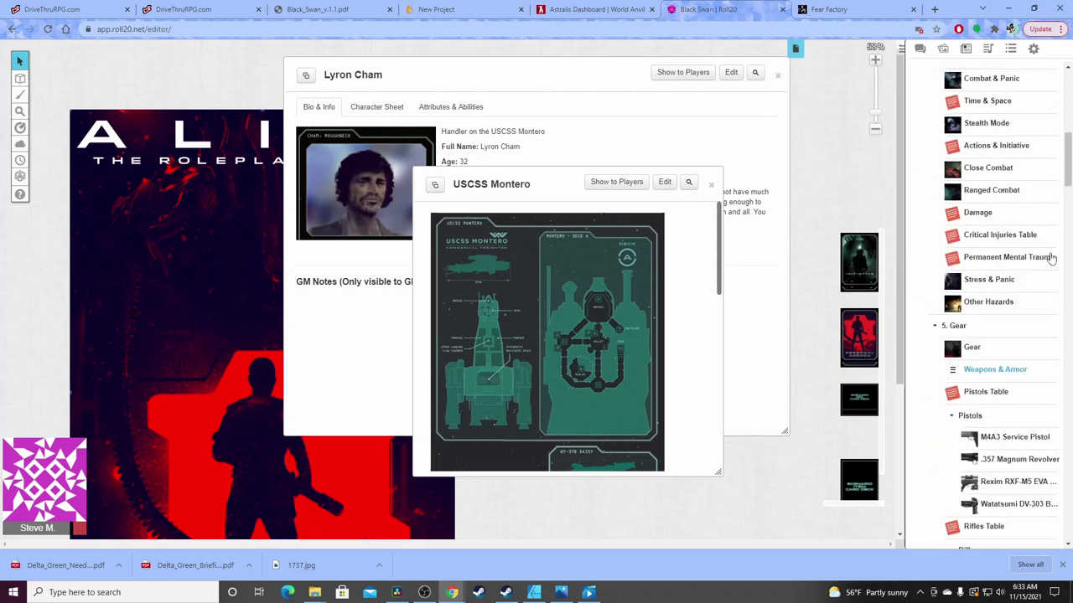
{"action": "mouse_move", "coordinate": [1068, 109]}
{"action": "left_mouse_down"}
{"action": "mouse_move", "coordinate": [1068, 394]}
{"action": "mouse_move", "coordinate": [1069, 107]}
{"action": "left_mouse_up"}
{"action": "left_click", "coordinate": [1033, 50]}
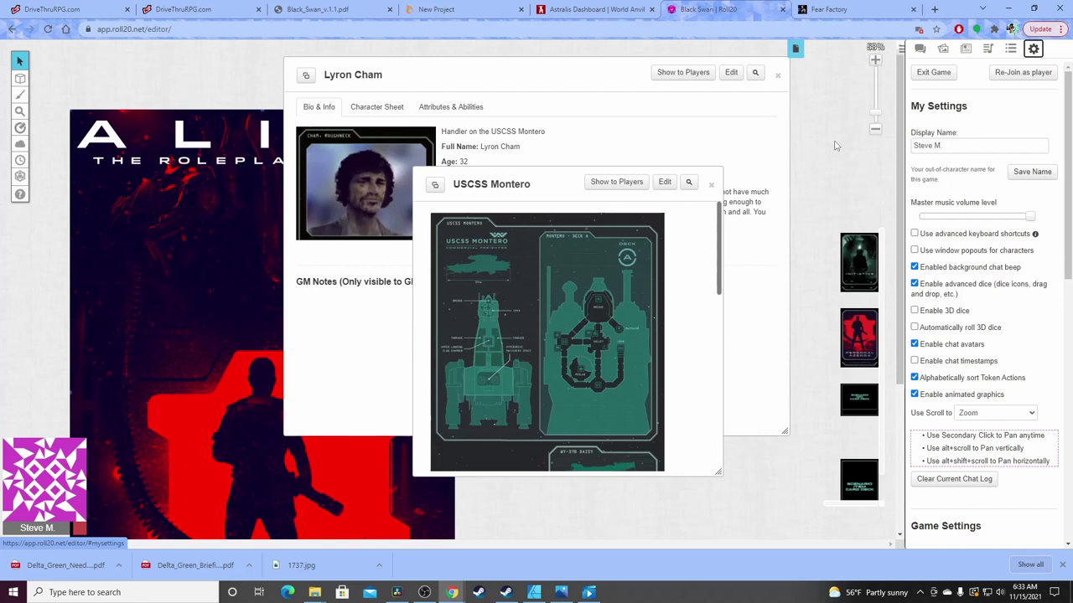
{"action": "scroll", "coordinate": [1010, 327], "scroll_direction": "down", "scroll_amount": 2}
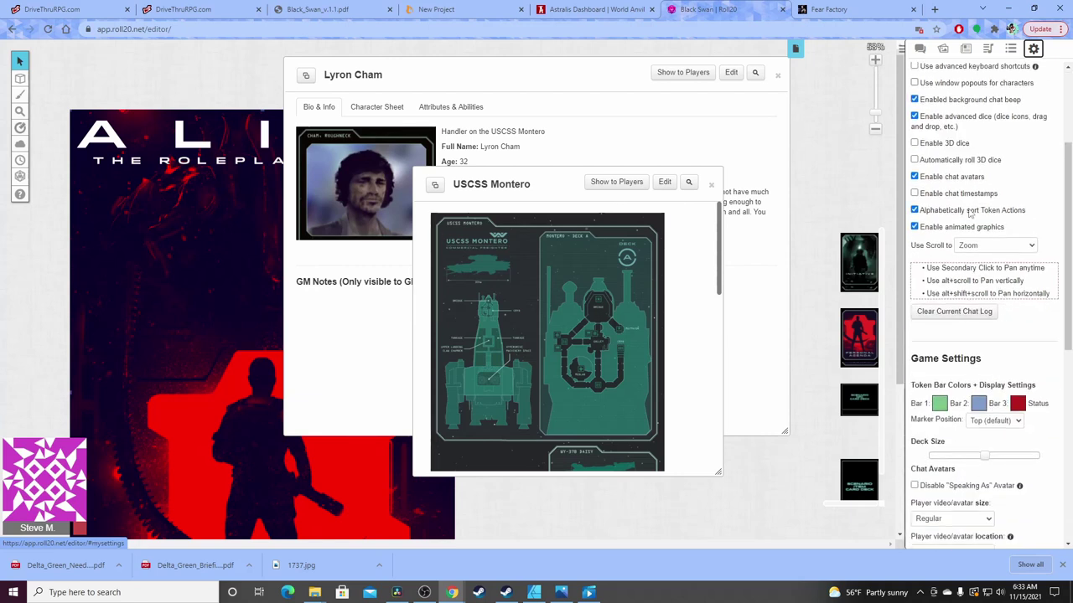
Return to the journal, open the M4A3 Service Pistol handout and move the player character's window away from it
{"action": "left_click", "coordinate": [965, 49]}
{"action": "scroll", "coordinate": [1016, 327], "scroll_direction": "down", "scroll_amount": 4}
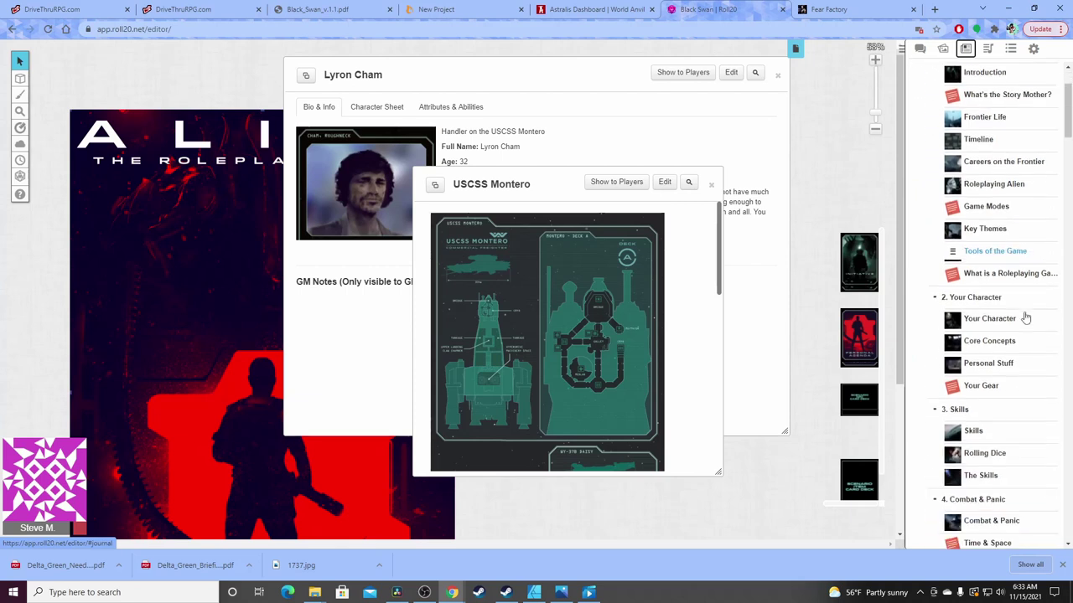
{"action": "scroll", "coordinate": [1016, 328], "scroll_direction": "down", "scroll_amount": 6}
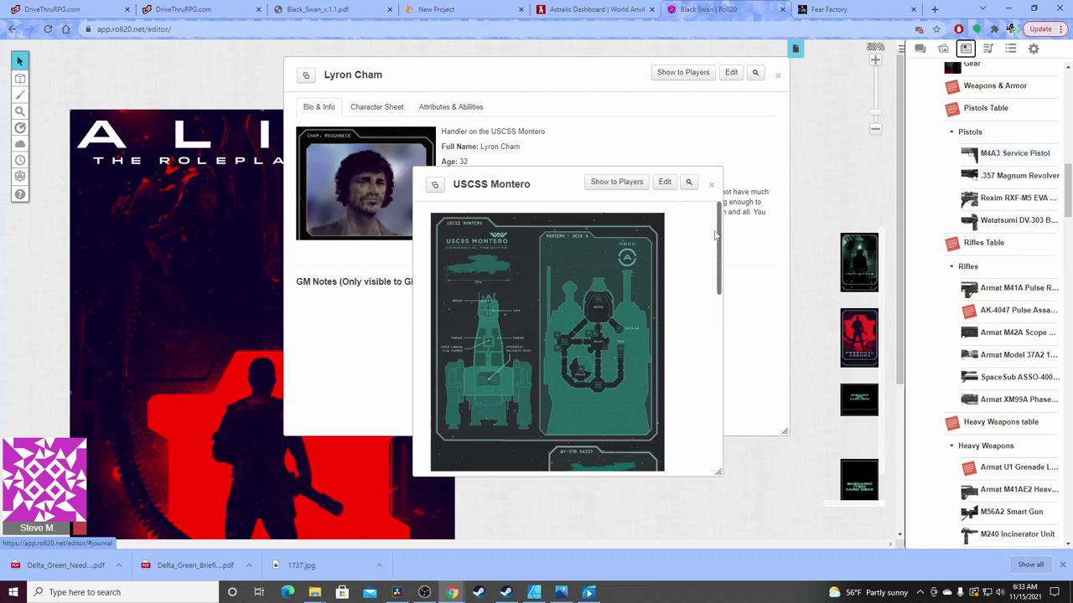
{"action": "left_click", "coordinate": [1019, 159]}
{"action": "left_click_drag", "start_coordinate": [648, 71], "coordinate": [315, 184]}
{"action": "left_click", "coordinate": [468, 90]}
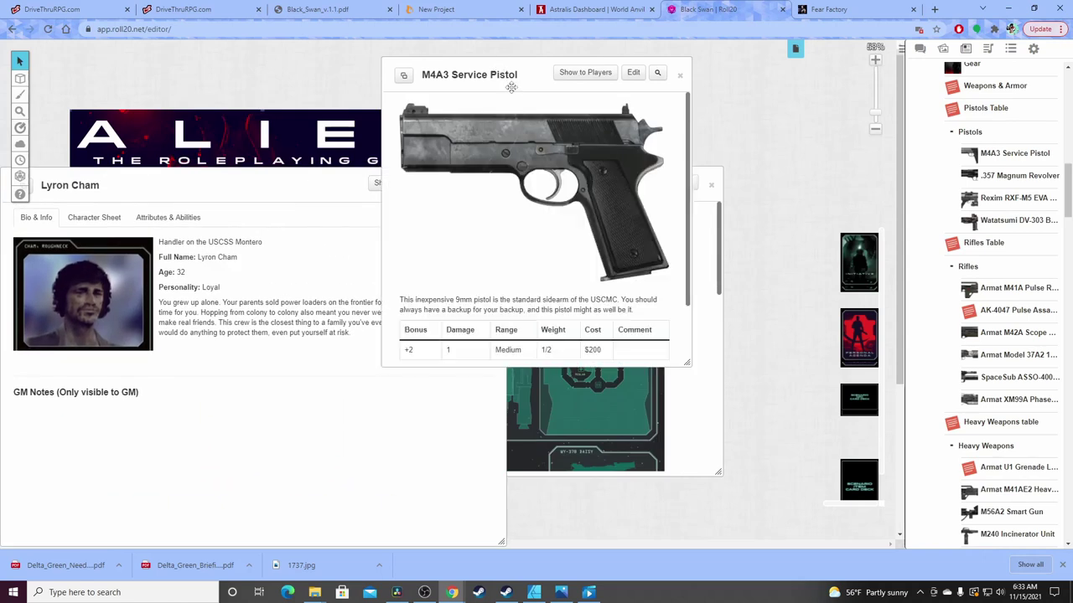
Examine the M4A3 Service Pistol's picture, description and stat table
{"action": "scroll", "coordinate": [578, 285], "scroll_direction": "down", "scroll_amount": 1}
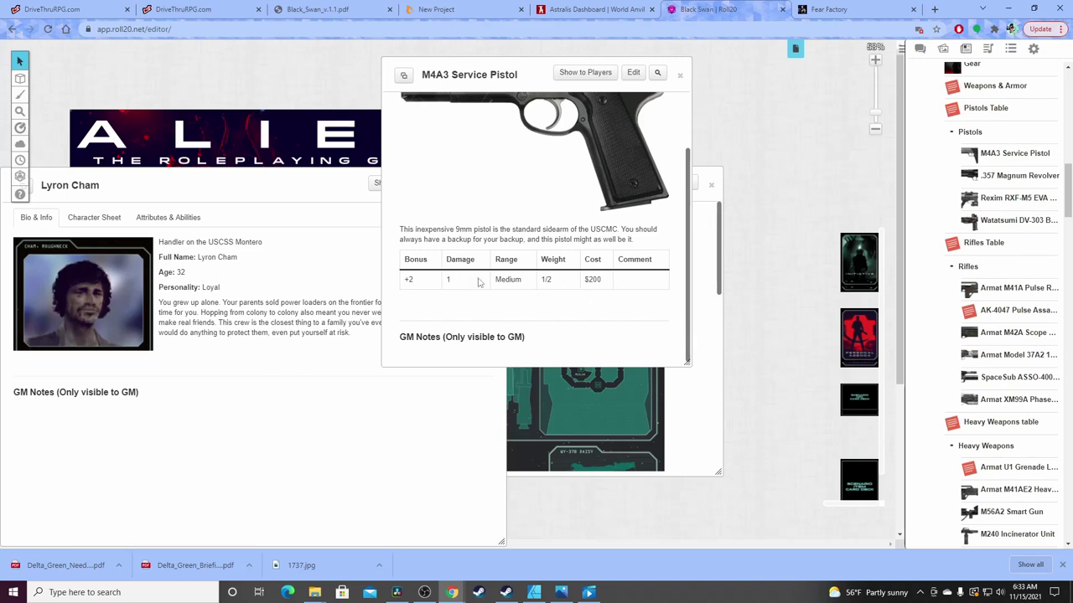
{"action": "scroll", "coordinate": [519, 251], "scroll_direction": "up", "scroll_amount": 1}
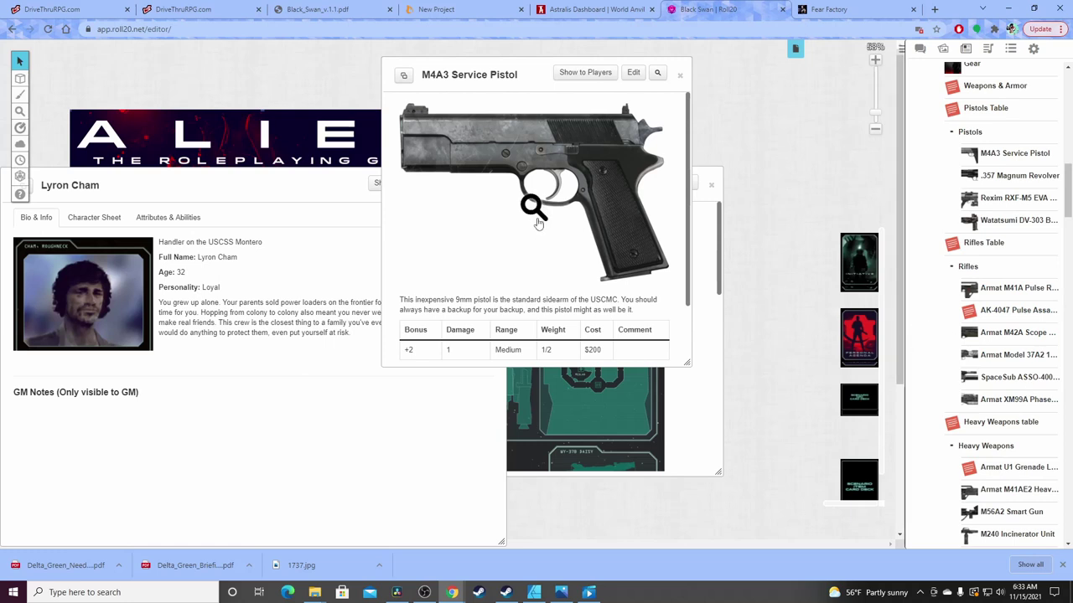
{"action": "scroll", "coordinate": [553, 226], "scroll_direction": "down", "scroll_amount": 2}
{"action": "scroll", "coordinate": [584, 262], "scroll_direction": "up", "scroll_amount": 1}
{"action": "scroll", "coordinate": [584, 262], "scroll_direction": "up", "scroll_amount": 1}
{"action": "scroll", "coordinate": [469, 344], "scroll_direction": "down", "scroll_amount": 1}
{"action": "scroll", "coordinate": [466, 298], "scroll_direction": "up", "scroll_amount": 1}
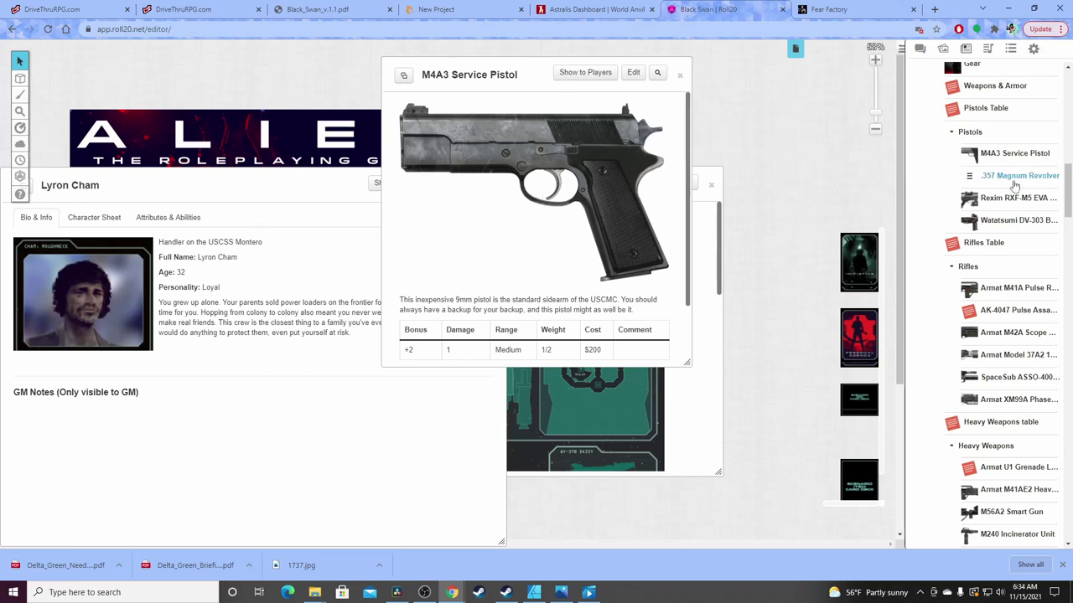
Review the settings down to the video and audio chat options, and exit the Black Swan game
{"action": "scroll", "coordinate": [1014, 180], "scroll_direction": "up", "scroll_amount": 15}
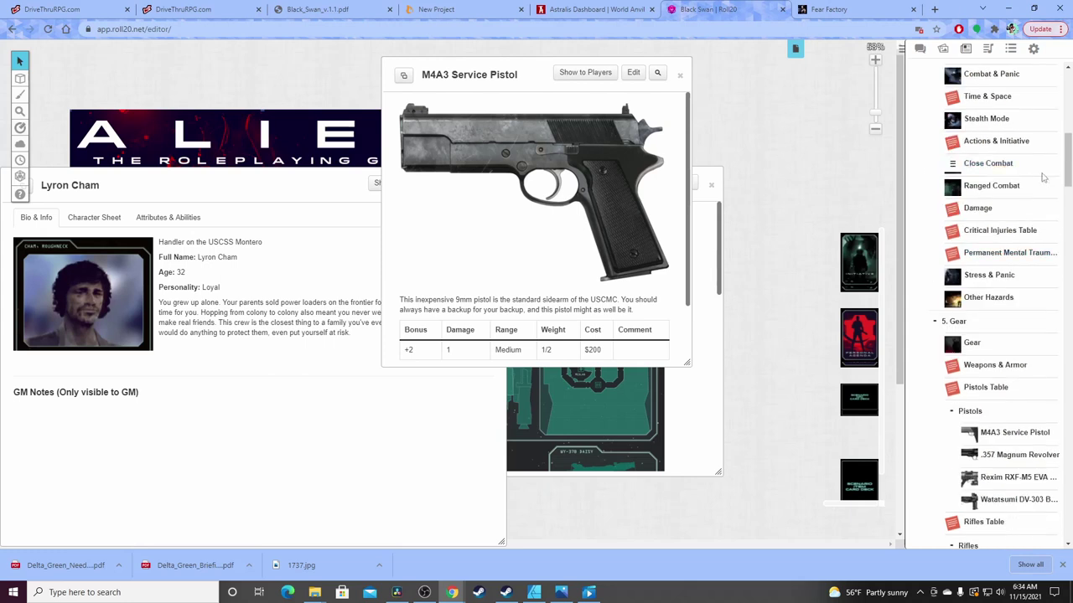
{"action": "left_click", "coordinate": [1033, 48]}
{"action": "scroll", "coordinate": [1009, 275], "scroll_direction": "down", "scroll_amount": 2}
{"action": "scroll", "coordinate": [1010, 275], "scroll_direction": "down", "scroll_amount": 5}
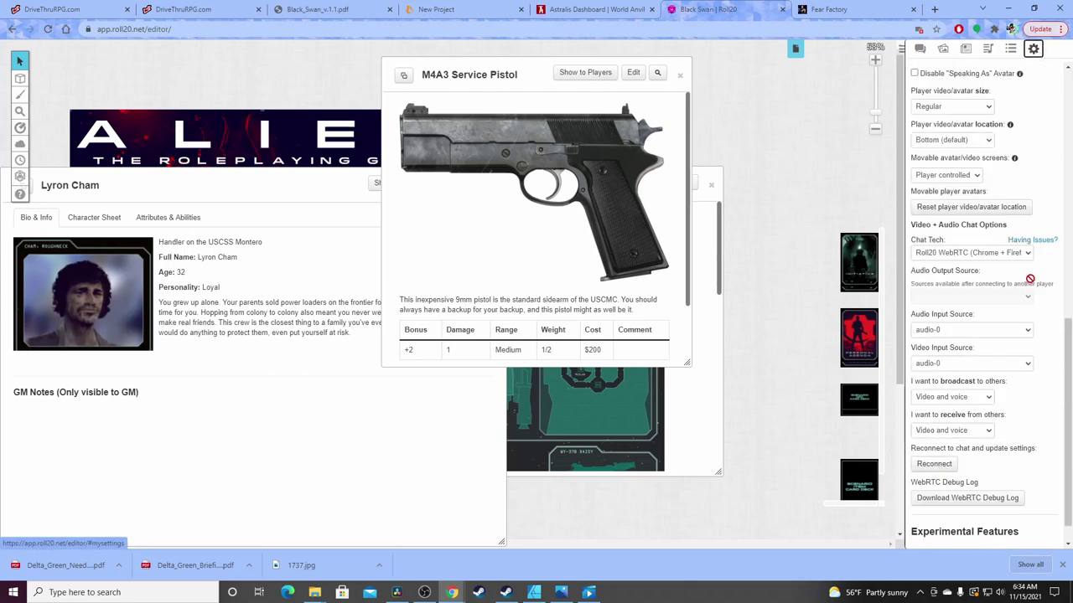
{"action": "scroll", "coordinate": [1026, 265], "scroll_direction": "up", "scroll_amount": 6}
{"action": "scroll", "coordinate": [1025, 265], "scroll_direction": "up", "scroll_amount": 4}
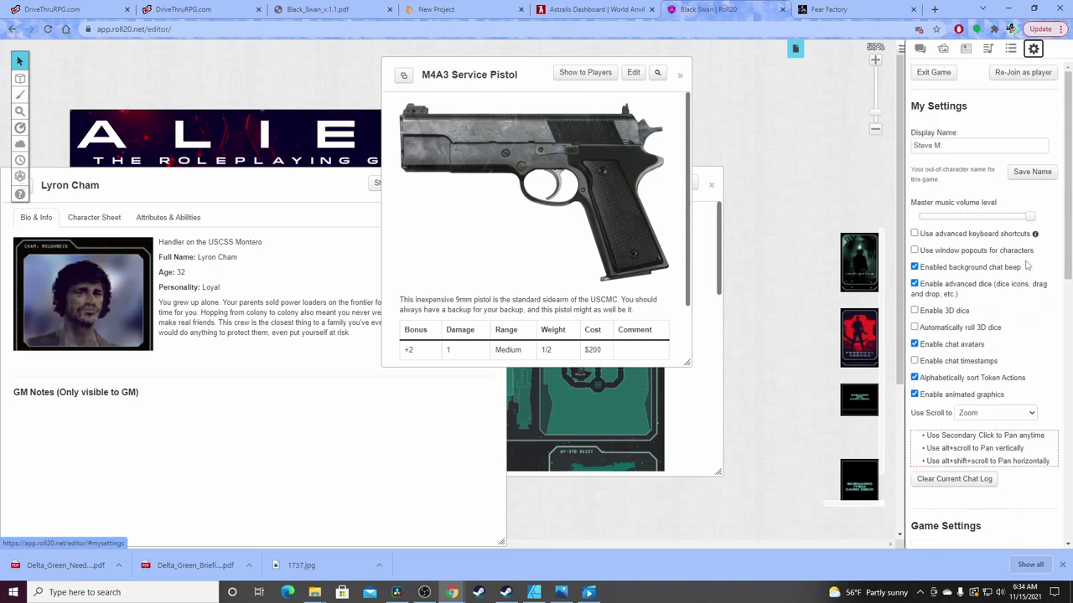
{"action": "left_click", "coordinate": [935, 74]}
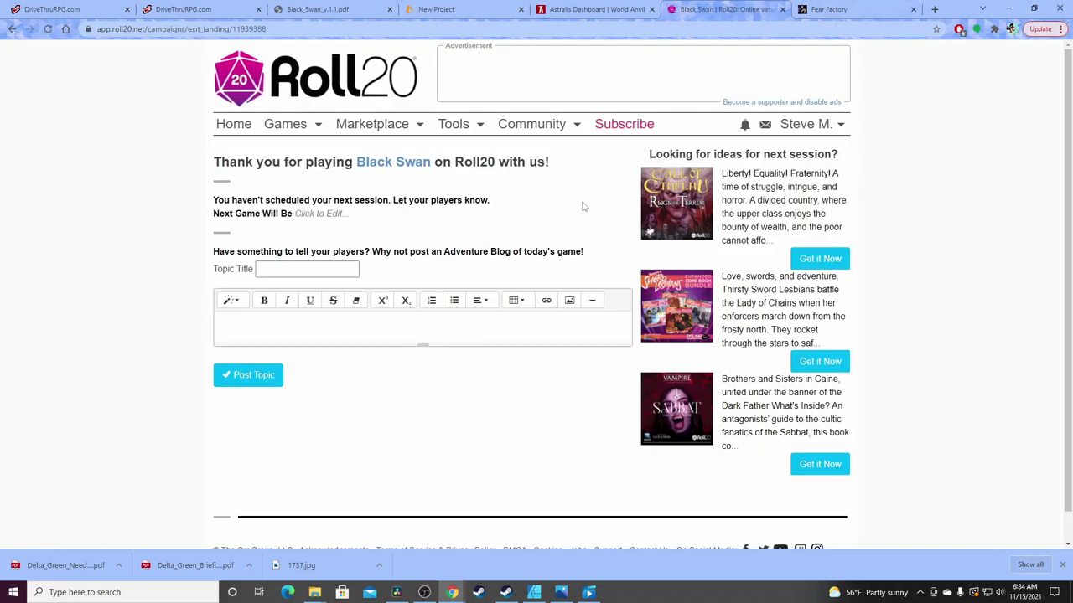
Switch to Notion, view the Black Swan page and open the Rhime of Frostmaiden page
{"action": "left_click", "coordinate": [851, 11]}
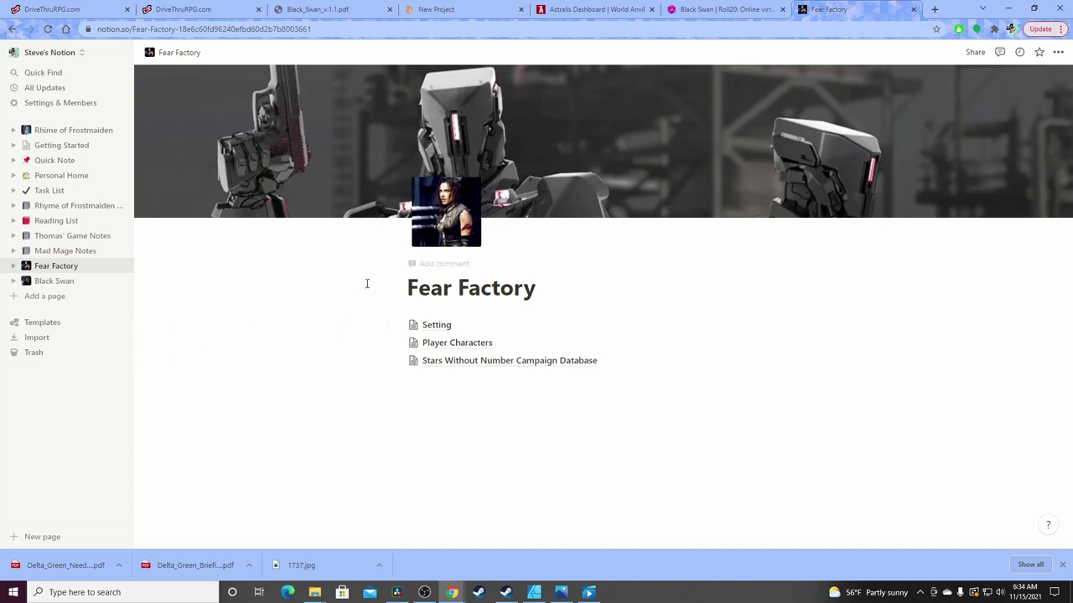
{"action": "left_click", "coordinate": [69, 284]}
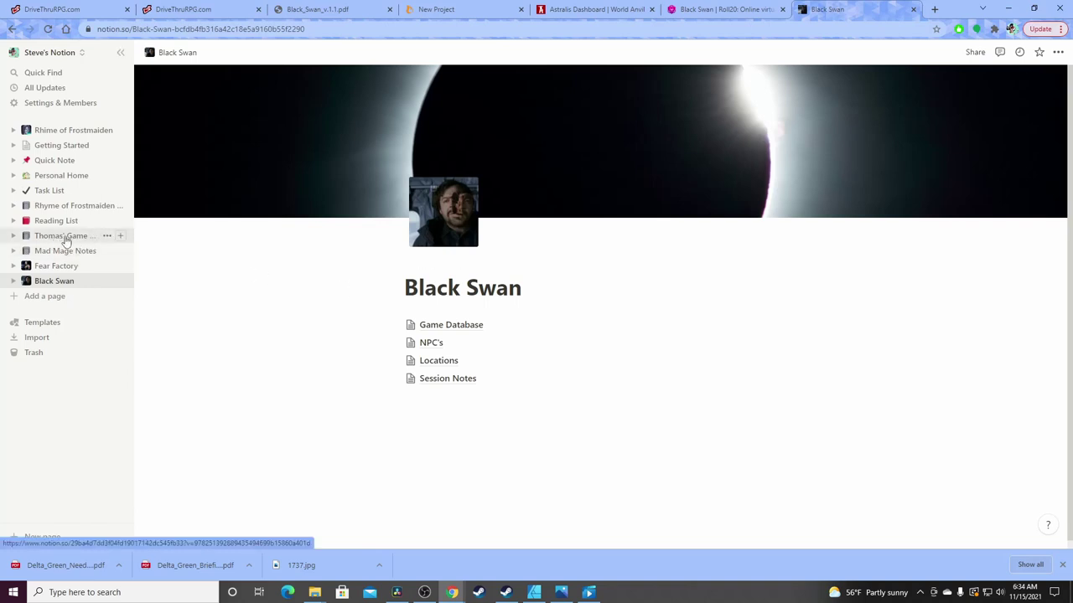
{"action": "left_click", "coordinate": [78, 133]}
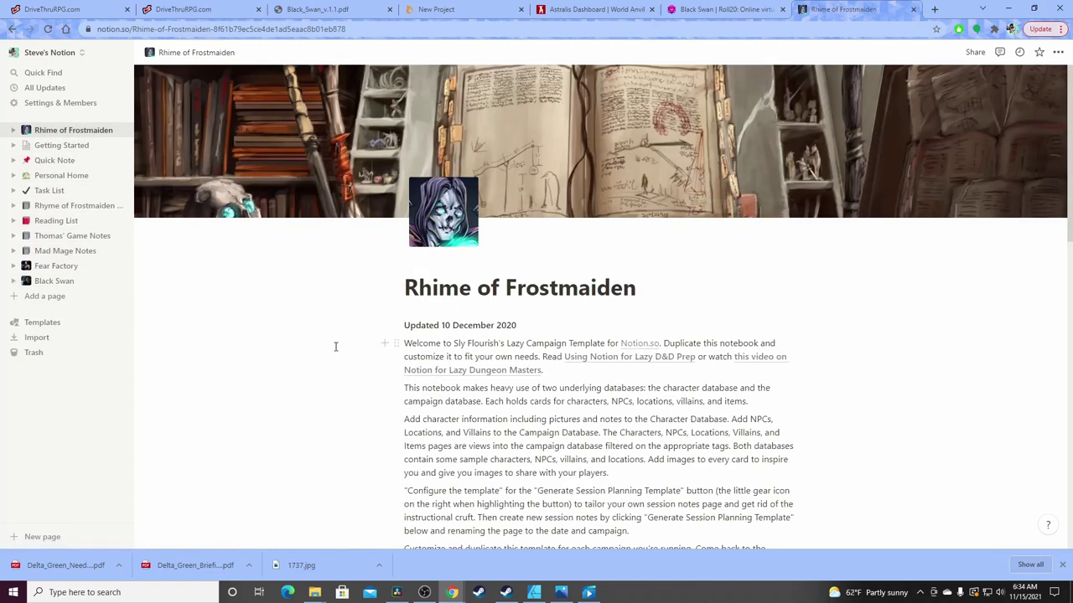
Read the campaign template's introduction on the Rhime of Frostmaiden page and examine its list of linked pages
{"action": "scroll", "coordinate": [333, 347], "scroll_direction": "down", "scroll_amount": 2}
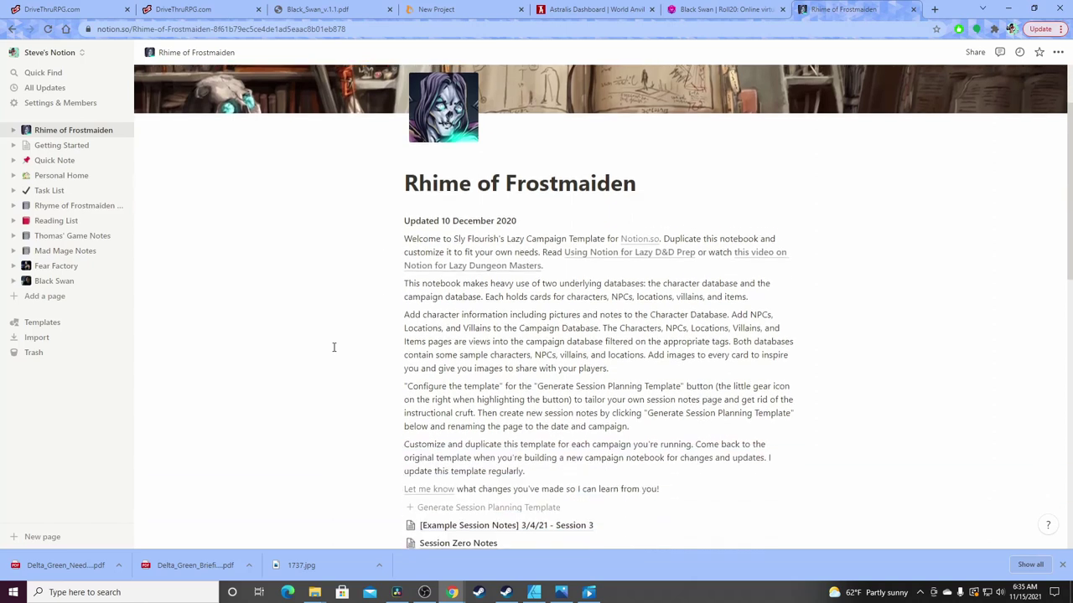
{"action": "scroll", "coordinate": [332, 347], "scroll_direction": "down", "scroll_amount": 1}
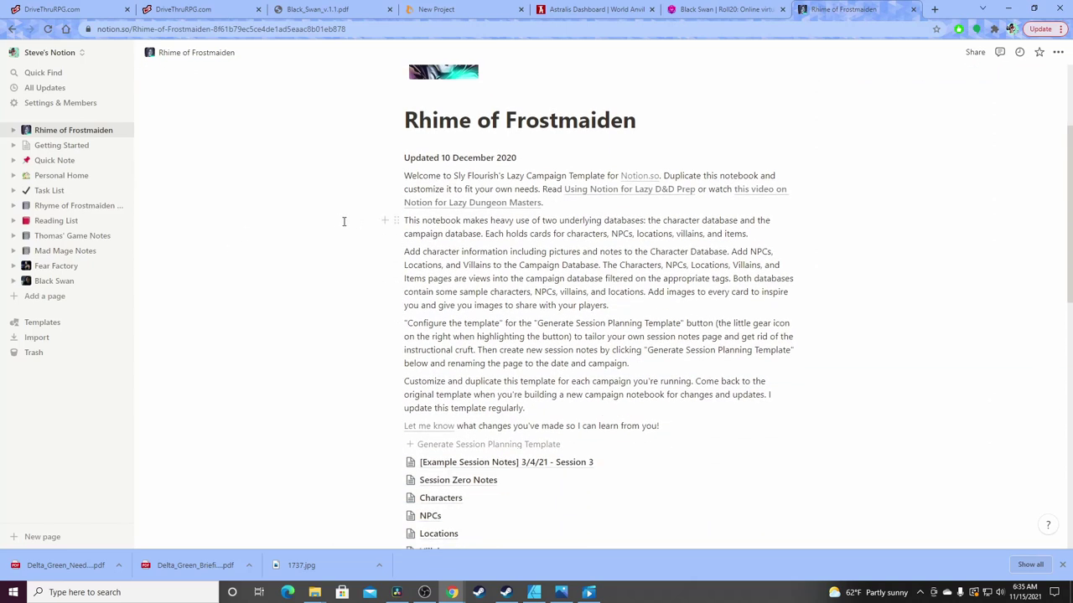
{"action": "scroll", "coordinate": [347, 256], "scroll_direction": "up", "scroll_amount": 2}
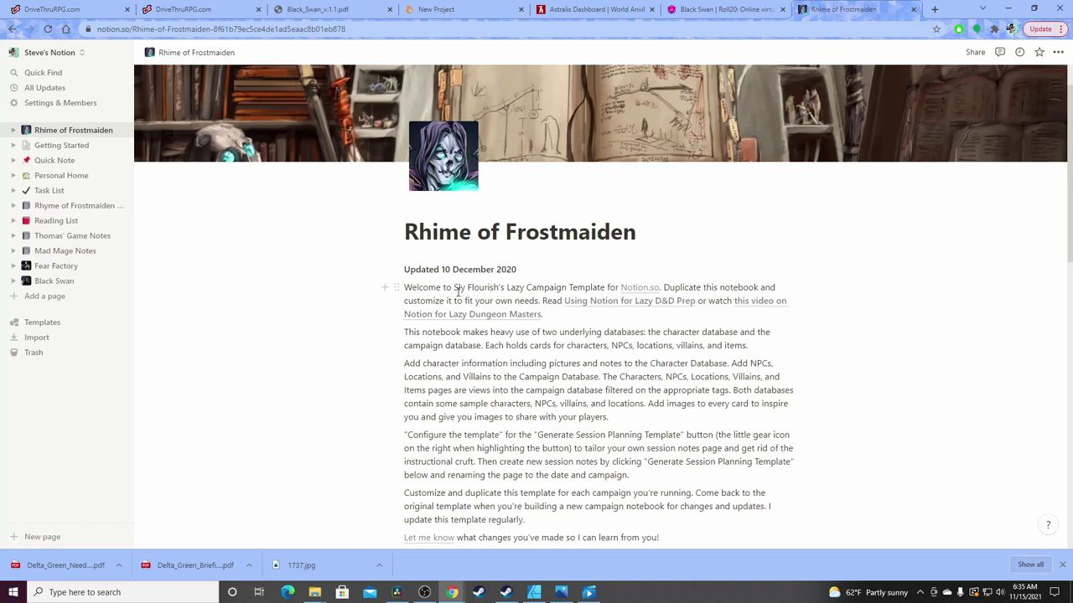
{"action": "left_click_drag", "start_coordinate": [453, 291], "coordinate": [499, 291]}
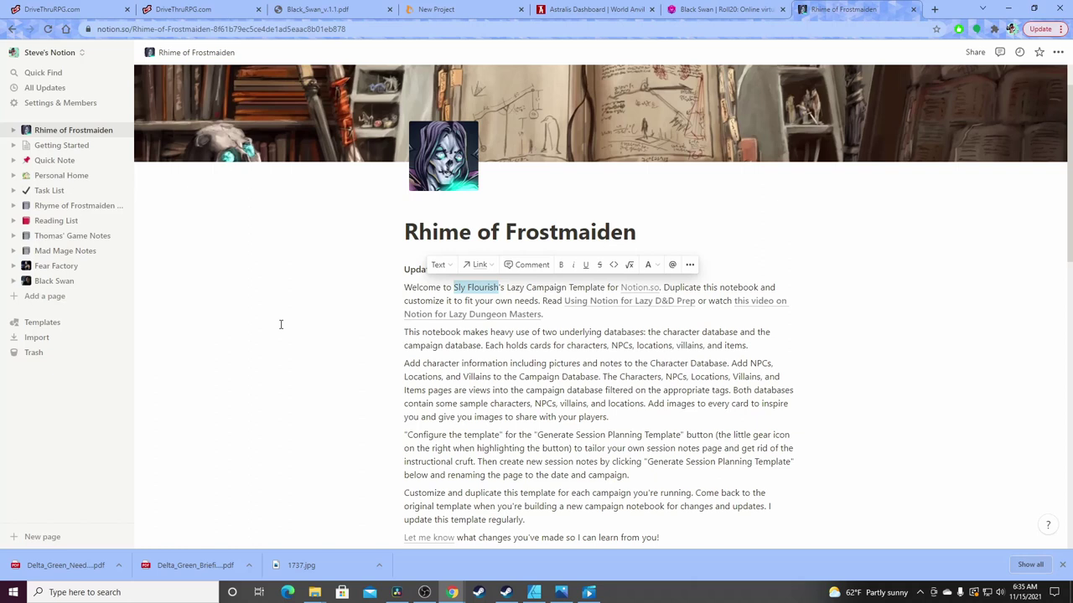
{"action": "left_click", "coordinate": [336, 298]}
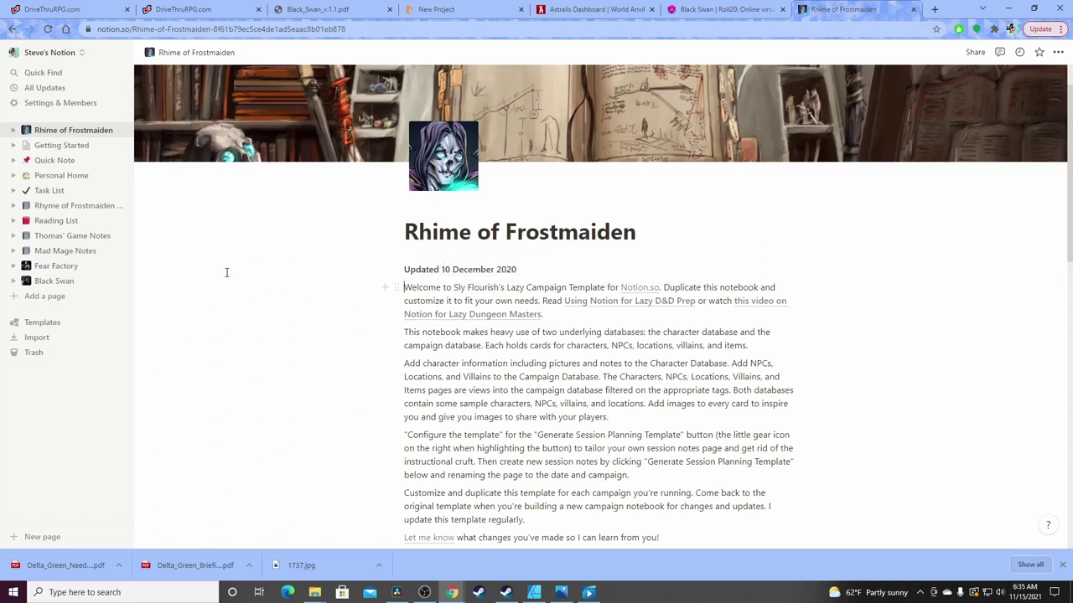
{"action": "scroll", "coordinate": [355, 291], "scroll_direction": "down", "scroll_amount": 5}
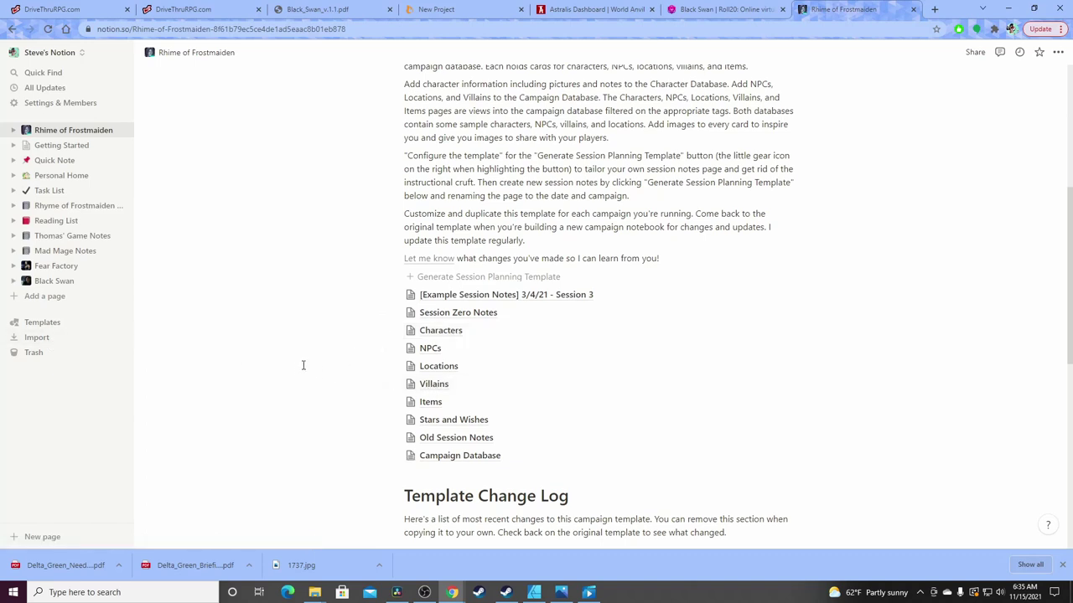
{"action": "scroll", "coordinate": [304, 365], "scroll_direction": "up", "scroll_amount": 3}
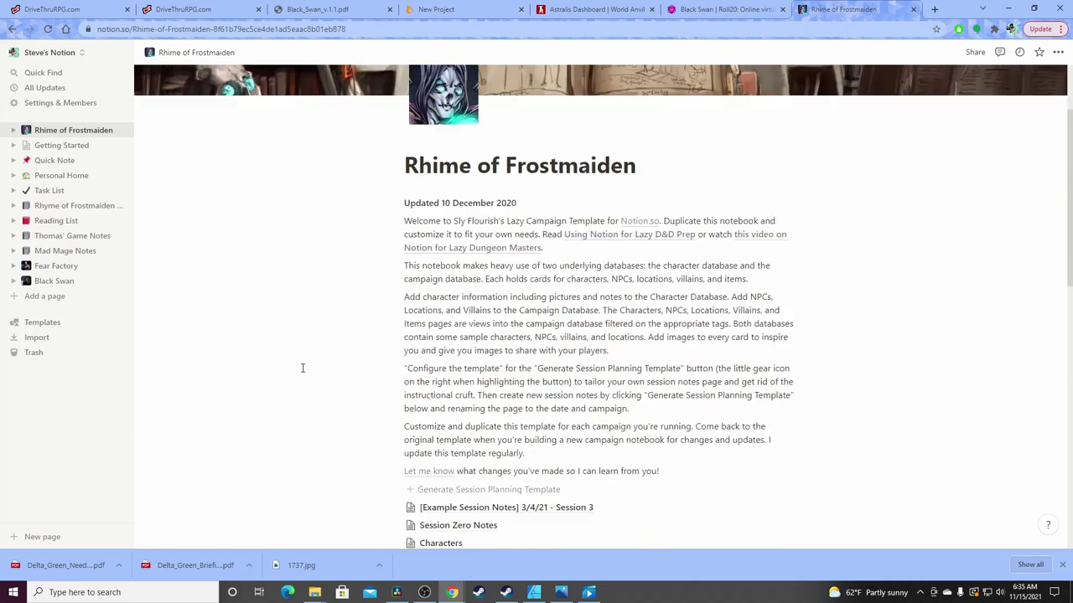
{"action": "scroll", "coordinate": [303, 368], "scroll_direction": "down", "scroll_amount": 3}
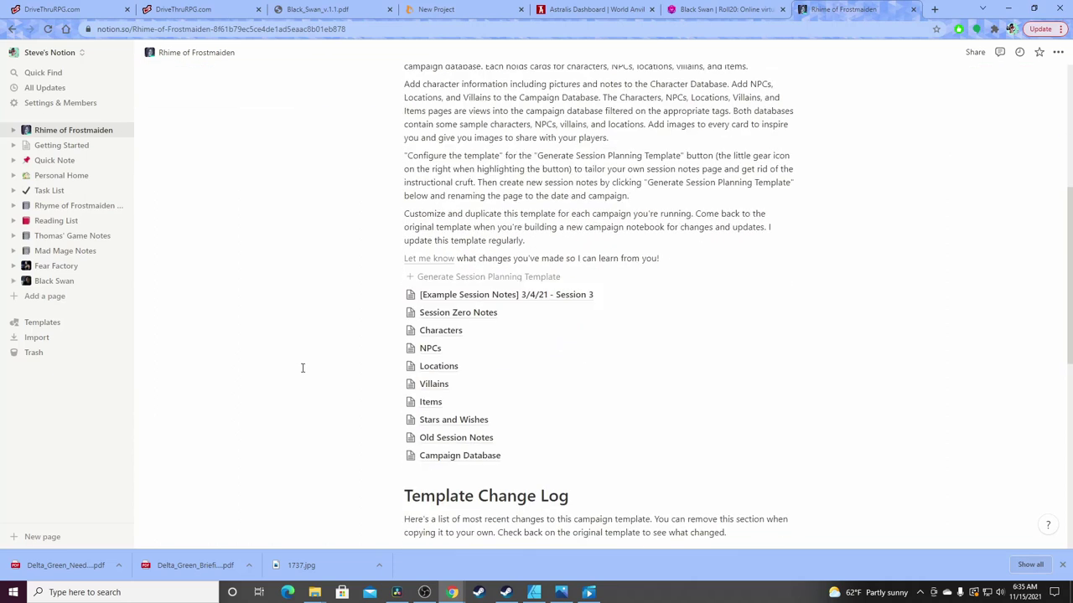
Open the Characters page and examine its table of trained skills, passive scores, links and languages
{"action": "left_click", "coordinate": [442, 331]}
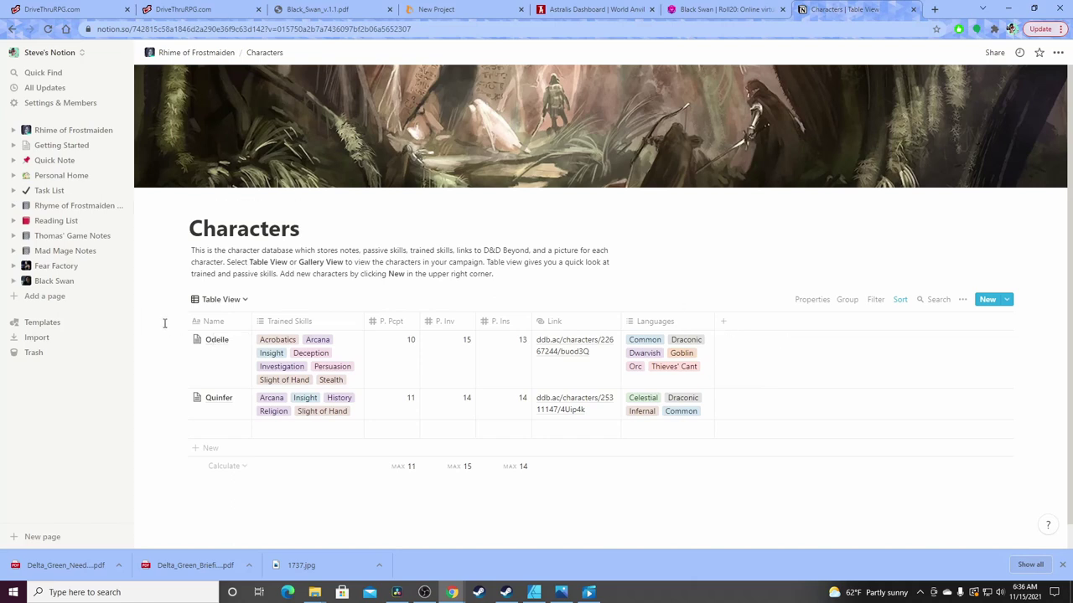
{"action": "scroll", "coordinate": [165, 324], "scroll_direction": "down", "scroll_amount": 1}
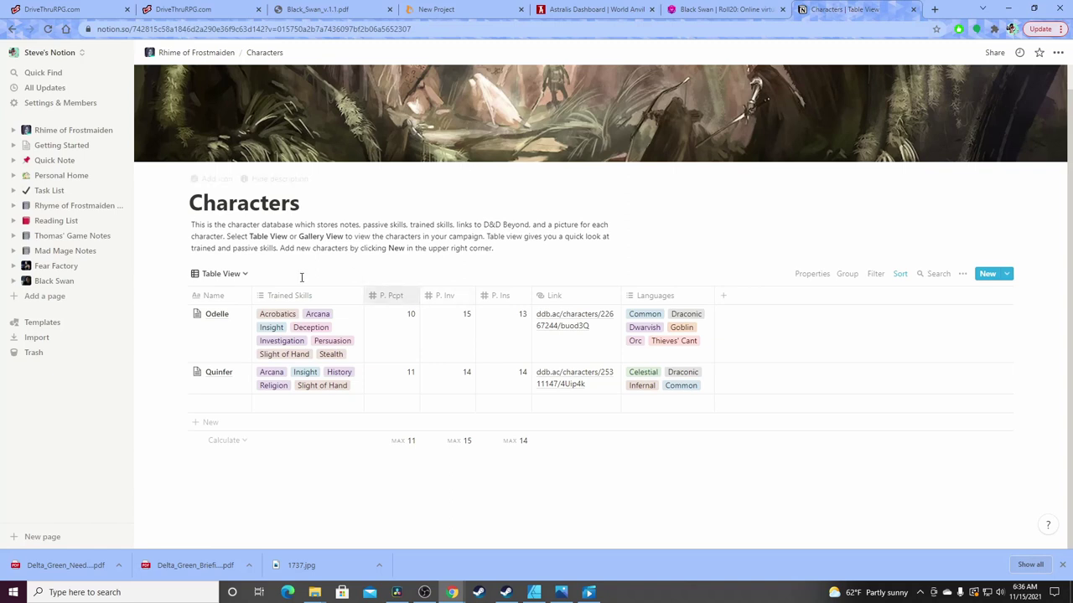
{"action": "scroll", "coordinate": [272, 240], "scroll_direction": "up", "scroll_amount": 1}
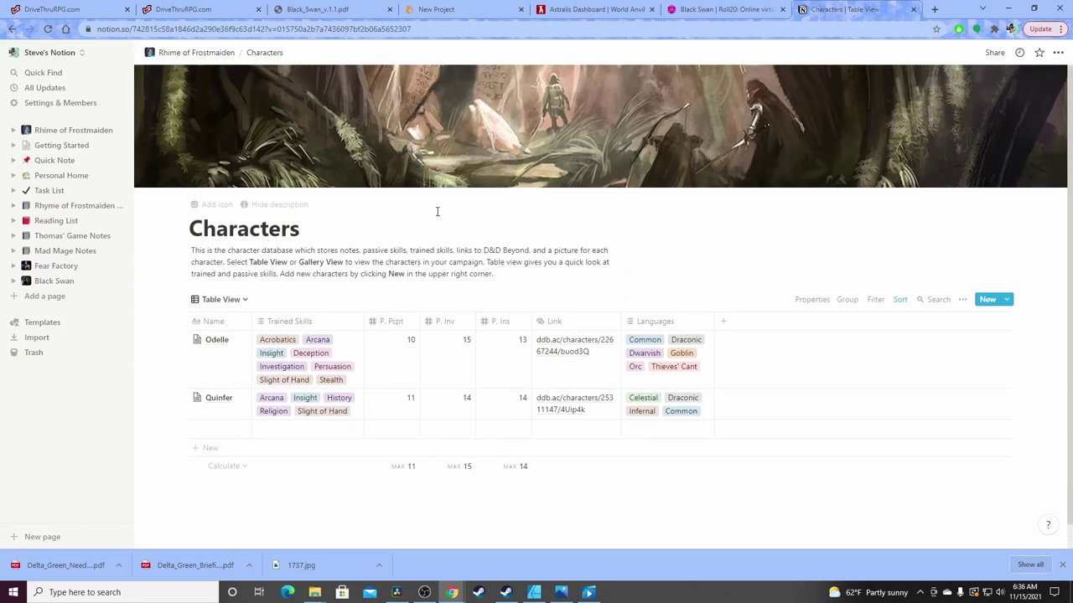
Return to the Rhime of Frostmaiden page and open its Items page
{"action": "left_click", "coordinate": [194, 55]}
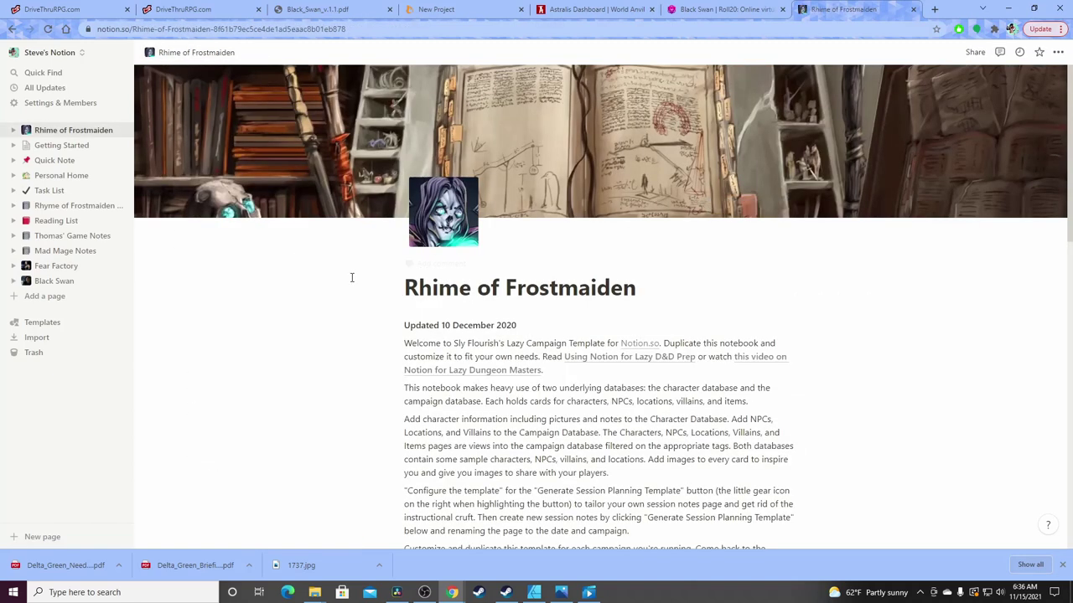
{"action": "scroll", "coordinate": [350, 279], "scroll_direction": "down", "scroll_amount": 2}
{"action": "scroll", "coordinate": [351, 278], "scroll_direction": "down", "scroll_amount": 2}
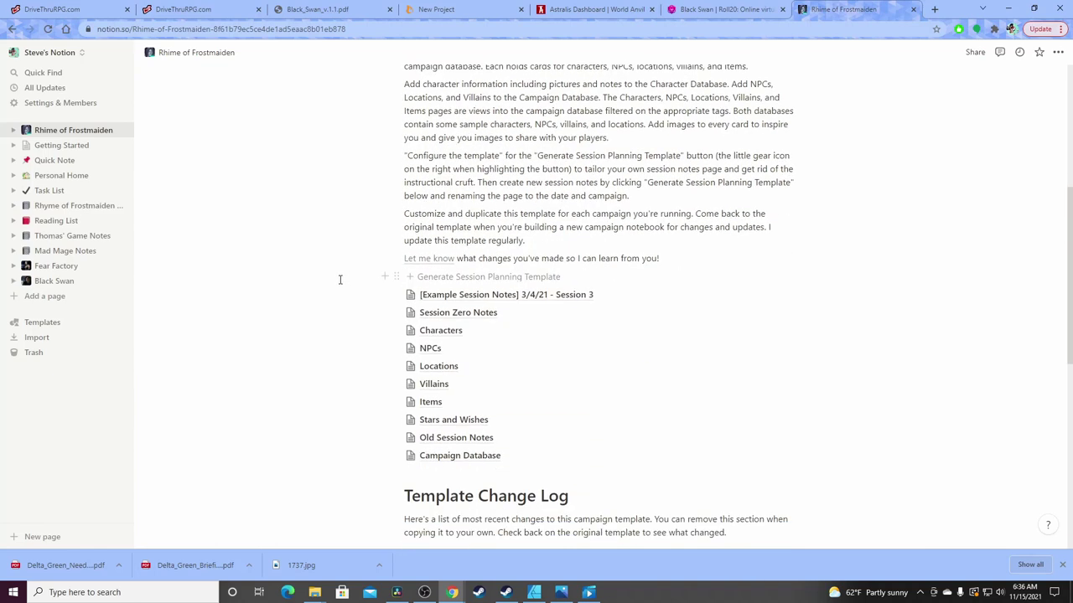
{"action": "left_click", "coordinate": [429, 403]}
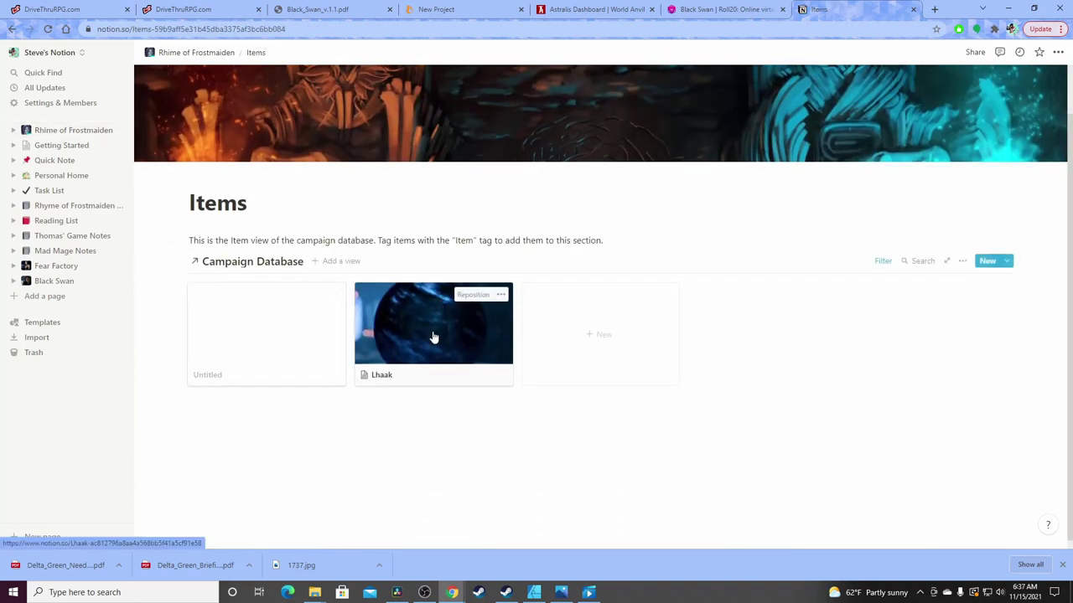
Open the Lhaak item card and examine its tags, description and picture
{"action": "left_click", "coordinate": [433, 336]}
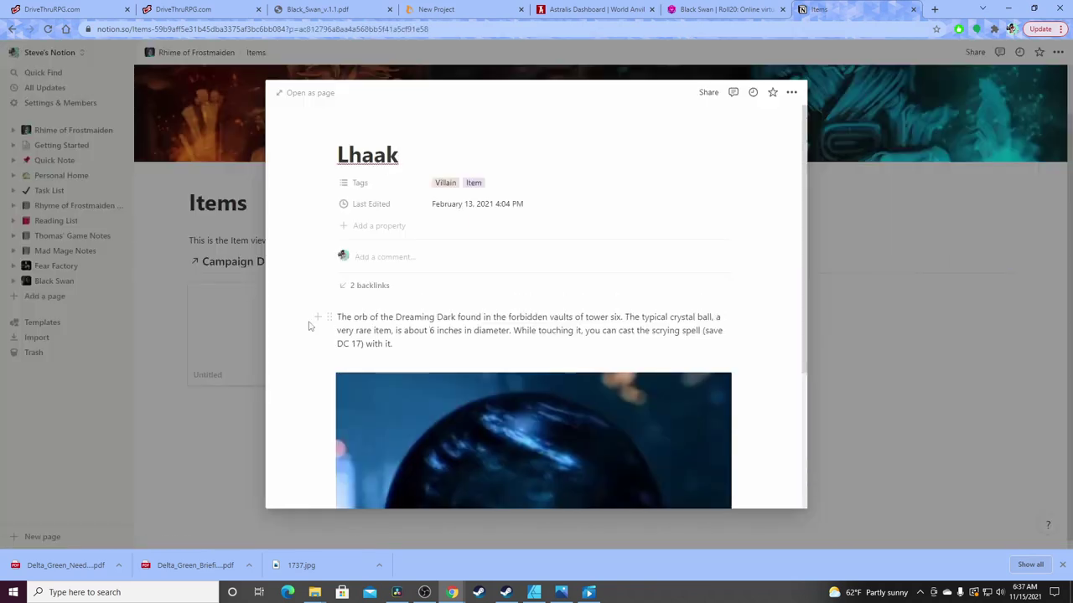
{"action": "scroll", "coordinate": [432, 340], "scroll_direction": "down", "scroll_amount": 1}
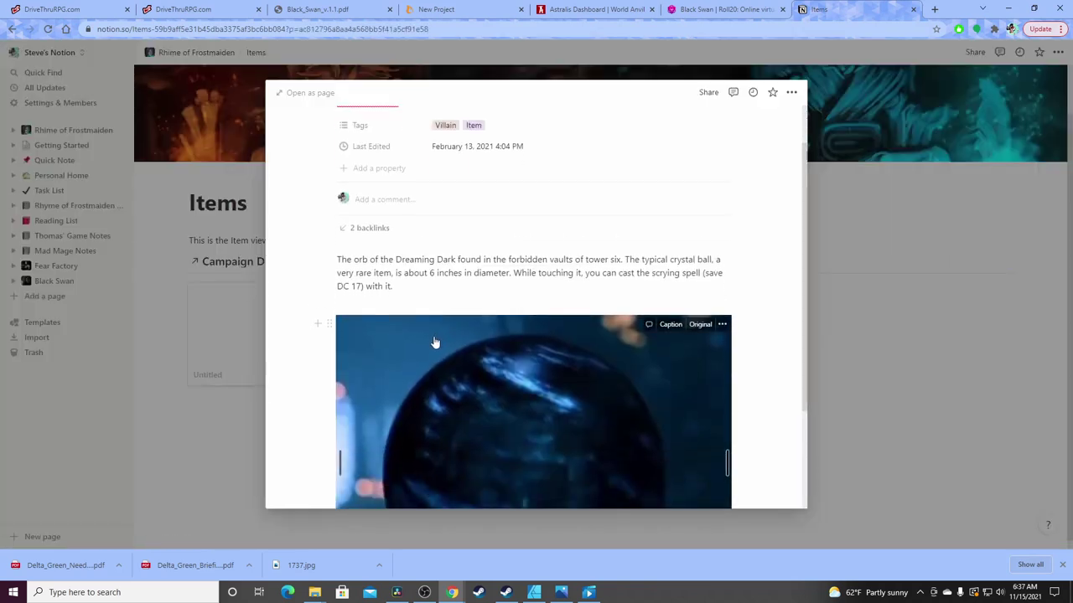
{"action": "scroll", "coordinate": [423, 342], "scroll_direction": "down", "scroll_amount": 2}
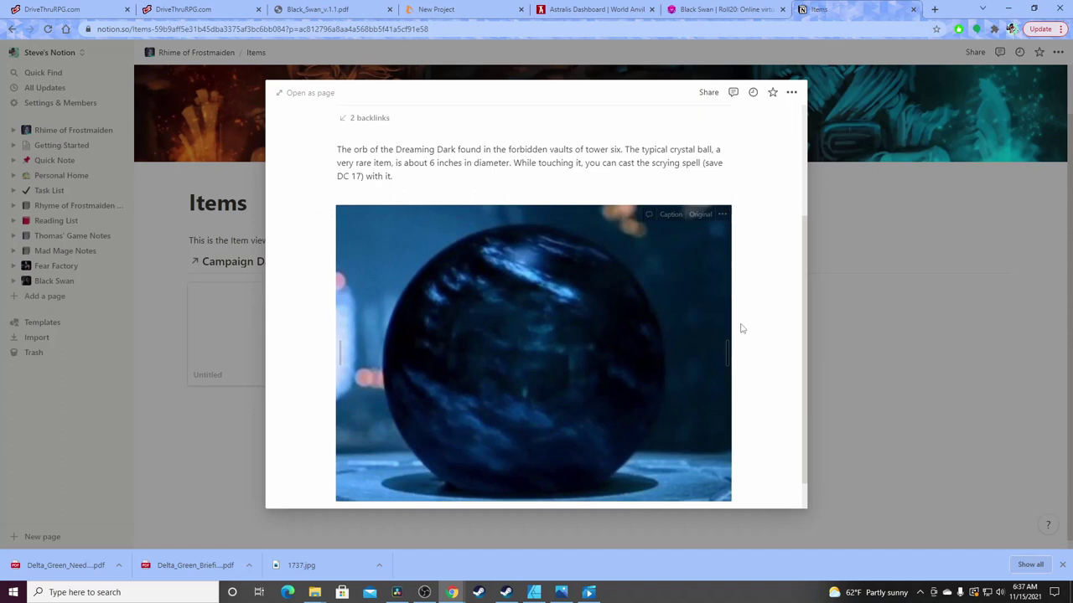
{"action": "scroll", "coordinate": [752, 327], "scroll_direction": "down", "scroll_amount": 1}
{"action": "scroll", "coordinate": [755, 333], "scroll_direction": "up", "scroll_amount": 4}
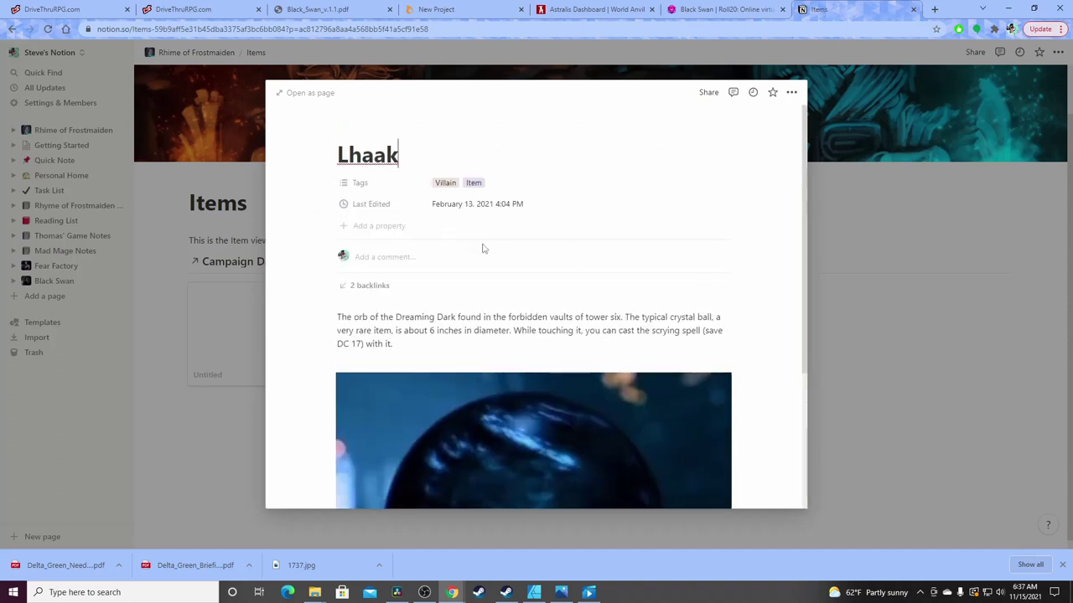
{"action": "scroll", "coordinate": [551, 320], "scroll_direction": "down", "scroll_amount": 3}
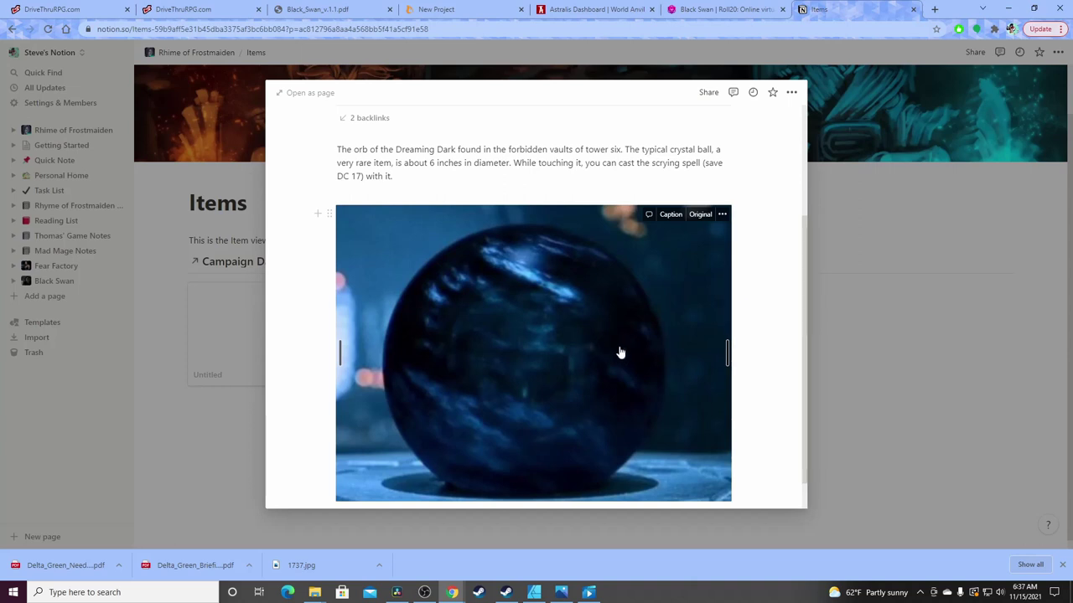
Finish viewing the Lhaak card's picture, close the card and return to the Rhime of Frostmaiden page's list of linked pages
{"action": "scroll", "coordinate": [684, 301], "scroll_direction": "down", "scroll_amount": 1}
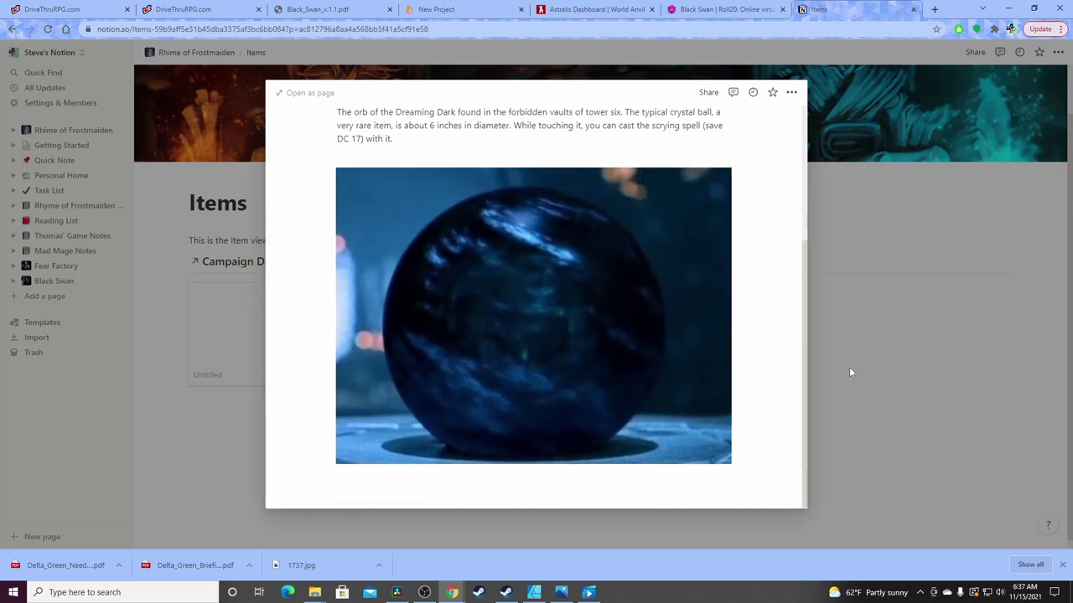
{"action": "left_click", "coordinate": [857, 268]}
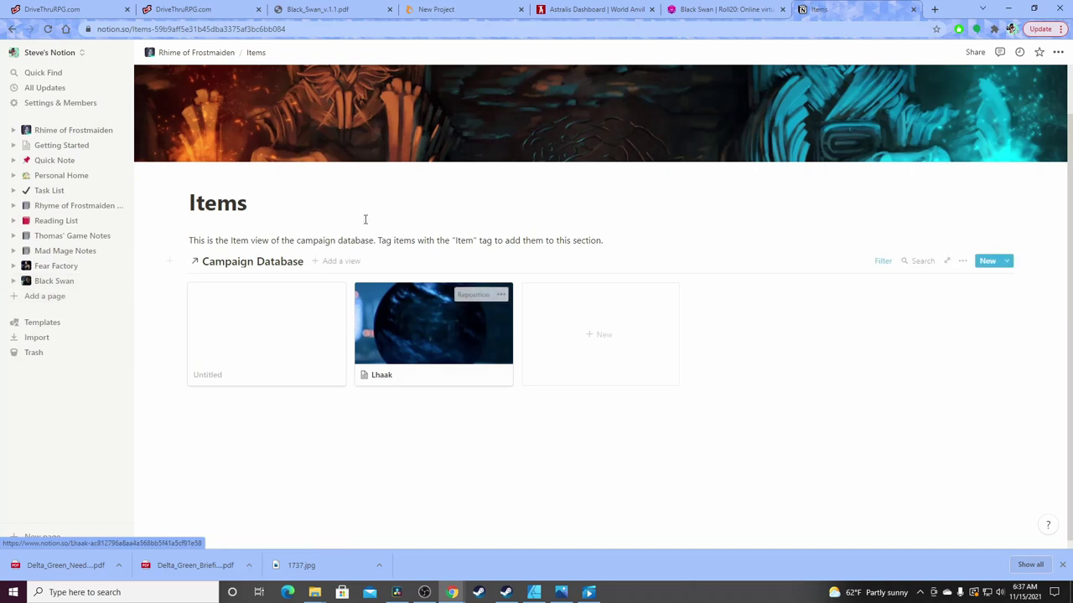
{"action": "left_click", "coordinate": [201, 56]}
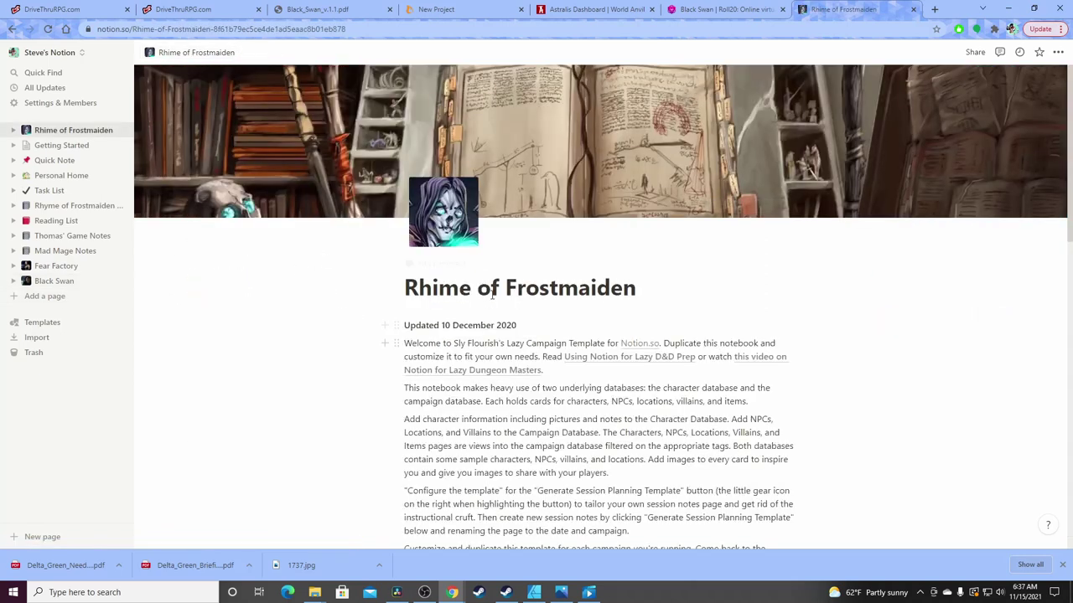
{"action": "scroll", "coordinate": [355, 357], "scroll_direction": "down", "scroll_amount": 4}
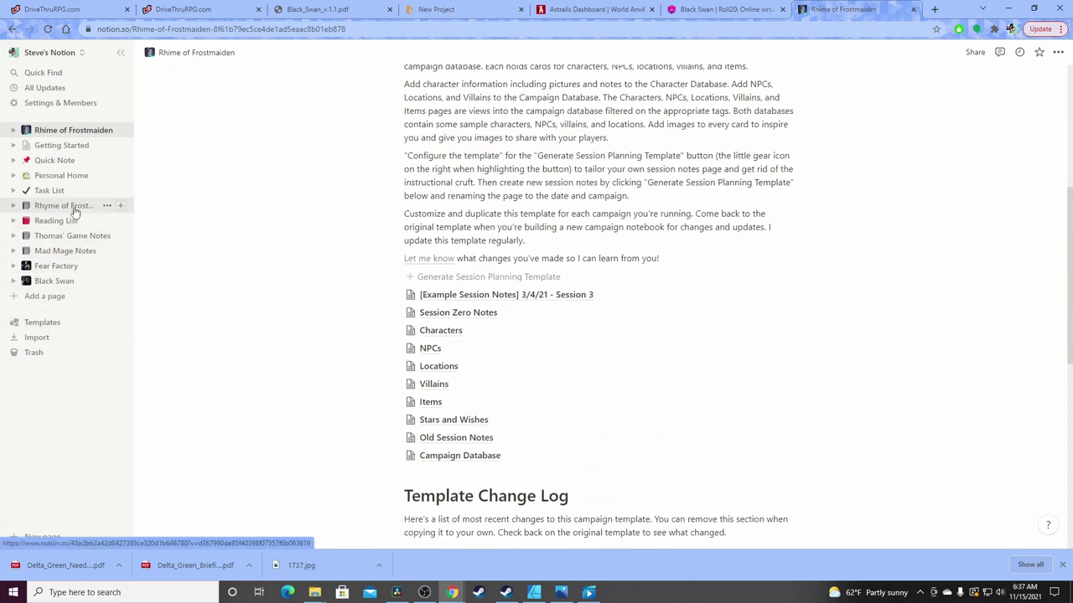
Open the Rhyme of Frostmaiden Notes, view the Session 19 entry and close it
{"action": "left_click", "coordinate": [47, 207]}
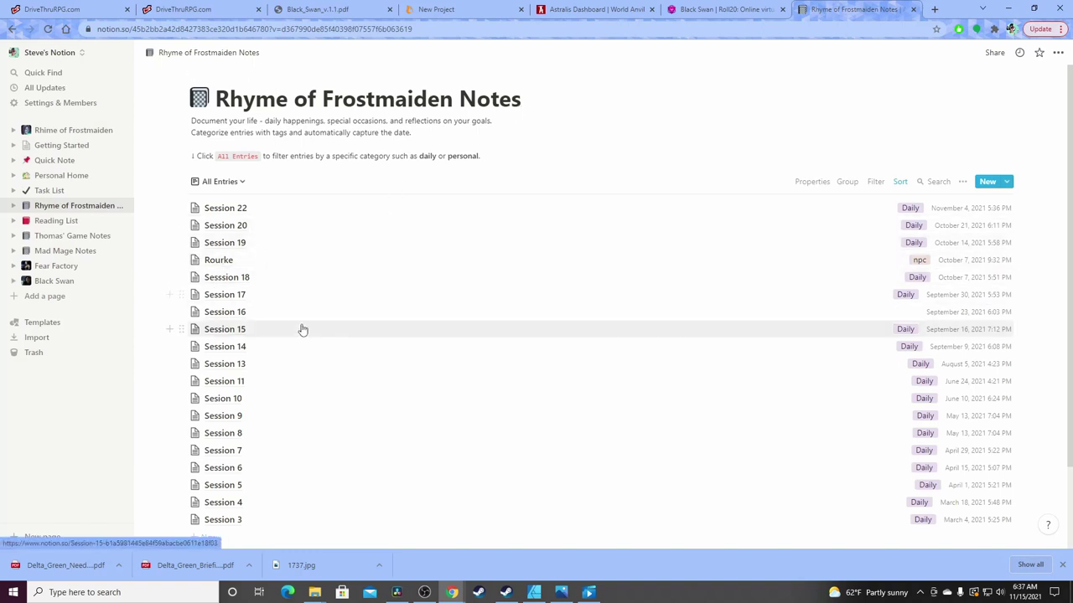
{"action": "left_click", "coordinate": [240, 243]}
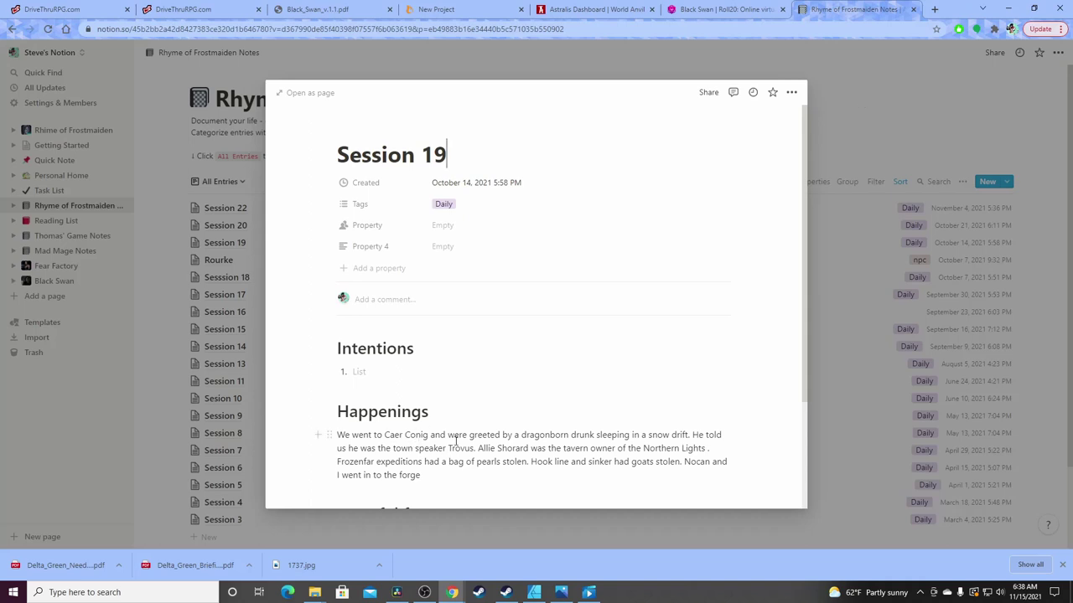
{"action": "left_click", "coordinate": [863, 108]}
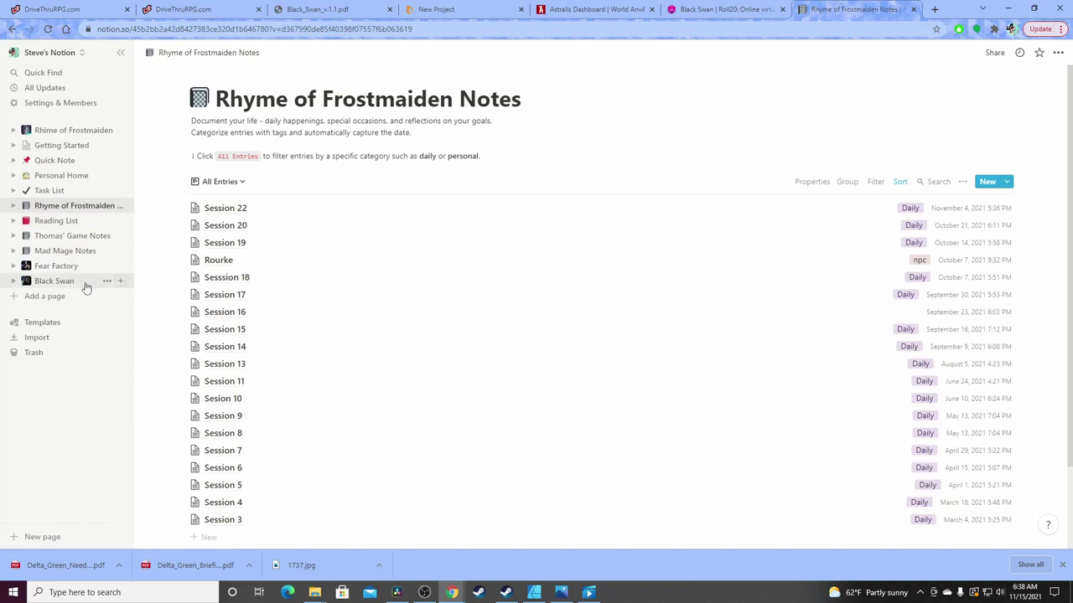
Return to the Rhime of Frostmaiden page and examine its linked pages and Template Change Log
{"action": "left_click", "coordinate": [81, 133]}
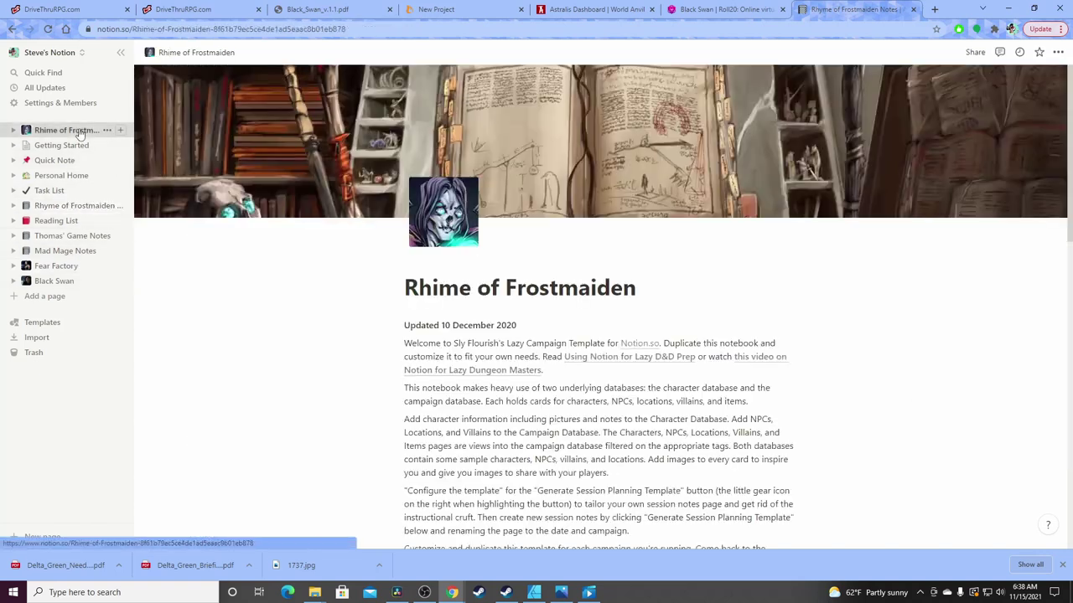
{"action": "scroll", "coordinate": [378, 296], "scroll_direction": "down", "scroll_amount": 4}
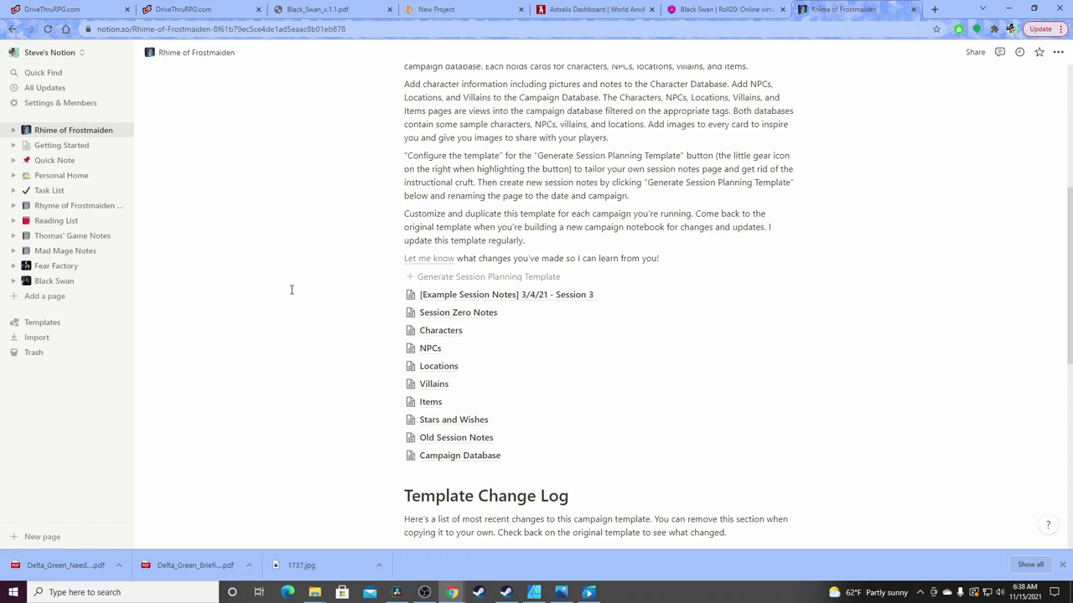
{"action": "scroll", "coordinate": [310, 297], "scroll_direction": "down", "scroll_amount": 3}
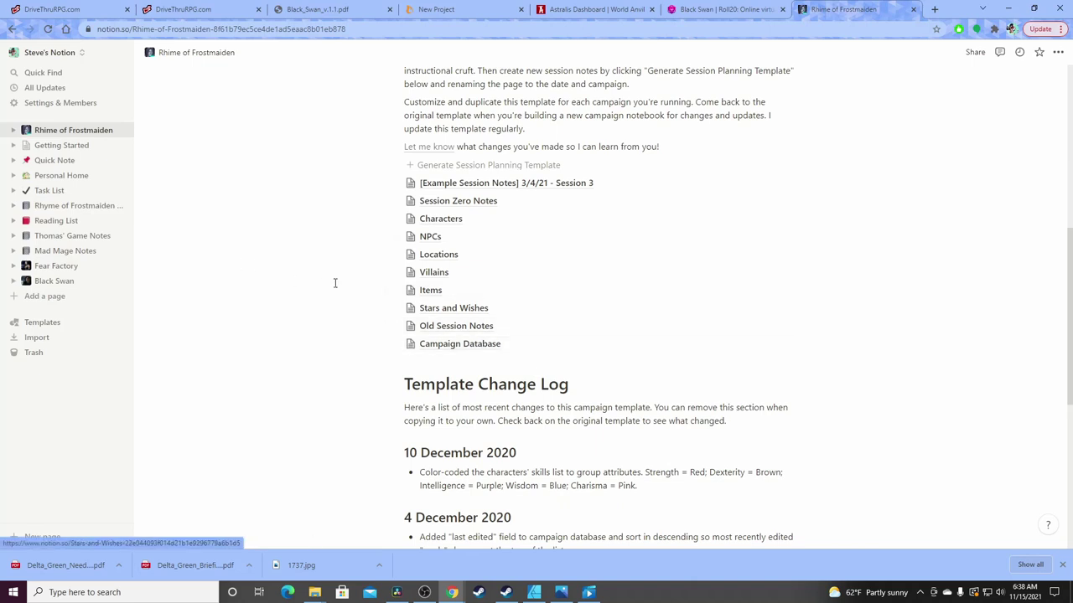
{"action": "scroll", "coordinate": [320, 286], "scroll_direction": "up", "scroll_amount": 5}
{"action": "scroll", "coordinate": [320, 286], "scroll_direction": "down", "scroll_amount": 2}
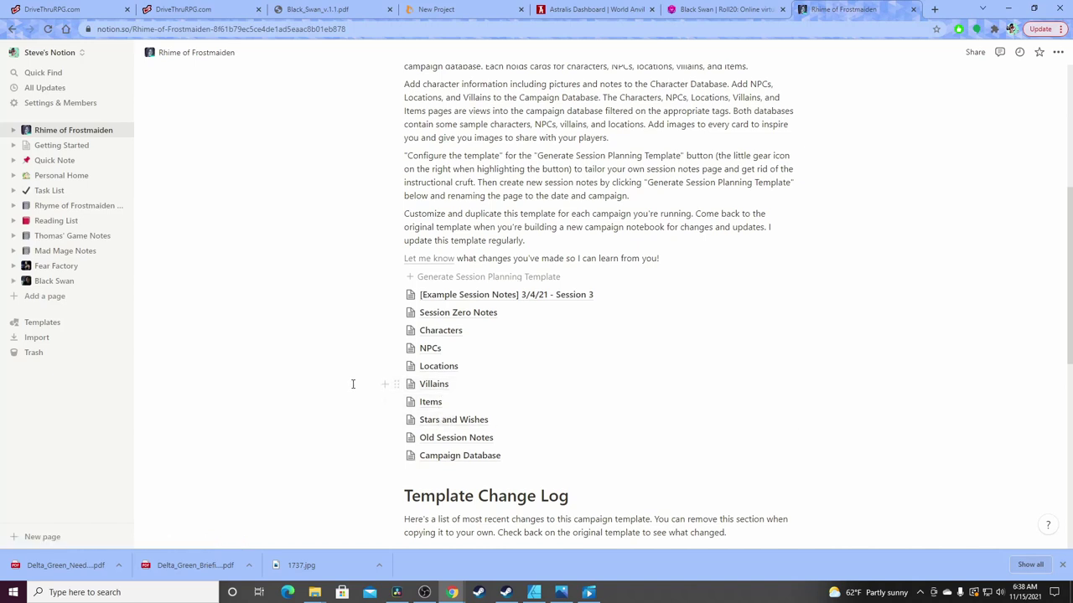
Open the Villains page, examine the Thava Thricecursed card's tags and description, and close the card
{"action": "left_click", "coordinate": [430, 383]}
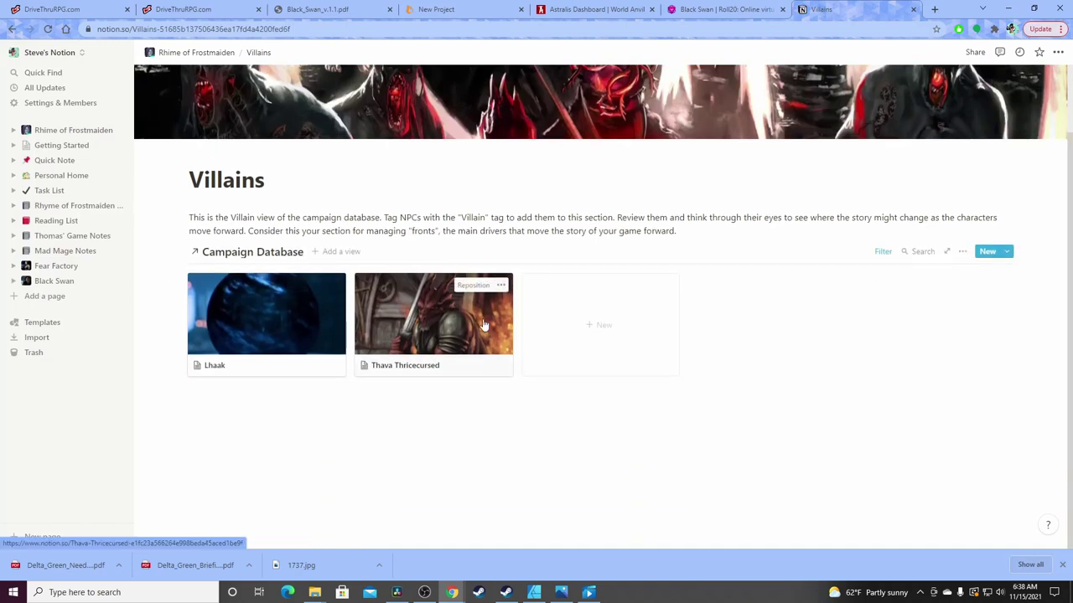
{"action": "left_click", "coordinate": [438, 331]}
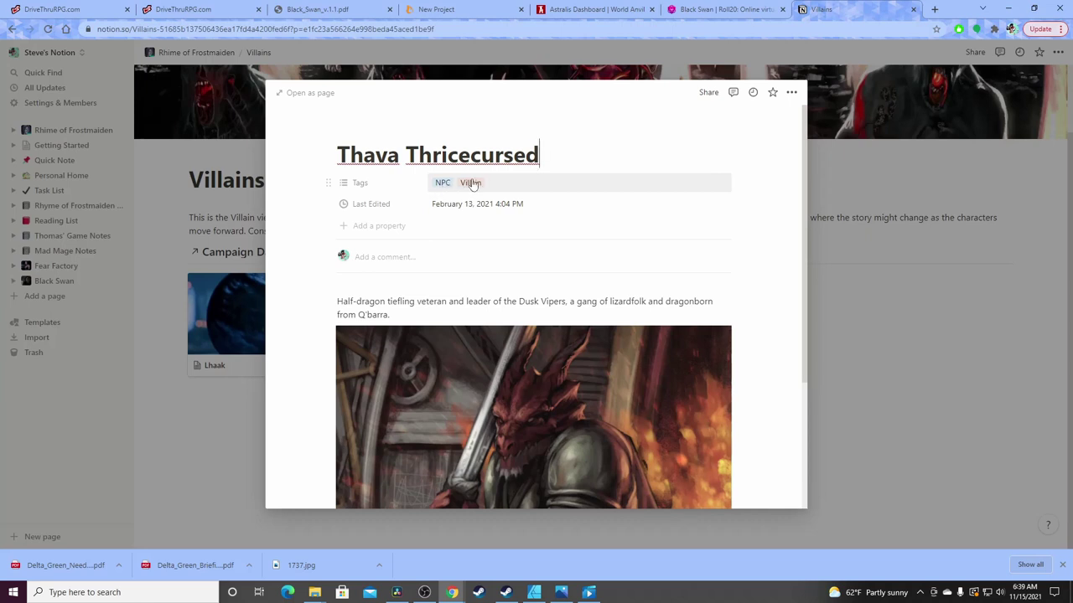
{"action": "left_click", "coordinate": [858, 326]}
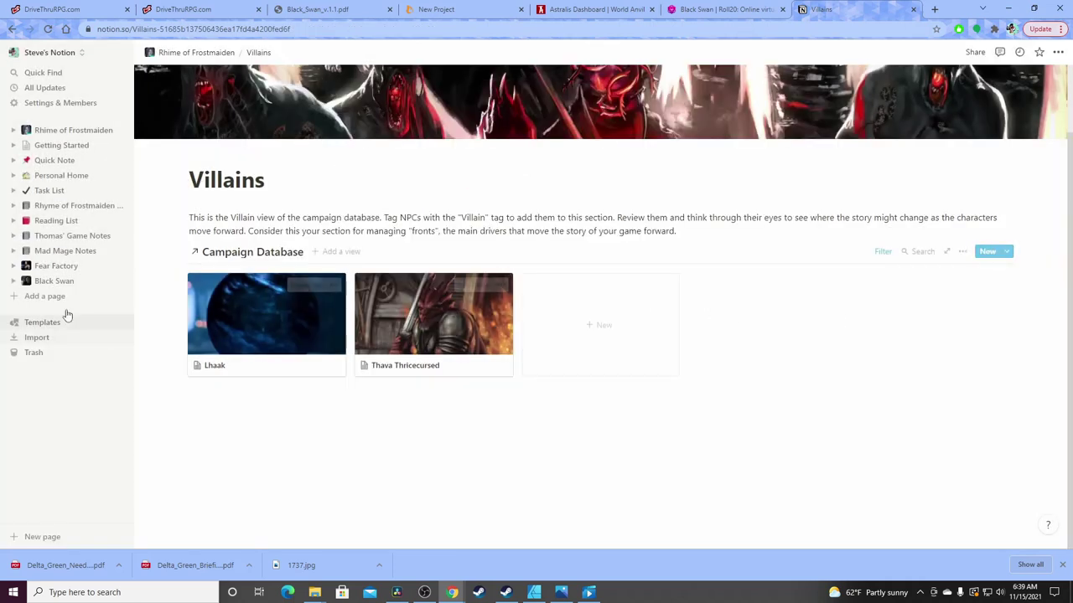
Go back to the Rhime of Frostmaiden page and open its NPCs page to examine the NPC cards
{"action": "left_click", "coordinate": [208, 52]}
{"action": "scroll", "coordinate": [355, 317], "scroll_direction": "down", "scroll_amount": 5}
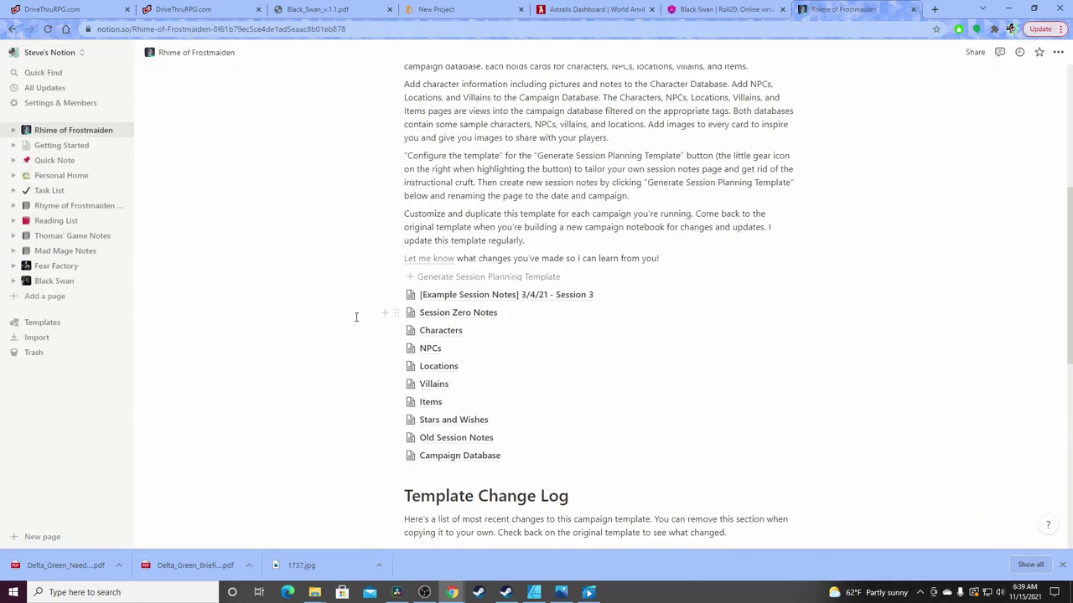
{"action": "left_click", "coordinate": [433, 349]}
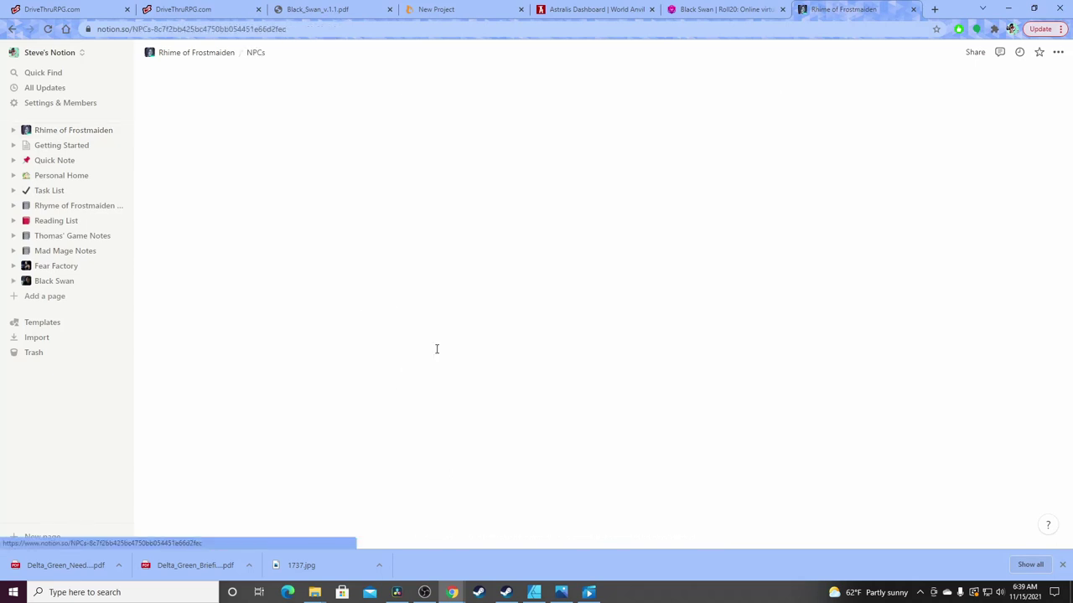
{"action": "scroll", "coordinate": [434, 339], "scroll_direction": "down", "scroll_amount": 3}
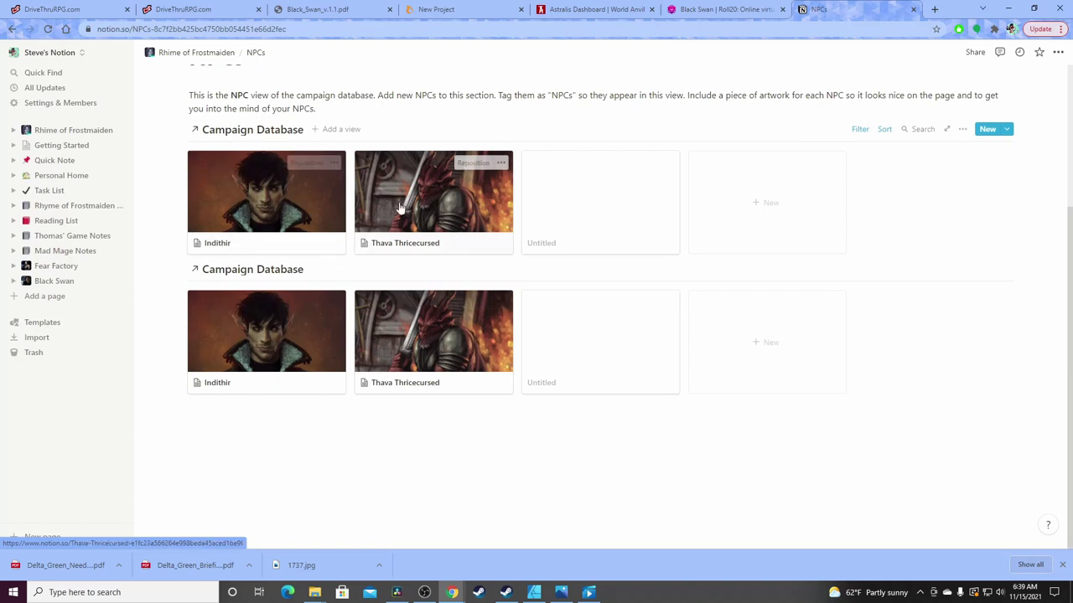
{"action": "scroll", "coordinate": [452, 299], "scroll_direction": "up", "scroll_amount": 3}
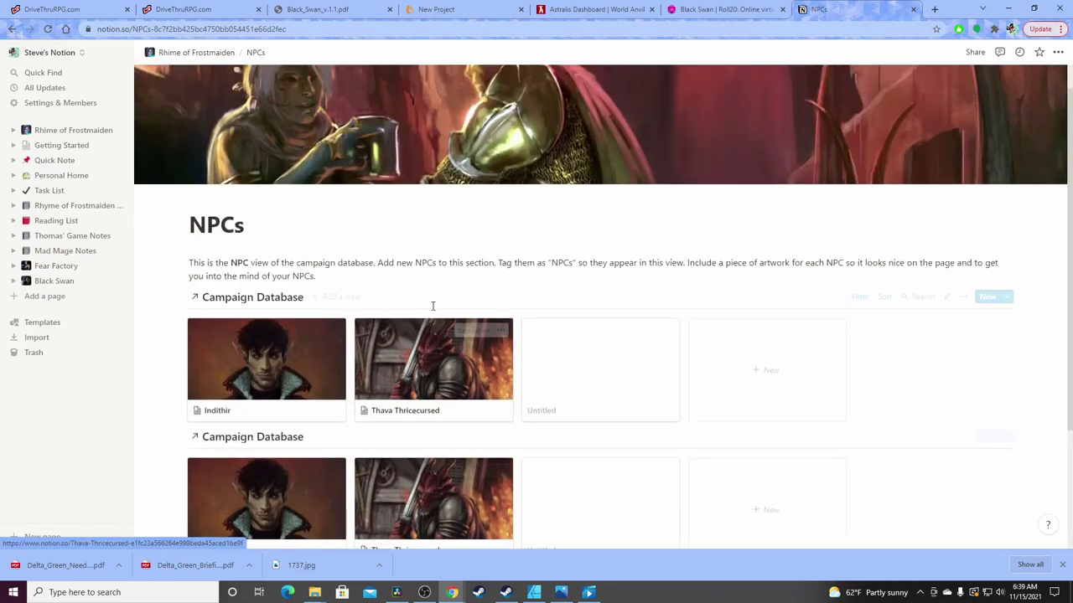
{"action": "scroll", "coordinate": [146, 233], "scroll_direction": "up", "scroll_amount": 1}
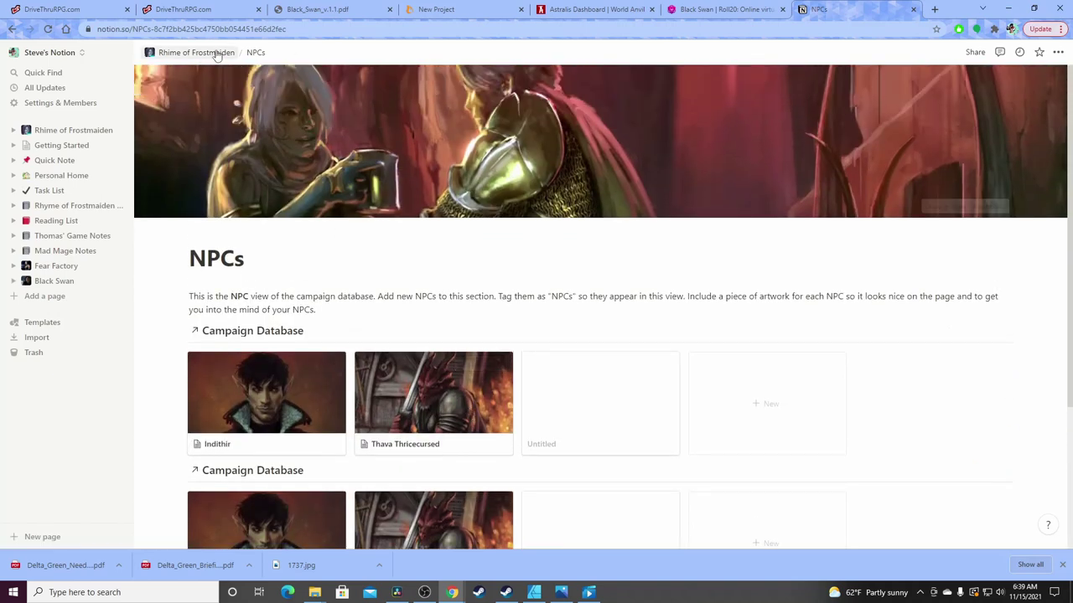
Return through the Rhime of Frostmaiden page to Villains and reopen the Thava Thricecursed card
{"action": "left_click", "coordinate": [211, 54]}
{"action": "scroll", "coordinate": [391, 309], "scroll_direction": "down", "scroll_amount": 4}
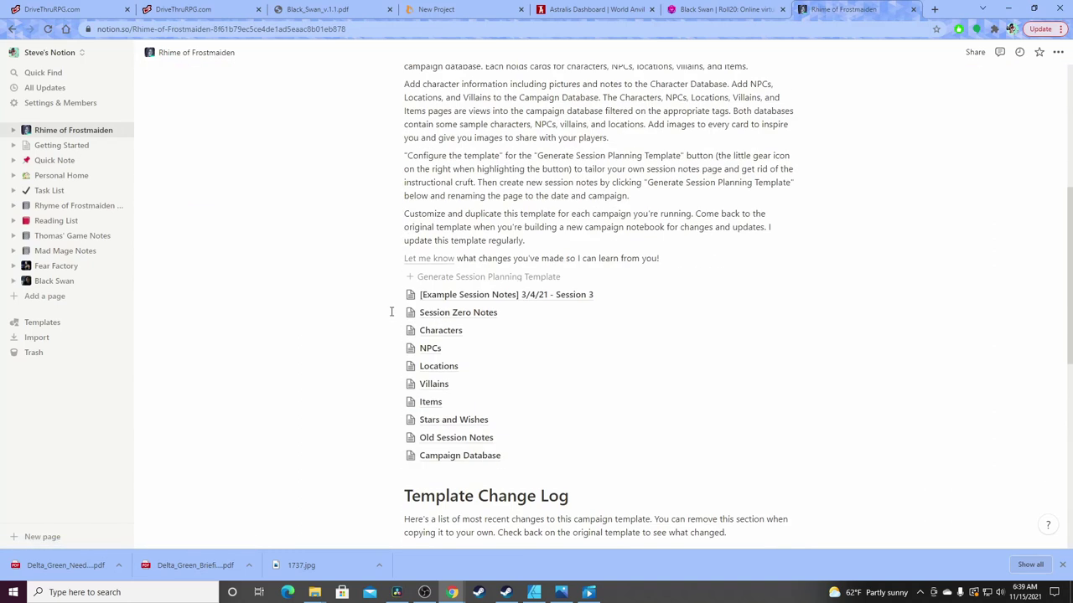
{"action": "left_click", "coordinate": [441, 391]}
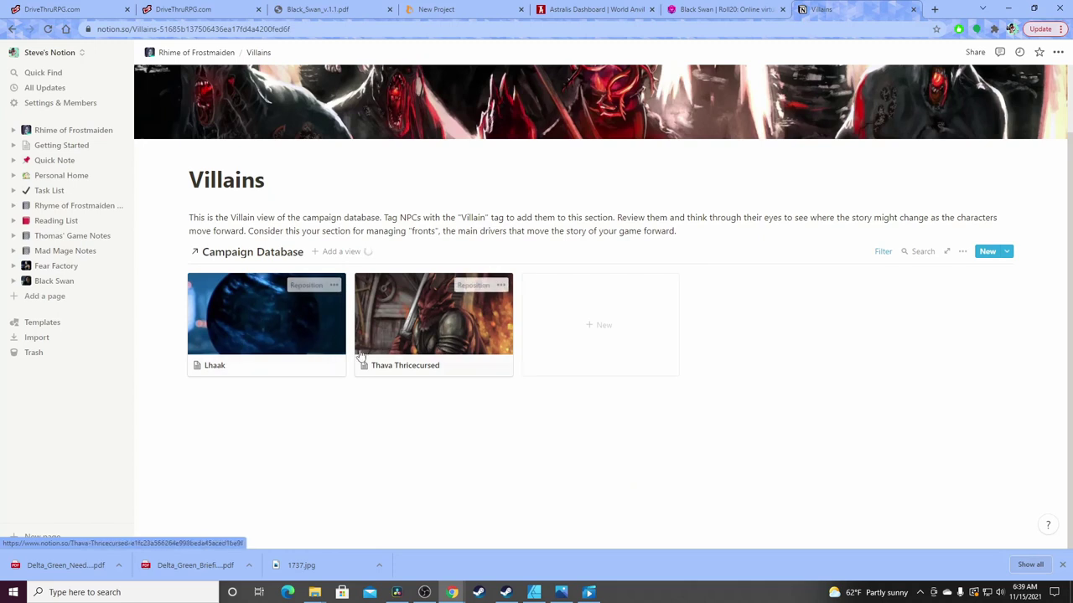
{"action": "left_click", "coordinate": [406, 341]}
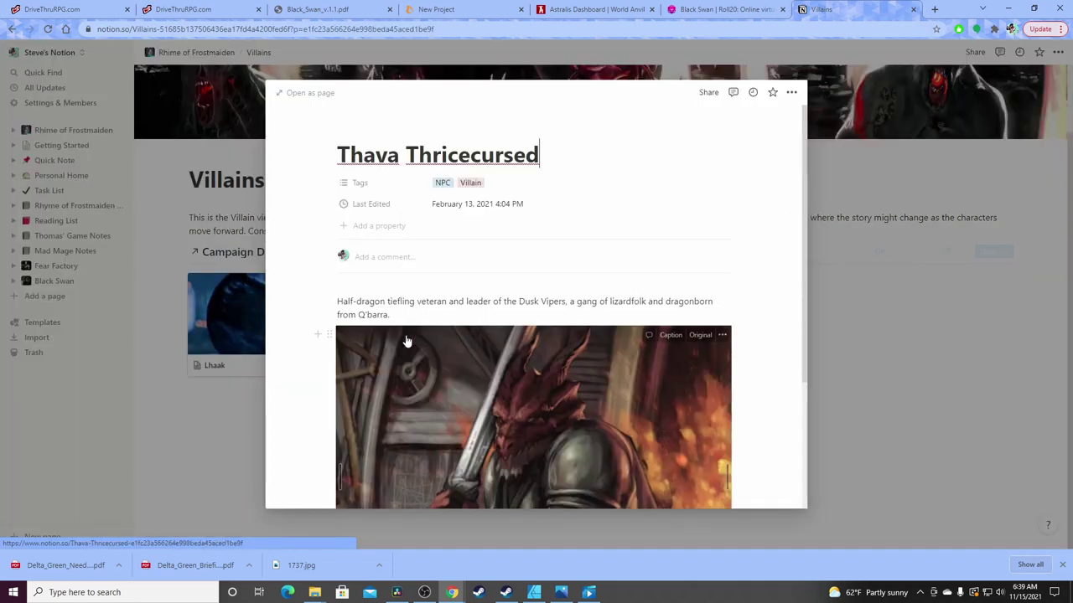
Try entering a new "lowlevel thug" tag on the Thava Thricecursed card, abandon the entry and close the card
{"action": "left_click", "coordinate": [528, 183]}
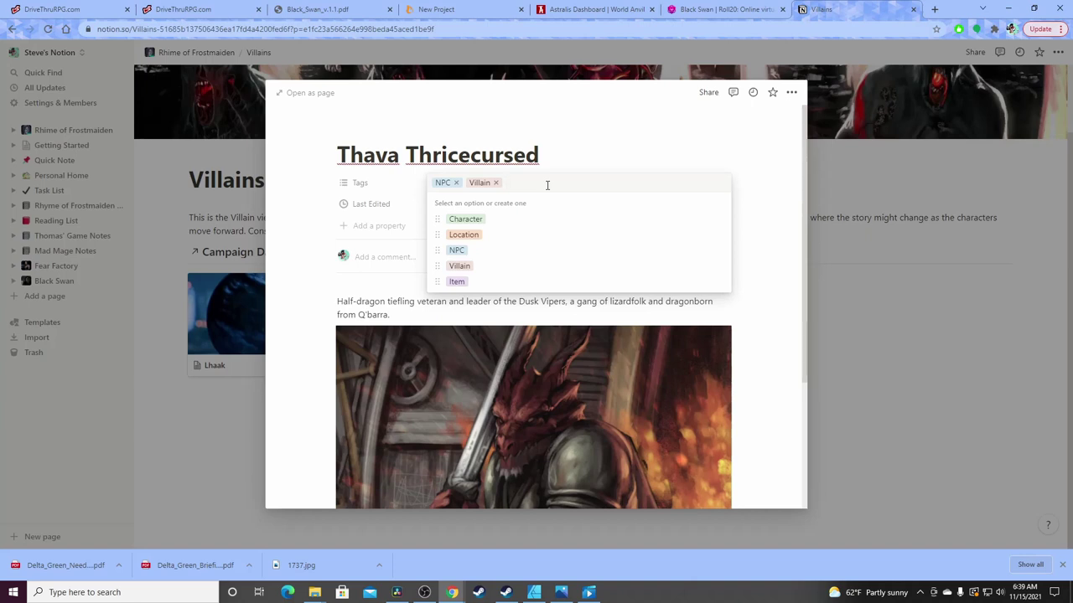
{"action": "type", "text": "lowlevel"}
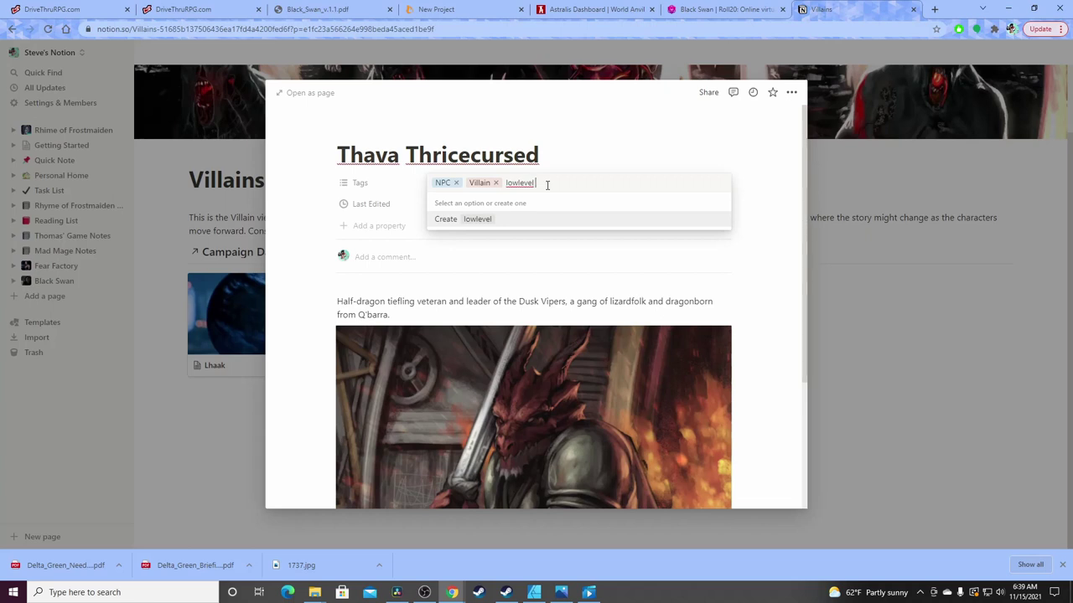
{"action": "type", "text": " thug"}
{"action": "key", "text": "BackSpace"}
{"action": "key", "text": "BackSpace"}
{"action": "key", "text": "BackSpace"}
{"action": "key", "text": "BackSpace"}
{"action": "key", "text": "BackSpace"}
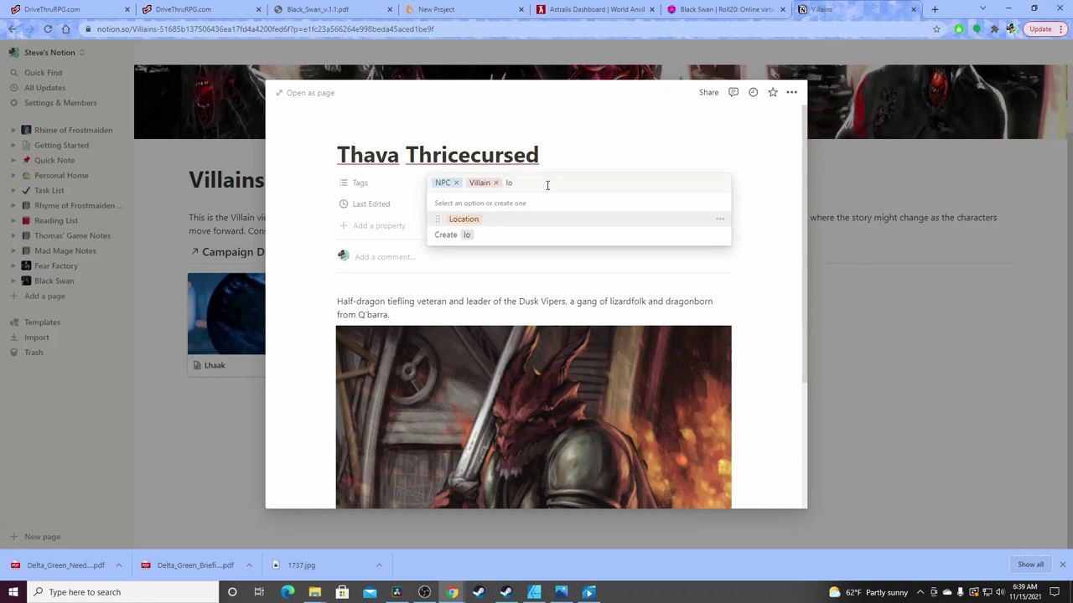
{"action": "left_click", "coordinate": [897, 328]}
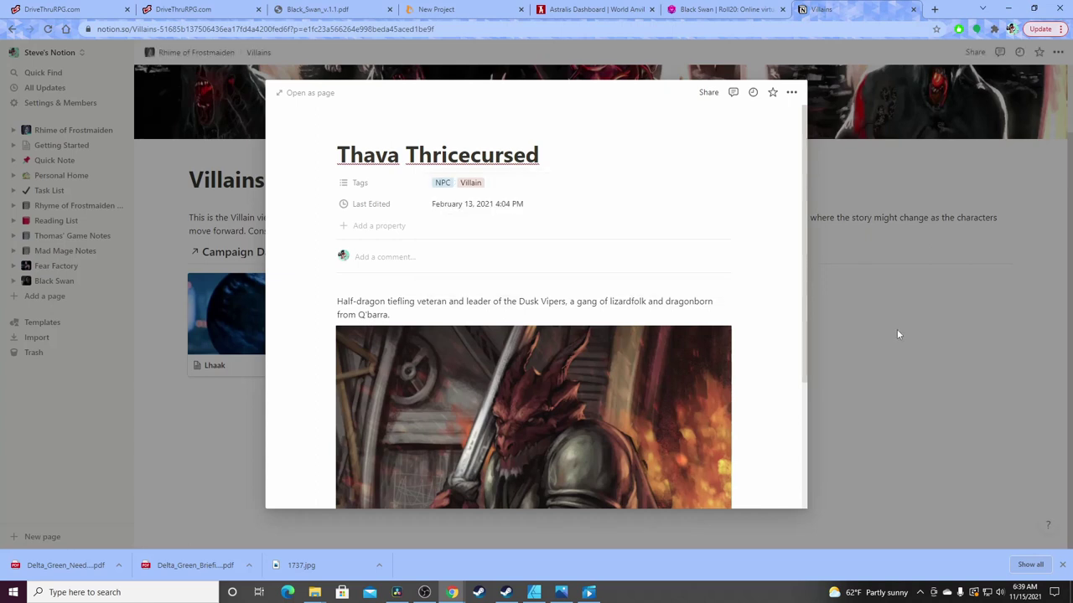
{"action": "left_click", "coordinate": [906, 269]}
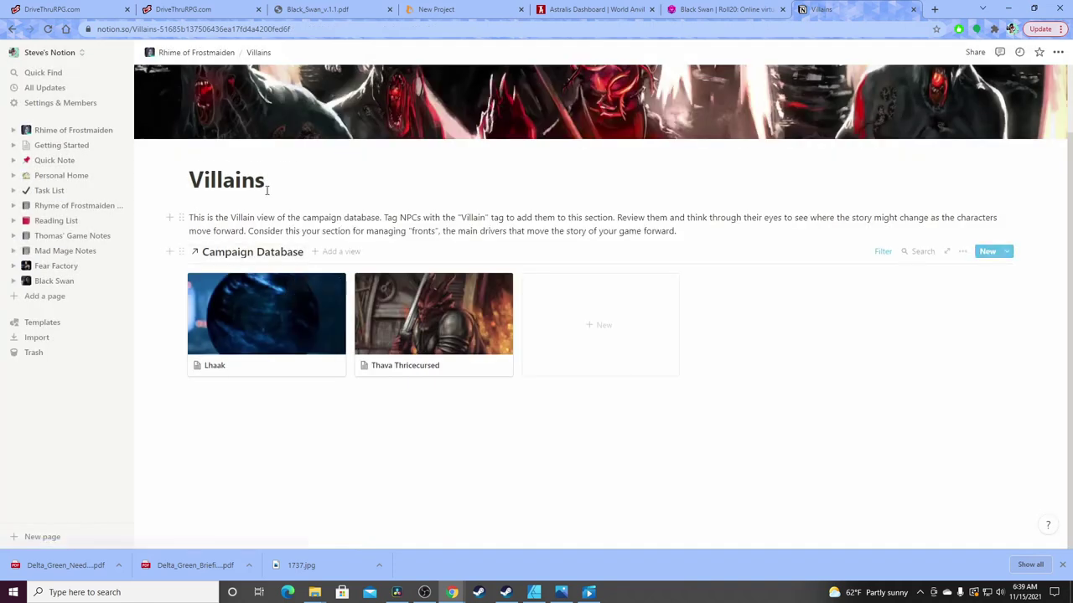
Return to the Rhime of Frostmaiden page and open Old Session Notes to read its archiving instructions
{"action": "scroll", "coordinate": [216, 235], "scroll_direction": "up", "scroll_amount": 1}
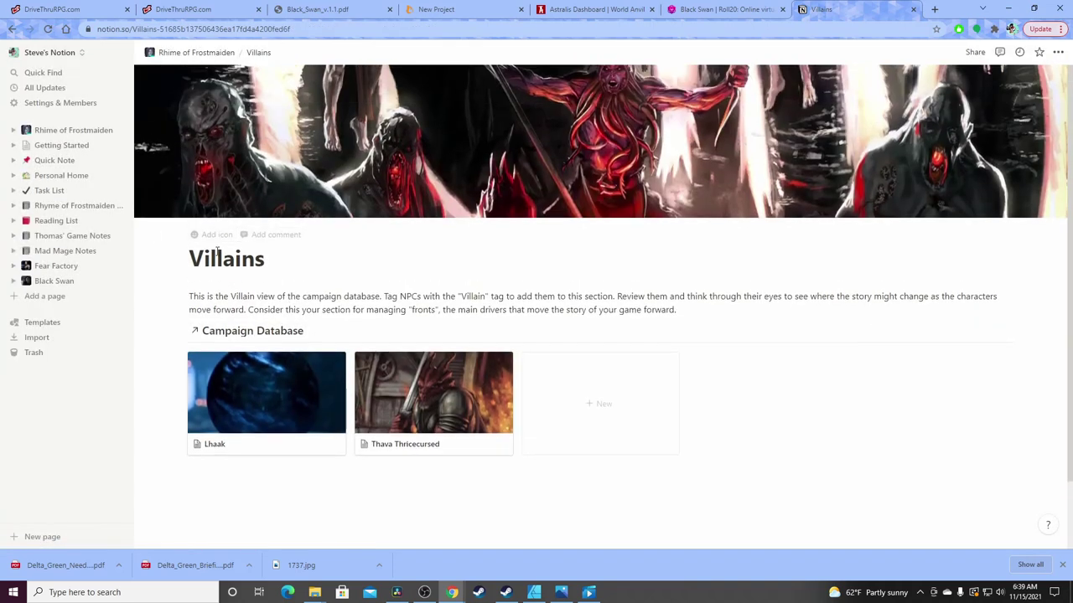
{"action": "left_click", "coordinate": [189, 52]}
{"action": "scroll", "coordinate": [344, 327], "scroll_direction": "down", "scroll_amount": 4}
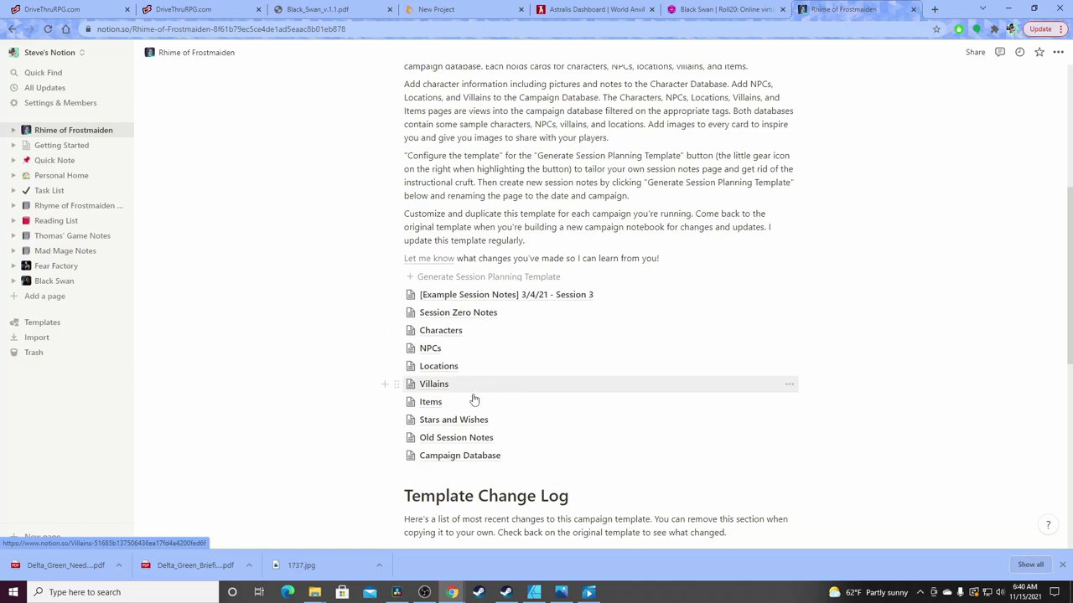
{"action": "left_click", "coordinate": [481, 439]}
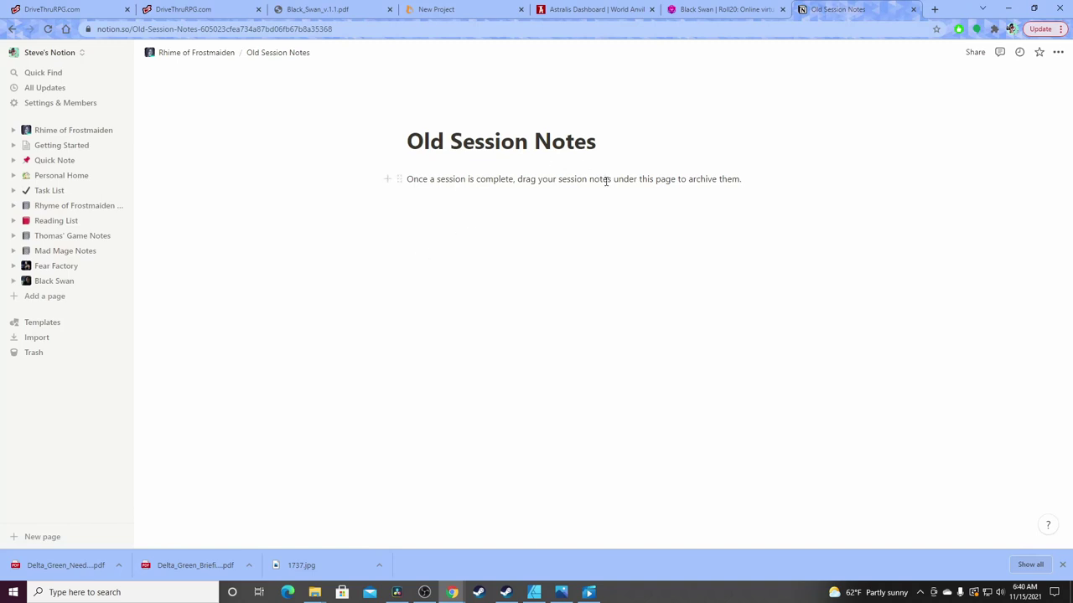
Go back to the campaign page, open the example notes for Session 3 and examine the Scenes and Secret and Clues sections
{"action": "left_click", "coordinate": [210, 54]}
{"action": "scroll", "coordinate": [382, 334], "scroll_direction": "down", "scroll_amount": 2}
{"action": "scroll", "coordinate": [381, 334], "scroll_direction": "down", "scroll_amount": 3}
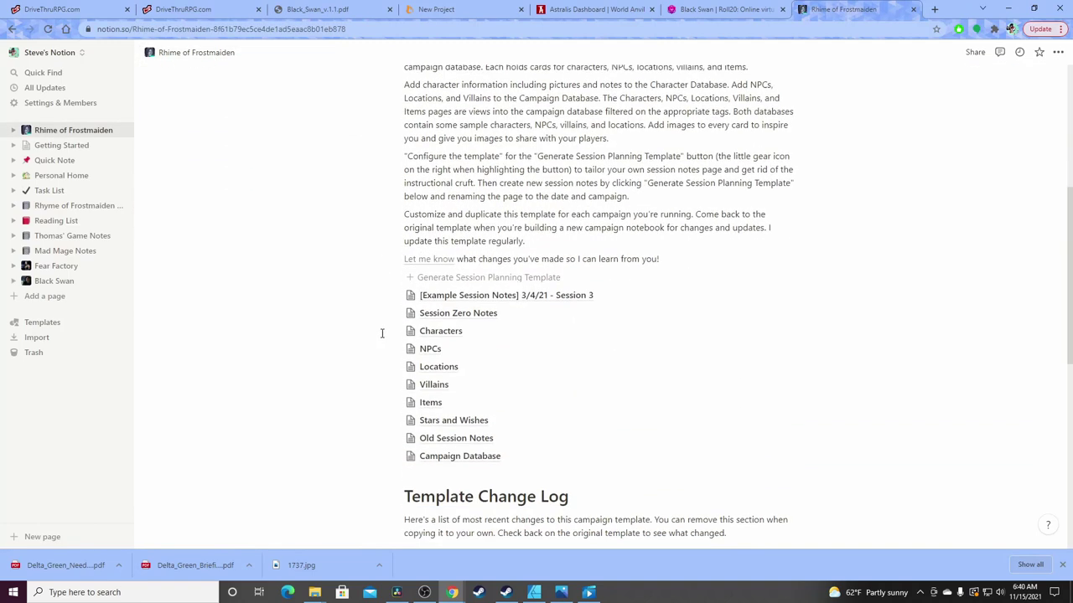
{"action": "left_click", "coordinate": [484, 297]}
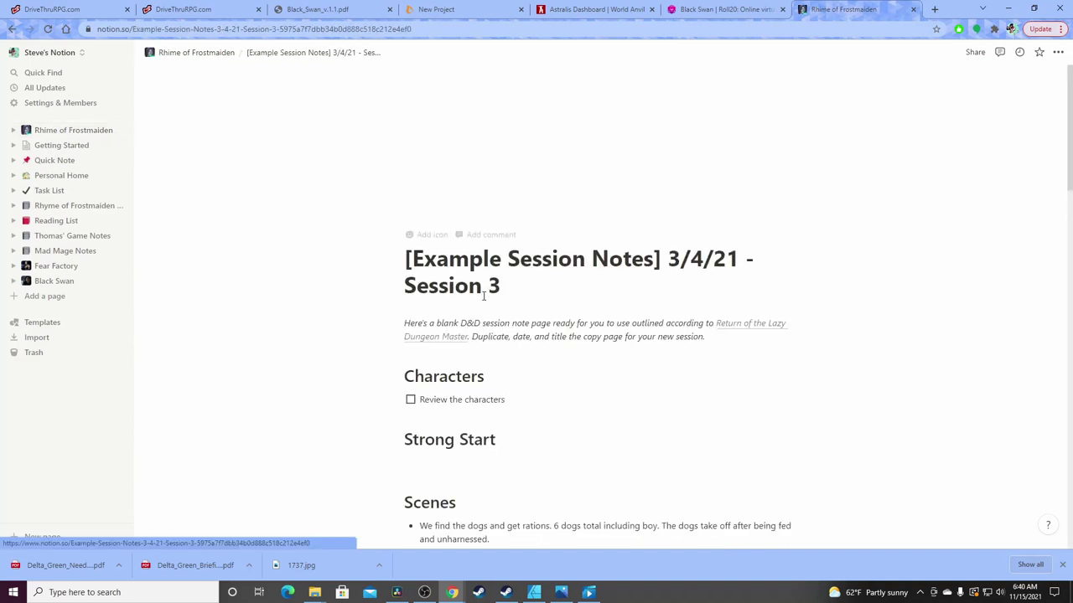
{"action": "scroll", "coordinate": [364, 310], "scroll_direction": "down", "scroll_amount": 2}
{"action": "scroll", "coordinate": [374, 313], "scroll_direction": "down", "scroll_amount": 2}
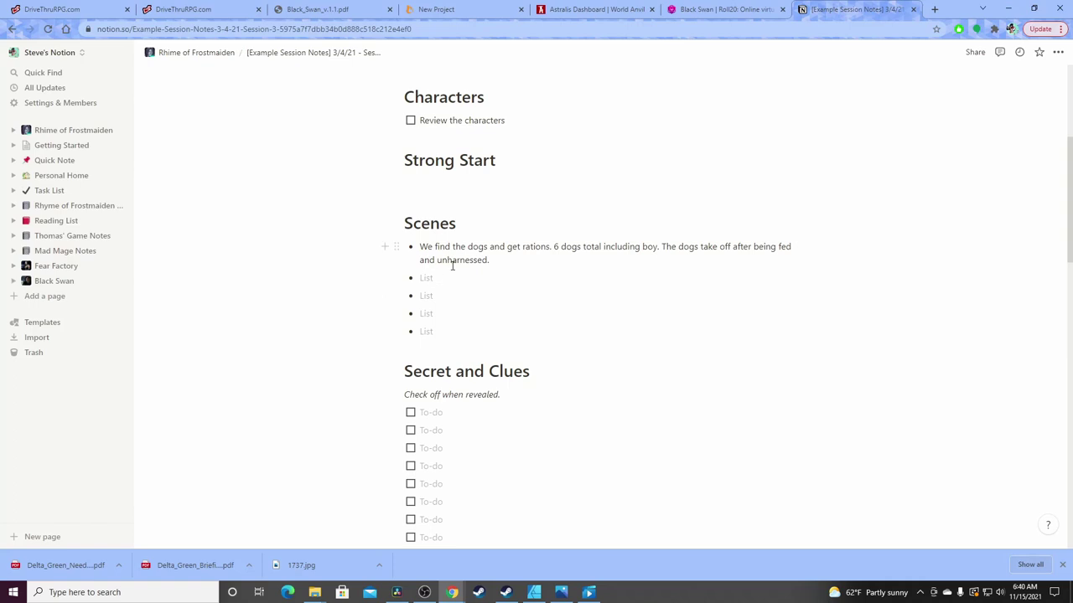
{"action": "scroll", "coordinate": [479, 347], "scroll_direction": "down", "scroll_amount": 2}
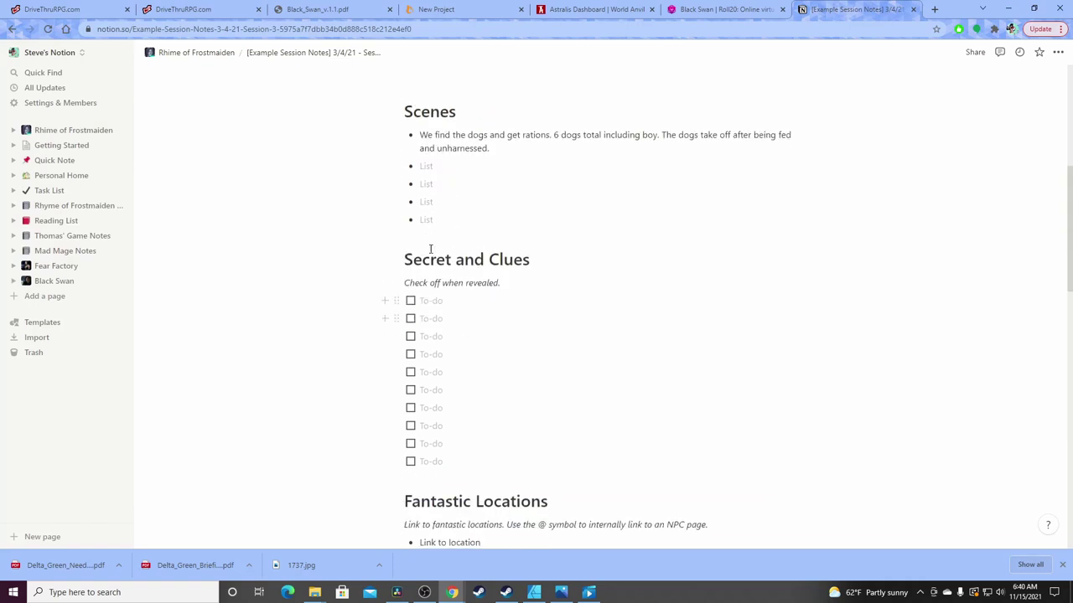
{"action": "scroll", "coordinate": [456, 178], "scroll_direction": "up", "scroll_amount": 1}
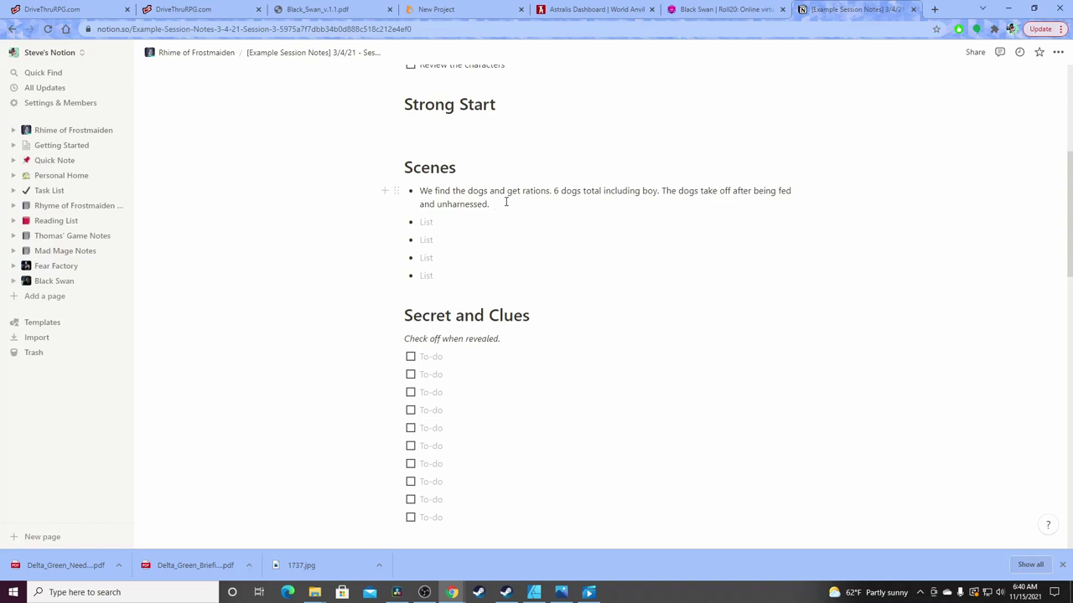
Check off the first five to-dos under Secret and Clues in the example Session 3 notes
{"action": "scroll", "coordinate": [515, 226], "scroll_direction": "up", "scroll_amount": 4}
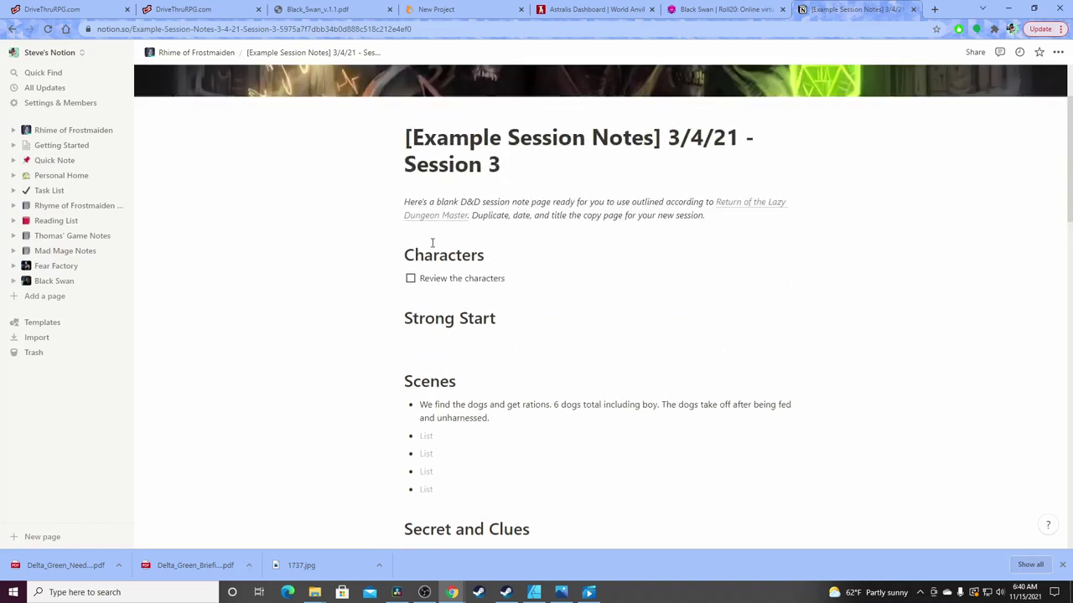
{"action": "scroll", "coordinate": [343, 251], "scroll_direction": "down", "scroll_amount": 1}
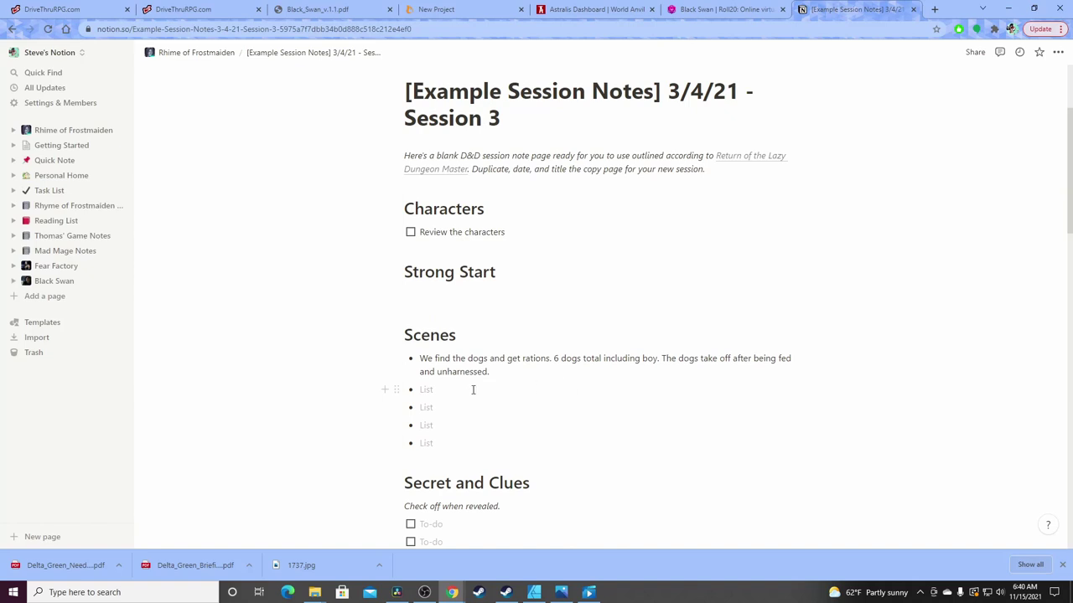
{"action": "scroll", "coordinate": [251, 376], "scroll_direction": "down", "scroll_amount": 5}
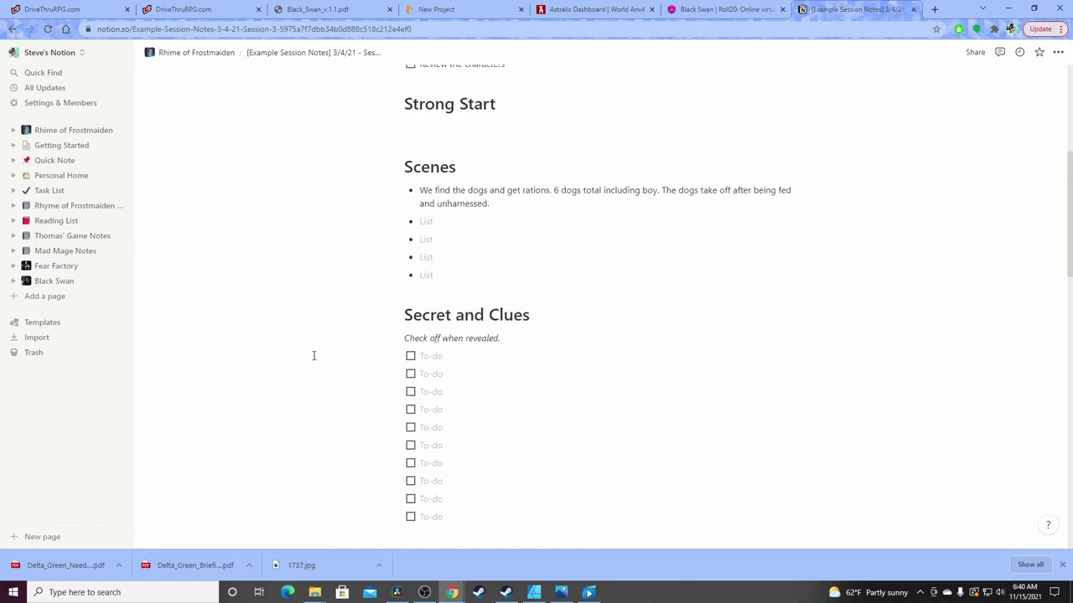
{"action": "left_click", "coordinate": [411, 245]}
{"action": "left_click", "coordinate": [411, 262]}
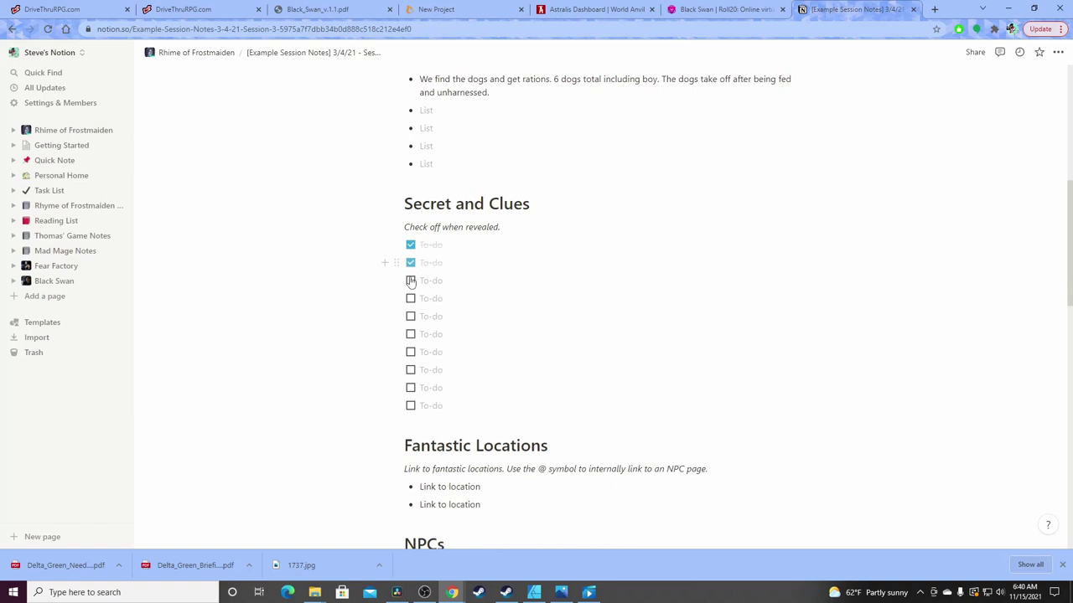
{"action": "left_click", "coordinate": [410, 280]}
{"action": "left_click", "coordinate": [410, 299]}
{"action": "left_click", "coordinate": [411, 317]}
Uncheck the five marked to-dos under Secret and Clues
{"action": "left_click", "coordinate": [411, 315]}
{"action": "left_click", "coordinate": [410, 298]}
{"action": "left_click", "coordinate": [410, 279]}
{"action": "left_click", "coordinate": [410, 263]}
{"action": "left_click", "coordinate": [411, 245]}
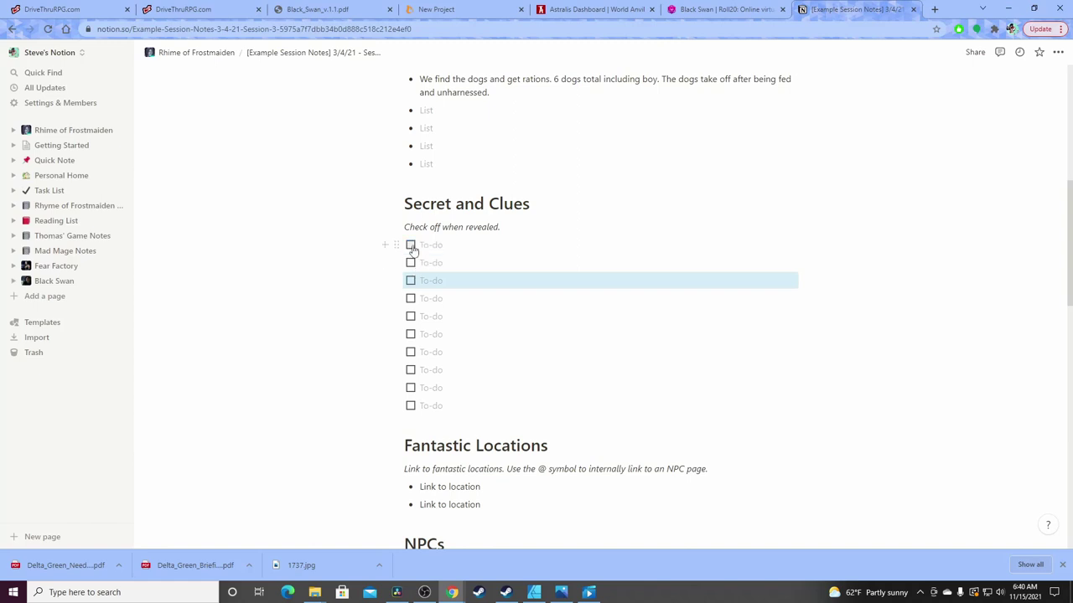
Examine the Fantastic Locations, NPCs, Monsters, Treasure, Scratchpad and Session Notes sections of the example Session 3 notes
{"action": "scroll", "coordinate": [323, 307], "scroll_direction": "down", "scroll_amount": 3}
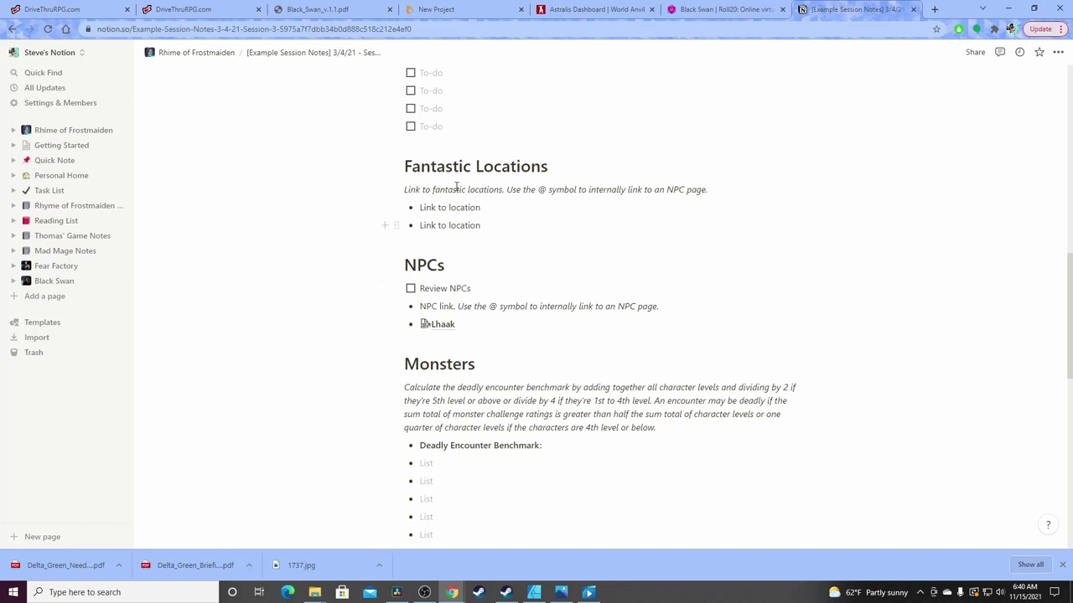
{"action": "scroll", "coordinate": [477, 308], "scroll_direction": "down", "scroll_amount": 2}
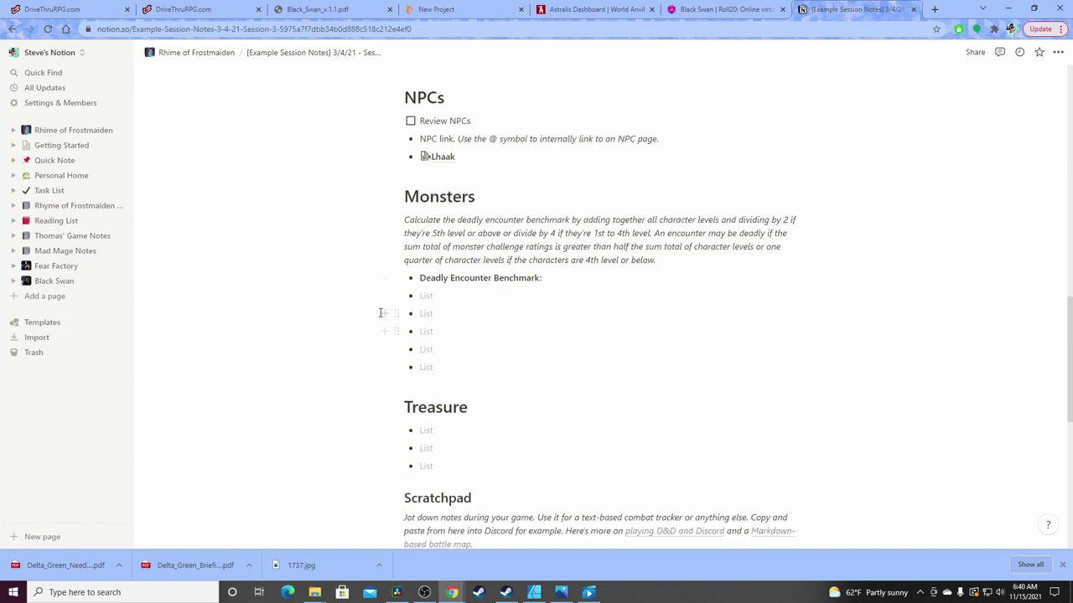
{"action": "scroll", "coordinate": [470, 299], "scroll_direction": "down", "scroll_amount": 4}
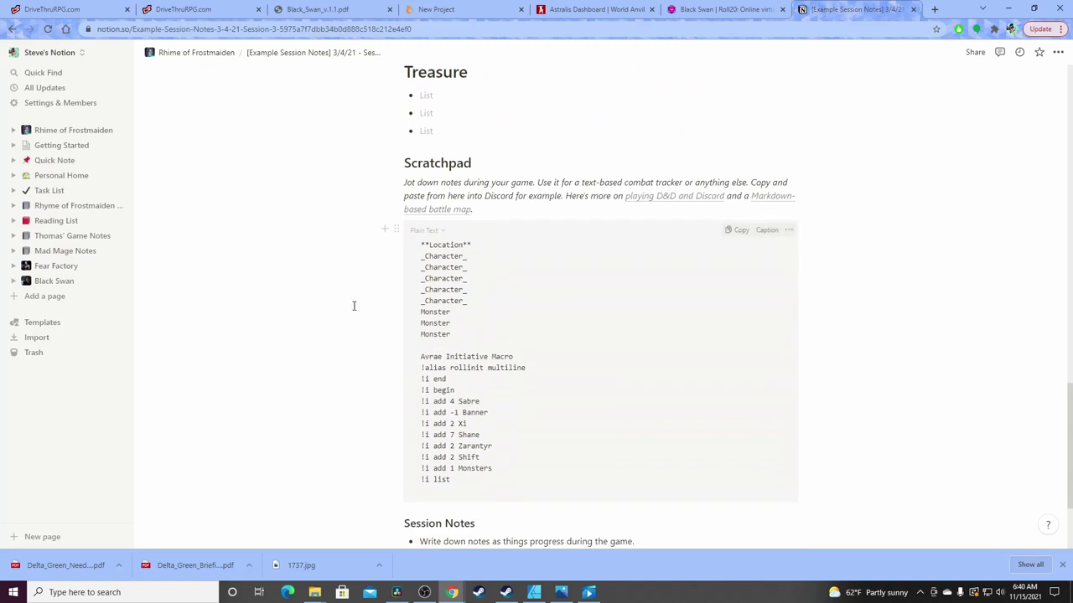
{"action": "scroll", "coordinate": [360, 306], "scroll_direction": "up", "scroll_amount": 1}
{"action": "scroll", "coordinate": [360, 306], "scroll_direction": "up", "scroll_amount": 3}
{"action": "scroll", "coordinate": [332, 326], "scroll_direction": "down", "scroll_amount": 3}
{"action": "scroll", "coordinate": [530, 387], "scroll_direction": "down", "scroll_amount": 1}
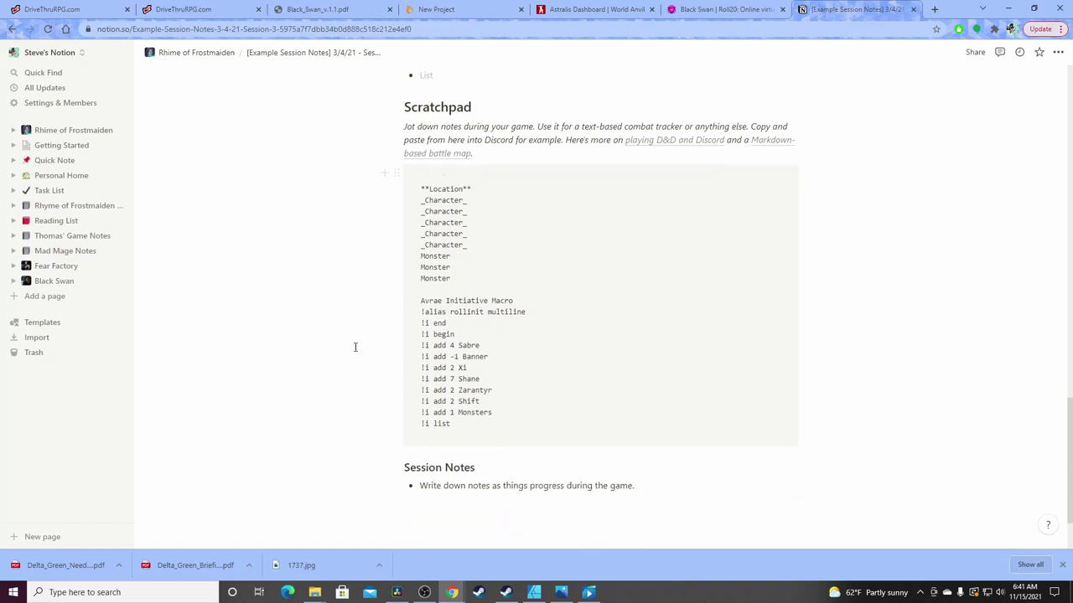
{"action": "scroll", "coordinate": [362, 397], "scroll_direction": "down", "scroll_amount": 2}
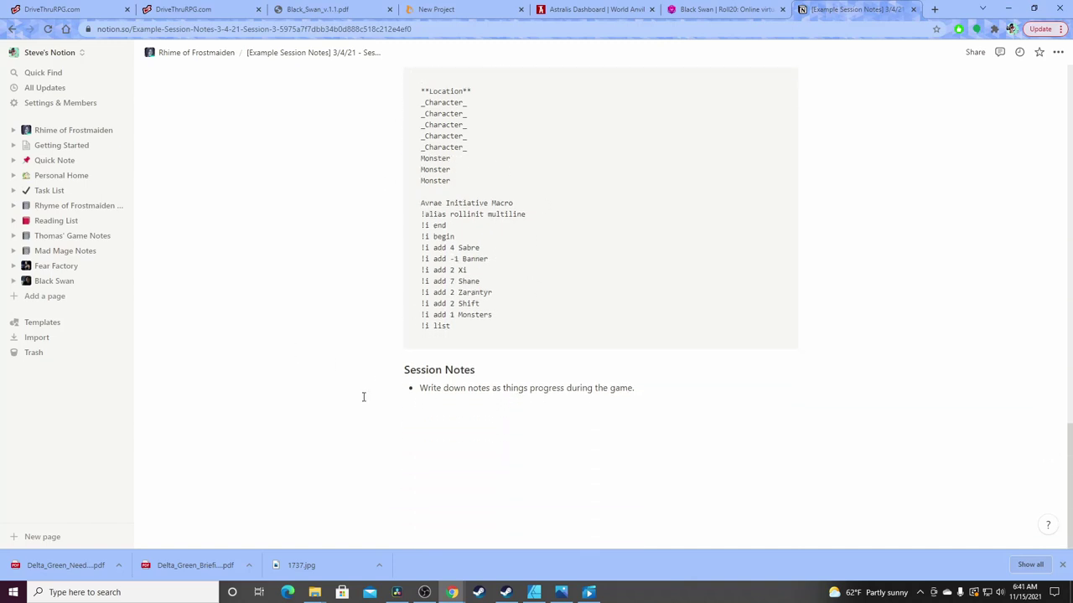
{"action": "scroll", "coordinate": [331, 376], "scroll_direction": "up", "scroll_amount": 1}
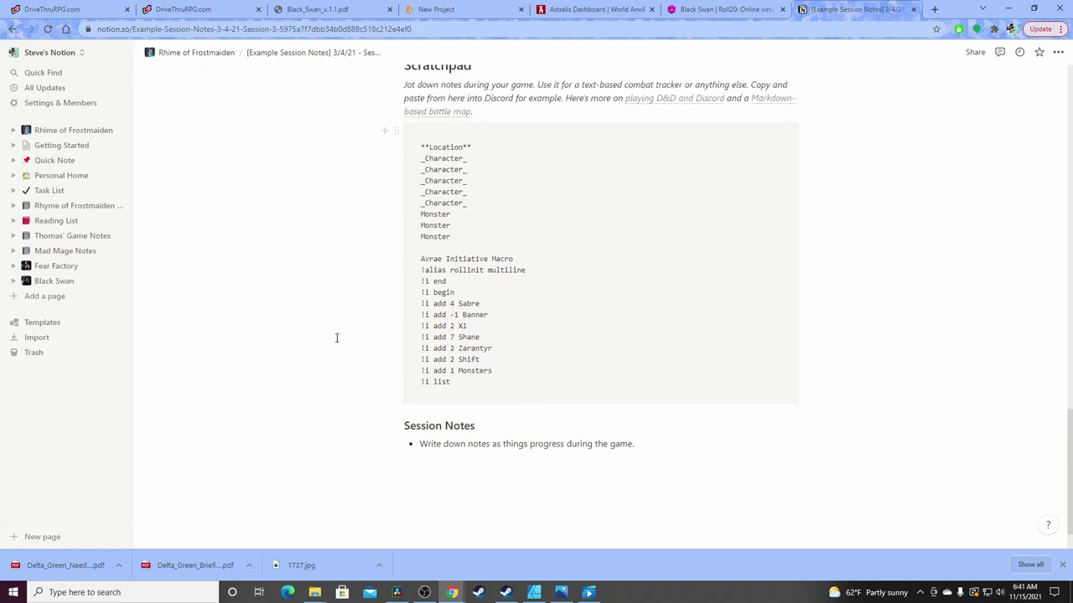
{"action": "scroll", "coordinate": [333, 341], "scroll_direction": "up", "scroll_amount": 15}
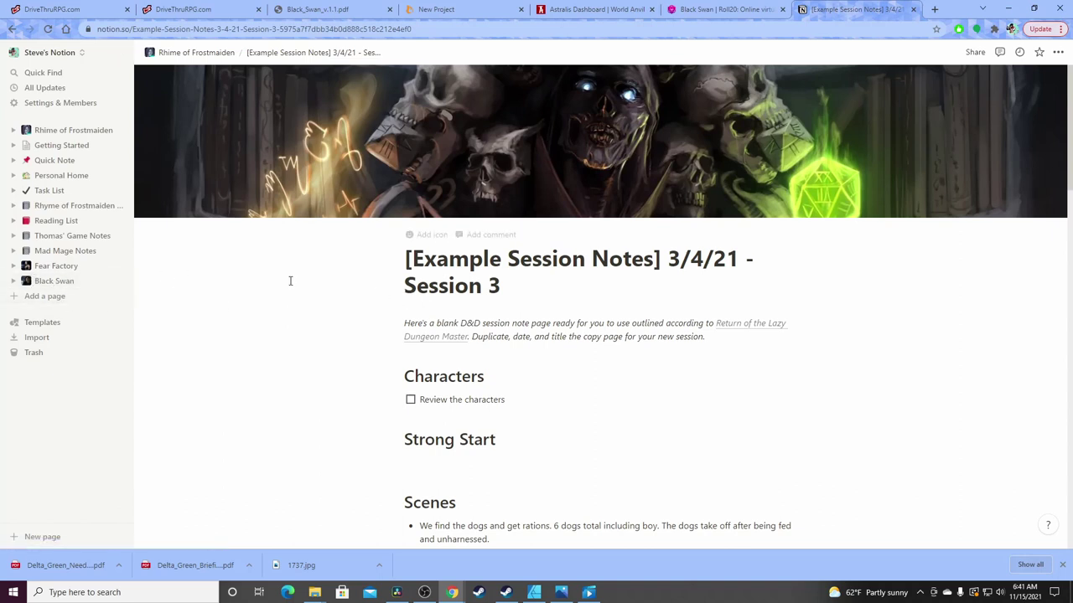
Open the Black Swan campaign page in Notion and bring up the Black_Swan_v.1.1.pdf module
{"action": "left_click", "coordinate": [65, 283]}
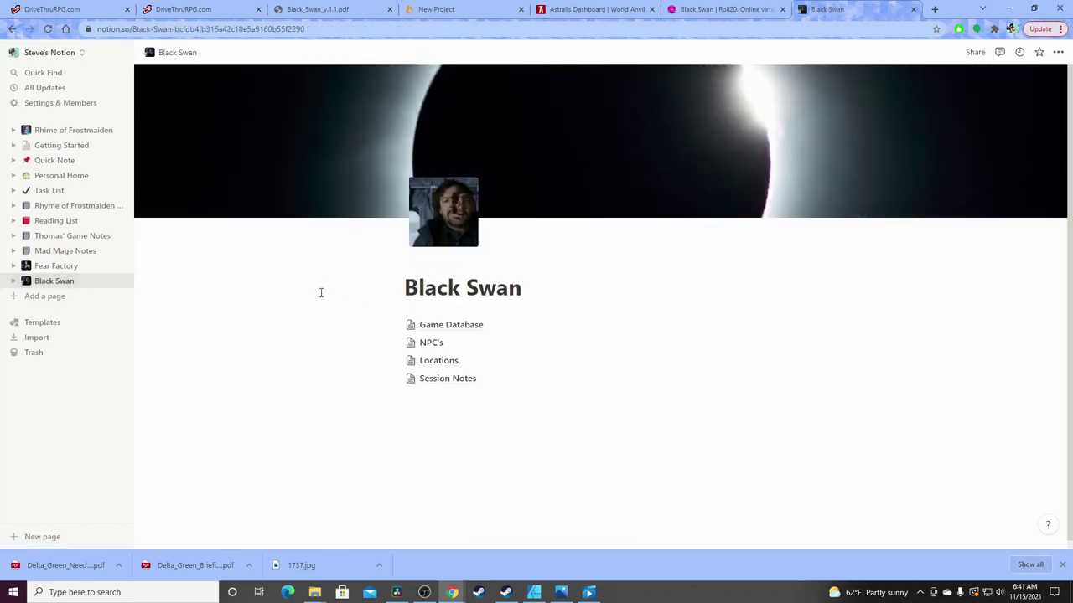
{"action": "left_click", "coordinate": [333, 11]}
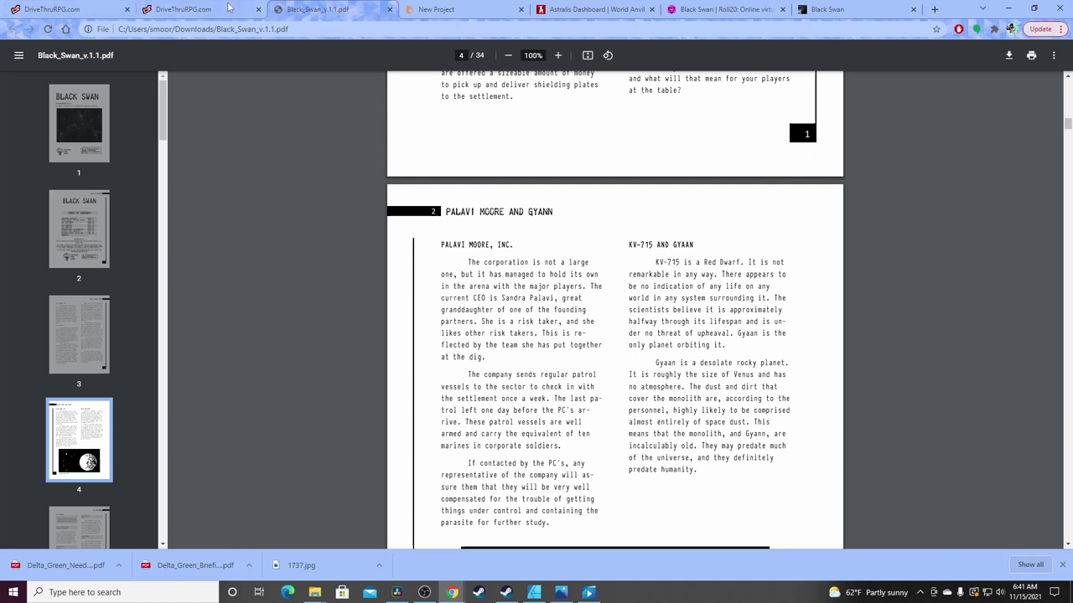
Switch to the DriveThruRPG library and open the Black Swan - An Adventure for Mothership product page to view its description
{"action": "left_click", "coordinate": [179, 8]}
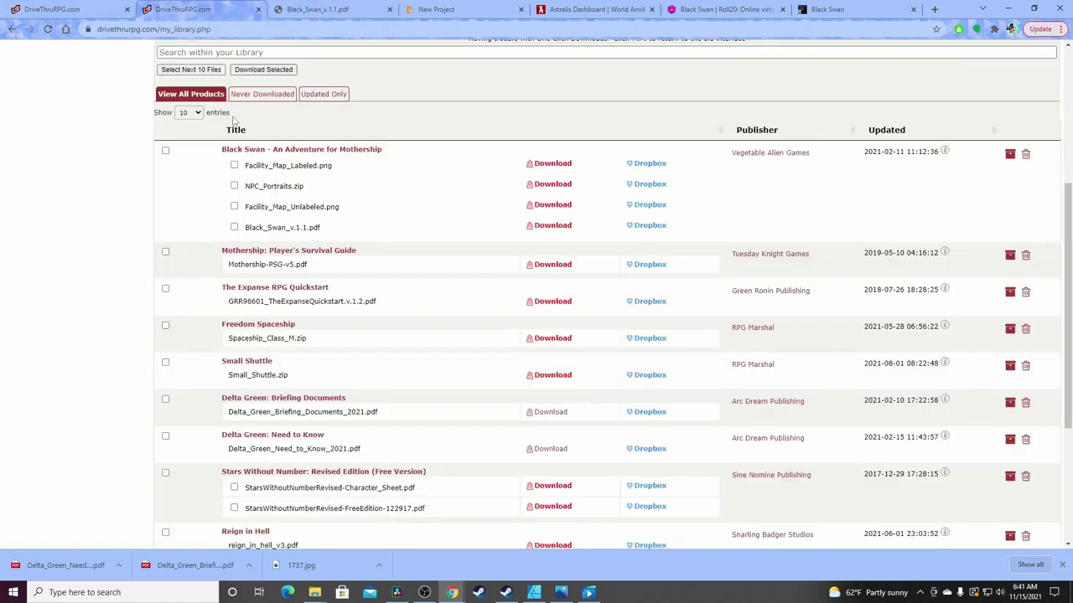
{"action": "scroll", "coordinate": [114, 233], "scroll_direction": "up", "scroll_amount": 3}
{"action": "scroll", "coordinate": [113, 233], "scroll_direction": "up", "scroll_amount": 1}
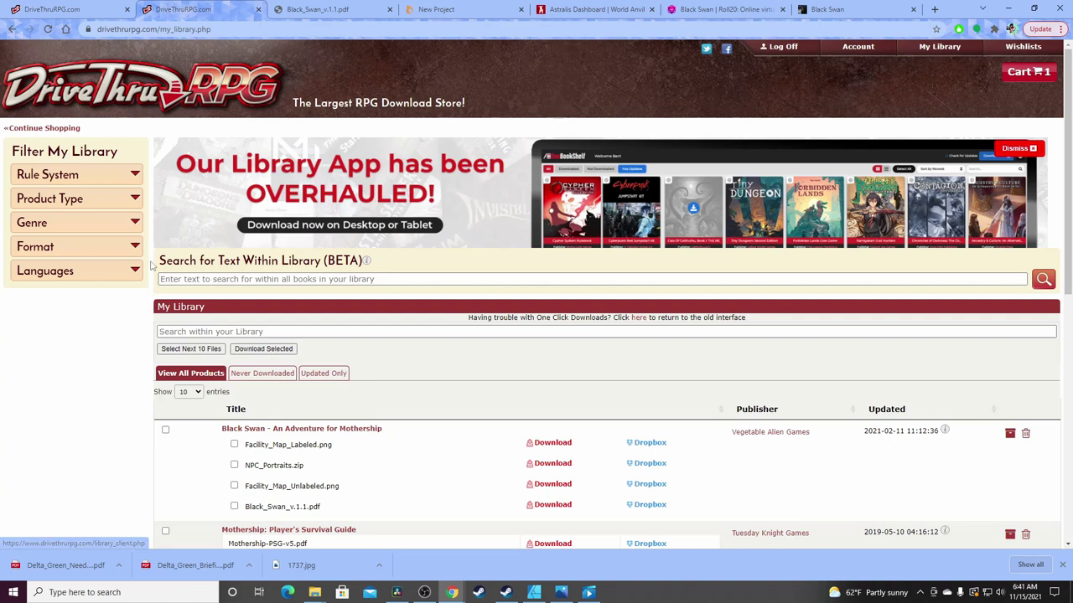
{"action": "scroll", "coordinate": [270, 224], "scroll_direction": "down", "scroll_amount": 1}
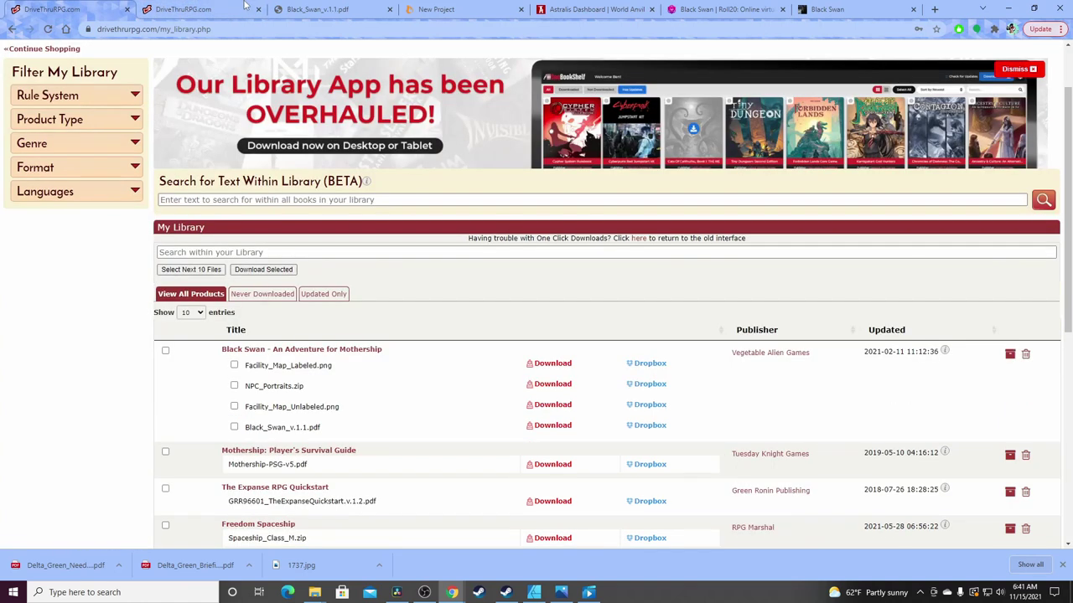
{"action": "left_click", "coordinate": [216, 12]}
{"action": "scroll", "coordinate": [221, 287], "scroll_direction": "down", "scroll_amount": 2}
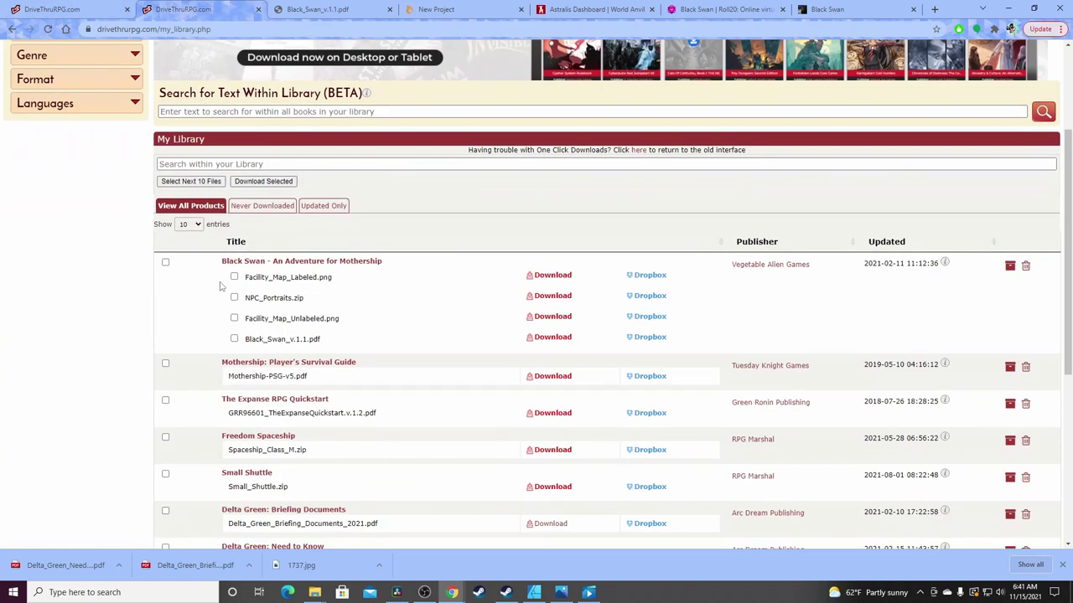
{"action": "left_click", "coordinate": [282, 261]}
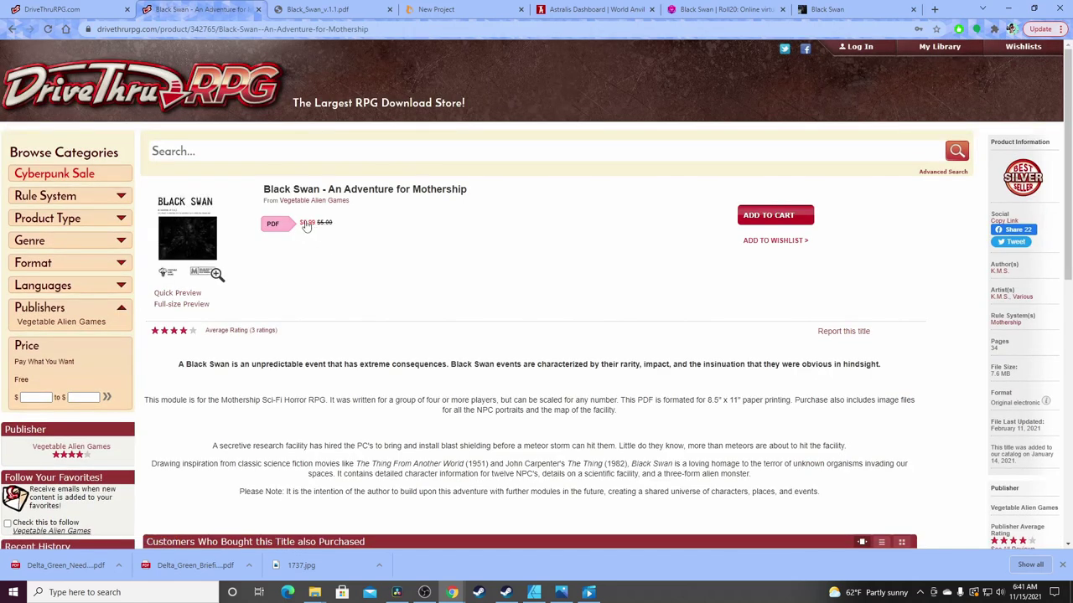
{"action": "scroll", "coordinate": [332, 281], "scroll_direction": "down", "scroll_amount": 1}
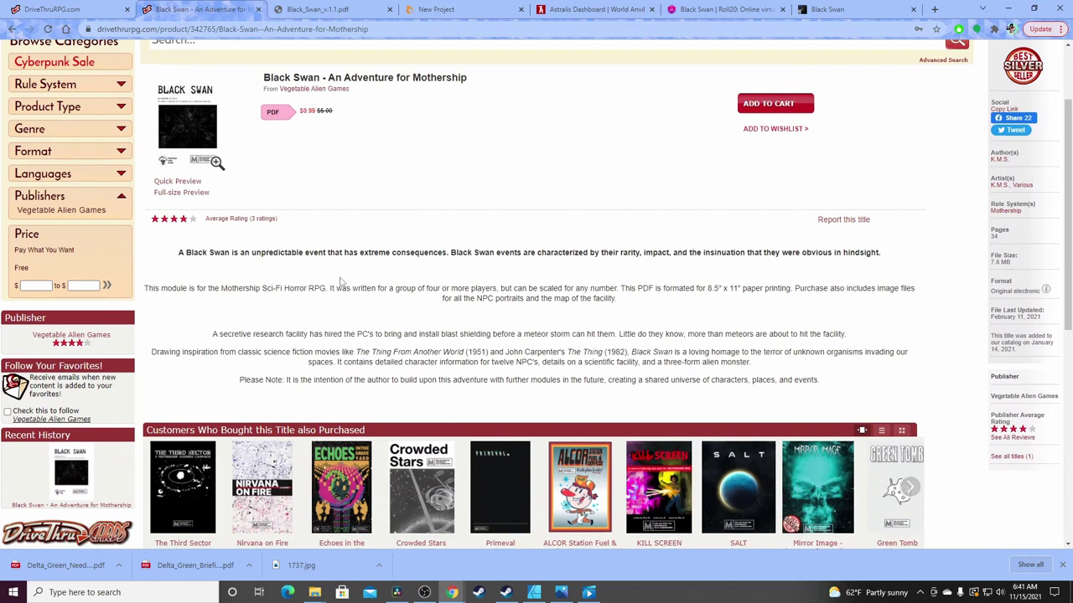
Return to the Black Swan PDF and look over the Palavi Moore and Gyann page and the Table of Contents
{"action": "left_click", "coordinate": [324, 12]}
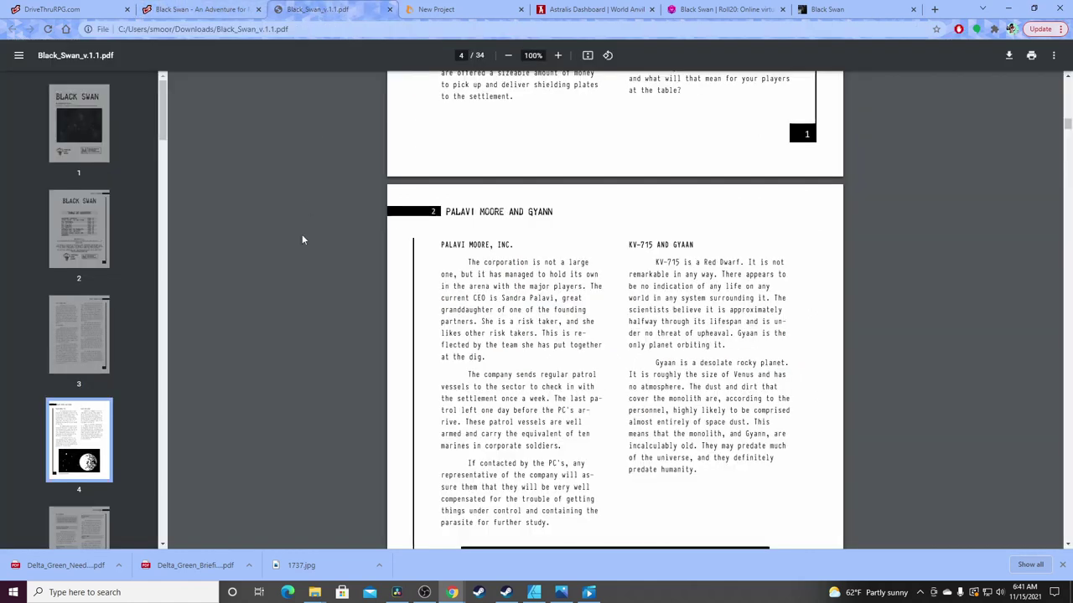
{"action": "scroll", "coordinate": [484, 274], "scroll_direction": "down", "scroll_amount": 1}
{"action": "scroll", "coordinate": [578, 225], "scroll_direction": "down", "scroll_amount": 2}
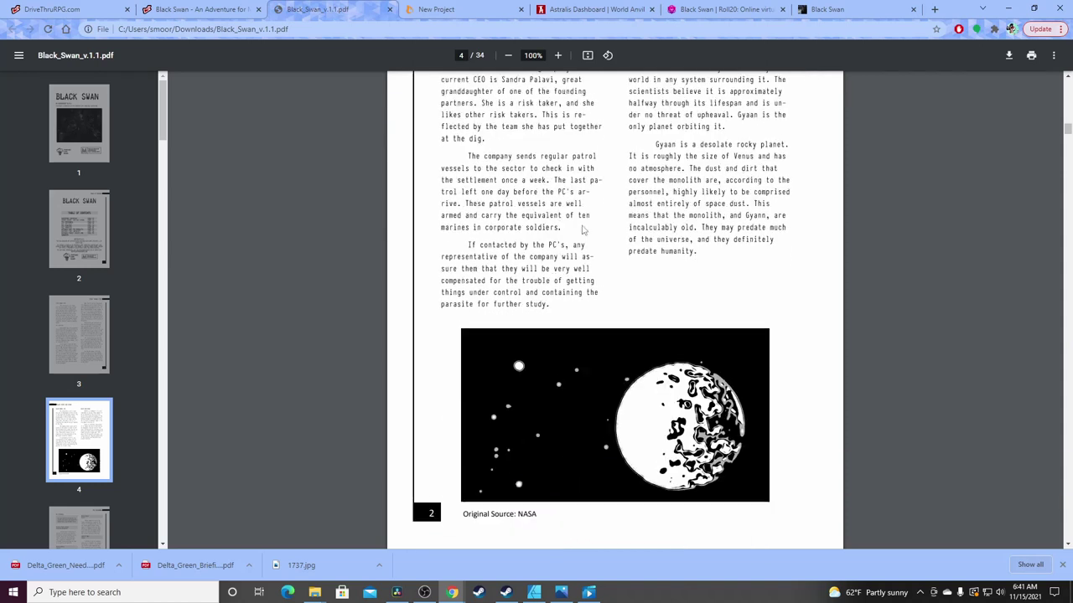
{"action": "scroll", "coordinate": [568, 215], "scroll_direction": "up", "scroll_amount": 2}
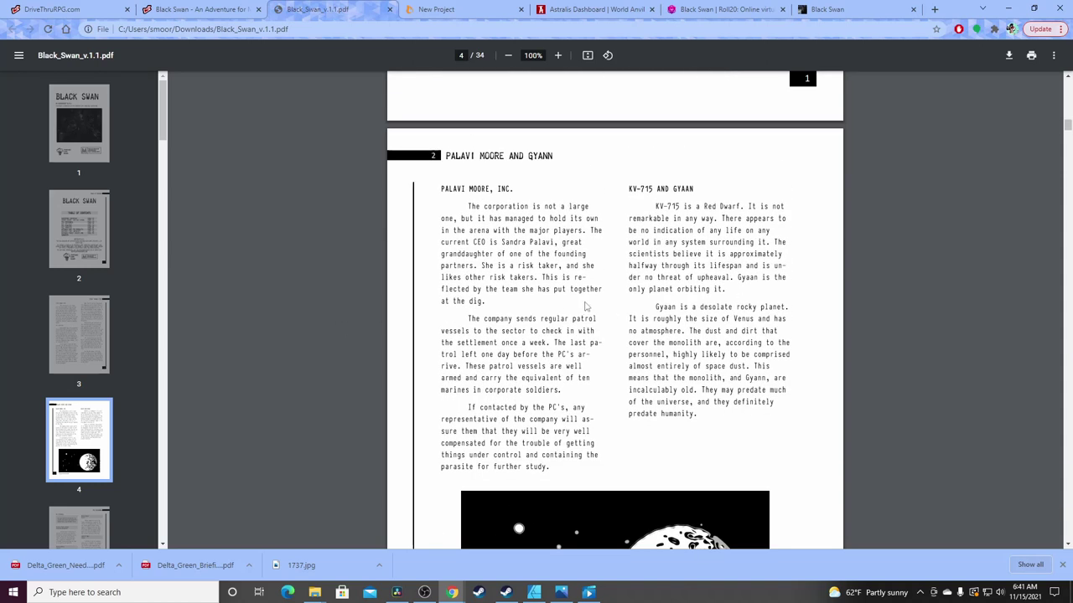
{"action": "left_click", "coordinate": [79, 228]}
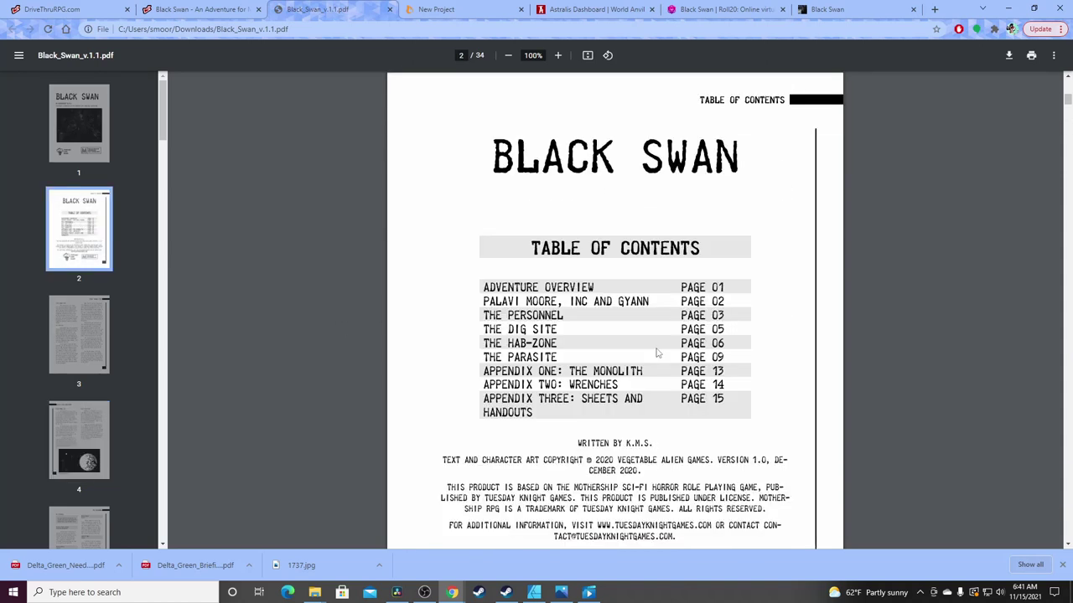
{"action": "scroll", "coordinate": [599, 344], "scroll_direction": "down", "scroll_amount": 1}
{"action": "scroll", "coordinate": [588, 338], "scroll_direction": "down", "scroll_amount": 1}
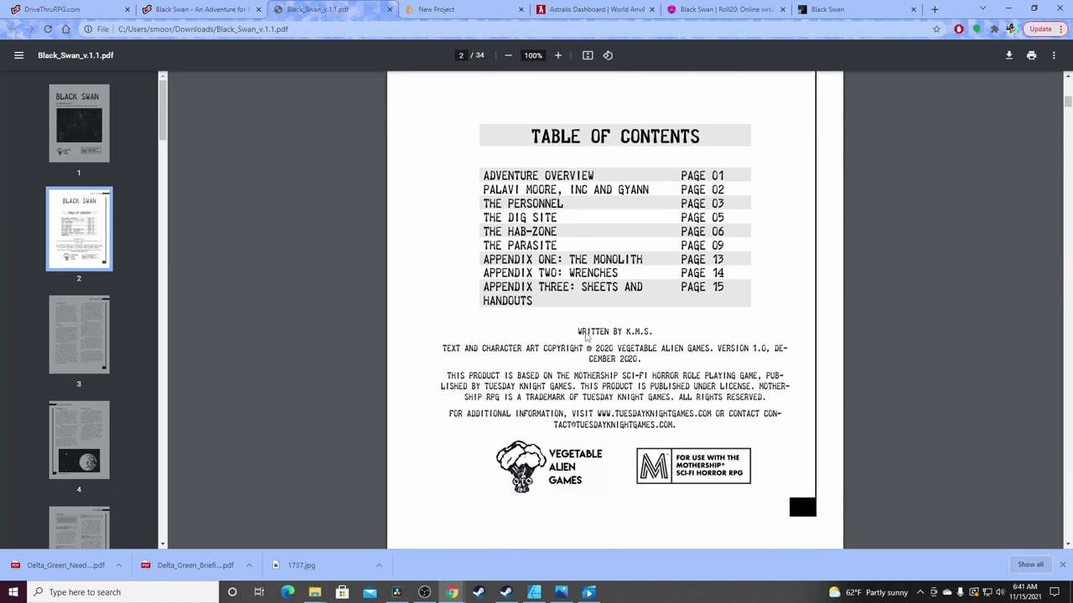
{"action": "scroll", "coordinate": [507, 323], "scroll_direction": "down", "scroll_amount": 1}
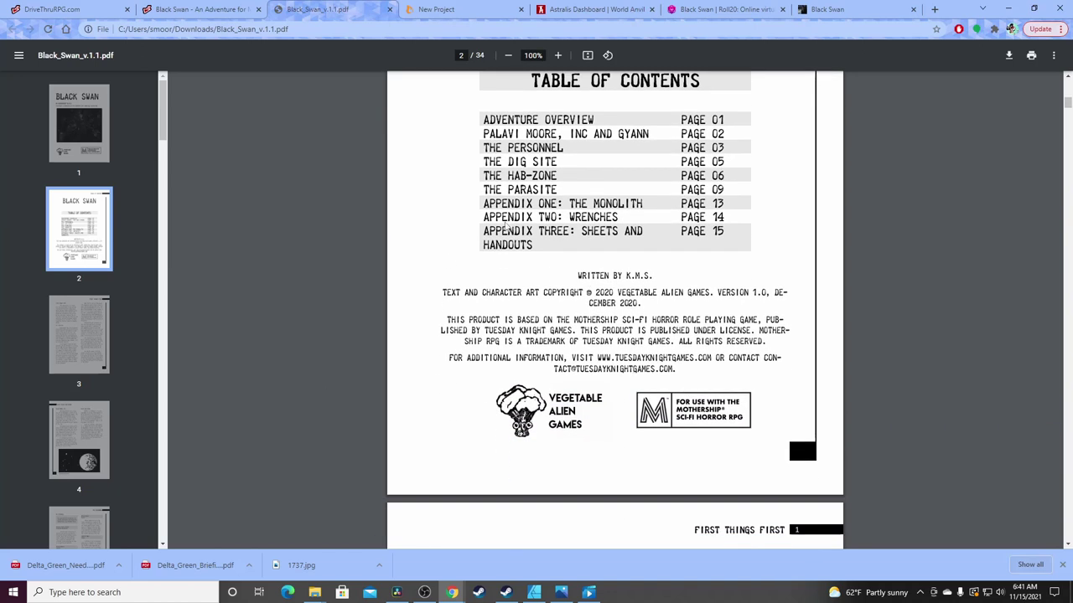
{"action": "left_click", "coordinate": [87, 340]}
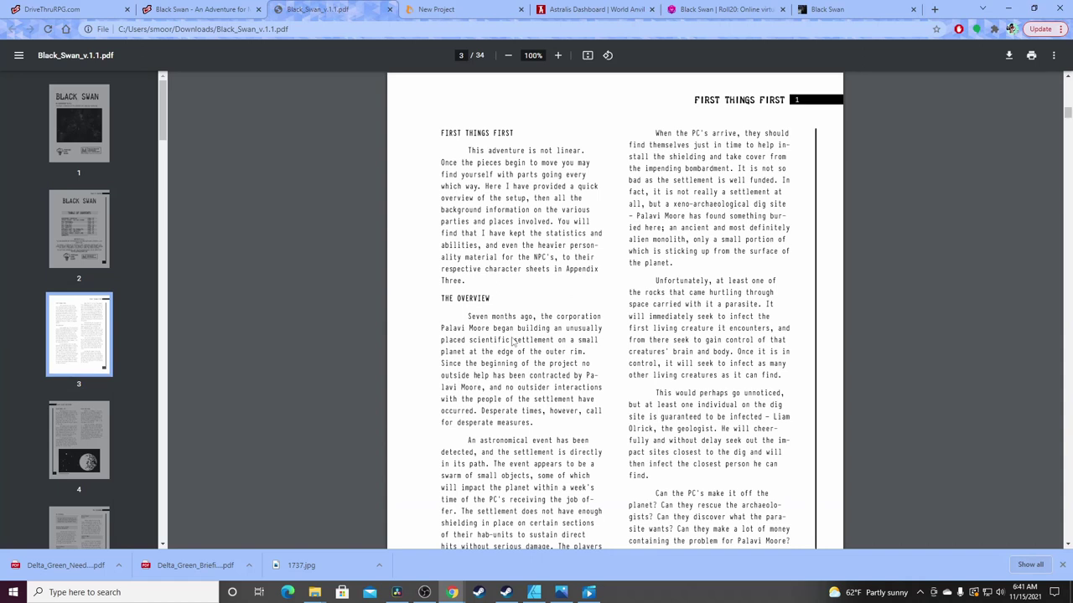
{"action": "scroll", "coordinate": [512, 342], "scroll_direction": "down", "scroll_amount": 4}
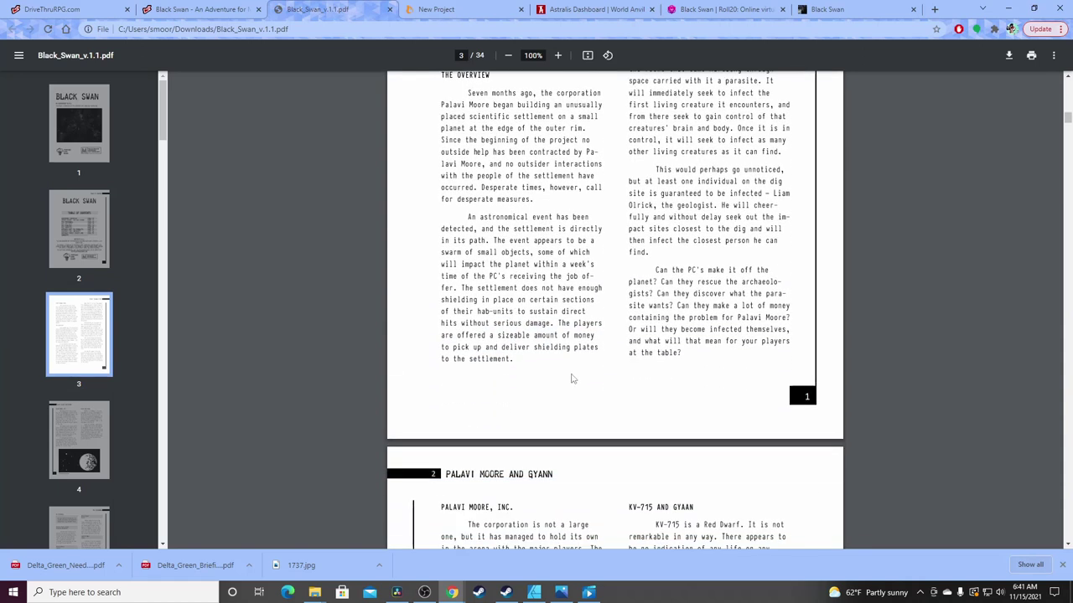
{"action": "scroll", "coordinate": [573, 379], "scroll_direction": "down", "scroll_amount": 7}
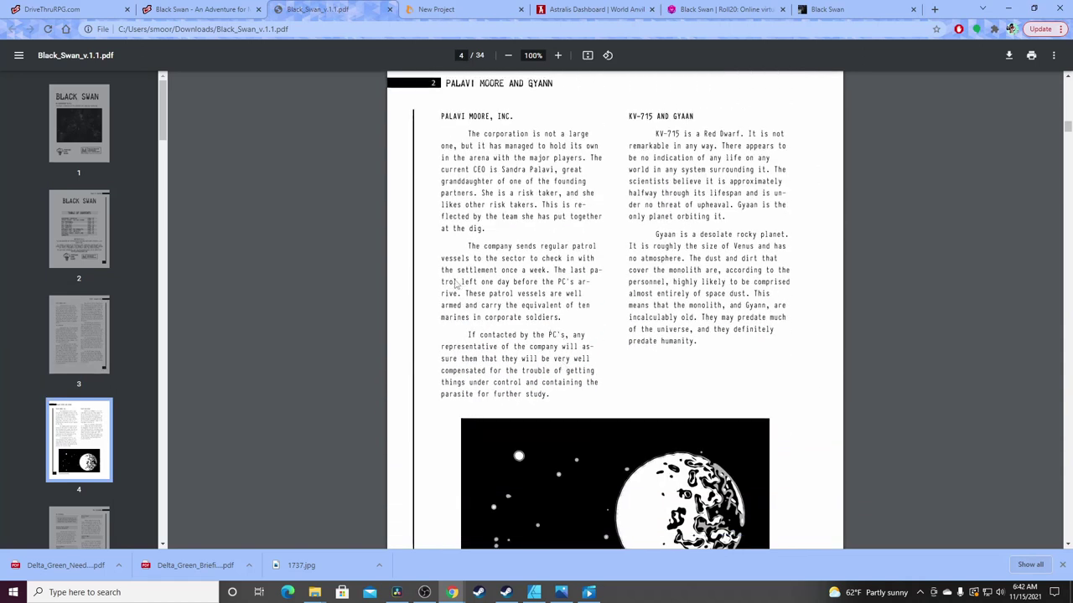
{"action": "scroll", "coordinate": [455, 284], "scroll_direction": "down", "scroll_amount": 2}
{"action": "scroll", "coordinate": [84, 369], "scroll_direction": "down", "scroll_amount": 3}
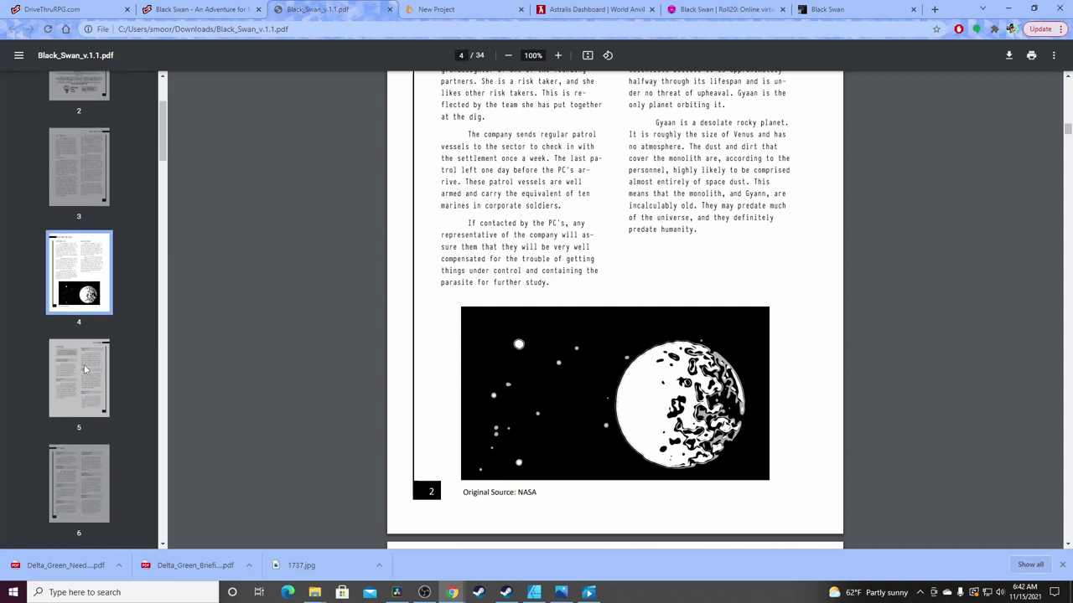
{"action": "left_click", "coordinate": [84, 369]}
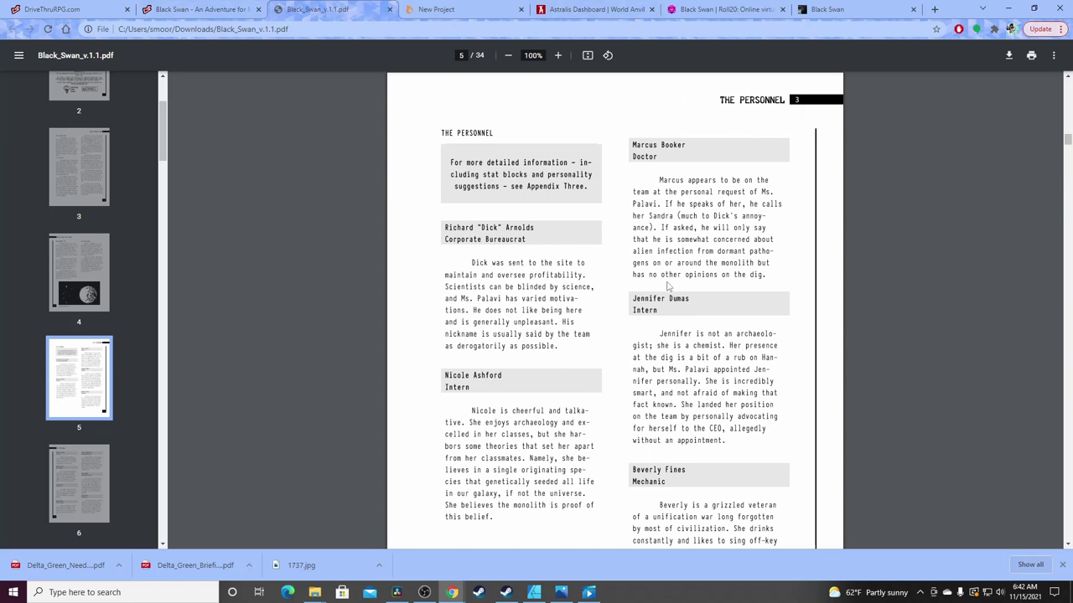
Switch back to Notion, go to the Fear Factory campaign's Setting database and open the Universe entry
{"action": "left_click", "coordinate": [846, 10]}
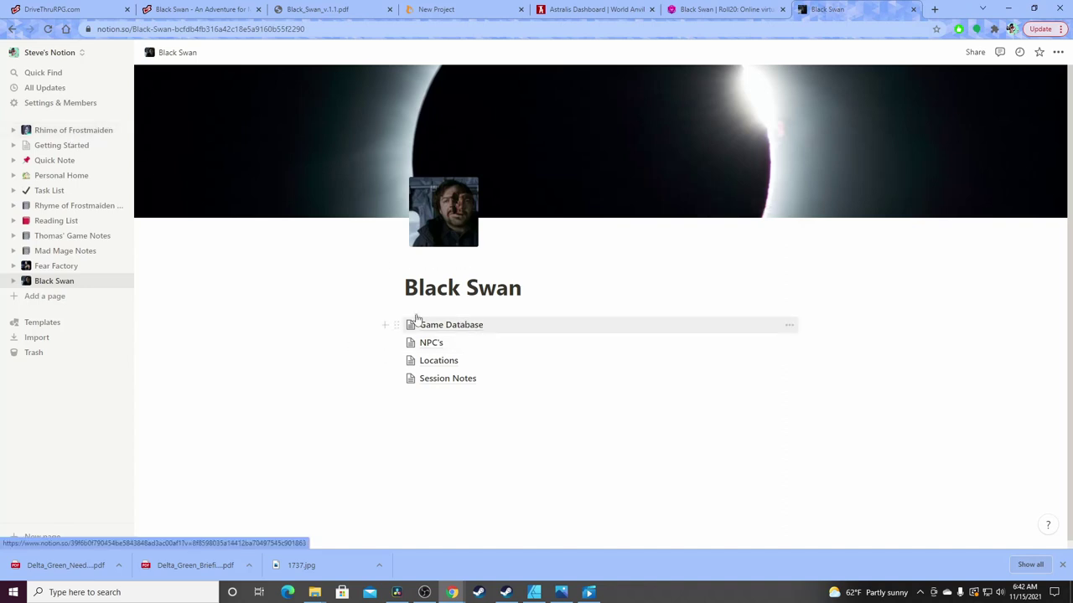
{"action": "left_click", "coordinate": [64, 268]}
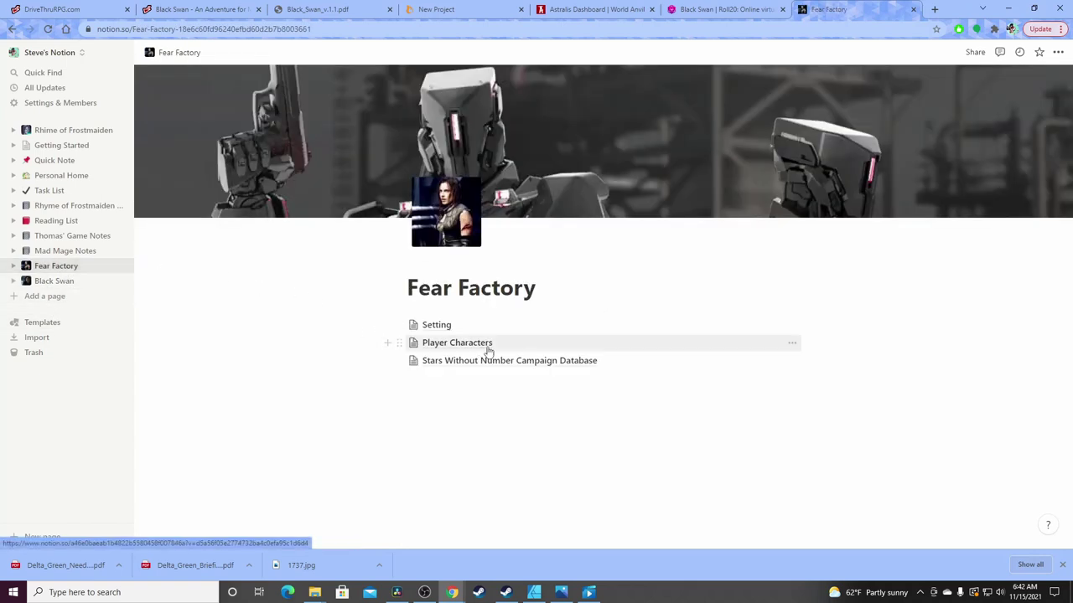
{"action": "left_click", "coordinate": [438, 325]}
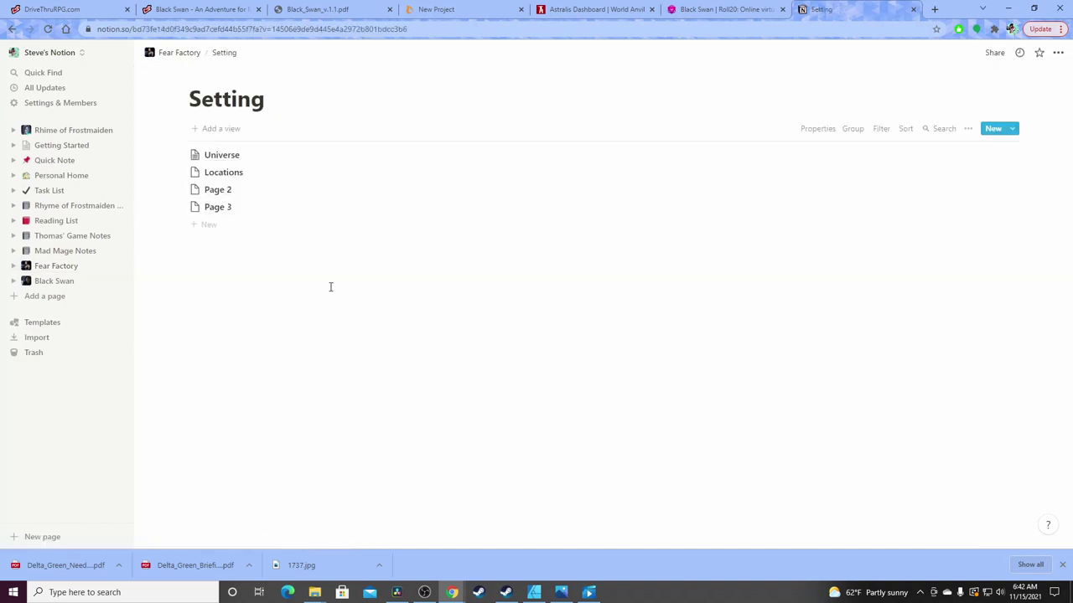
{"action": "left_click", "coordinate": [230, 158]}
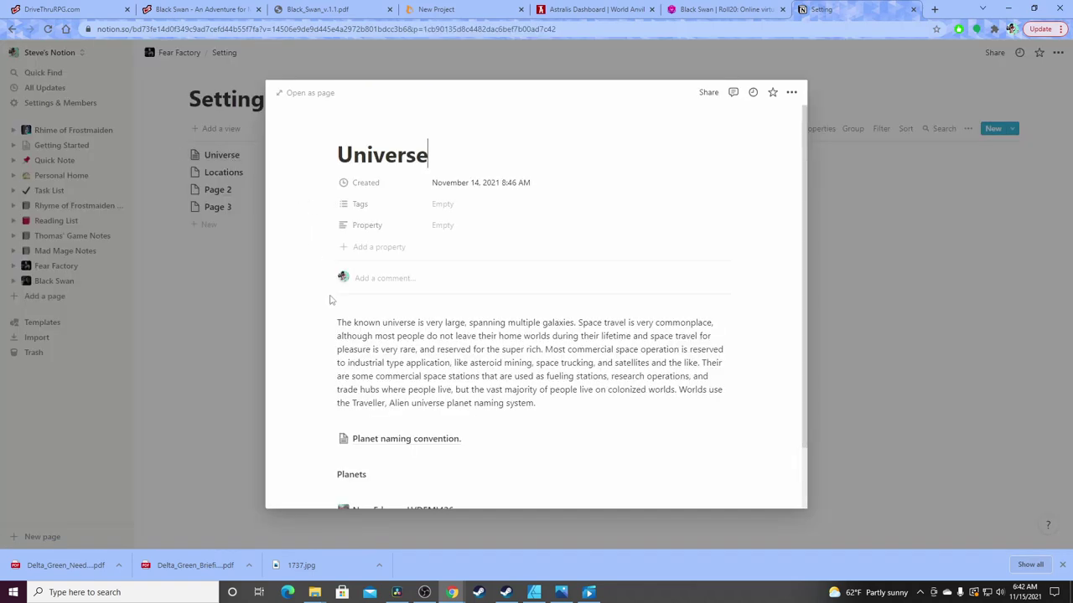
Read through the Universe entry, from its properties and description down to the planet naming and New Eden links
{"action": "scroll", "coordinate": [331, 300], "scroll_direction": "down", "scroll_amount": 1}
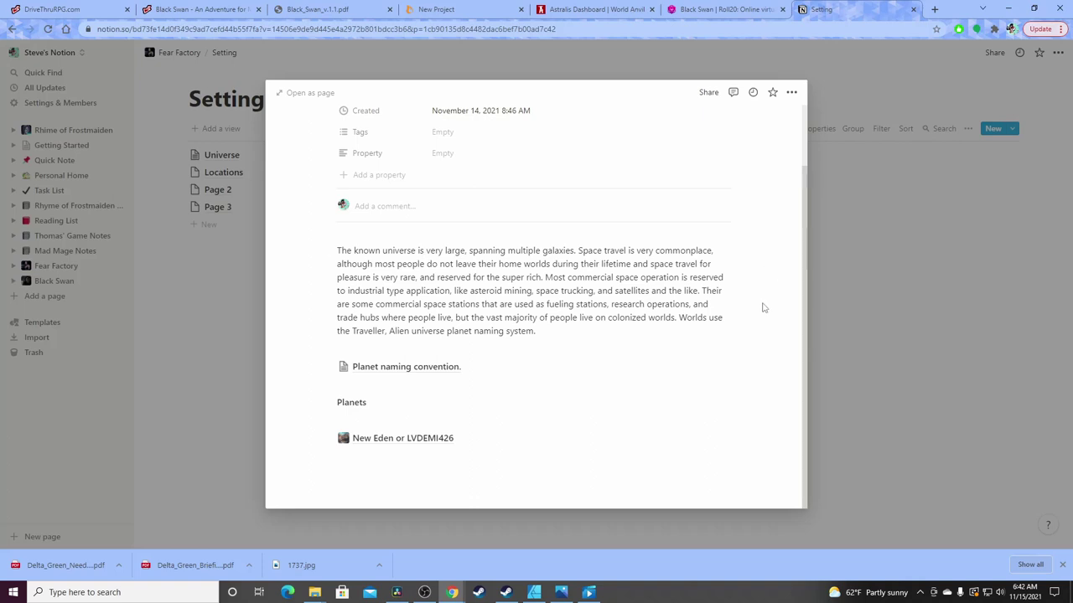
{"action": "scroll", "coordinate": [764, 312], "scroll_direction": "up", "scroll_amount": 1}
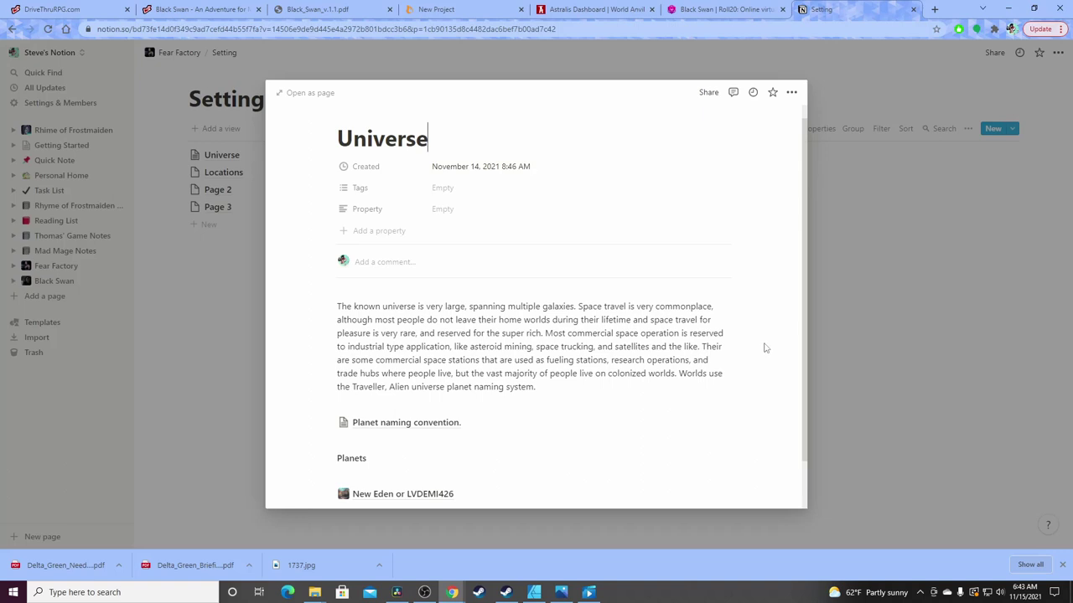
{"action": "scroll", "coordinate": [758, 347], "scroll_direction": "down", "scroll_amount": 1}
{"action": "scroll", "coordinate": [763, 347], "scroll_direction": "up", "scroll_amount": 1}
{"action": "scroll", "coordinate": [750, 370], "scroll_direction": "down", "scroll_amount": 1}
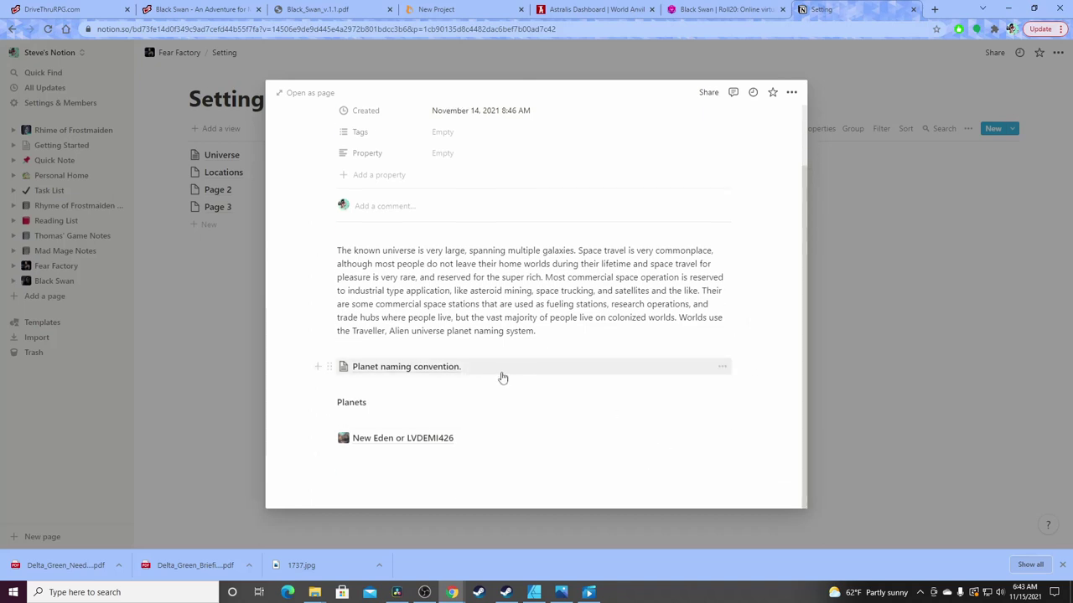
{"action": "scroll", "coordinate": [653, 326], "scroll_direction": "up", "scroll_amount": 1}
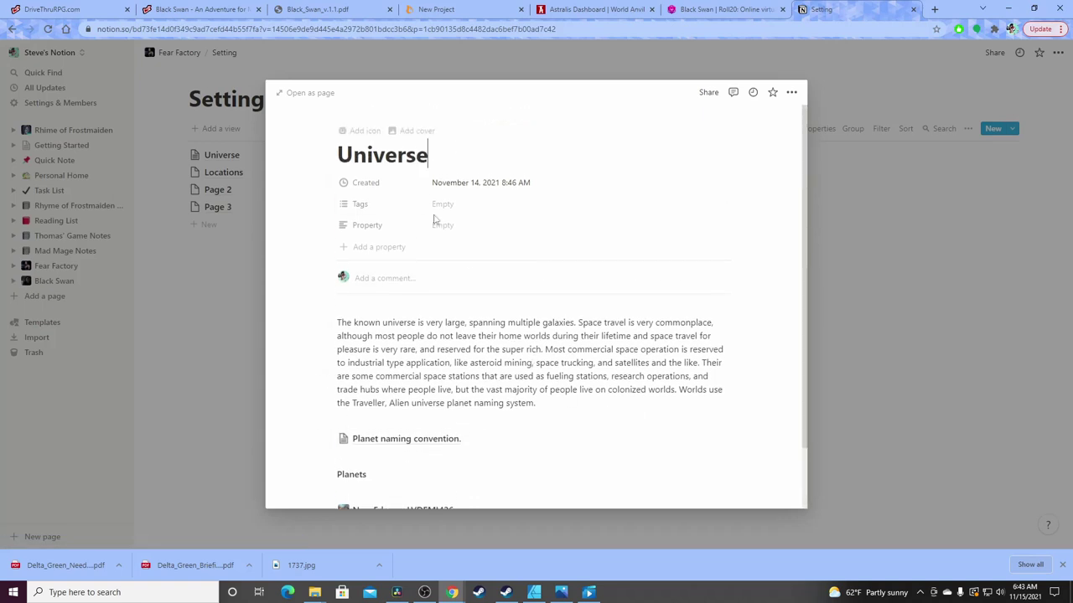
{"action": "scroll", "coordinate": [645, 385], "scroll_direction": "down", "scroll_amount": 1}
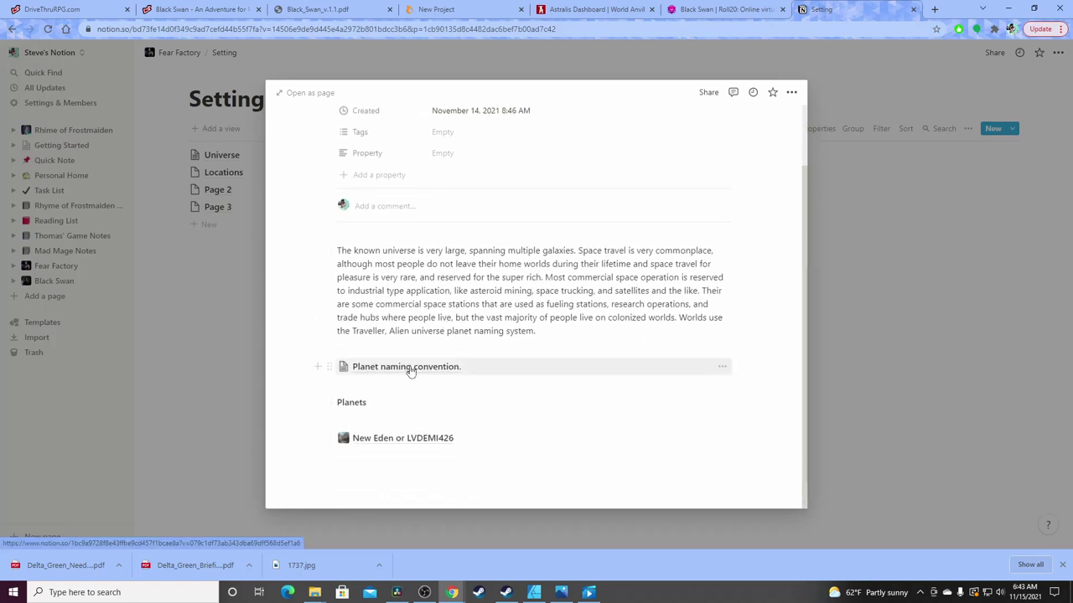
Open the Planet naming convention table and look over its planet types, tags, explanations and market imports/exports
{"action": "left_click", "coordinate": [410, 369]}
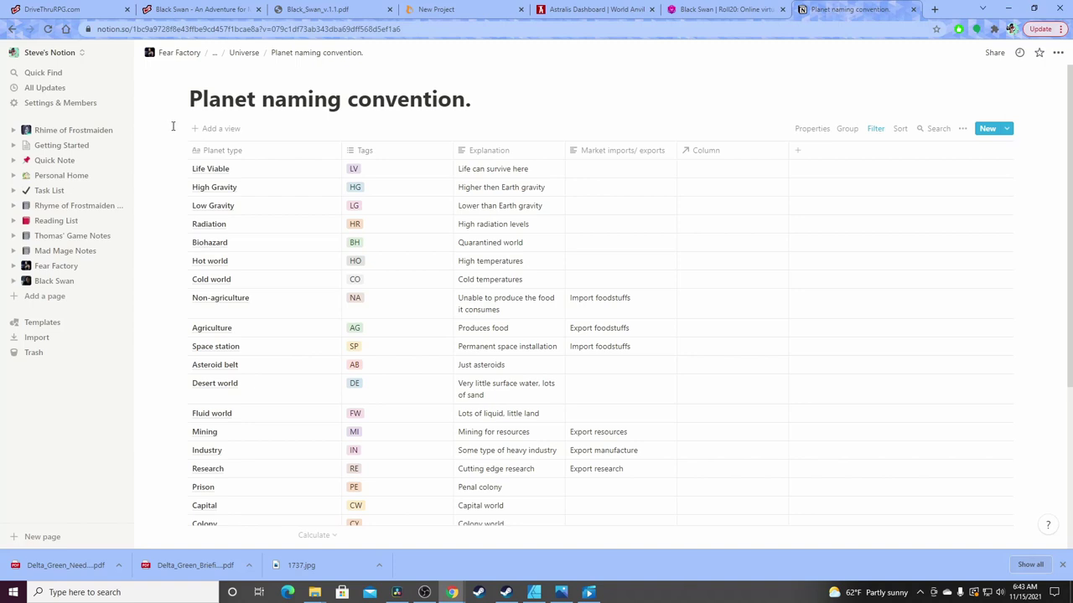
{"action": "scroll", "coordinate": [172, 127], "scroll_direction": "down", "scroll_amount": 5}
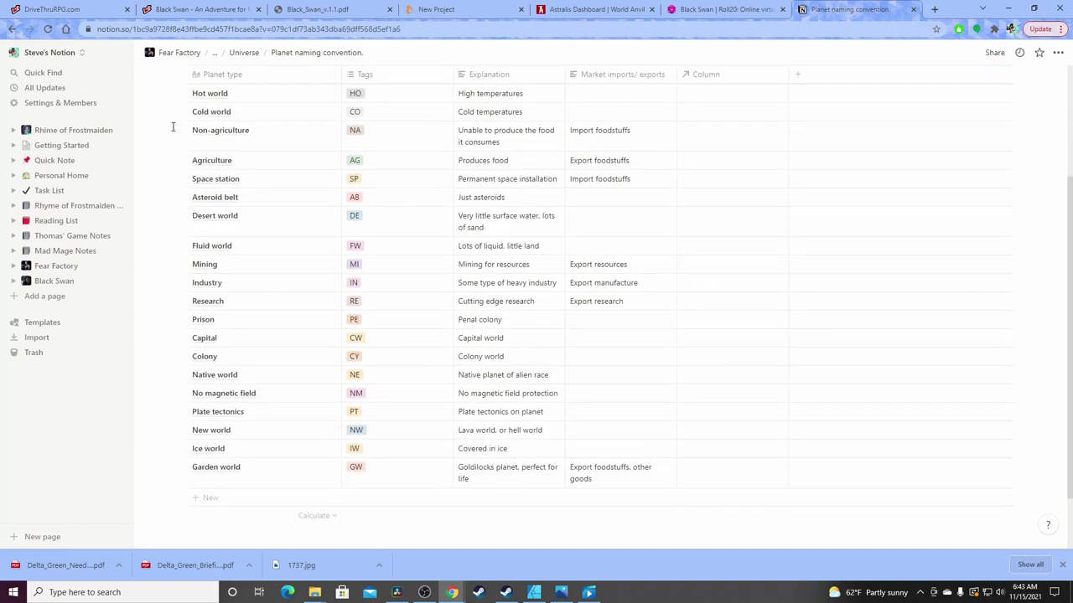
{"action": "scroll", "coordinate": [670, 278], "scroll_direction": "up", "scroll_amount": 5}
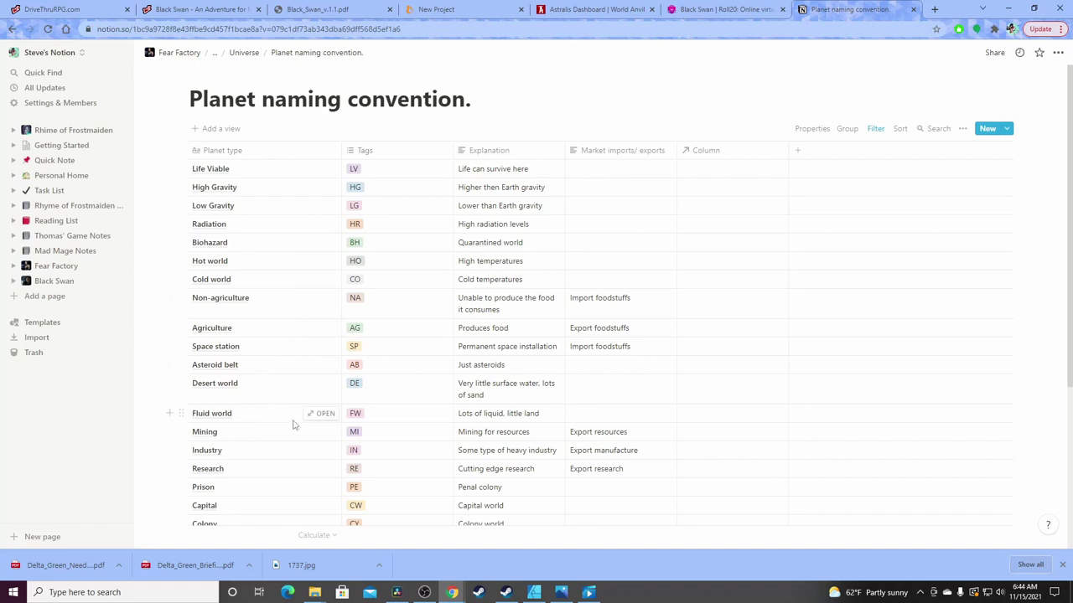
{"action": "scroll", "coordinate": [276, 419], "scroll_direction": "down", "scroll_amount": 1}
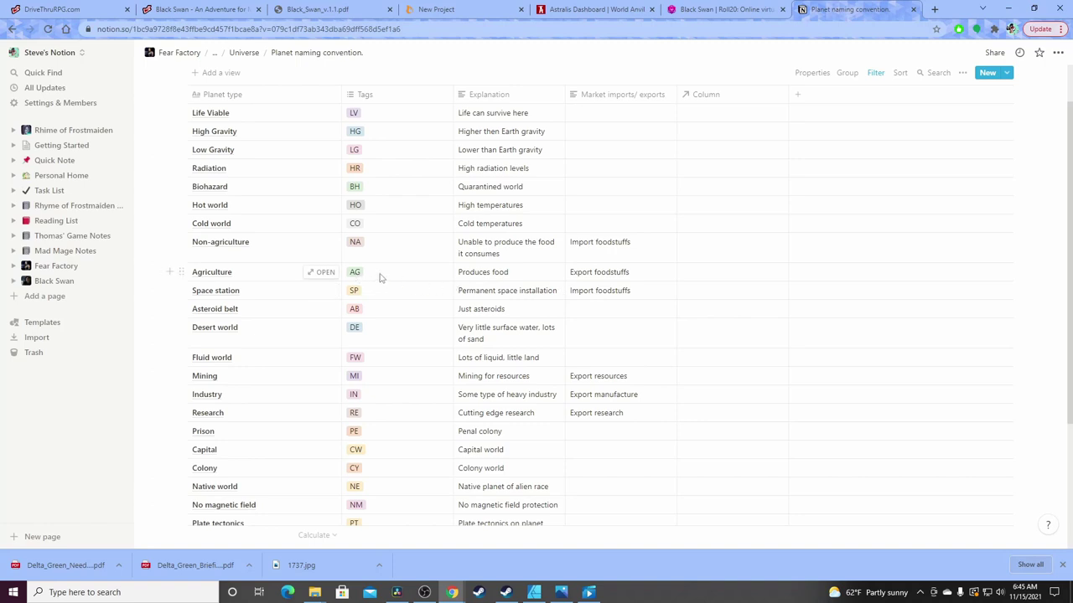
{"action": "scroll", "coordinate": [416, 290], "scroll_direction": "up", "scroll_amount": 1}
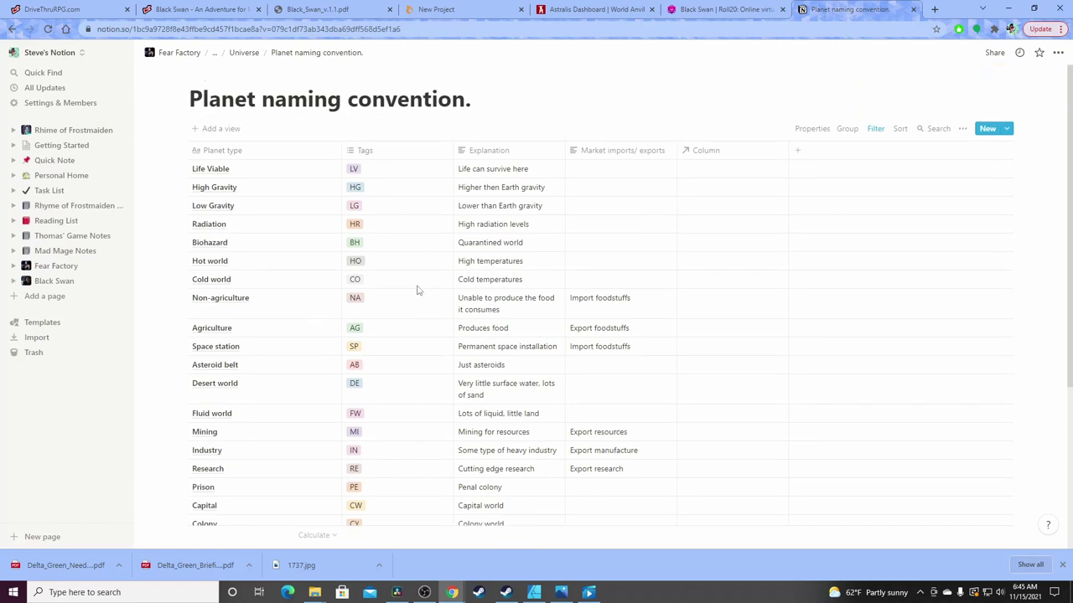
Go back to the Universe page, open the New Eden or LVDEMI426 planet page and read its description
{"action": "left_click", "coordinate": [243, 53]}
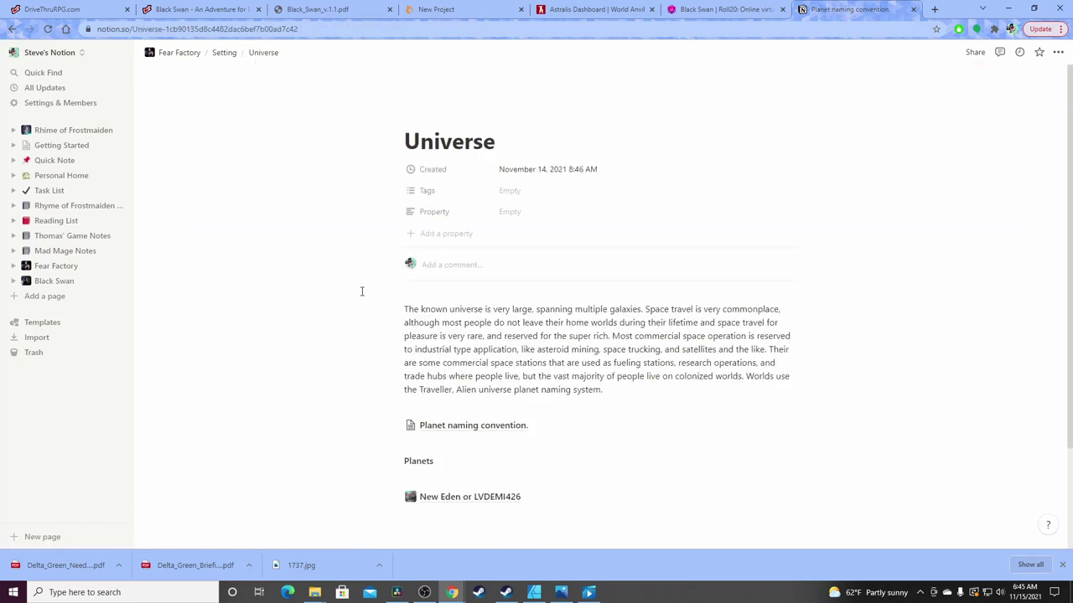
{"action": "scroll", "coordinate": [359, 290], "scroll_direction": "down", "scroll_amount": 2}
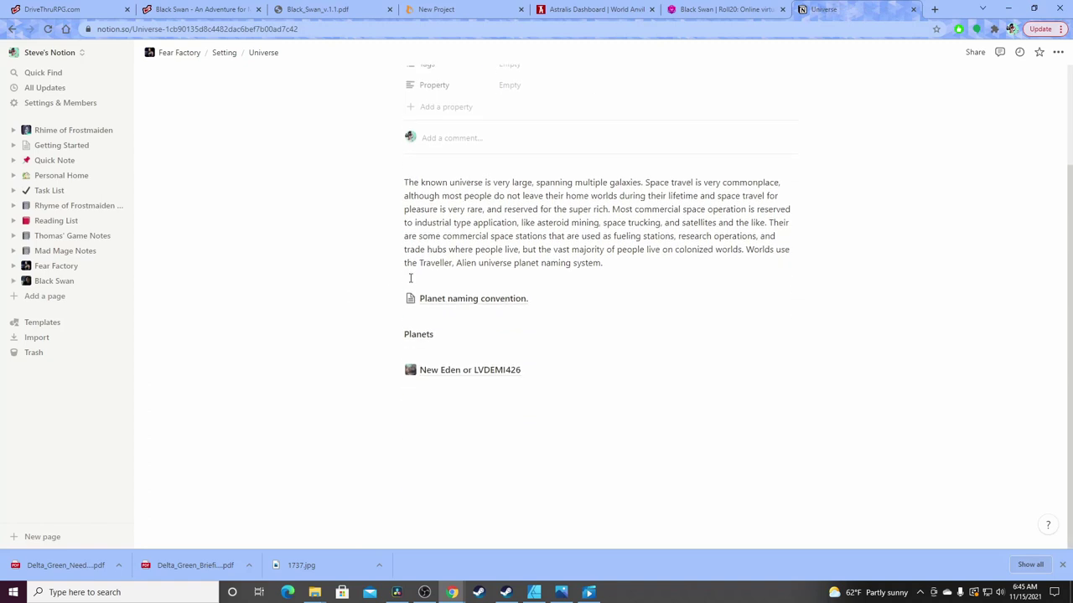
{"action": "left_click", "coordinate": [470, 371]}
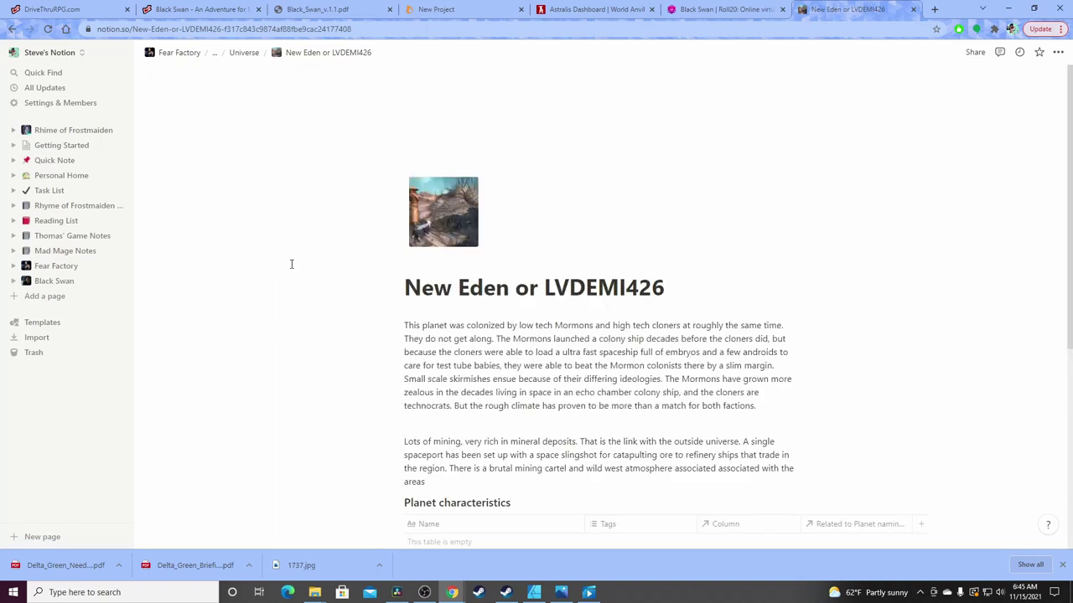
{"action": "scroll", "coordinate": [325, 285], "scroll_direction": "down", "scroll_amount": 2}
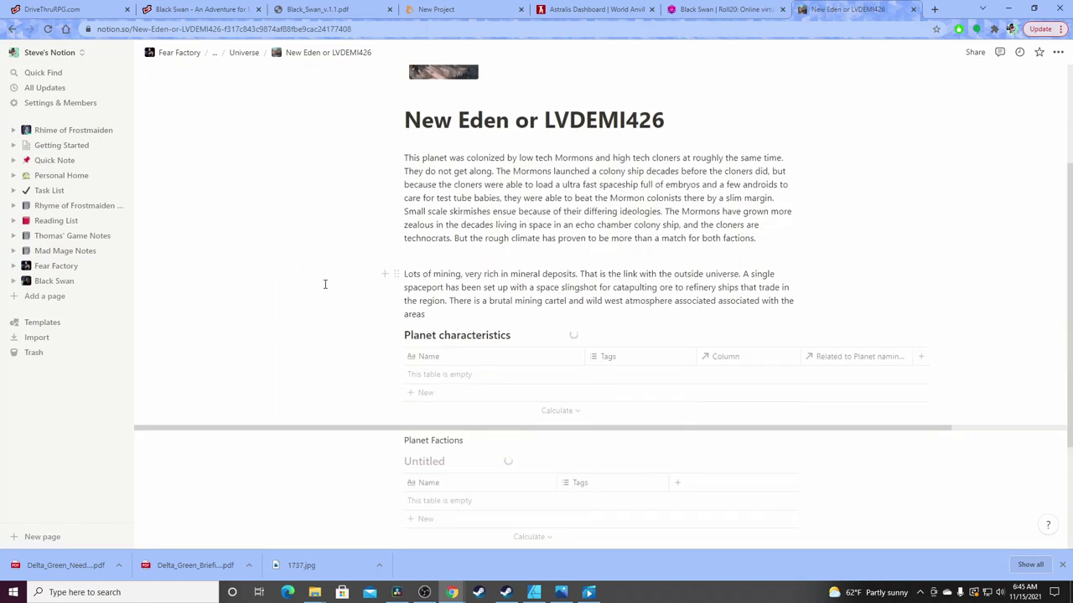
{"action": "scroll", "coordinate": [319, 283], "scroll_direction": "up", "scroll_amount": 2}
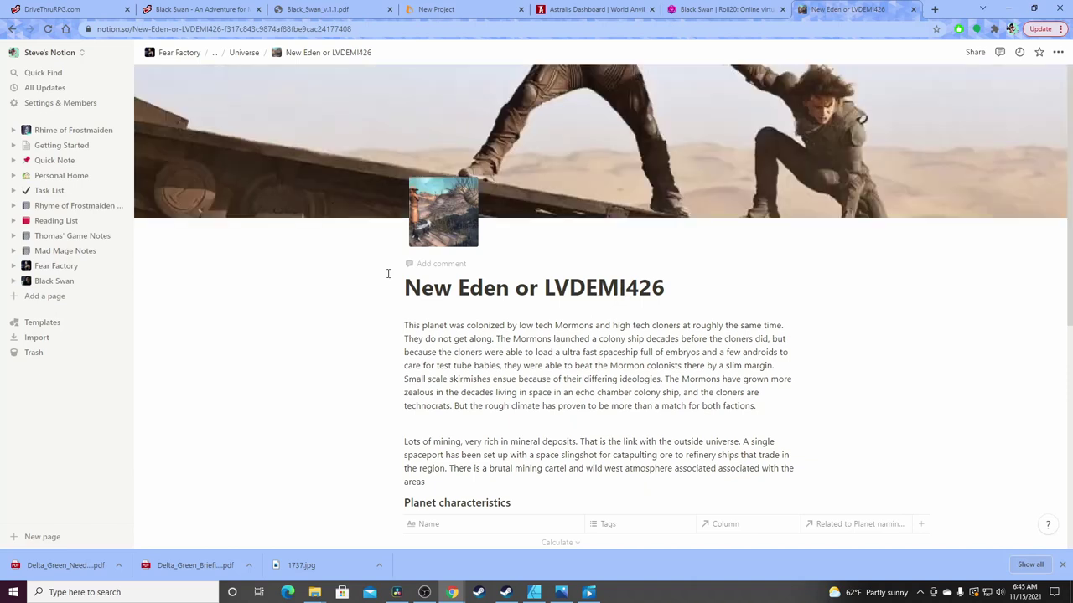
{"action": "scroll", "coordinate": [395, 282], "scroll_direction": "down", "scroll_amount": 5}
{"action": "scroll", "coordinate": [374, 255], "scroll_direction": "up", "scroll_amount": 3}
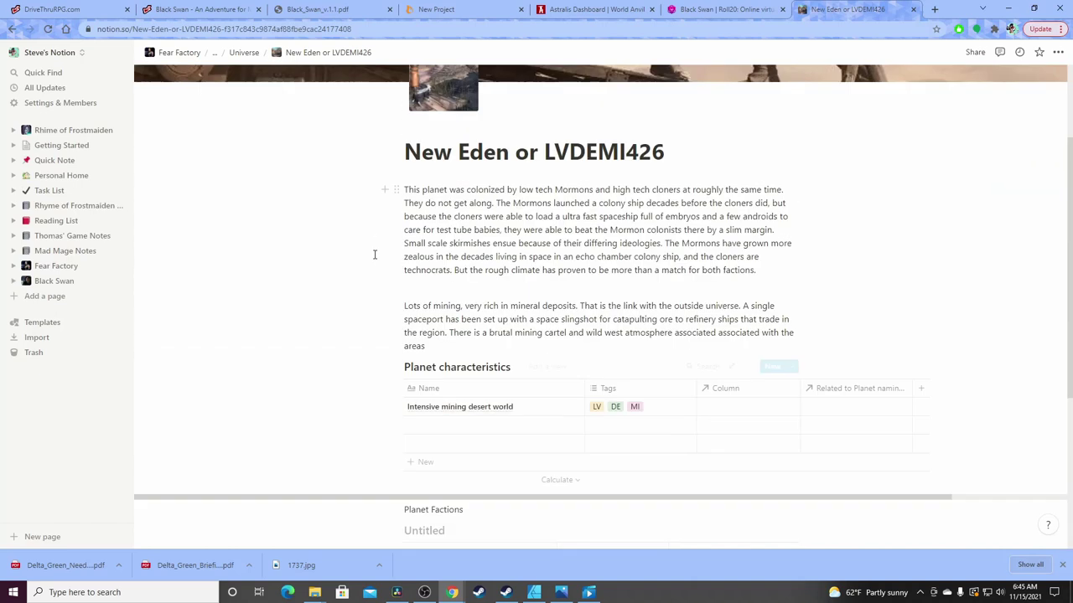
{"action": "scroll", "coordinate": [364, 259], "scroll_direction": "up", "scroll_amount": 3}
{"action": "scroll", "coordinate": [364, 263], "scroll_direction": "down", "scroll_amount": 1}
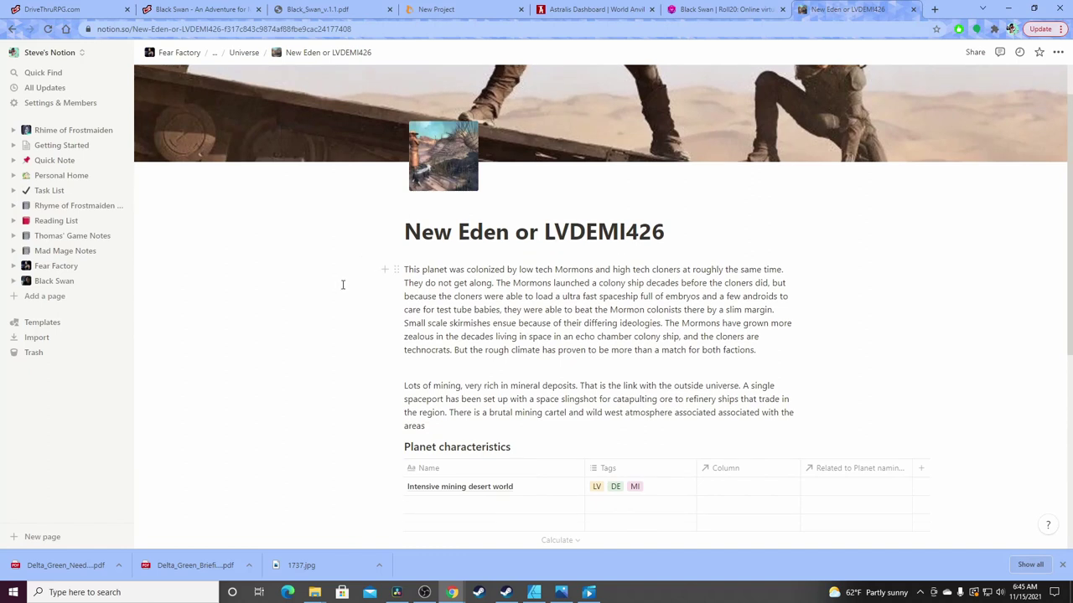
{"action": "scroll", "coordinate": [357, 269], "scroll_direction": "up", "scroll_amount": 1}
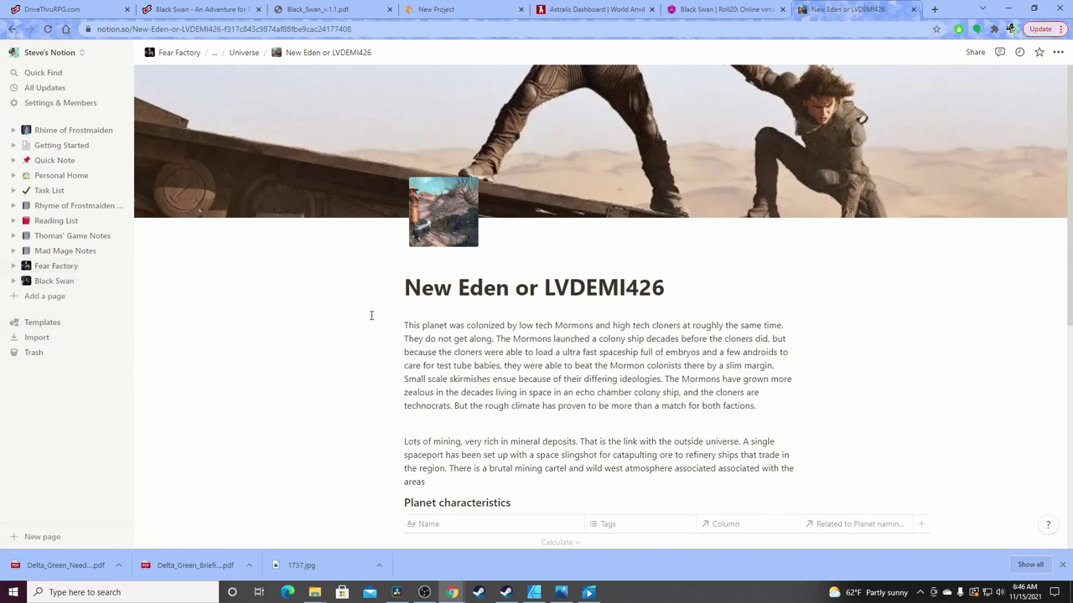
Examine the Planet characteristics and Planet Factions tables on the New Eden page
{"action": "scroll", "coordinate": [369, 315], "scroll_direction": "down", "scroll_amount": 2}
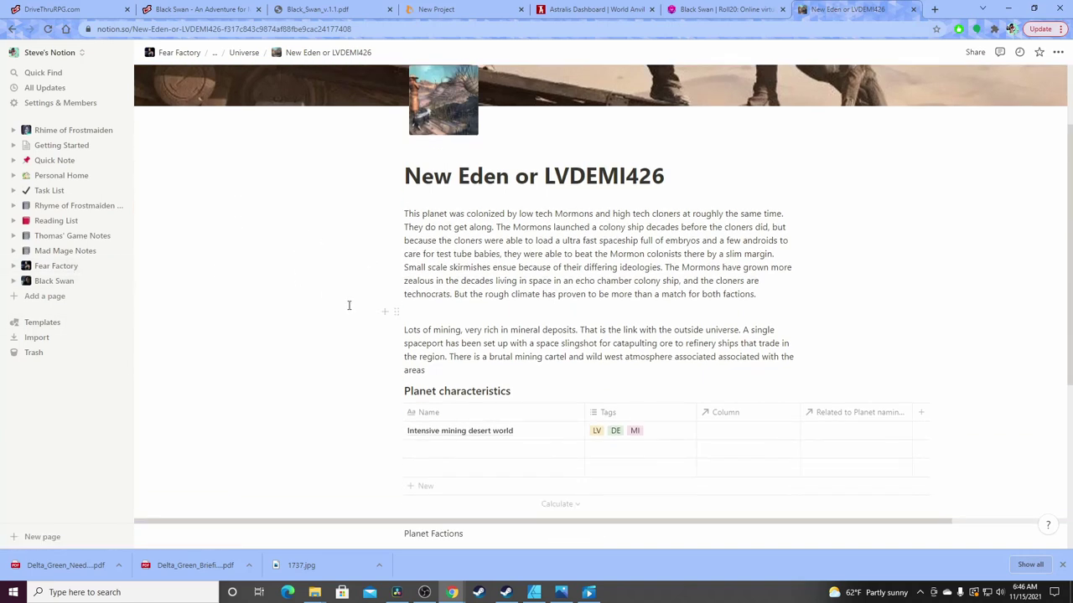
{"action": "scroll", "coordinate": [347, 305], "scroll_direction": "up", "scroll_amount": 2}
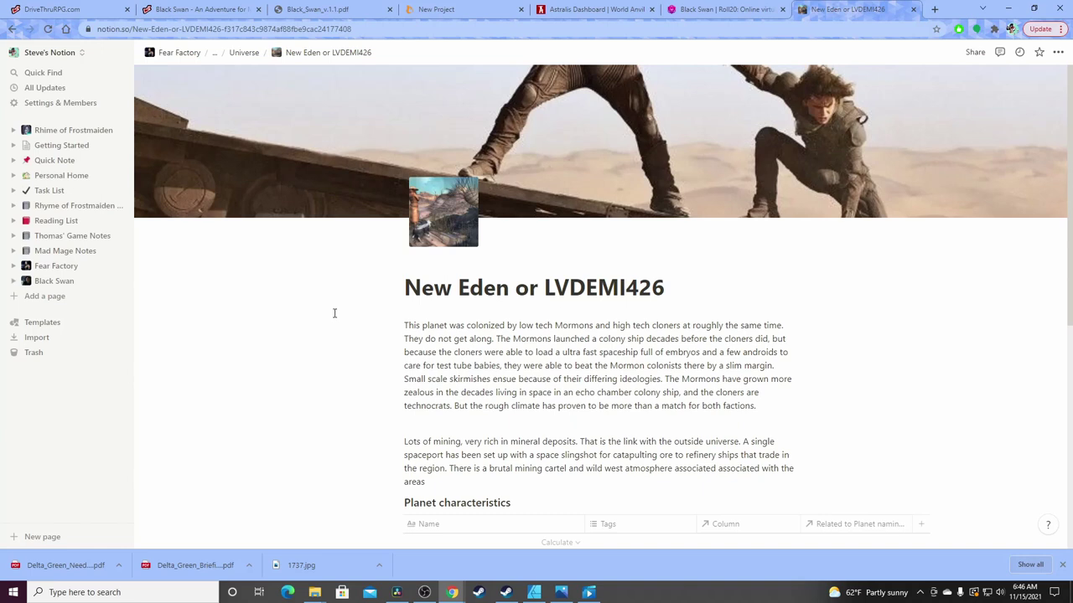
{"action": "scroll", "coordinate": [334, 314], "scroll_direction": "down", "scroll_amount": 3}
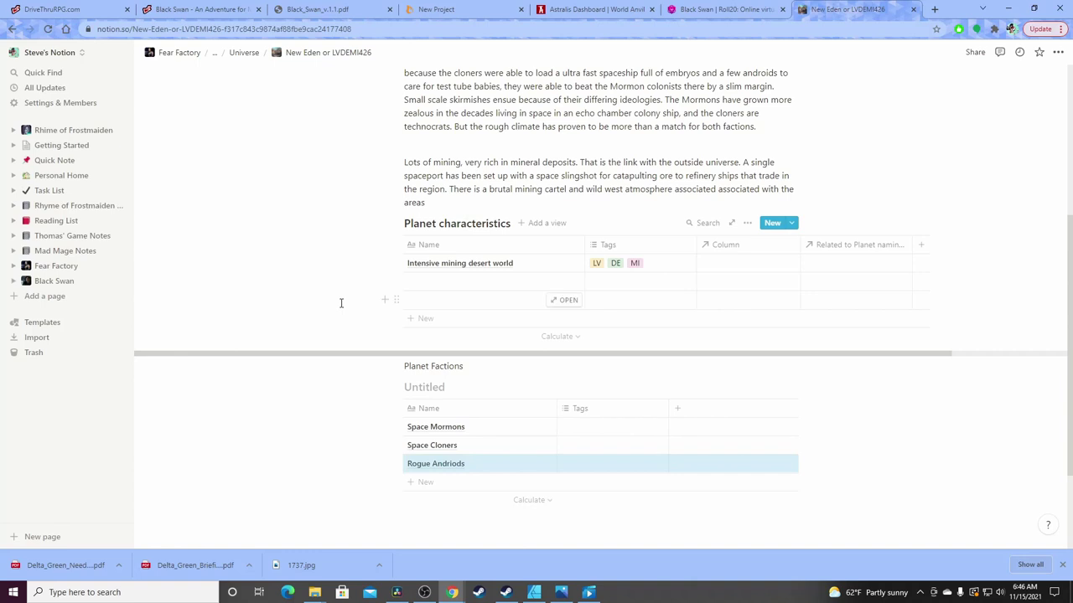
{"action": "scroll", "coordinate": [341, 303], "scroll_direction": "down", "scroll_amount": 1}
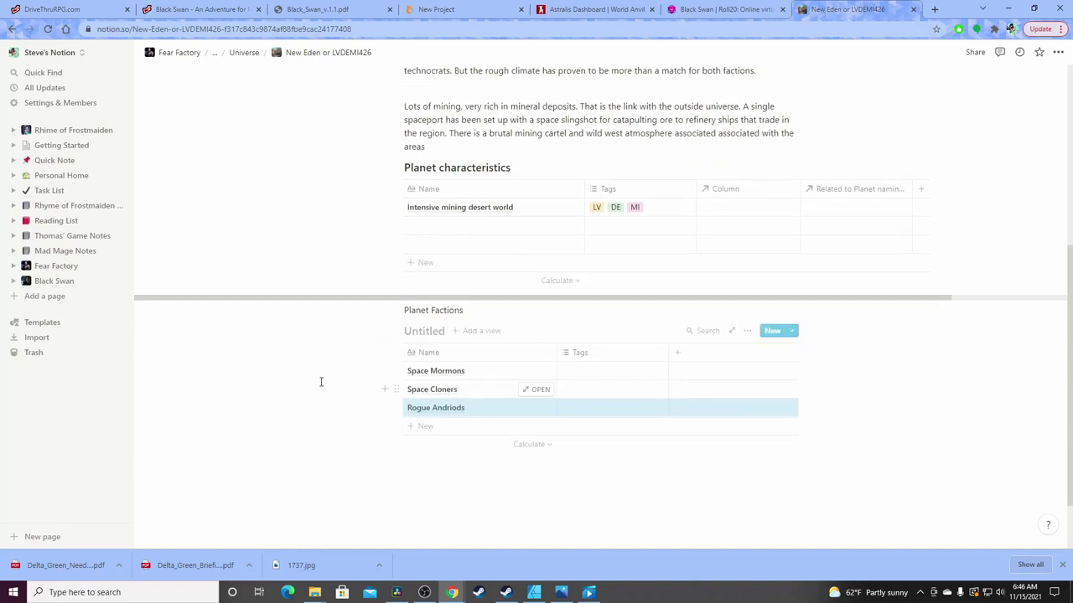
{"action": "scroll", "coordinate": [330, 375], "scroll_direction": "up", "scroll_amount": 1}
{"action": "scroll", "coordinate": [363, 276], "scroll_direction": "up", "scroll_amount": 1}
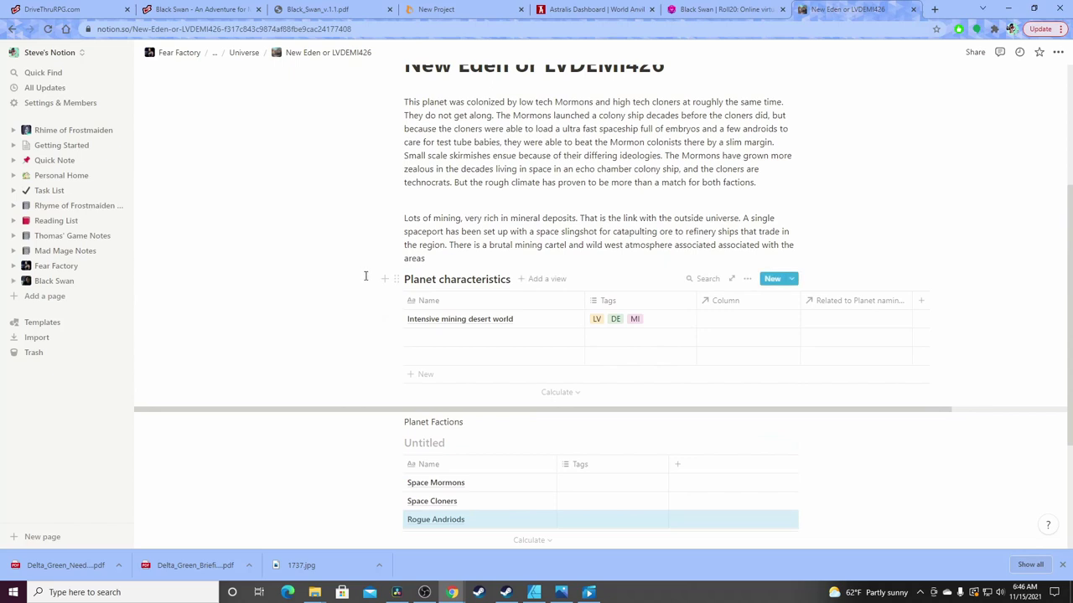
{"action": "scroll", "coordinate": [366, 276], "scroll_direction": "up", "scroll_amount": 1}
{"action": "scroll", "coordinate": [366, 276], "scroll_direction": "up", "scroll_amount": 2}
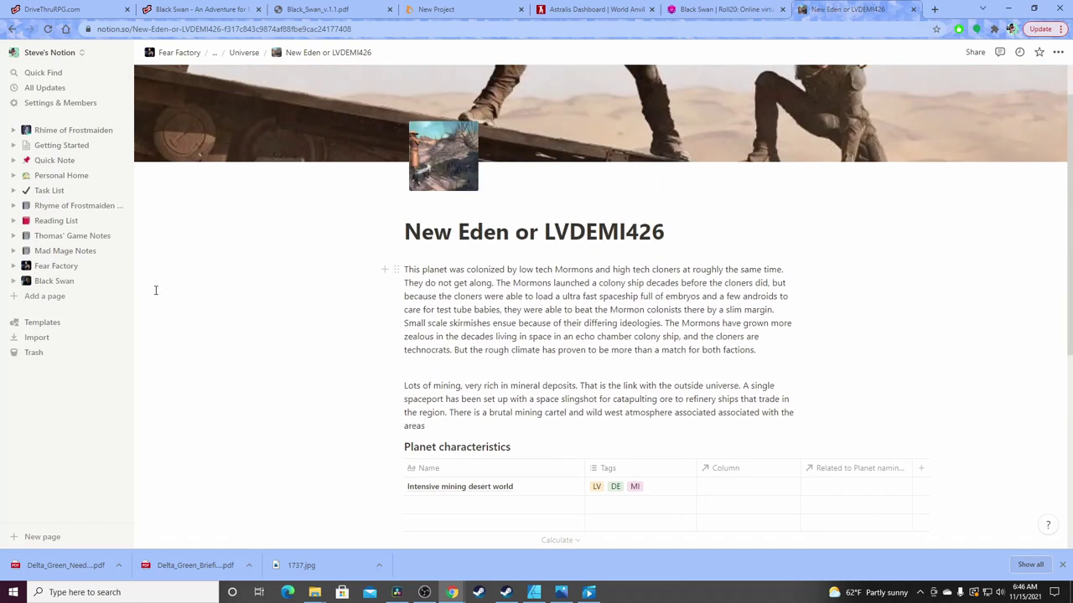
Return to the Fear Factory page and view its Player Characters and Stars Without Number Campaign Database pages
{"action": "left_click", "coordinate": [68, 269]}
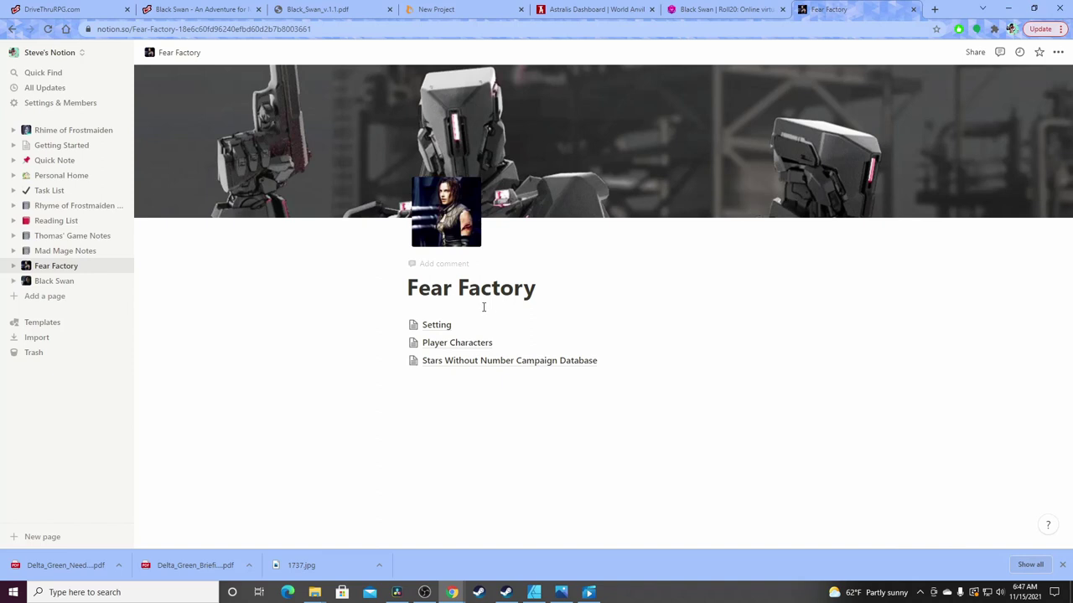
{"action": "left_click", "coordinate": [449, 344]}
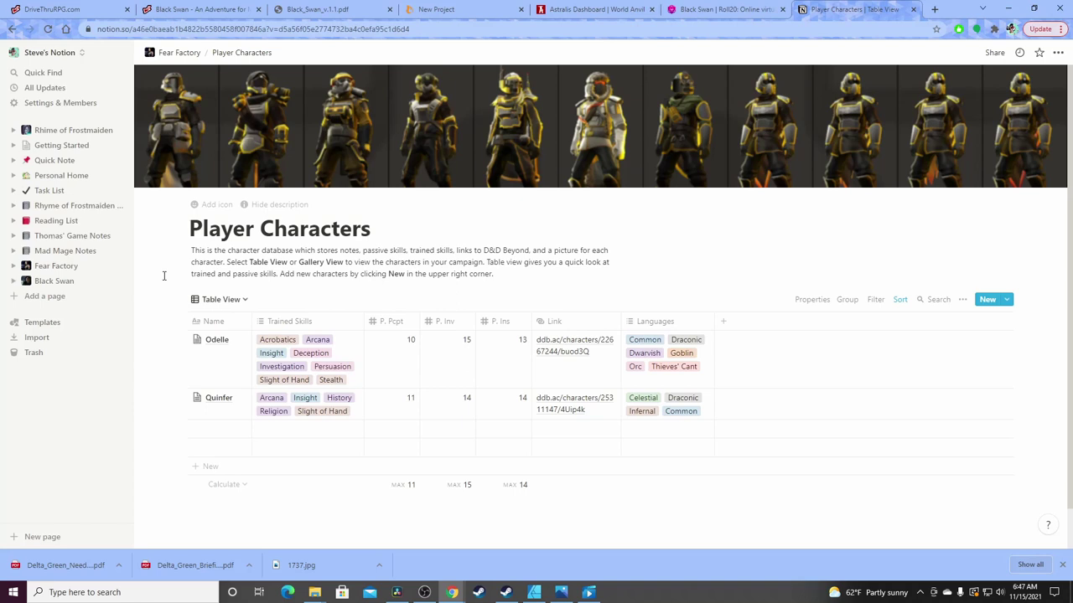
{"action": "left_click", "coordinate": [179, 54]}
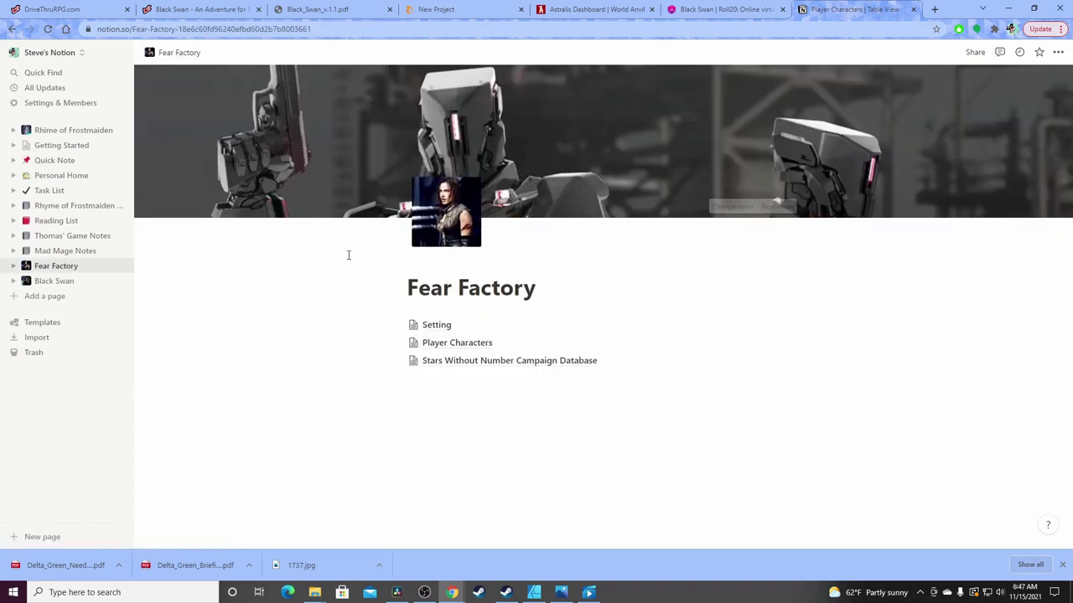
{"action": "left_click", "coordinate": [493, 366]}
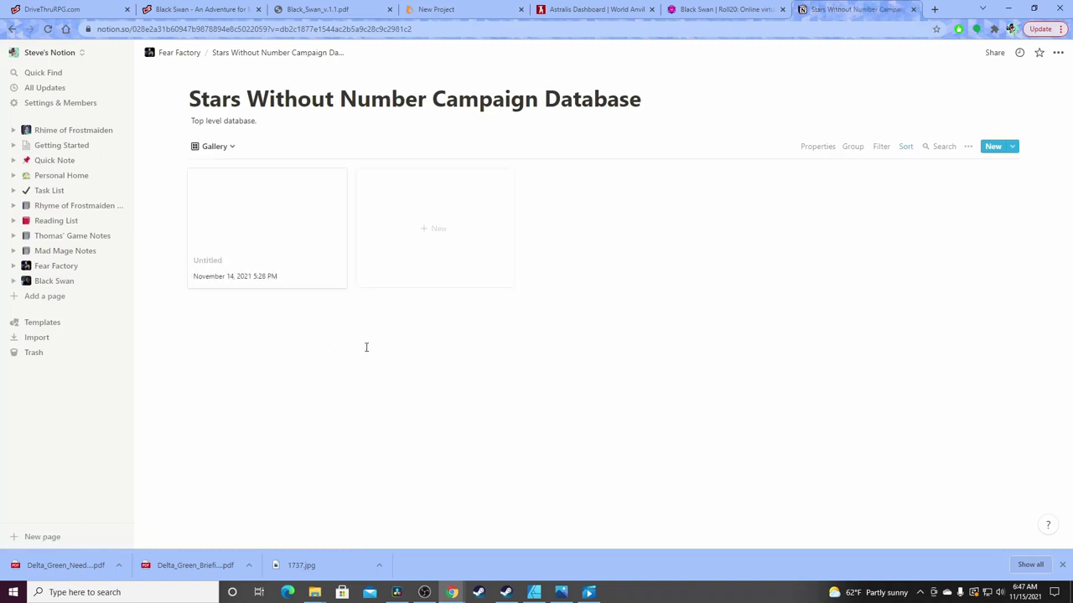
{"action": "left_click", "coordinate": [178, 53]}
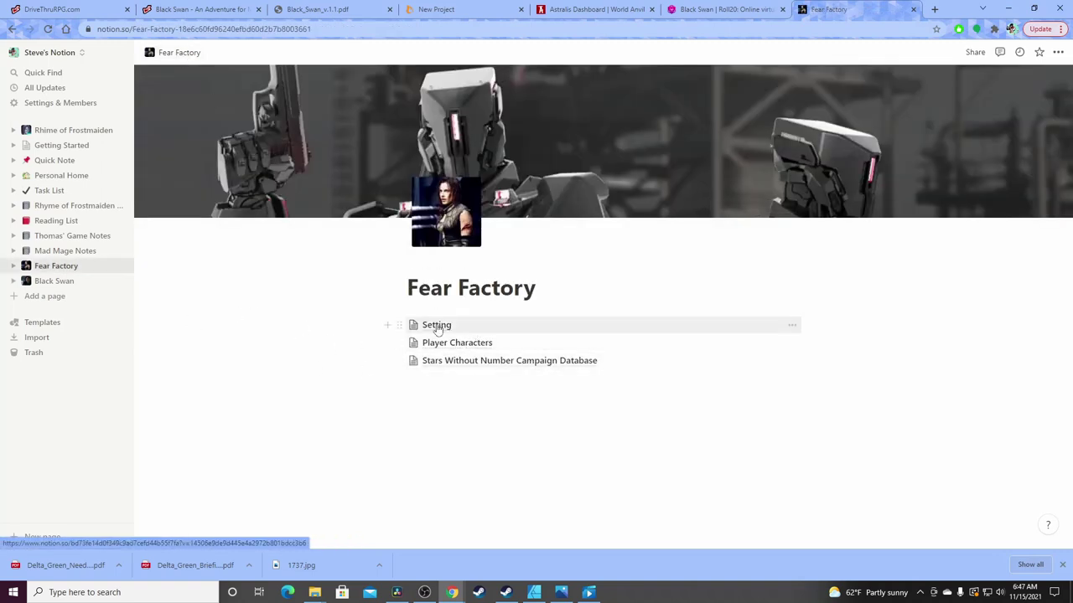
Go to the Black Swan campaign's Game Database and open the astronomer NPC's entry
{"action": "left_click", "coordinate": [53, 282]}
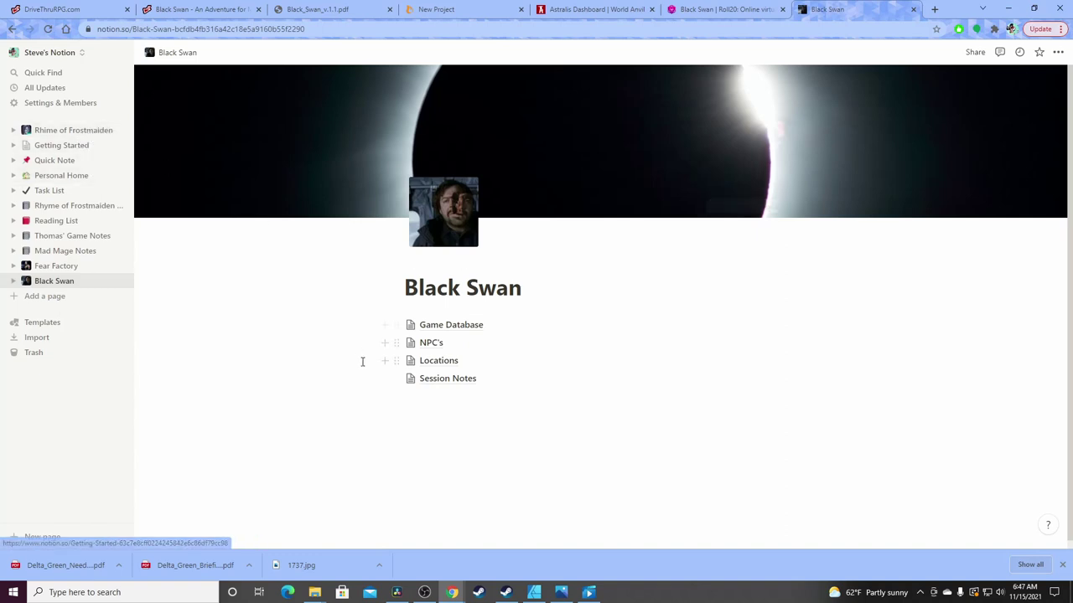
{"action": "left_click", "coordinate": [474, 328]}
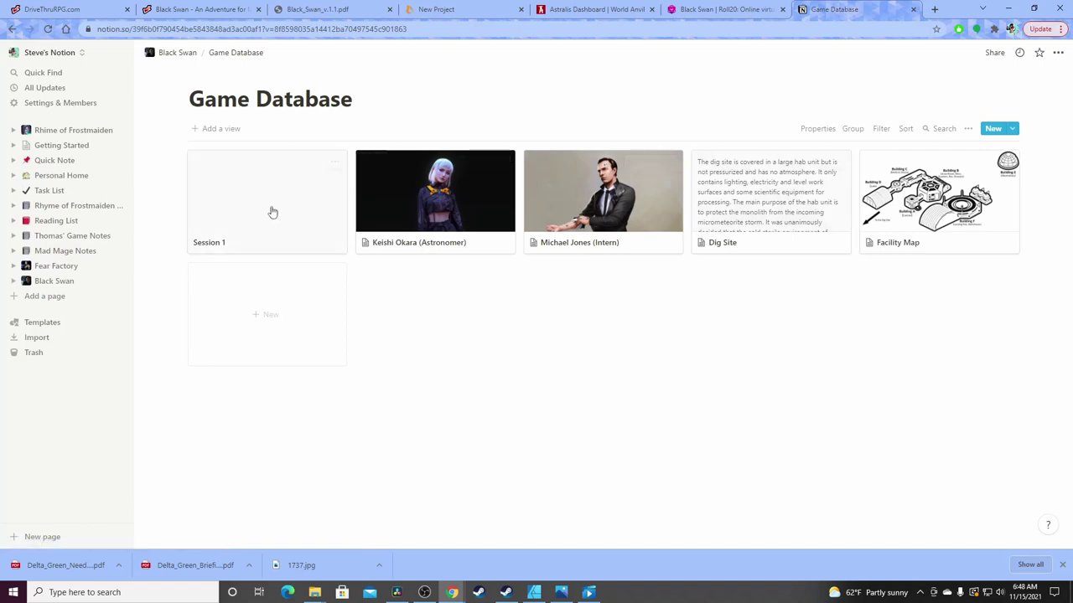
{"action": "left_click", "coordinate": [474, 217]}
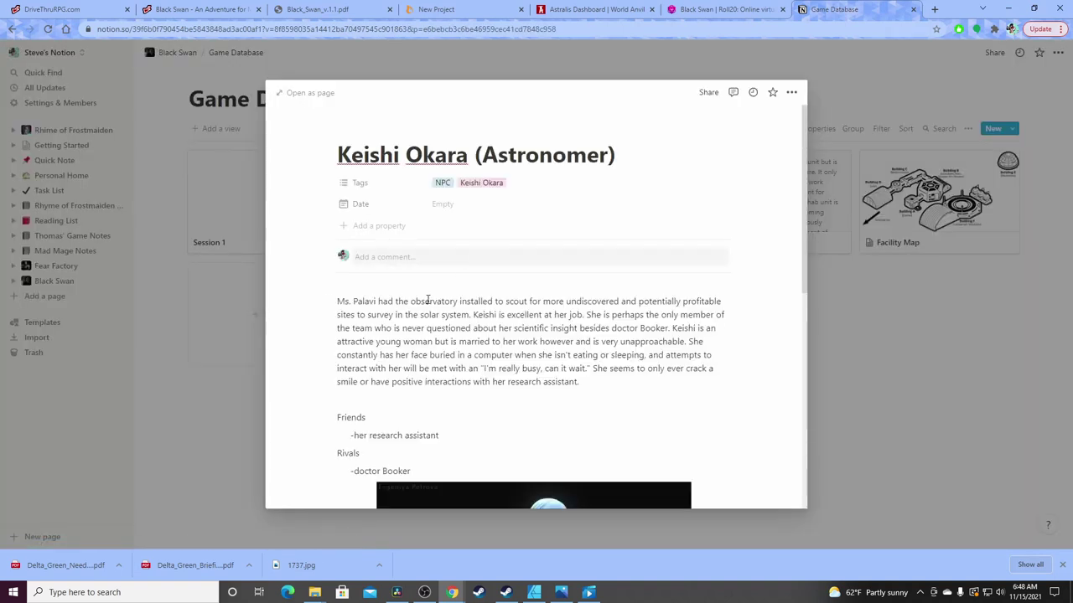
Read through the astronomer's entry, covering the description, friends, rivals, portrait and tags
{"action": "scroll", "coordinate": [396, 317], "scroll_direction": "down", "scroll_amount": 1}
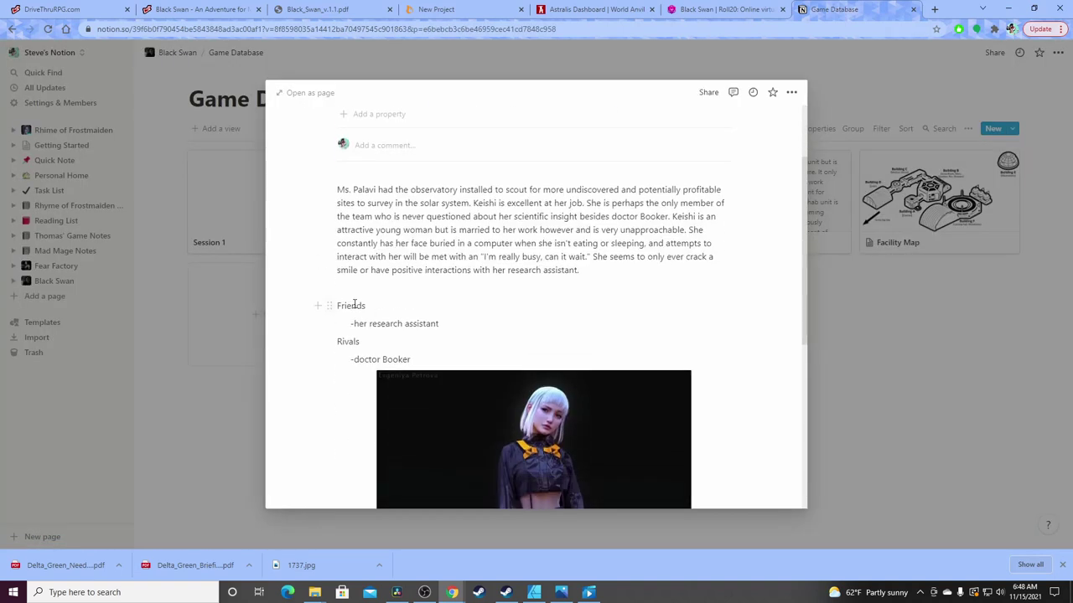
{"action": "scroll", "coordinate": [354, 303], "scroll_direction": "up", "scroll_amount": 1}
{"action": "scroll", "coordinate": [355, 303], "scroll_direction": "down", "scroll_amount": 1}
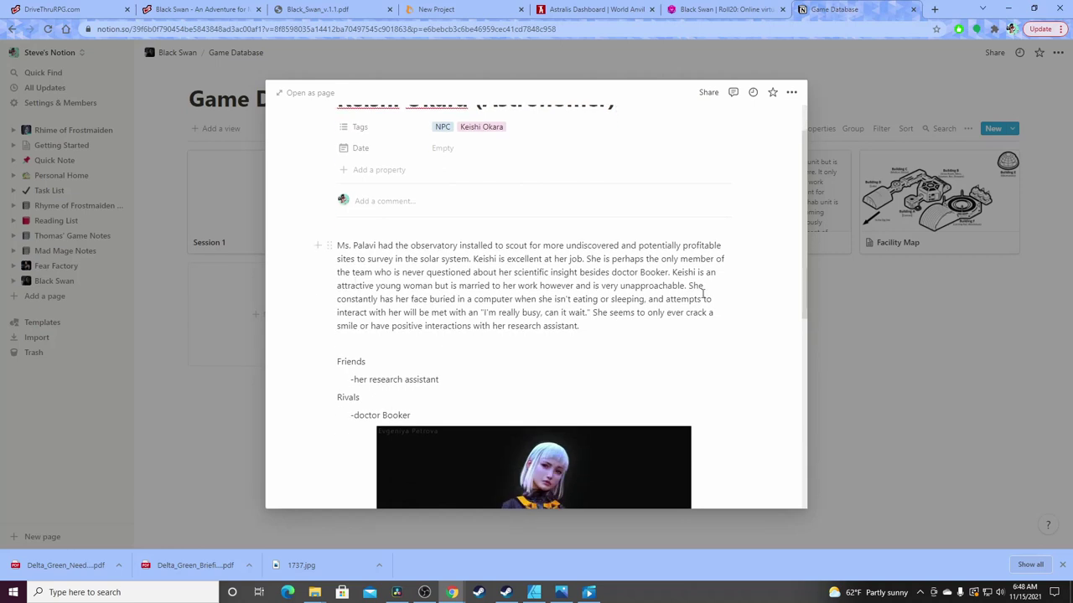
{"action": "scroll", "coordinate": [760, 318], "scroll_direction": "down", "scroll_amount": 2}
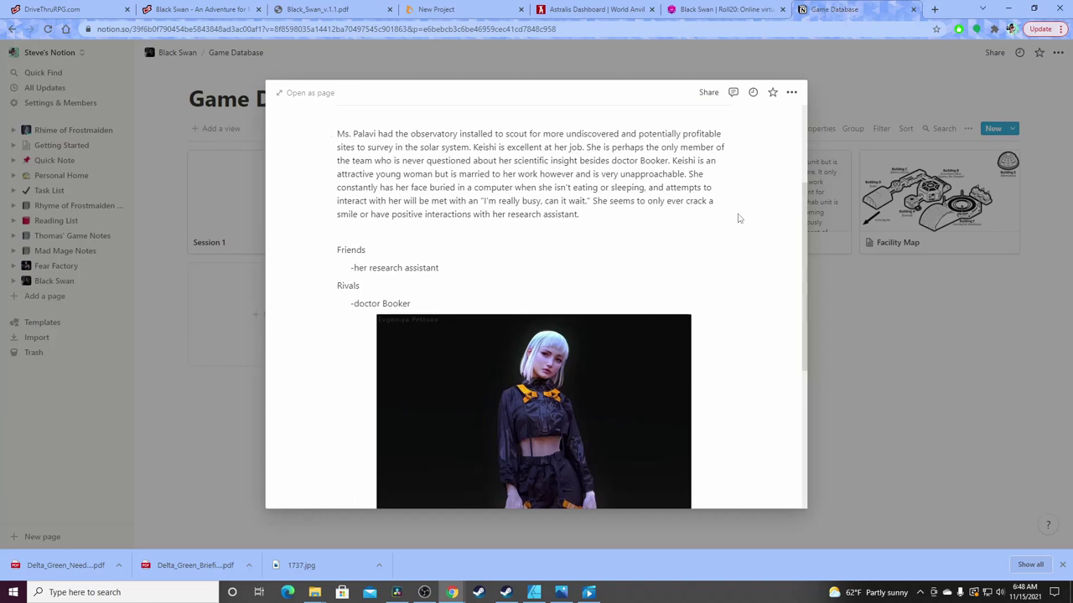
{"action": "scroll", "coordinate": [755, 286], "scroll_direction": "up", "scroll_amount": 1}
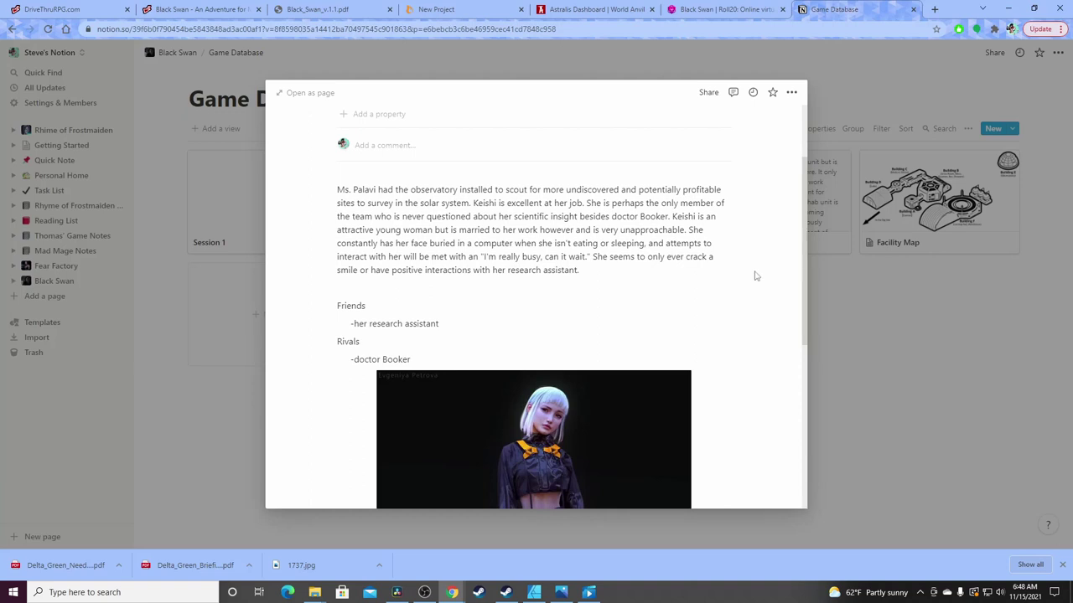
{"action": "scroll", "coordinate": [737, 281], "scroll_direction": "up", "scroll_amount": 2}
{"action": "scroll", "coordinate": [735, 283], "scroll_direction": "up", "scroll_amount": 1}
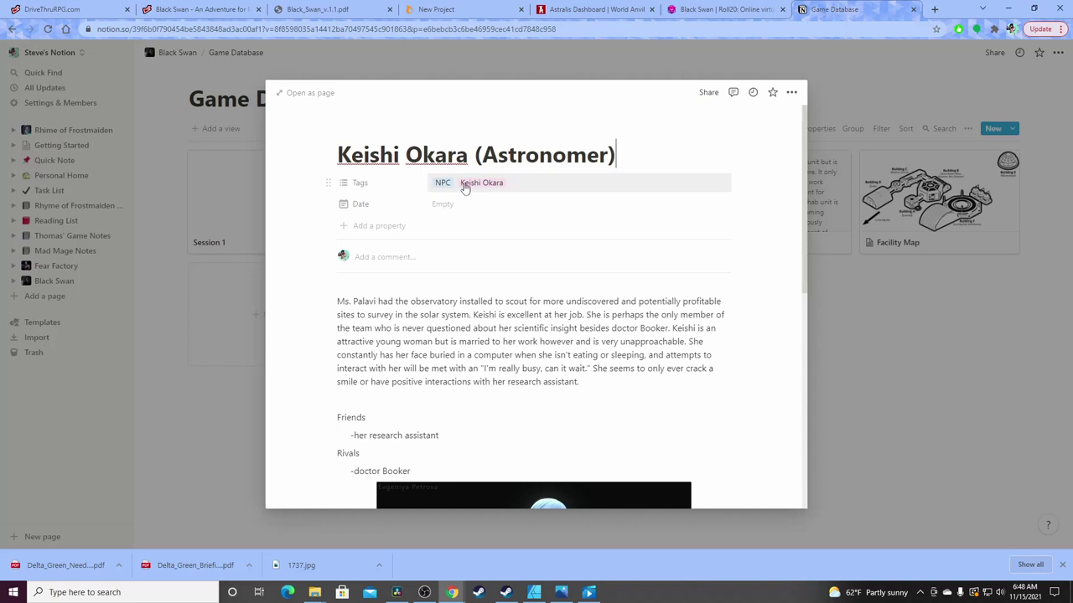
Read through the astronomer NPC entry, including the description, friends, rivals and portrait, and close it
{"action": "scroll", "coordinate": [658, 277], "scroll_direction": "down", "scroll_amount": 2}
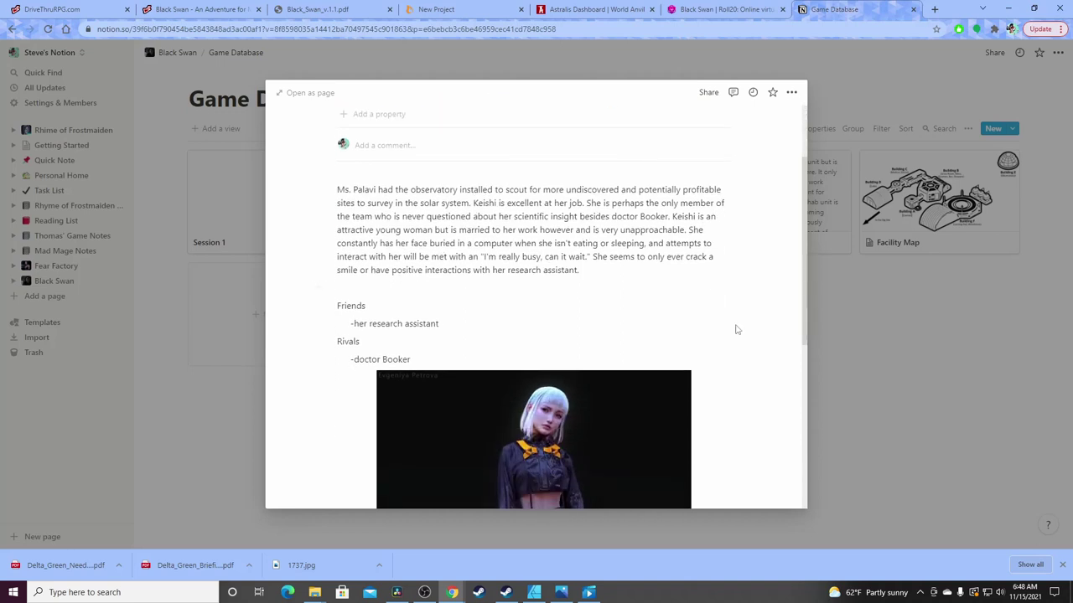
{"action": "scroll", "coordinate": [612, 298], "scroll_direction": "up", "scroll_amount": 1}
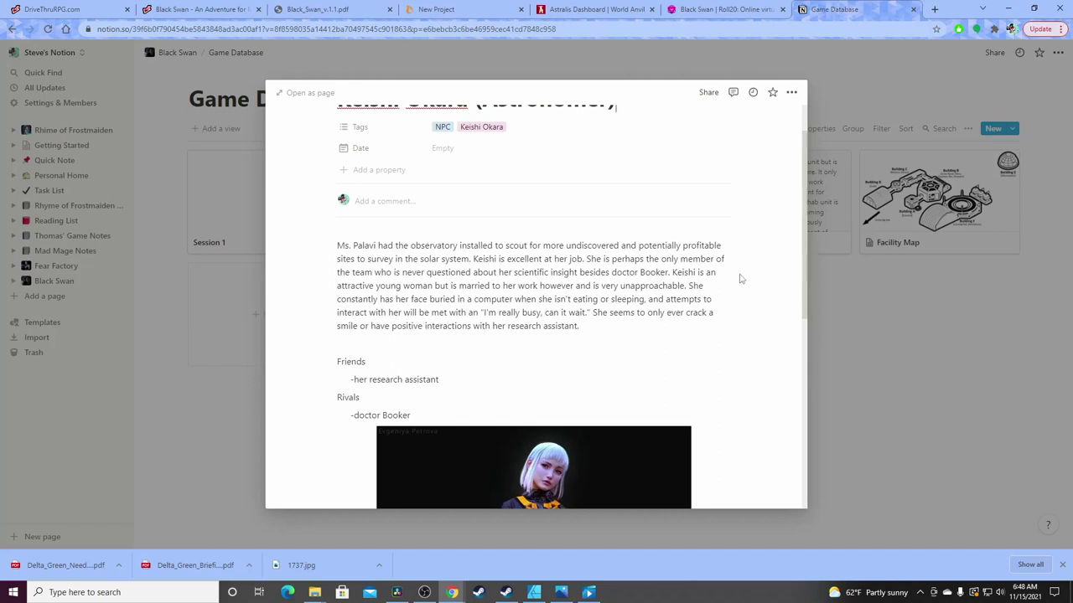
{"action": "scroll", "coordinate": [741, 279], "scroll_direction": "down", "scroll_amount": 2}
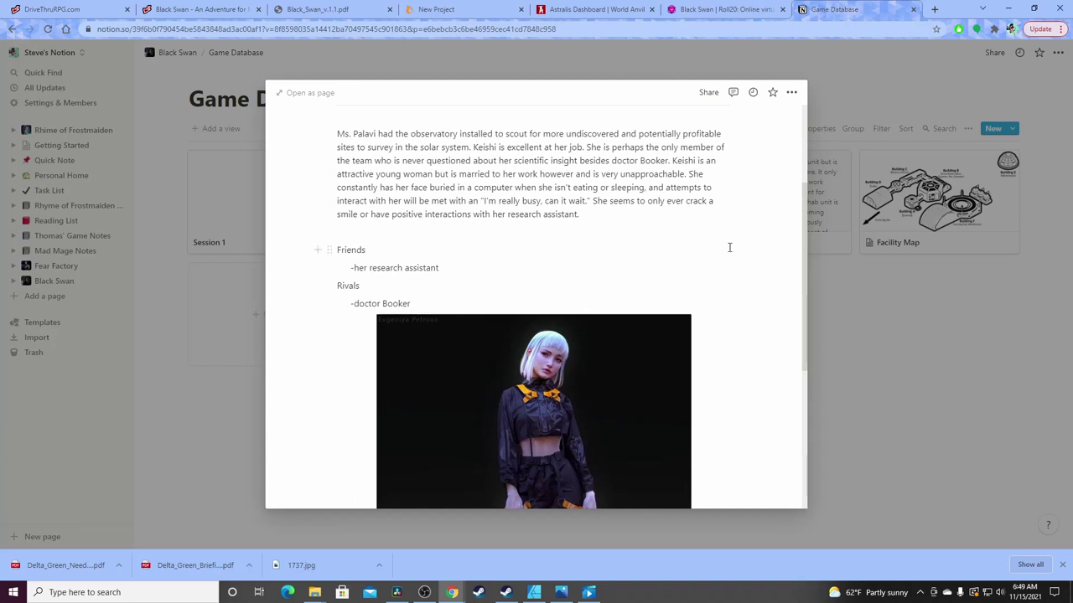
{"action": "scroll", "coordinate": [731, 247], "scroll_direction": "down", "scroll_amount": 1}
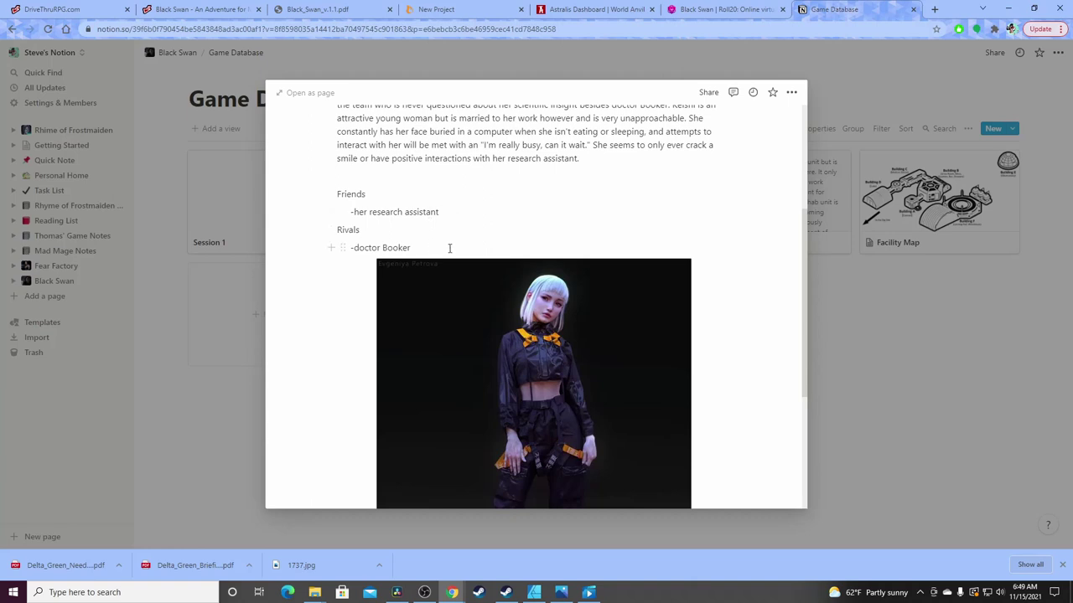
{"action": "left_click", "coordinate": [868, 310]}
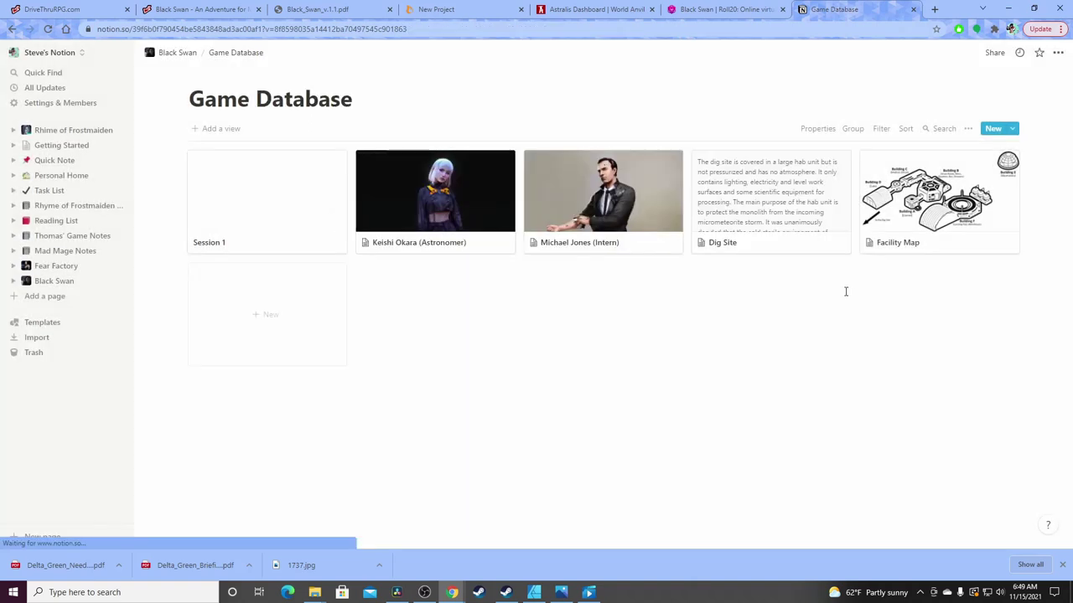
Open the intern NPC entry, review its description, relationships and portrait, and close it
{"action": "left_click", "coordinate": [651, 220]}
{"action": "scroll", "coordinate": [633, 328], "scroll_direction": "down", "scroll_amount": 5}
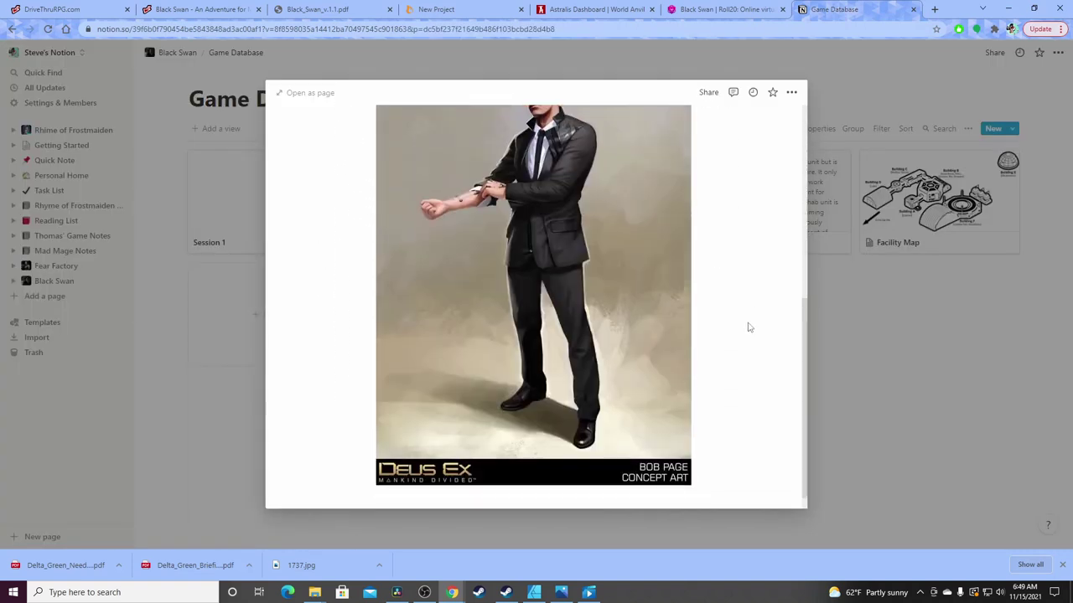
{"action": "scroll", "coordinate": [748, 327], "scroll_direction": "up", "scroll_amount": 3}
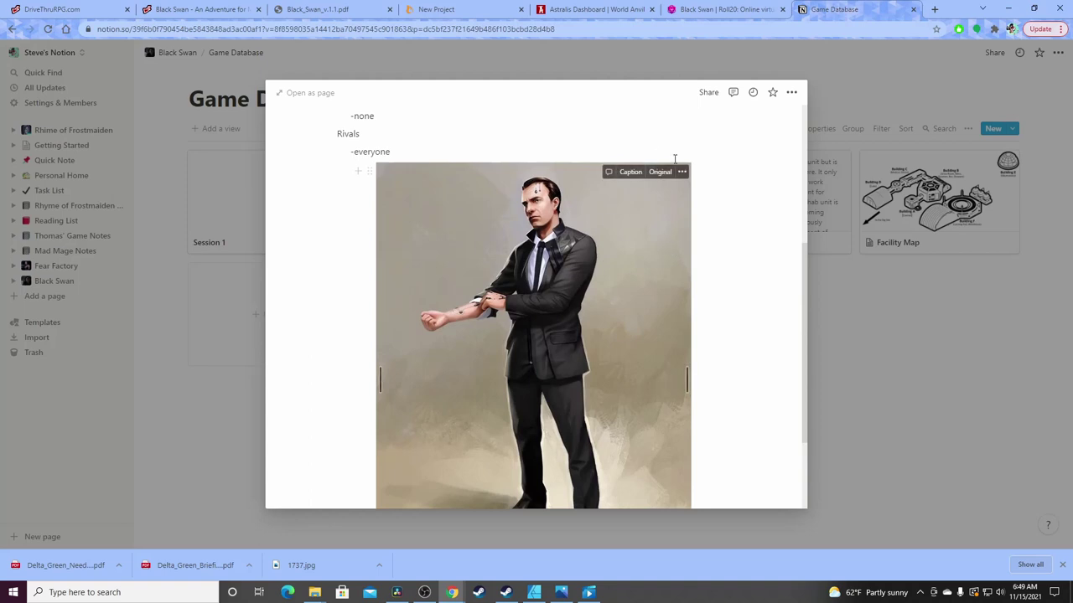
{"action": "scroll", "coordinate": [674, 159], "scroll_direction": "up", "scroll_amount": 2}
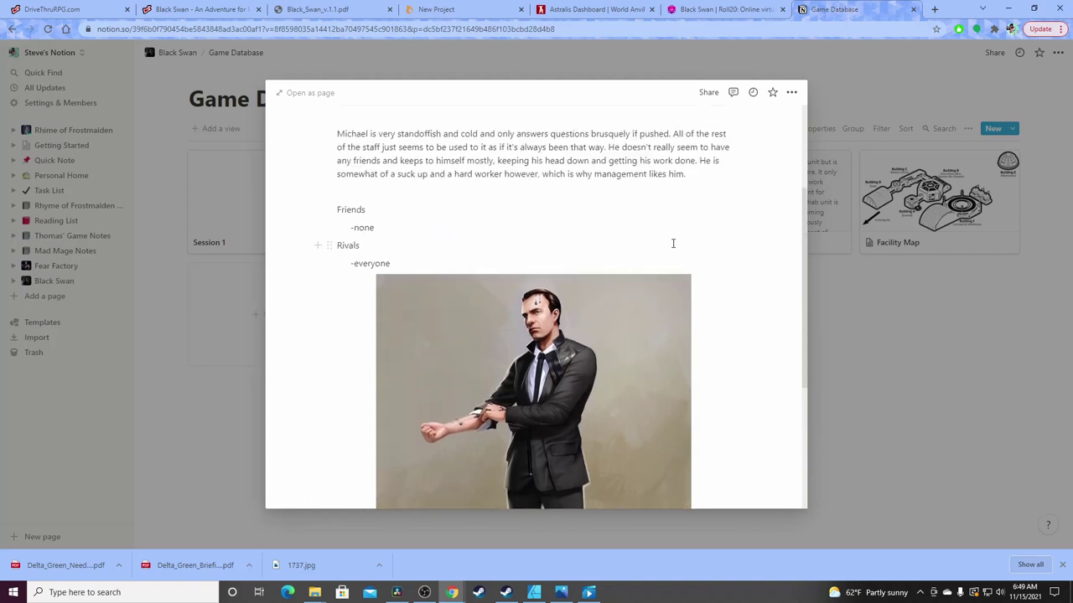
{"action": "scroll", "coordinate": [673, 243], "scroll_direction": "up", "scroll_amount": 2}
{"action": "scroll", "coordinate": [709, 273], "scroll_direction": "down", "scroll_amount": 2}
{"action": "left_click", "coordinate": [884, 300]}
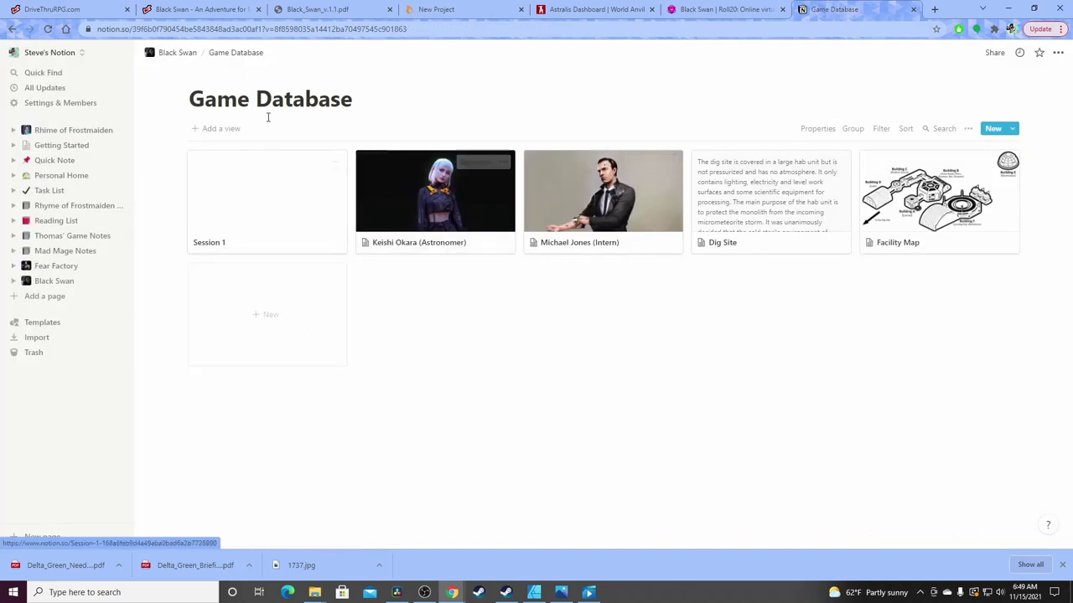
Visit the Black Swan page, return to its Game Database and read the Dig Site entry
{"action": "left_click", "coordinate": [180, 52]}
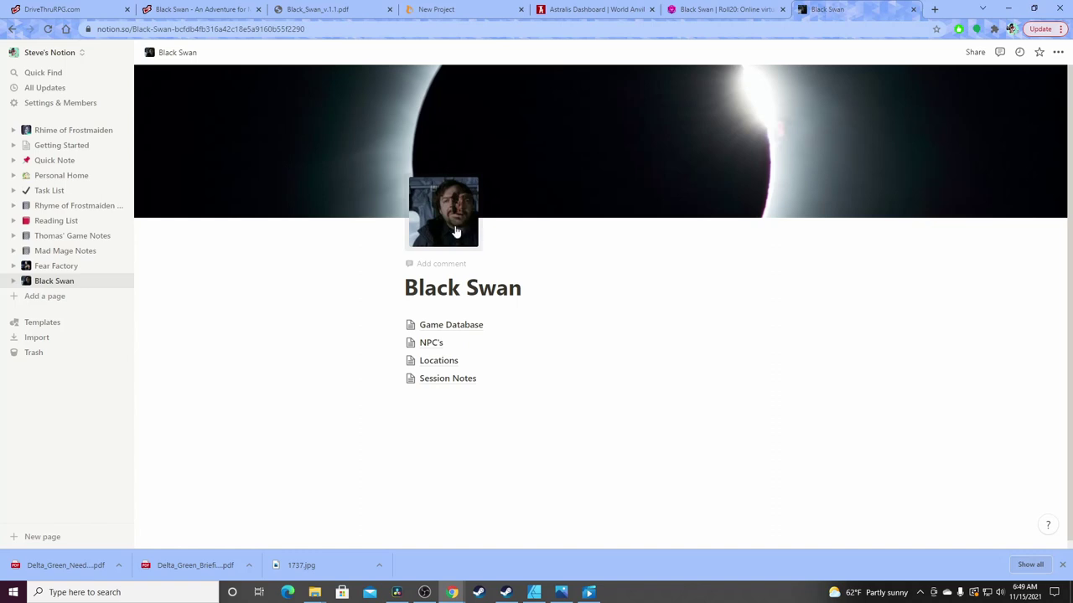
{"action": "left_click", "coordinate": [453, 326]}
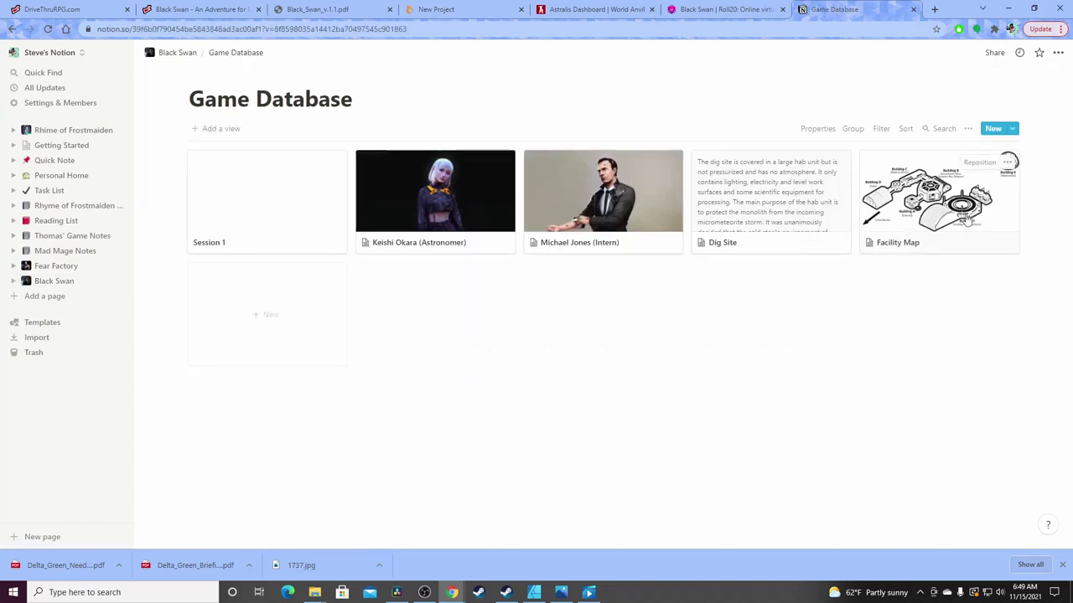
{"action": "left_click", "coordinate": [743, 206]}
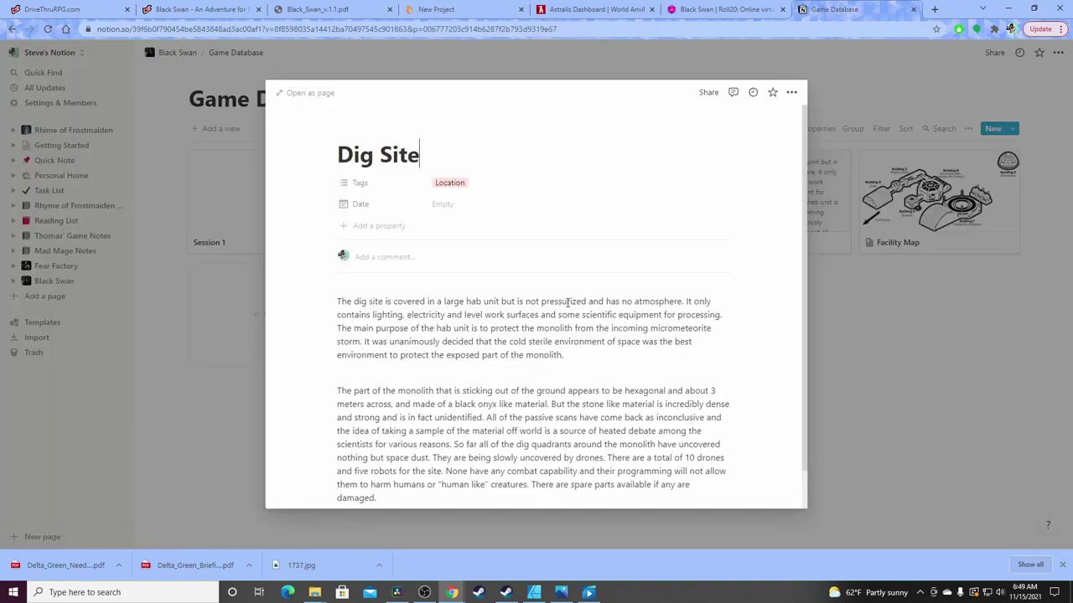
{"action": "scroll", "coordinate": [620, 314], "scroll_direction": "down", "scroll_amount": 1}
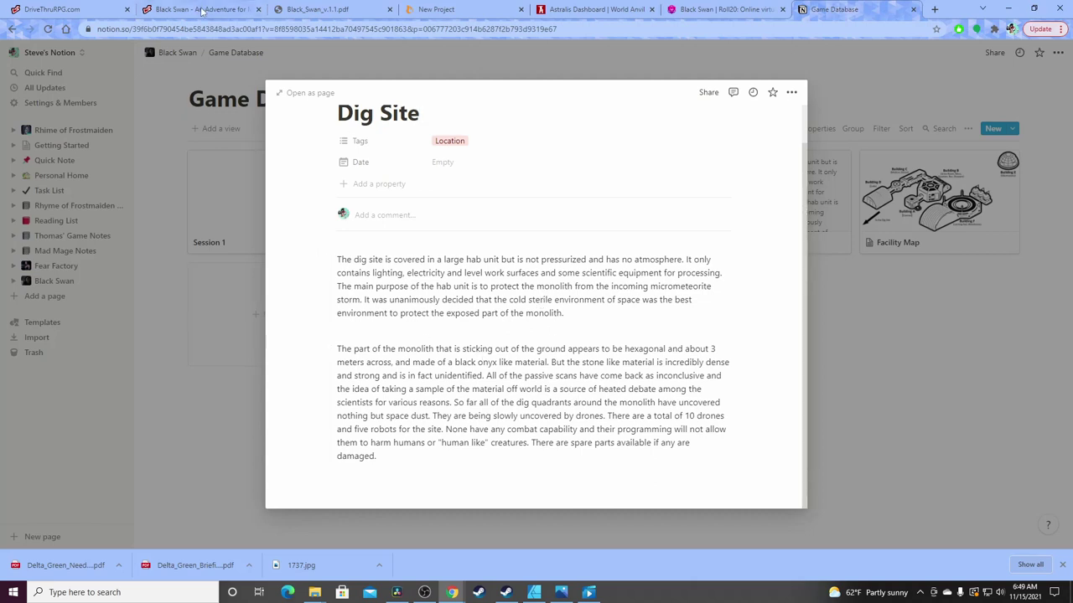
Check the personnel page in Black_Swan_v.1.1.pdf, and close the Dig Site entry in the Game Database
{"action": "left_click", "coordinate": [305, 9]}
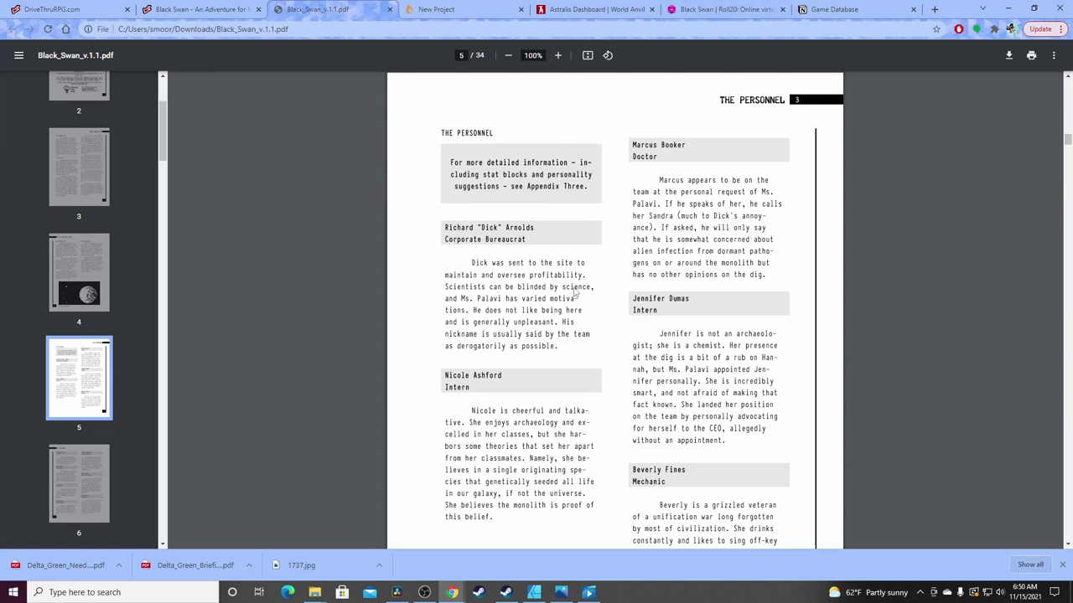
{"action": "left_click", "coordinate": [840, 11]}
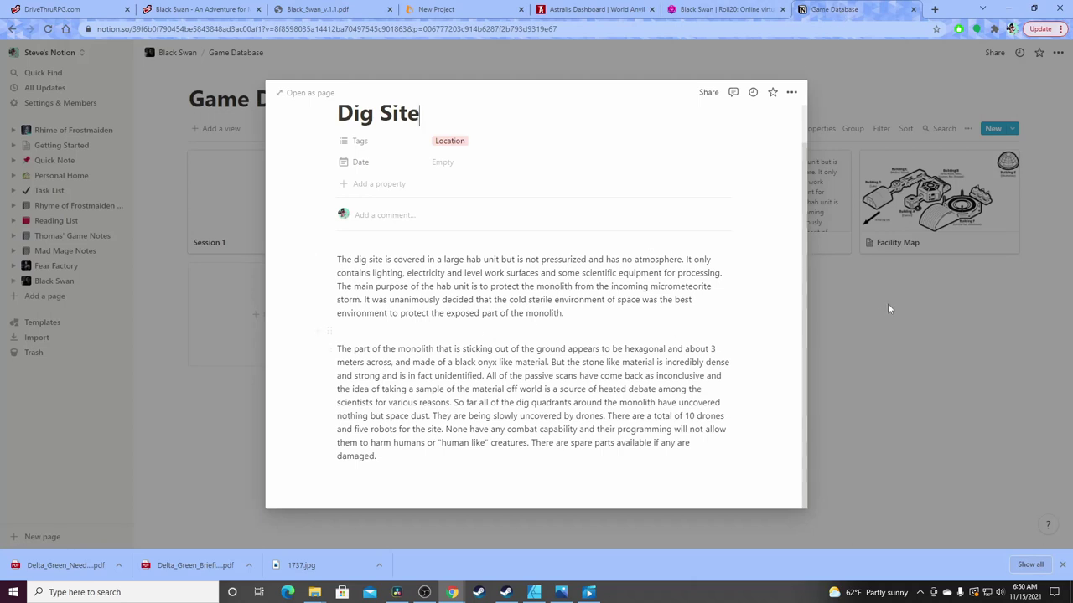
{"action": "left_click", "coordinate": [862, 337]}
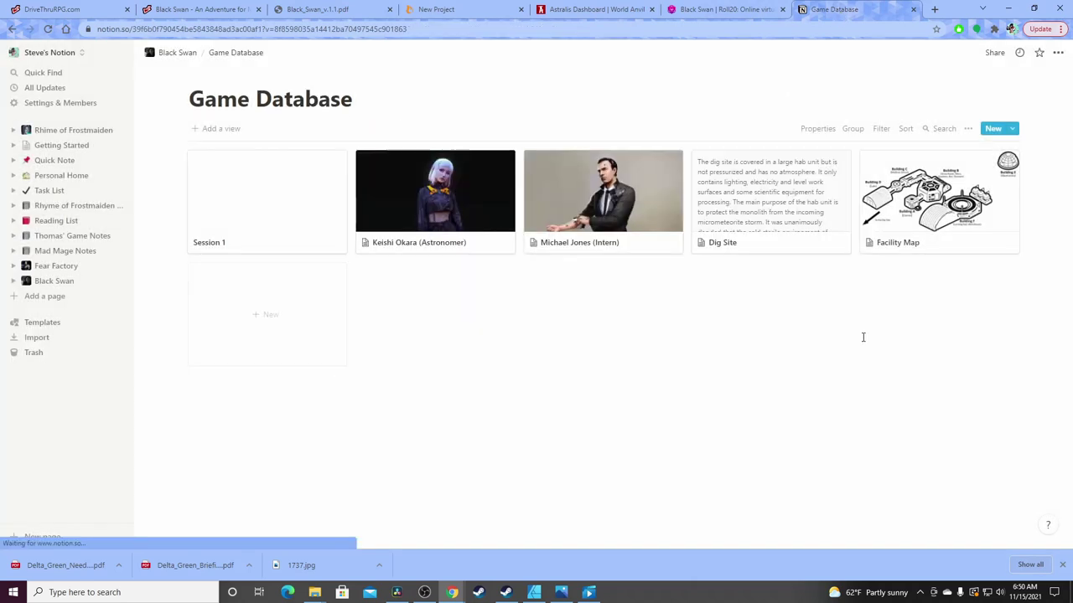
Create a new entry in the Game Database and tag it NPC
{"action": "left_click", "coordinate": [264, 314]}
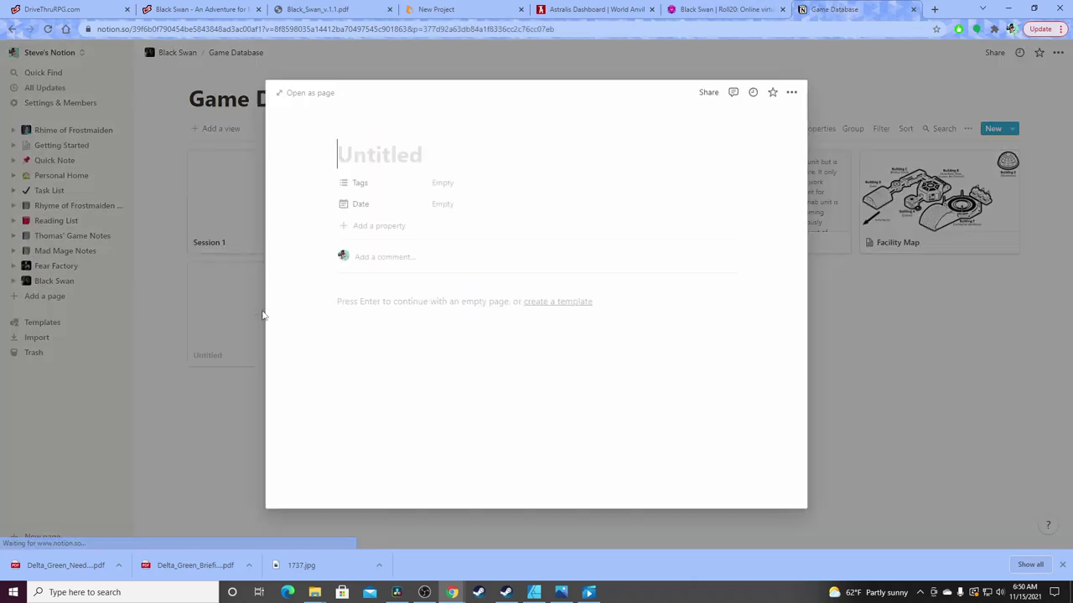
{"action": "left_click", "coordinate": [471, 184]}
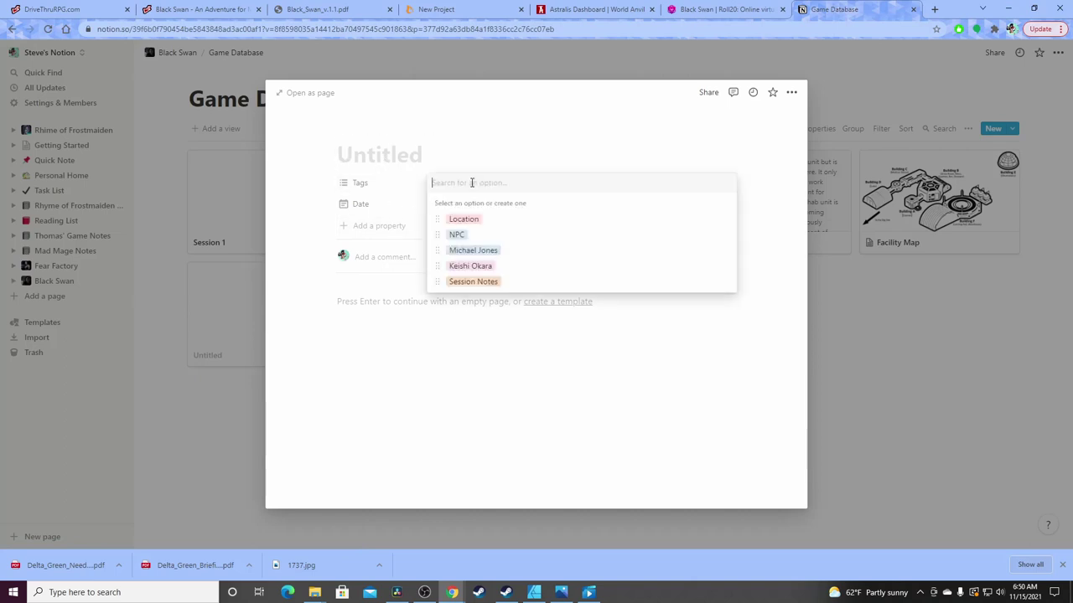
{"action": "left_click", "coordinate": [468, 237]}
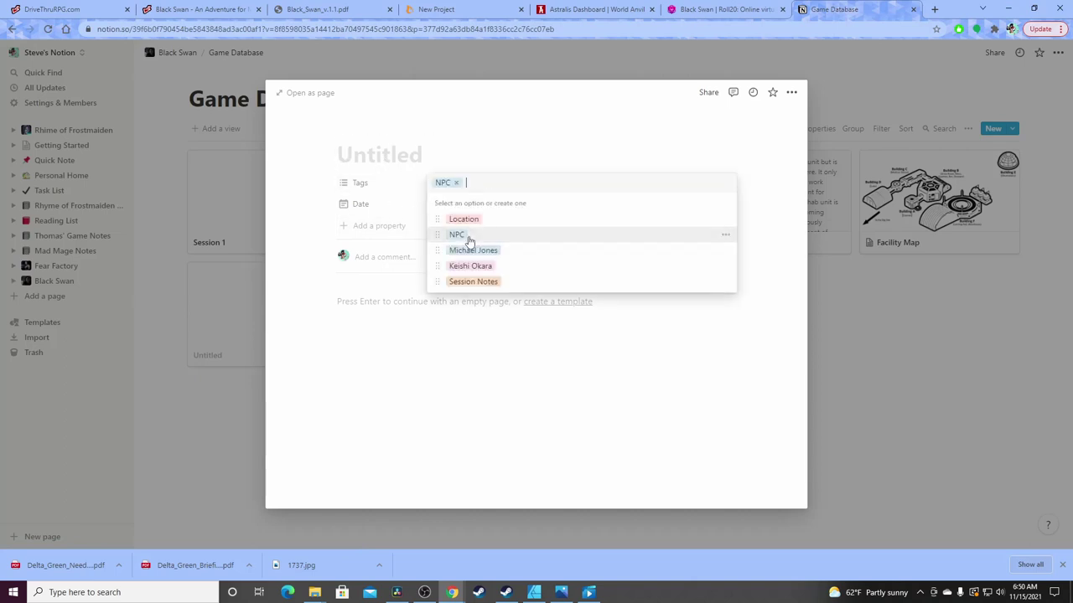
{"action": "left_click", "coordinate": [460, 366]}
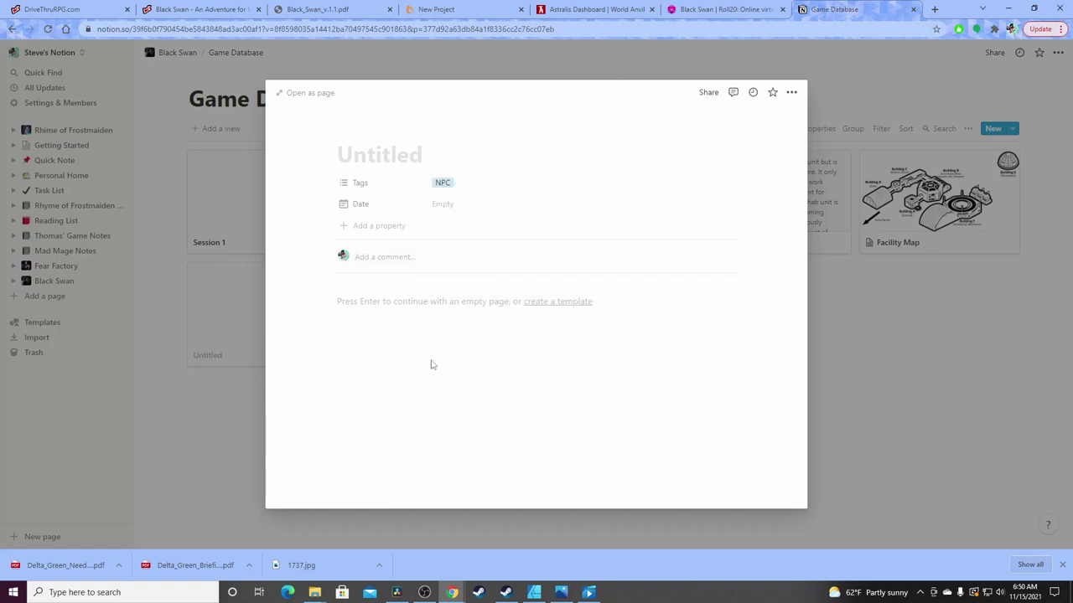
Insert an empty image block into the body of the untitled NPC entry
{"action": "left_click", "coordinate": [432, 364]}
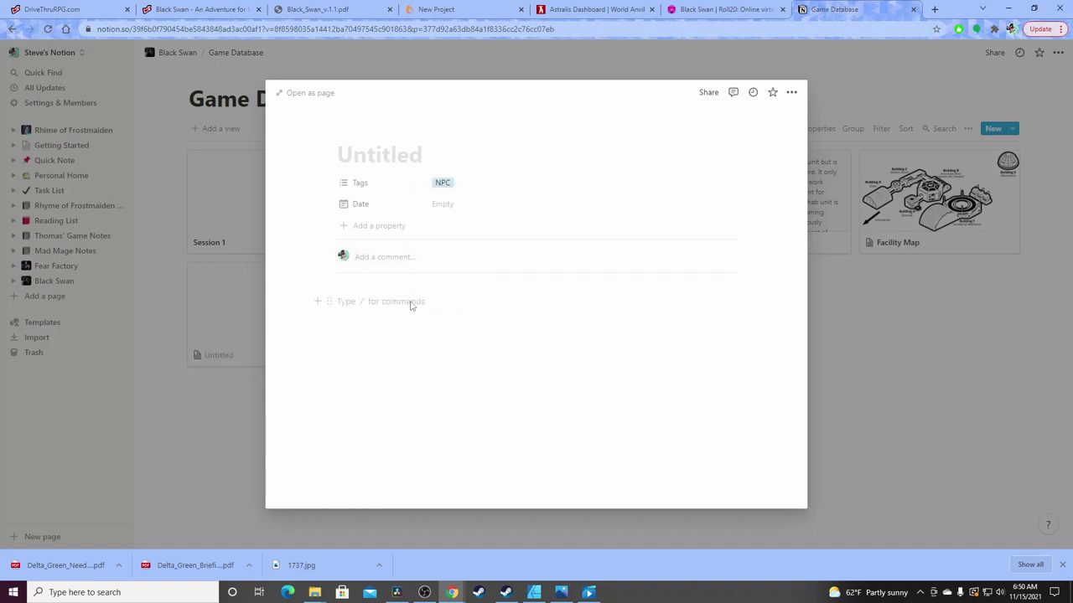
{"action": "type", "text": "/"}
{"action": "scroll", "coordinate": [436, 402], "scroll_direction": "down", "scroll_amount": 3}
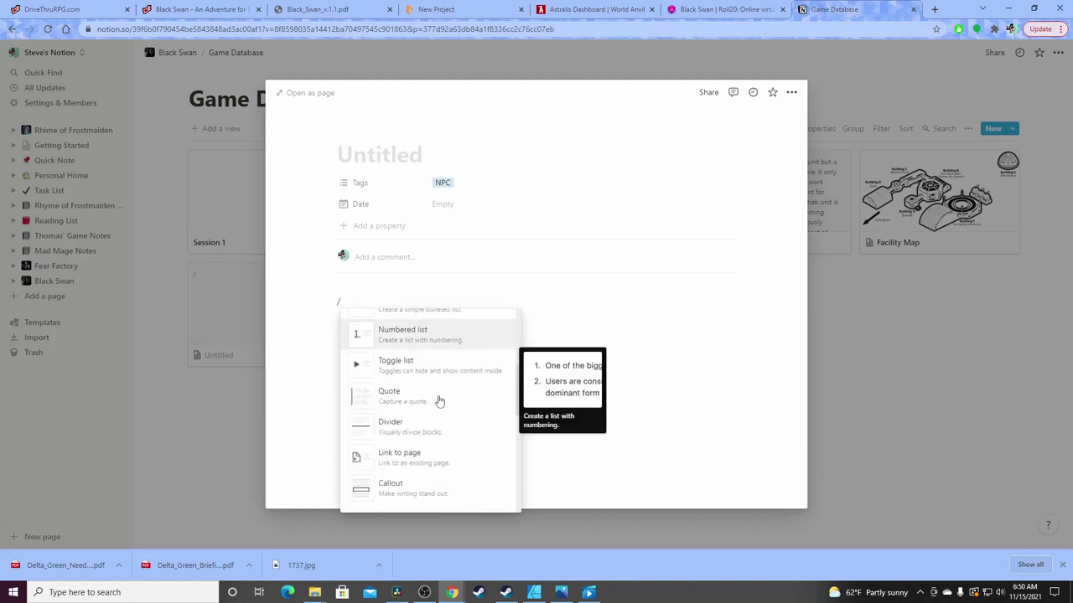
{"action": "scroll", "coordinate": [439, 401], "scroll_direction": "down", "scroll_amount": 5}
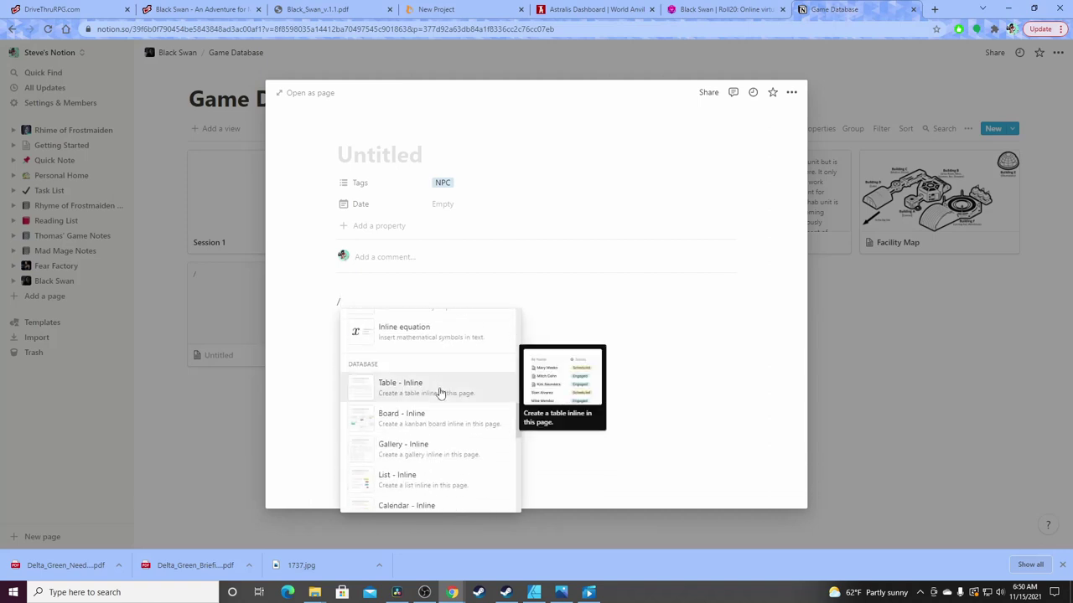
{"action": "scroll", "coordinate": [439, 393], "scroll_direction": "down", "scroll_amount": 5}
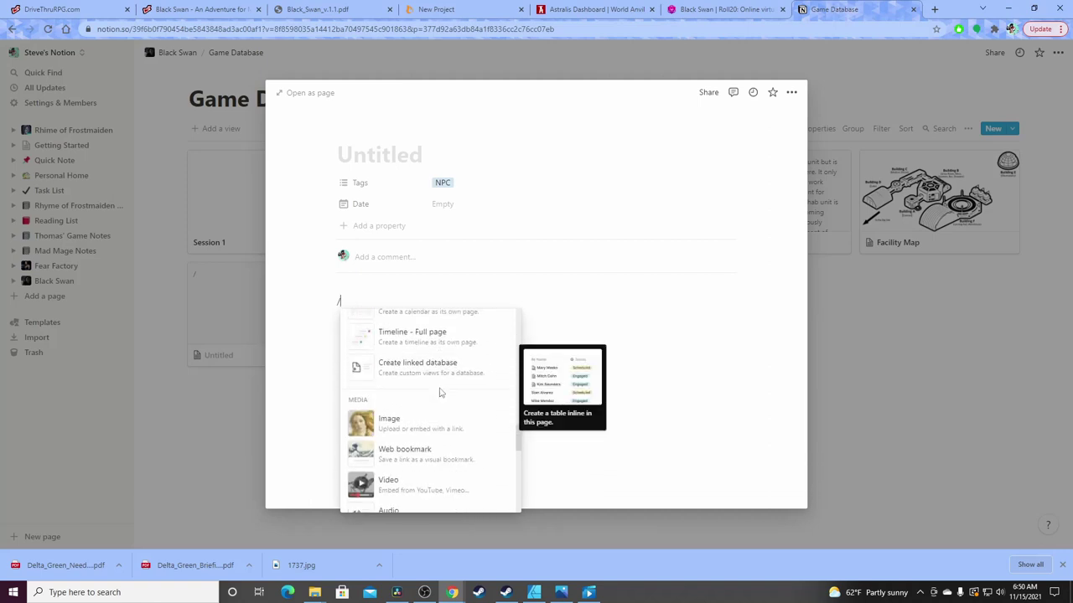
{"action": "left_click", "coordinate": [411, 424]}
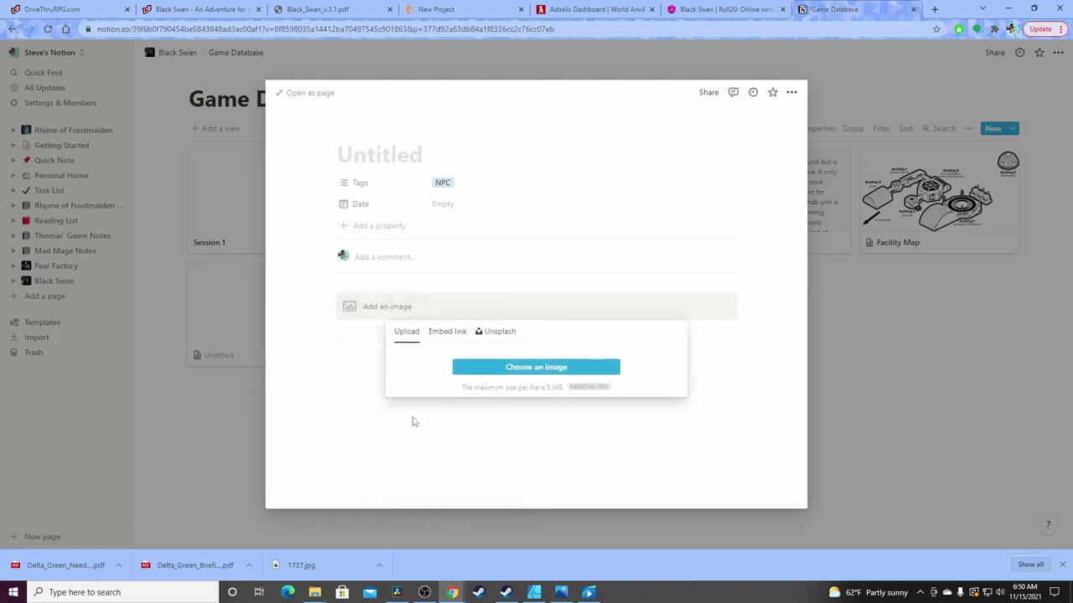
{"action": "left_click", "coordinate": [524, 369]}
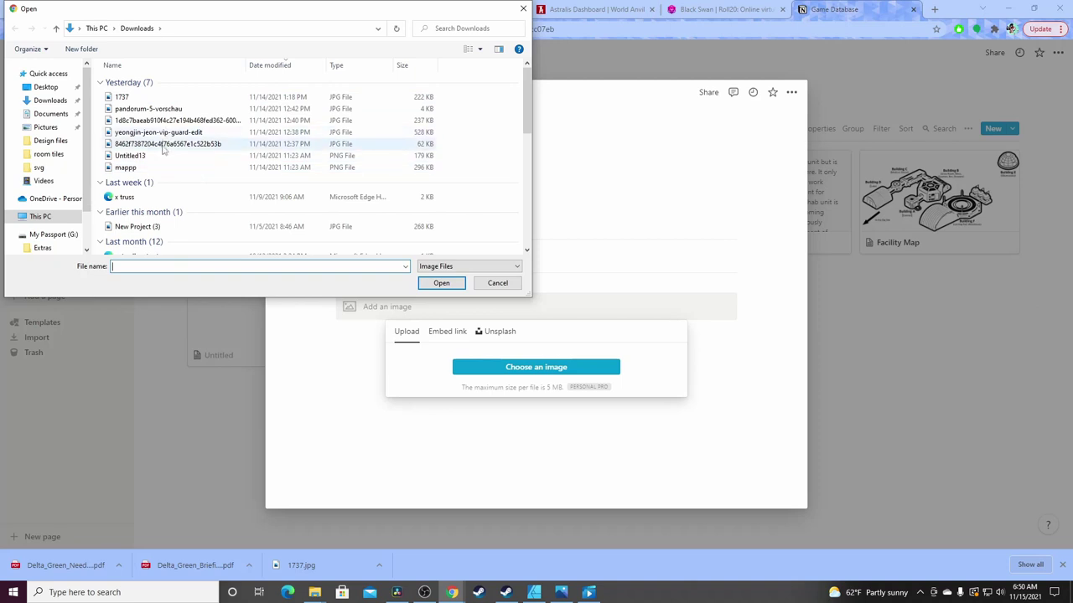
{"action": "left_click", "coordinate": [314, 593]}
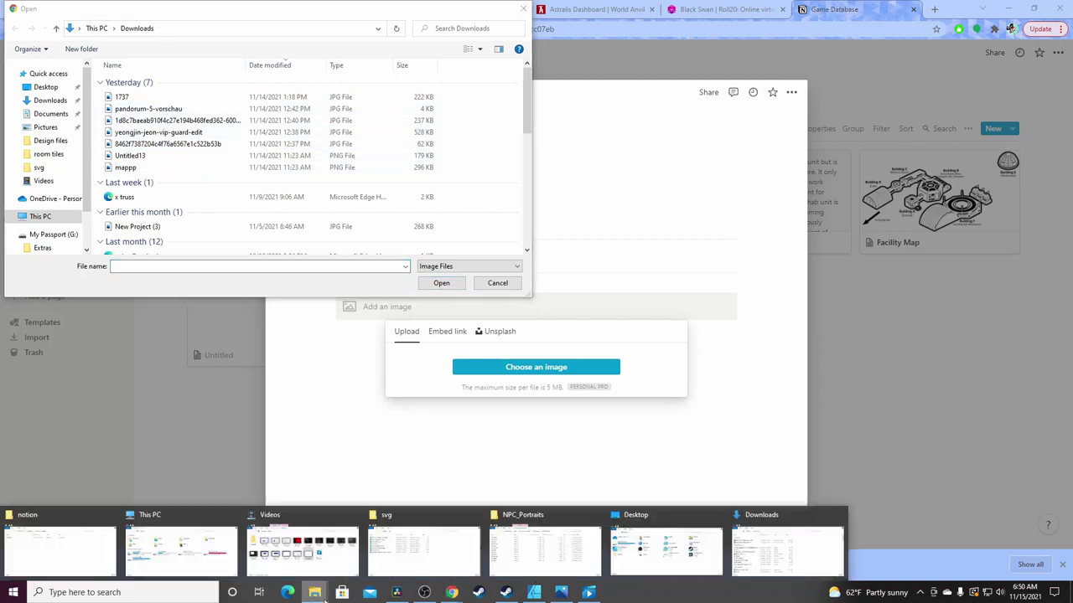
{"action": "left_click", "coordinate": [533, 552]}
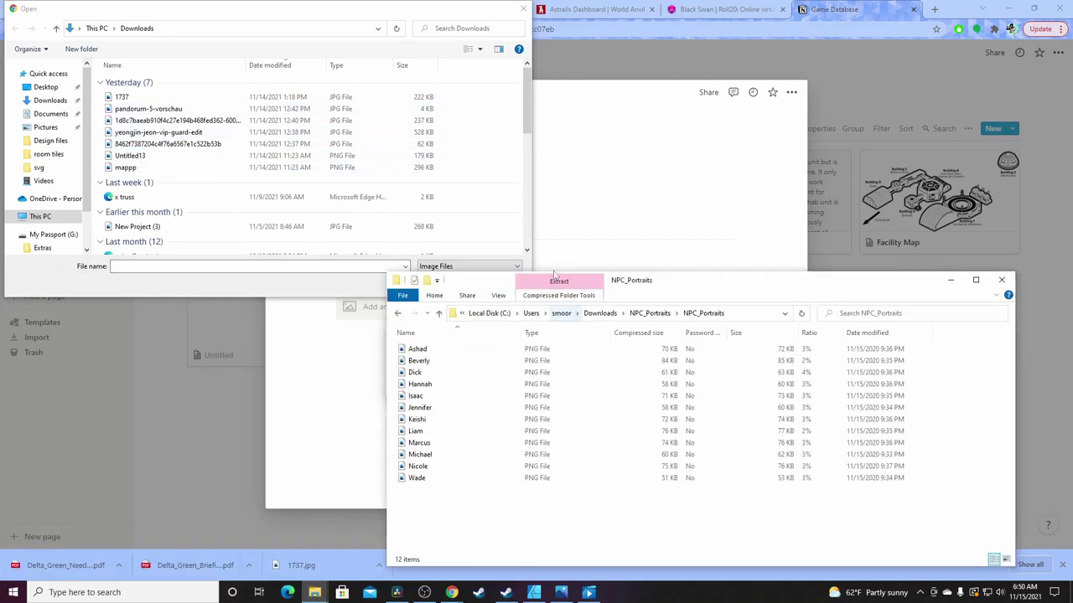
{"action": "mouse_move", "coordinate": [628, 287]}
{"action": "left_mouse_down"}
{"action": "mouse_move", "coordinate": [625, 356]}
{"action": "mouse_move", "coordinate": [609, 273]}
{"action": "mouse_move", "coordinate": [635, 276]}
{"action": "left_mouse_up"}
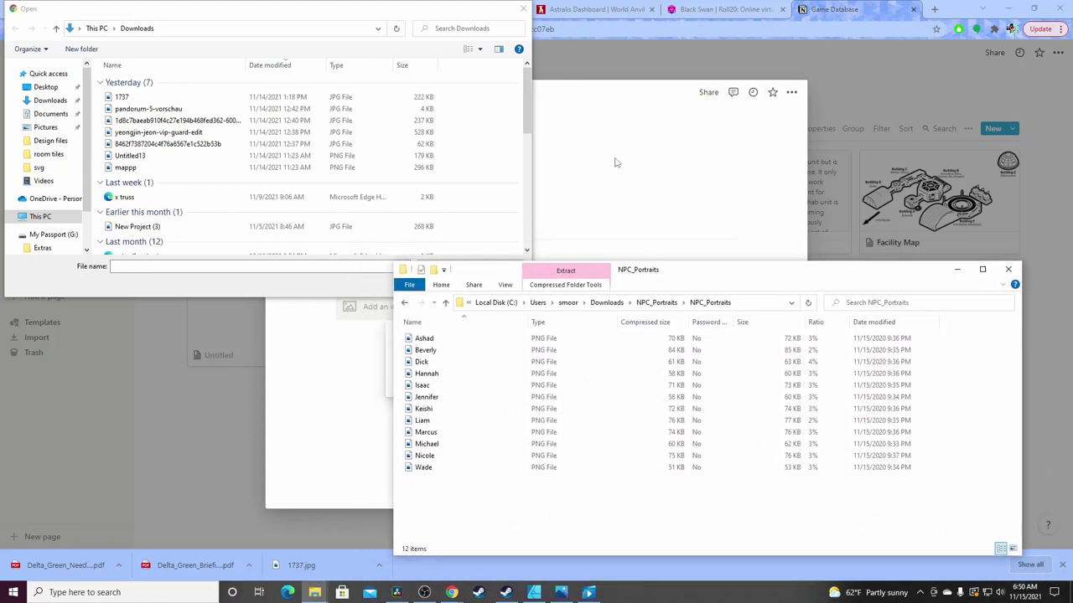
{"action": "left_click", "coordinate": [479, 23]}
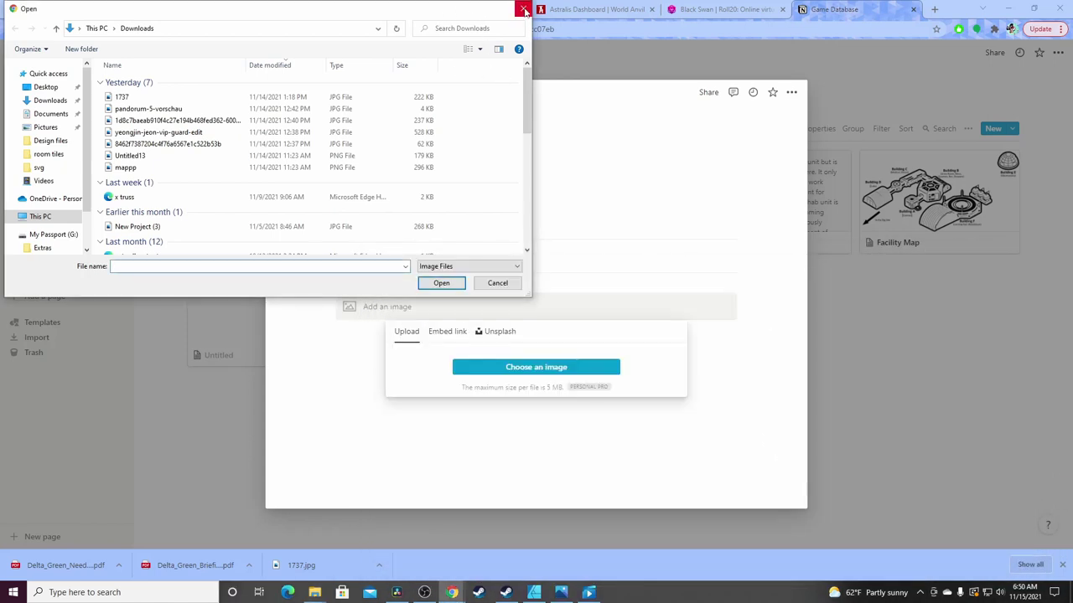
{"action": "left_click", "coordinate": [523, 10]}
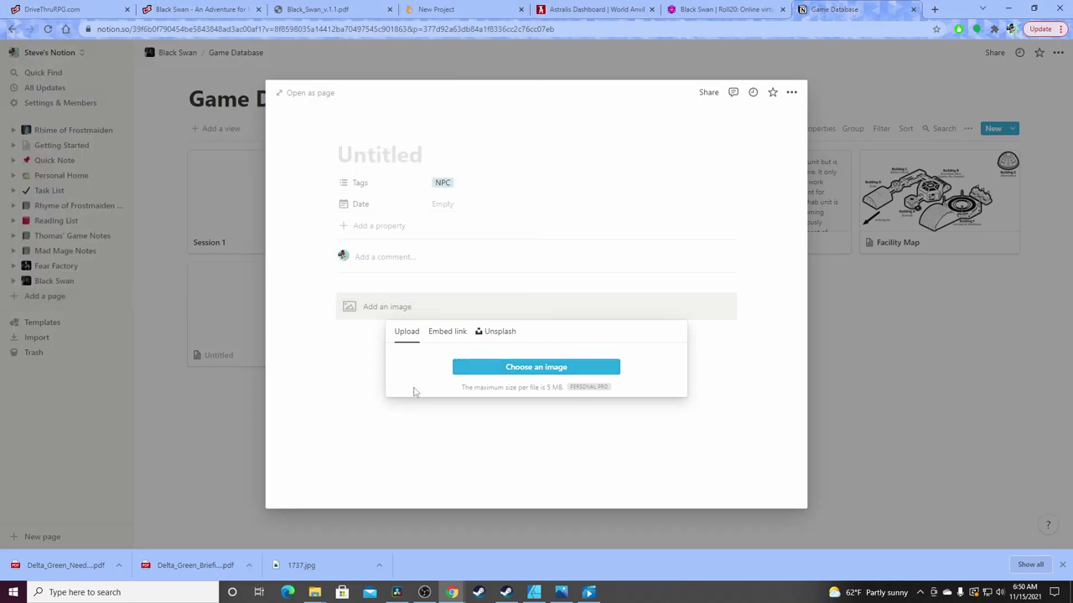
Try to add the Ashad portrait from the NPC_Portraits folder directly to the entry's image block
{"action": "left_click", "coordinate": [314, 593]}
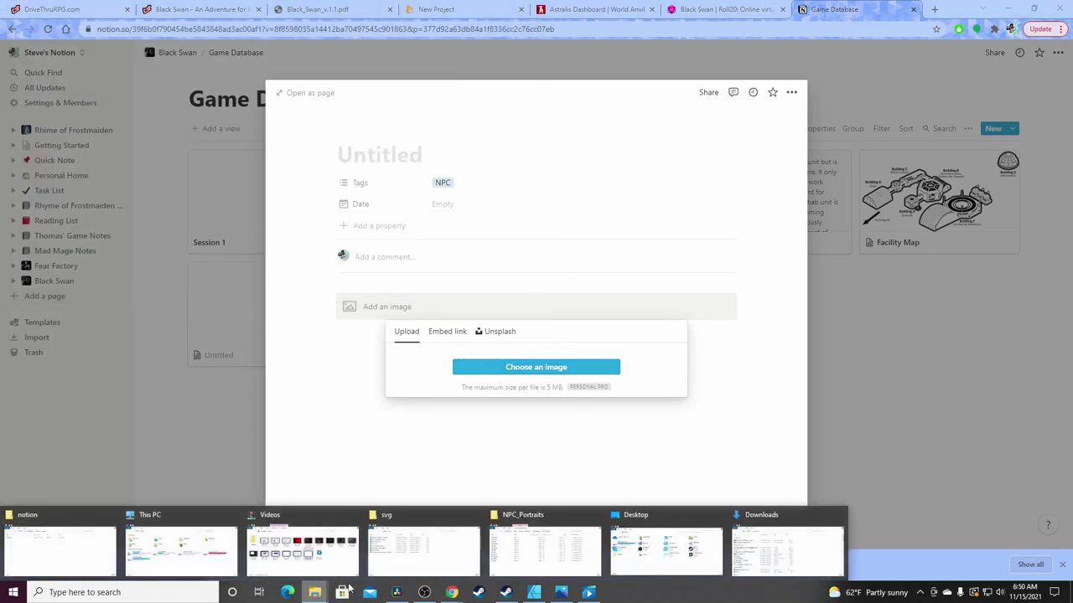
{"action": "left_click", "coordinate": [515, 539]}
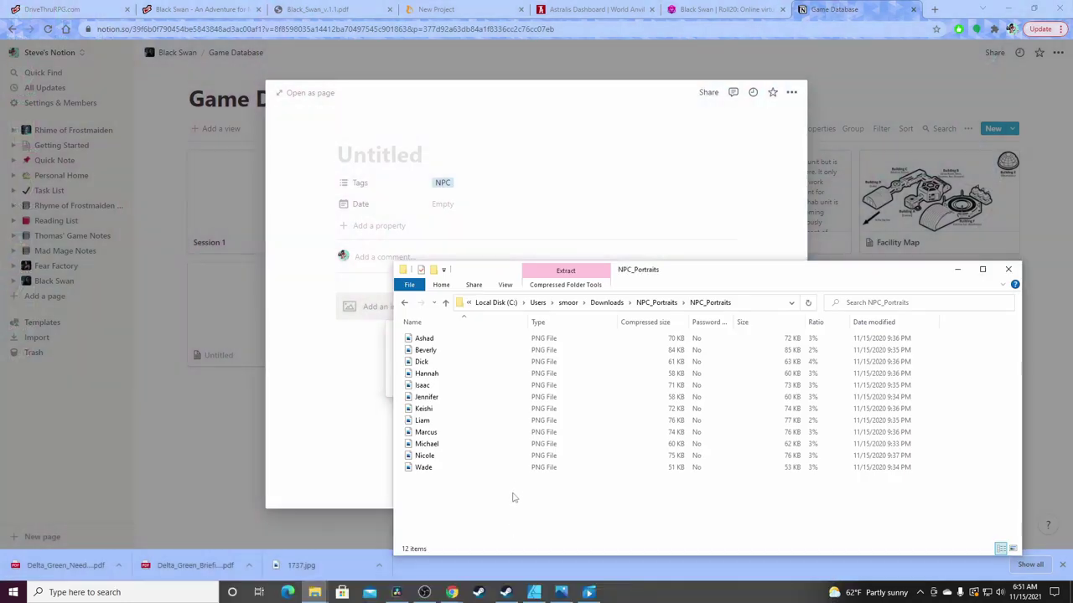
{"action": "left_click_drag", "start_coordinate": [484, 275], "coordinate": [740, 254]}
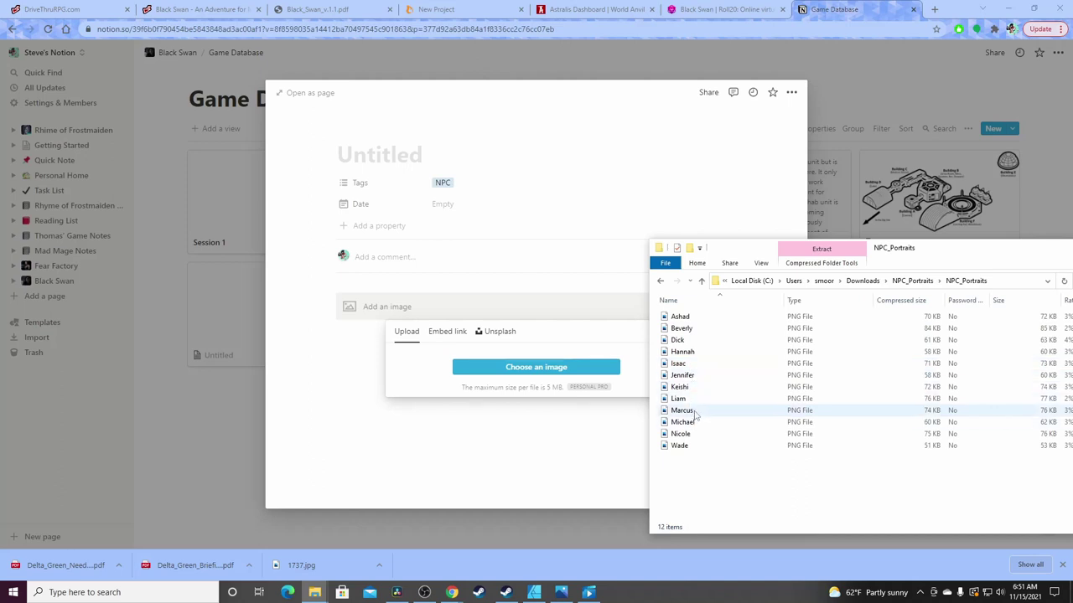
{"action": "left_click_drag", "start_coordinate": [689, 321], "coordinate": [390, 313]}
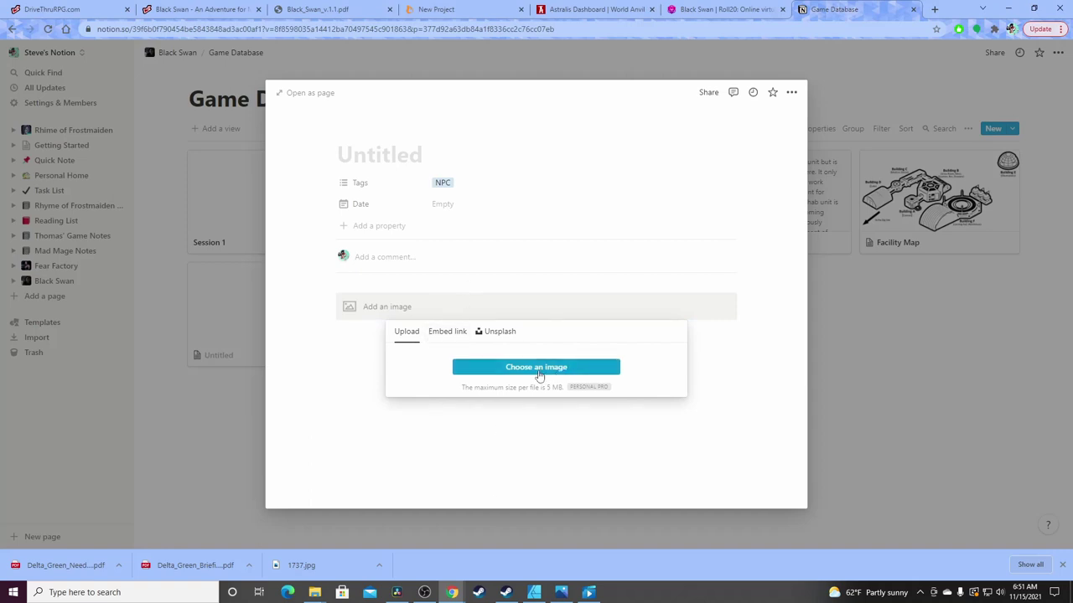
Try once more to place the Ashad portrait from the NPC_Portraits folder window into the entry's body
{"action": "left_click", "coordinate": [360, 362]}
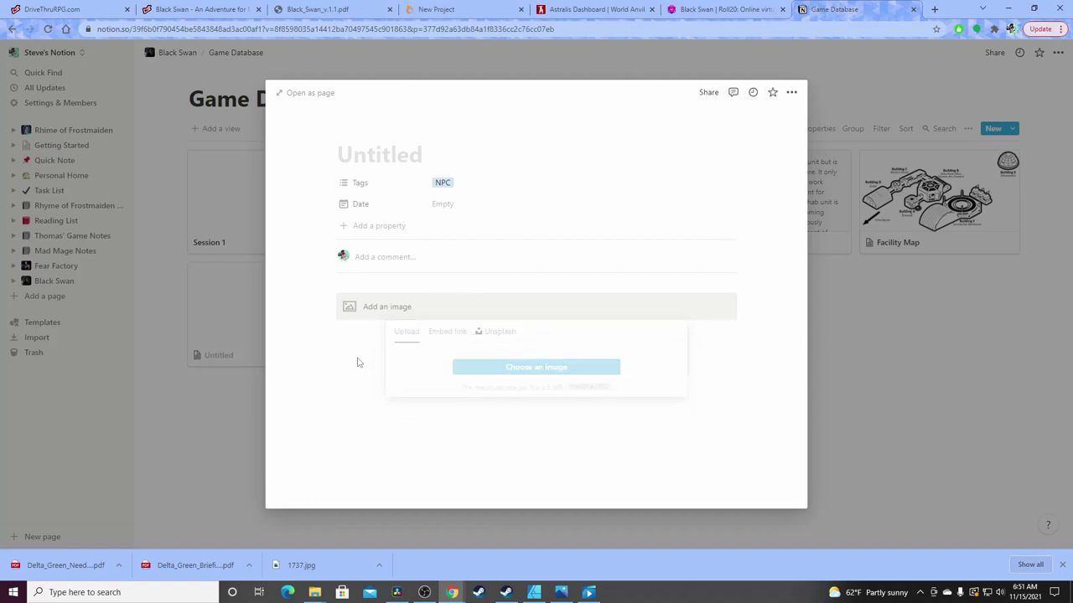
{"action": "left_click", "coordinate": [315, 593]}
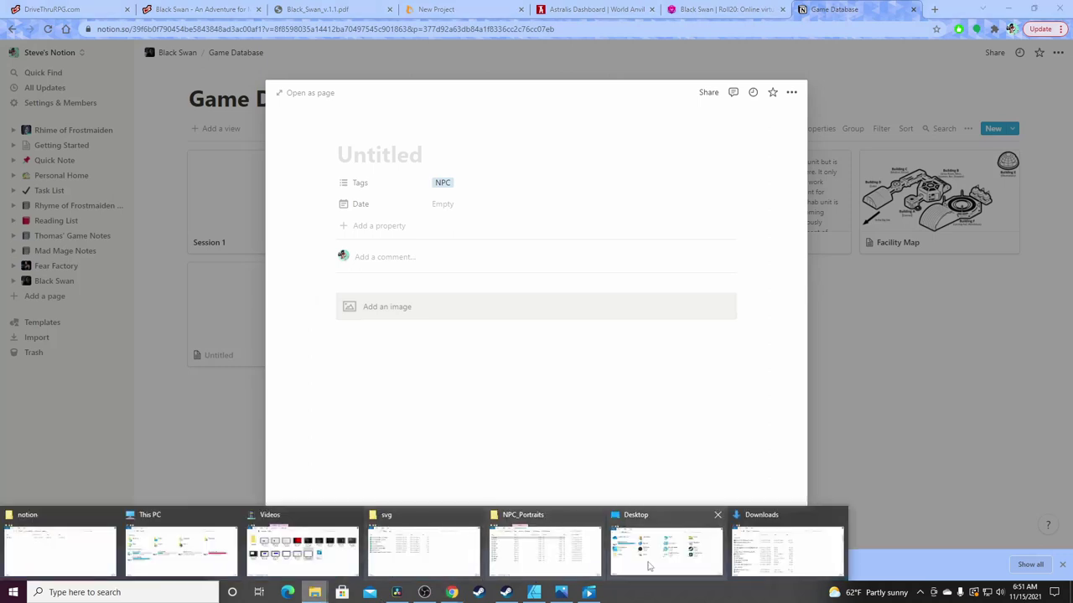
{"action": "left_click", "coordinate": [544, 551]}
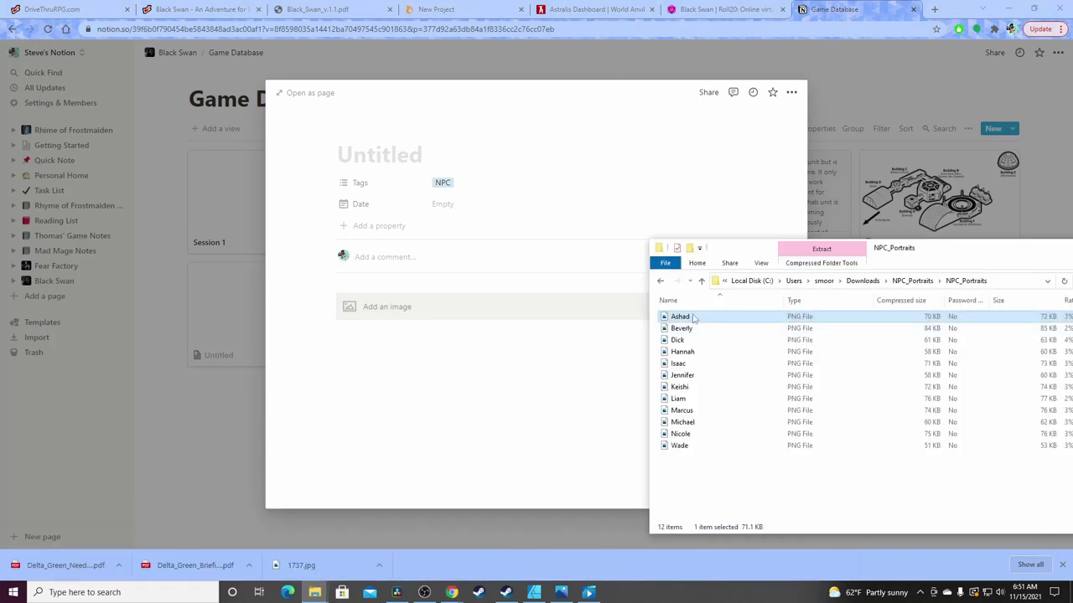
{"action": "left_click_drag", "start_coordinate": [680, 317], "coordinate": [426, 364]}
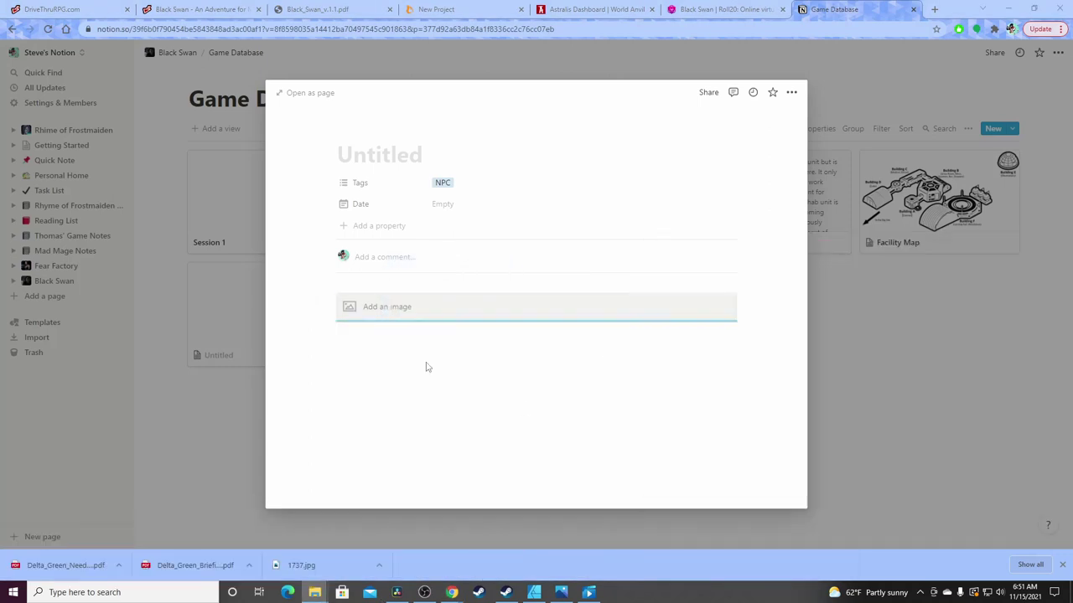
Upload the Ashad portrait from the nested NPC_Portraits folder in Downloads into the entry's image block
{"action": "left_click", "coordinate": [362, 316]}
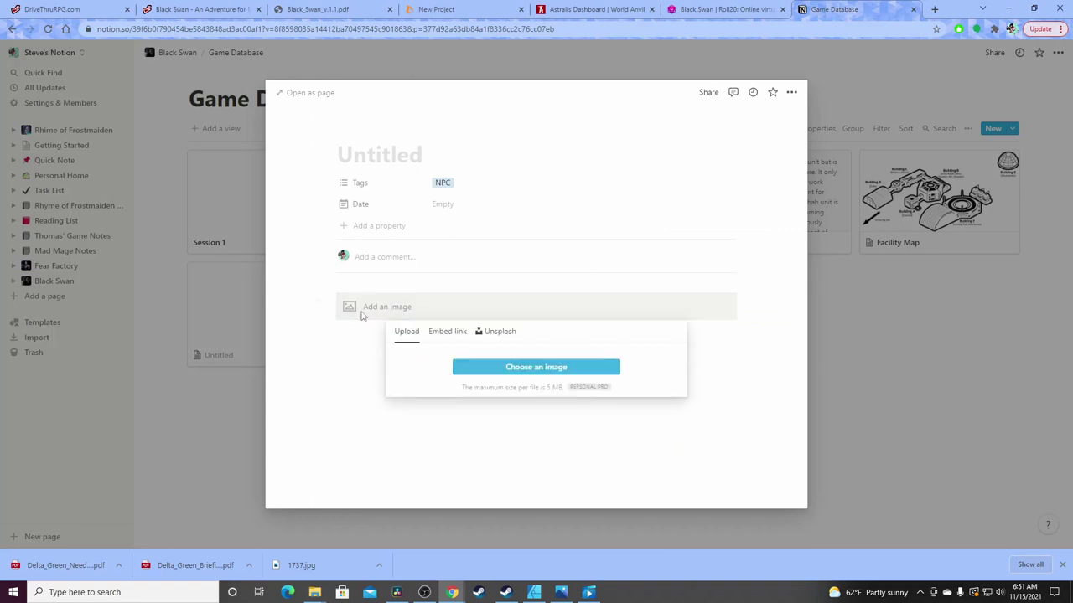
{"action": "left_click", "coordinate": [533, 372]}
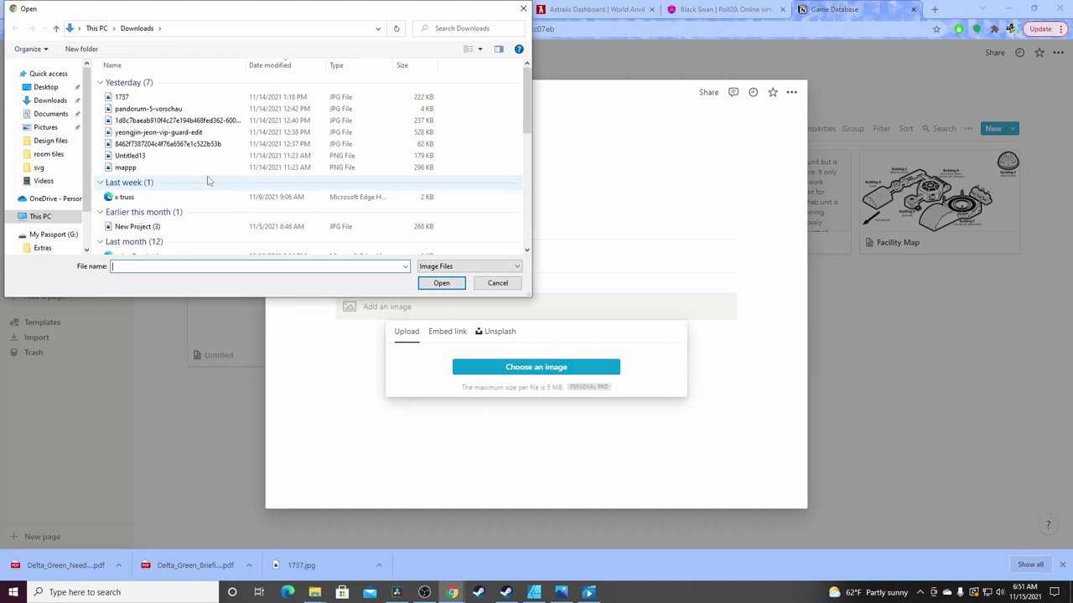
{"action": "double_click", "coordinate": [156, 97]}
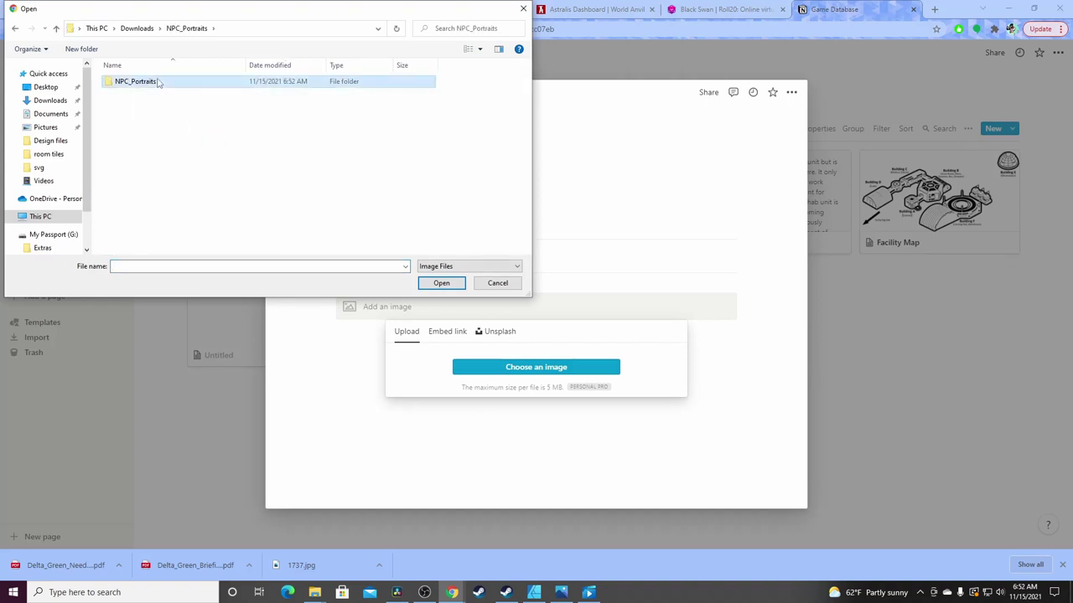
{"action": "double_click", "coordinate": [156, 81]}
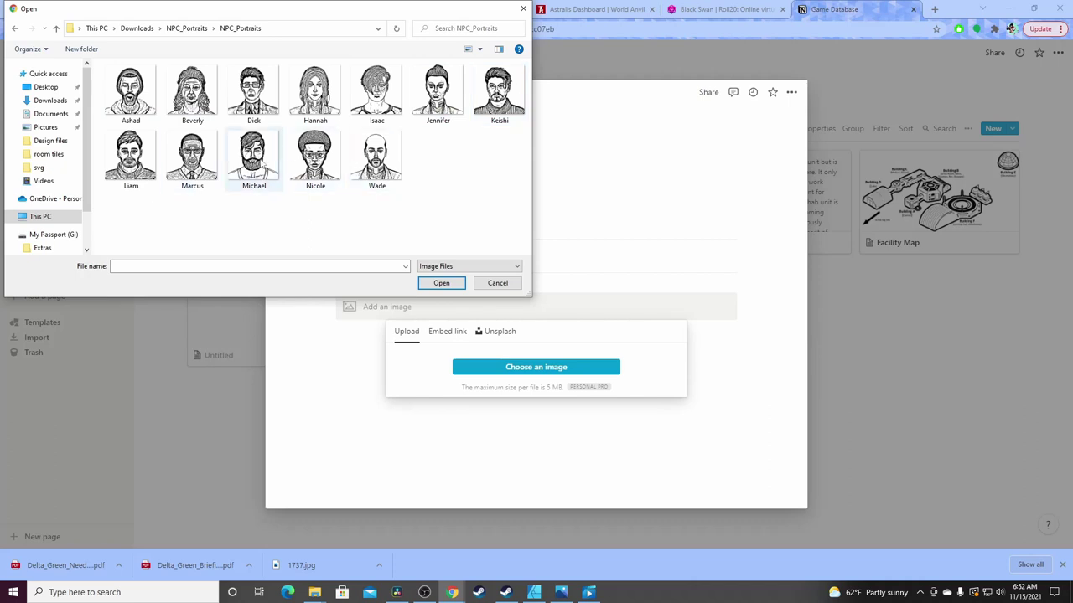
{"action": "left_click", "coordinate": [137, 104]}
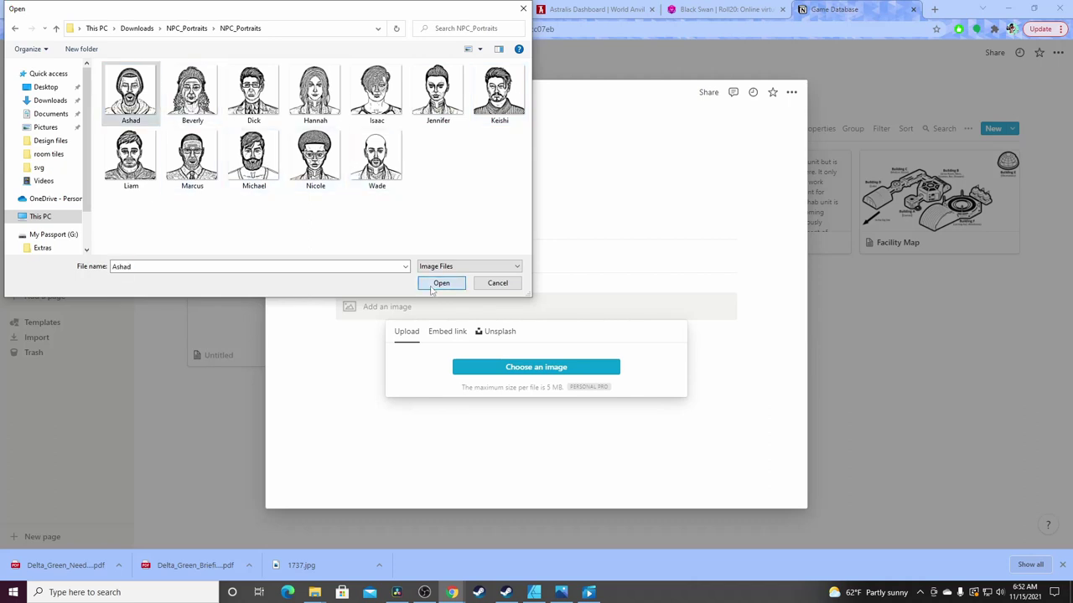
{"action": "left_click", "coordinate": [441, 282]}
Create a new Ashad tag and add it to the untitled NPC entry
{"action": "scroll", "coordinate": [652, 380], "scroll_direction": "down", "scroll_amount": 3}
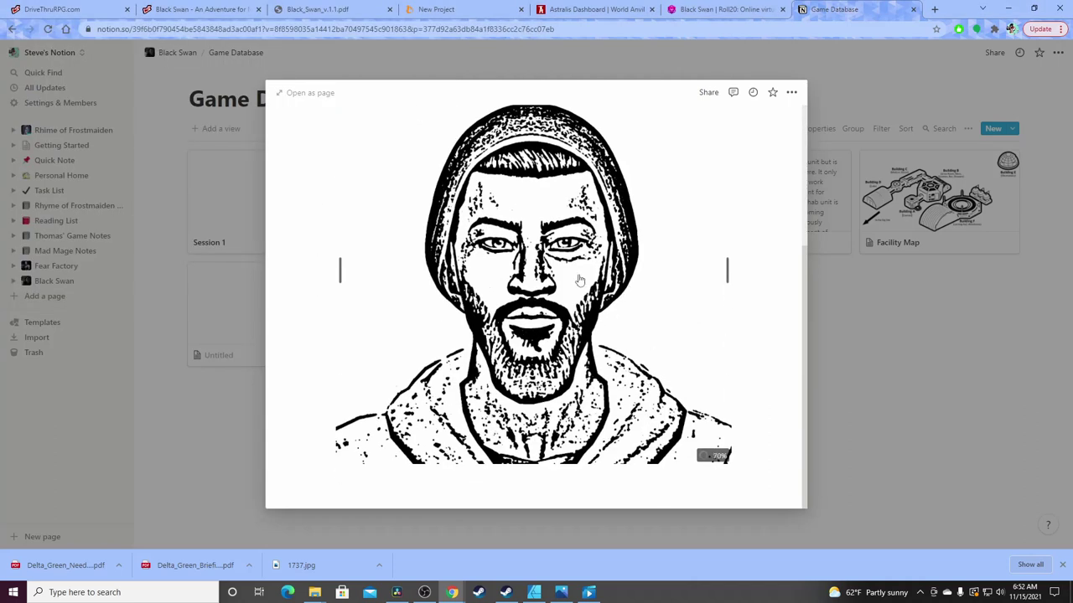
{"action": "scroll", "coordinate": [624, 322], "scroll_direction": "up", "scroll_amount": 2}
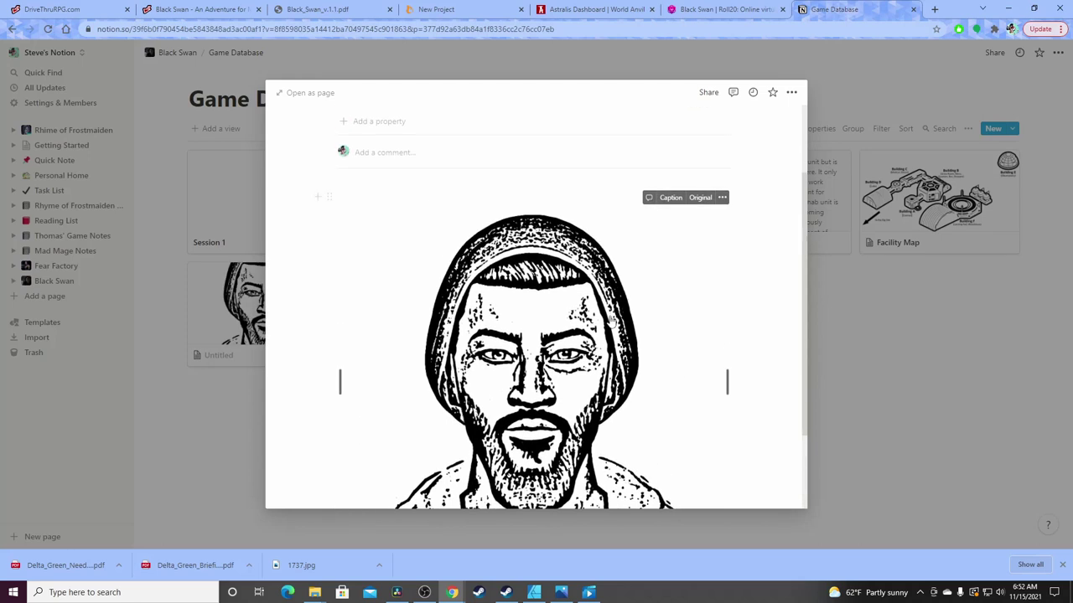
{"action": "scroll", "coordinate": [604, 313], "scroll_direction": "up", "scroll_amount": 2}
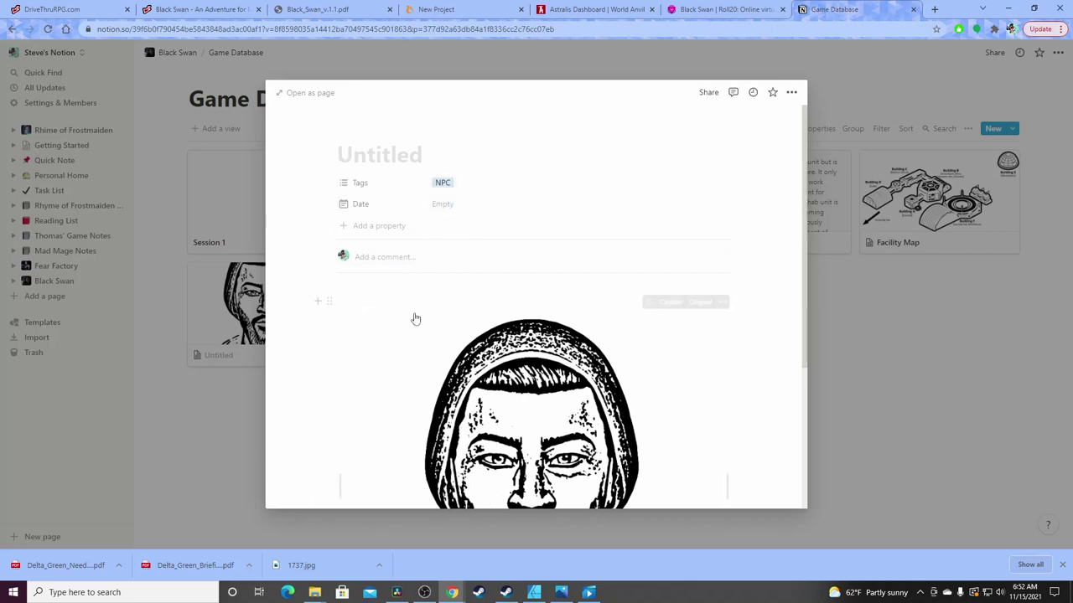
{"action": "scroll", "coordinate": [415, 323], "scroll_direction": "down", "scroll_amount": 3}
{"action": "scroll", "coordinate": [405, 352], "scroll_direction": "up", "scroll_amount": 3}
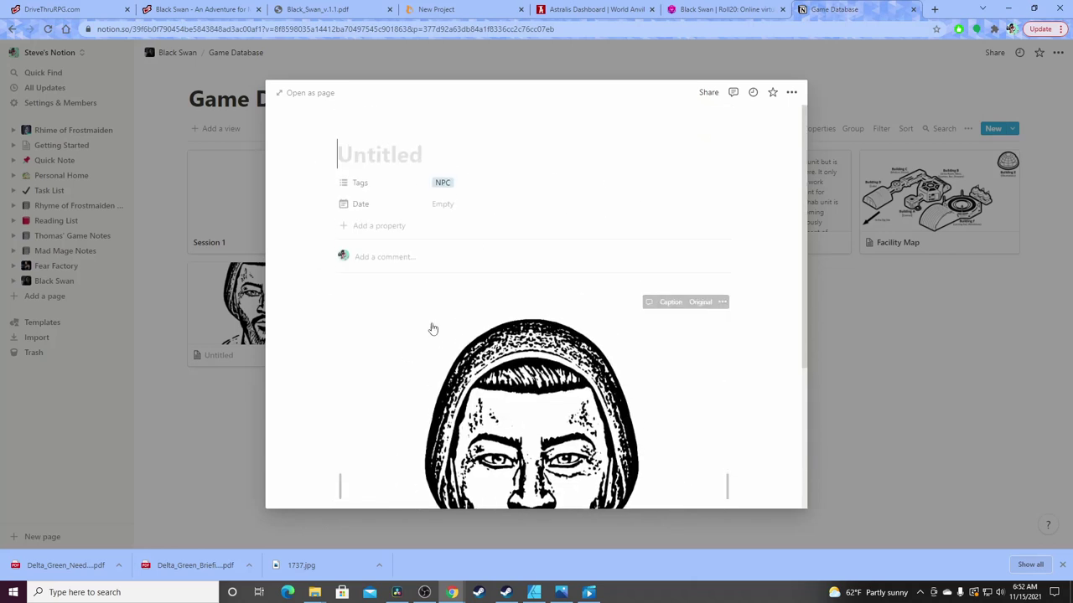
{"action": "left_click", "coordinate": [499, 186]}
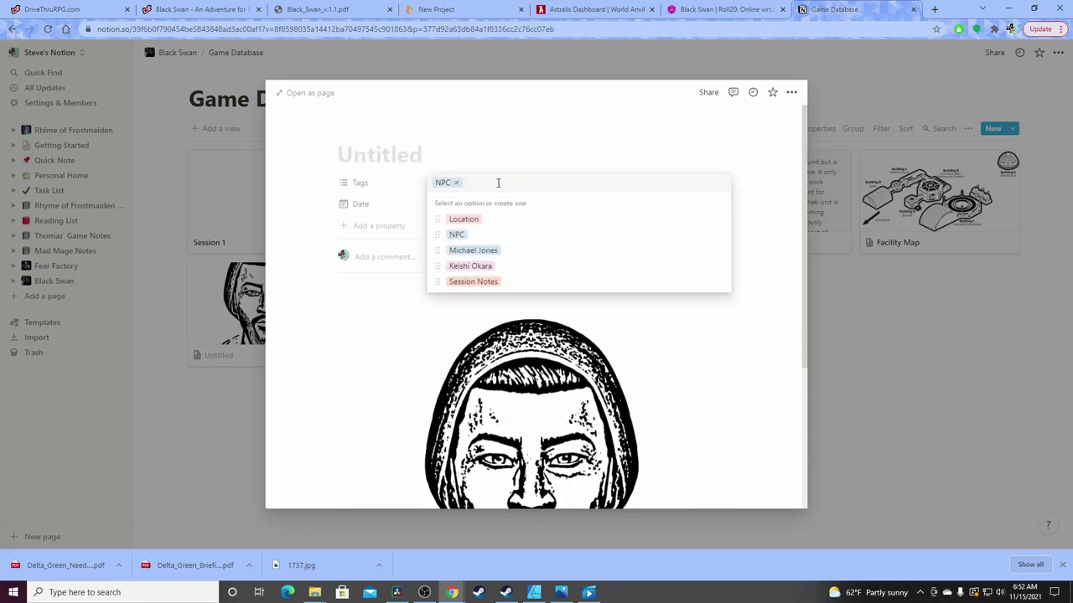
{"action": "type", "text": "Ashad"}
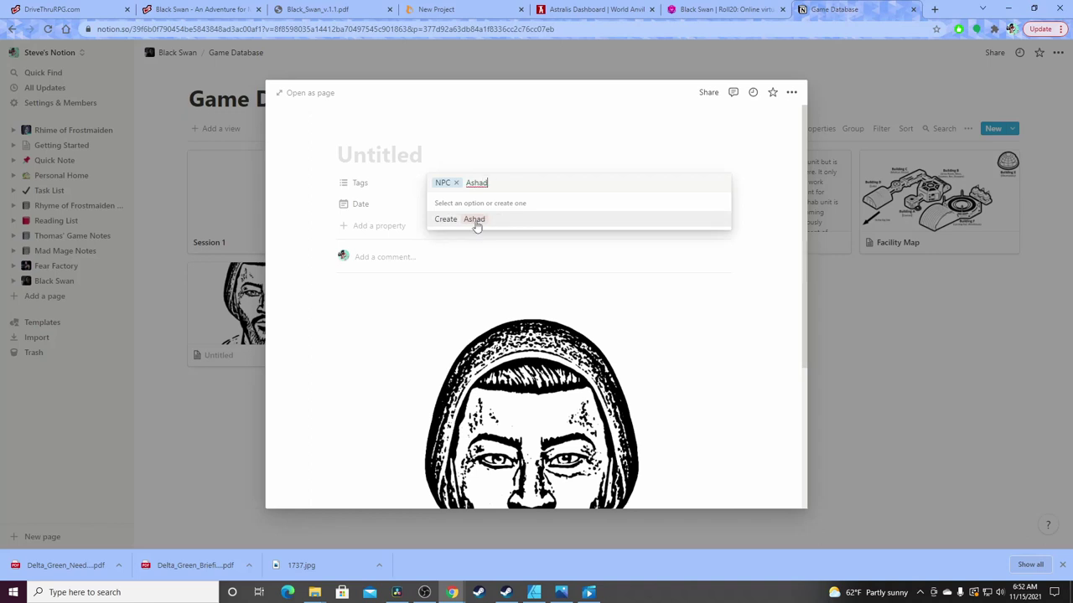
{"action": "left_click", "coordinate": [474, 220]}
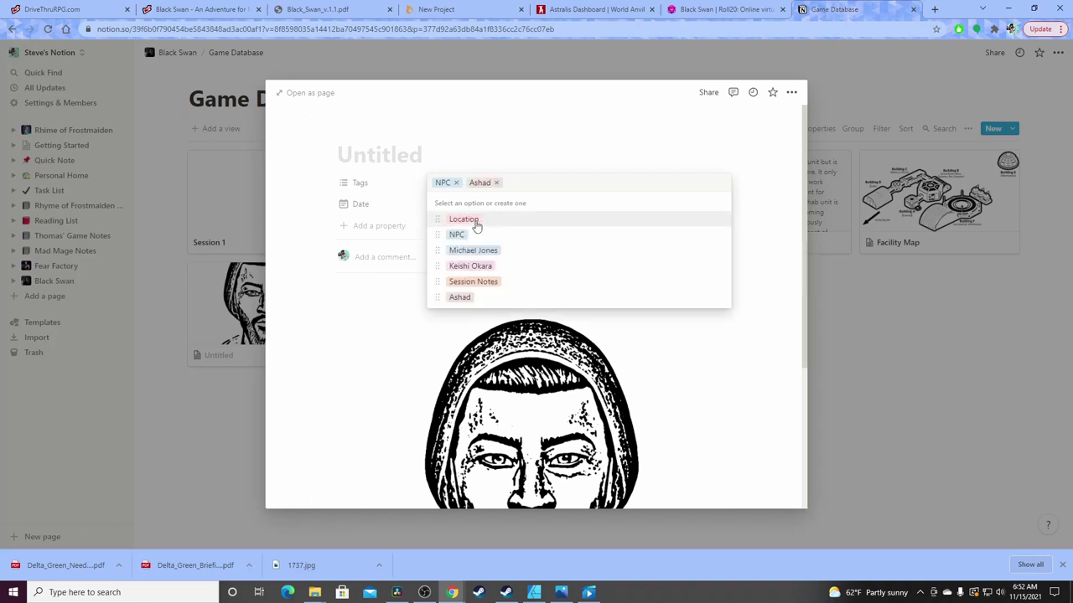
{"action": "left_click", "coordinate": [883, 309]}
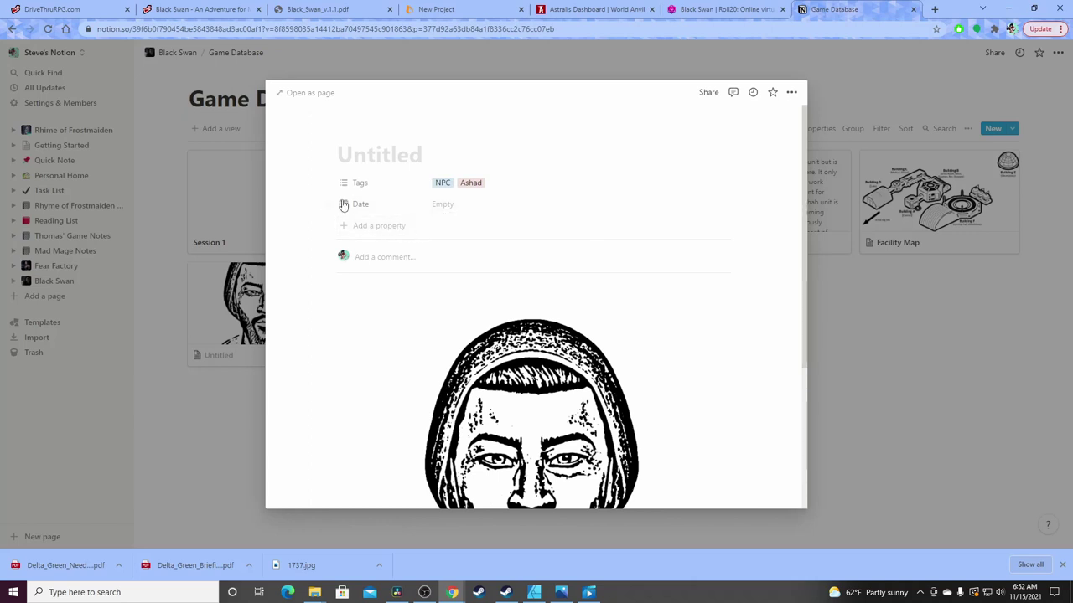
Close the entry and open the NPC's page under Black Swan
{"action": "left_click", "coordinate": [882, 333]}
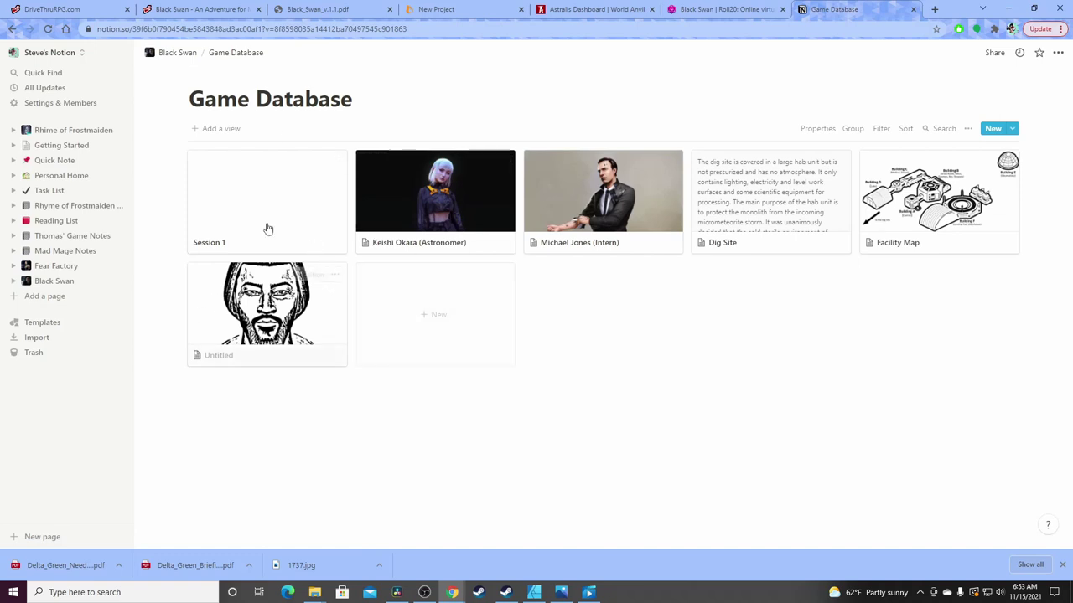
{"action": "left_click", "coordinate": [174, 52]}
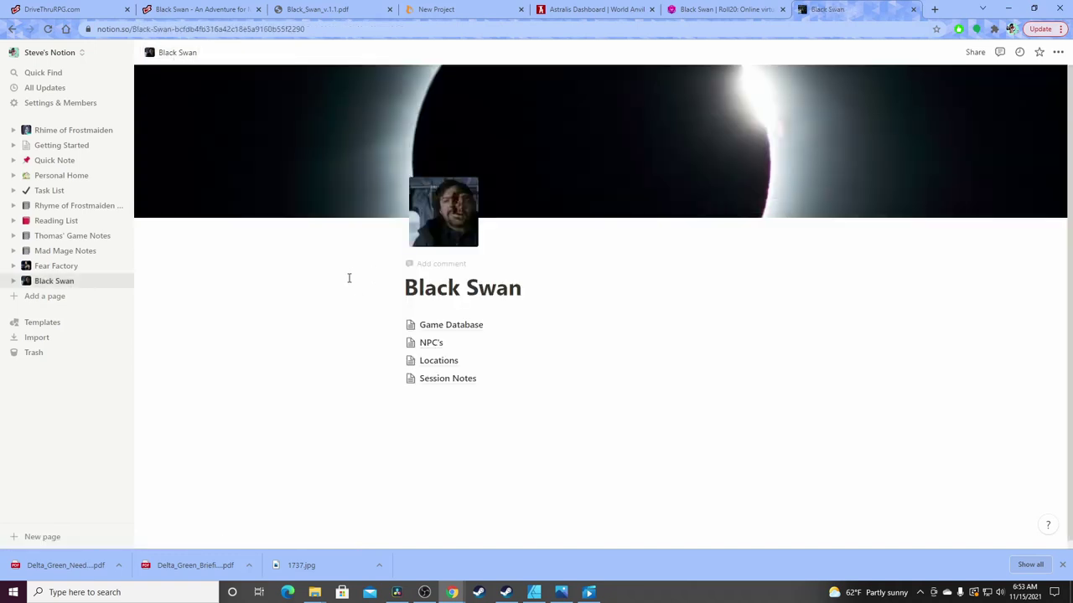
{"action": "left_click", "coordinate": [430, 343]}
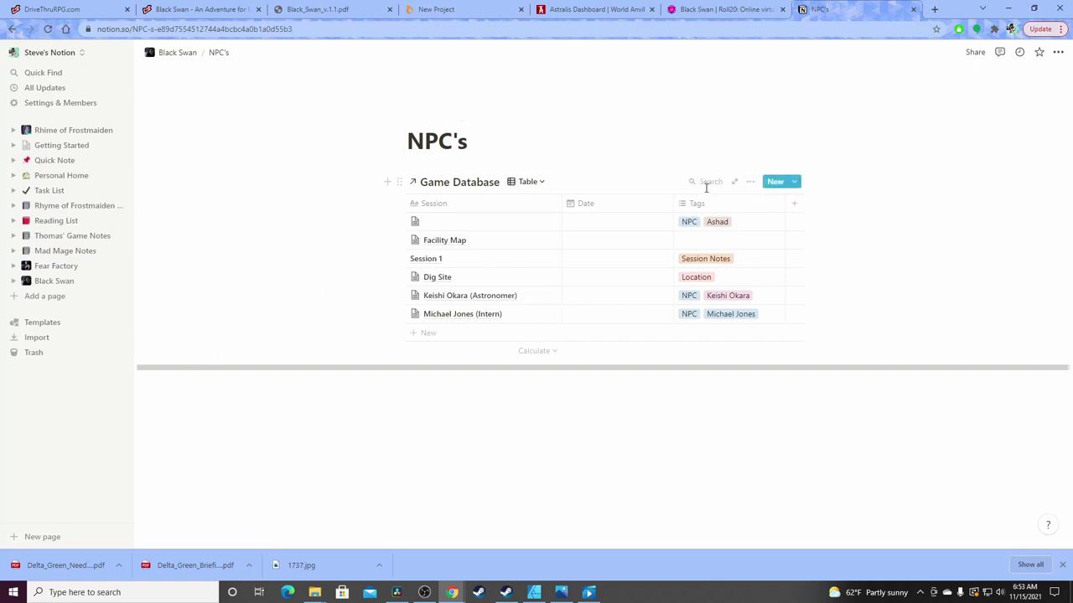
Try sorting the linked Game Database table on the NPC's page by Tags in ascending order, and remove the sort
{"action": "left_click", "coordinate": [750, 183]}
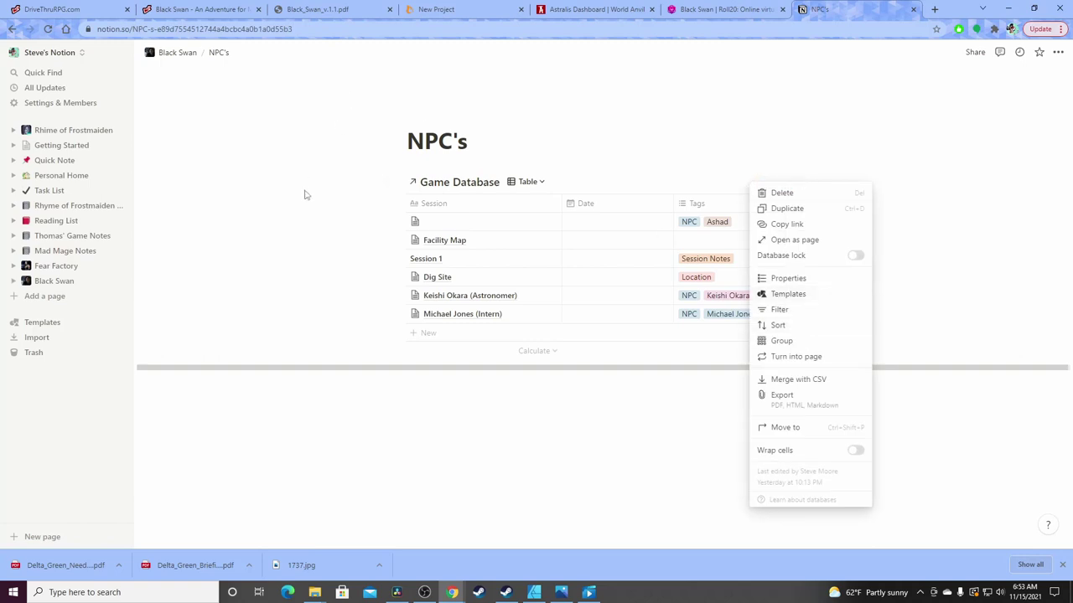
{"action": "left_click", "coordinate": [796, 325]}
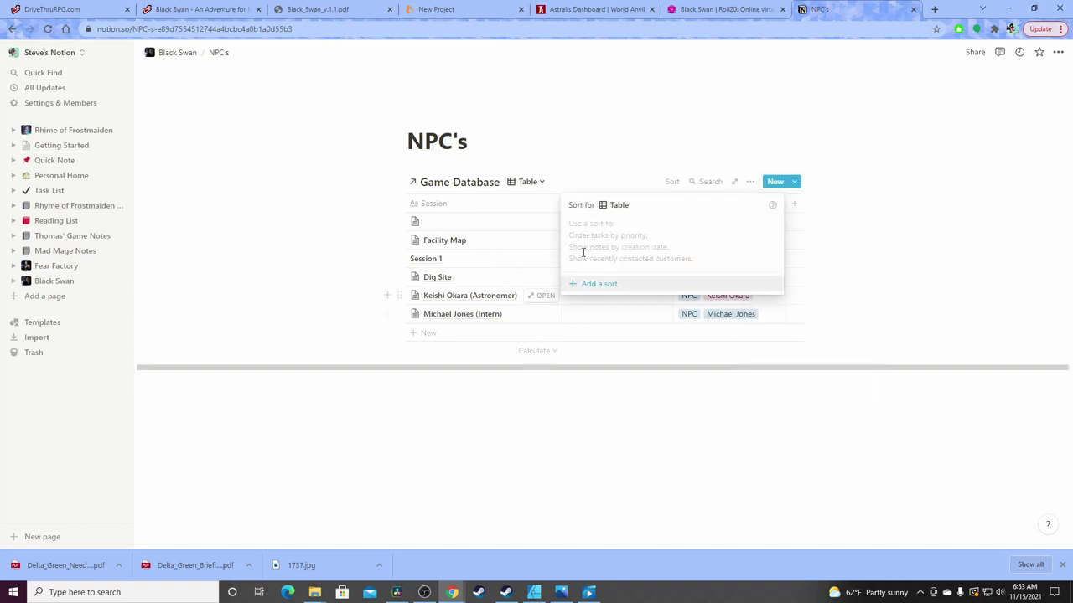
{"action": "left_click", "coordinate": [595, 284]}
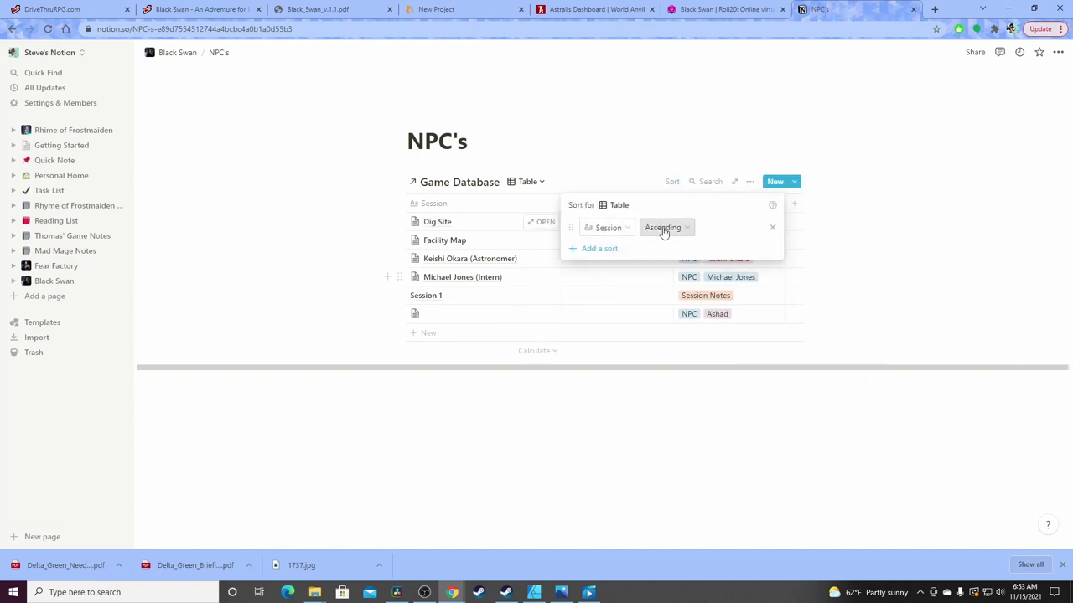
{"action": "left_click", "coordinate": [606, 227]}
{"action": "left_click", "coordinate": [596, 307]}
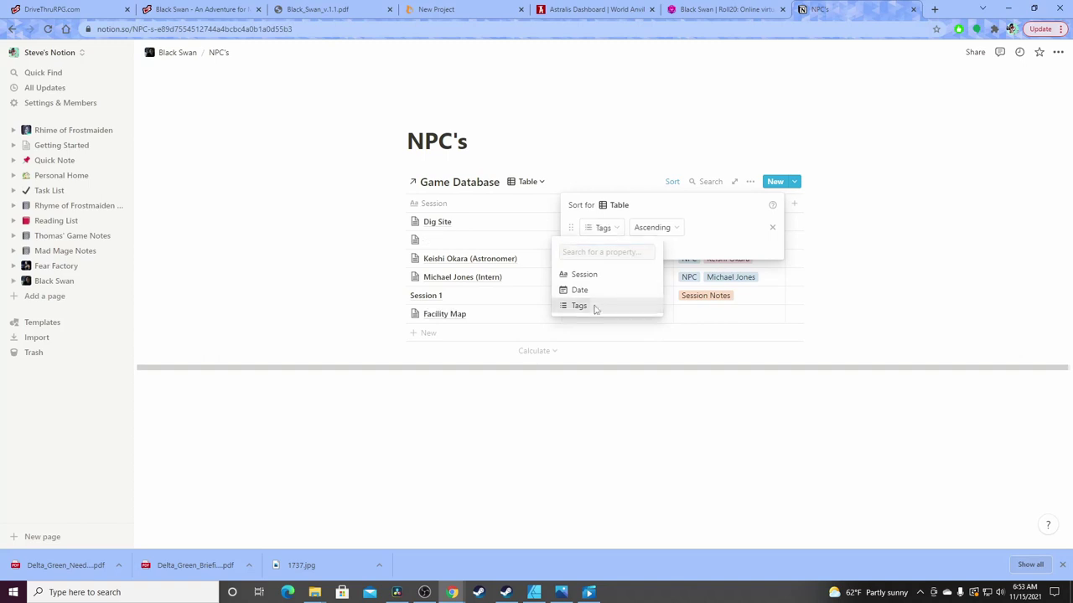
{"action": "left_click", "coordinate": [652, 229]}
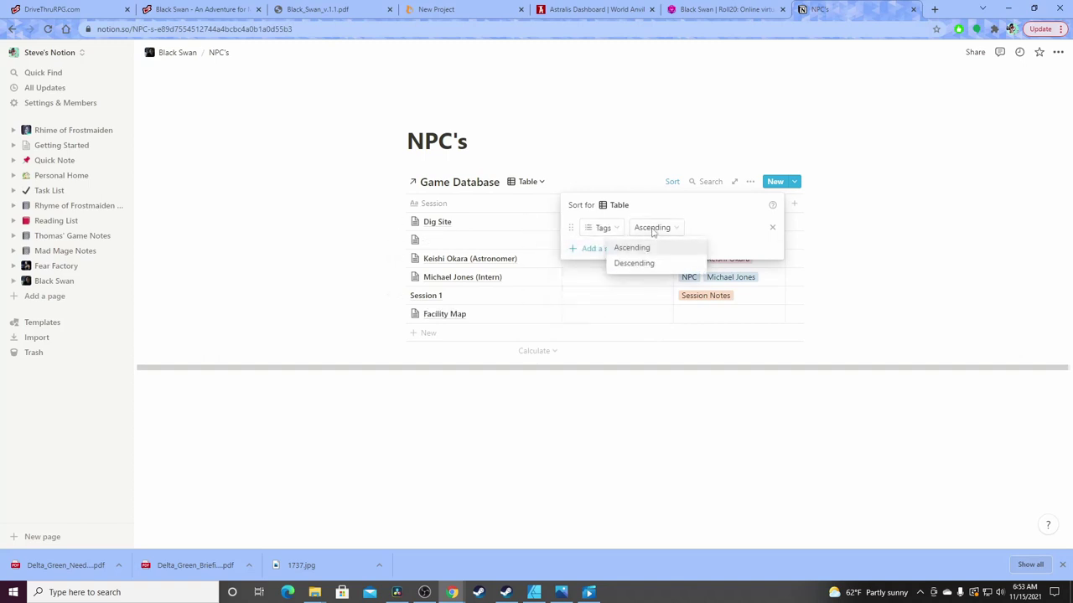
{"action": "left_click", "coordinate": [616, 247]}
{"action": "left_click", "coordinate": [603, 229]}
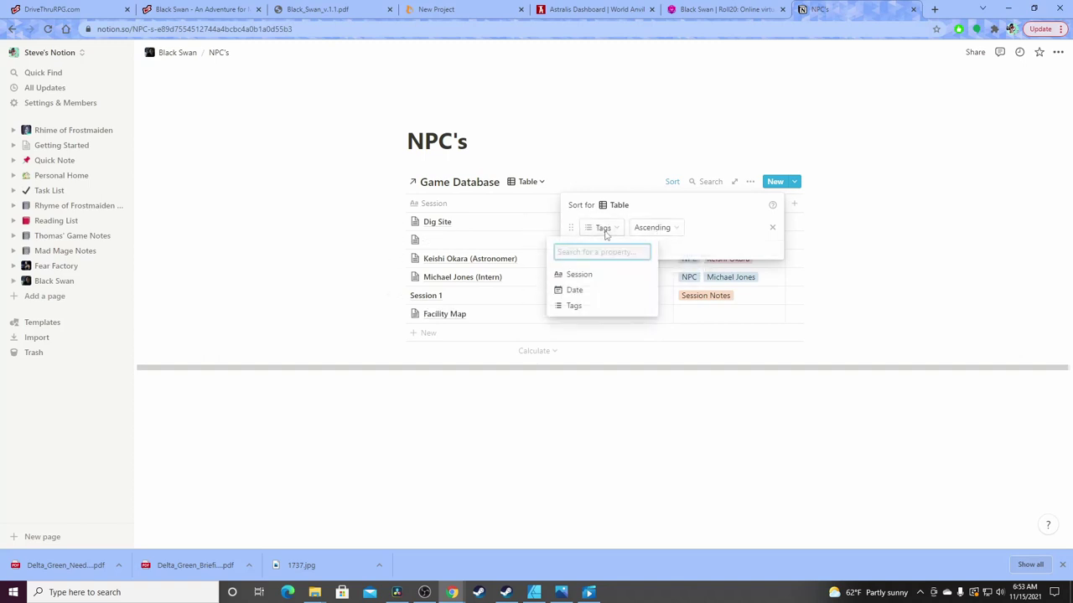
{"action": "left_click", "coordinate": [721, 229]}
Switch the linked Game Database on the NPC's page to the Gallery view
{"action": "left_click", "coordinate": [530, 182]}
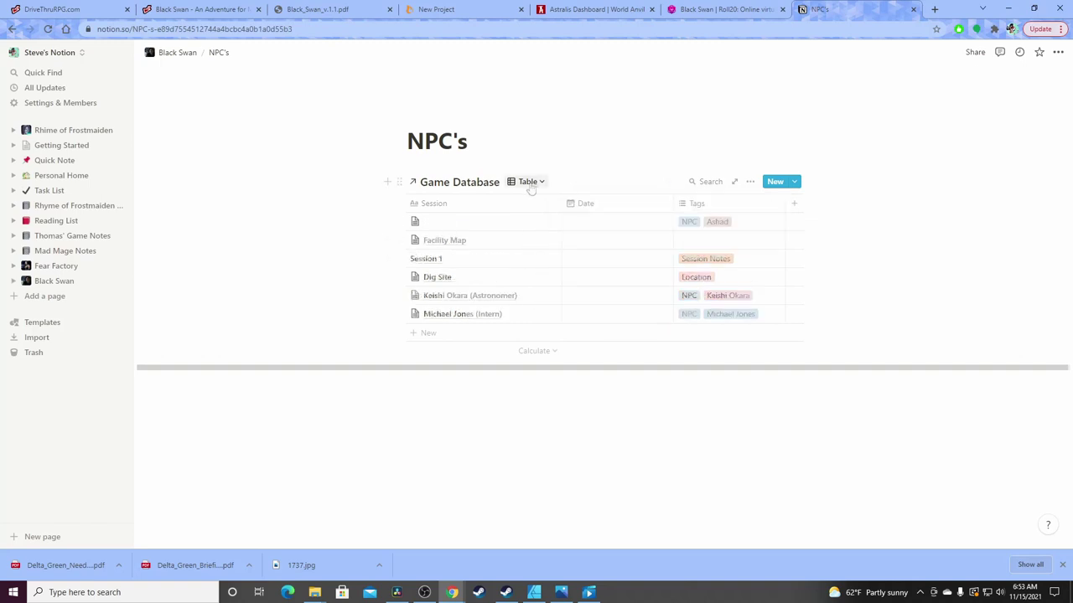
{"action": "left_click", "coordinate": [529, 181]}
{"action": "left_click", "coordinate": [471, 240]}
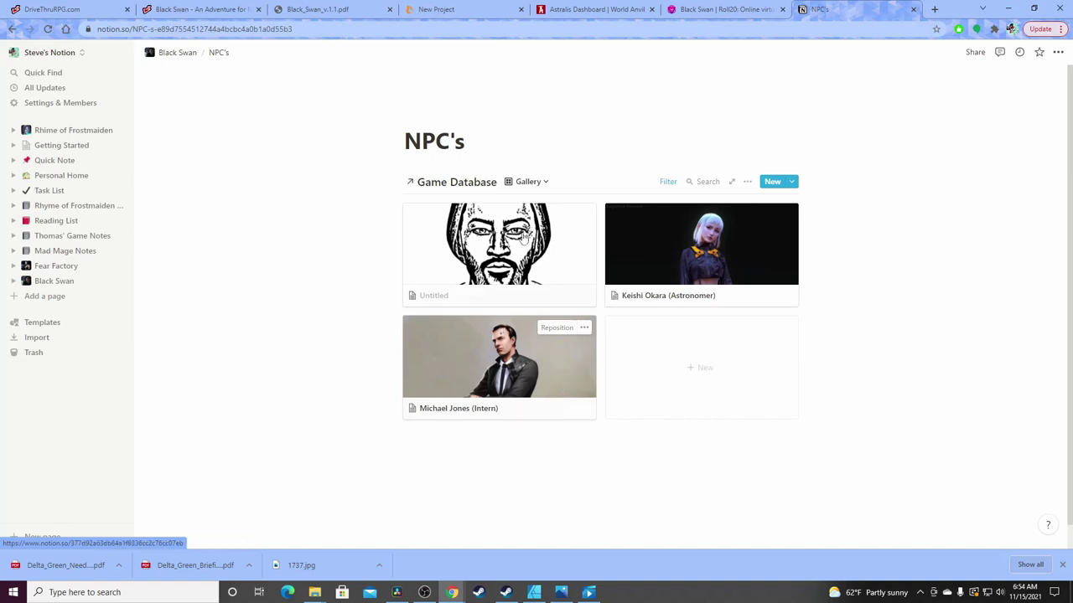
Check the untitled Ashad entry from the gallery, close it, and return to the NPC's page by way of Black Swan
{"action": "left_click", "coordinate": [490, 254]}
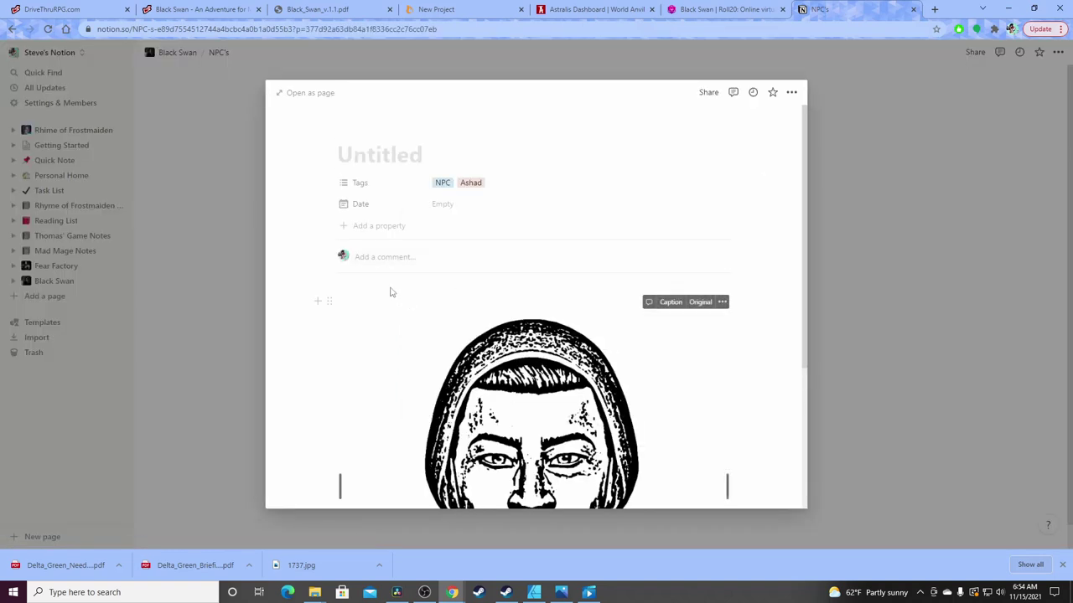
{"action": "left_click", "coordinate": [201, 219]}
{"action": "left_click", "coordinate": [179, 53]}
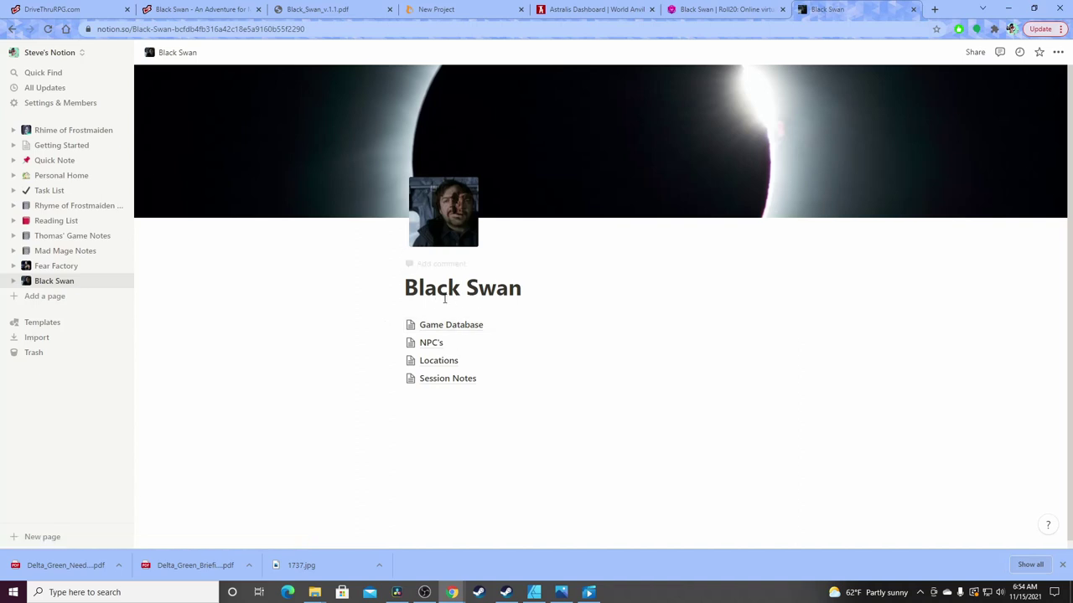
{"action": "left_click", "coordinate": [434, 345]}
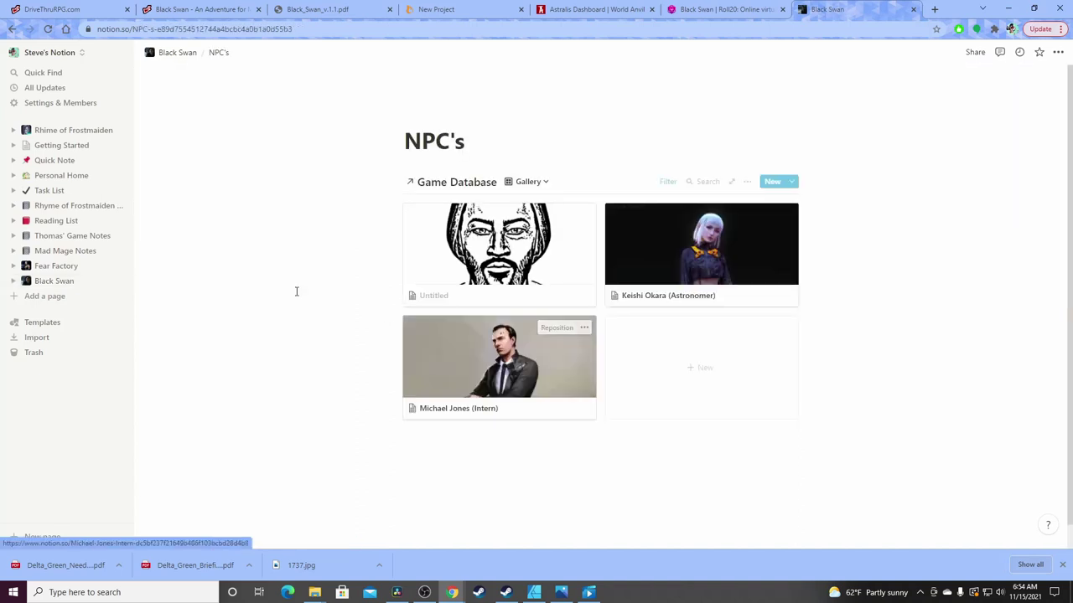
Reopen the untitled Ashad entry from the NPC's gallery and examine its tags and full portrait
{"action": "left_click", "coordinate": [474, 247]}
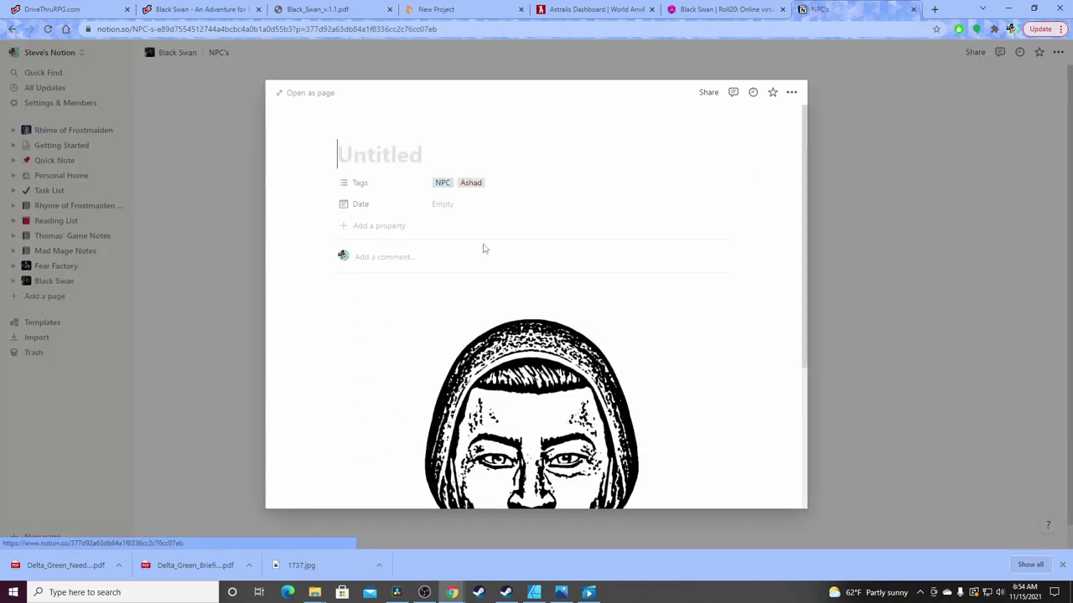
{"action": "left_click", "coordinate": [407, 300]}
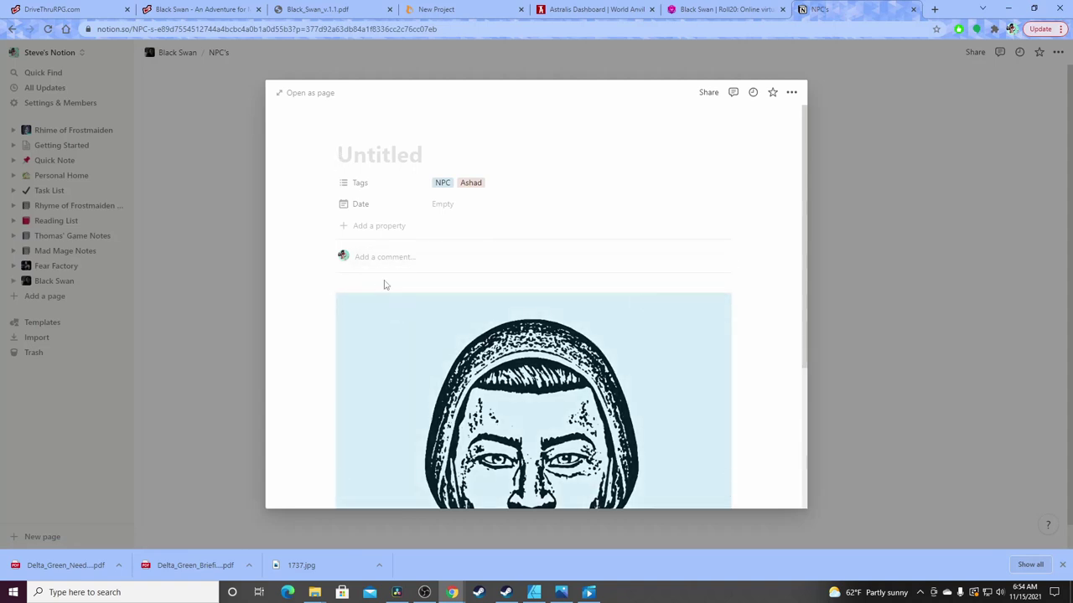
{"action": "left_click", "coordinate": [385, 285]}
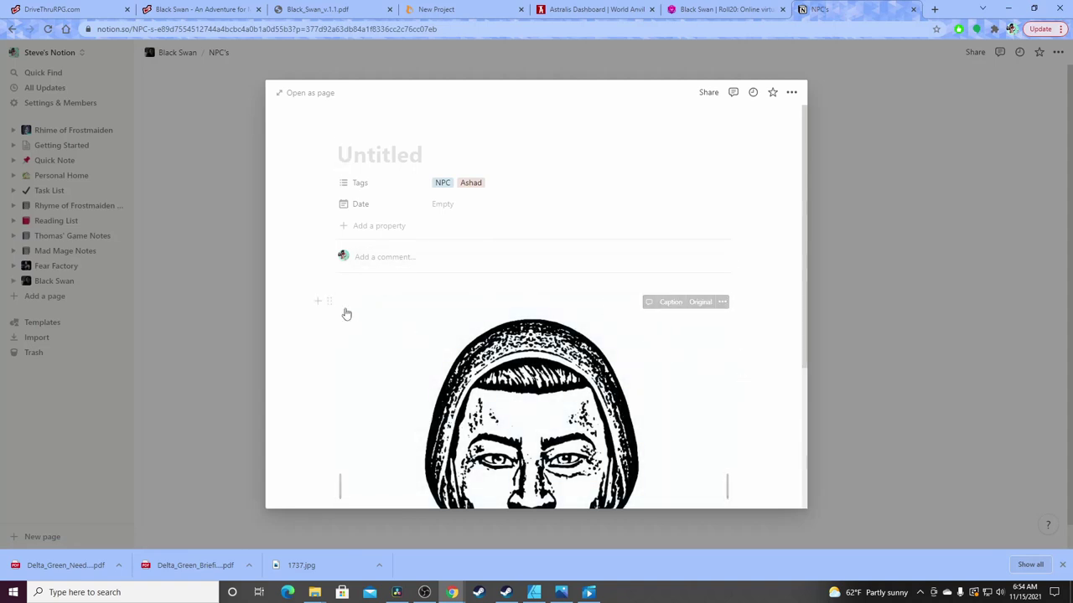
{"action": "scroll", "coordinate": [758, 403], "scroll_direction": "down", "scroll_amount": 3}
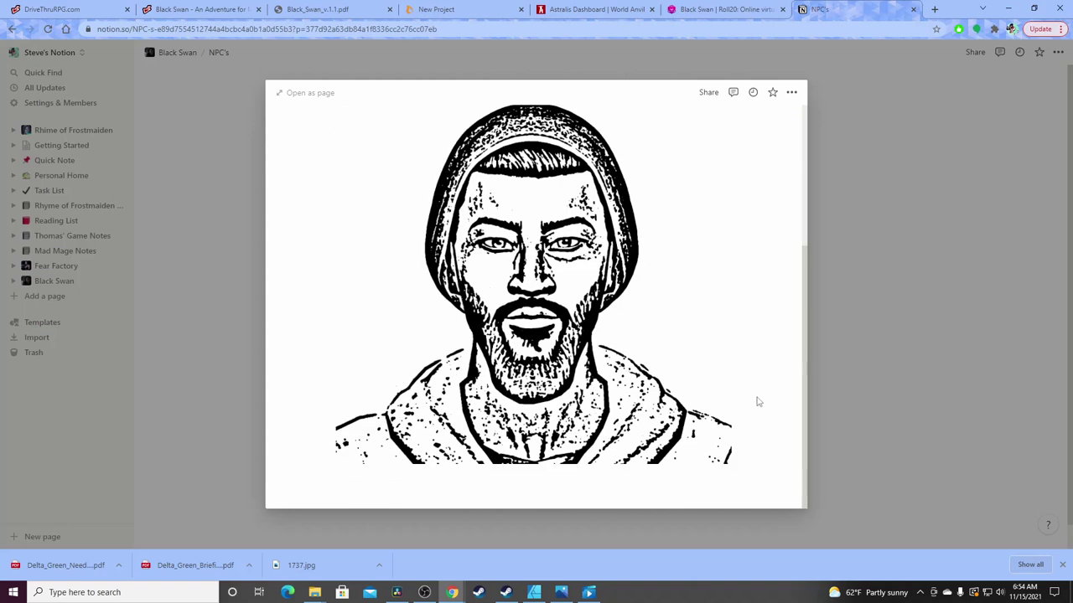
Add the line "AShad is super cool" to the untitled Ashad entry and place it above the portrait
{"action": "left_click", "coordinate": [718, 494]}
{"action": "type", "text": "AShad is super cool"}
{"action": "left_click_drag", "start_coordinate": [329, 475], "coordinate": [360, 282]}
{"action": "left_click_drag", "start_coordinate": [340, 295], "coordinate": [342, 300]}
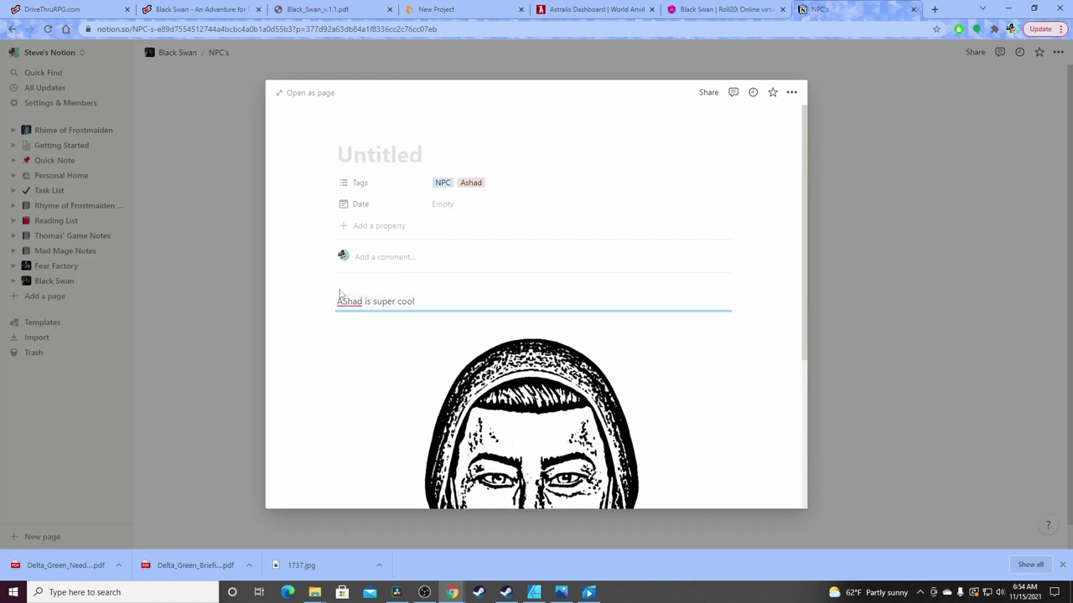
{"action": "scroll", "coordinate": [778, 307], "scroll_direction": "down", "scroll_amount": 1}
{"action": "left_click", "coordinate": [877, 291]}
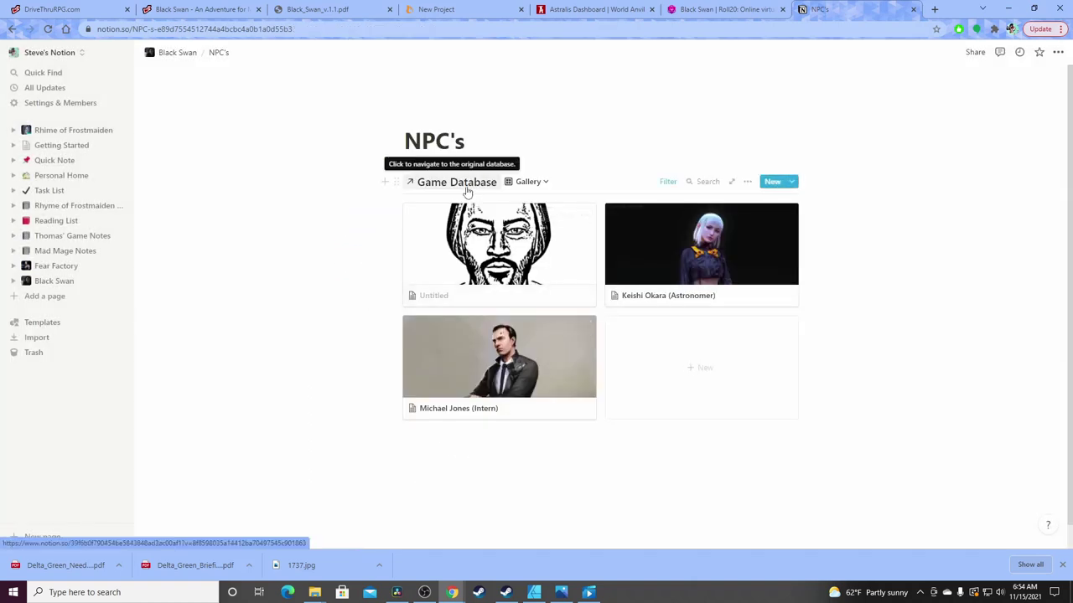
Open the original Game Database from the Black Swan page and check the untitled Ashad entry's note and portrait
{"action": "left_click", "coordinate": [178, 53]}
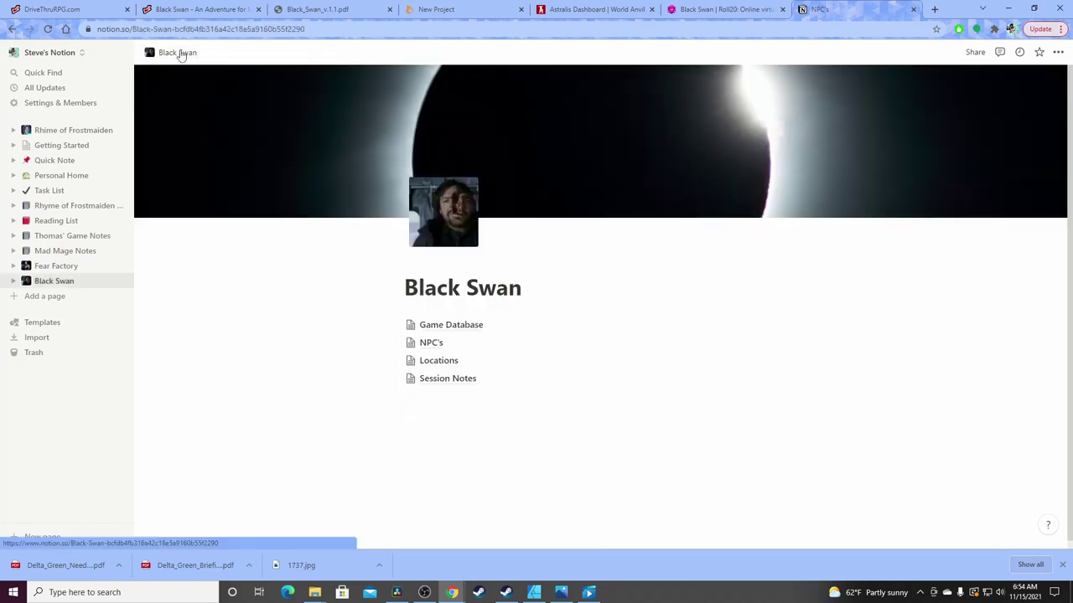
{"action": "left_click", "coordinate": [448, 329]}
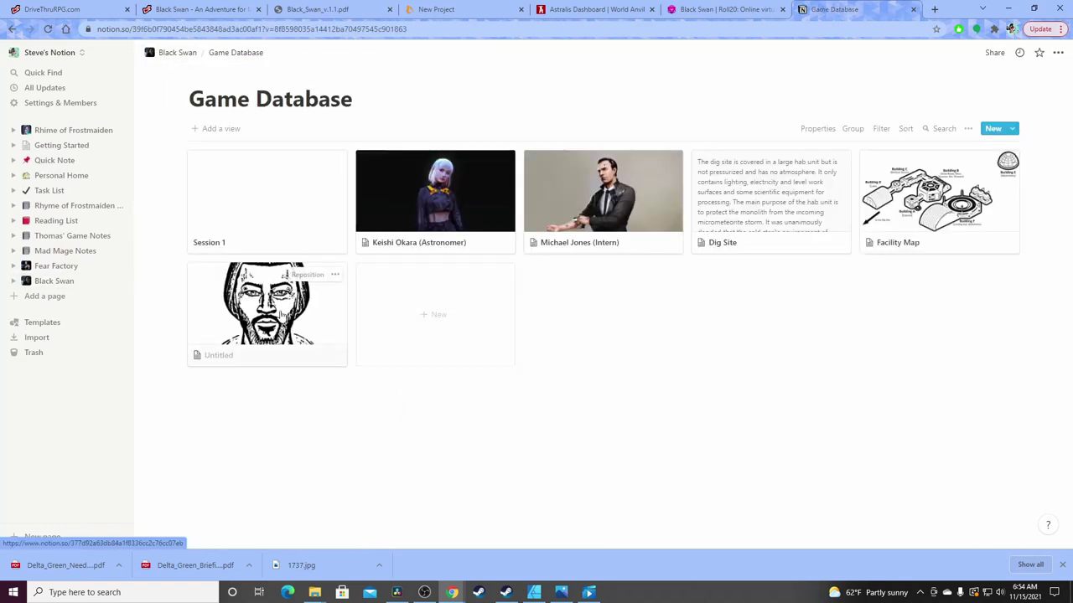
{"action": "left_click", "coordinate": [282, 315]}
{"action": "scroll", "coordinate": [503, 352], "scroll_direction": "down", "scroll_amount": 1}
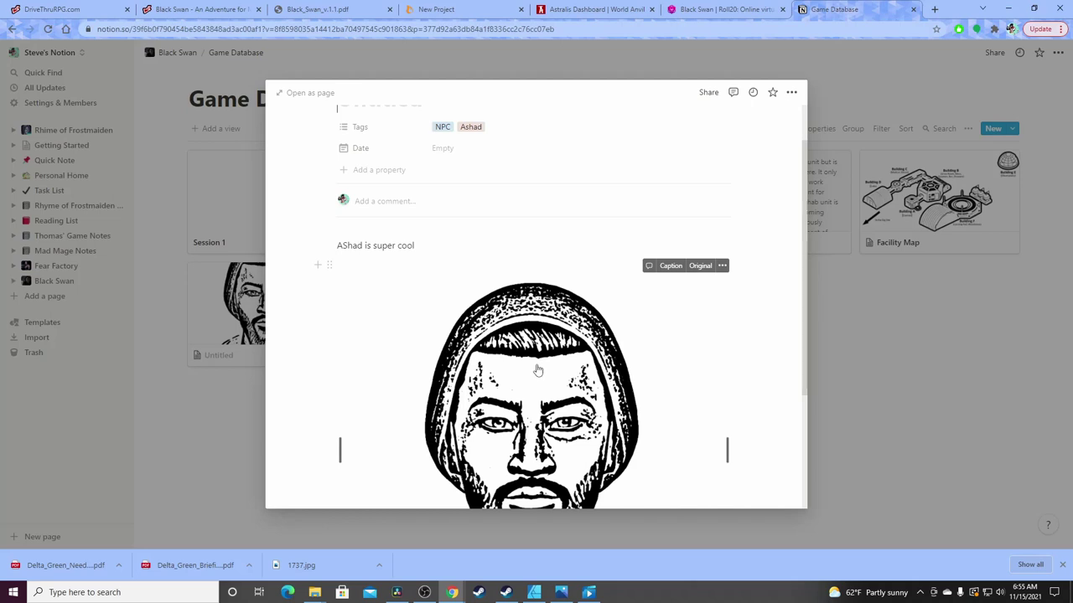
{"action": "scroll", "coordinate": [538, 370], "scroll_direction": "down", "scroll_amount": 3}
{"action": "scroll", "coordinate": [545, 361], "scroll_direction": "up", "scroll_amount": 5}
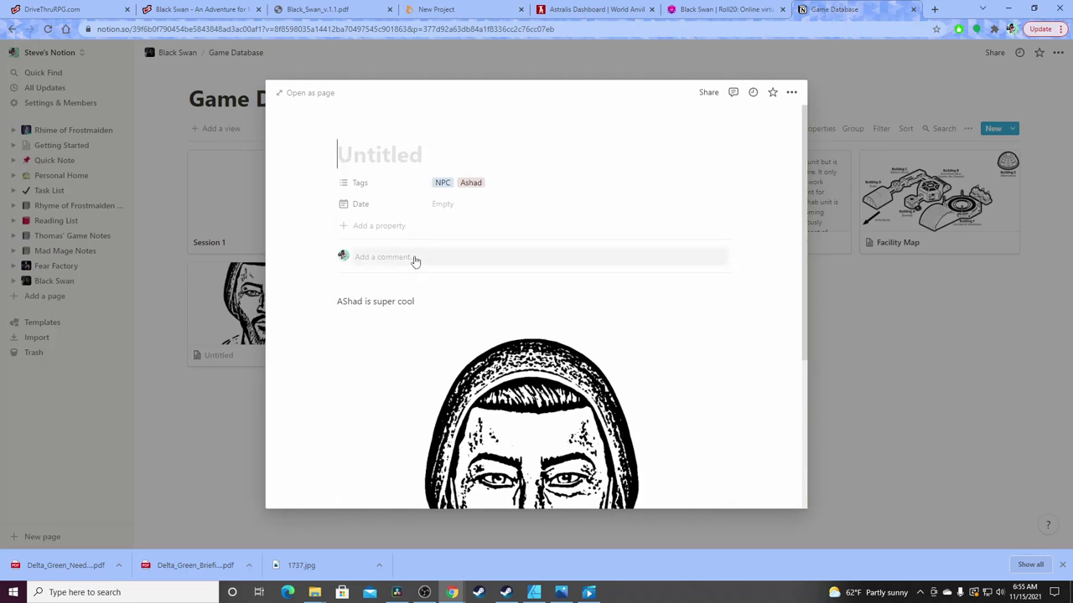
{"action": "scroll", "coordinate": [414, 261], "scroll_direction": "down", "scroll_amount": 5}
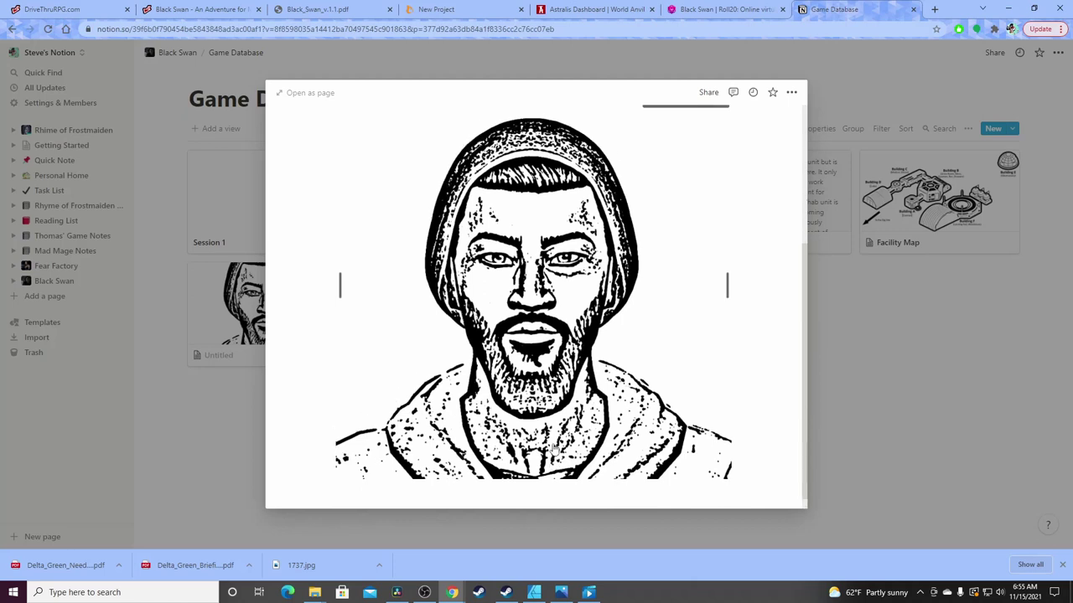
{"action": "scroll", "coordinate": [555, 450], "scroll_direction": "up", "scroll_amount": 2}
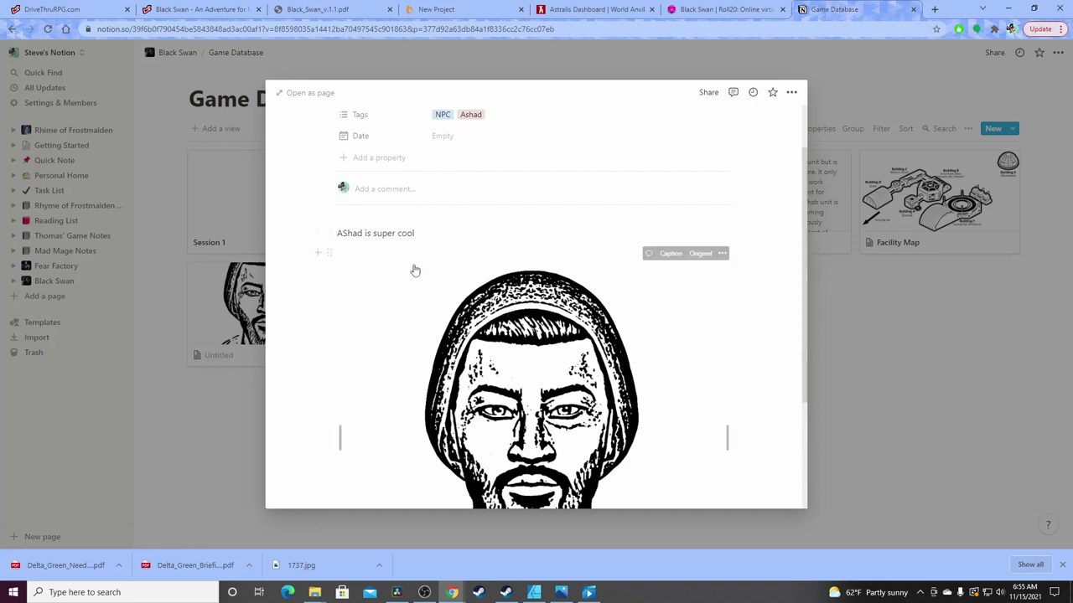
{"action": "left_click", "coordinate": [868, 368]}
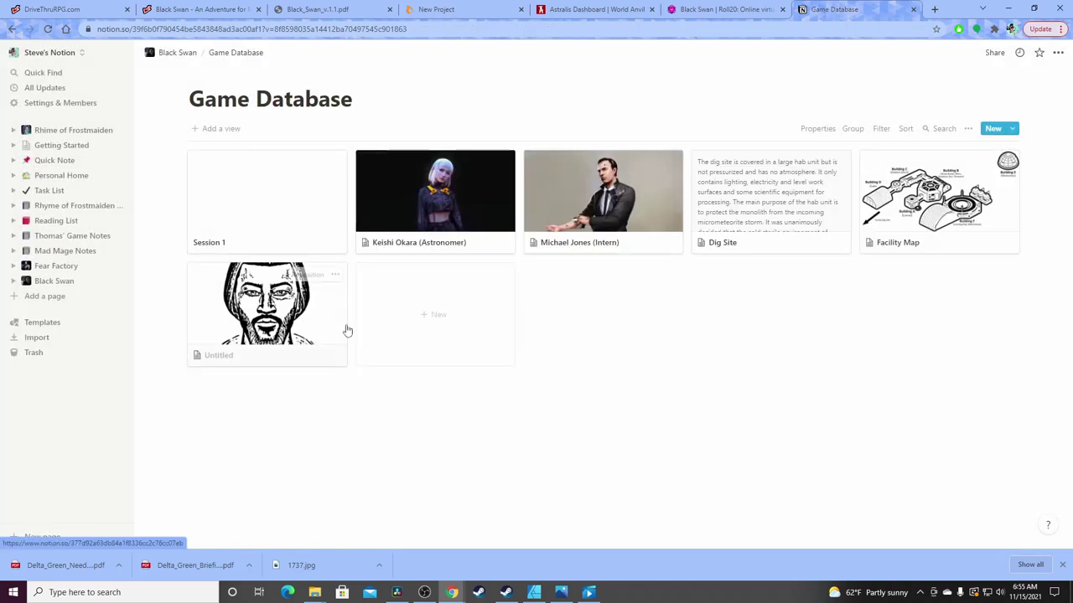
Check the tag on the Session 1 entry, and view the Session Notes page from Black Swan
{"action": "left_click", "coordinate": [302, 207]}
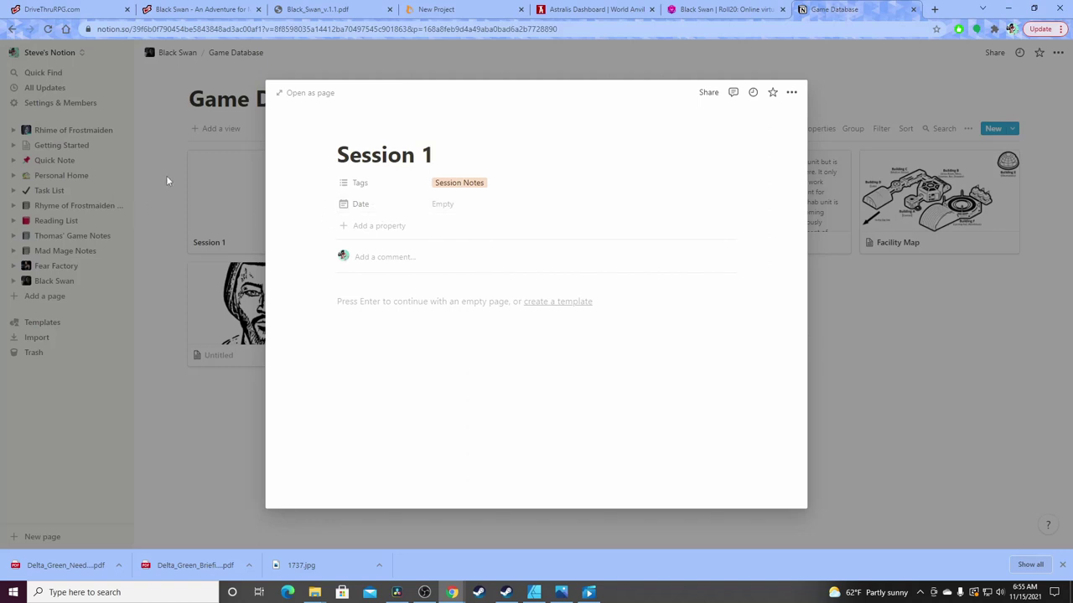
{"action": "left_click", "coordinate": [161, 117]}
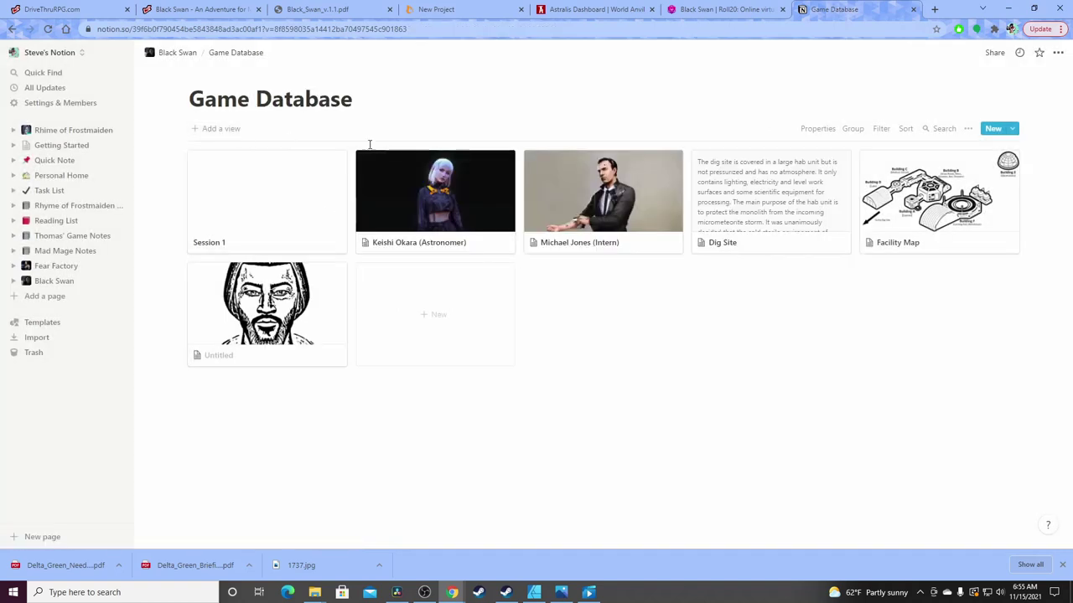
{"action": "left_click", "coordinate": [186, 54]}
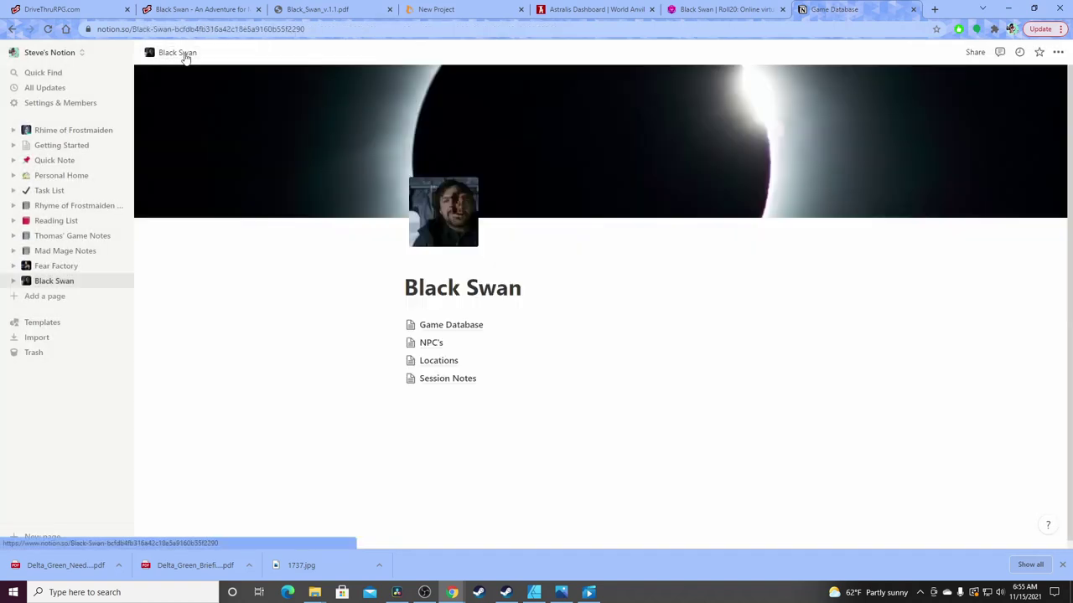
{"action": "left_click", "coordinate": [457, 381]}
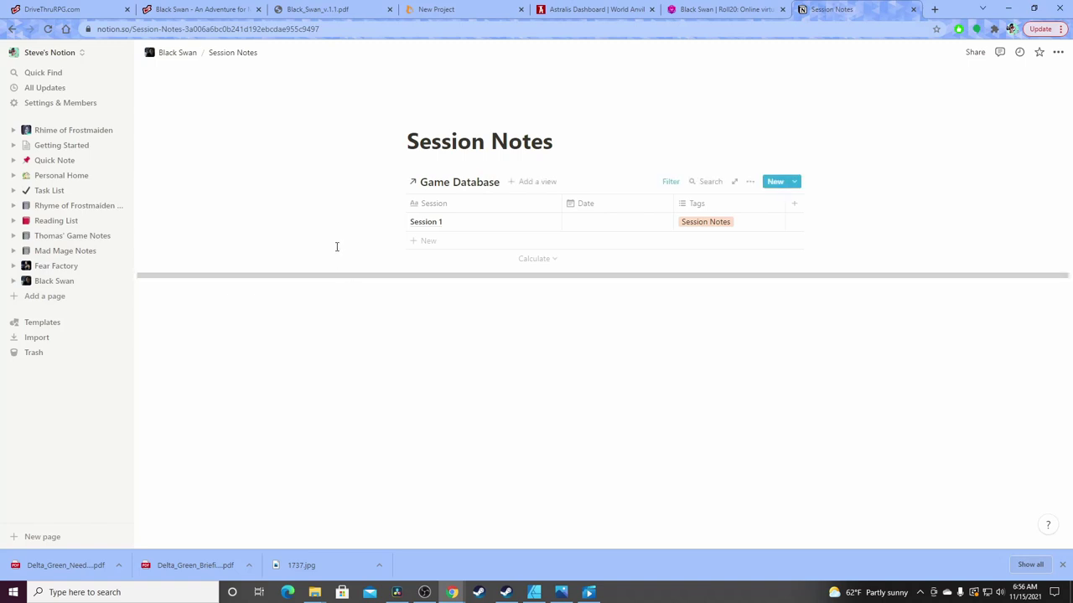
Return to the Game Database by way of Black Swan and check the tags on the Keishi Okara (Astronomer) entry
{"action": "left_click", "coordinate": [173, 55]}
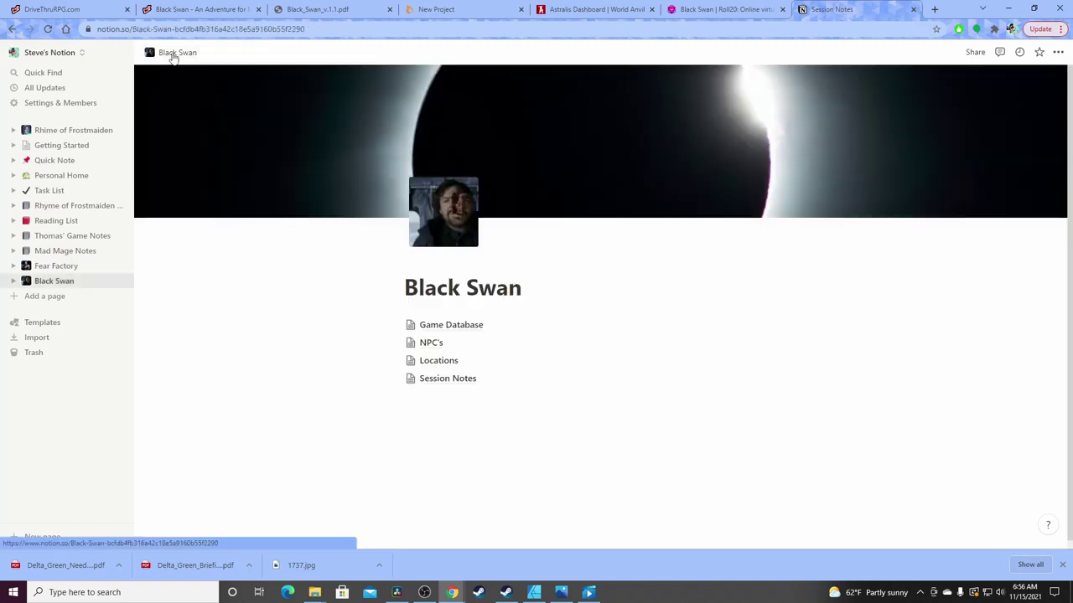
{"action": "left_click", "coordinate": [462, 327]}
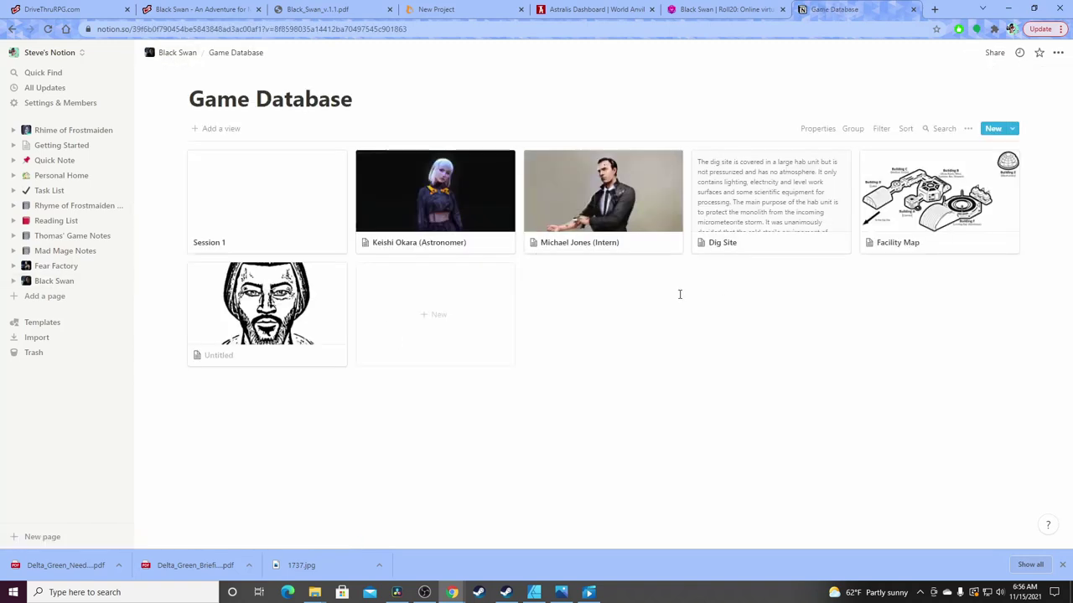
{"action": "left_click", "coordinate": [448, 218]}
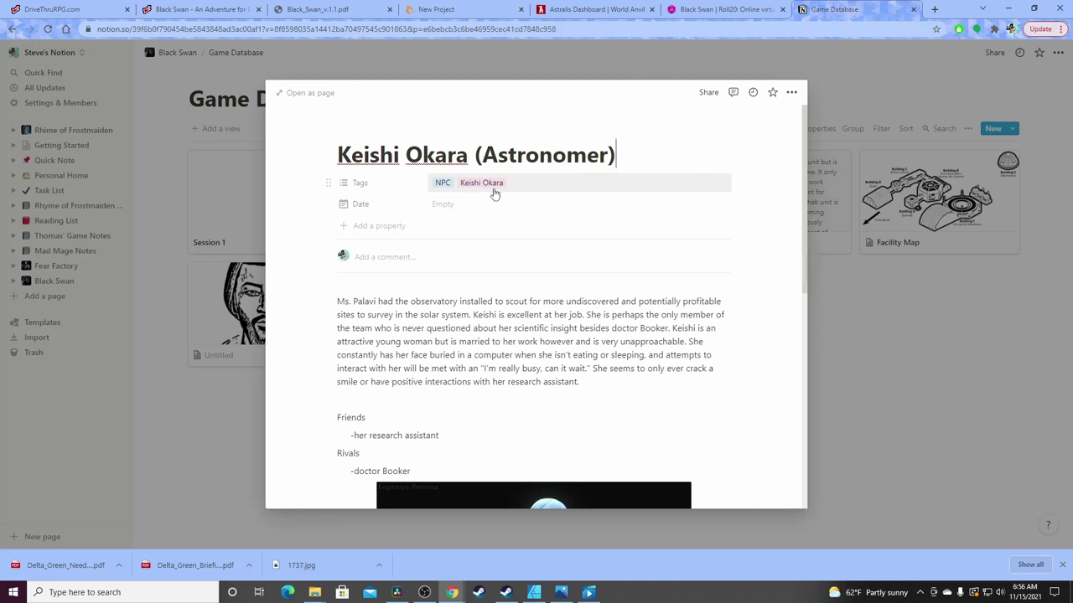
{"action": "left_click", "coordinate": [925, 328]}
Search the Game Database for "keish" and go back to the Black Swan page
{"action": "left_click", "coordinate": [934, 128]}
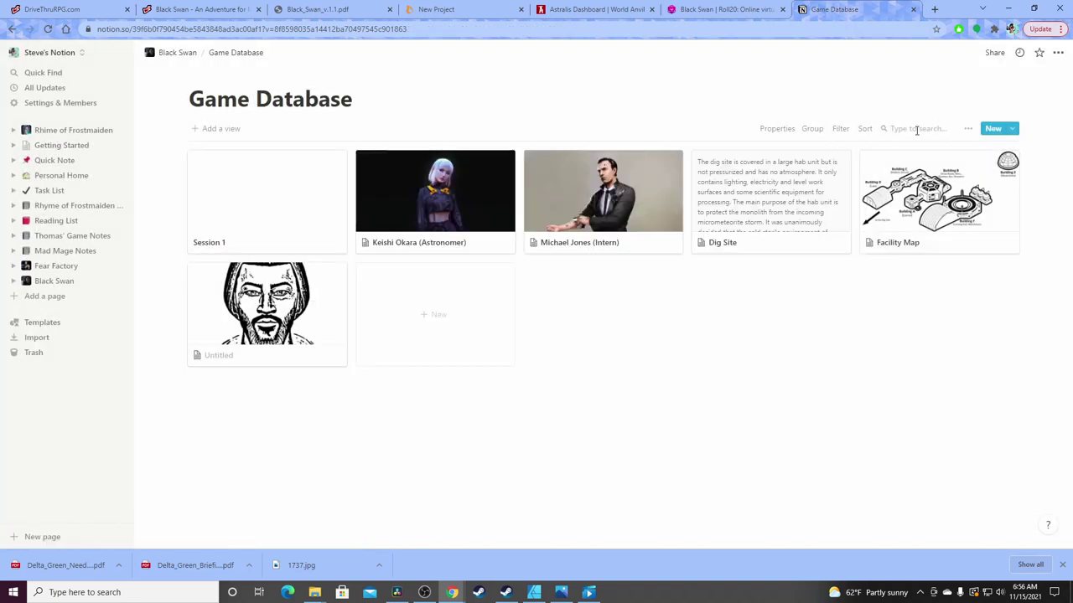
{"action": "type", "text": "keish"}
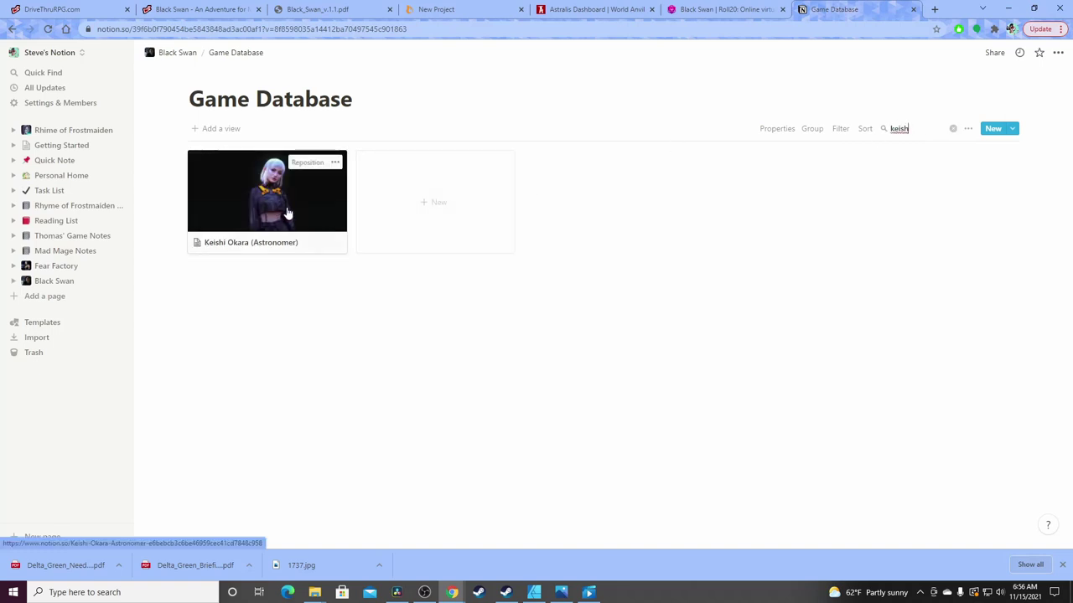
{"action": "key", "text": "alt+Left"}
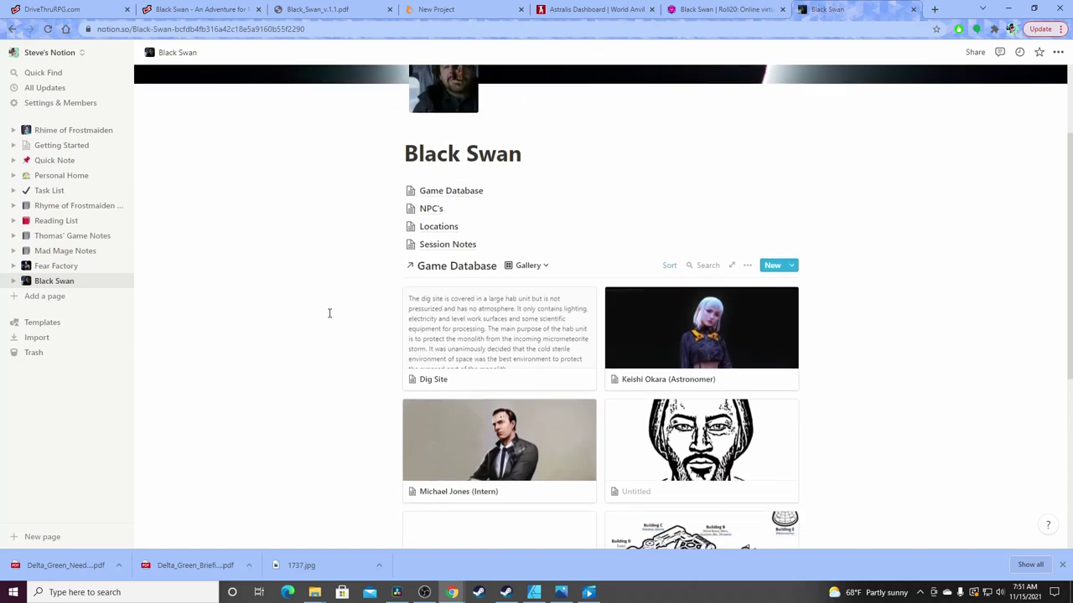
Examine the linked Game Database gallery below the page links on the Black Swan page
{"action": "scroll", "coordinate": [348, 286], "scroll_direction": "down", "scroll_amount": 2}
{"action": "scroll", "coordinate": [348, 286], "scroll_direction": "up", "scroll_amount": 3}
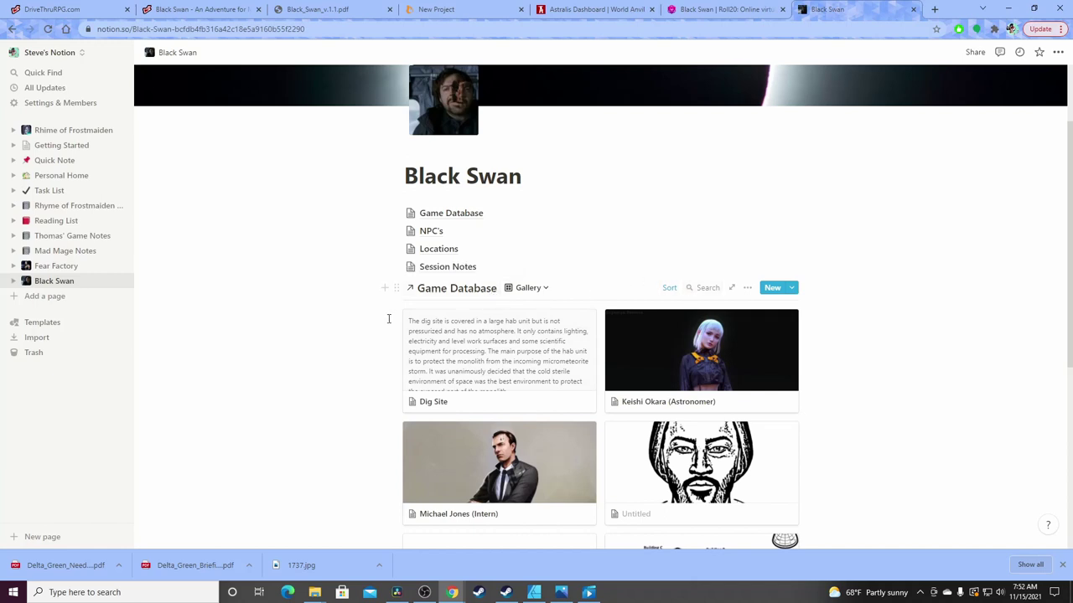
{"action": "scroll", "coordinate": [462, 326], "scroll_direction": "down", "scroll_amount": 2}
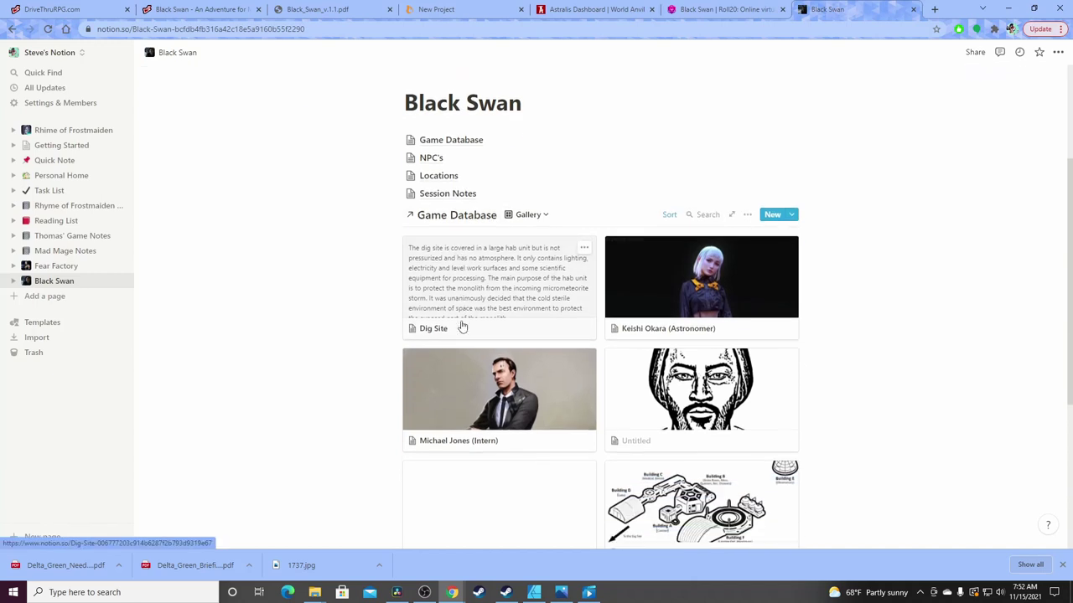
{"action": "scroll", "coordinate": [462, 326], "scroll_direction": "up", "scroll_amount": 3}
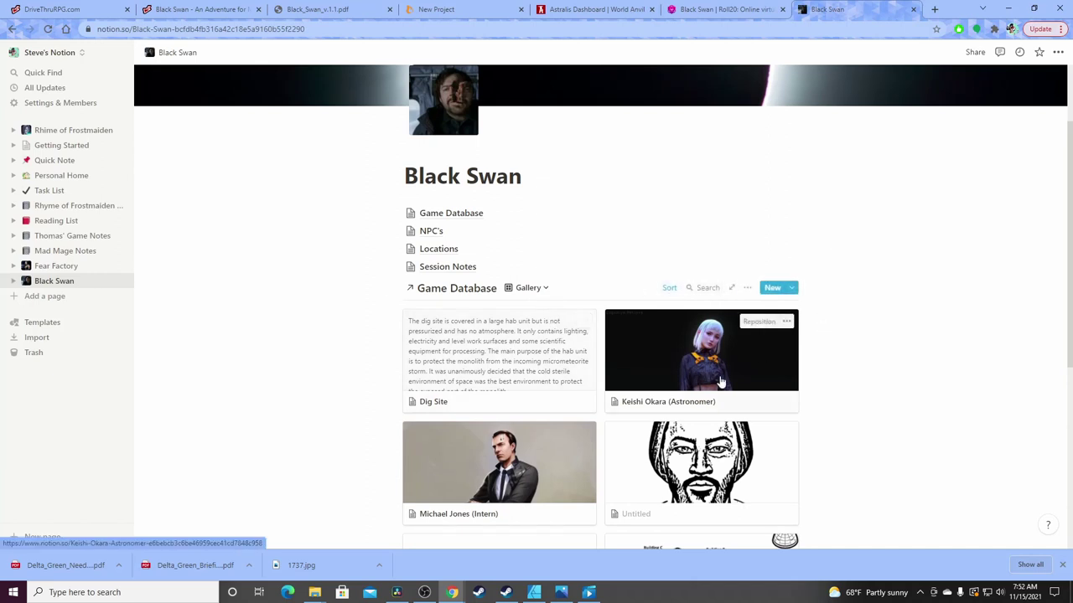
{"action": "scroll", "coordinate": [719, 381], "scroll_direction": "down", "scroll_amount": 2}
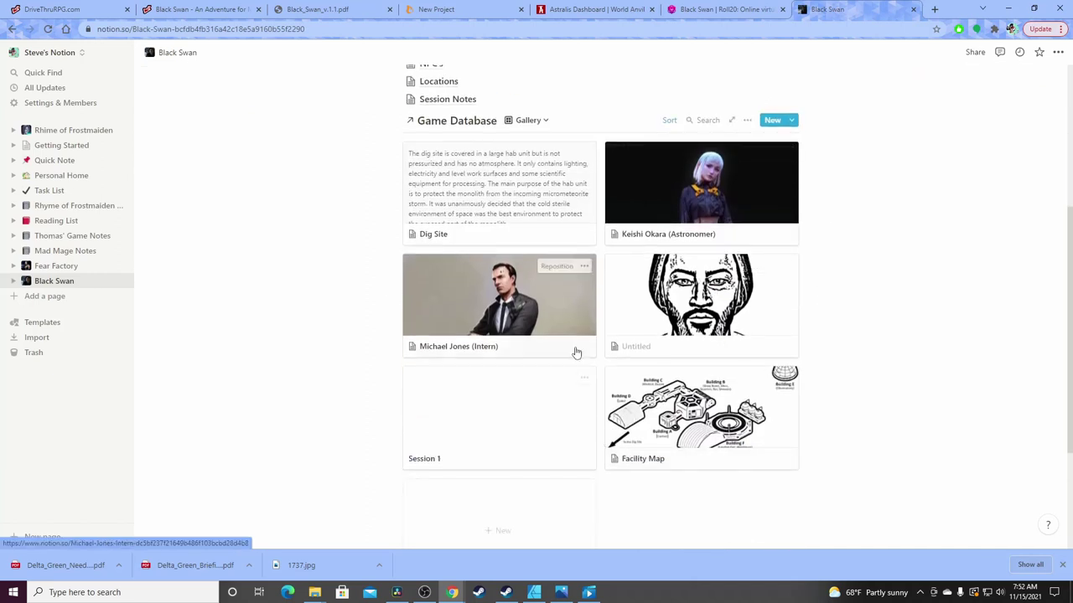
{"action": "scroll", "coordinate": [412, 341], "scroll_direction": "up", "scroll_amount": 2}
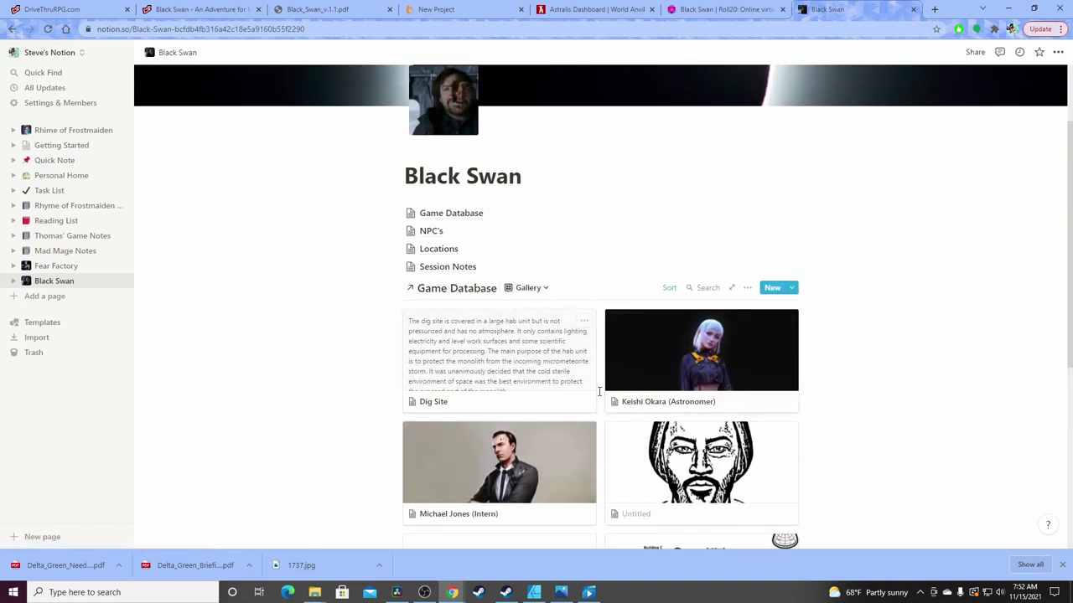
{"action": "scroll", "coordinate": [595, 398], "scroll_direction": "down", "scroll_amount": 3}
{"action": "scroll", "coordinate": [539, 366], "scroll_direction": "up", "scroll_amount": 4}
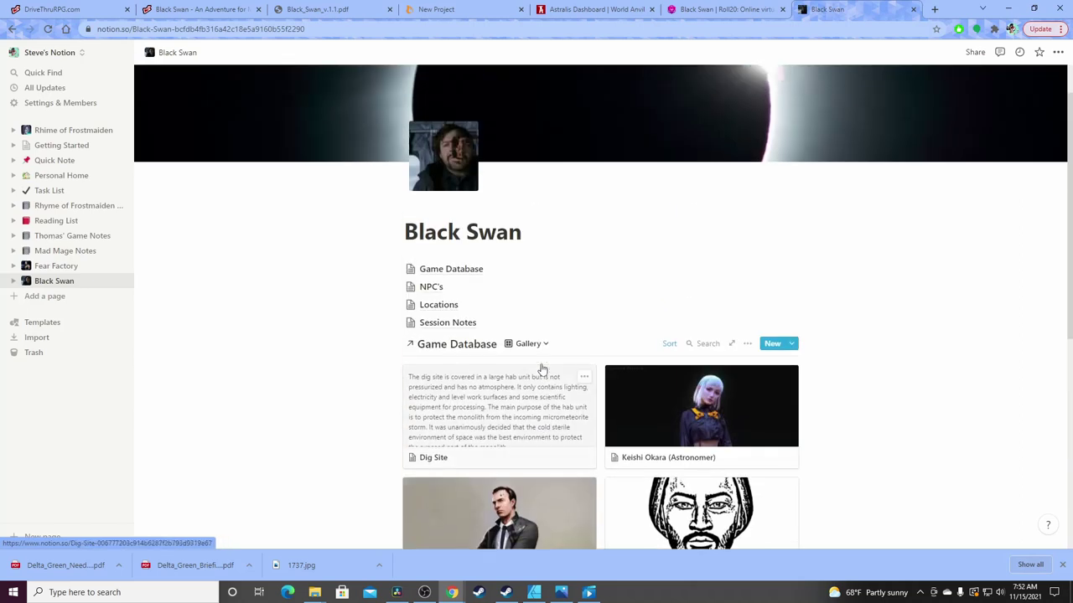
{"action": "scroll", "coordinate": [736, 475], "scroll_direction": "down", "scroll_amount": 1}
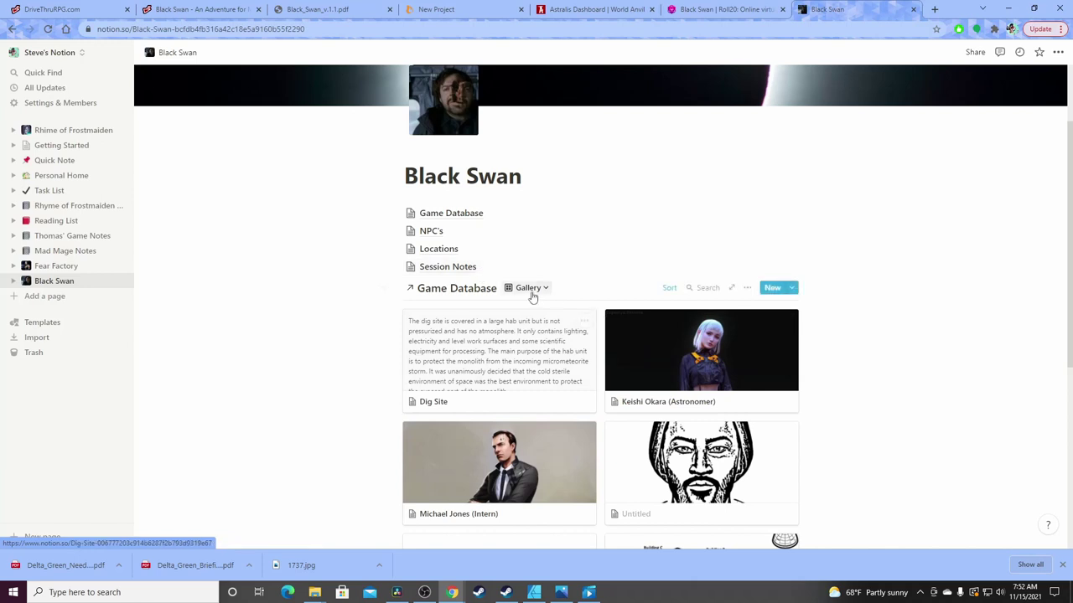
{"action": "scroll", "coordinate": [549, 366], "scroll_direction": "down", "scroll_amount": 1}
{"action": "scroll", "coordinate": [548, 366], "scroll_direction": "down", "scroll_amount": 3}
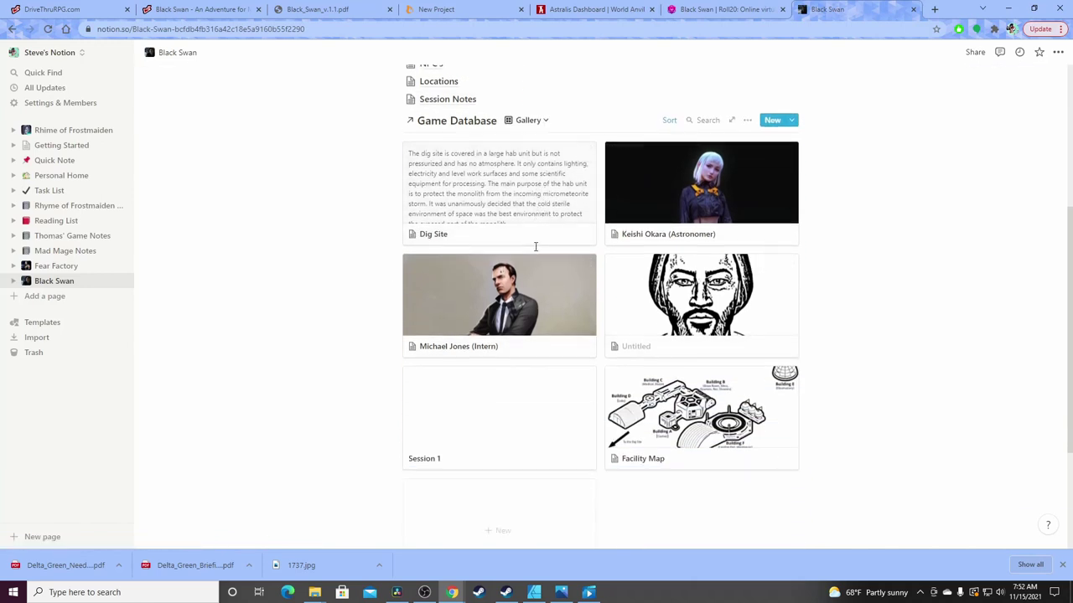
Add an empty sub-page titled "Player Characters" below the linked gallery on the Black Swan page
{"action": "scroll", "coordinate": [535, 246], "scroll_direction": "down", "scroll_amount": 3}
{"action": "left_click", "coordinate": [448, 421]}
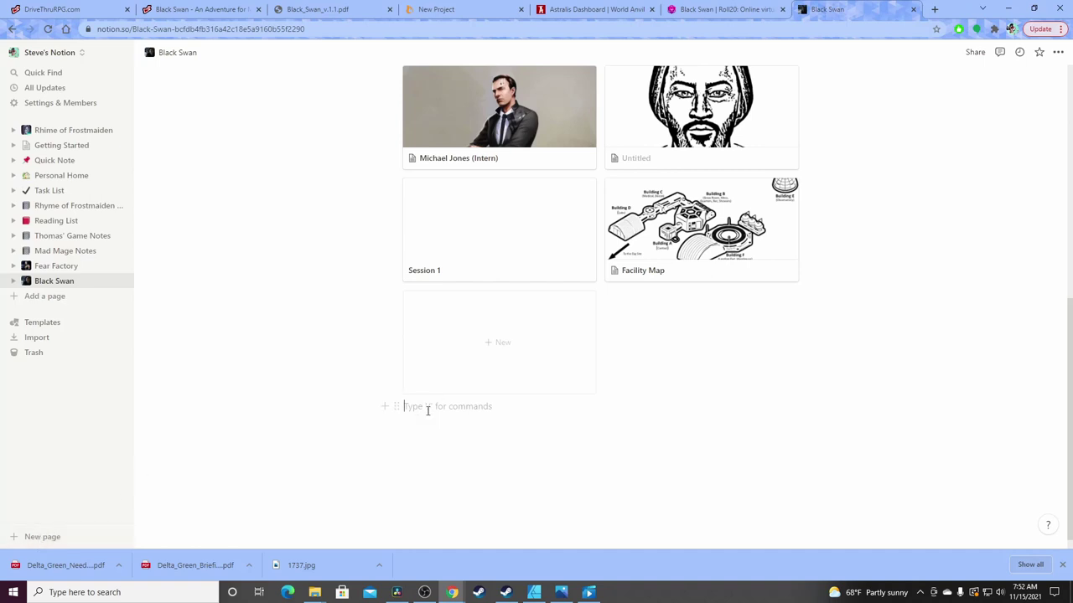
{"action": "type", "text": "/"}
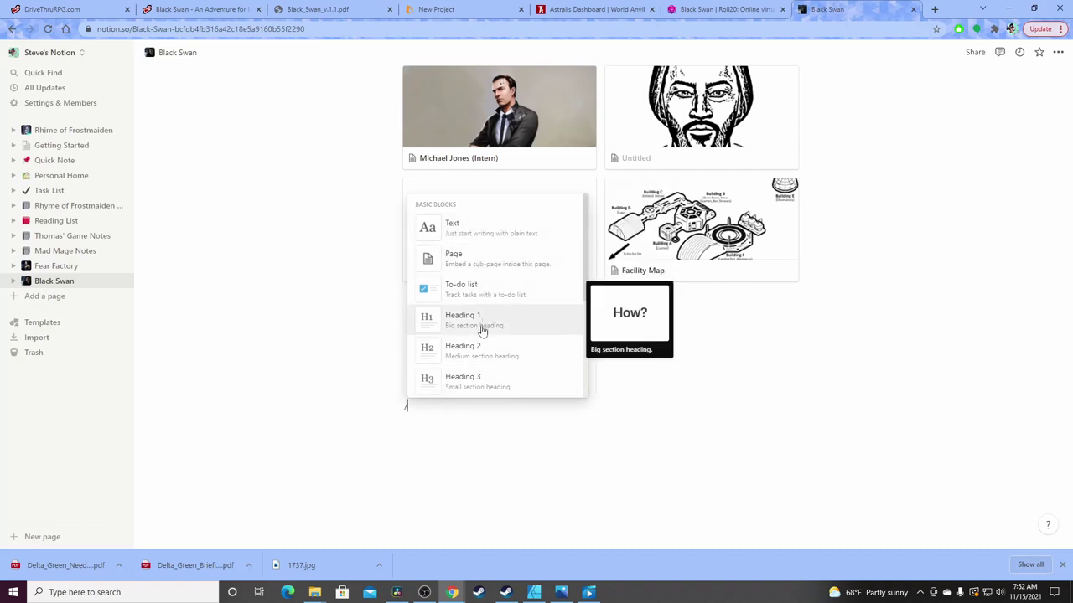
{"action": "left_click", "coordinate": [460, 265]}
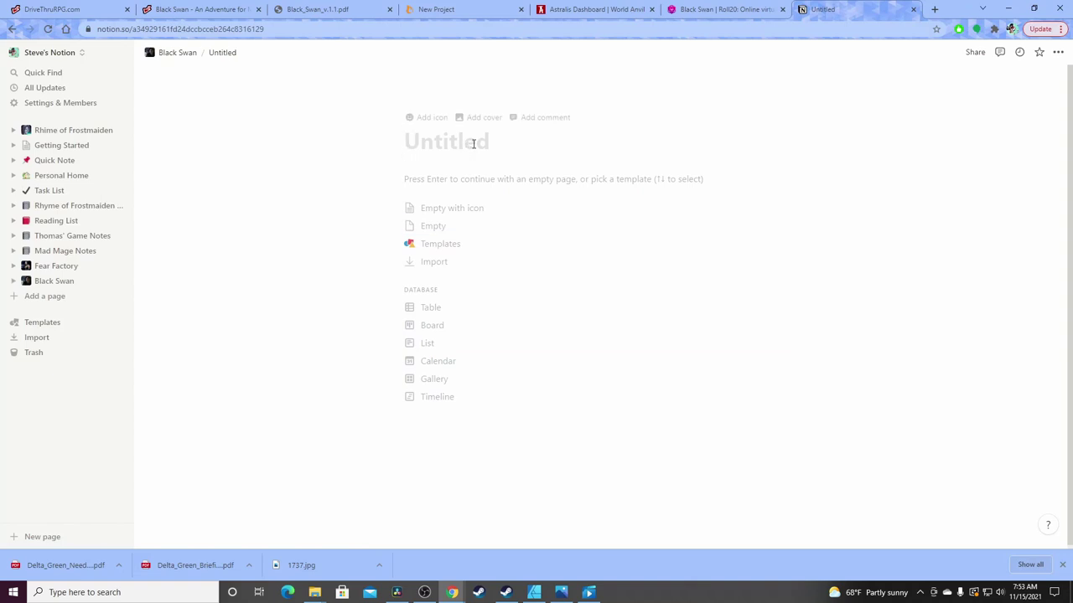
{"action": "type", "text": "Play"}
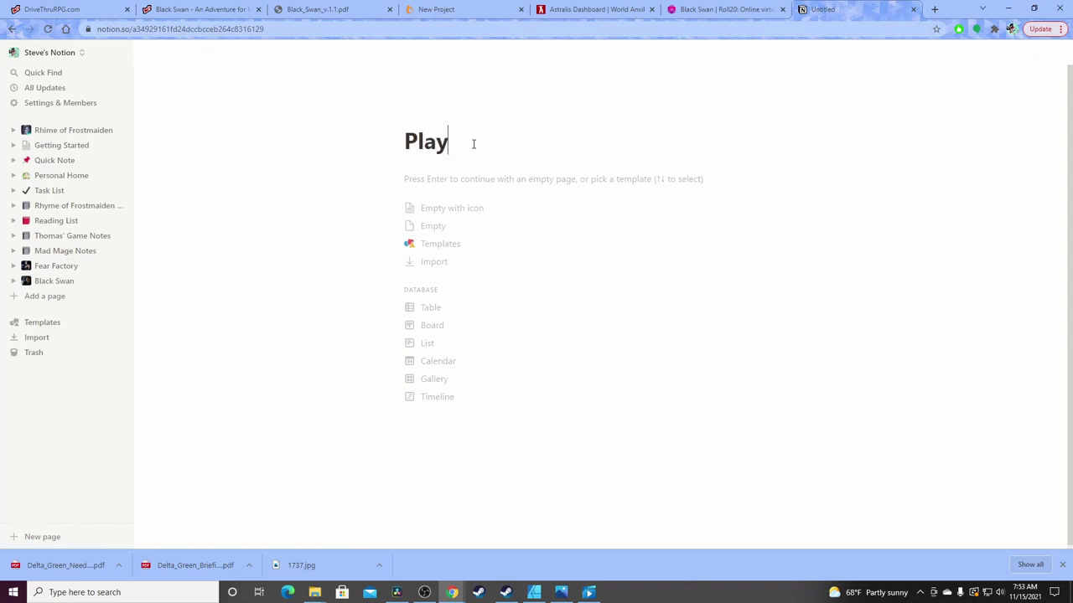
{"action": "type", "text": "er Characters"}
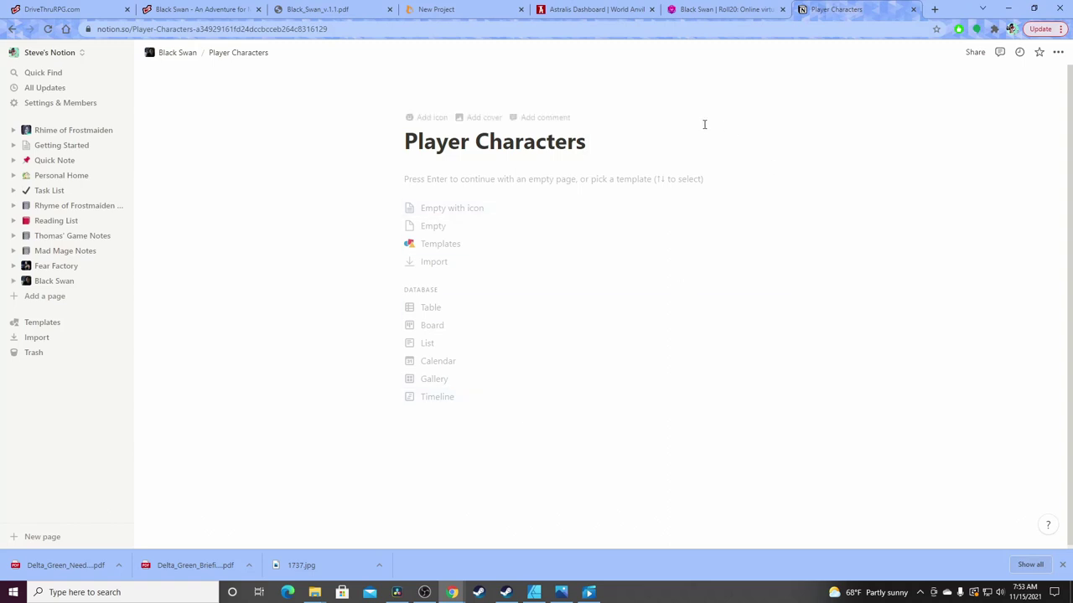
{"action": "key", "text": "Return"}
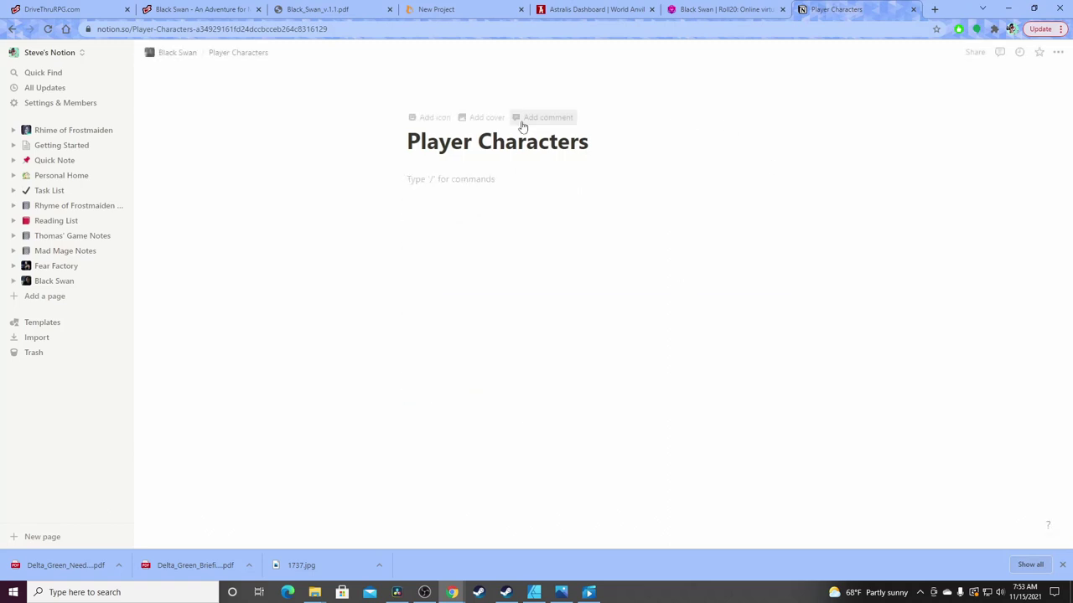
Return to the Black Swan page and move its linked Game Database gallery into the Player Characters sub-page
{"action": "left_click", "coordinate": [177, 52]}
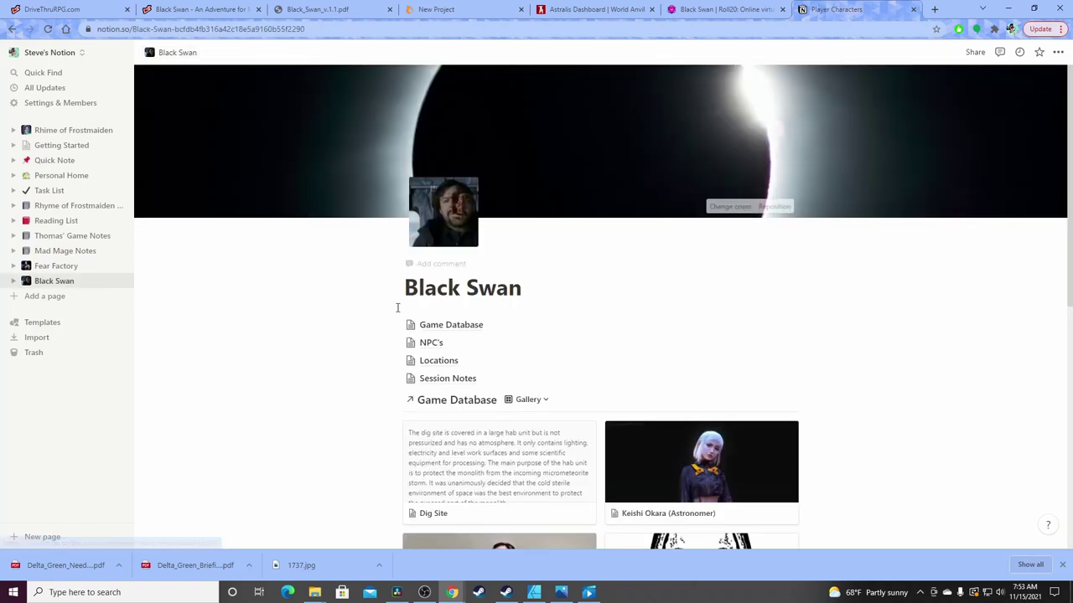
{"action": "scroll", "coordinate": [350, 357], "scroll_direction": "down", "scroll_amount": 3}
{"action": "scroll", "coordinate": [349, 350], "scroll_direction": "down", "scroll_amount": 2}
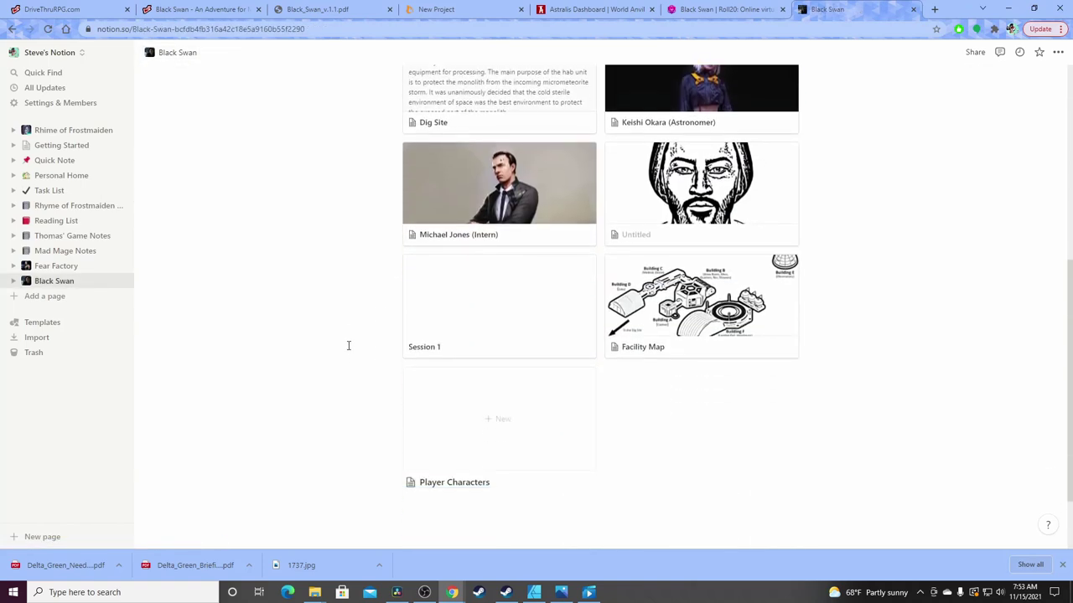
{"action": "scroll", "coordinate": [343, 331], "scroll_direction": "up", "scroll_amount": 2}
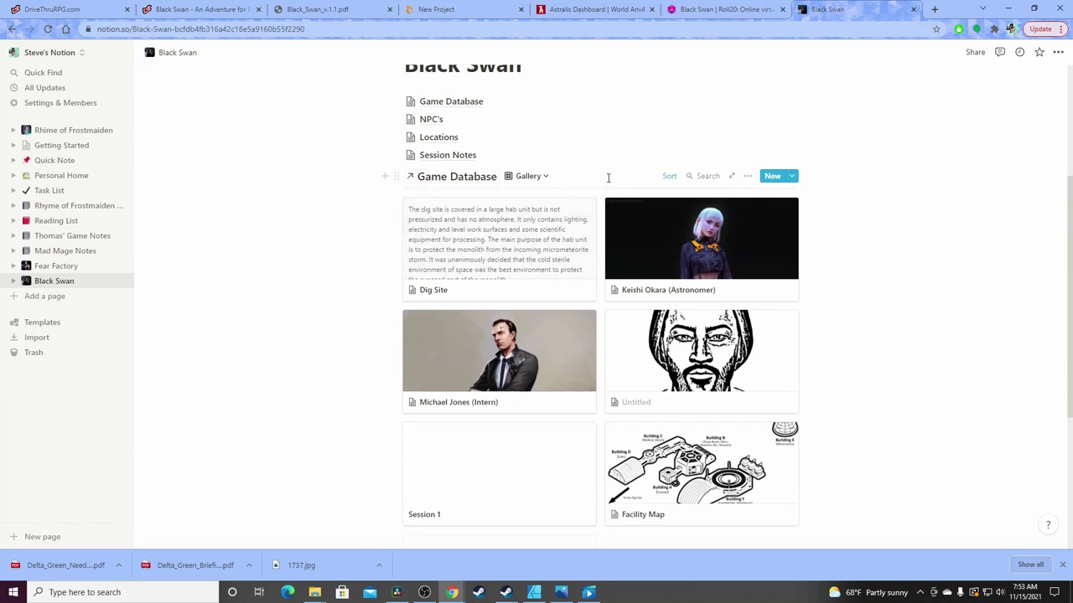
{"action": "left_click_drag", "start_coordinate": [402, 408], "coordinate": [450, 389]}
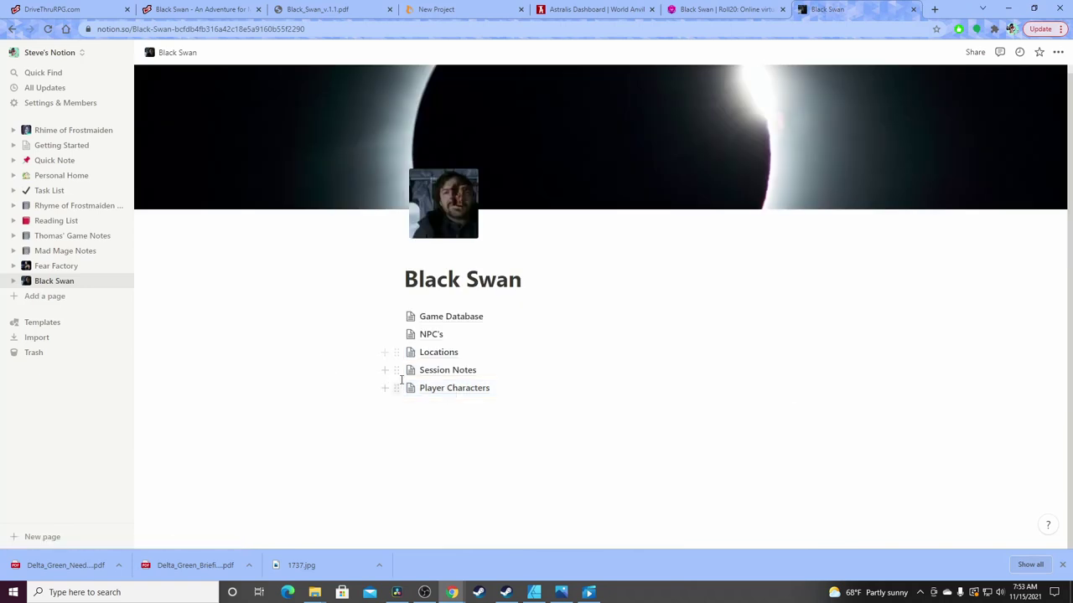
Open the Player Characters page and check the linked gallery's sort settings and cards
{"action": "left_click", "coordinate": [442, 390]}
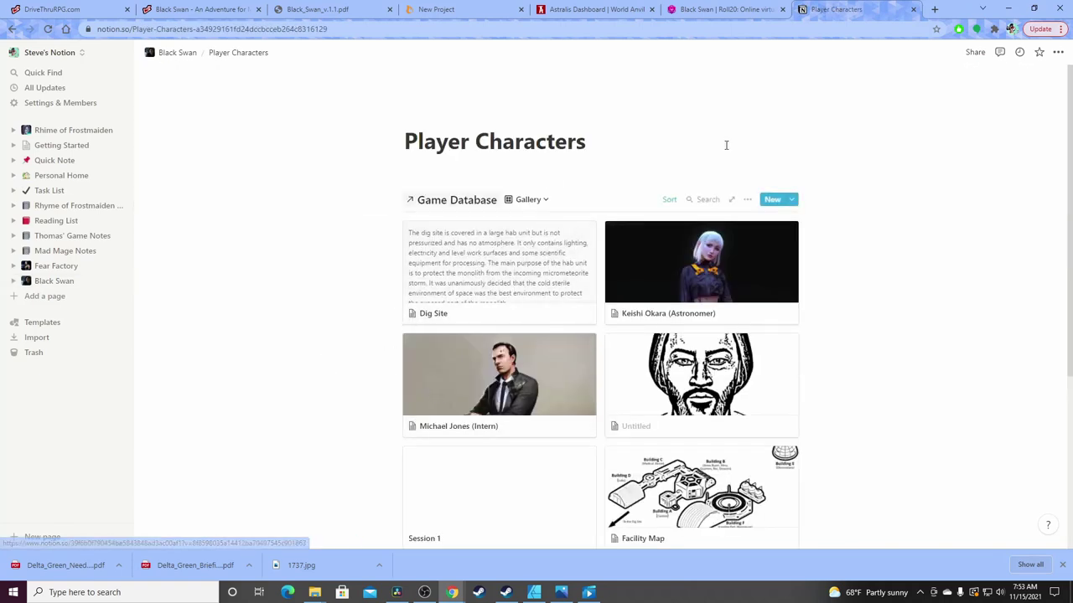
{"action": "left_click", "coordinate": [670, 201]}
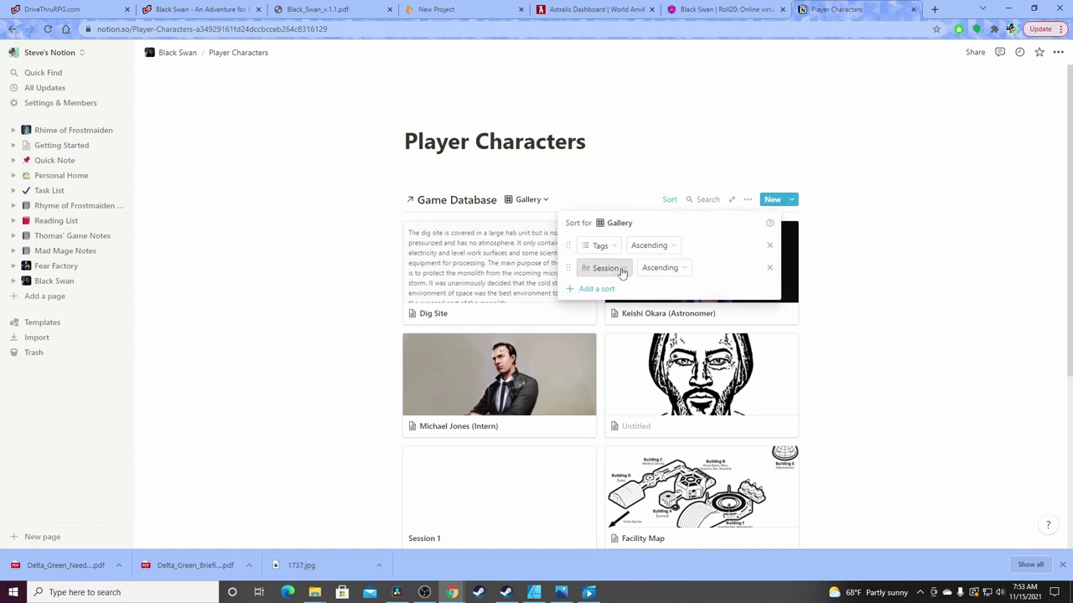
{"action": "left_click", "coordinate": [348, 235]}
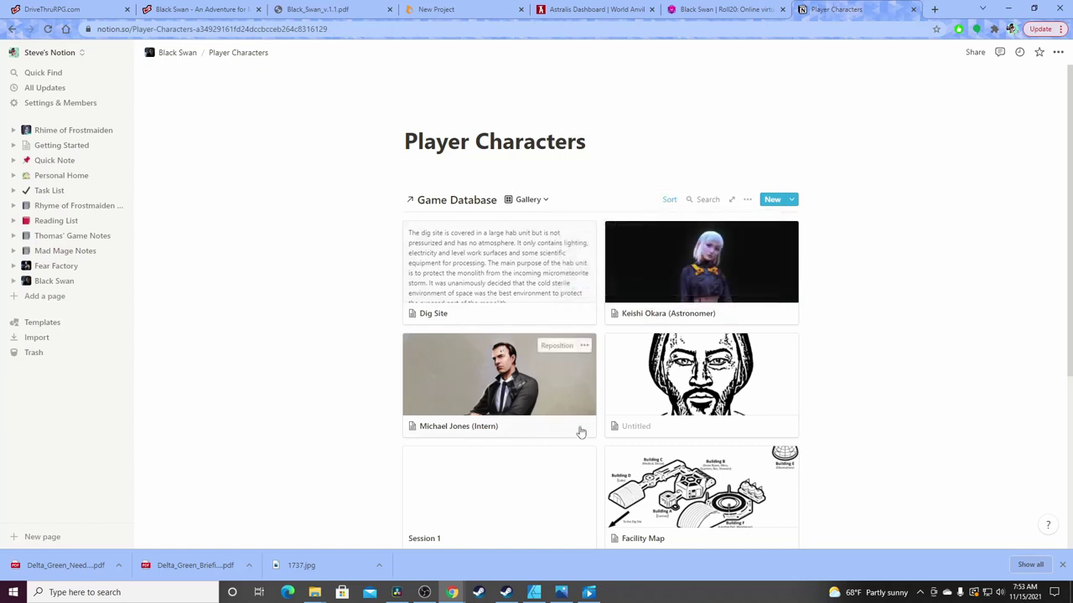
{"action": "scroll", "coordinate": [577, 383], "scroll_direction": "down", "scroll_amount": 1}
{"action": "scroll", "coordinate": [576, 383], "scroll_direction": "down", "scroll_amount": 1}
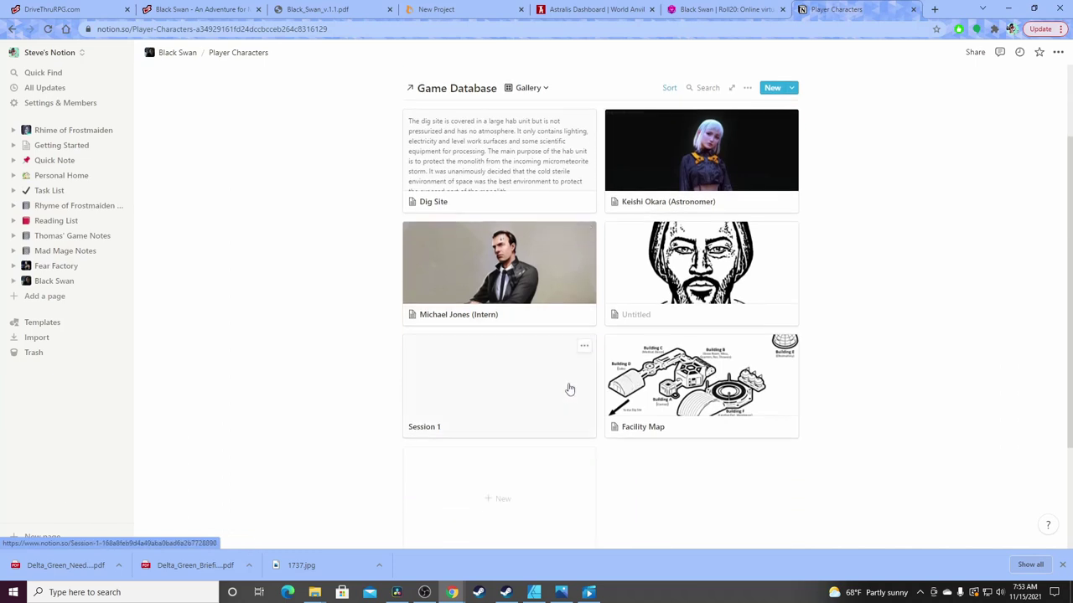
{"action": "scroll", "coordinate": [569, 389], "scroll_direction": "up", "scroll_amount": 2}
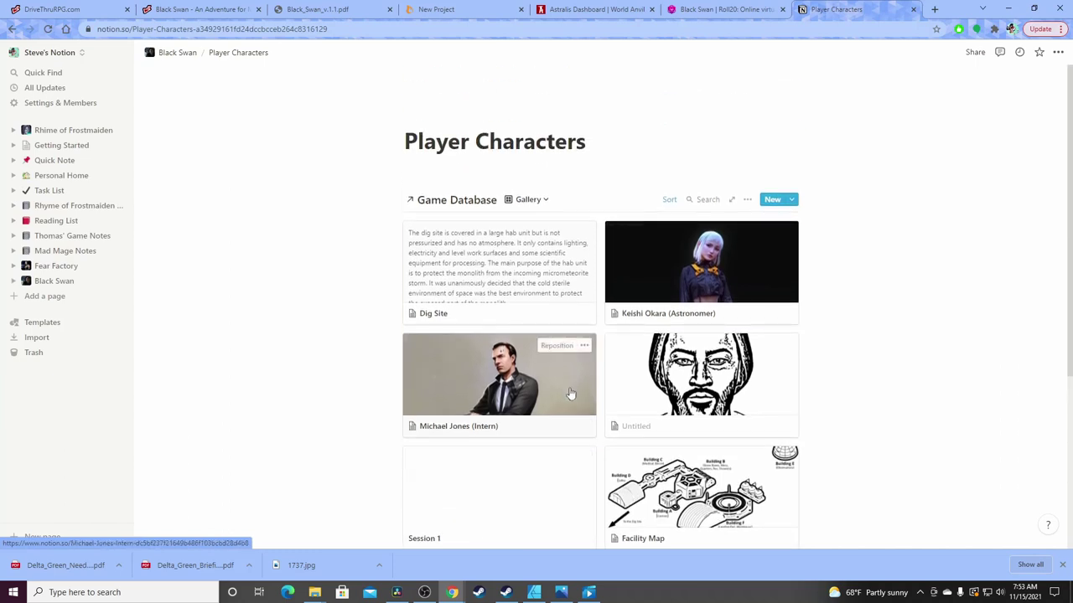
Compare the page lists of the Black Swan and Fear Factory campaigns, ending on Black Swan
{"action": "left_click", "coordinate": [178, 52]}
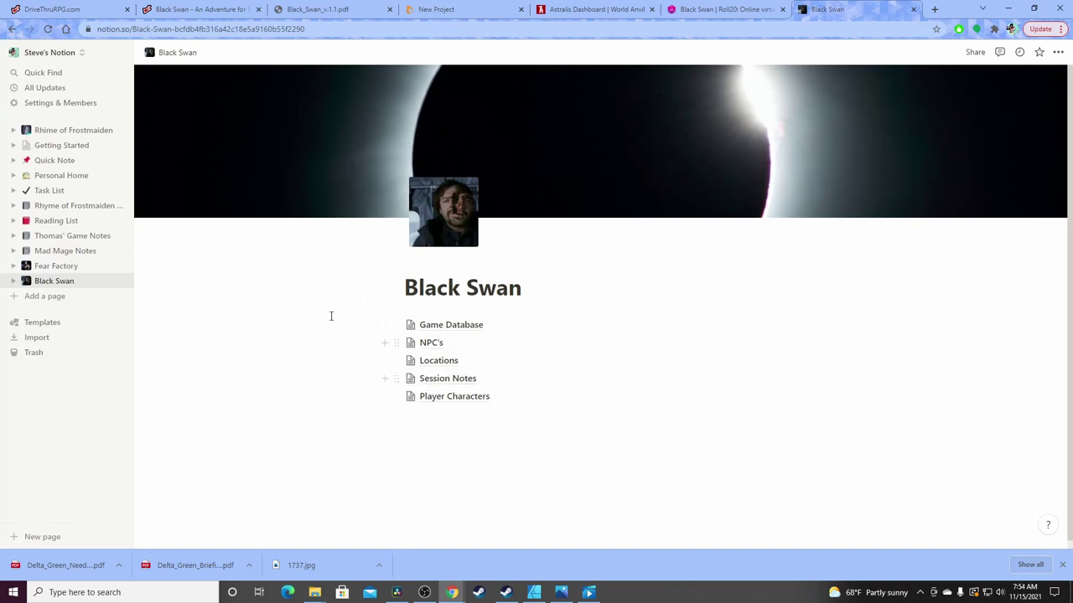
{"action": "left_click", "coordinate": [43, 266]}
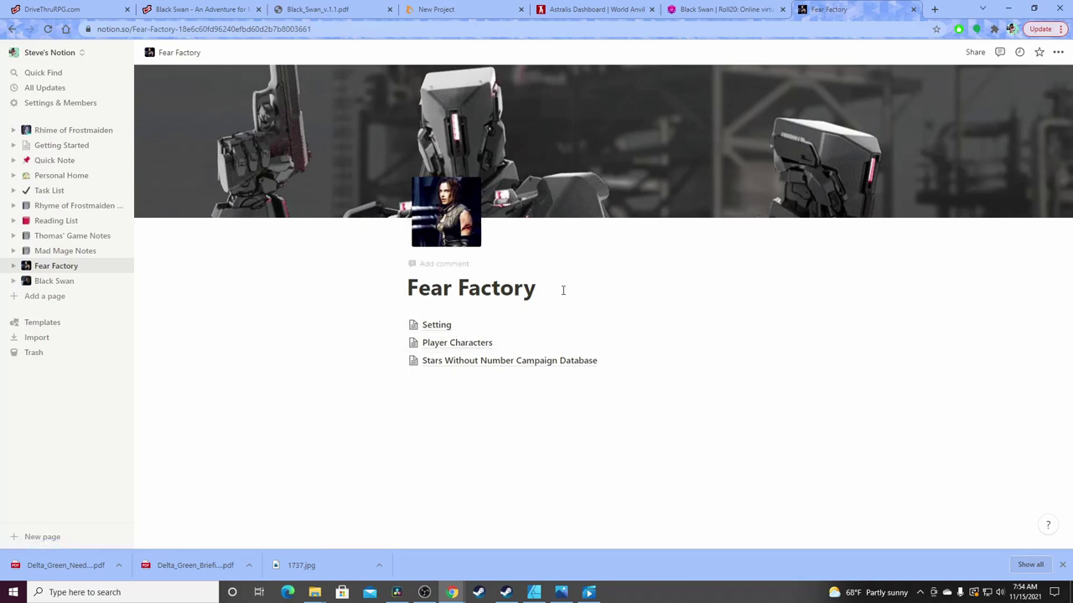
{"action": "left_click", "coordinate": [62, 283]}
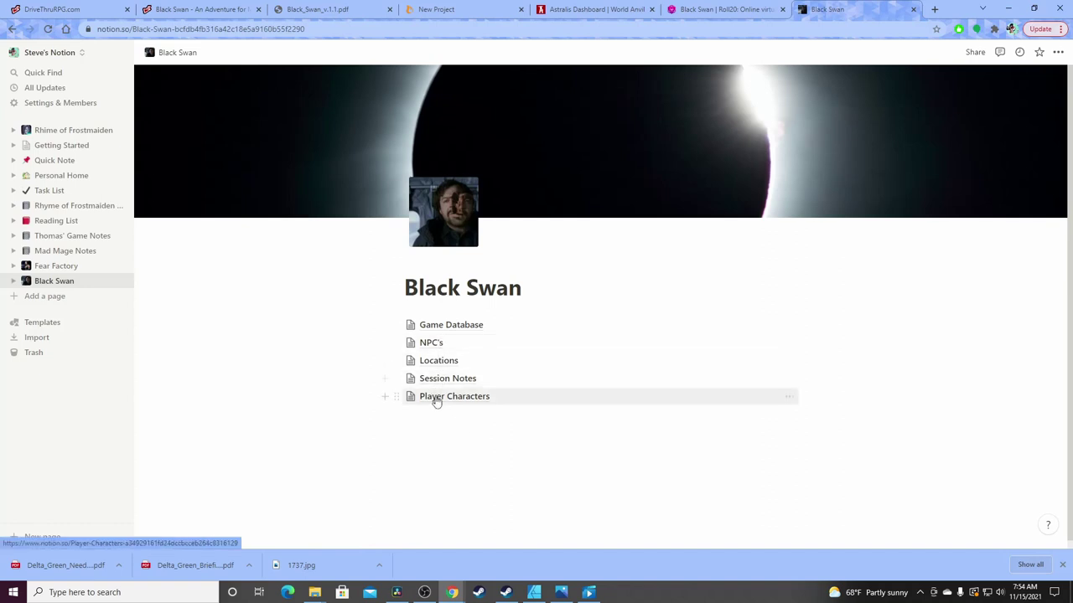
Add a new top-level page titled "Fear Factory 2" and set it up as a gallery database
{"action": "left_click", "coordinate": [46, 297]}
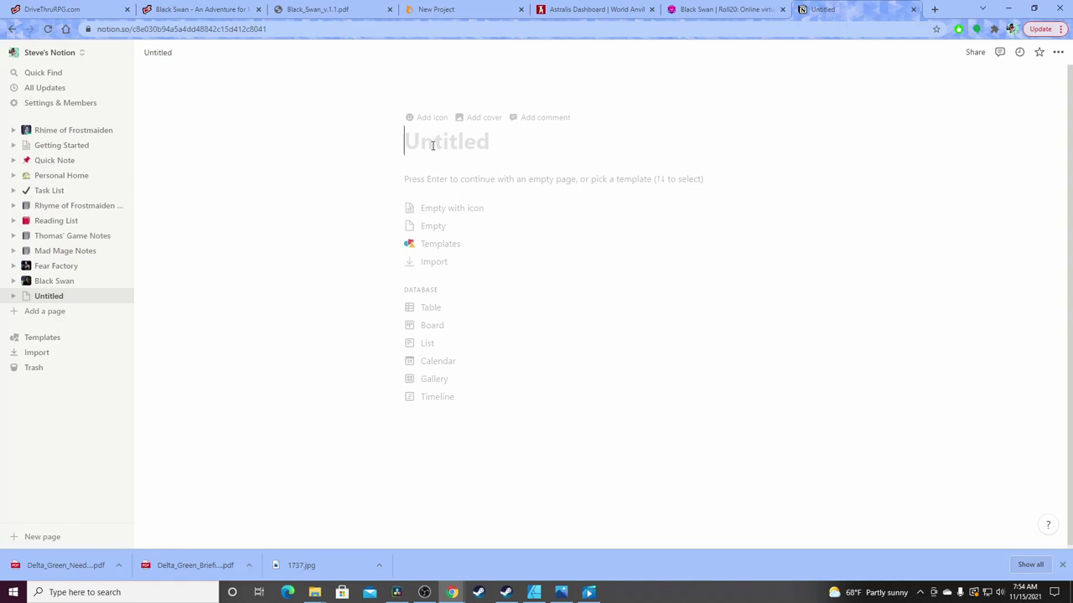
{"action": "type", "text": "Fear"}
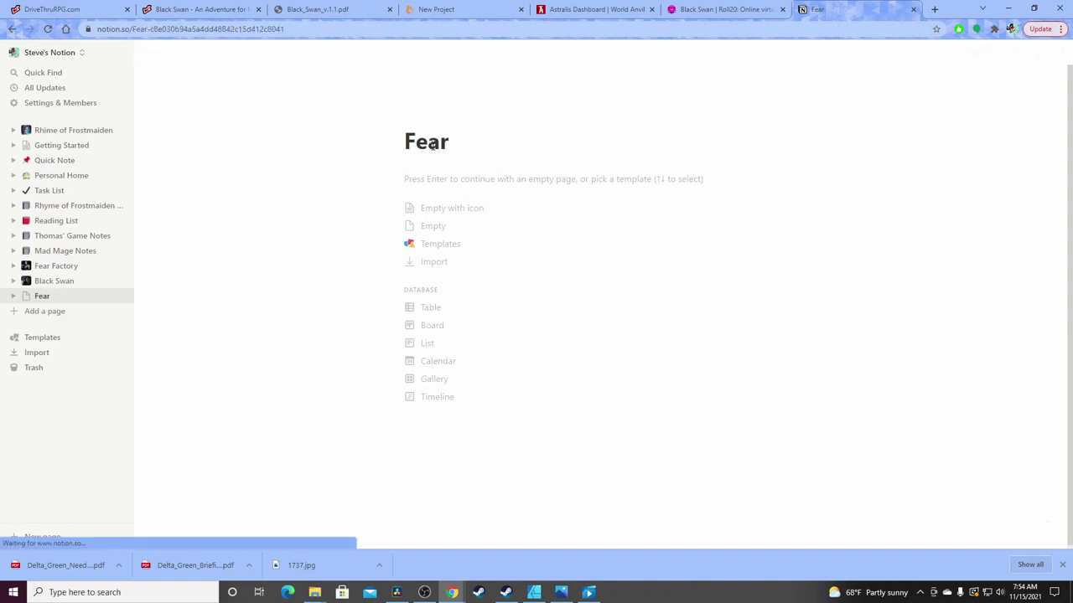
{"action": "type", "text": " Factory 2"}
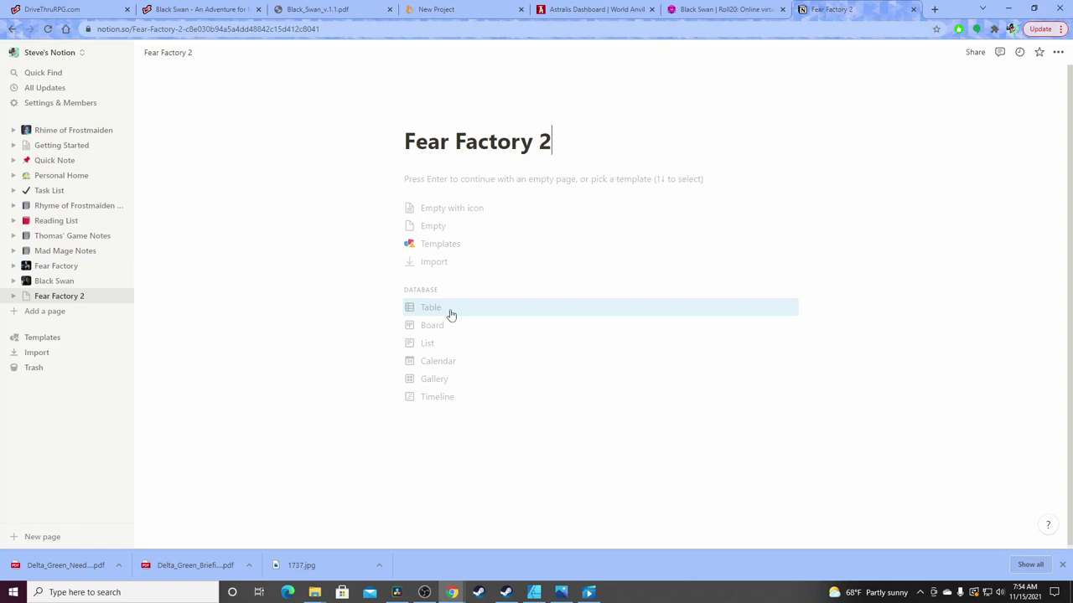
{"action": "left_click", "coordinate": [451, 383]}
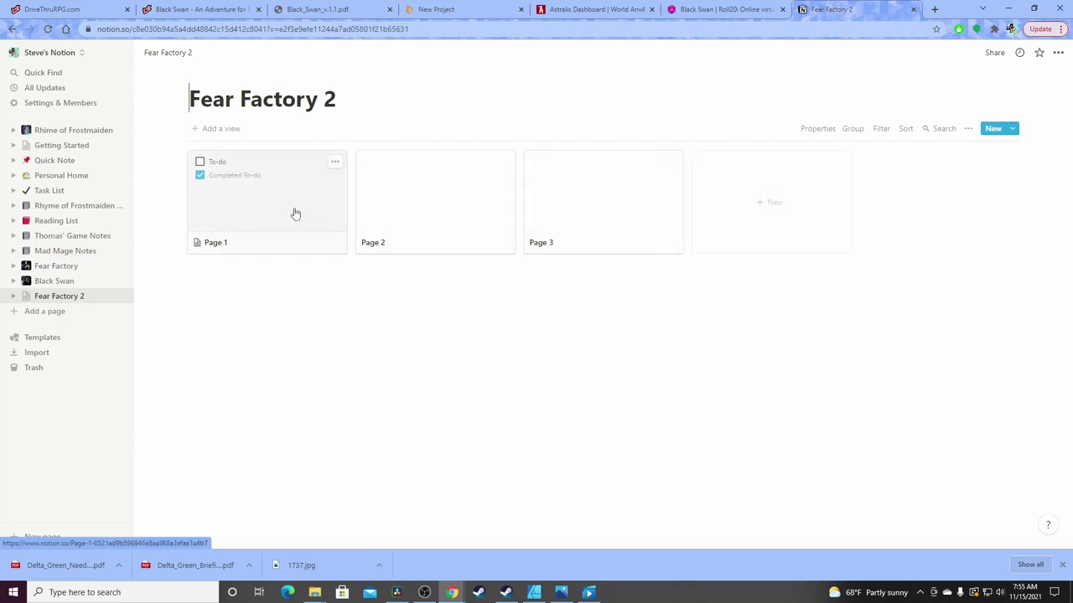
Delete the sample Page 1 card from the Fear Factory 2 gallery
{"action": "left_click", "coordinate": [336, 163]}
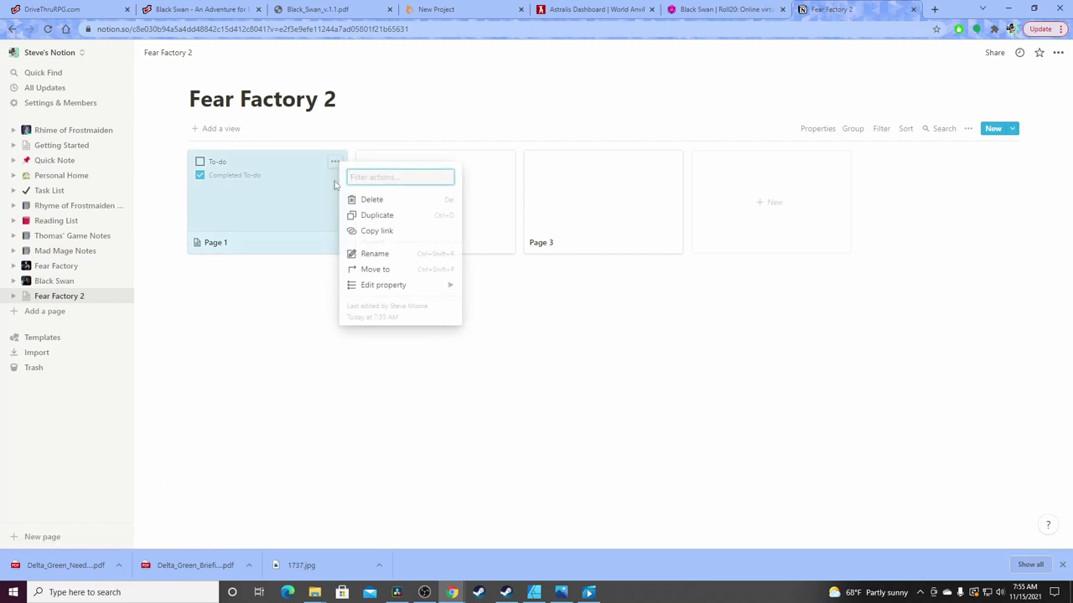
{"action": "left_click", "coordinate": [374, 200]}
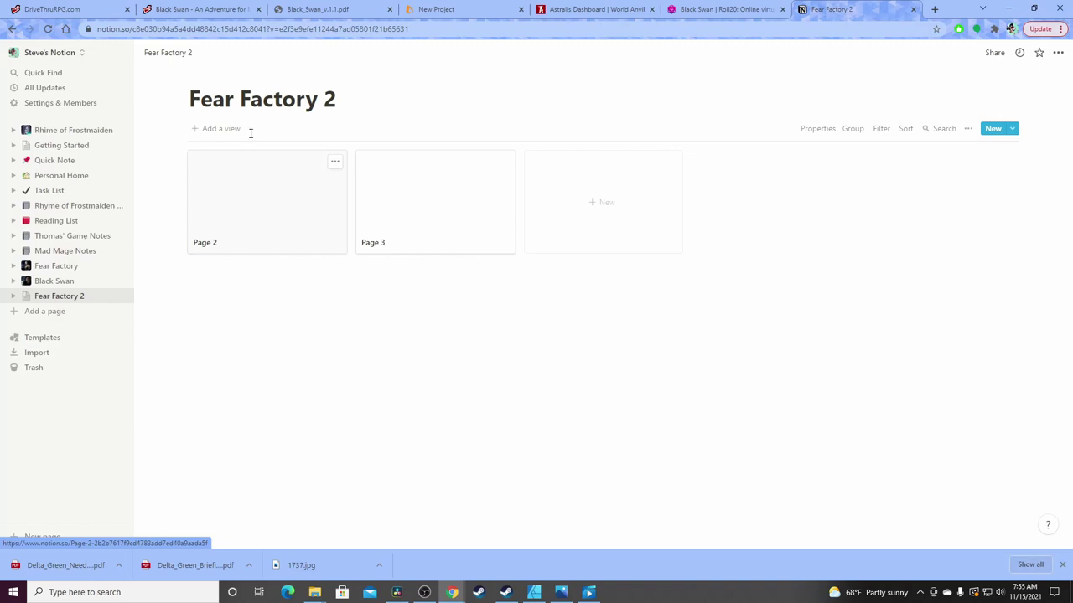
{"action": "left_click", "coordinate": [176, 55]}
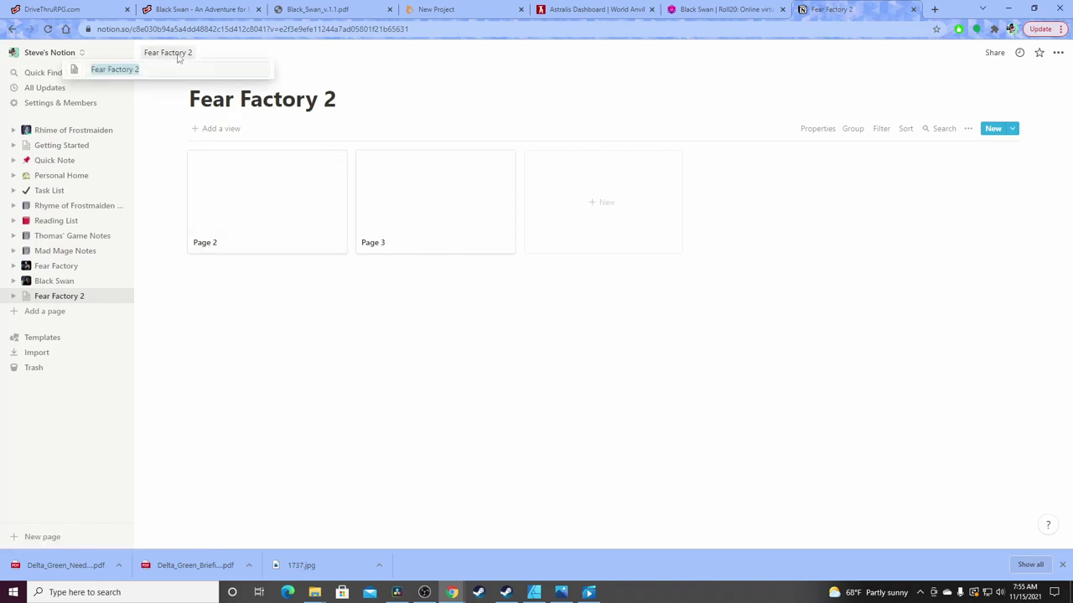
{"action": "left_click", "coordinate": [214, 337]}
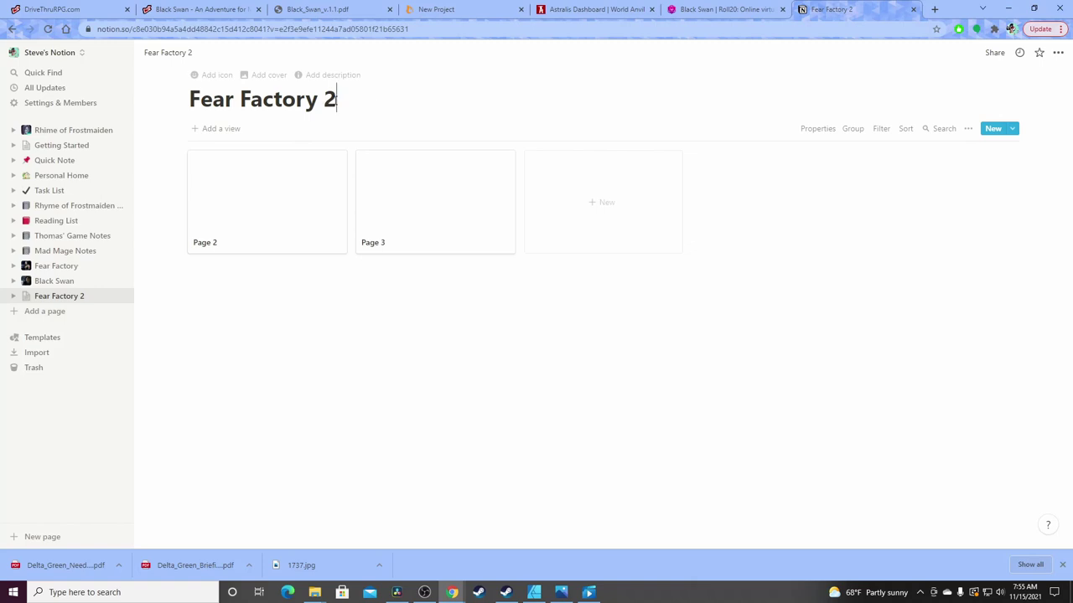
Rename the Fear Factory 2 gallery database to "Root Game Database"
{"action": "key", "text": "BackSpace"}
{"action": "key", "text": "BackSpace"}
{"action": "key", "text": "BackSpace"}
{"action": "key", "text": "BackSpace"}
{"action": "key", "text": "BackSpace"}
{"action": "key", "text": "BackSpace"}
{"action": "key", "text": "BackSpace"}
{"action": "key", "text": "BackSpace"}
{"action": "key", "text": "BackSpace"}
{"action": "key", "text": "BackSpace"}
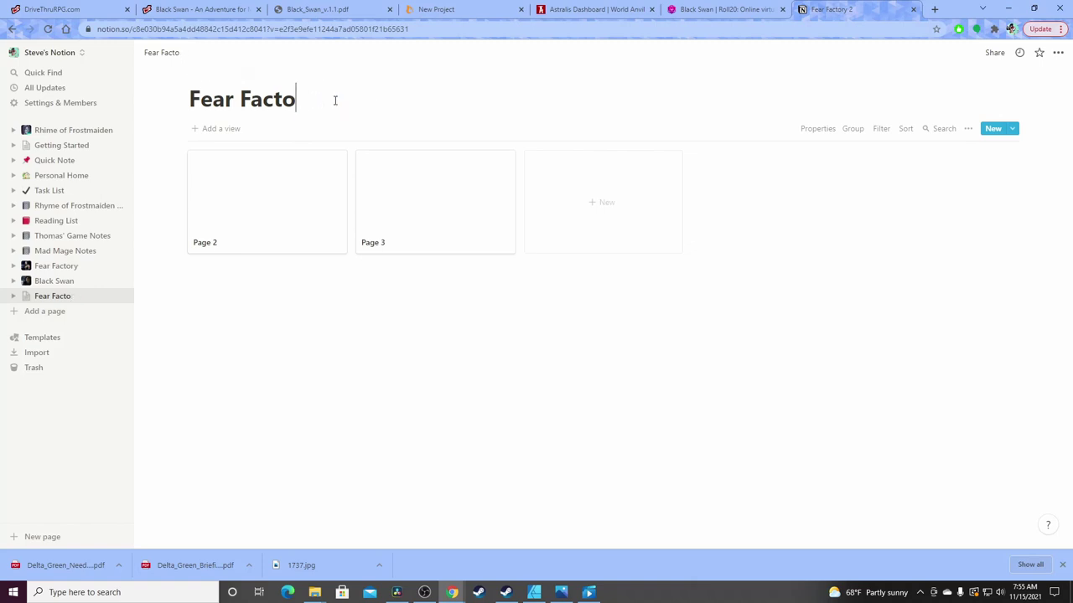
{"action": "key", "text": "BackSpace"}
{"action": "key", "text": "BackSpace"}
{"action": "key", "text": "BackSpace"}
{"action": "key", "text": "BackSpace"}
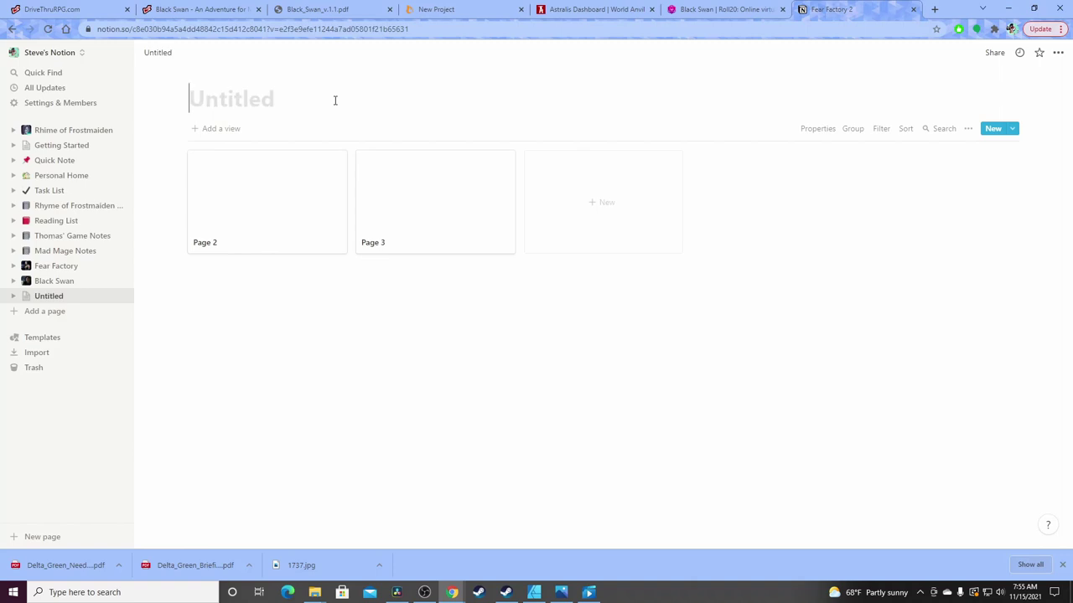
{"action": "type", "text": "Root"}
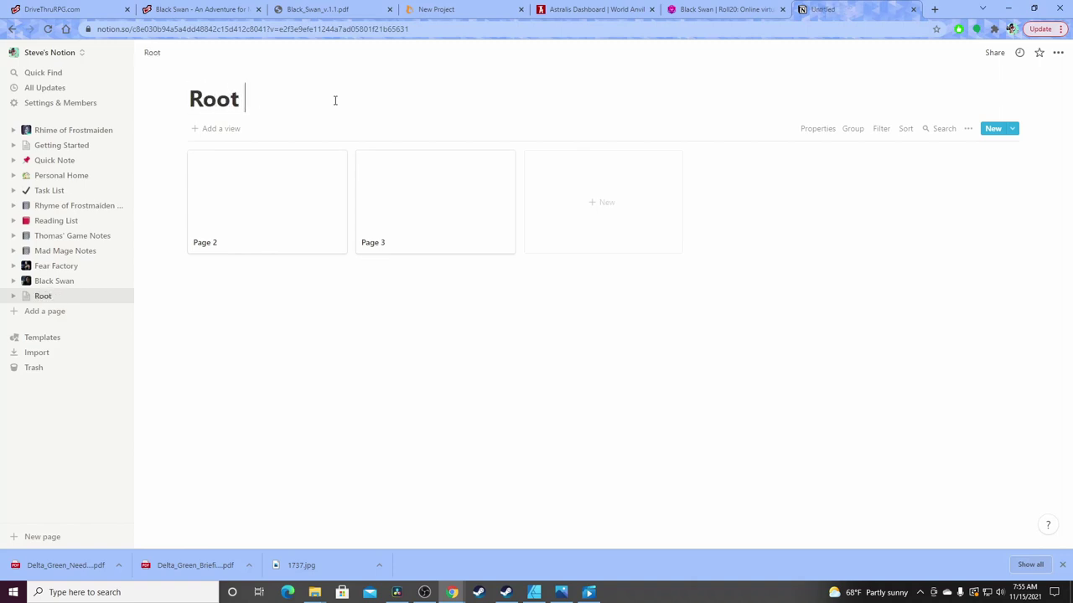
{"action": "type", "text": " Game Dat"}
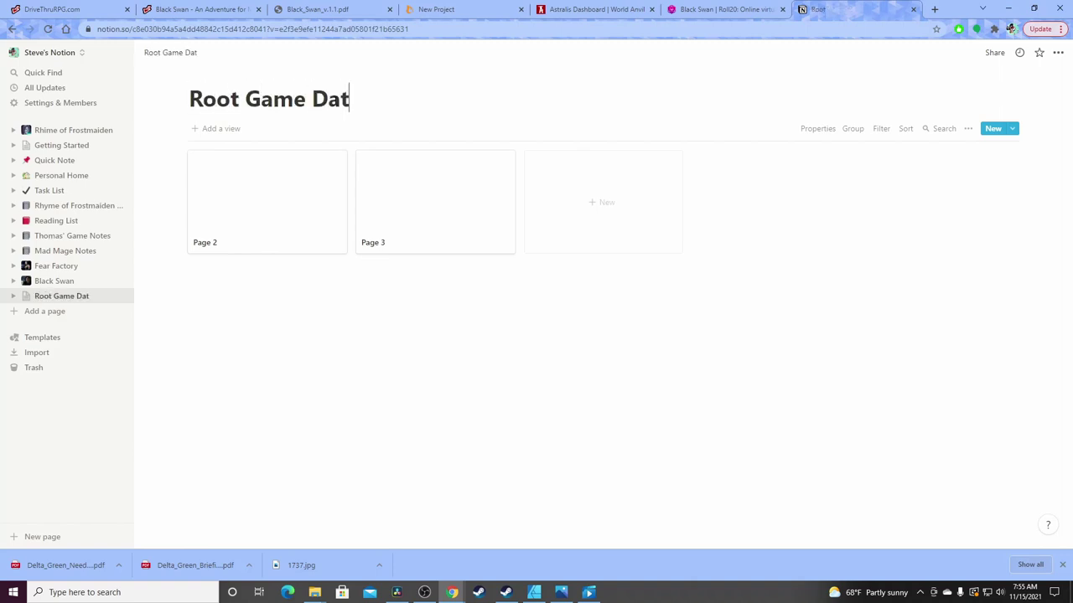
{"action": "type", "text": "abase"}
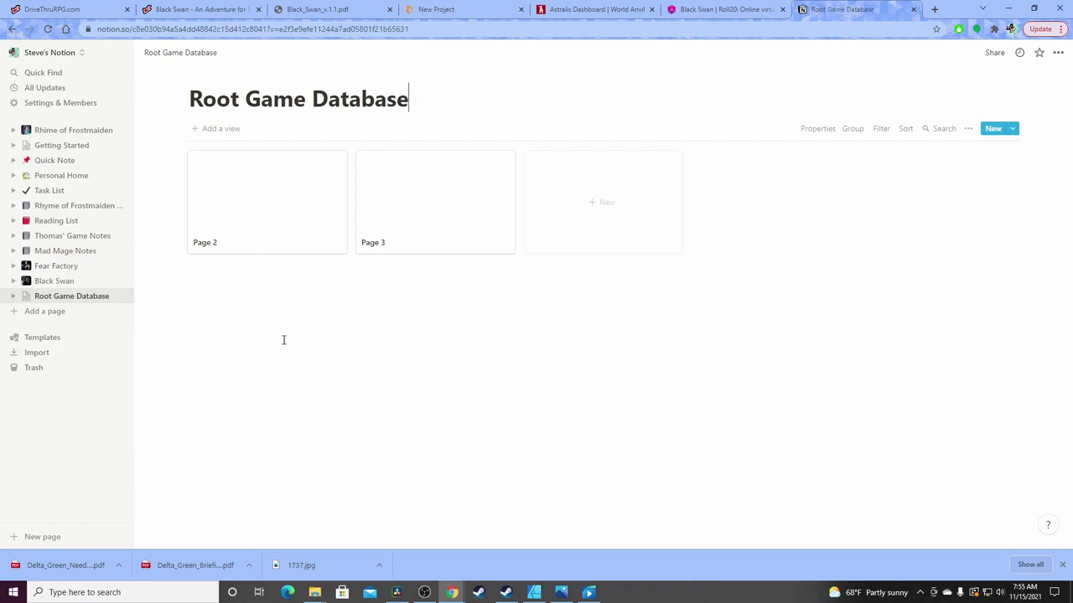
Add an empty top-level page titled "Fear Factory 2 elecdtic boogalloo" and nest the Root Game Database inside it
{"action": "left_click", "coordinate": [46, 311]}
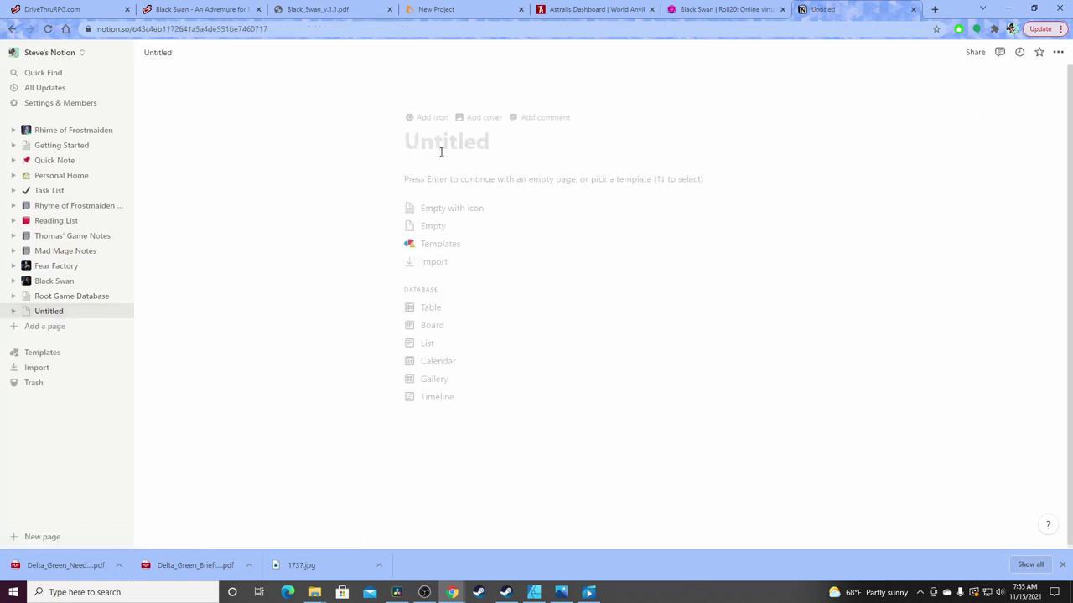
{"action": "type", "text": "Fear"}
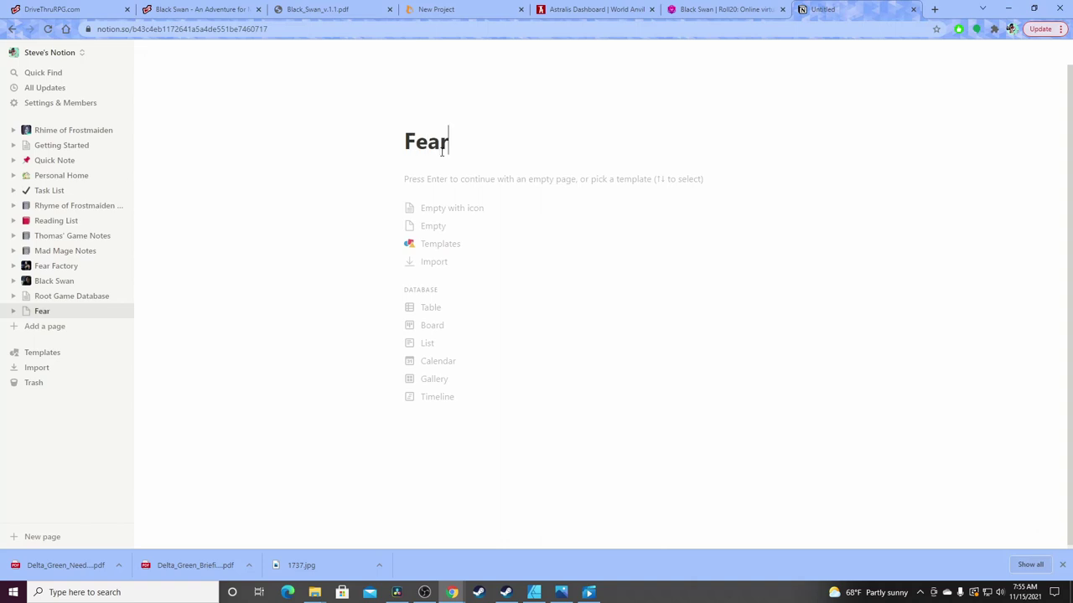
{"action": "type", "text": " Facto"}
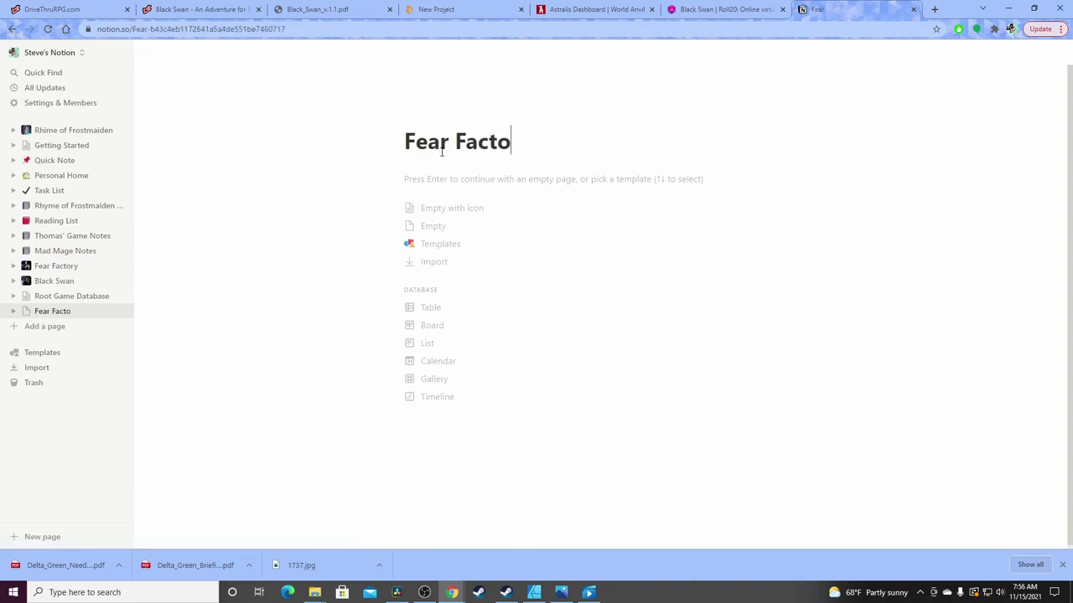
{"action": "type", "text": "ry 2 elc"}
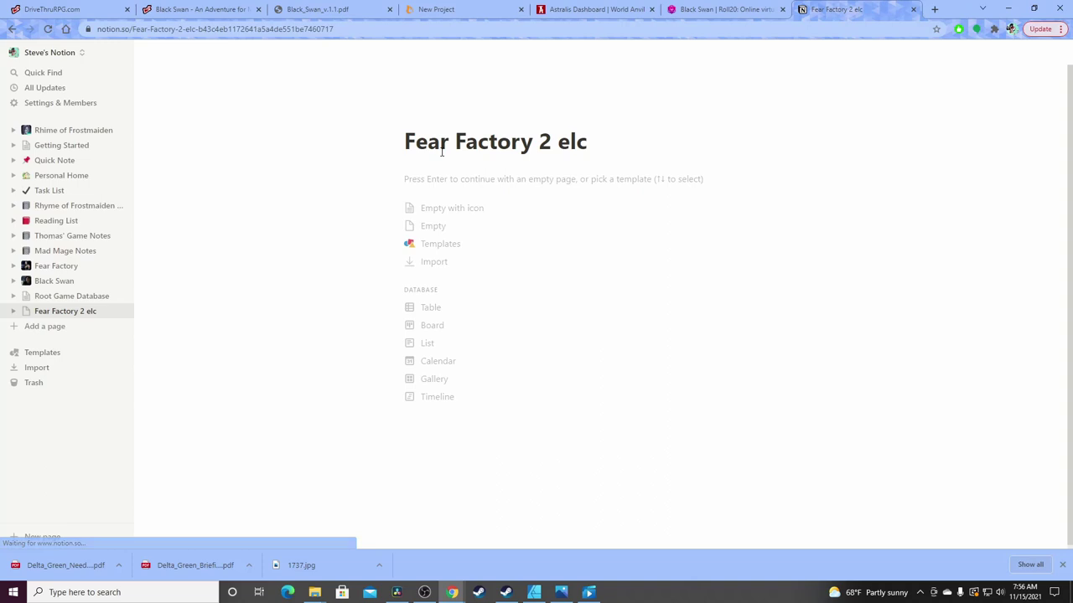
{"action": "key", "text": "BackSpace"}
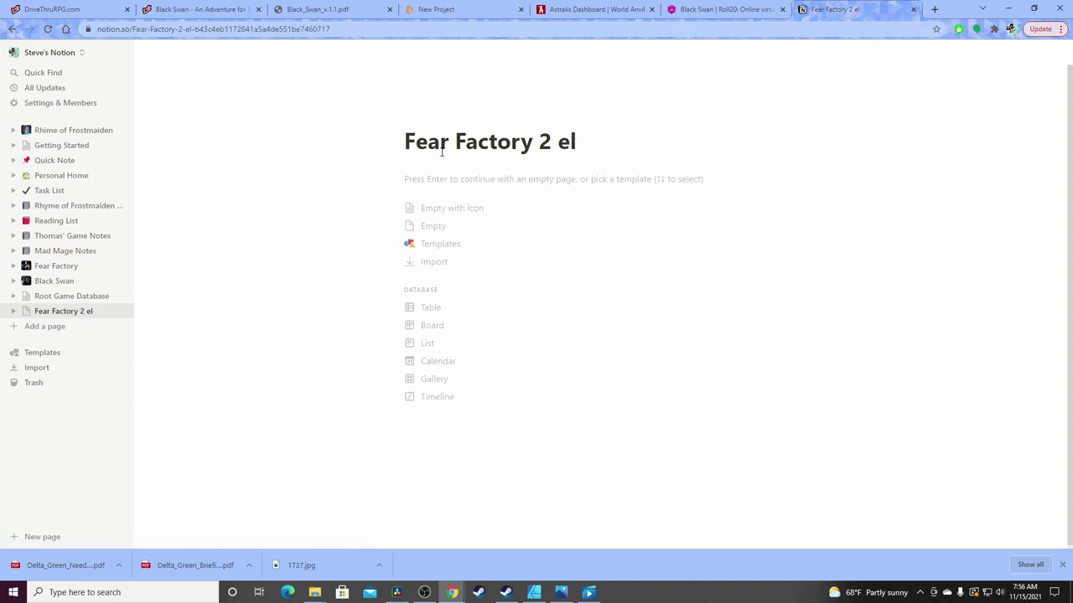
{"action": "type", "text": "ecdtic"}
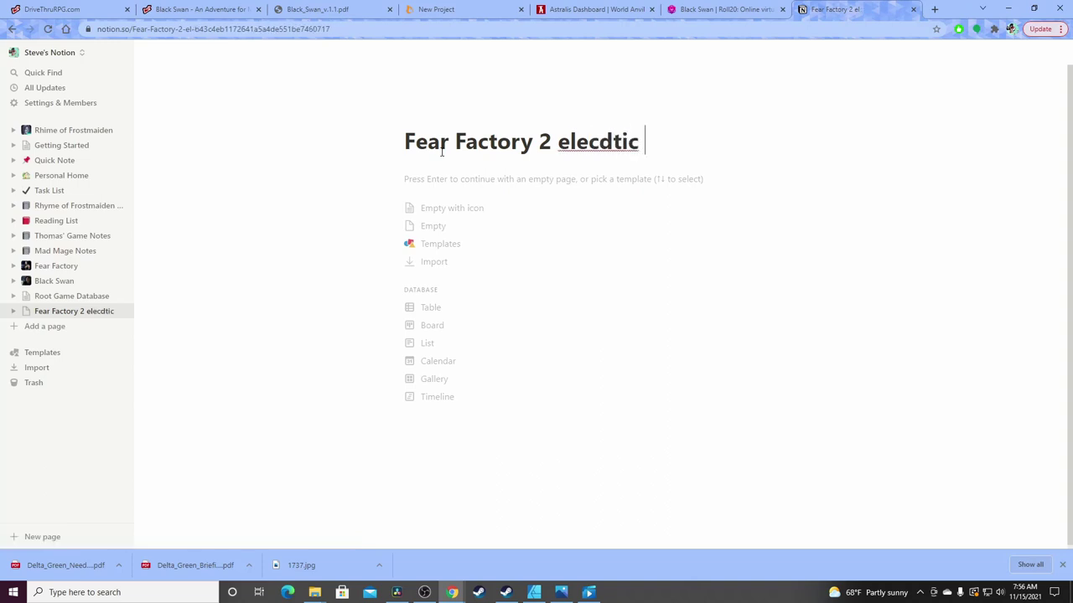
{"action": "type", "text": " booga"}
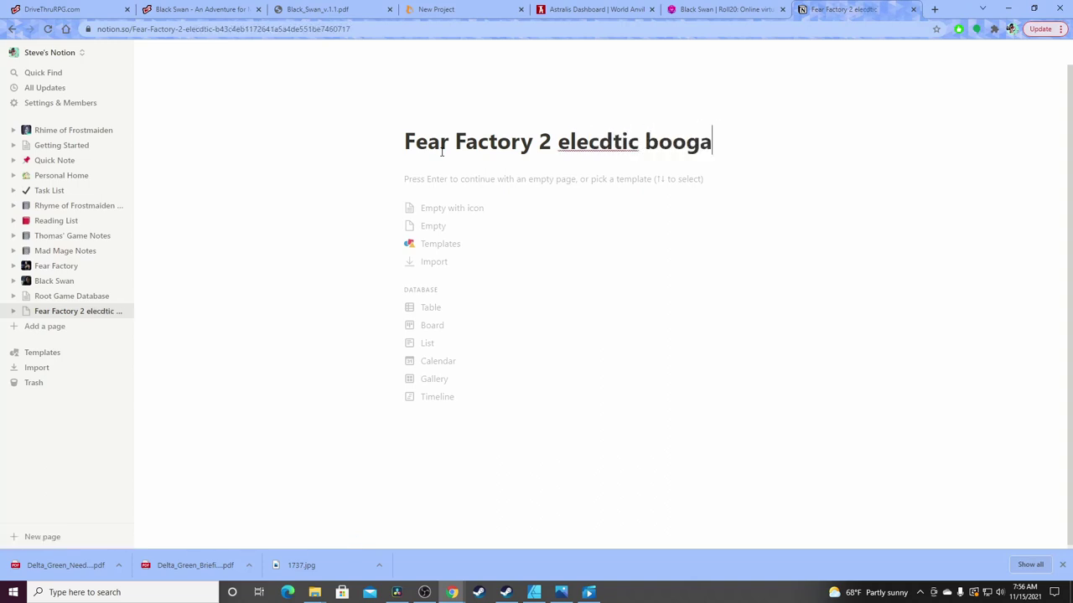
{"action": "type", "text": "lloo"}
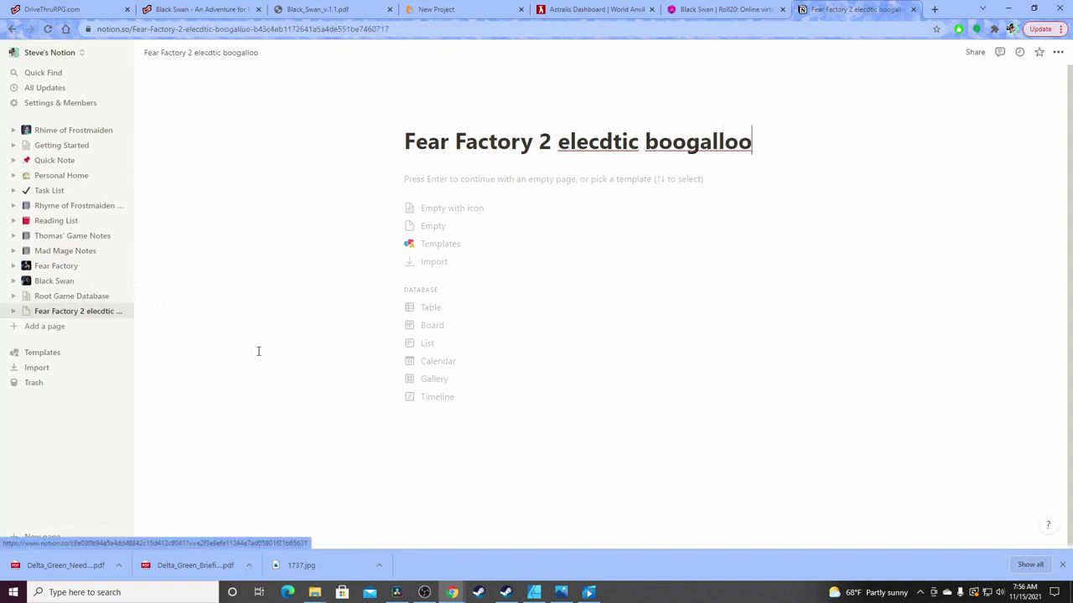
{"action": "key", "text": "Return"}
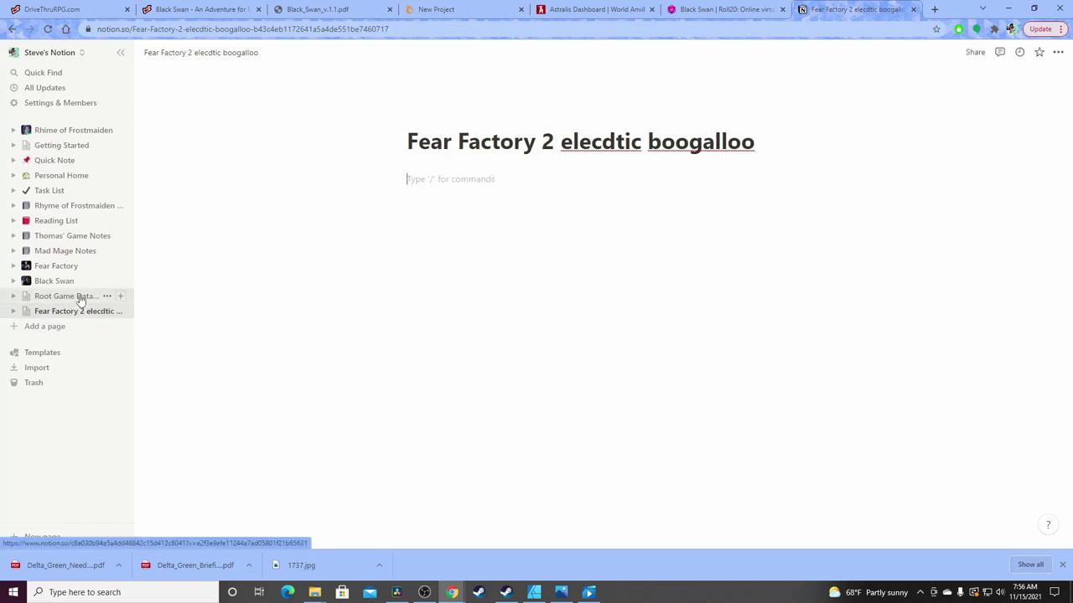
{"action": "left_click_drag", "start_coordinate": [81, 299], "coordinate": [72, 312]}
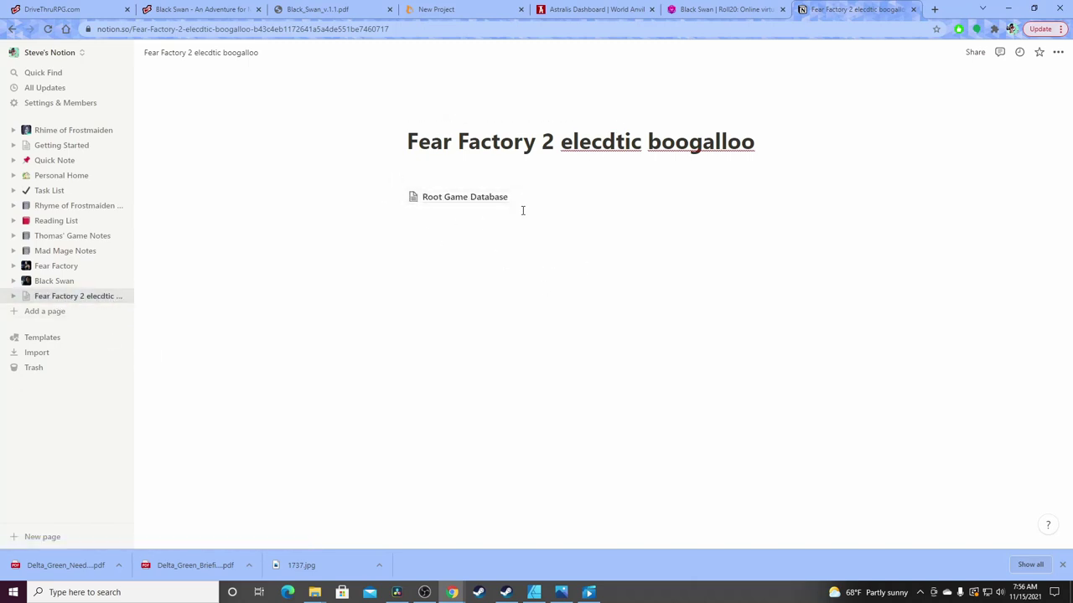
Shorten the new campaign page's title to "Fear Factory 2"
{"action": "left_click", "coordinate": [756, 147]}
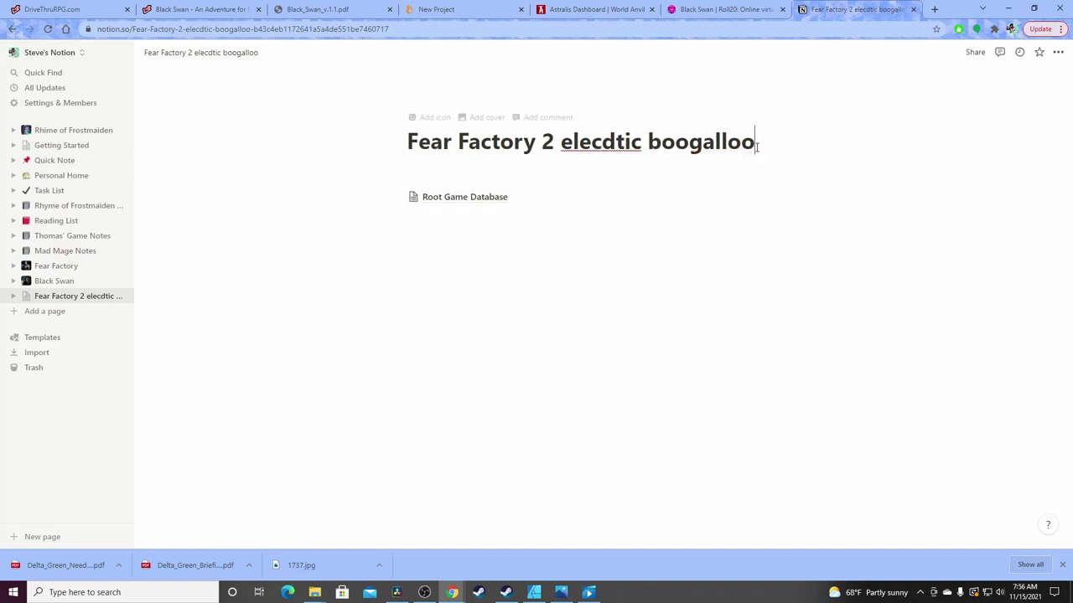
{"action": "key", "text": "BackSpace"}
{"action": "key", "text": "BackSpace"}
{"action": "key", "text": "BackSpace"}
{"action": "key", "text": "BackSpace"}
{"action": "key", "text": "BackSpace"}
{"action": "key", "text": "BackSpace"}
{"action": "key", "text": "BackSpace"}
{"action": "key", "text": "BackSpace"}
{"action": "key", "text": "BackSpace"}
{"action": "key", "text": "BackSpace"}
{"action": "key", "text": "BackSpace"}
{"action": "key", "text": "BackSpace"}
{"action": "key", "text": "BackSpace"}
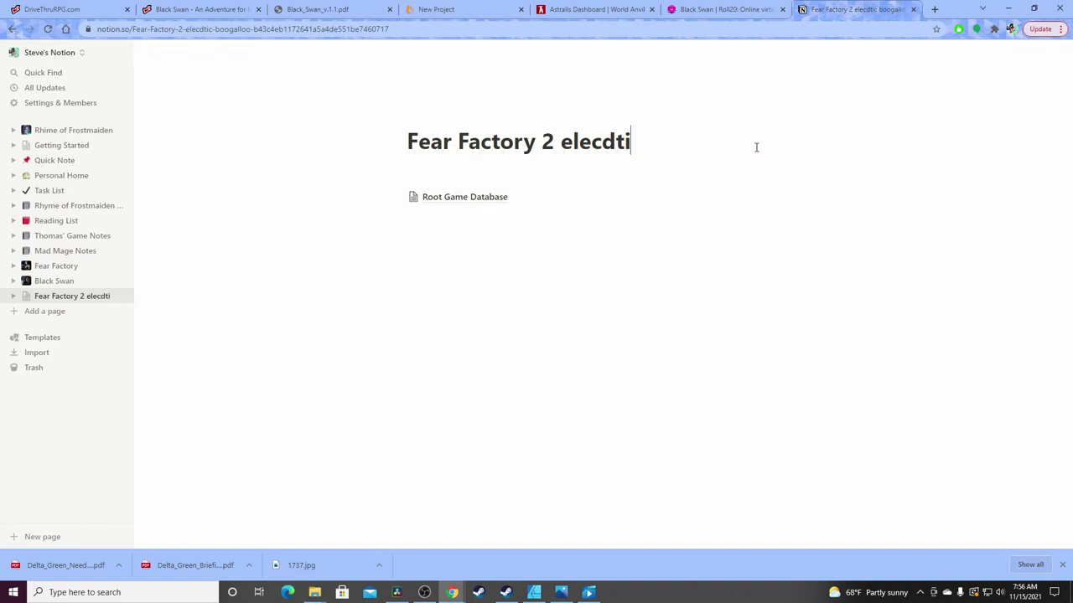
{"action": "key", "text": "BackSpace"}
{"action": "key", "text": "BackSpace"}
{"action": "key", "text": "BackSpace"}
{"action": "key", "text": "BackSpace"}
{"action": "key", "text": "BackSpace"}
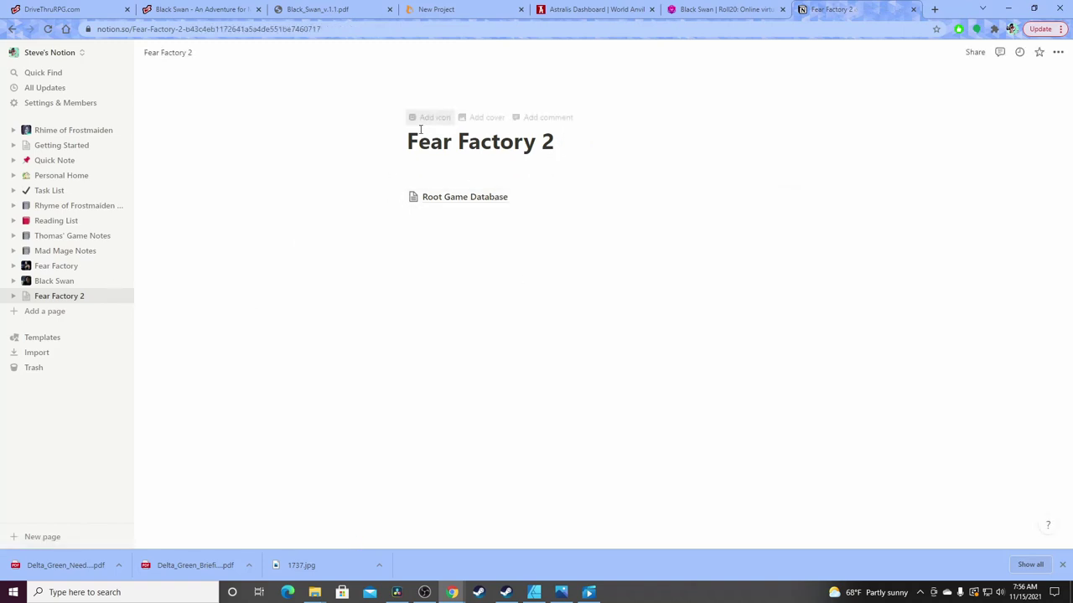
Add a cover image to the Fear Factory 2 page and browse the upload and gallery options for alternative covers
{"action": "left_click", "coordinate": [493, 122]}
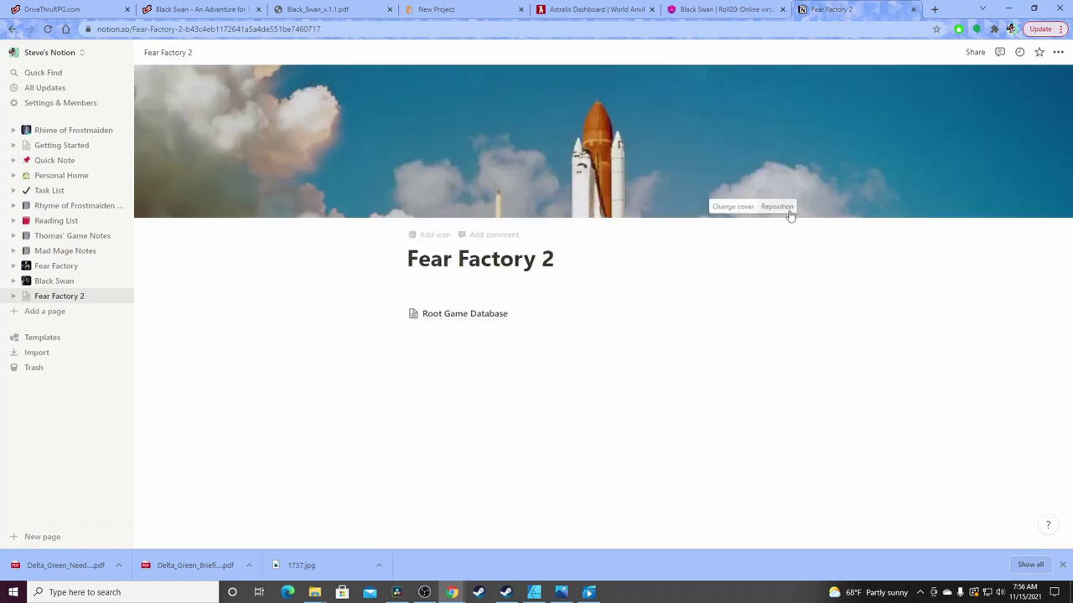
{"action": "left_click", "coordinate": [729, 207]}
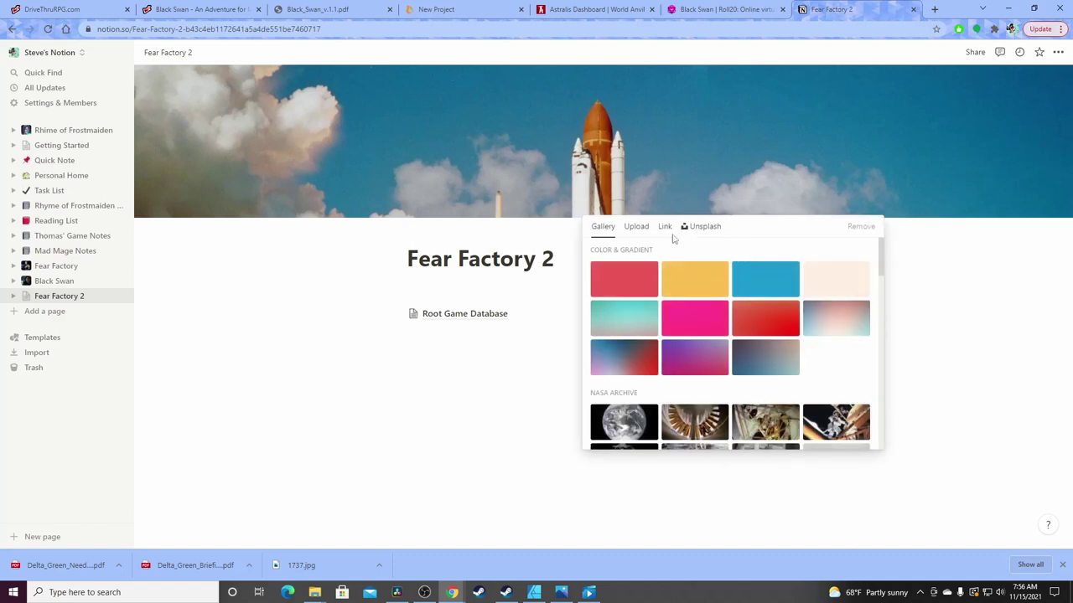
{"action": "left_click", "coordinate": [638, 227]}
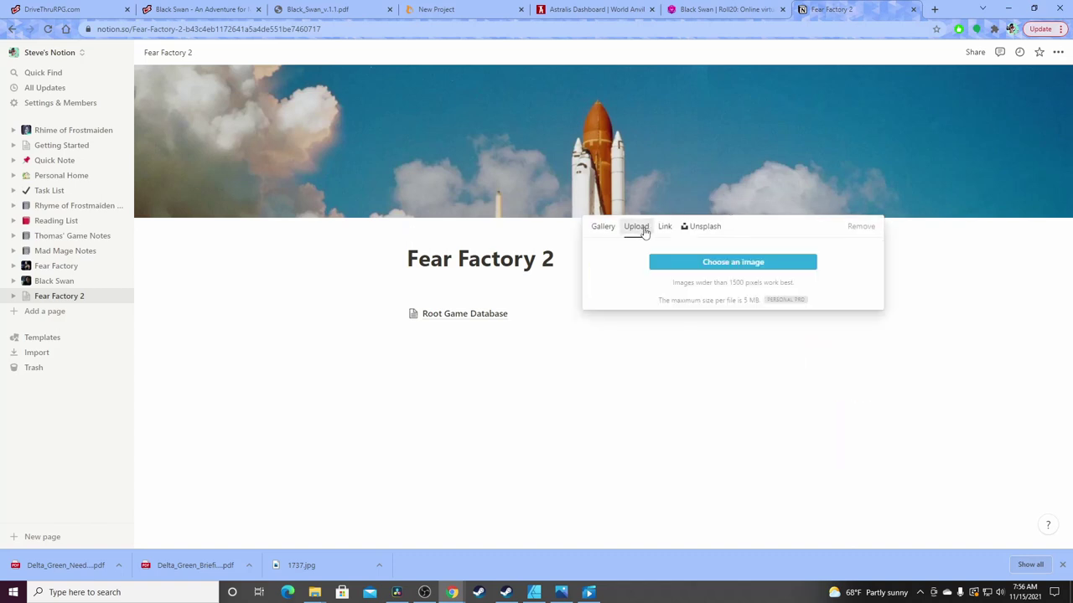
{"action": "left_click", "coordinate": [602, 226]}
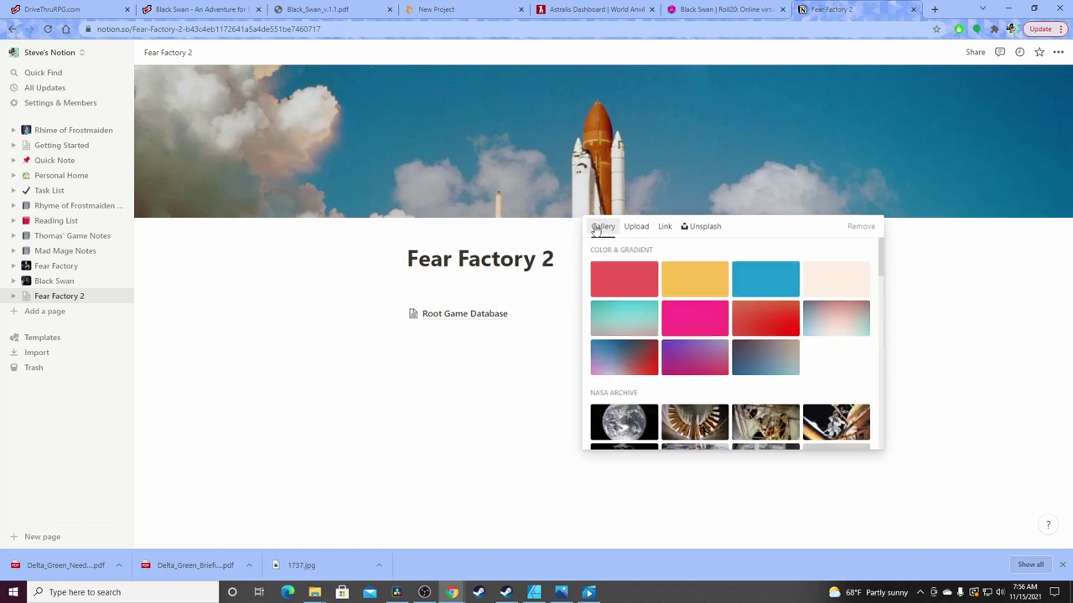
{"action": "scroll", "coordinate": [711, 314], "scroll_direction": "down", "scroll_amount": 10}
{"action": "scroll", "coordinate": [711, 313], "scroll_direction": "down", "scroll_amount": 3}
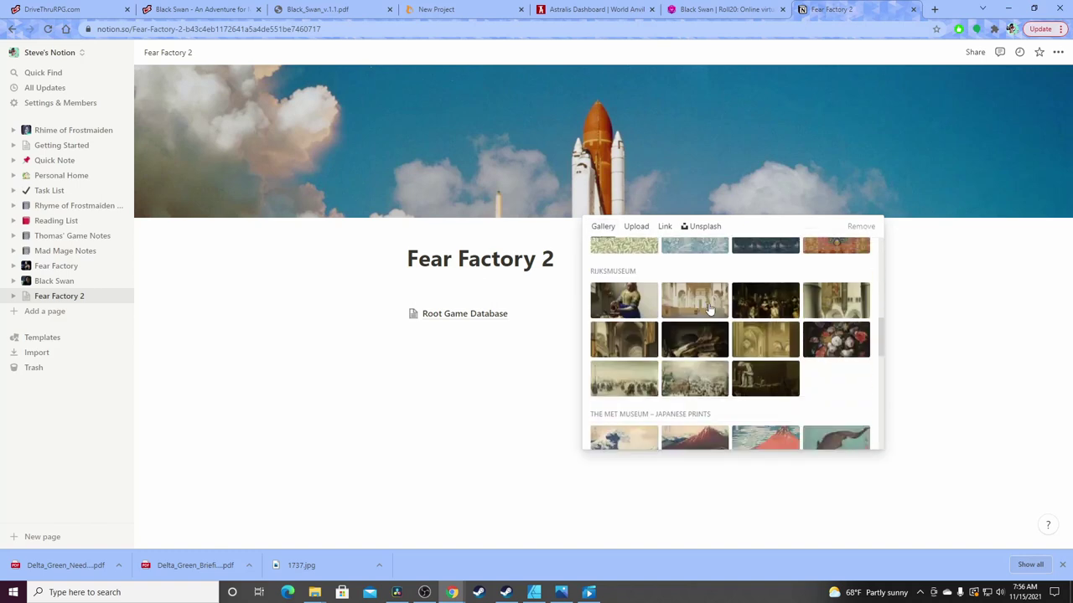
{"action": "scroll", "coordinate": [696, 310], "scroll_direction": "up", "scroll_amount": 12}
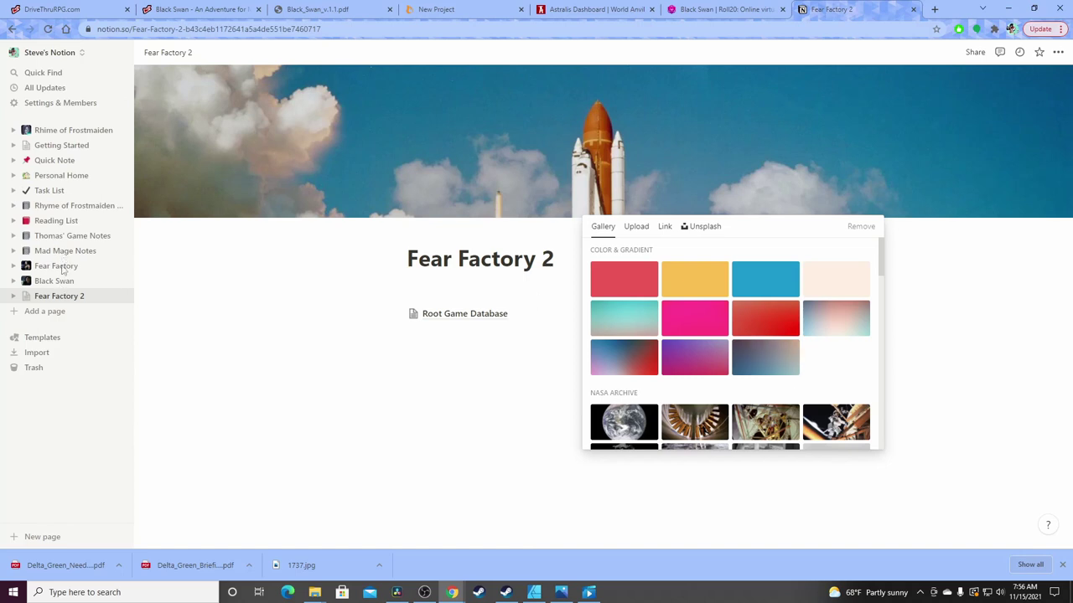
{"action": "left_click", "coordinate": [371, 277]}
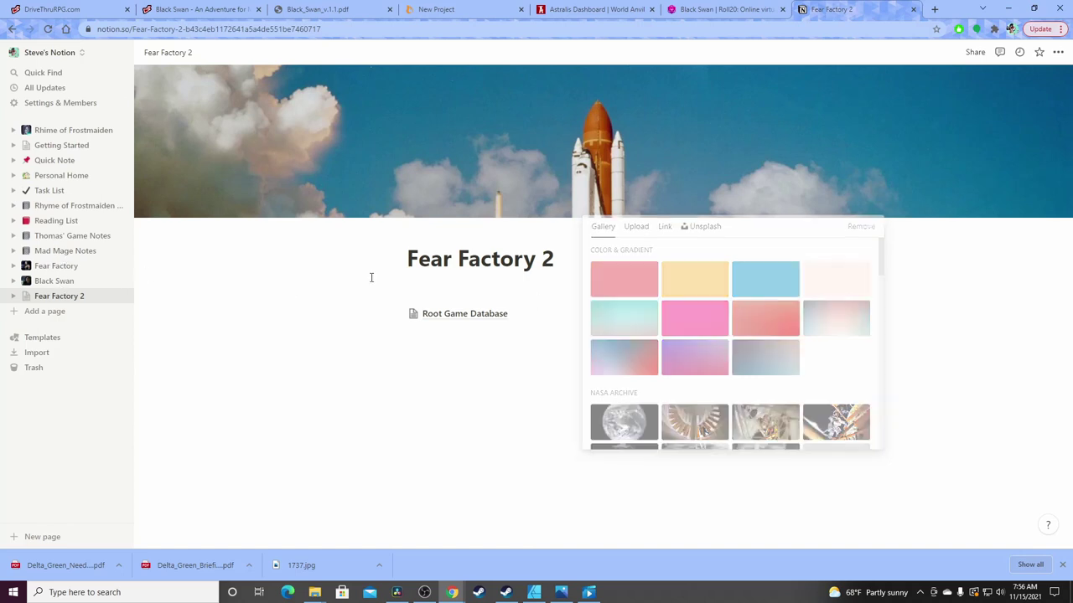
Move the Setting database from the Fear Factory page into Fear Factory 2, and view the Player Characters table
{"action": "left_click", "coordinate": [65, 268]}
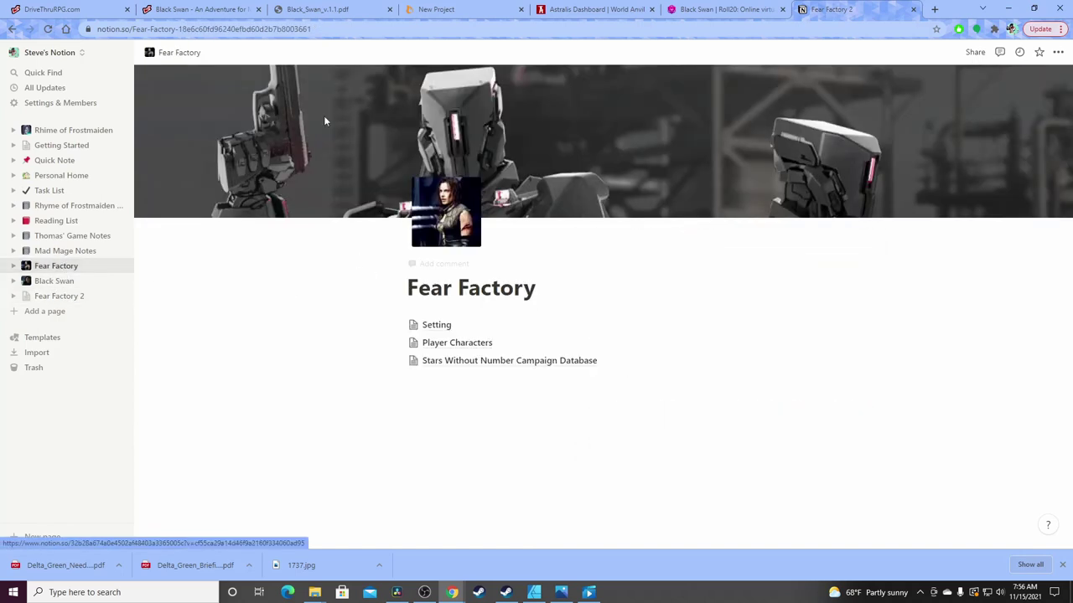
{"action": "right_click", "coordinate": [449, 122]}
{"action": "left_click", "coordinate": [428, 123]}
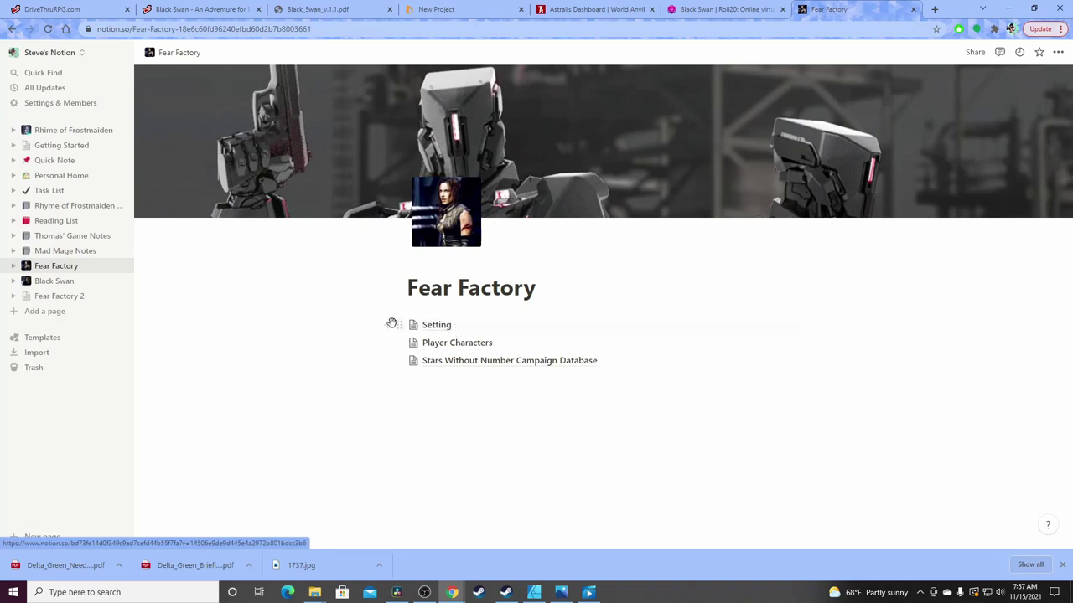
{"action": "left_click_drag", "start_coordinate": [399, 325], "coordinate": [62, 298]}
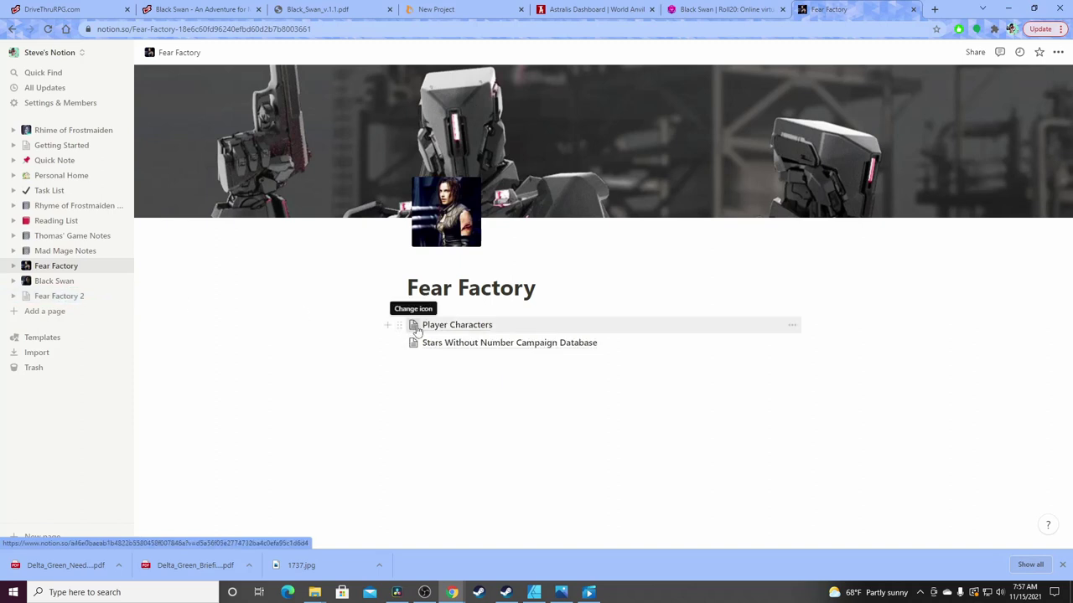
{"action": "left_click", "coordinate": [450, 327]}
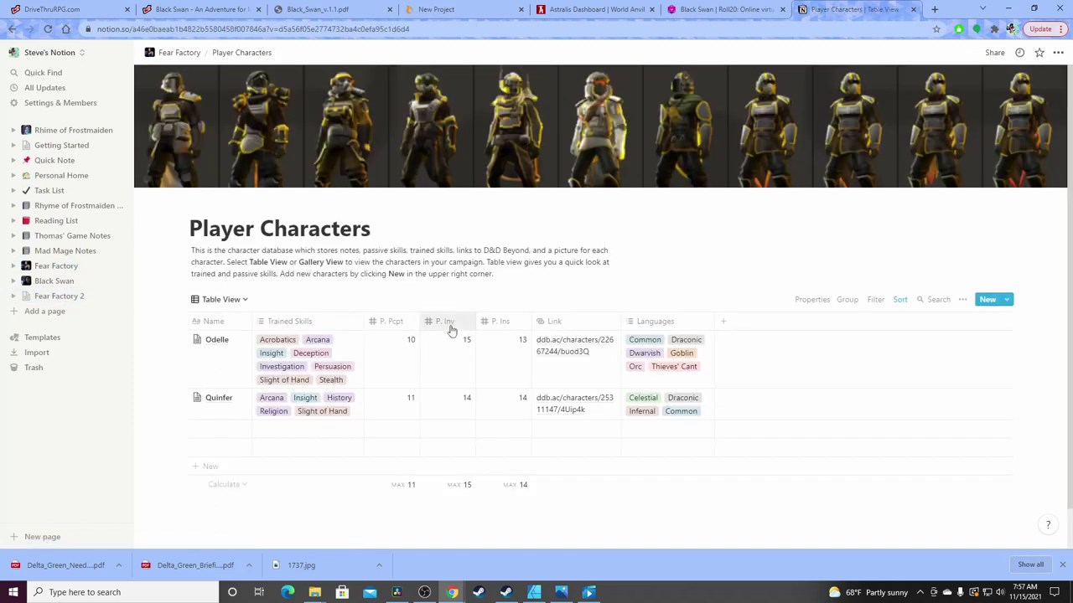
{"action": "left_click", "coordinate": [174, 52]}
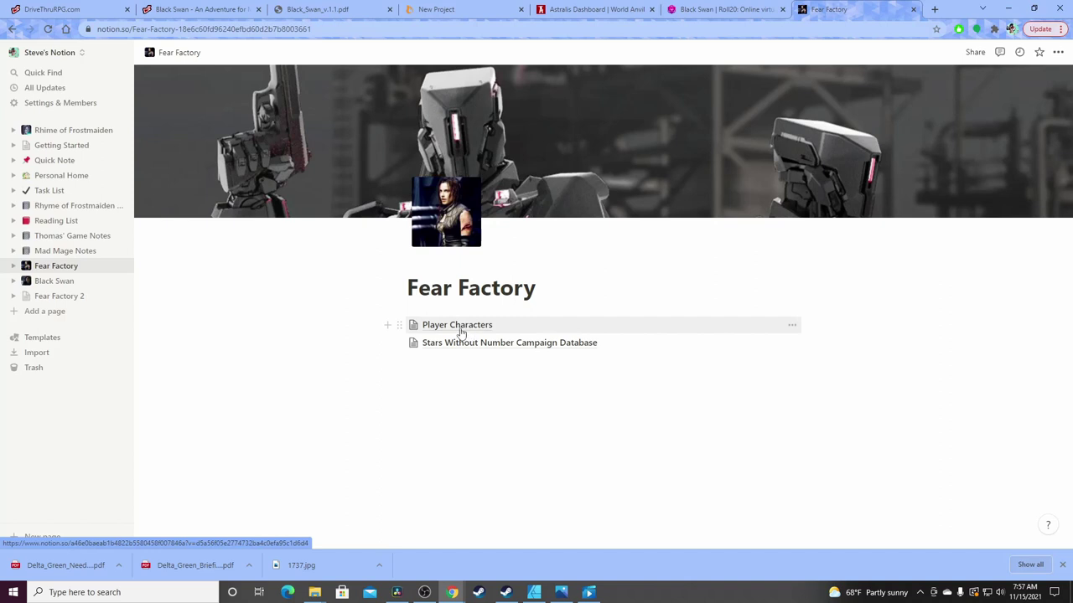
Add a page icon to the Fear Factory 2 page
{"action": "left_click", "coordinate": [70, 295]}
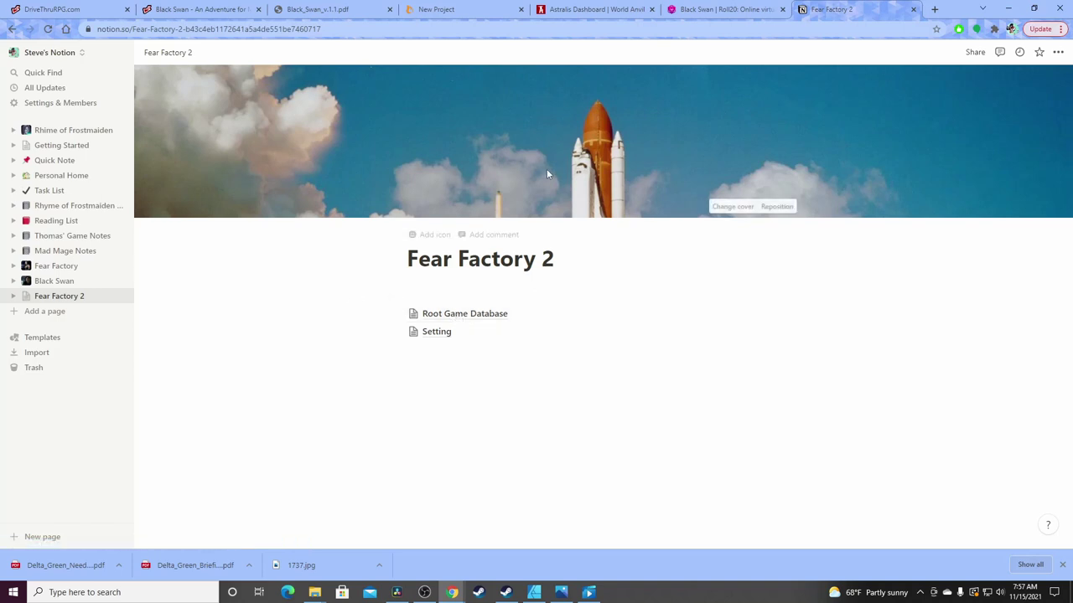
{"action": "left_click", "coordinate": [433, 235]}
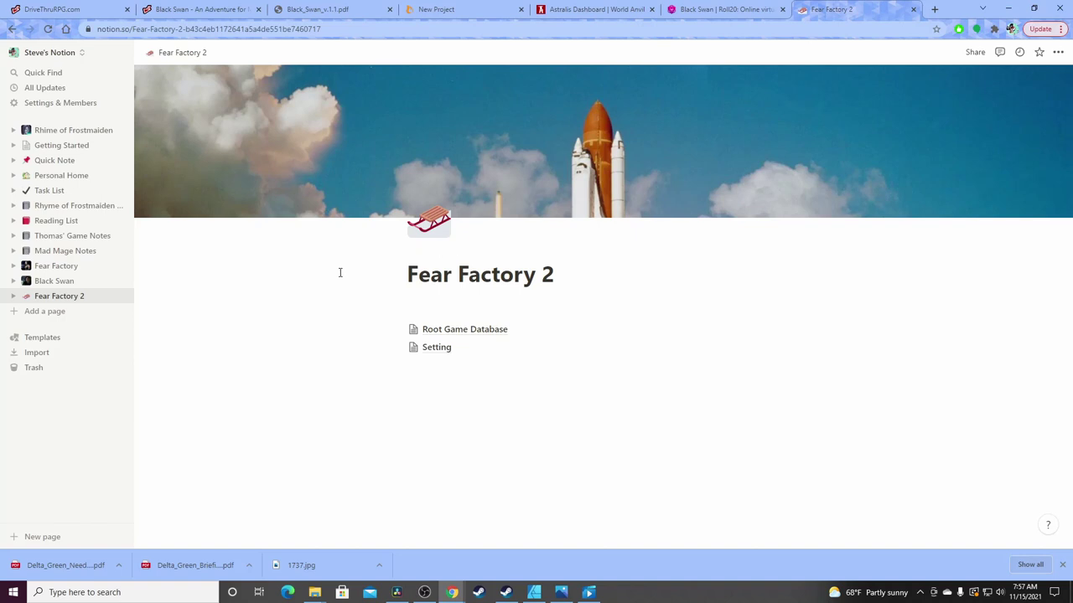
Clear the title of the Page 2 card in Fear Factory 2's Root Game Database
{"action": "left_click", "coordinate": [488, 333]}
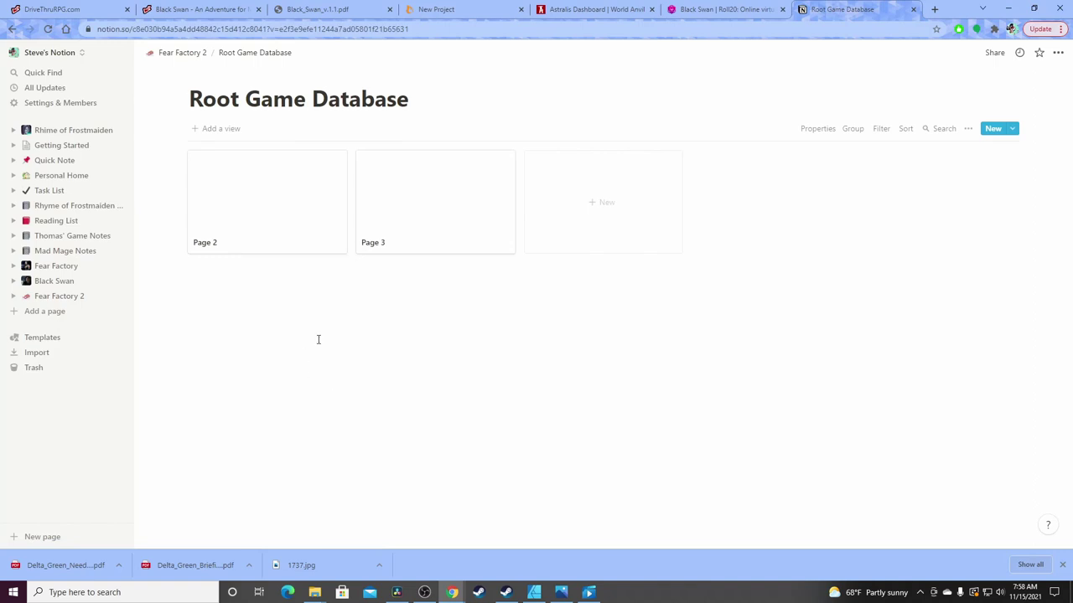
{"action": "left_click", "coordinate": [269, 206]}
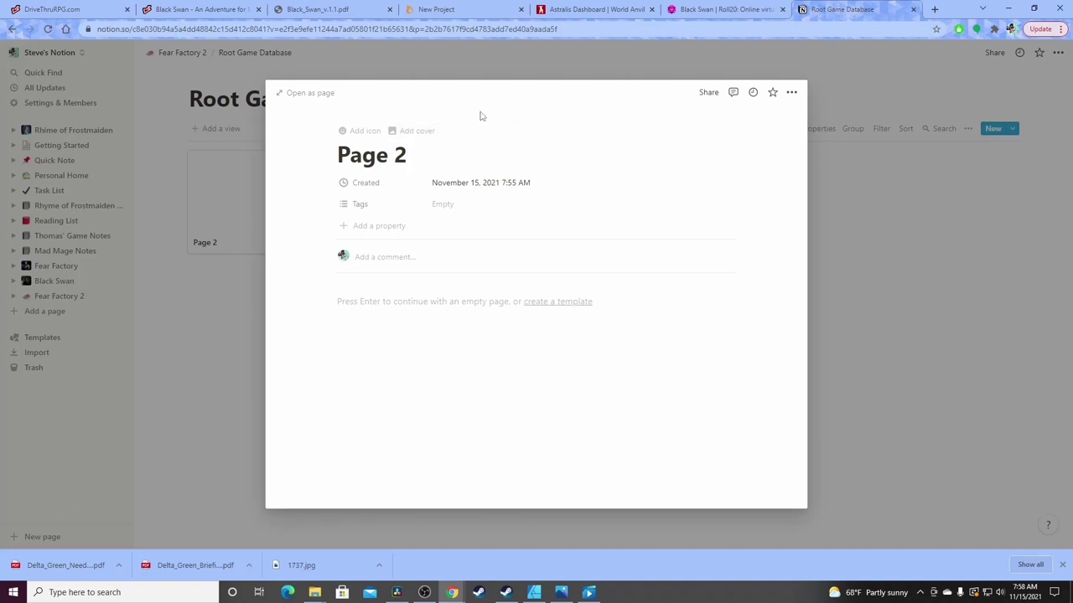
{"action": "key", "text": "BackSpace"}
{"action": "key", "text": "BackSpace"}
{"action": "key", "text": "BackSpace"}
{"action": "key", "text": "BackSpace"}
{"action": "key", "text": "BackSpace"}
{"action": "key", "text": "BackSpace"}
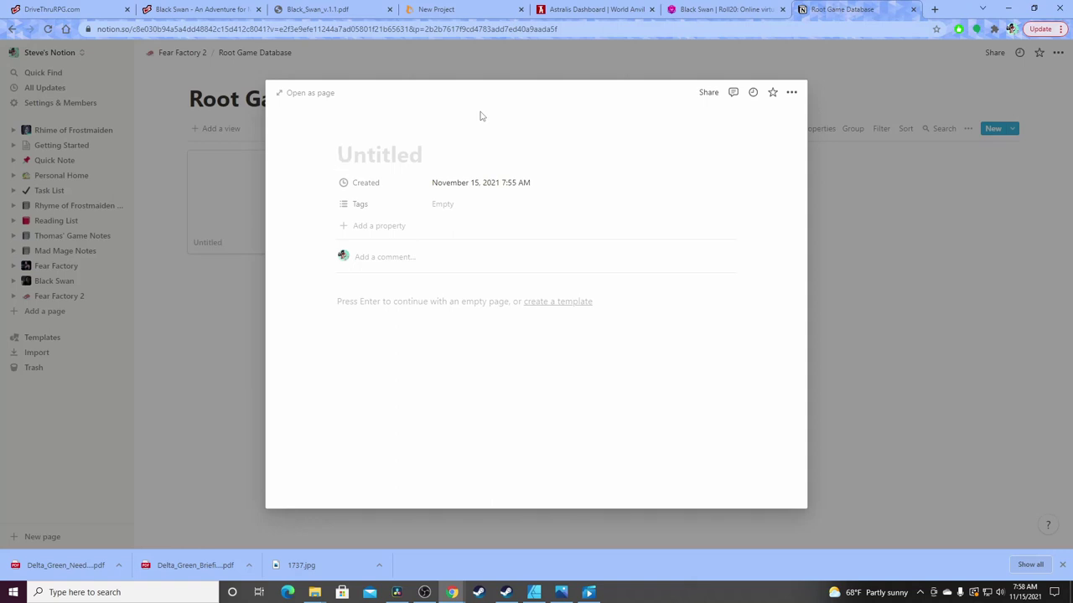
Try "Plan" and "LV" as titles for the untitled card, clear each one, and close the card
{"action": "type", "text": "Plane"}
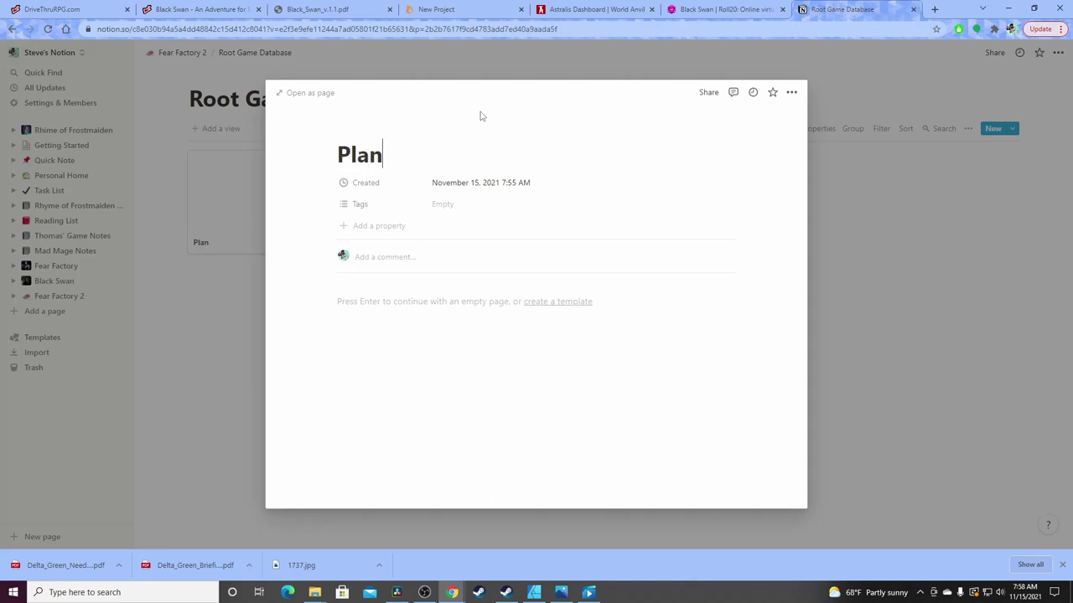
{"action": "key", "text": "BackSpace"}
{"action": "key", "text": "BackSpace"}
{"action": "key", "text": "BackSpace"}
{"action": "key", "text": "BackSpace"}
{"action": "key", "text": "BackSpace"}
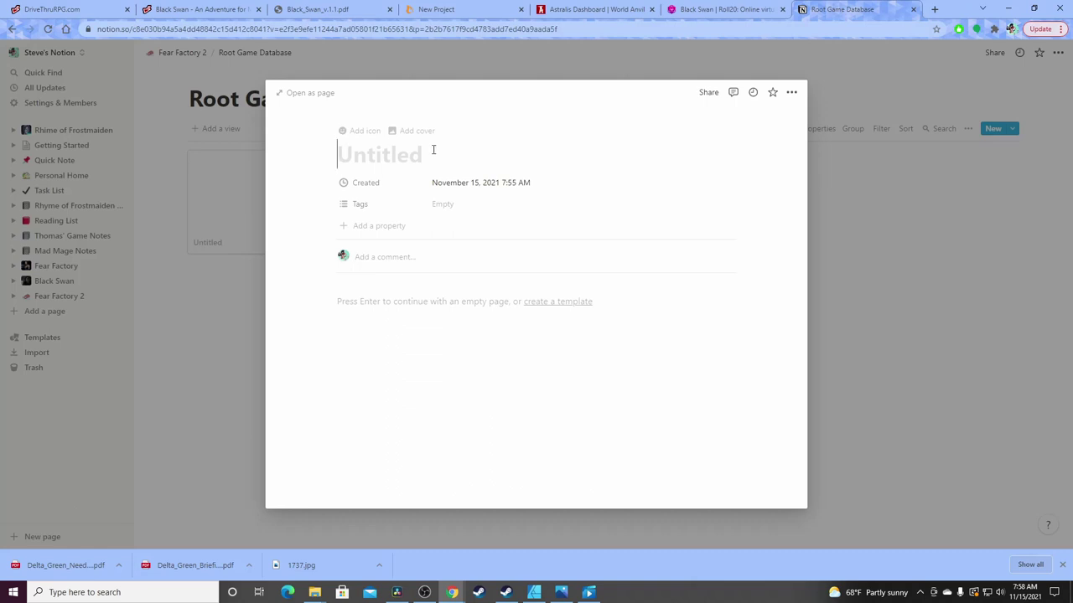
{"action": "type", "text": "LV"}
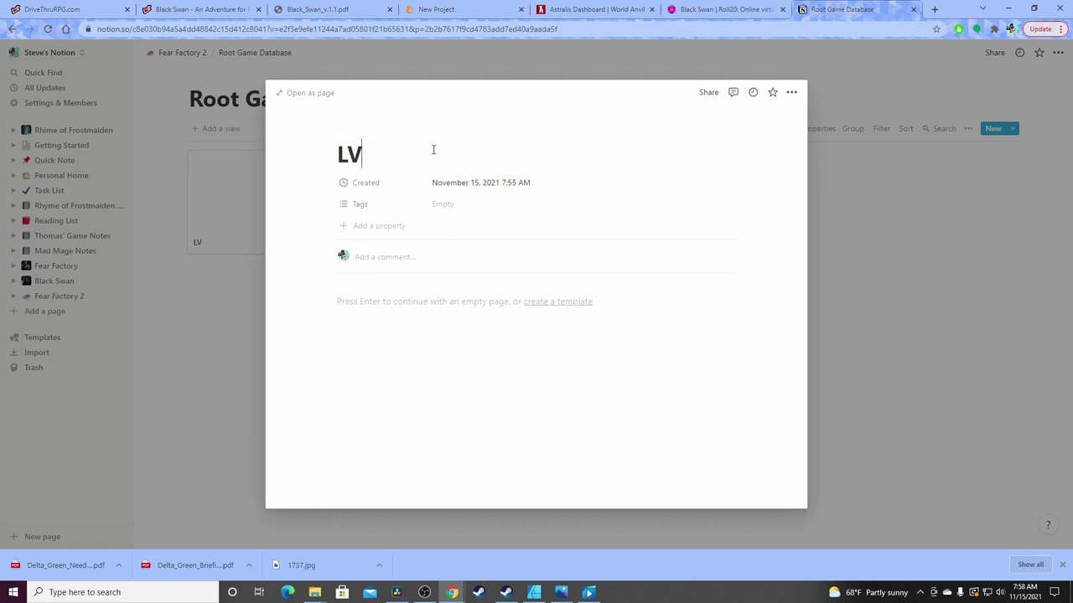
{"action": "key", "text": "BackSpace"}
{"action": "key", "text": "BackSpace"}
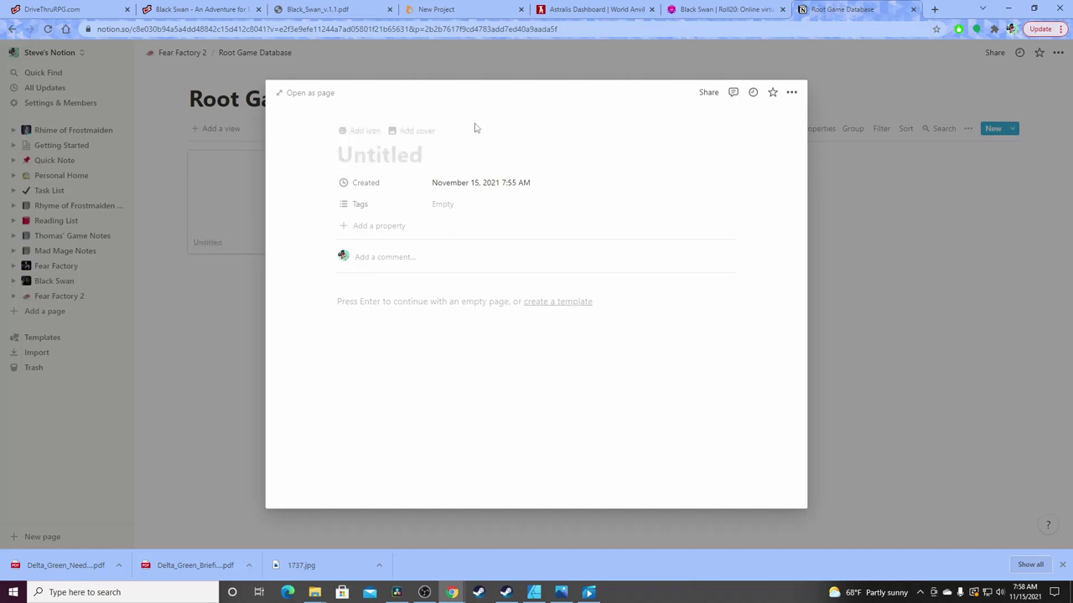
{"action": "left_click", "coordinate": [182, 356]}
Look through the Universe and Locations entries in Fear Factory 2's Setting database
{"action": "left_click", "coordinate": [66, 297]}
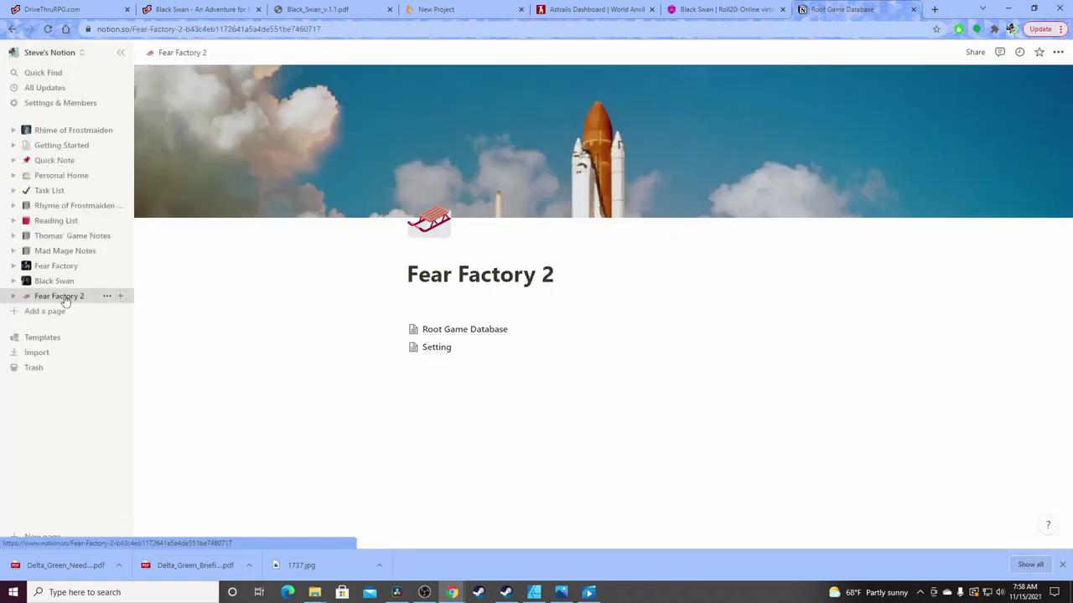
{"action": "left_click", "coordinate": [455, 351]}
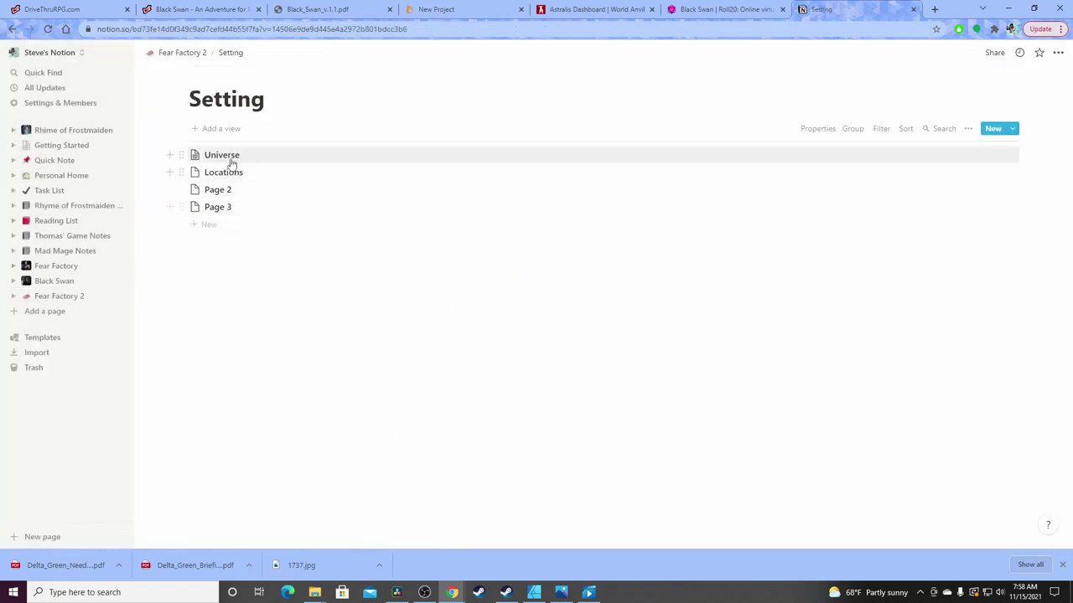
{"action": "left_click", "coordinate": [222, 155]}
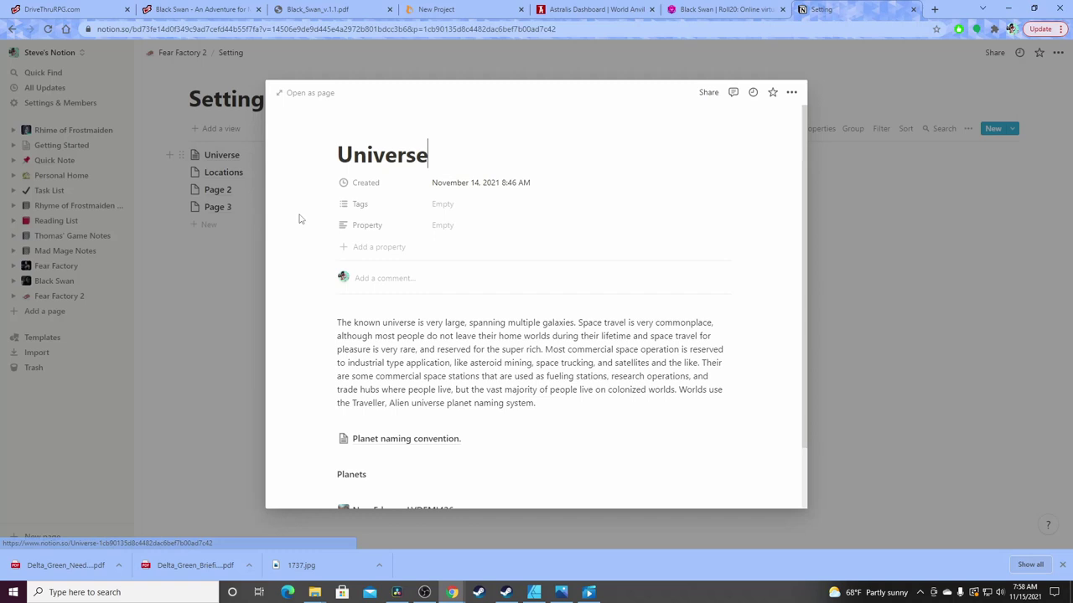
{"action": "left_click", "coordinate": [250, 191]}
{"action": "left_click", "coordinate": [224, 171]}
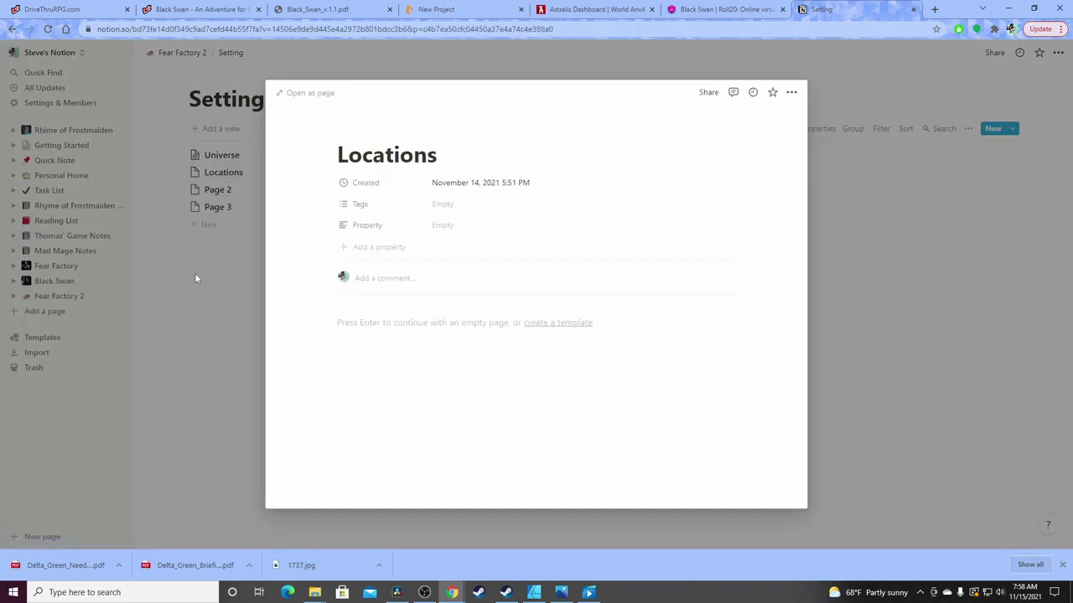
{"action": "left_click", "coordinate": [194, 278]}
Move the "New Eden or LVDEMI426" page out of the Universe entry into Fear Factory 2
{"action": "left_click", "coordinate": [221, 155]}
{"action": "scroll", "coordinate": [432, 330], "scroll_direction": "down", "scroll_amount": 1}
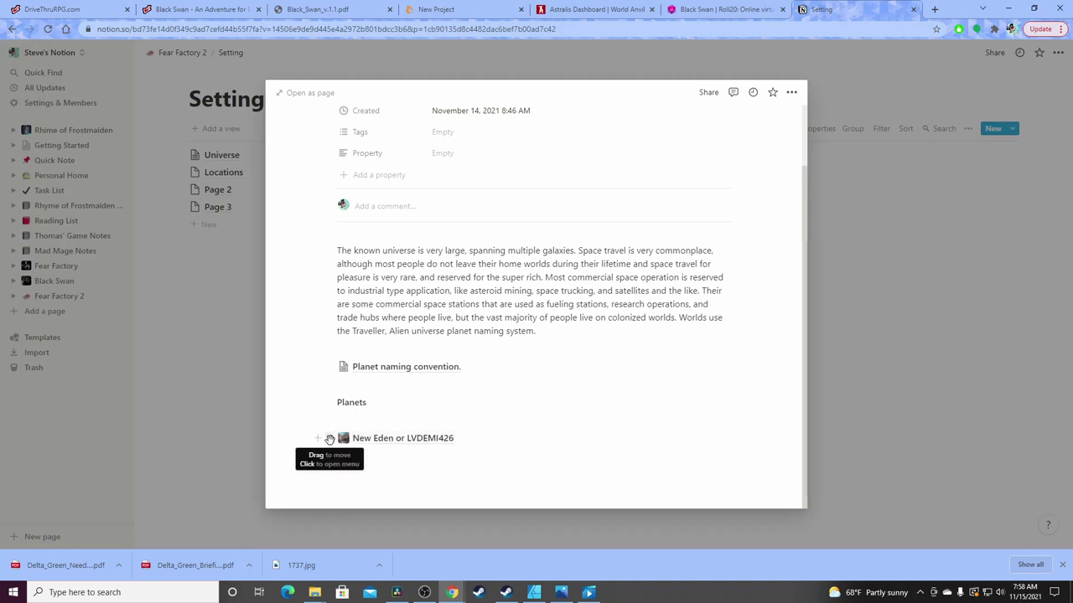
{"action": "left_click_drag", "start_coordinate": [329, 438], "coordinate": [359, 441]}
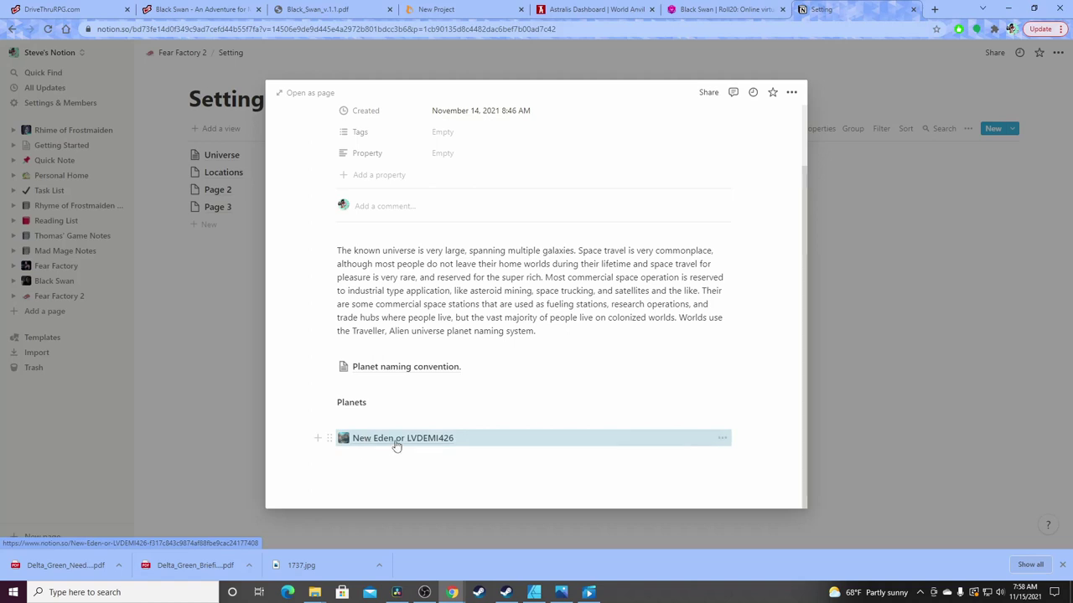
{"action": "right_click", "coordinate": [397, 446]}
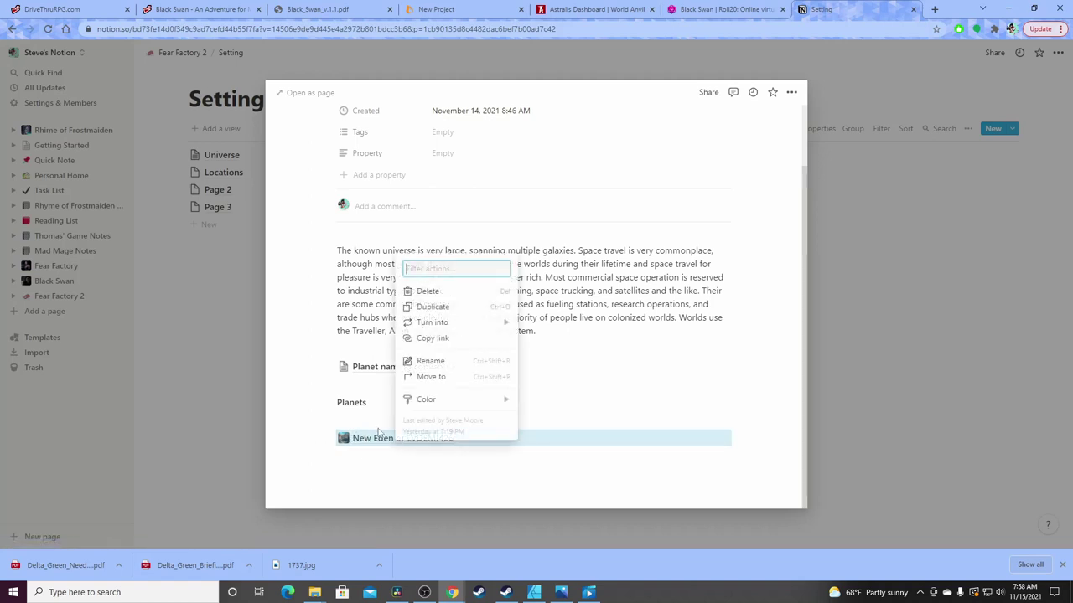
{"action": "left_click", "coordinate": [460, 379]}
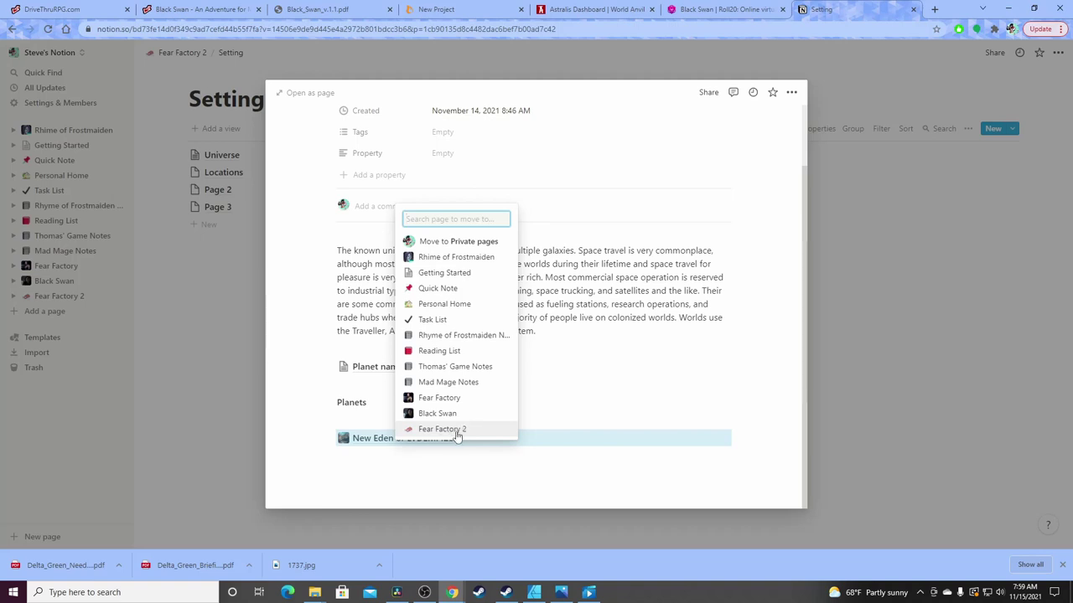
{"action": "left_click", "coordinate": [454, 429]}
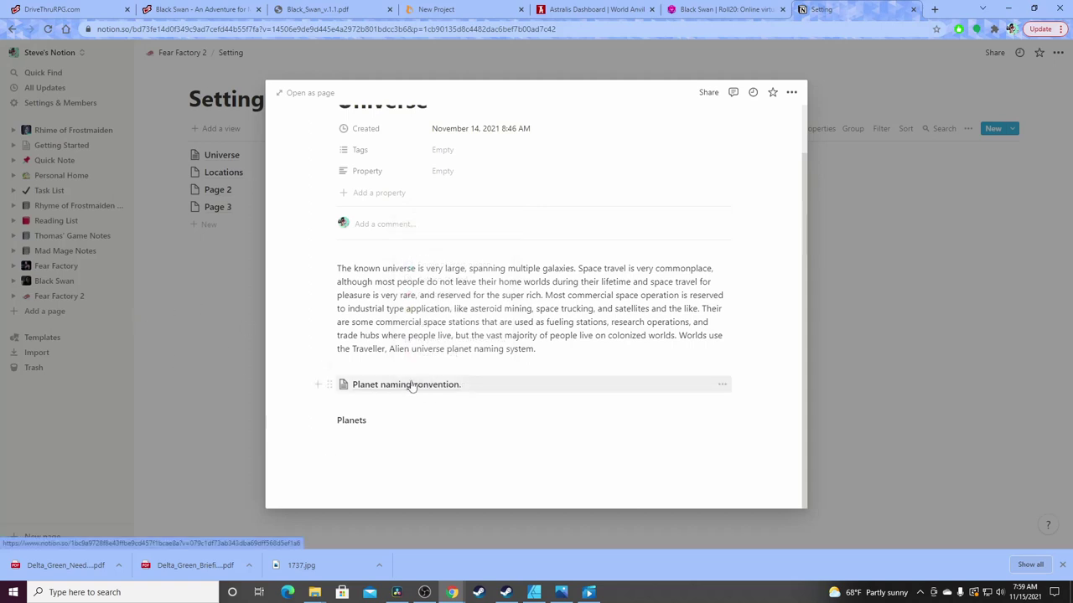
{"action": "left_click", "coordinate": [332, 384]}
{"action": "mouse_move", "coordinate": [220, 433]}
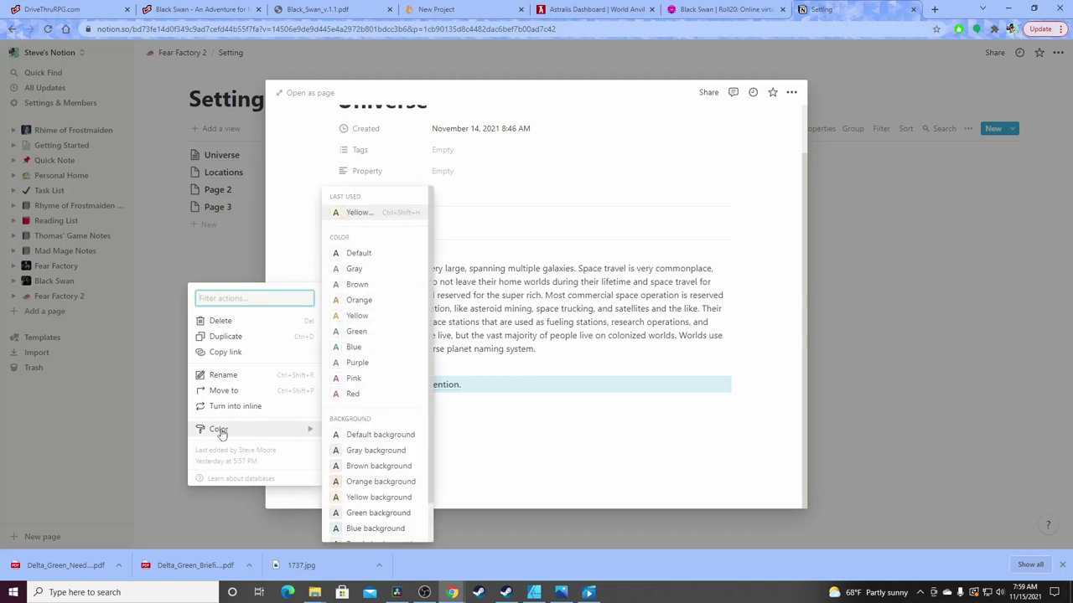
{"action": "left_click", "coordinate": [223, 390]}
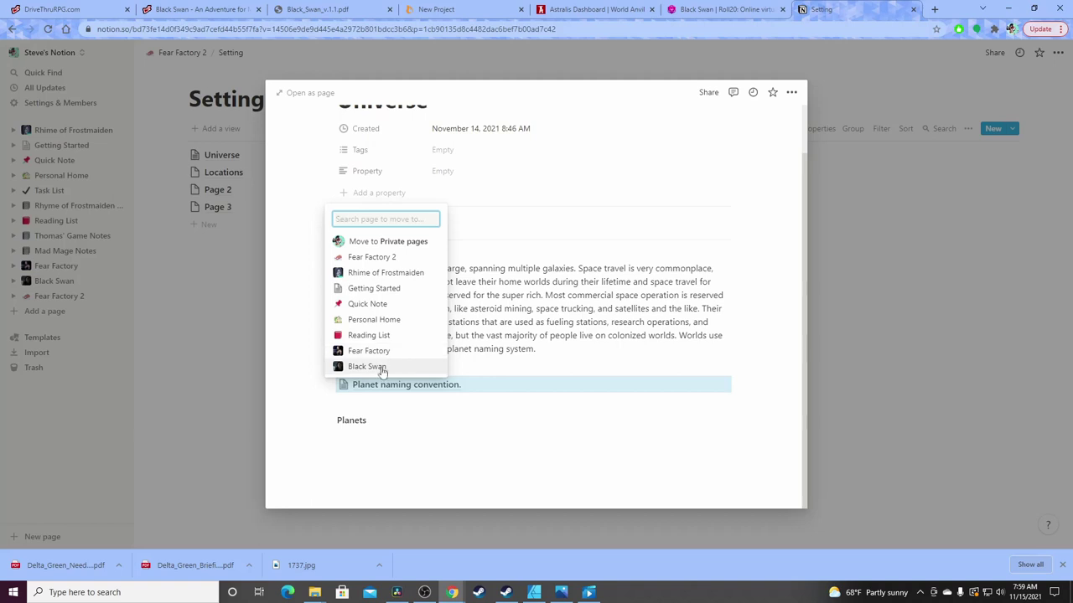
{"action": "left_click", "coordinate": [213, 369]}
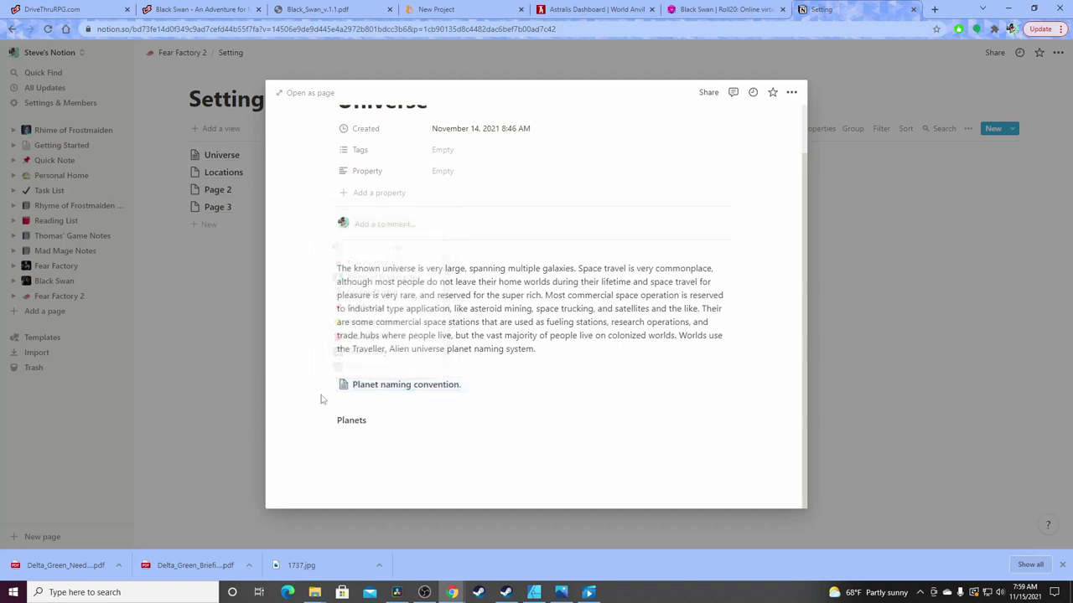
Close the Universe entry and move the "New Eden or LVDEMI426" page from Fear Factory 2 into its Root Game Database
{"action": "left_click", "coordinate": [62, 306]}
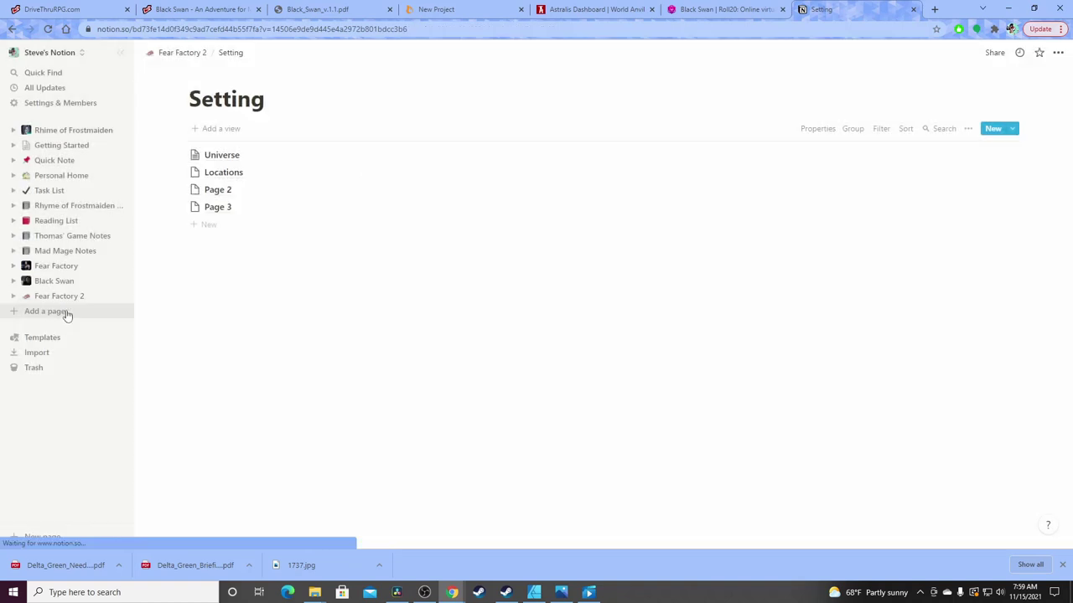
{"action": "left_click", "coordinate": [72, 297]}
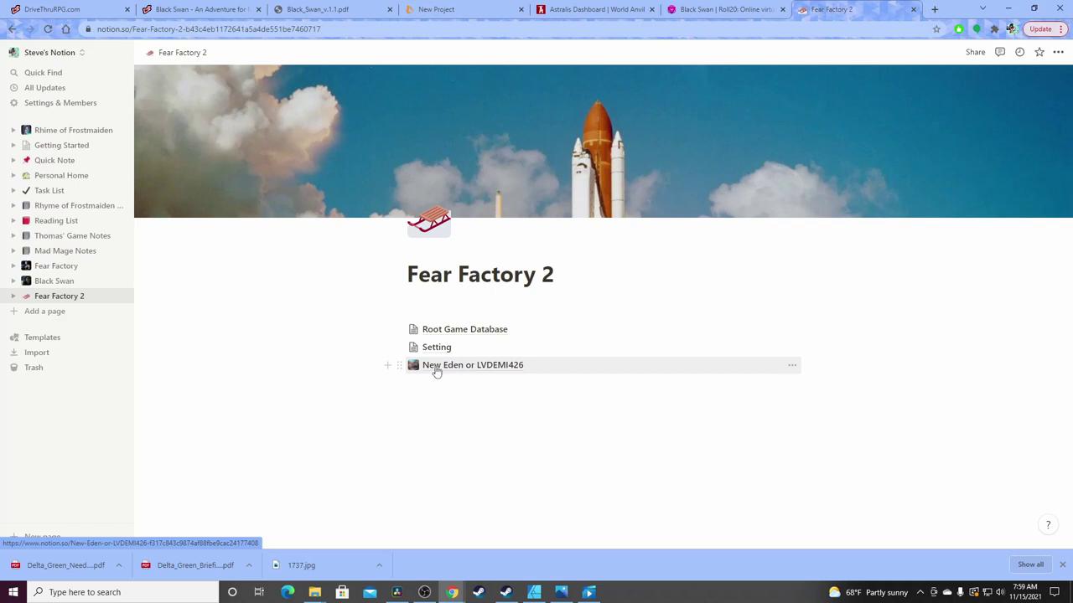
{"action": "left_click_drag", "start_coordinate": [436, 371], "coordinate": [446, 333]}
Tag the "New Eden or LVDEMI426" entry in the Root Game Database with a new "Planet" tag
{"action": "left_click", "coordinate": [447, 333]}
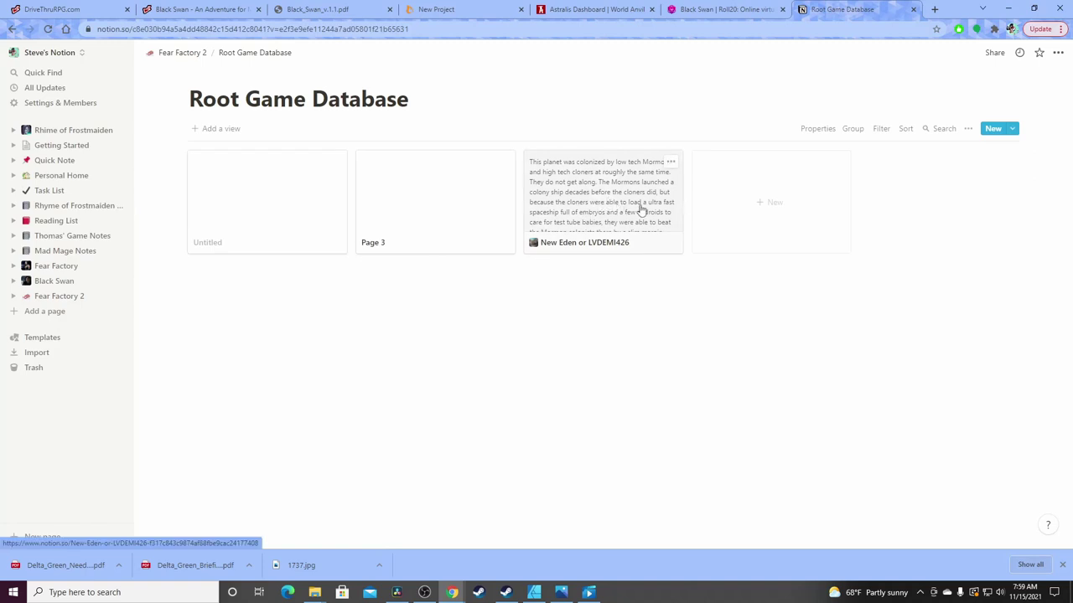
{"action": "left_click", "coordinate": [604, 202]}
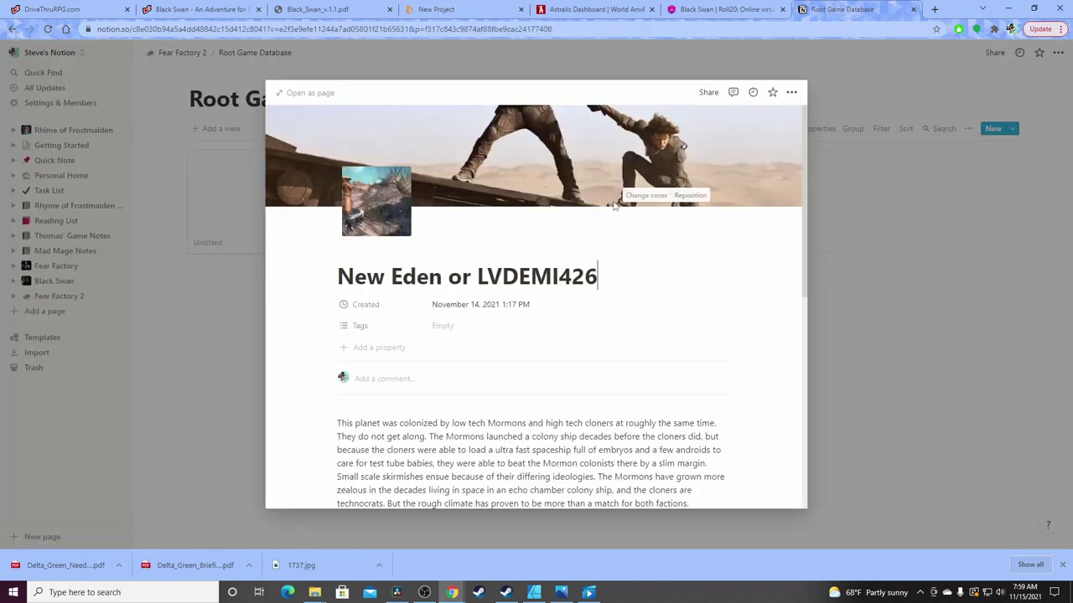
{"action": "left_click", "coordinate": [447, 326]}
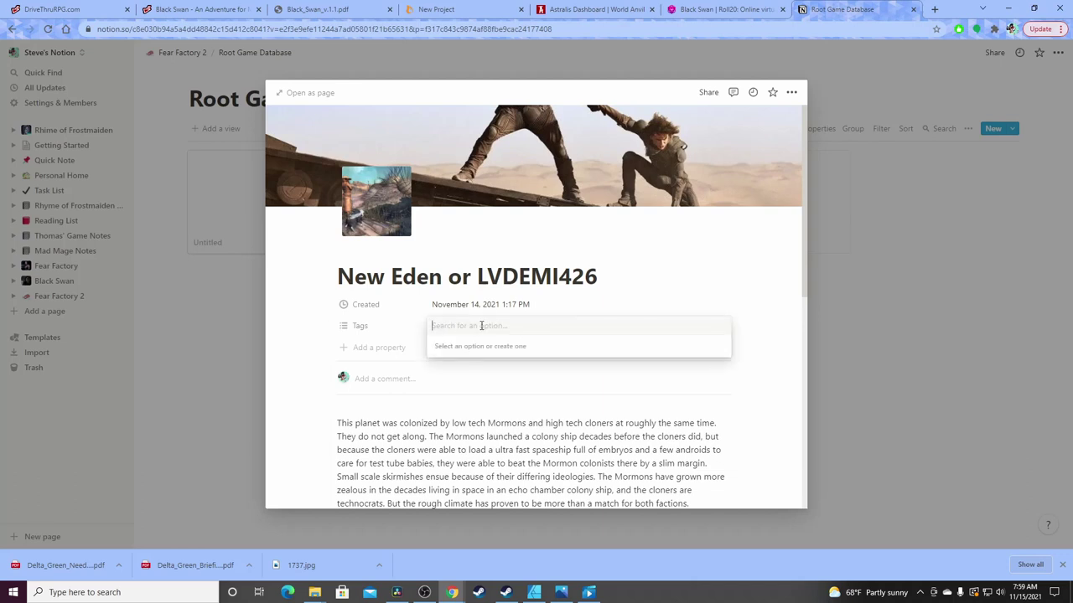
{"action": "type", "text": "Planet"}
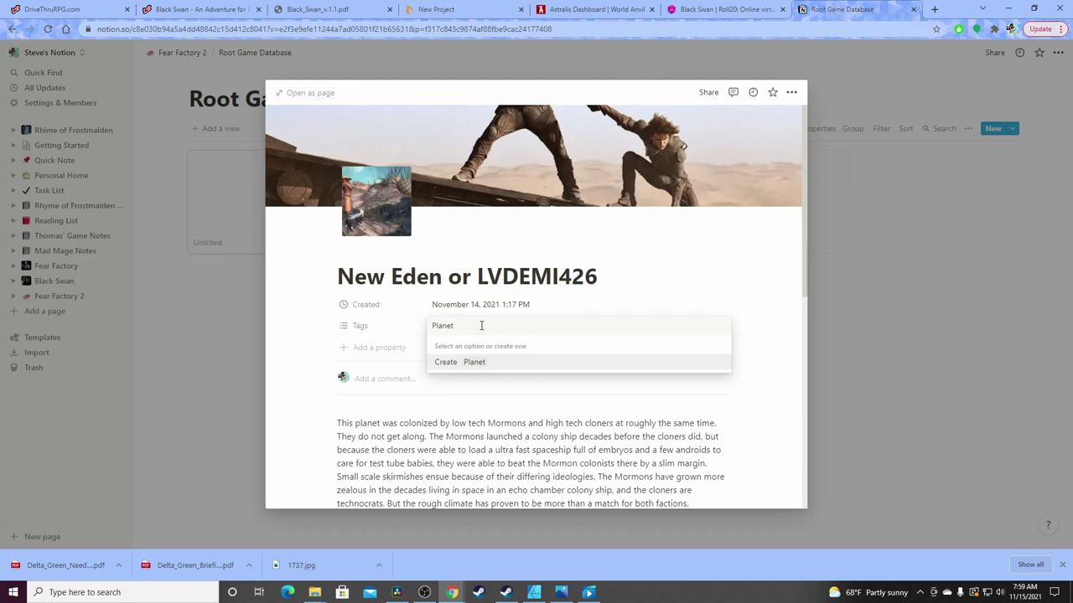
{"action": "key", "text": "Return"}
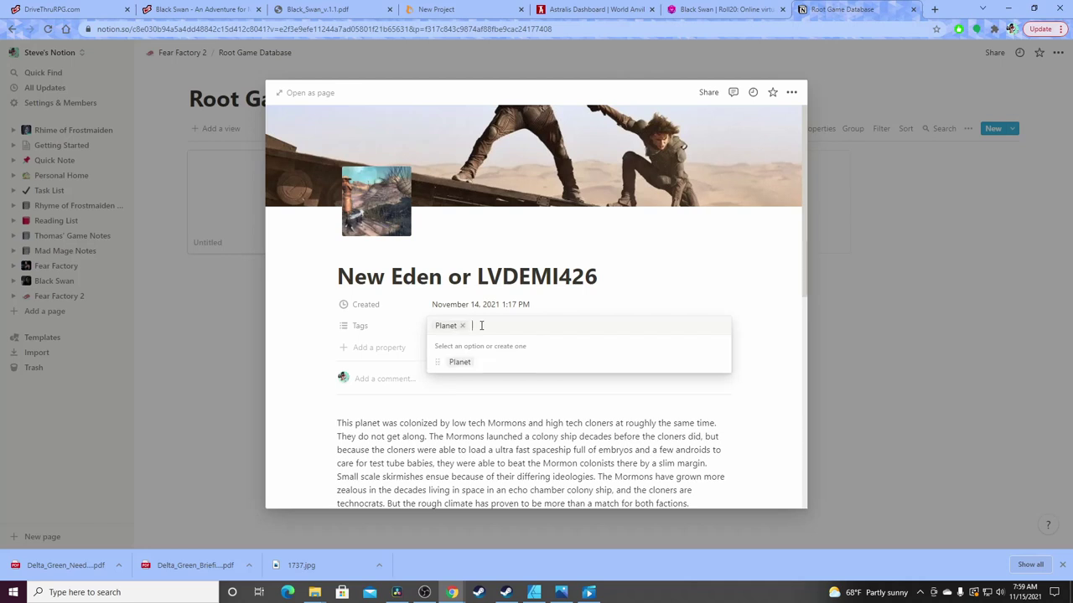
{"action": "left_click", "coordinate": [768, 361]}
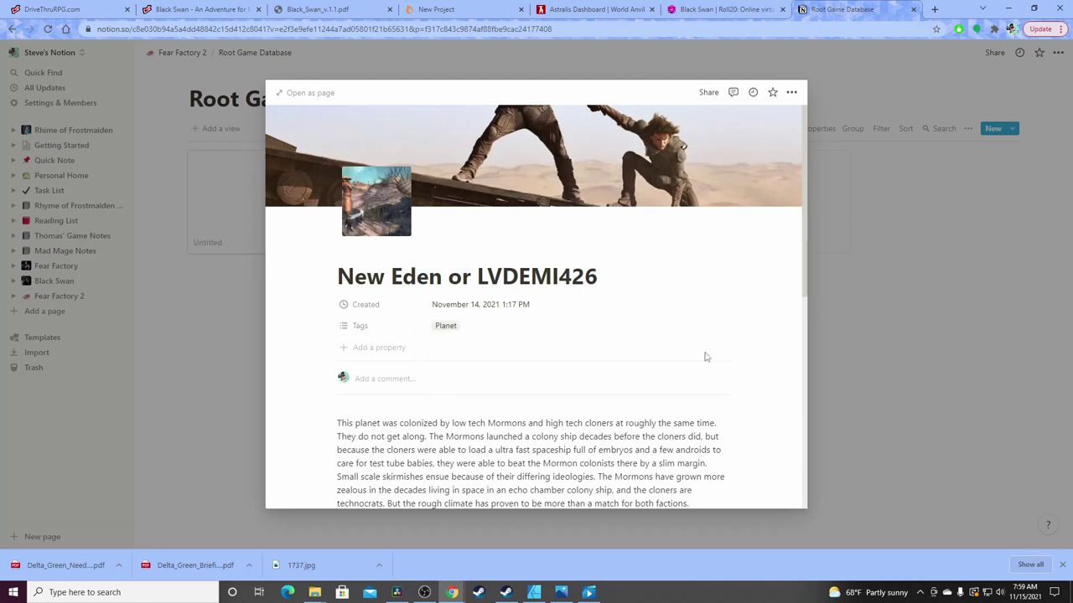
Look through the New Eden entry's description, Planet characteristics table and Planet Factions table, and close the entry
{"action": "scroll", "coordinate": [706, 355], "scroll_direction": "down", "scroll_amount": 2}
{"action": "scroll", "coordinate": [674, 358], "scroll_direction": "down", "scroll_amount": 3}
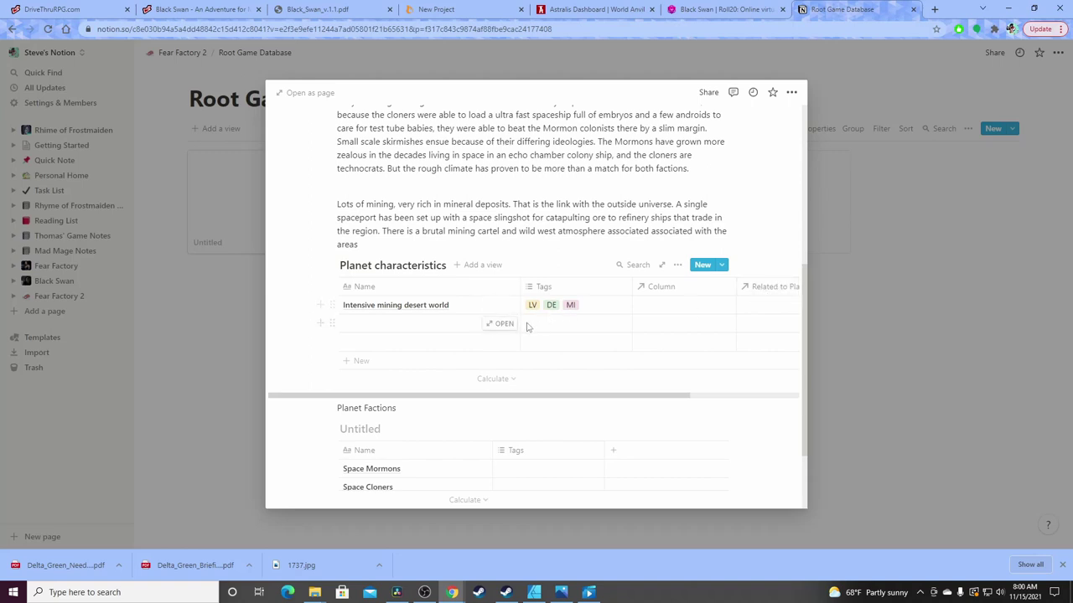
{"action": "scroll", "coordinate": [594, 371], "scroll_direction": "up", "scroll_amount": 2}
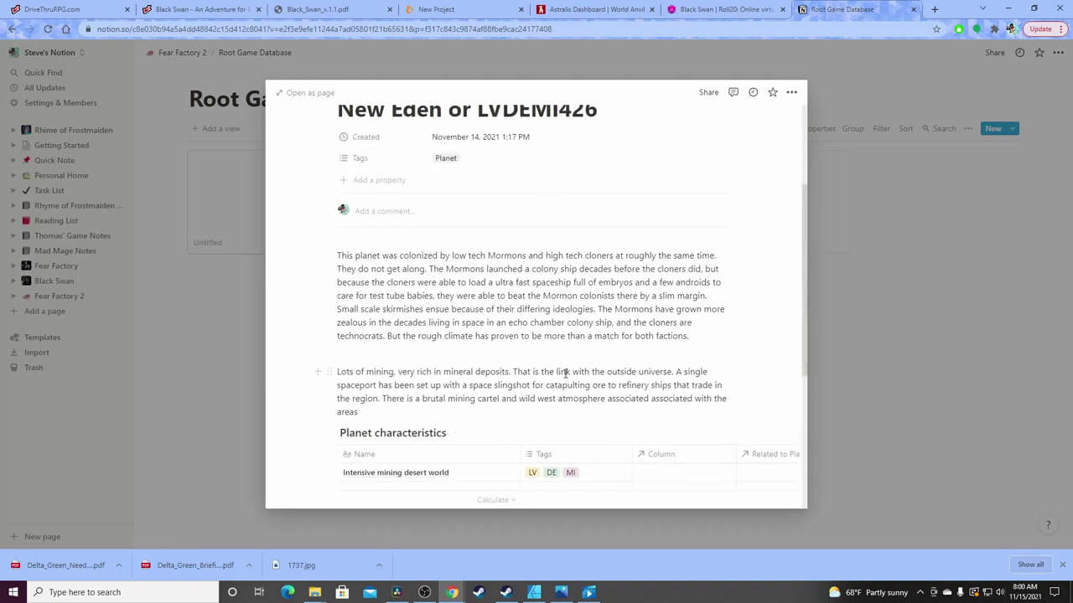
{"action": "scroll", "coordinate": [562, 371], "scroll_direction": "down", "scroll_amount": 1}
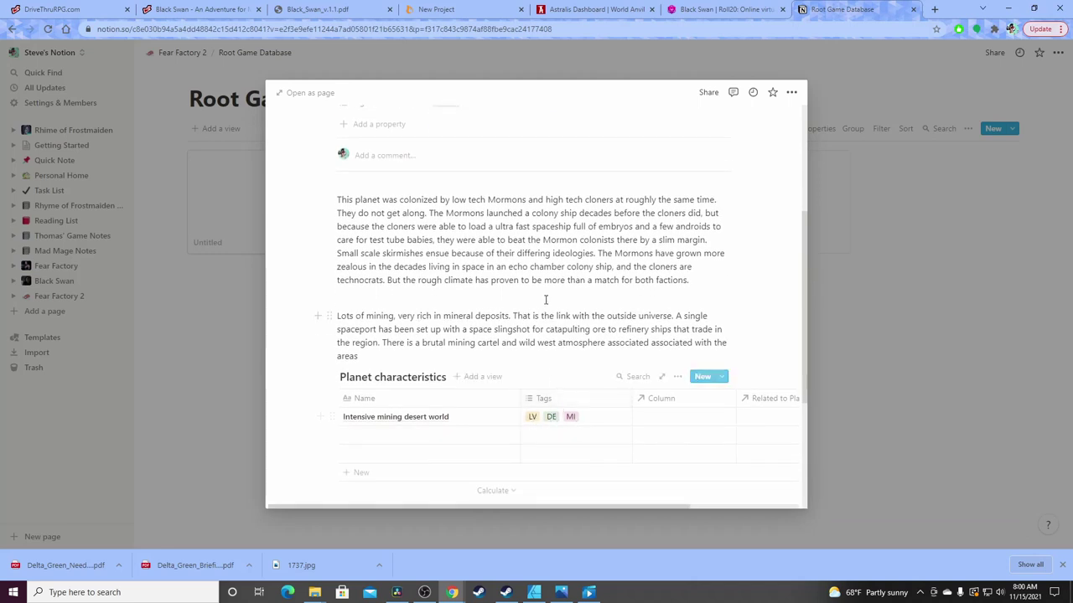
{"action": "scroll", "coordinate": [543, 306], "scroll_direction": "up", "scroll_amount": 2}
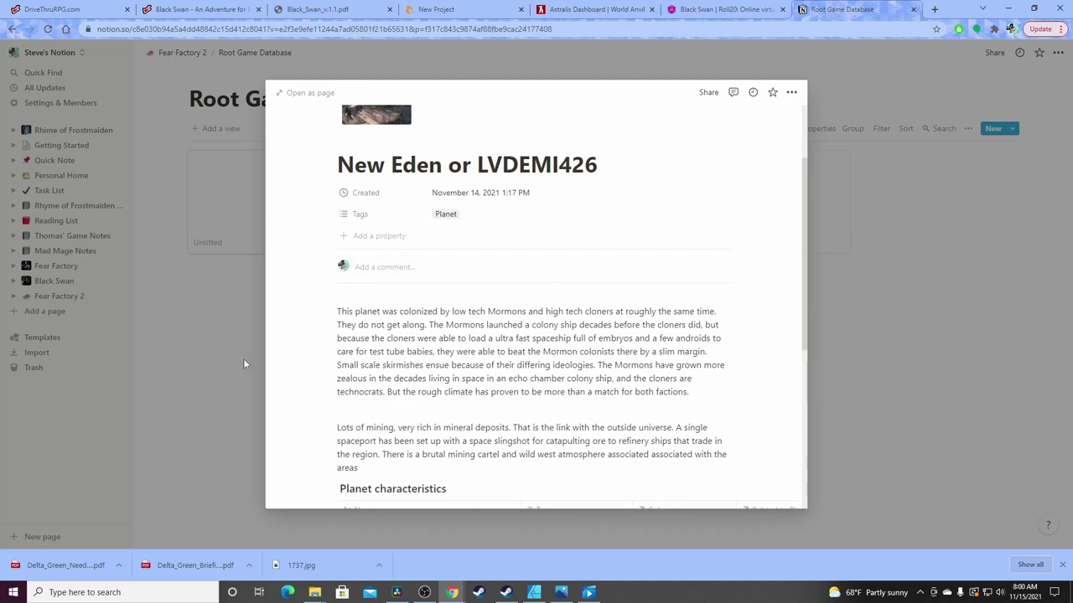
{"action": "left_click", "coordinate": [175, 335]}
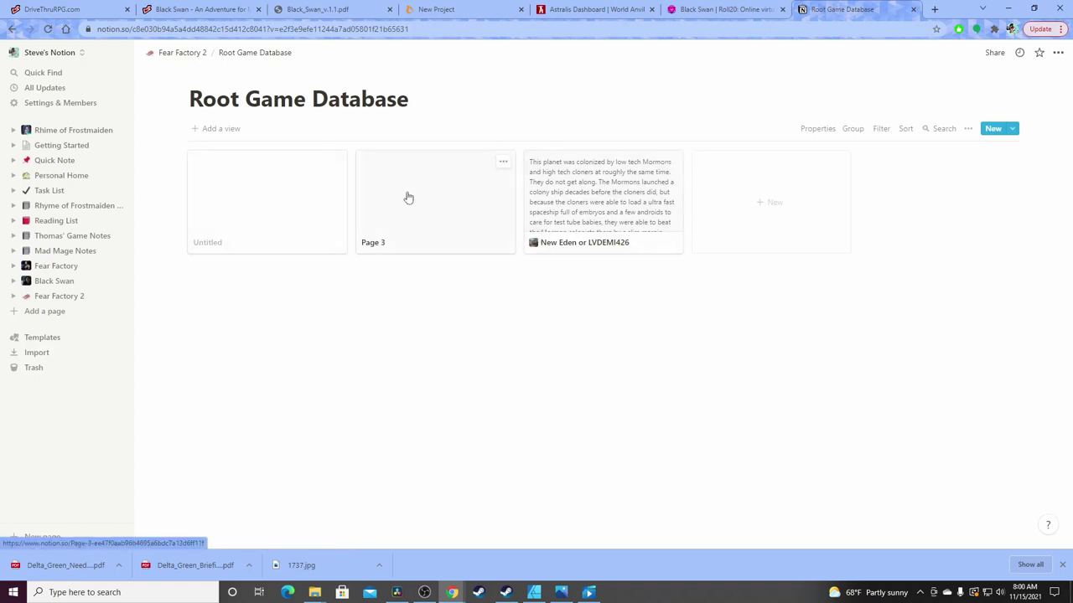
Title the untitled card in the Root Game Database "David the android"
{"action": "left_click", "coordinate": [258, 222]}
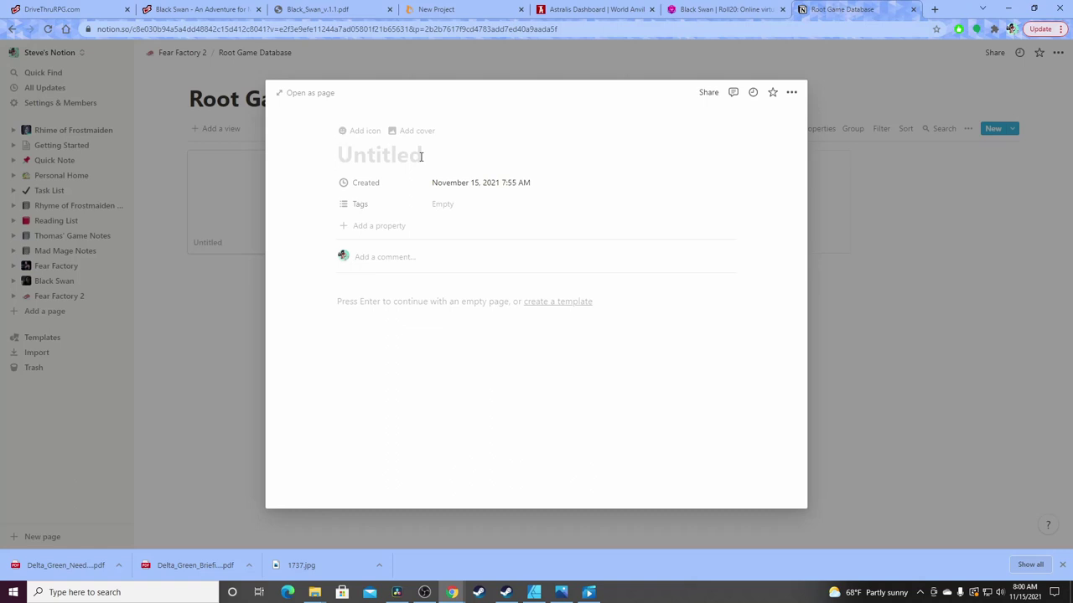
{"action": "type", "text": "DA"}
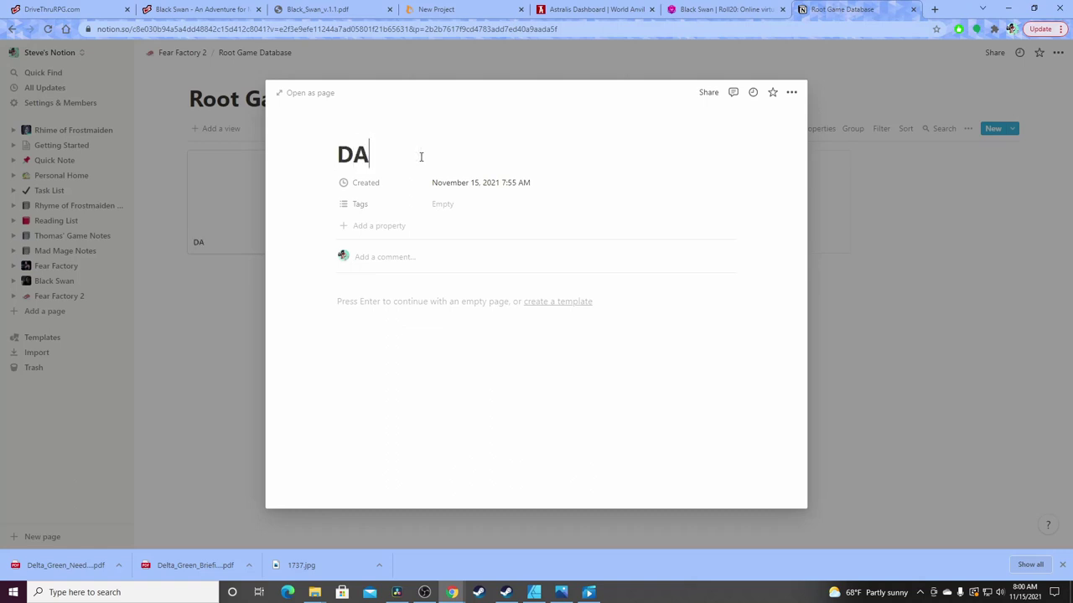
{"action": "key", "text": "BackSpace"}
{"action": "type", "text": "avid "}
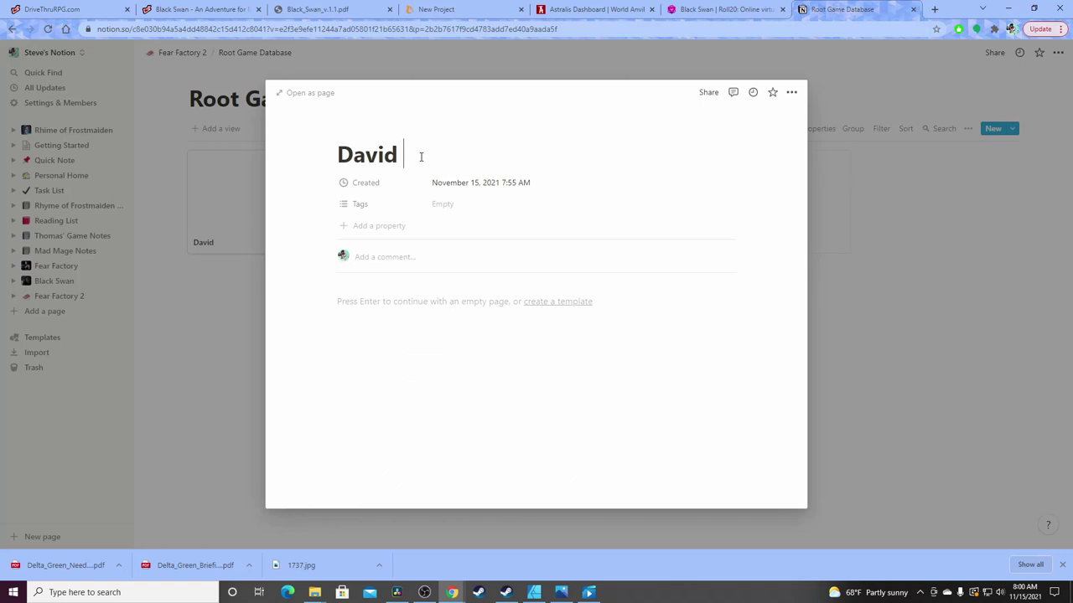
{"action": "type", "text": "the an"}
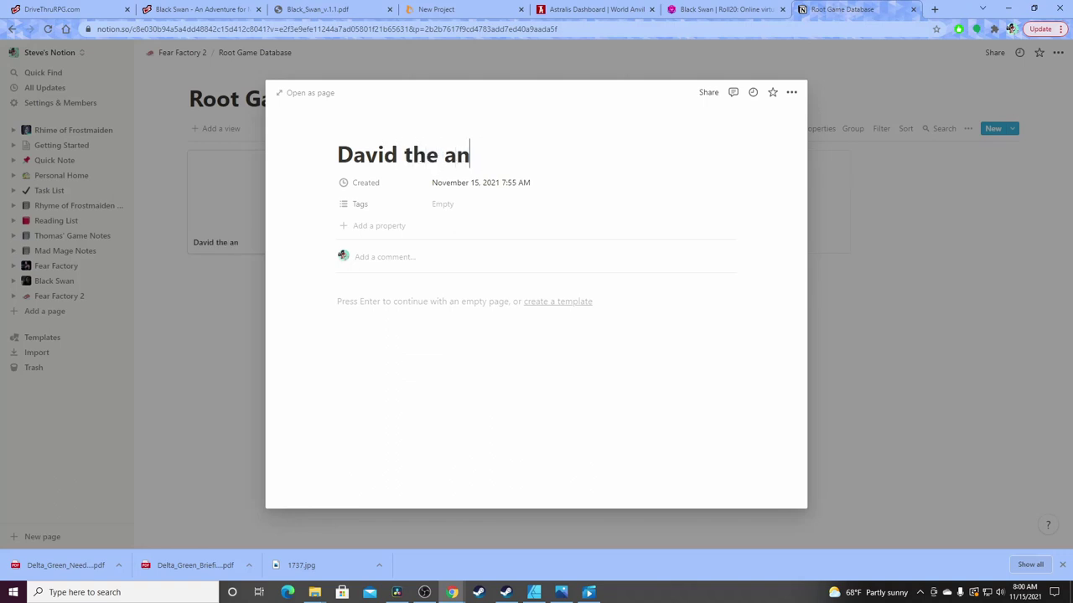
{"action": "type", "text": "droid"}
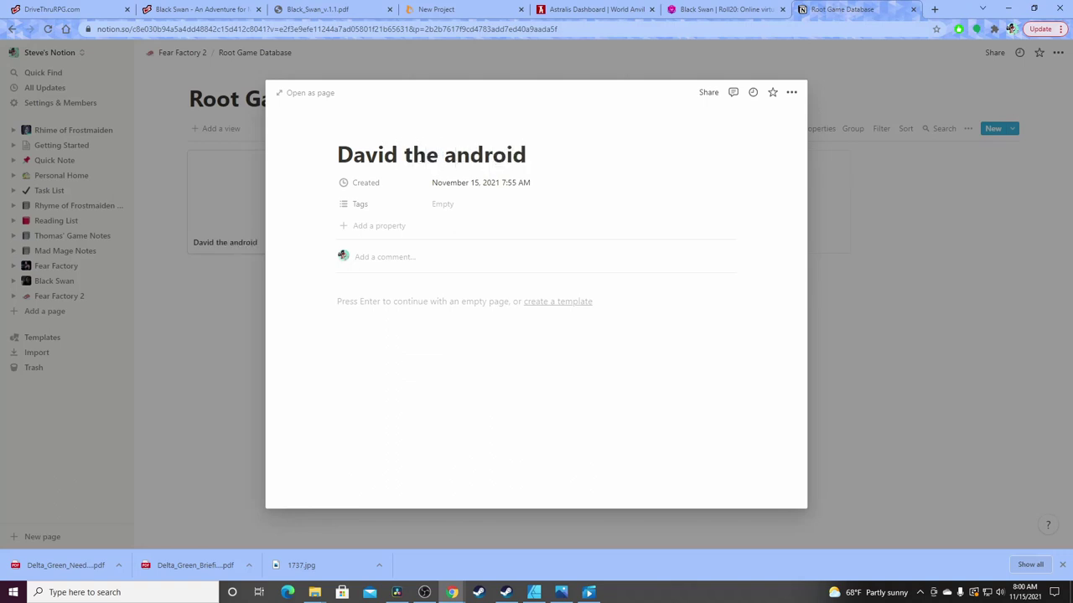
Tag the "David the android" entry with a new "NPC" tag
{"action": "left_click", "coordinate": [457, 205]}
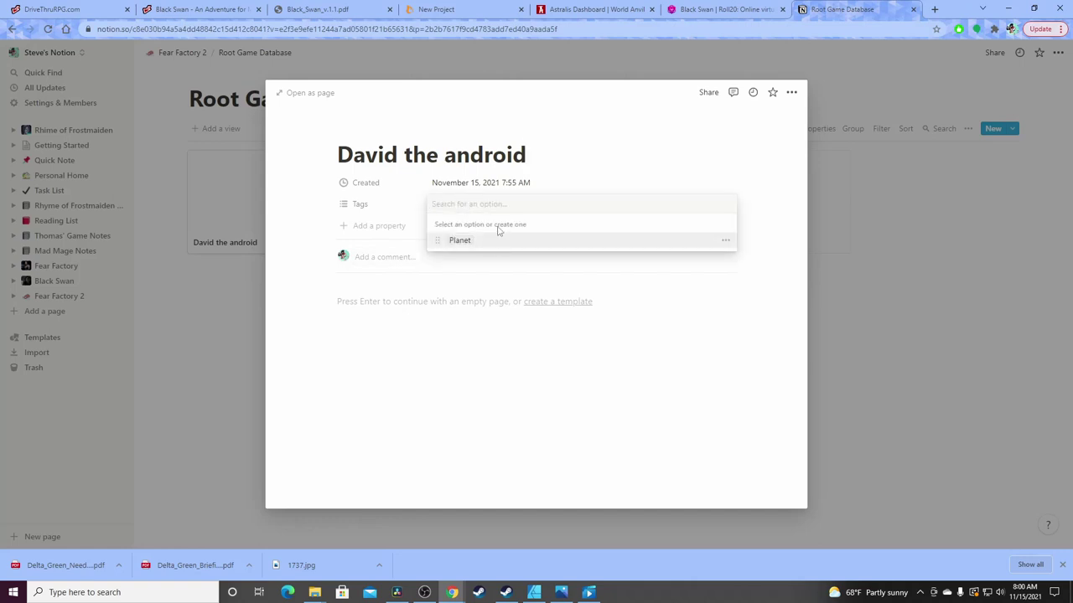
{"action": "type", "text": "NPC"}
{"action": "key", "text": "Return"}
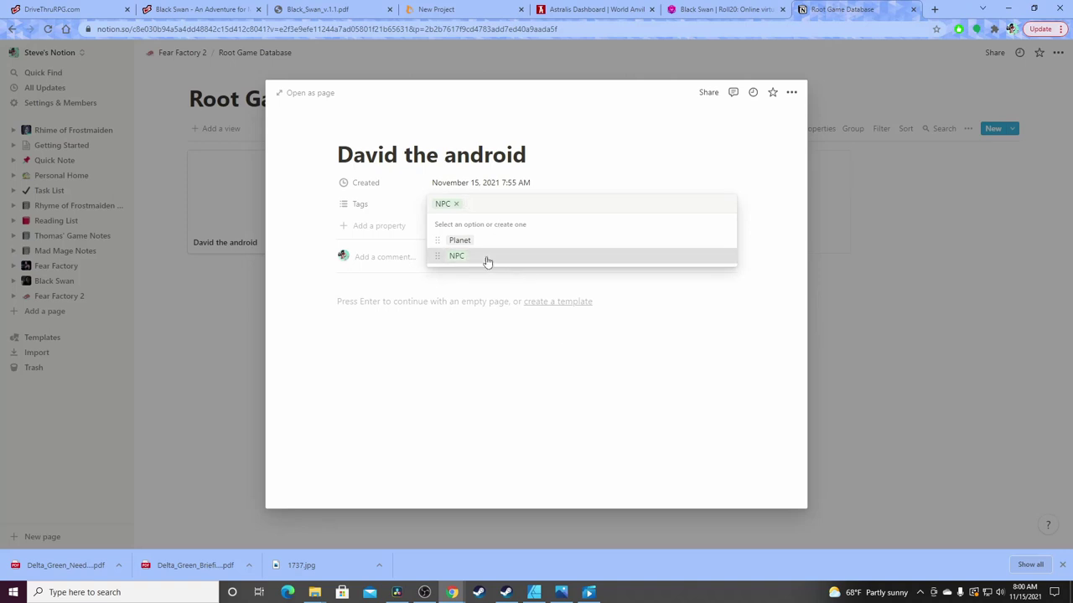
{"action": "left_click", "coordinate": [601, 388]}
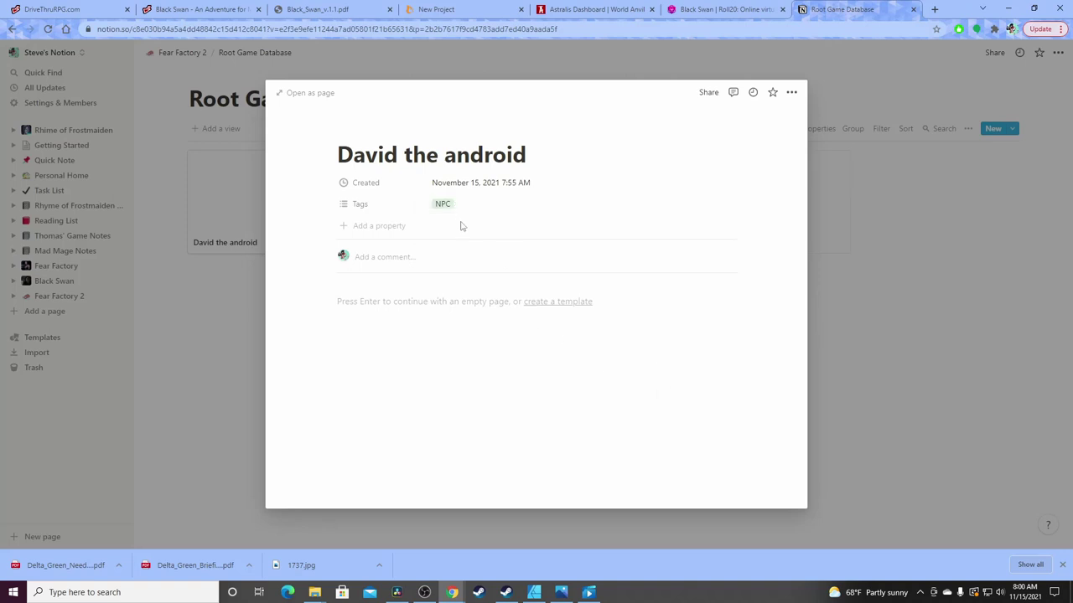
Write "David was one of the original inhabitants of the planet. He raised test tube babies to be atheists." in the entry's body
{"action": "left_click", "coordinate": [442, 320]}
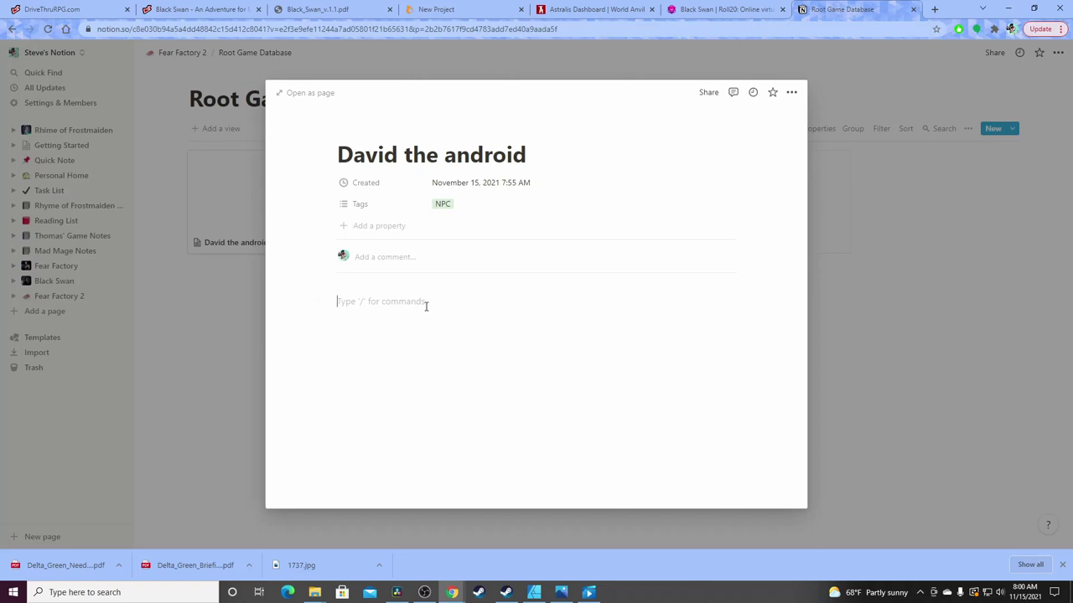
{"action": "type", "text": "David was "}
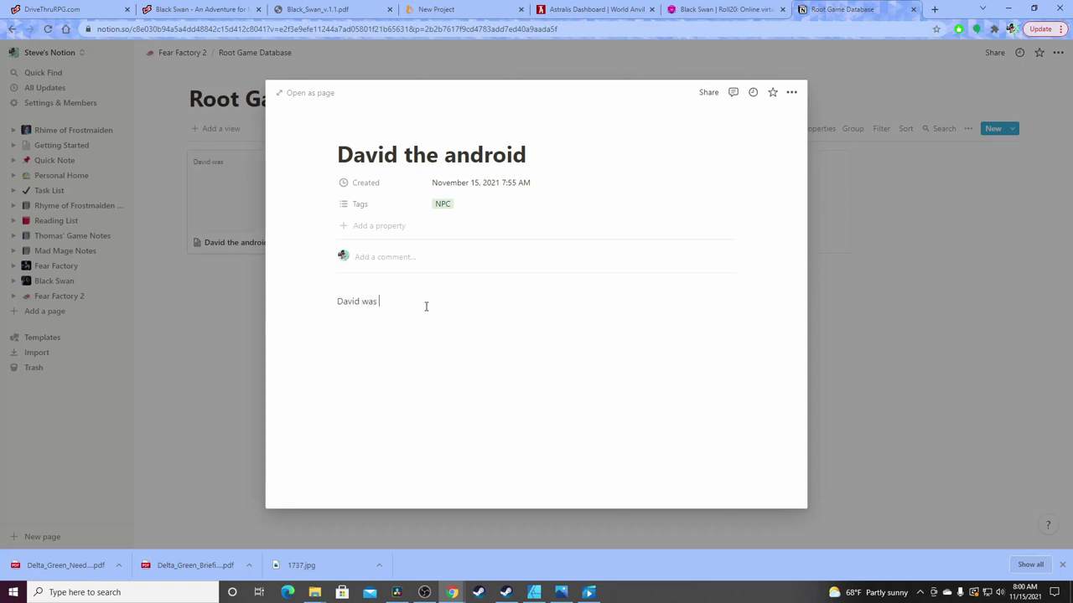
{"action": "type", "text": "one of the e"}
{"action": "type", "text": "riginal"}
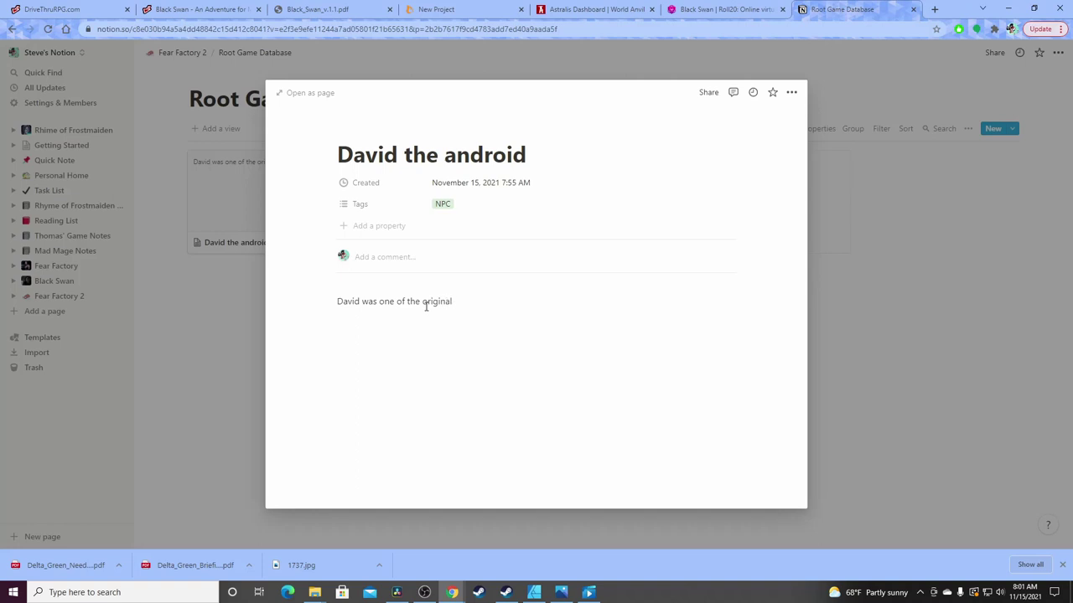
{"action": "type", "text": "inhabitants of the planet"}
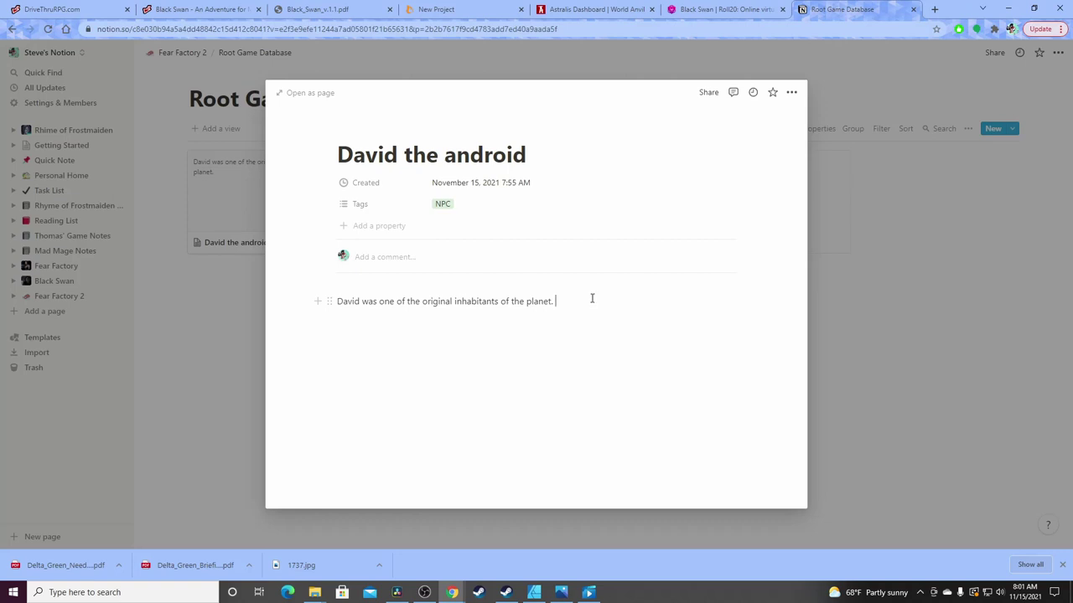
{"action": "type", "text": "raised test tube babies to "}
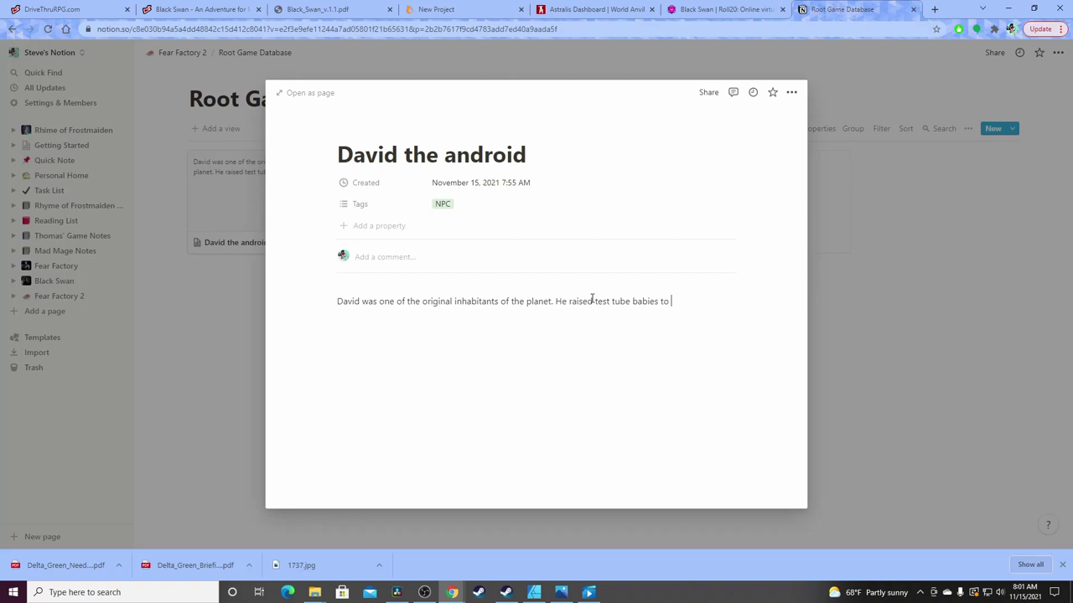
{"action": "type", "text": "be atheie"}
{"action": "key", "text": "BackSpace"}
{"action": "type", "text": "sts."}
Add the line "Has an intense dislike of religion." below the first paragraph and close the entry
{"action": "key", "text": "Return"}
{"action": "type", "text": "Has an intense dis"}
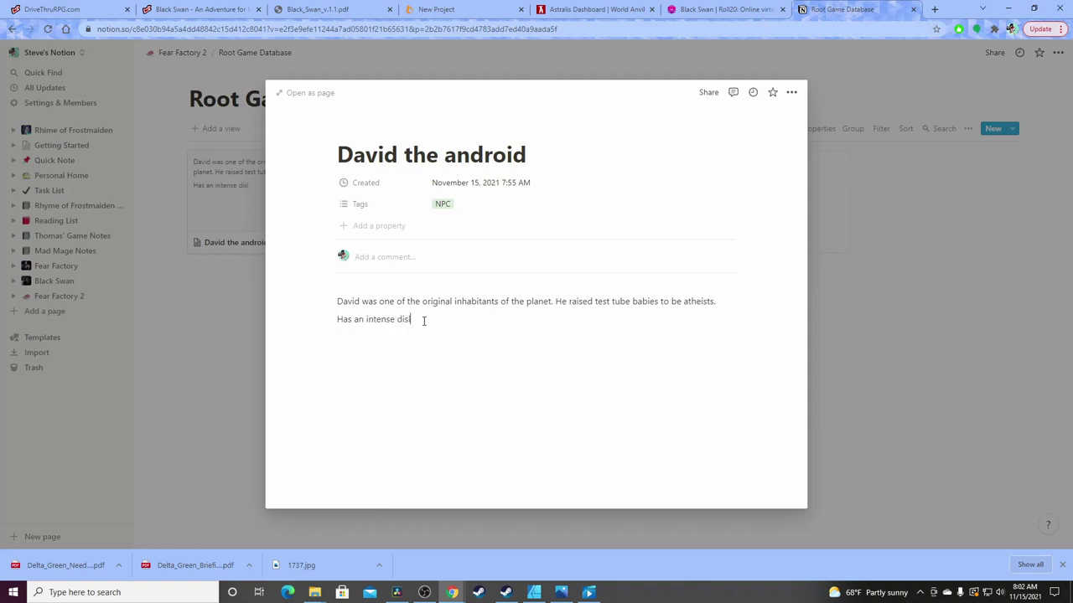
{"action": "type", "text": "like of religion."}
{"action": "key", "text": "Return"}
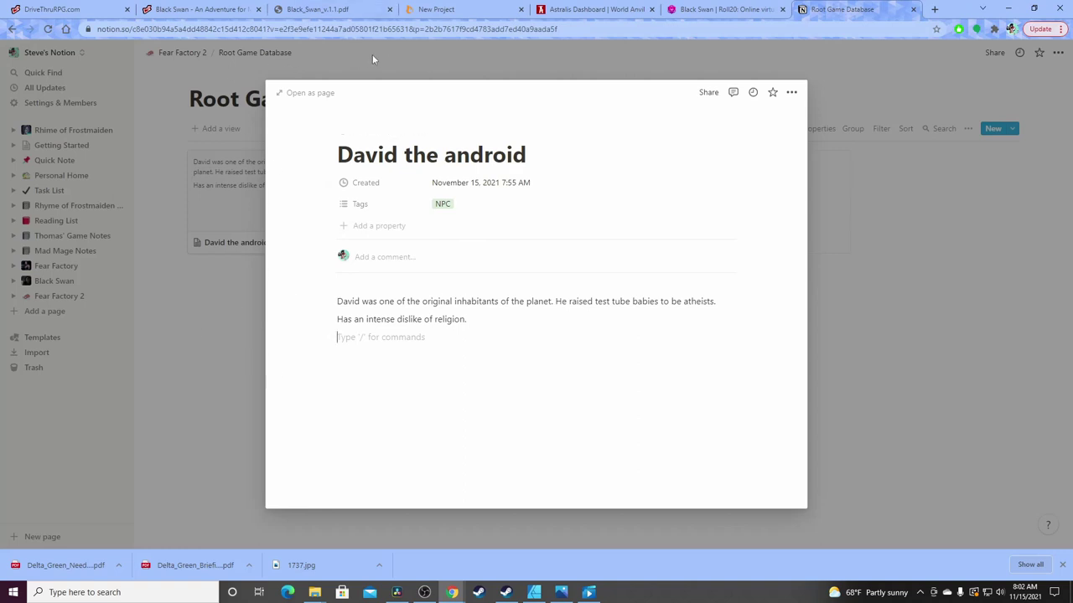
{"action": "left_click", "coordinate": [403, 60]}
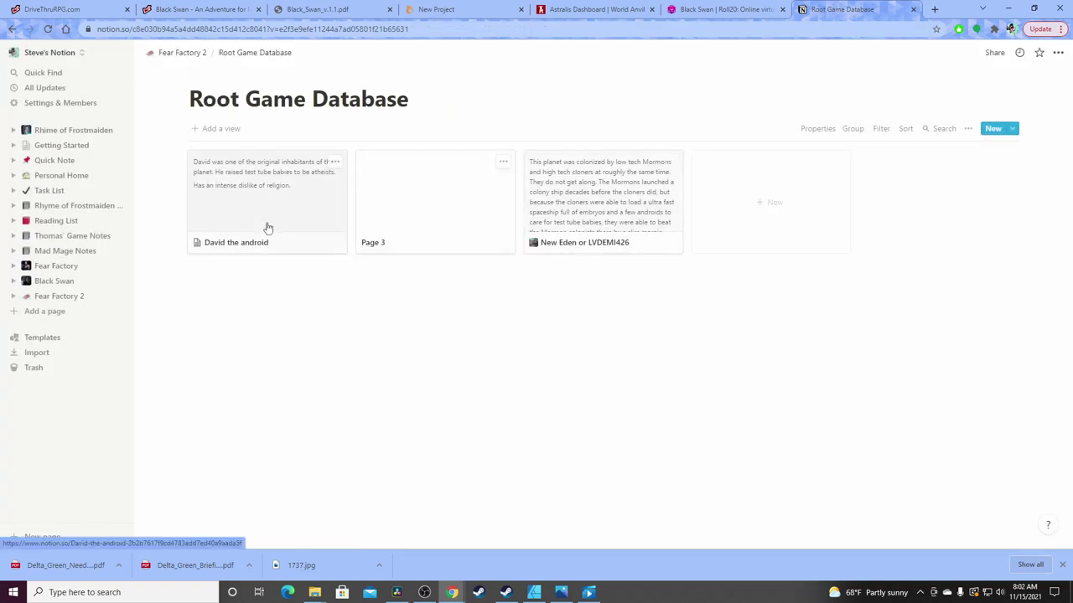
View the Universe entry in Fear Factory 2's Setting database and close it
{"action": "left_click", "coordinate": [180, 52]}
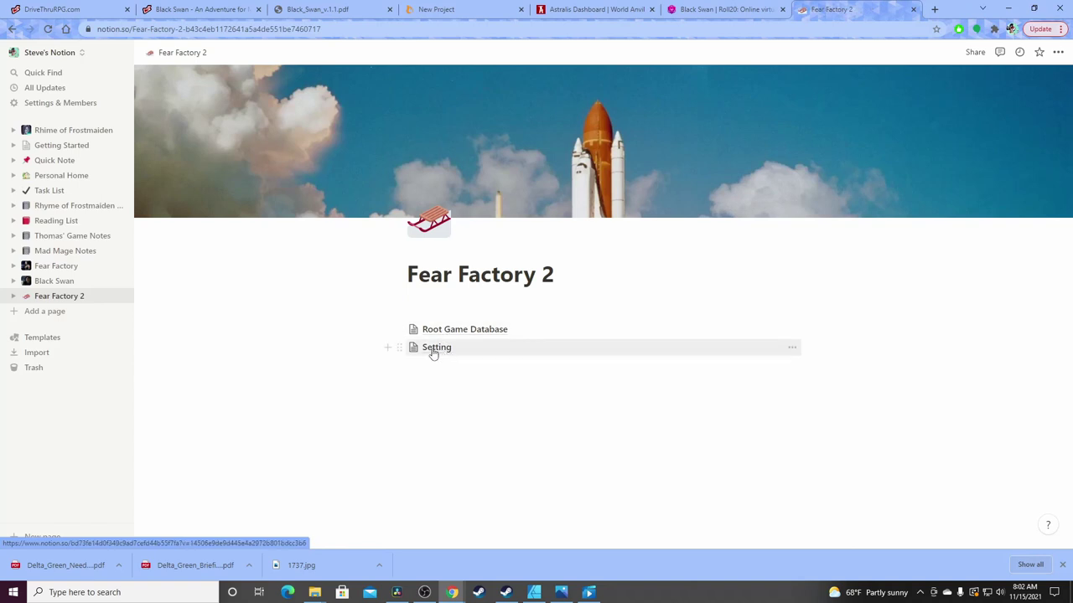
{"action": "left_click", "coordinate": [433, 350]}
{"action": "left_click", "coordinate": [232, 158]}
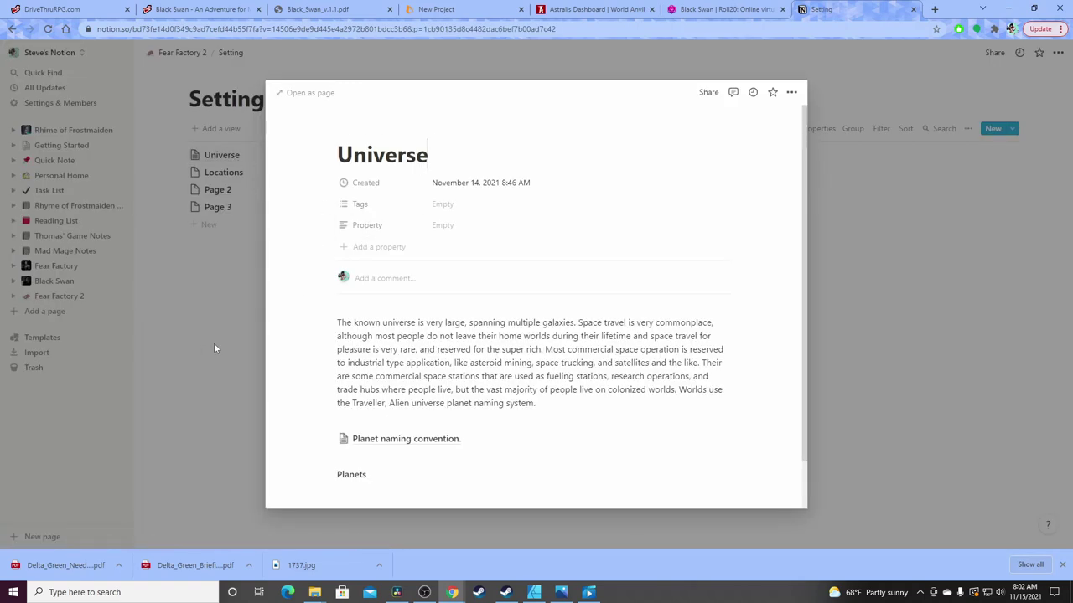
{"action": "left_click", "coordinate": [212, 217]}
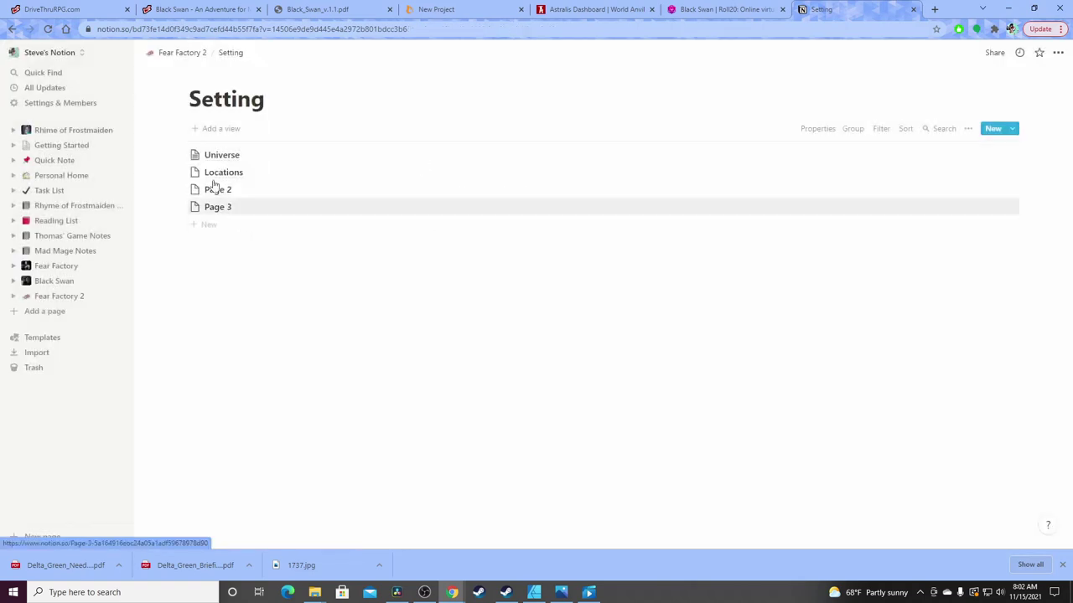
Move the Universe page out of the Setting database into its parent page, Fear Factory 2
{"action": "left_click", "coordinate": [221, 172]}
{"action": "left_click", "coordinate": [219, 177]}
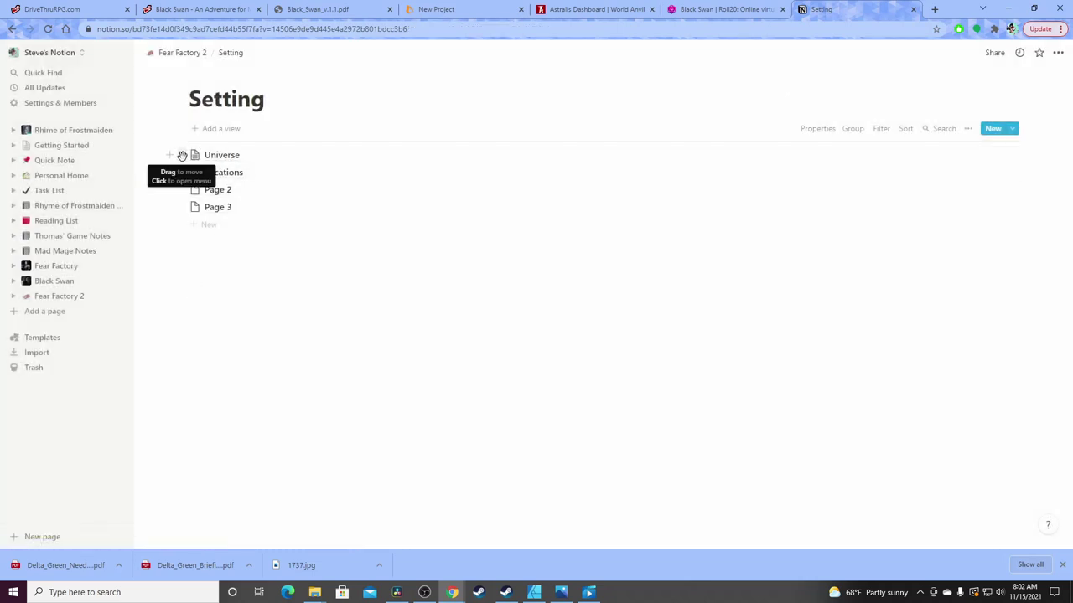
{"action": "left_click_drag", "start_coordinate": [182, 155], "coordinate": [167, 52]}
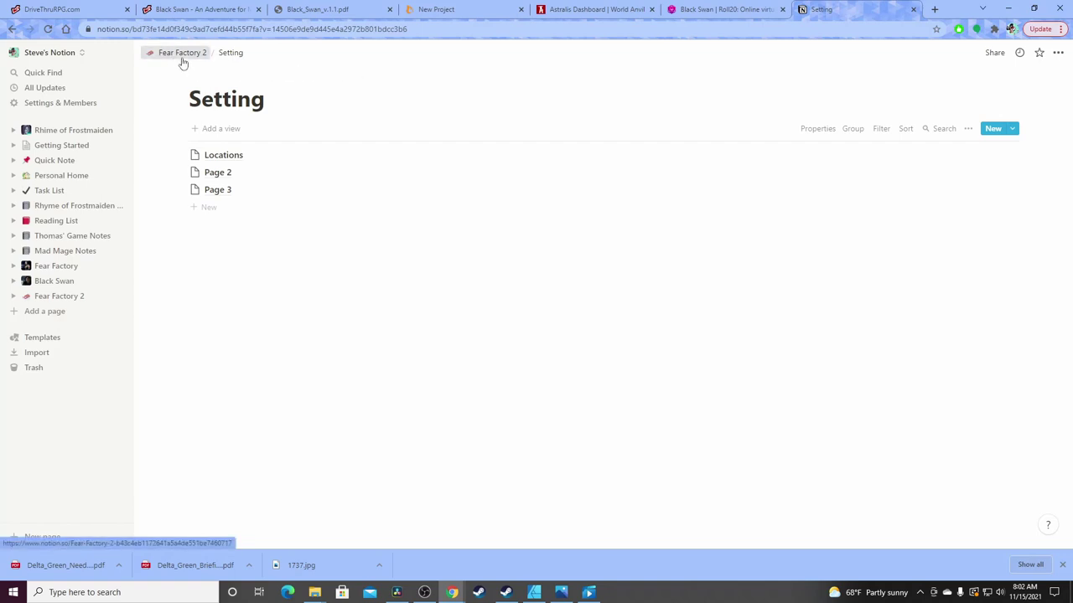
Return to the Fear Factory 2 page and delete the Setting database from it
{"action": "left_click", "coordinate": [182, 53]}
{"action": "left_click", "coordinate": [433, 349]}
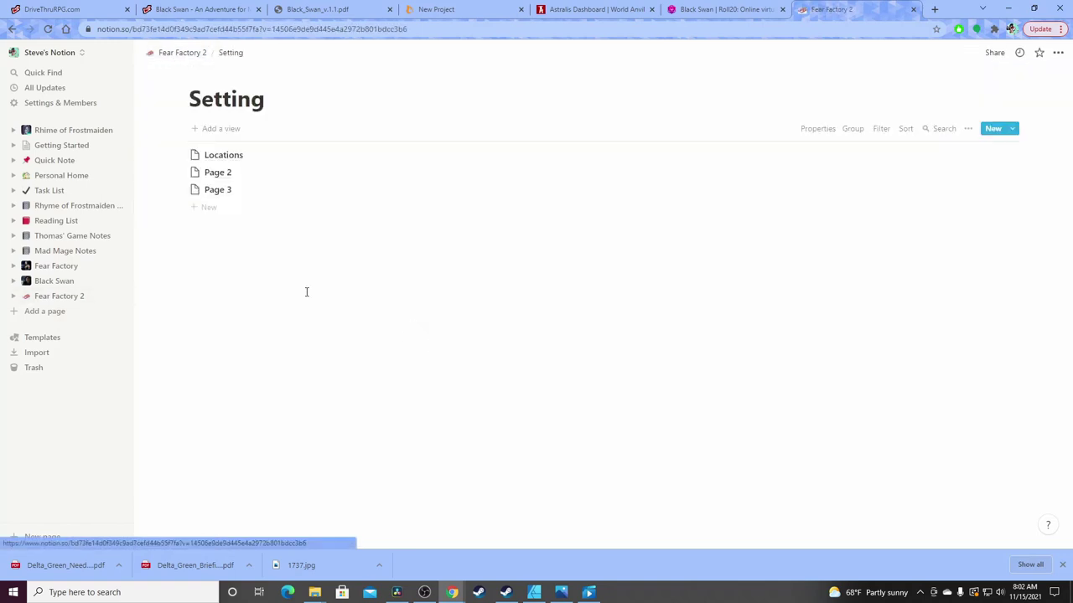
{"action": "left_click", "coordinate": [198, 54]}
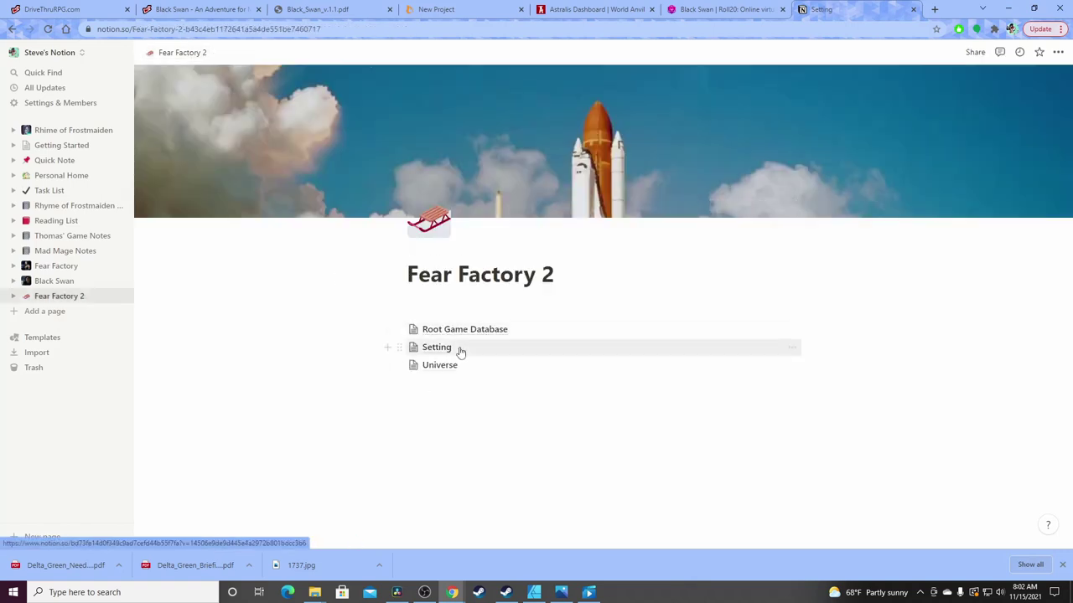
{"action": "right_click", "coordinate": [457, 350]}
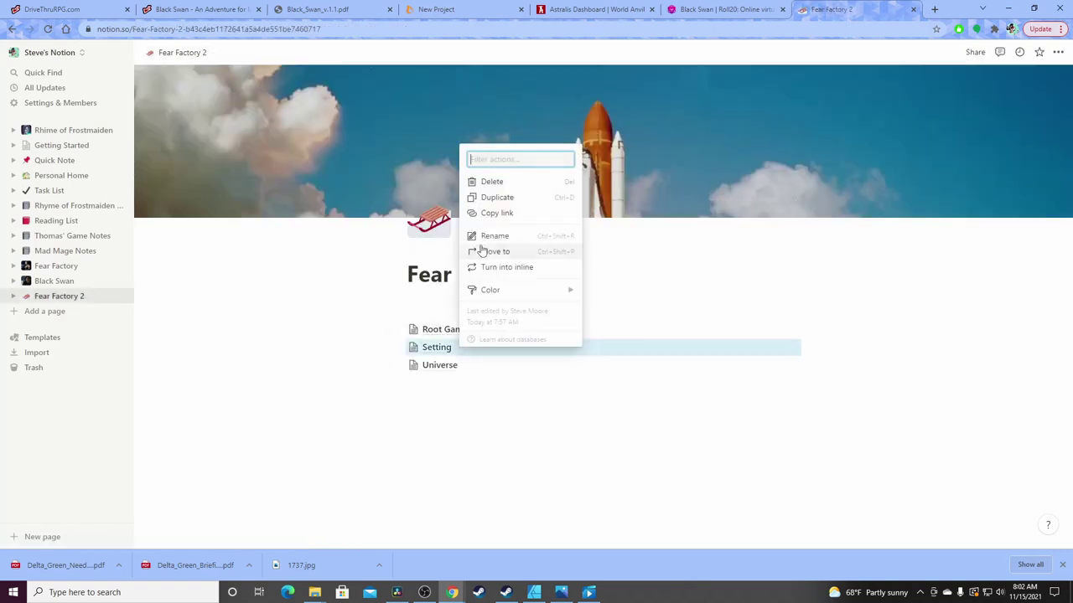
{"action": "left_click", "coordinate": [494, 183]}
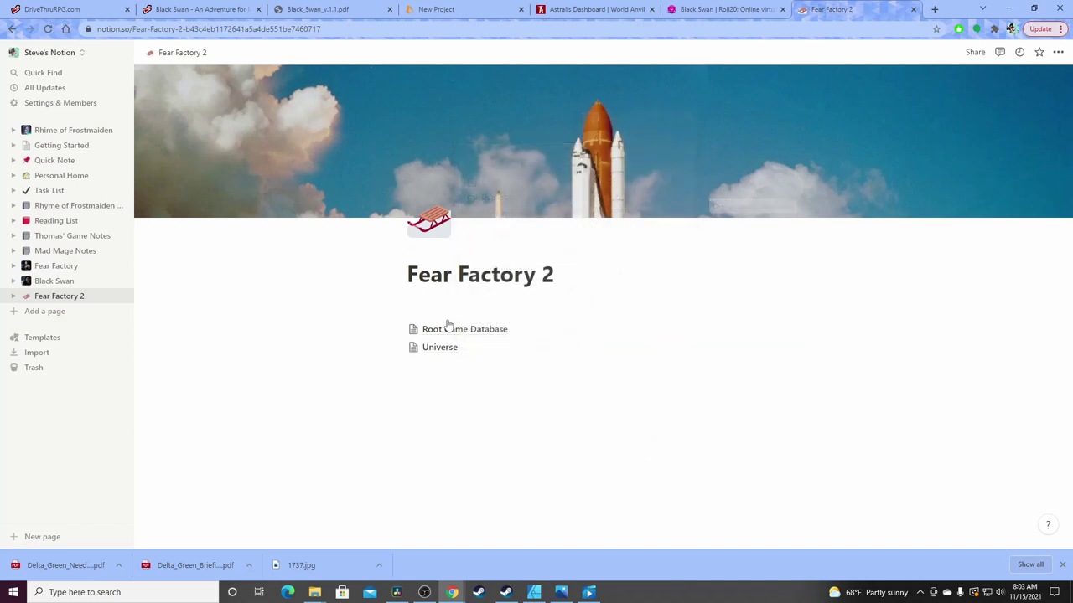
Move the "Planet naming convention." database and the description paragraph from the Universe page to Fear Factory 2, and go to that page
{"action": "left_click", "coordinate": [445, 349]}
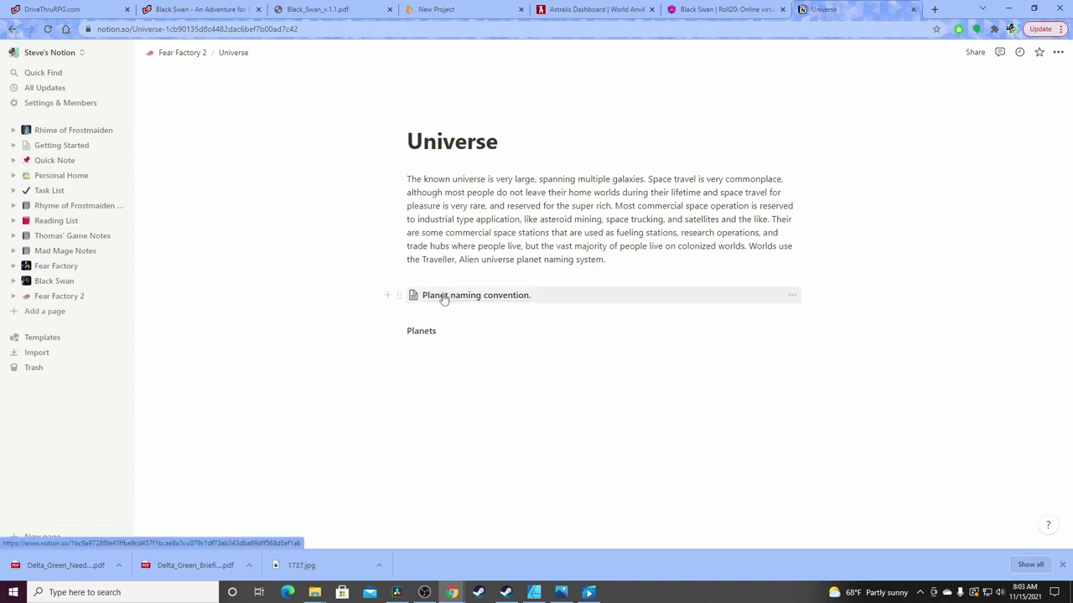
{"action": "left_click_drag", "start_coordinate": [401, 295], "coordinate": [174, 53]}
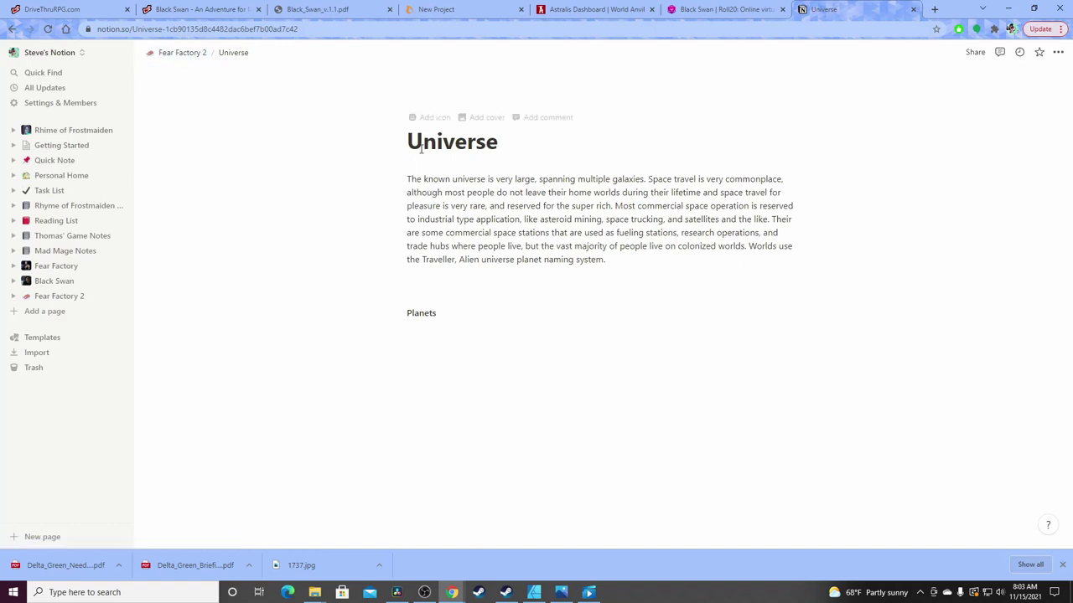
{"action": "left_click_drag", "start_coordinate": [399, 178], "coordinate": [171, 54]}
{"action": "left_click", "coordinate": [176, 53]}
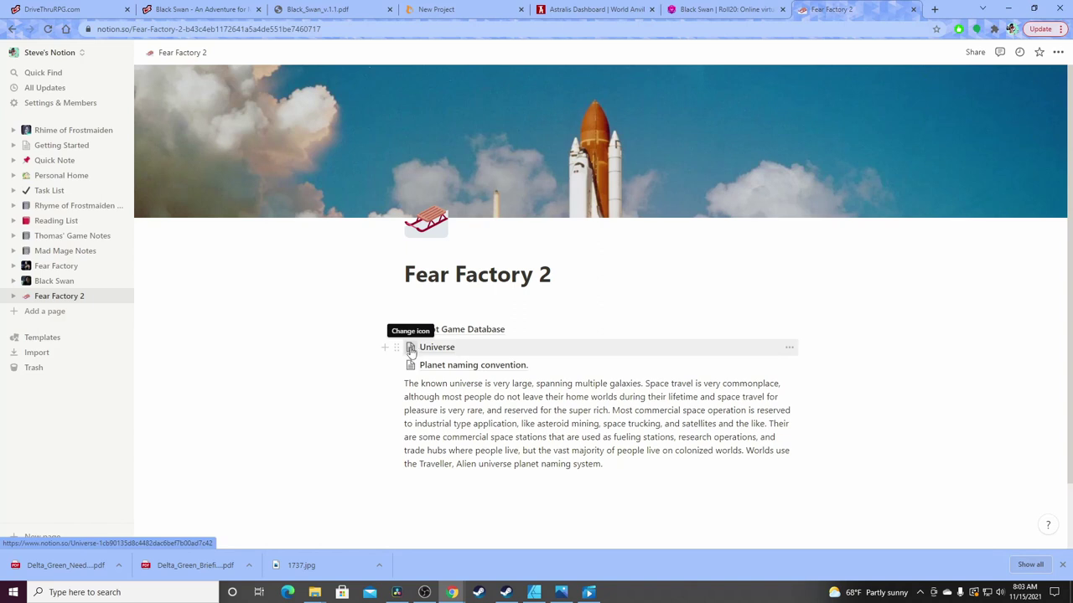
Move the Universe page into the Root Game Database and try to move the "Planet naming convention." database there too
{"action": "left_click_drag", "start_coordinate": [410, 352], "coordinate": [429, 330]}
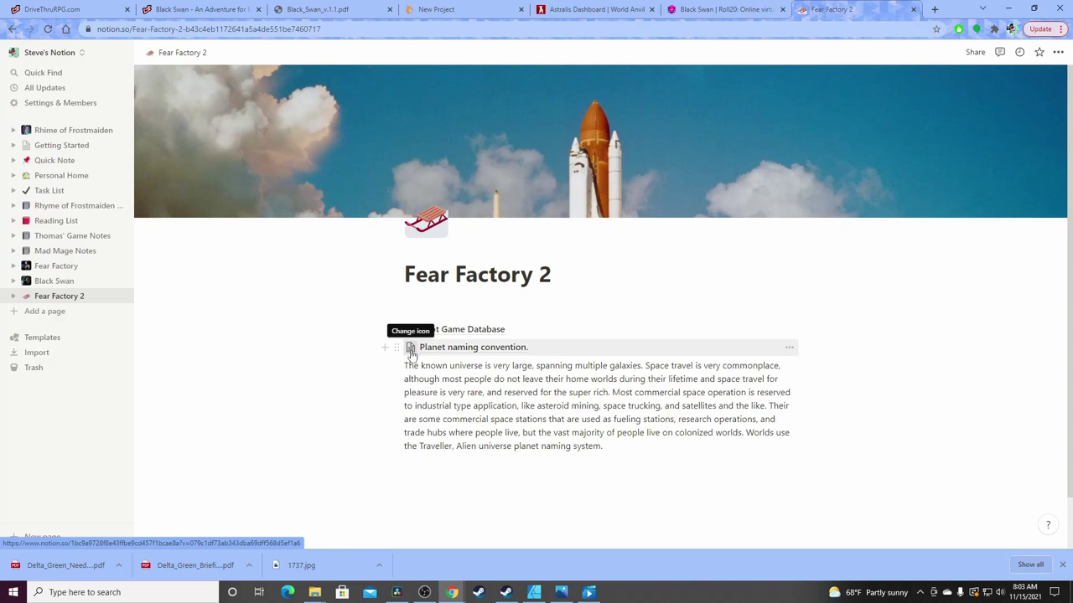
{"action": "mouse_move", "coordinate": [425, 344]}
{"action": "left_mouse_down"}
{"action": "mouse_move", "coordinate": [419, 328]}
{"action": "mouse_move", "coordinate": [412, 342]}
{"action": "mouse_move", "coordinate": [423, 352]}
{"action": "mouse_move", "coordinate": [394, 350]}
{"action": "mouse_move", "coordinate": [394, 324]}
{"action": "mouse_move", "coordinate": [409, 339]}
{"action": "mouse_move", "coordinate": [420, 332]}
{"action": "mouse_move", "coordinate": [410, 349]}
{"action": "left_mouse_up"}
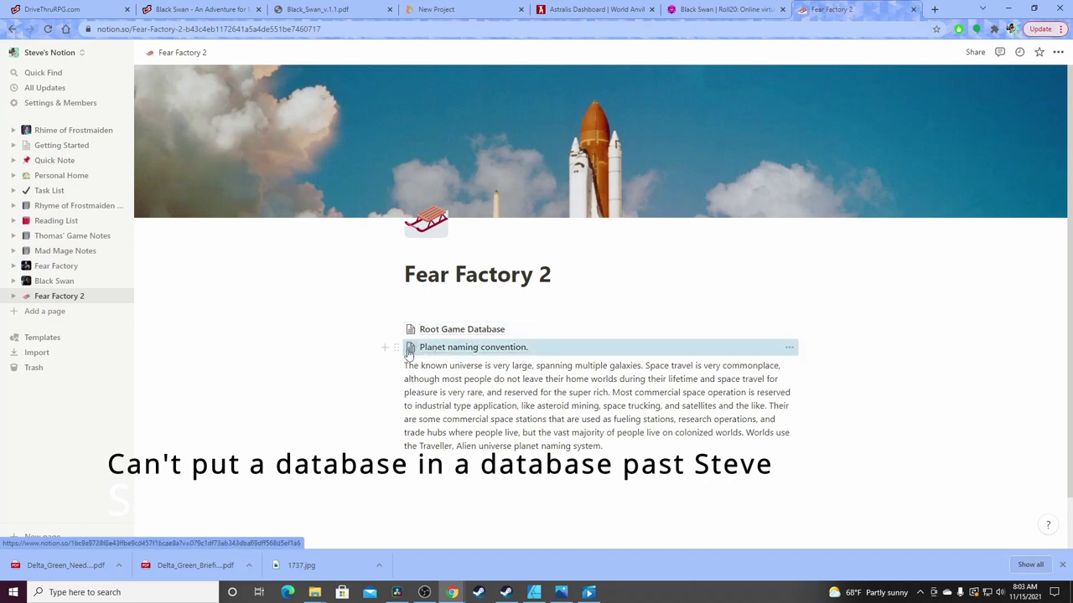
Rename the Root Game Database's "Page 3" entry as "Universe" and close it
{"action": "left_click", "coordinate": [447, 330]}
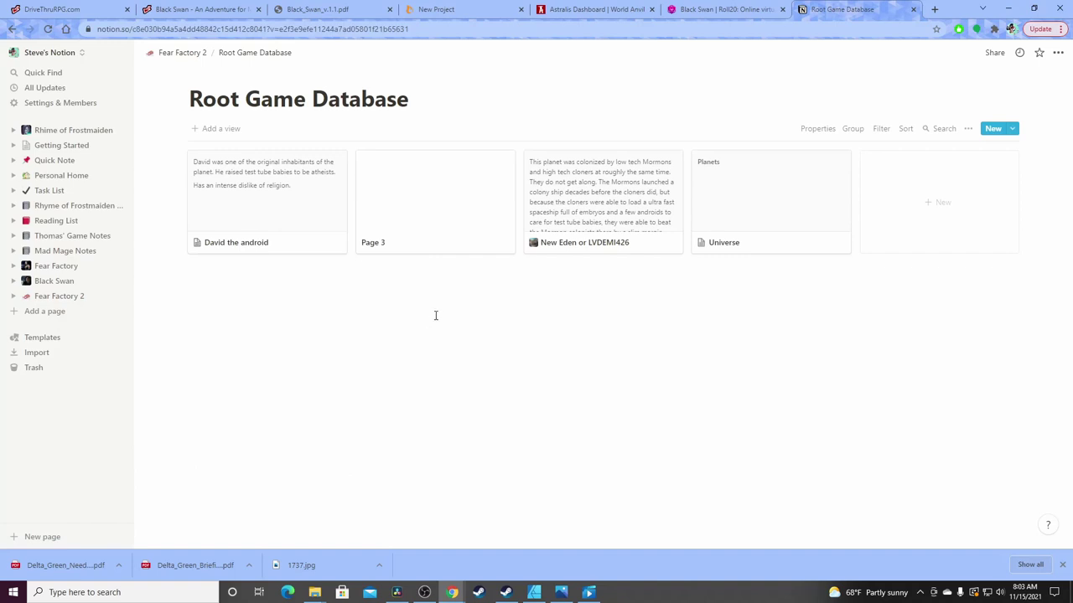
{"action": "left_click", "coordinate": [434, 196]}
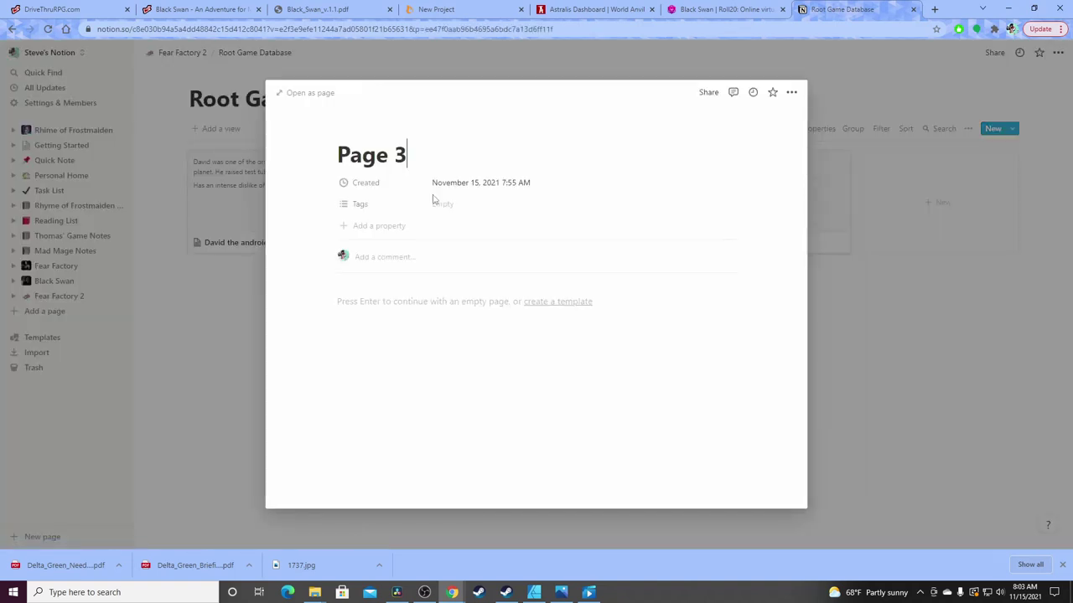
{"action": "key", "text": "BackSpace"}
{"action": "key", "text": "BackSpace"}
{"action": "key", "text": "BackSpace"}
{"action": "key", "text": "BackSpace"}
{"action": "key", "text": "BackSpace"}
{"action": "key", "text": "BackSpace"}
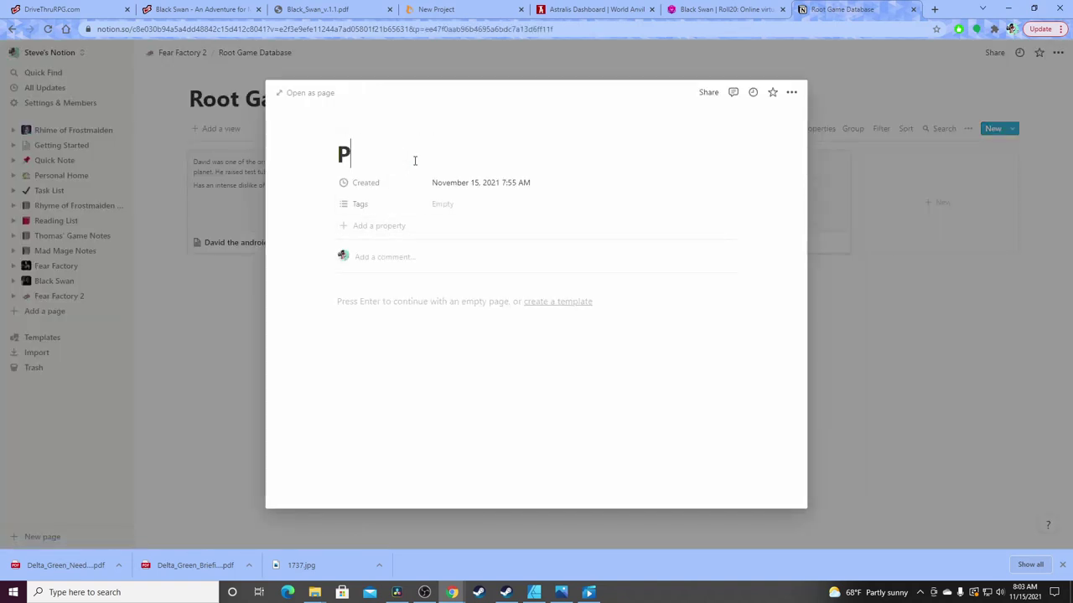
{"action": "type", "text": "Uni"}
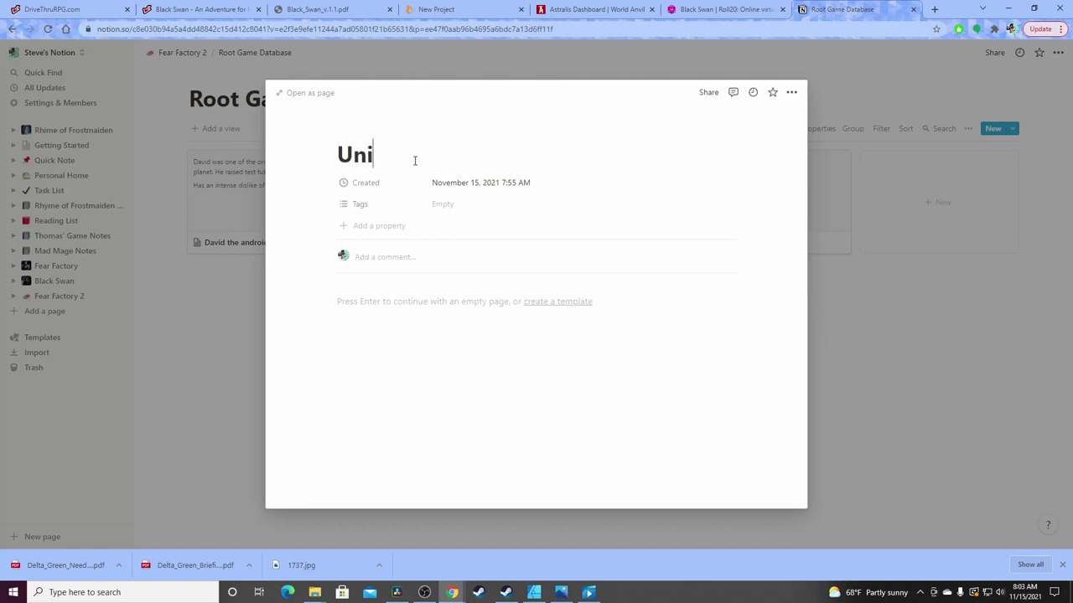
{"action": "type", "text": "vers"}
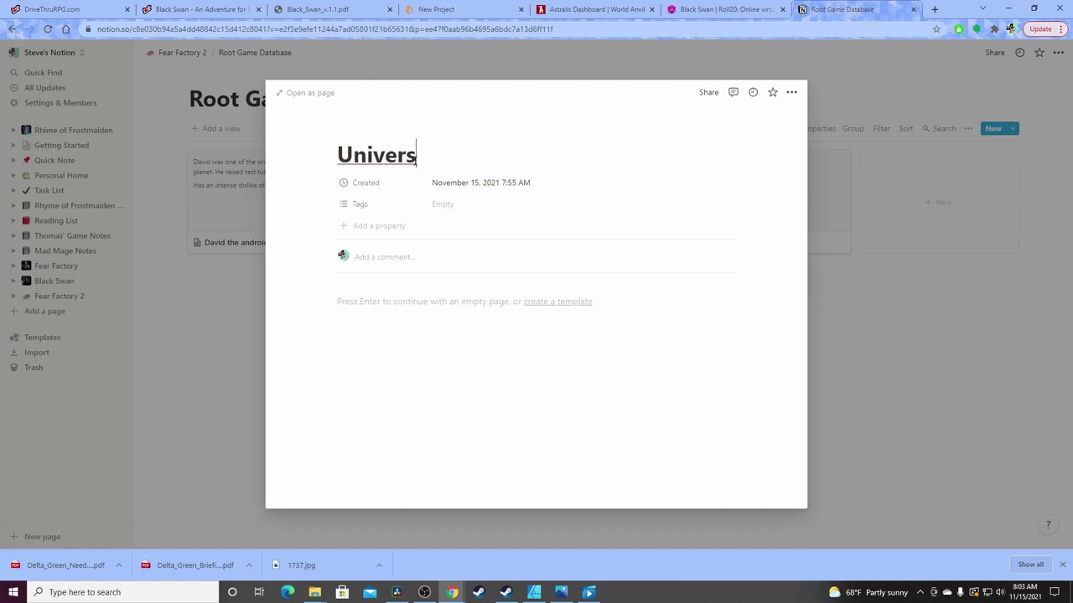
{"action": "type", "text": "e"}
{"action": "left_click", "coordinate": [223, 339]}
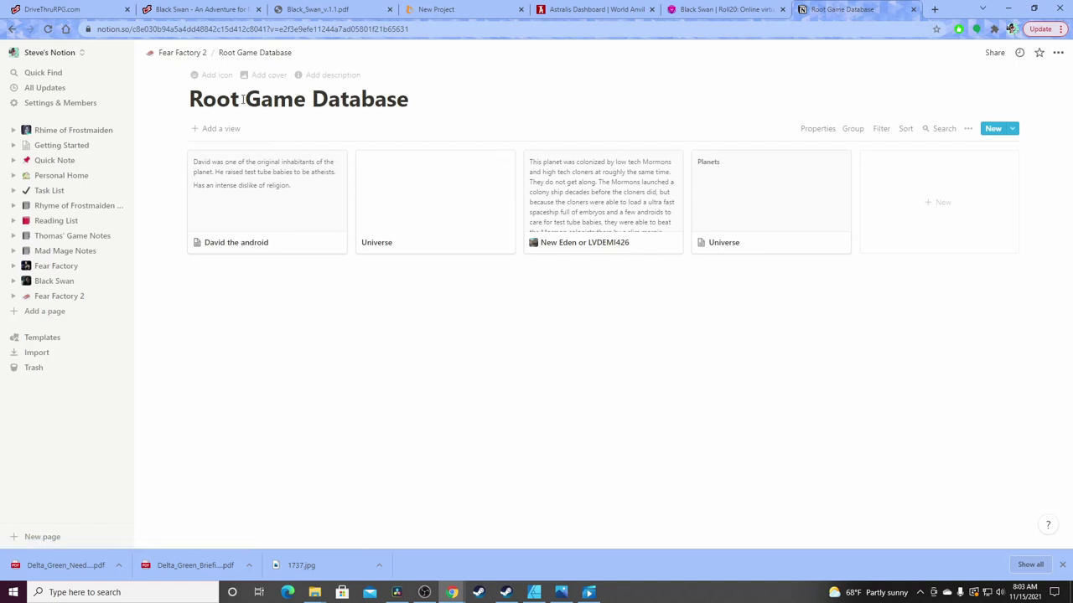
Move the universe description paragraph from the Fear Factory 2 page into the Root Game Database and open that database
{"action": "left_click", "coordinate": [186, 52]}
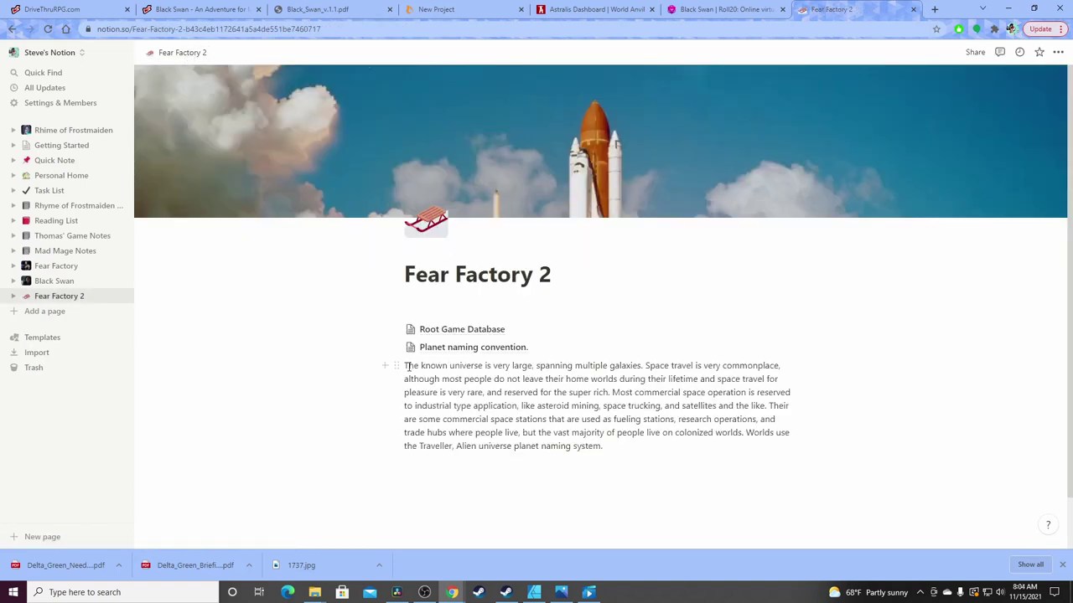
{"action": "left_click_drag", "start_coordinate": [396, 366], "coordinate": [418, 332]}
{"action": "left_click", "coordinate": [418, 331]}
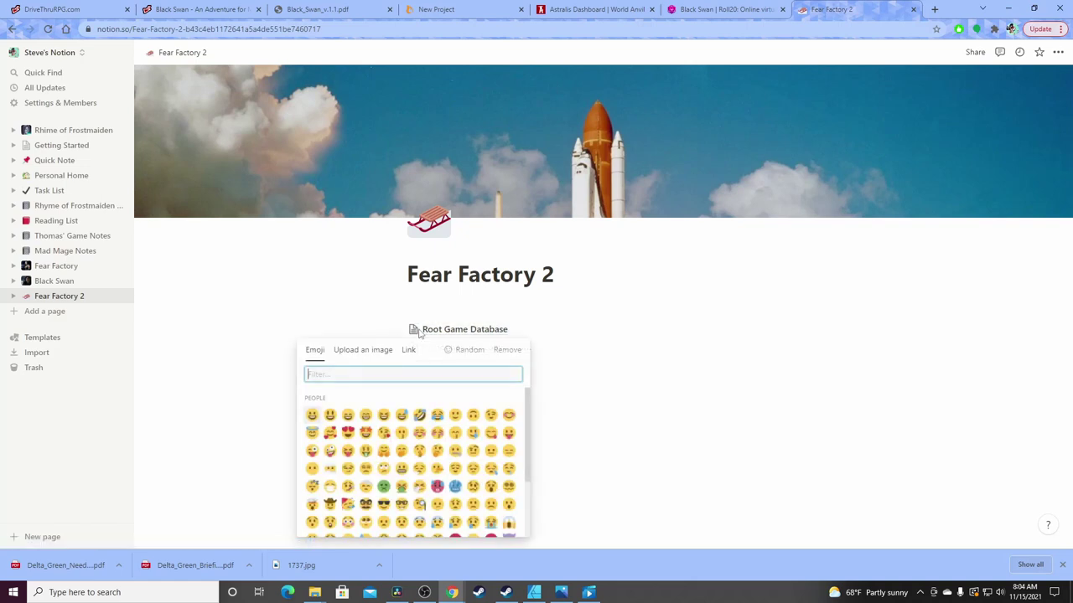
{"action": "left_click", "coordinate": [454, 331]}
{"action": "left_click", "coordinate": [455, 332]}
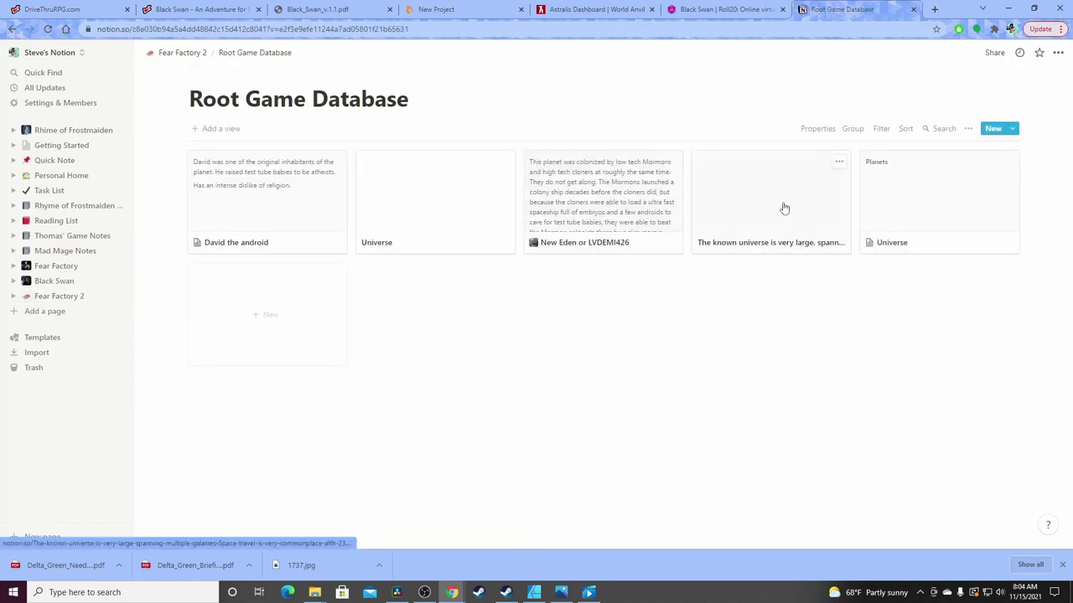
Cut the full universe description from the title of the entry beginning "The known universe is very large"
{"action": "left_click_drag", "start_coordinate": [758, 205], "coordinate": [807, 210]}
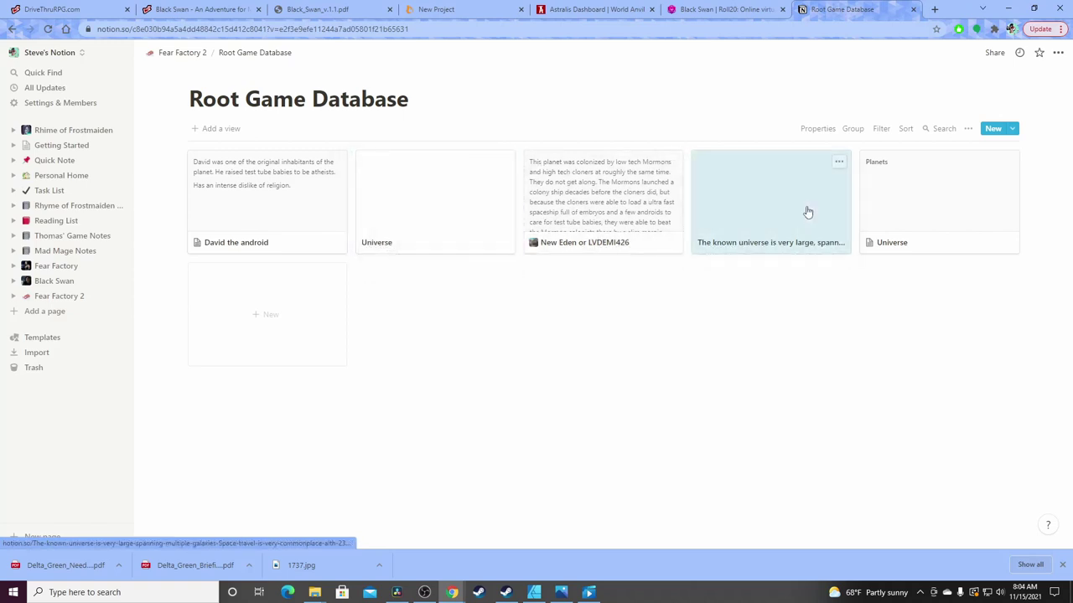
{"action": "left_click", "coordinate": [838, 164]}
{"action": "left_click", "coordinate": [771, 231]}
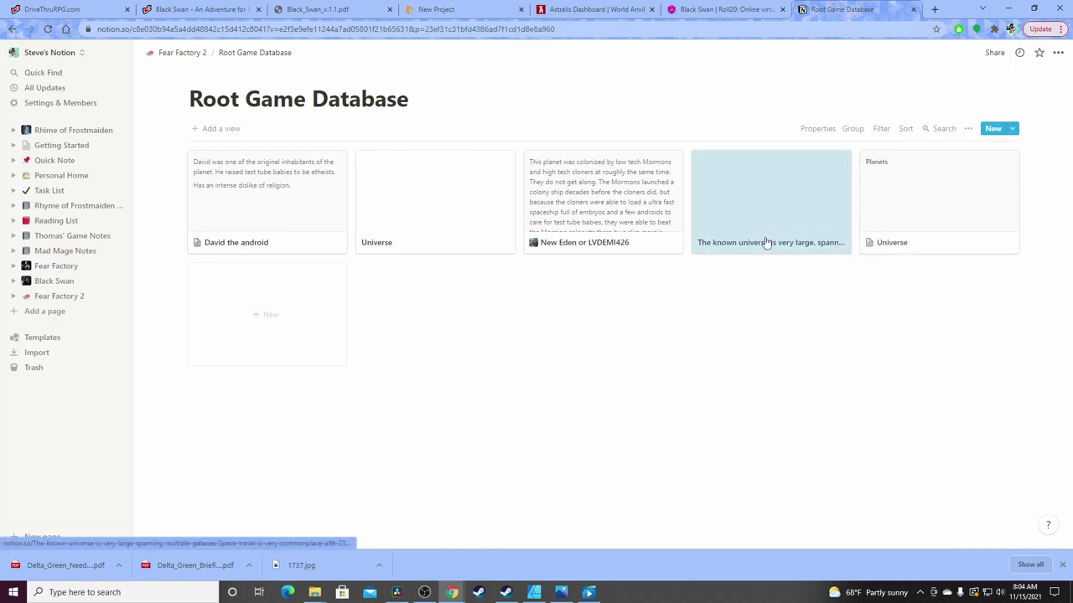
{"action": "left_click", "coordinate": [766, 242]}
{"action": "left_click_drag", "start_coordinate": [346, 158], "coordinate": [402, 182]}
{"action": "scroll", "coordinate": [608, 230], "scroll_direction": "down", "scroll_amount": 10}
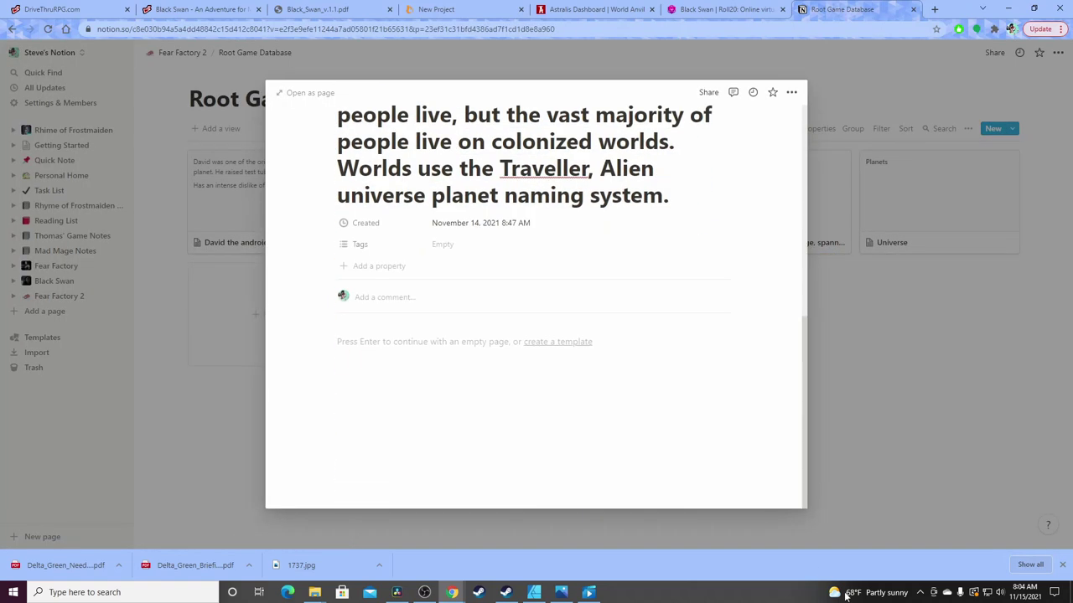
{"action": "scroll", "coordinate": [634, 205], "scroll_direction": "up", "scroll_amount": 10}
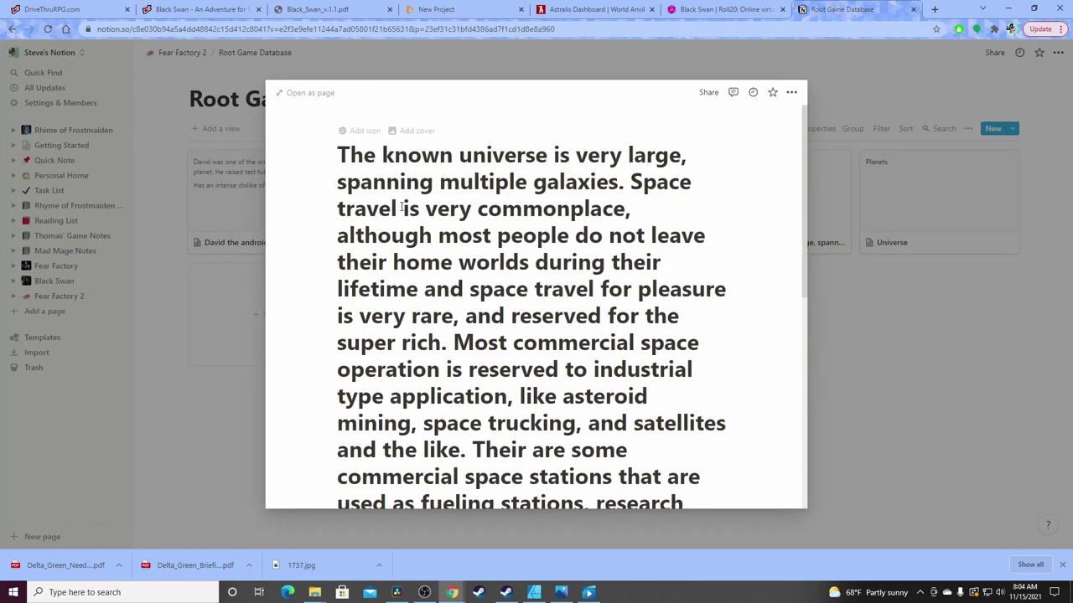
{"action": "left_click_drag", "start_coordinate": [338, 155], "coordinate": [667, 472]}
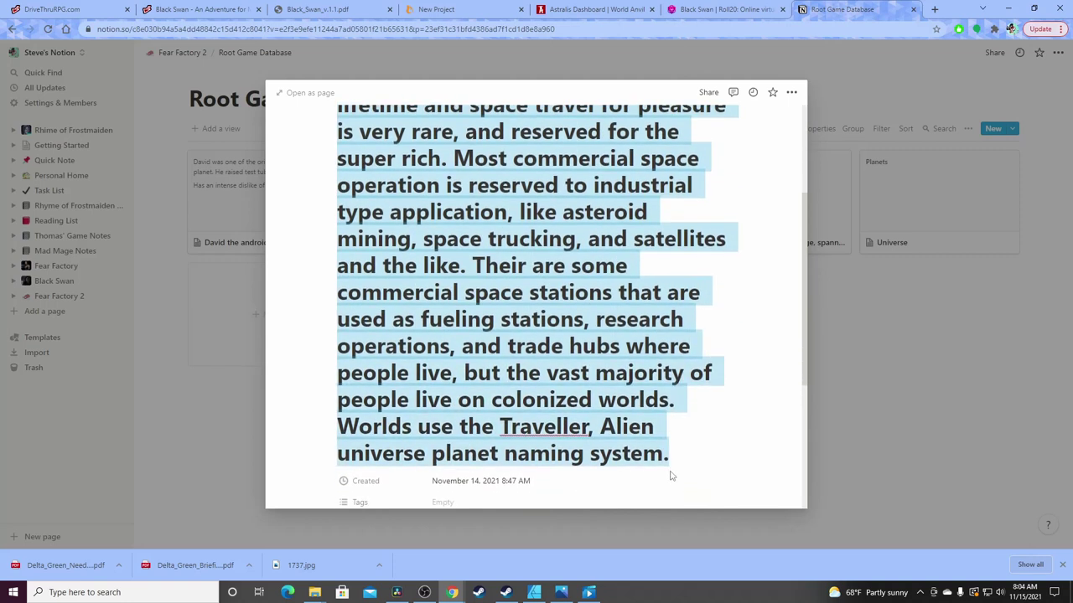
{"action": "right_click", "coordinate": [593, 373]}
{"action": "left_click", "coordinate": [642, 399]}
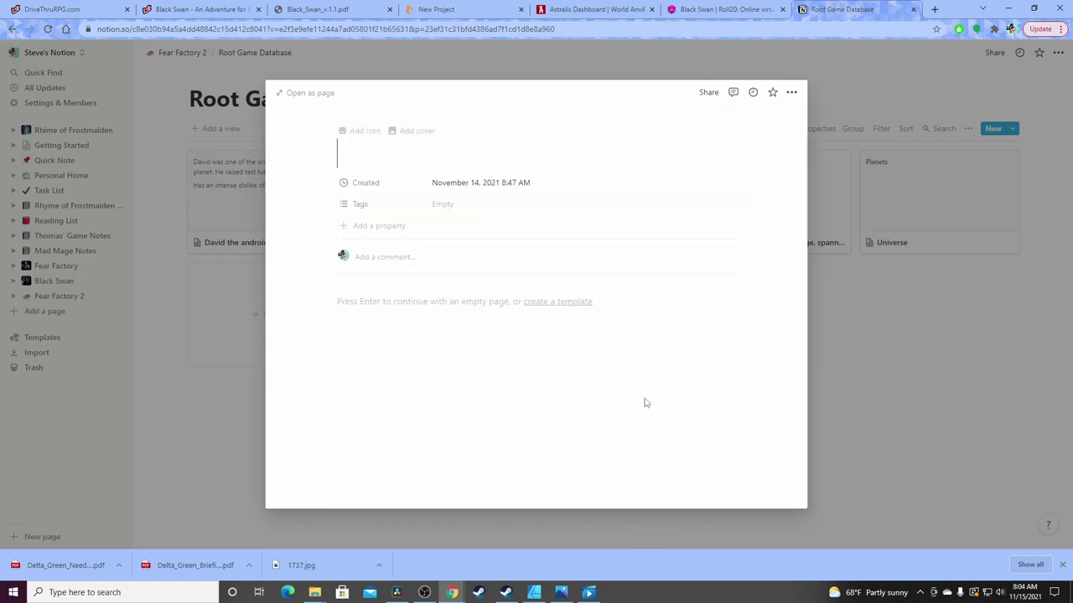
Paste the universe description into the body of the blank Universe entry
{"action": "left_click", "coordinate": [218, 365]}
{"action": "left_click", "coordinate": [377, 212]}
{"action": "left_click", "coordinate": [409, 303]}
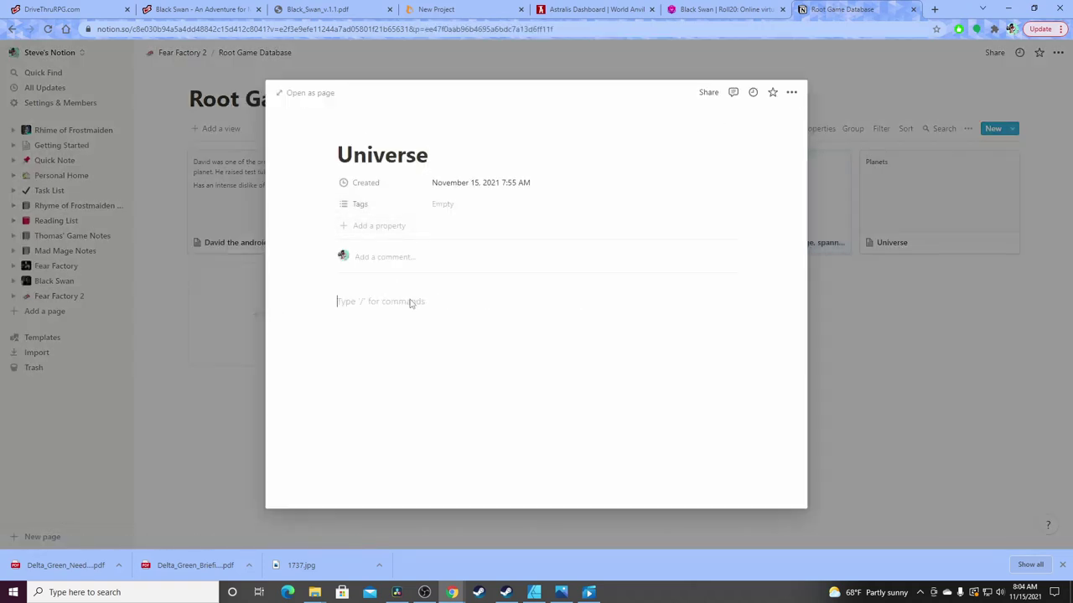
{"action": "right_click", "coordinate": [409, 305]}
{"action": "left_click", "coordinate": [460, 385]}
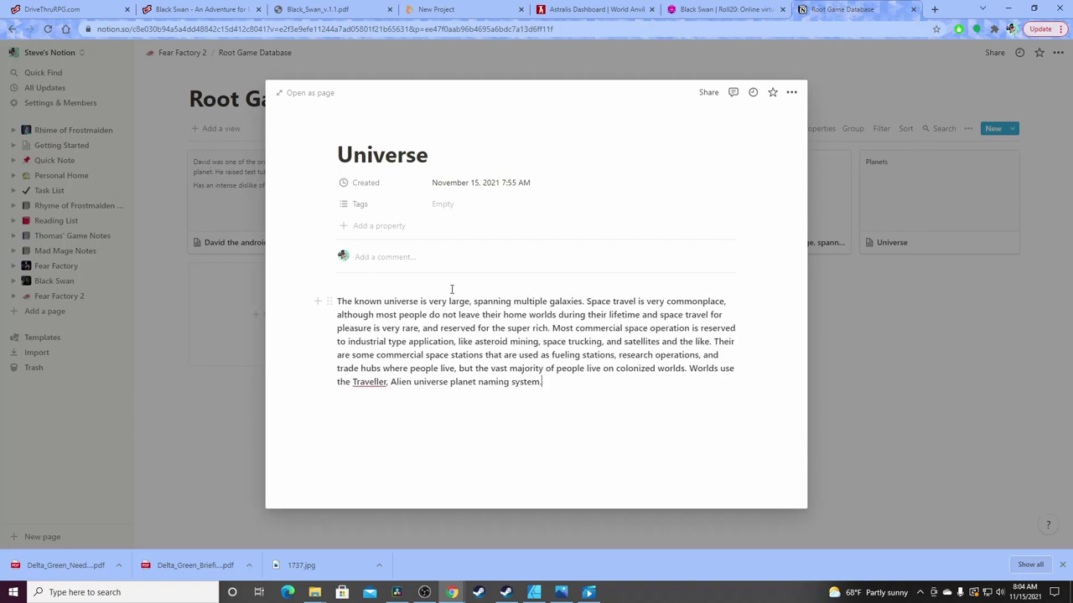
Tag the Universe entry with a new "Universe" tag and close the entry
{"action": "left_click", "coordinate": [461, 206]}
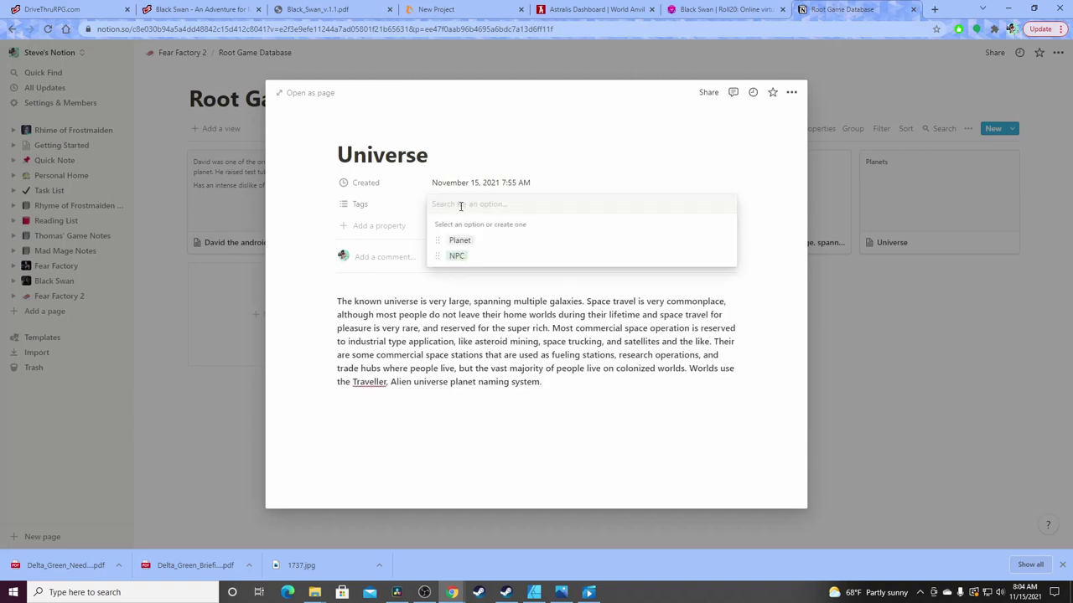
{"action": "type", "text": "Universe"}
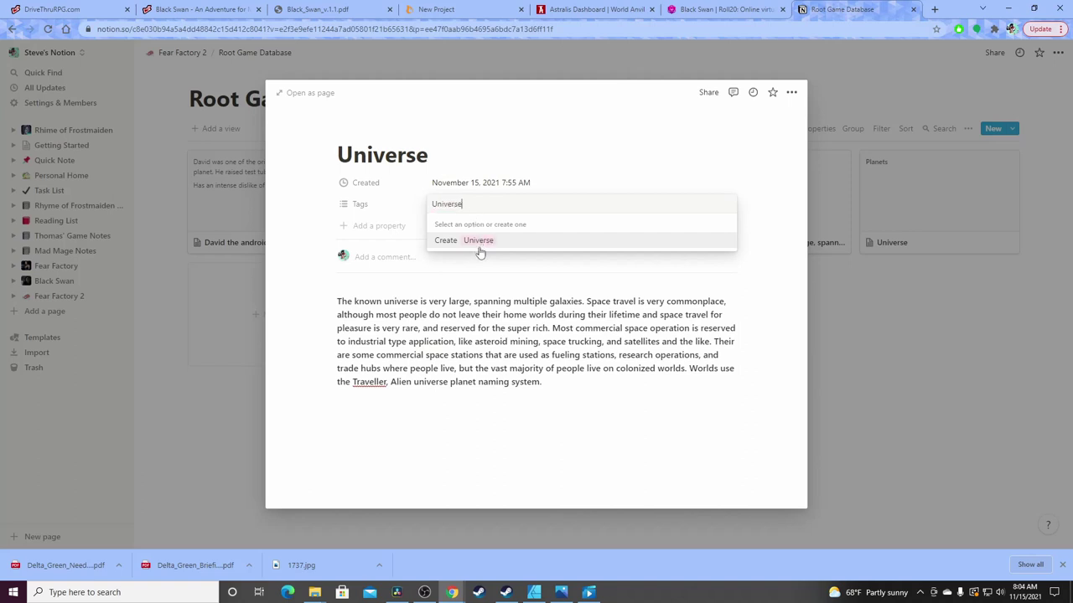
{"action": "left_click", "coordinate": [480, 245]}
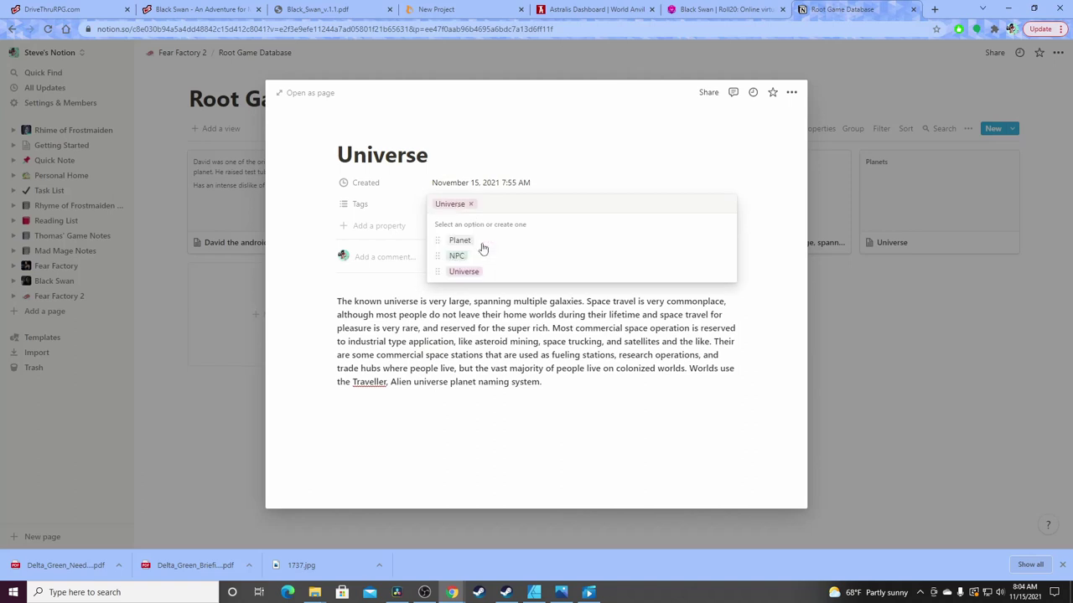
{"action": "left_click", "coordinate": [622, 156]}
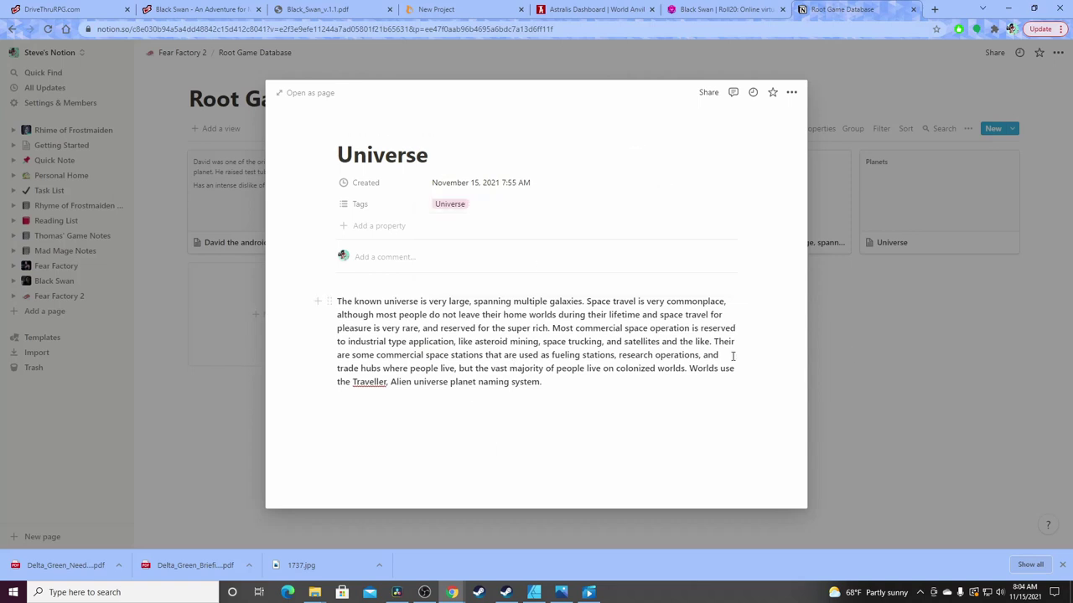
{"action": "left_click", "coordinate": [909, 365]}
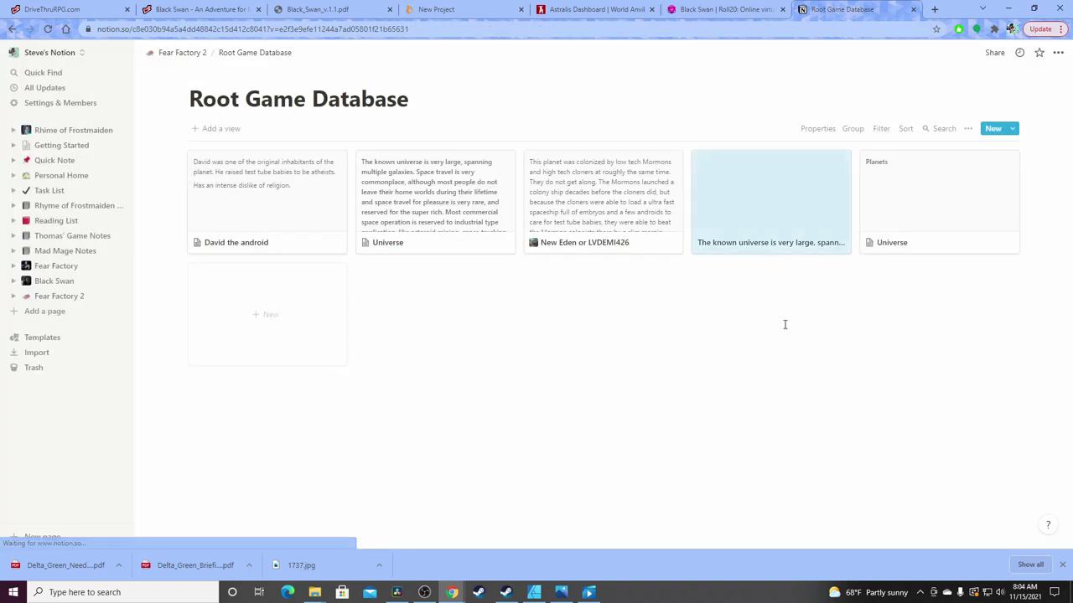
Delete the leftover entry titled "The known universe is very large" from the Root Game Database
{"action": "left_click", "coordinate": [830, 167]}
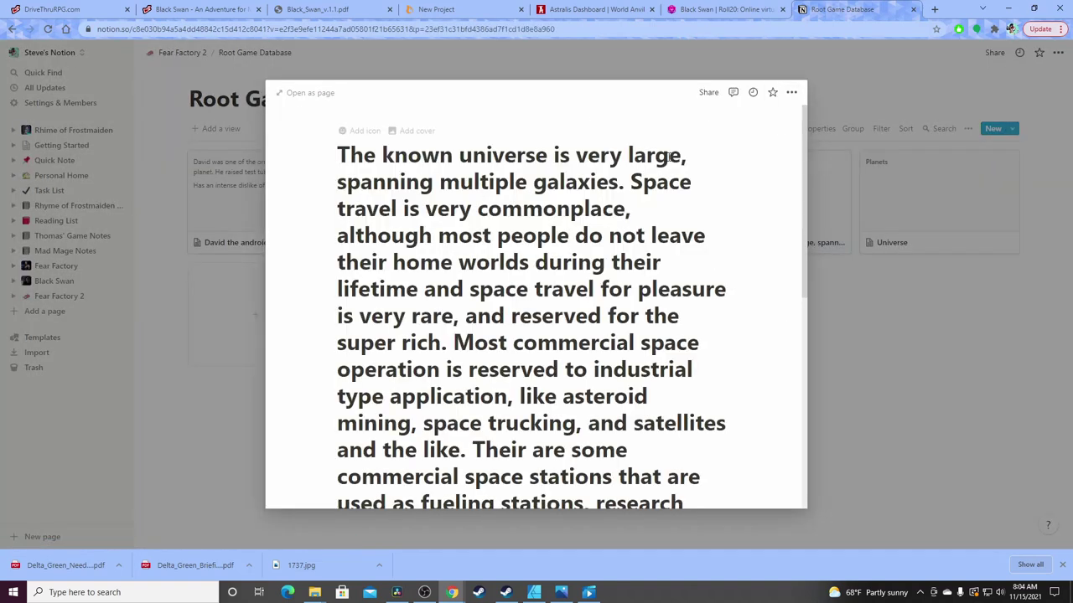
{"action": "left_click", "coordinate": [812, 251]}
{"action": "right_click", "coordinate": [764, 211]}
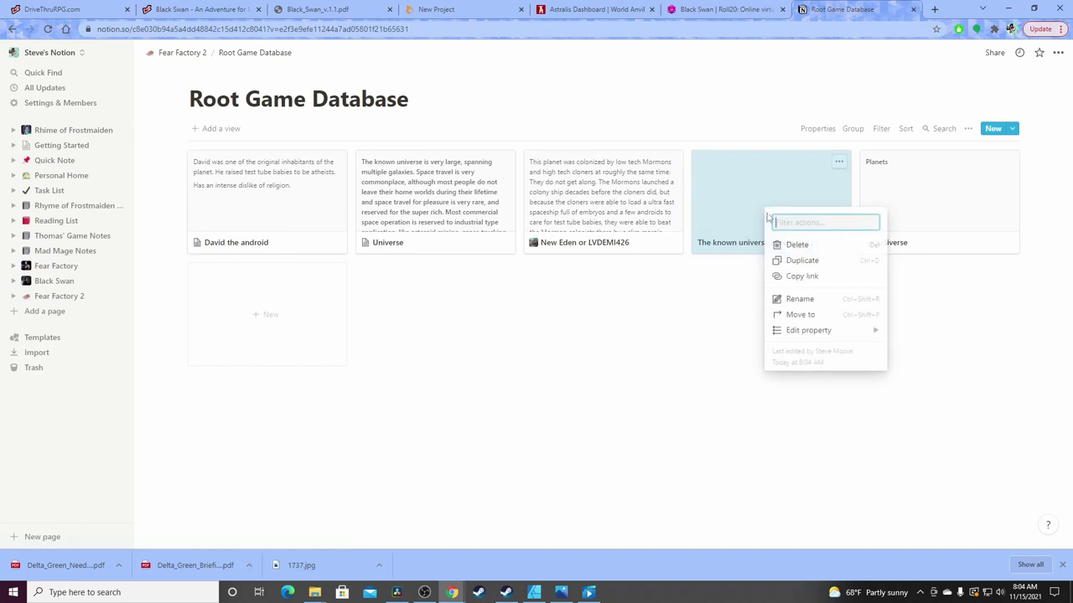
{"action": "left_click", "coordinate": [798, 245]}
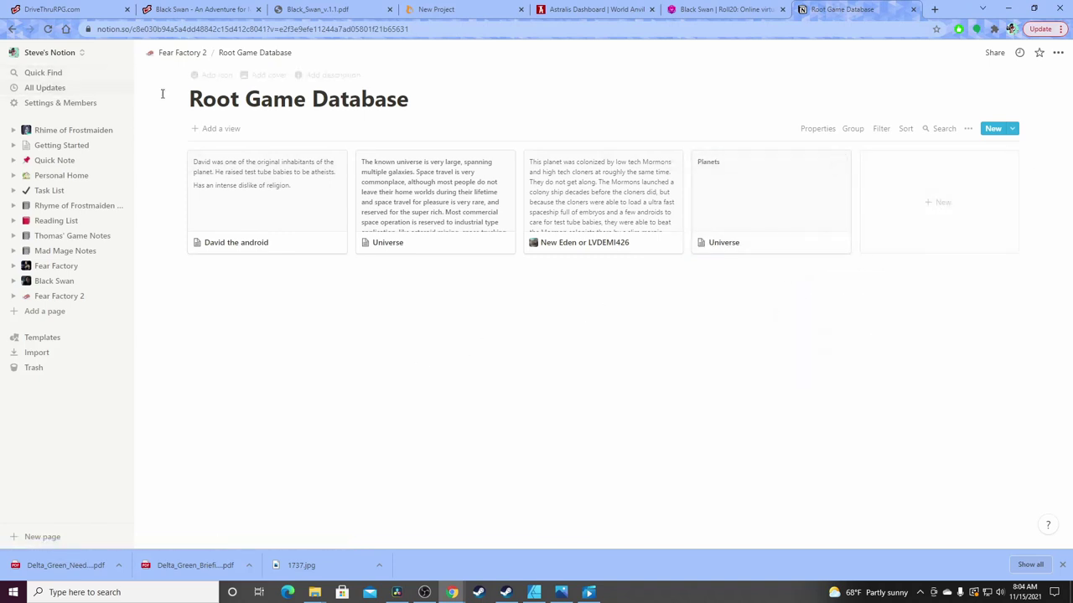
{"action": "left_click", "coordinate": [189, 52]}
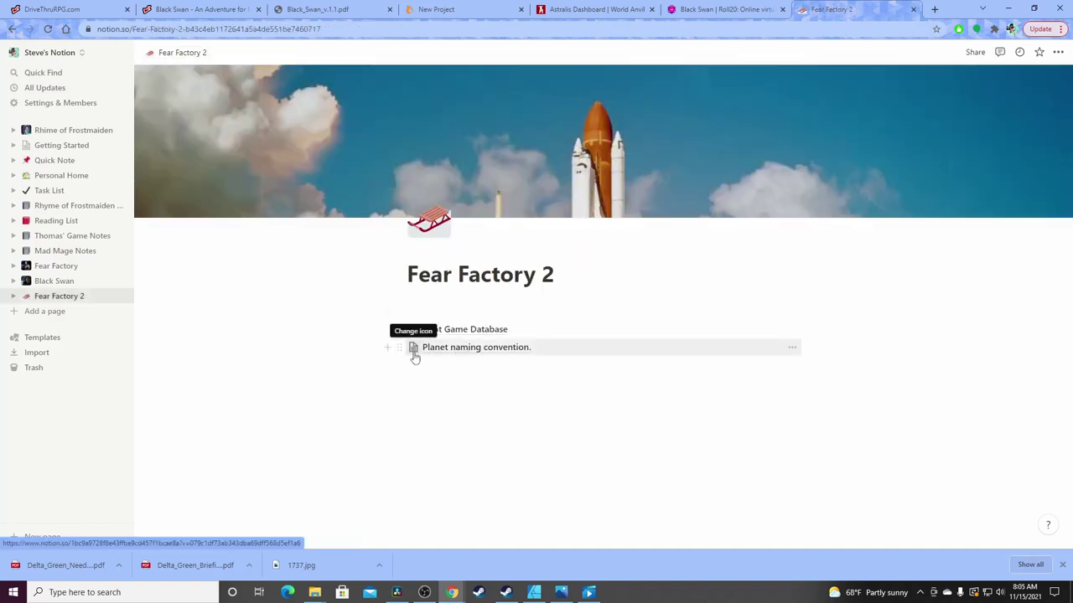
{"action": "right_click", "coordinate": [460, 349]}
{"action": "key", "text": "Escape"}
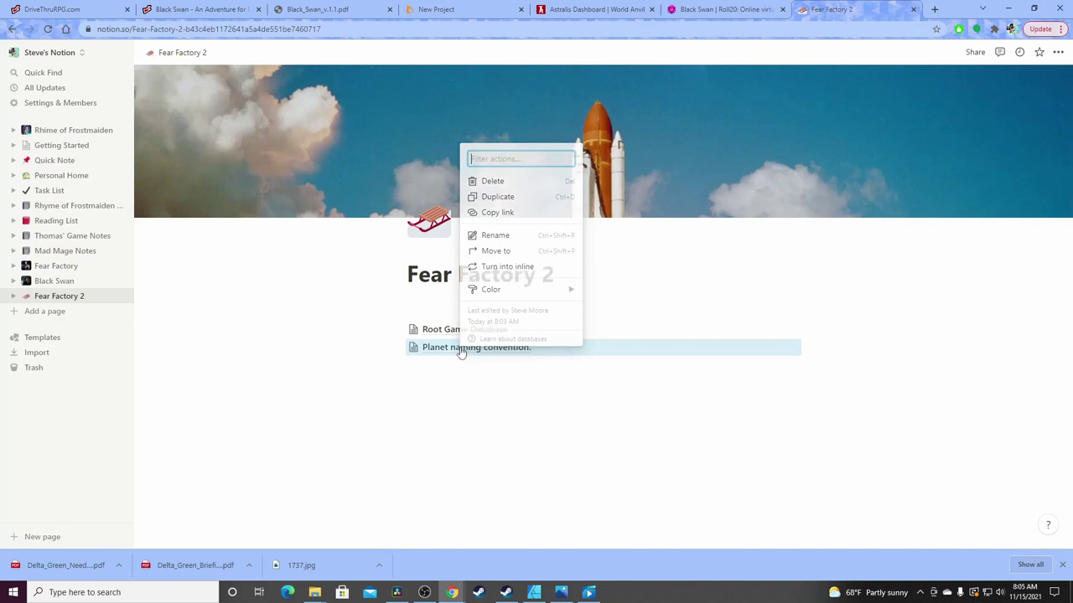
{"action": "mouse_move", "coordinate": [401, 348]}
{"action": "left_mouse_down"}
{"action": "mouse_move", "coordinate": [416, 328]}
{"action": "mouse_move", "coordinate": [435, 332]}
{"action": "mouse_move", "coordinate": [411, 352]}
{"action": "left_mouse_up"}
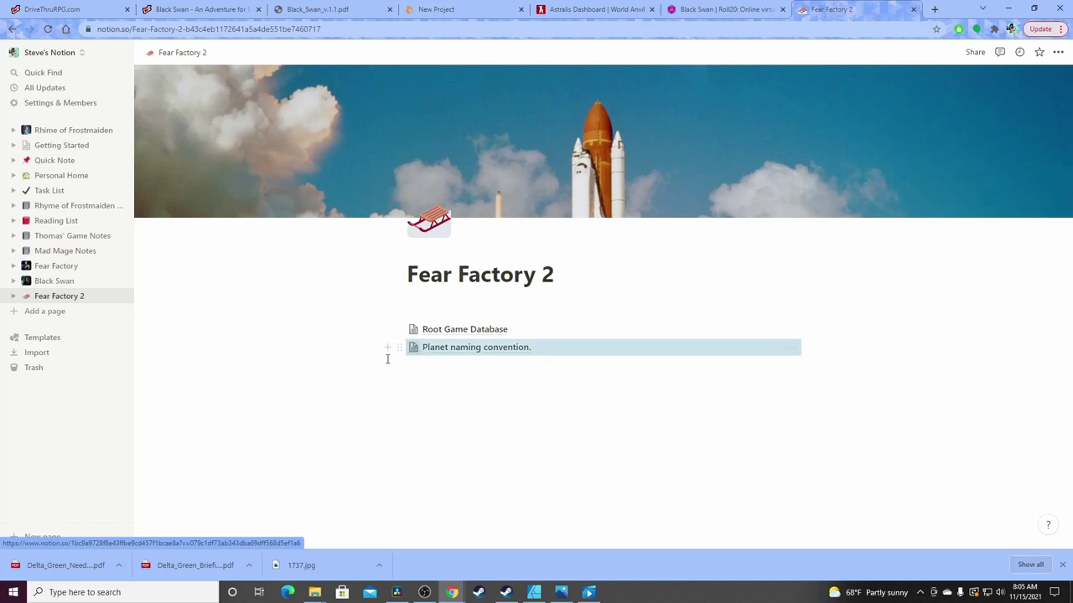
{"action": "left_click", "coordinate": [470, 331]}
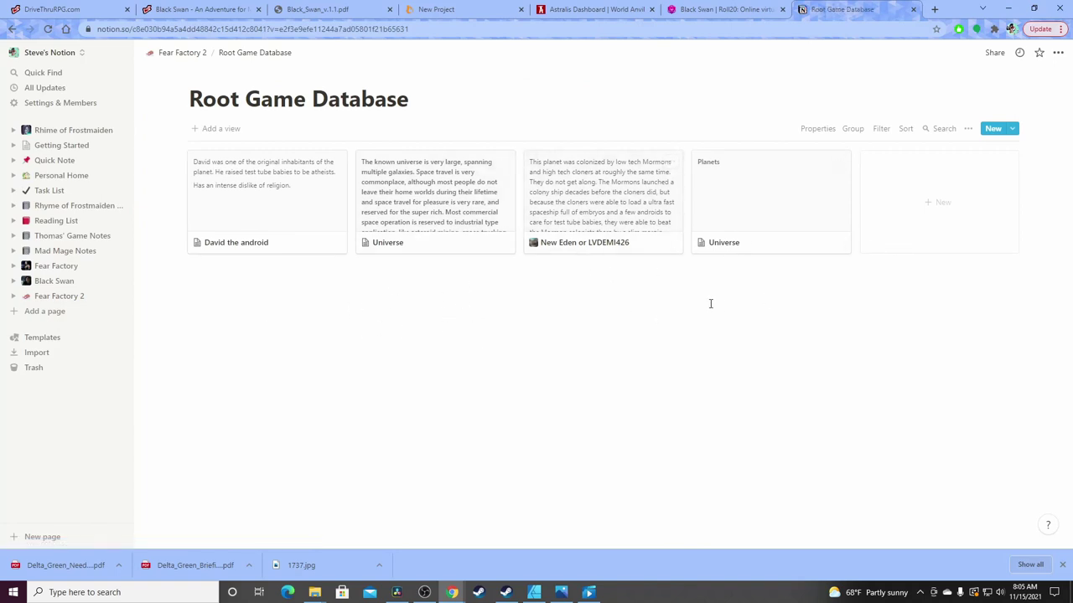
Insert a linked database of the Root Game Database below Planet naming convention on the Fear Factory 2 page
{"action": "left_click", "coordinate": [182, 53]}
{"action": "left_click", "coordinate": [466, 377]}
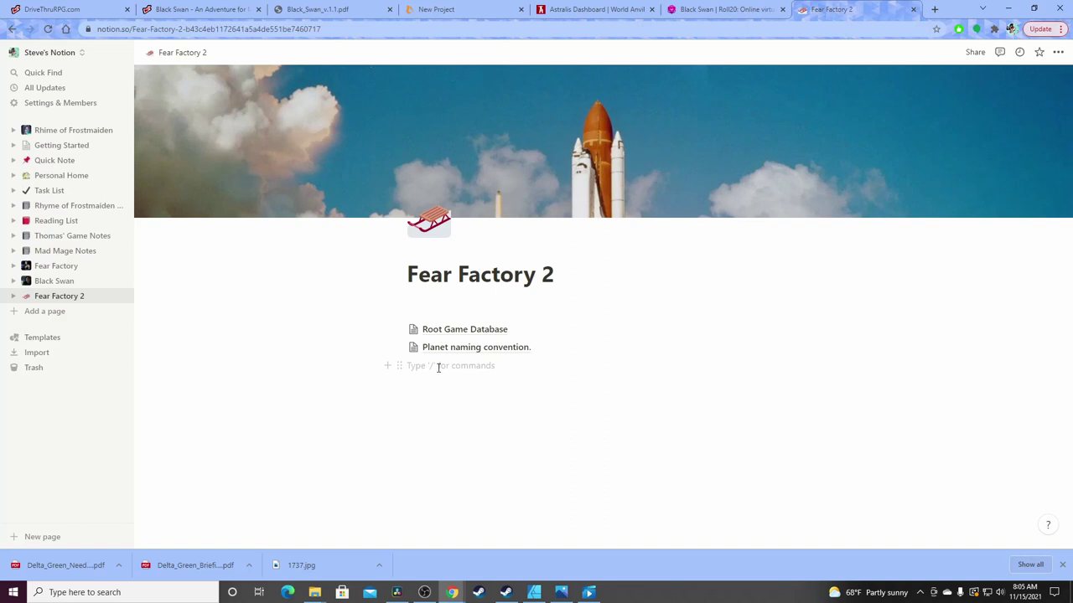
{"action": "type", "text": "/"}
{"action": "scroll", "coordinate": [493, 273], "scroll_direction": "down", "scroll_amount": 2}
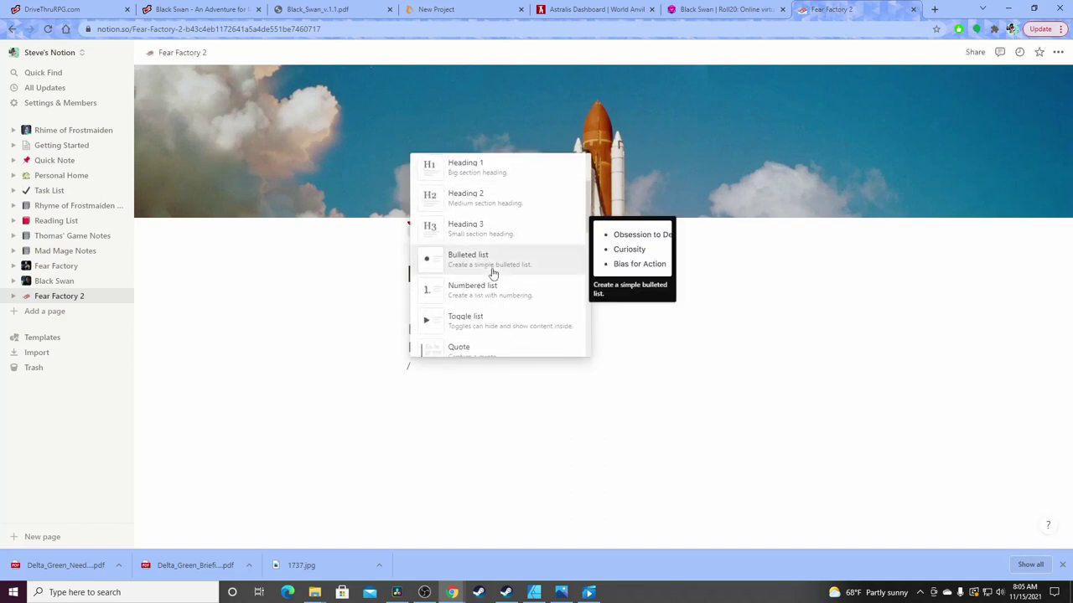
{"action": "scroll", "coordinate": [493, 273], "scroll_direction": "down", "scroll_amount": 4}
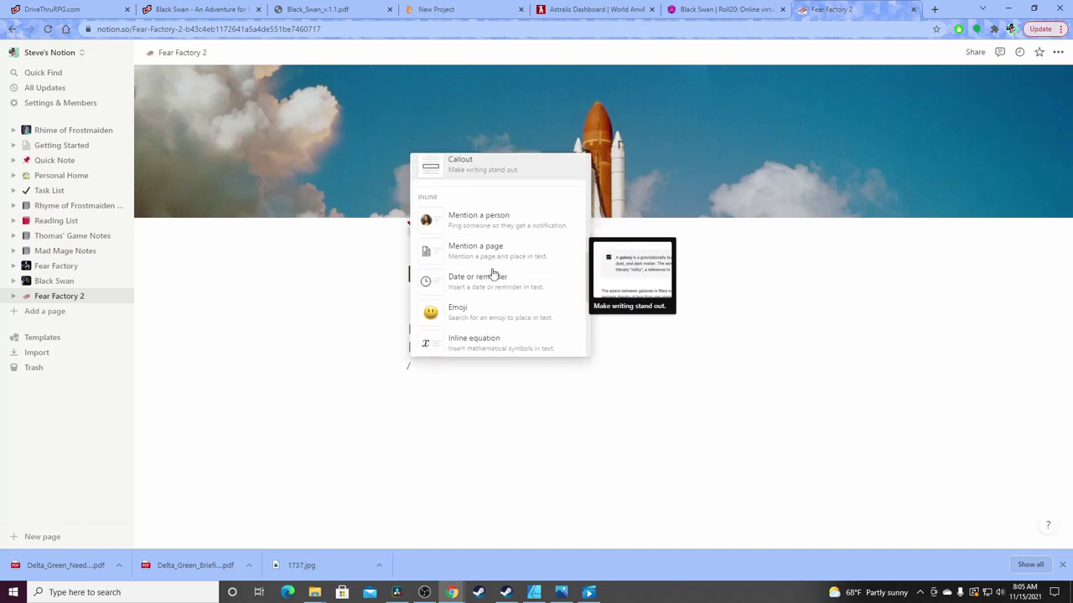
{"action": "scroll", "coordinate": [493, 274], "scroll_direction": "down", "scroll_amount": 4}
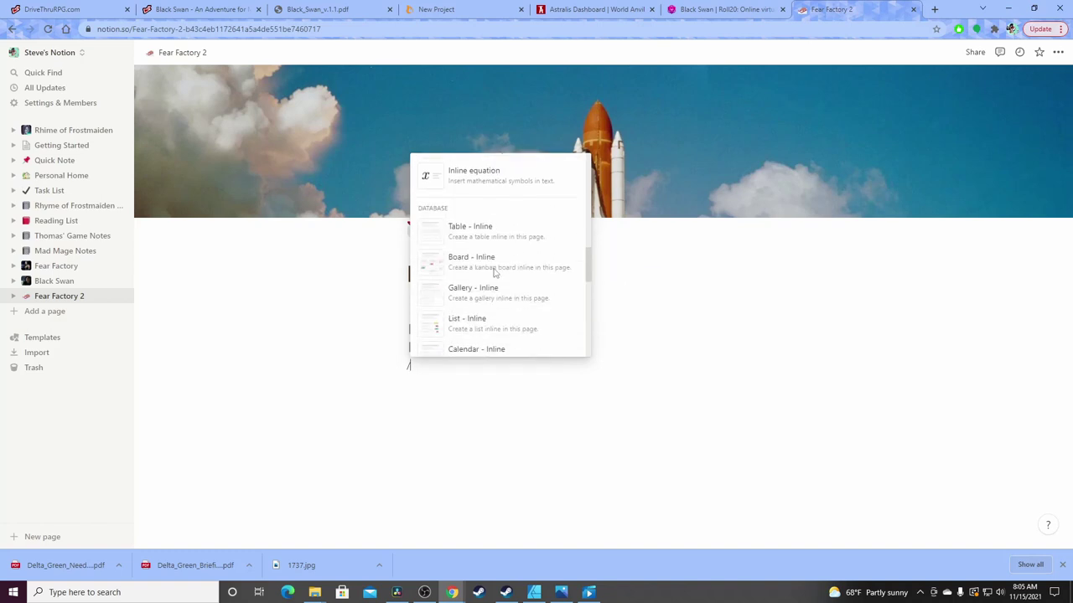
{"action": "scroll", "coordinate": [493, 273], "scroll_direction": "down", "scroll_amount": 5}
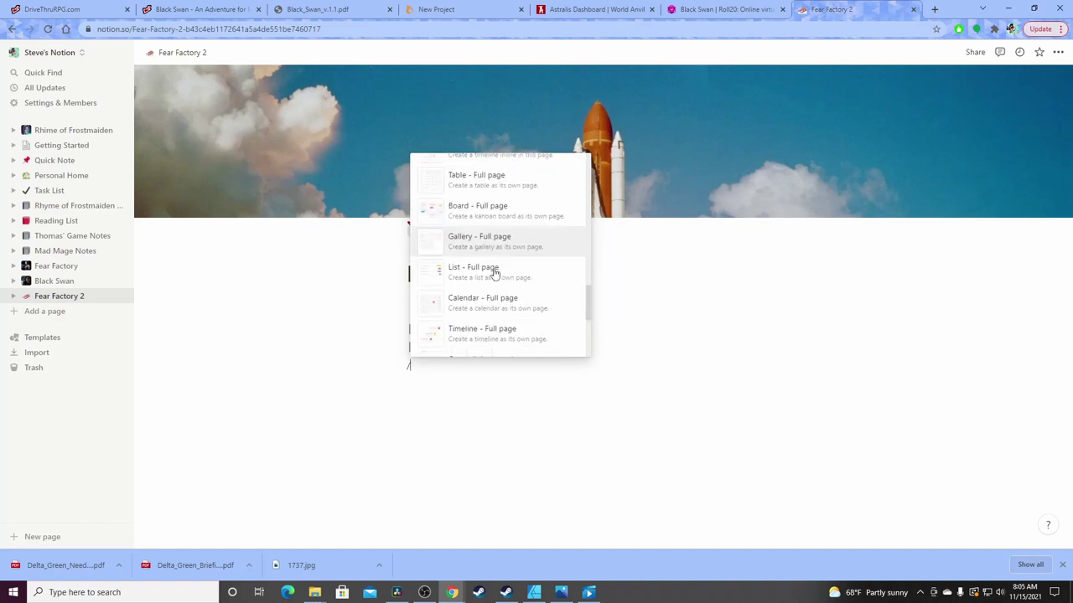
{"action": "scroll", "coordinate": [495, 273], "scroll_direction": "down", "scroll_amount": 3}
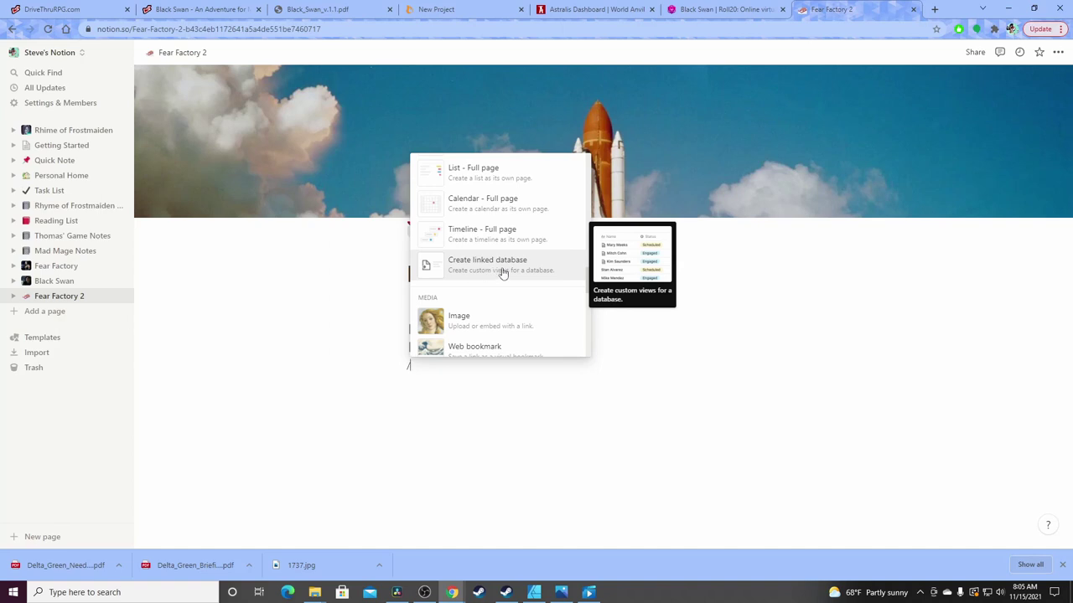
{"action": "left_click", "coordinate": [503, 274]}
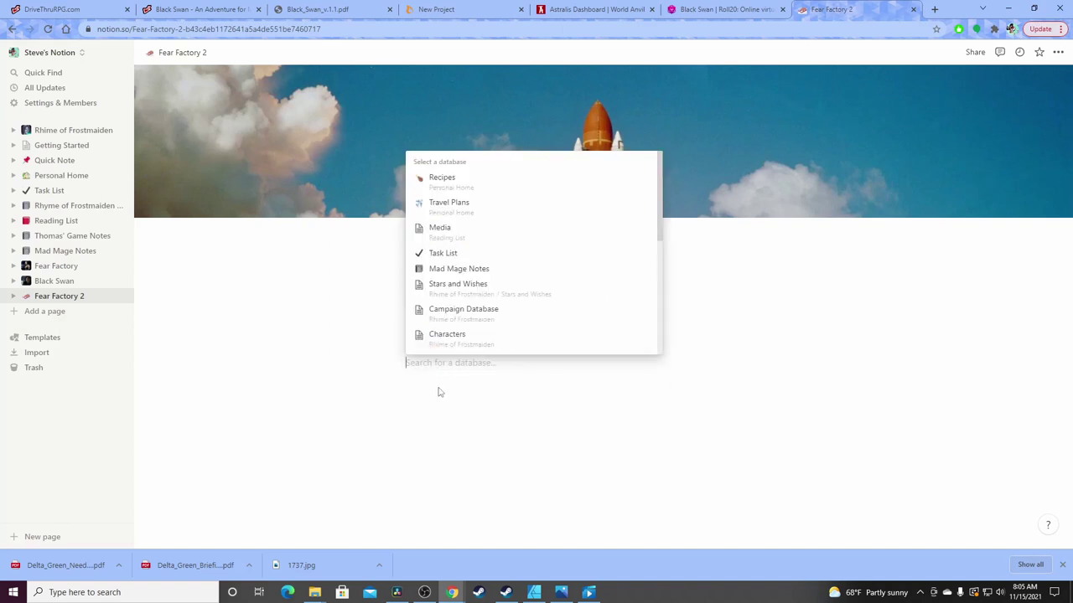
{"action": "scroll", "coordinate": [492, 305], "scroll_direction": "down", "scroll_amount": 1}
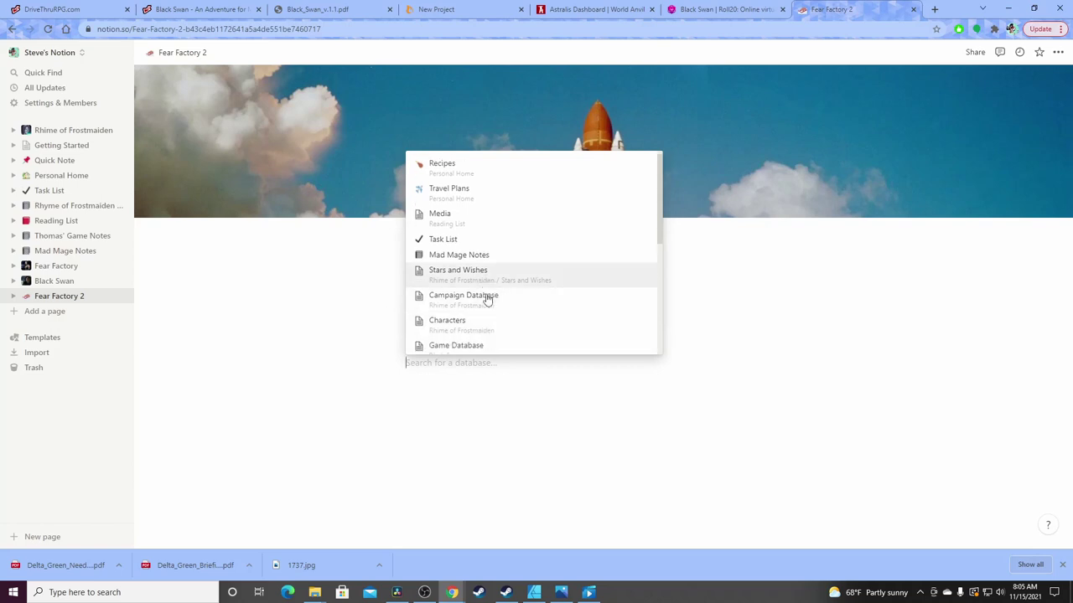
{"action": "scroll", "coordinate": [487, 300], "scroll_direction": "down", "scroll_amount": 5}
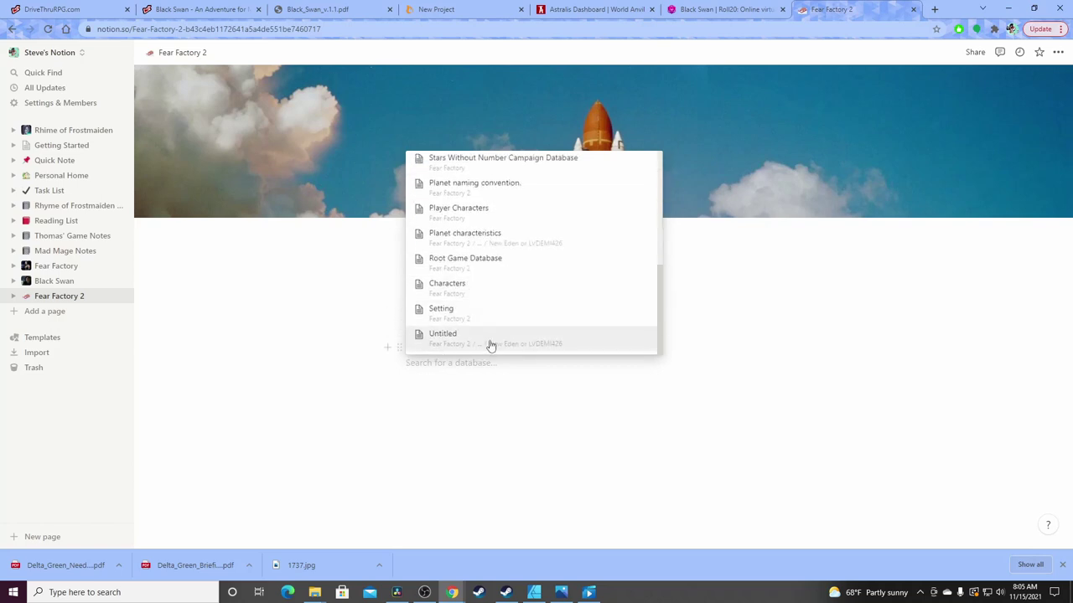
{"action": "left_click", "coordinate": [490, 267]}
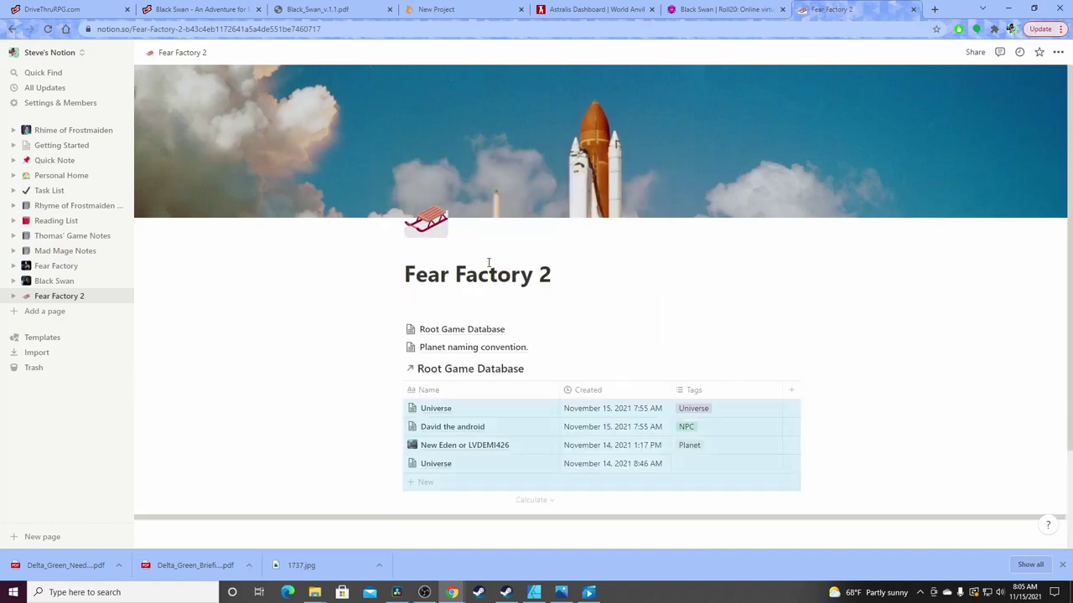
Add a Gallery view to the linked Root Game Database on the Fear Factory 2 page
{"action": "scroll", "coordinate": [546, 411], "scroll_direction": "down", "scroll_amount": 2}
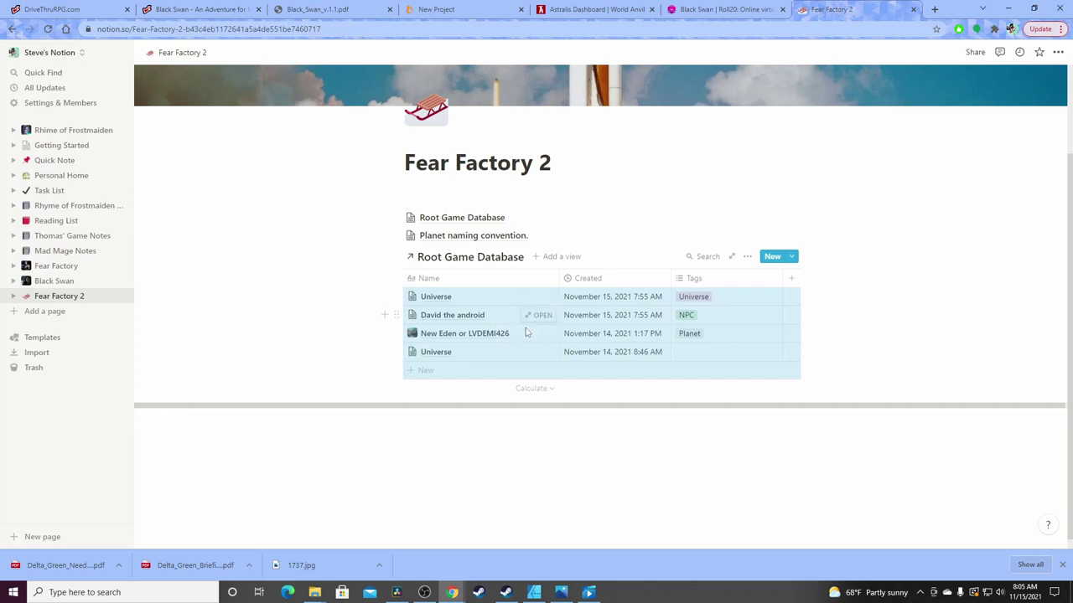
{"action": "left_click", "coordinate": [746, 258]}
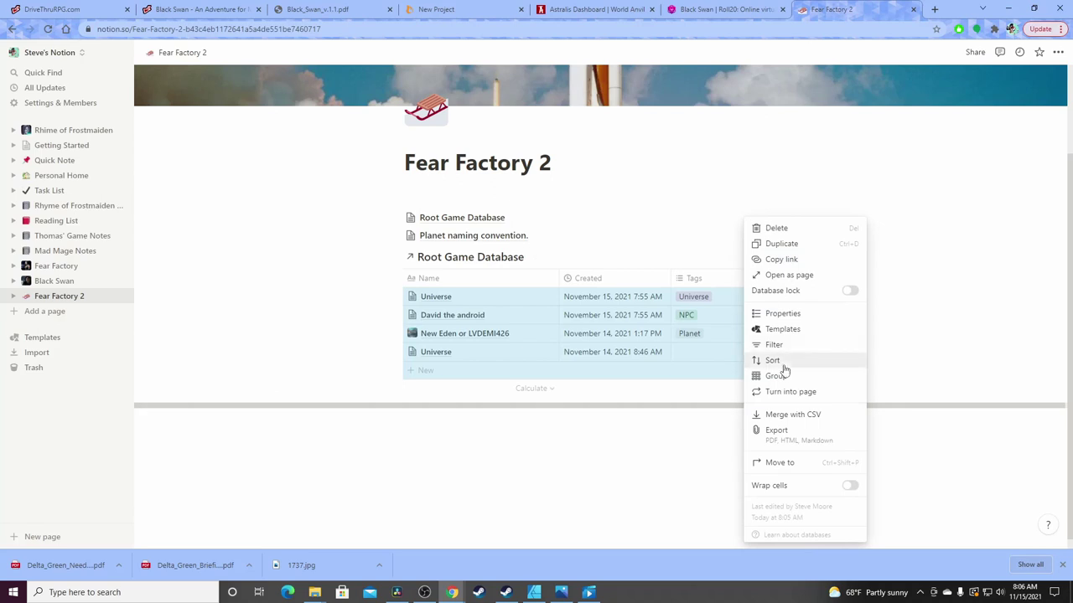
{"action": "left_click", "coordinate": [568, 259]}
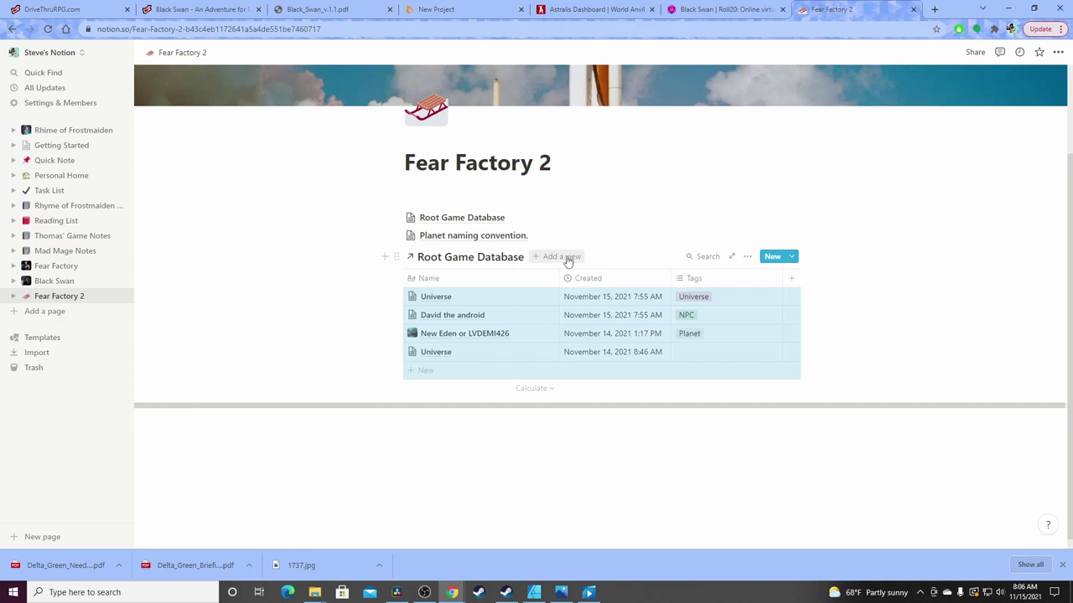
{"action": "left_click", "coordinate": [567, 258]}
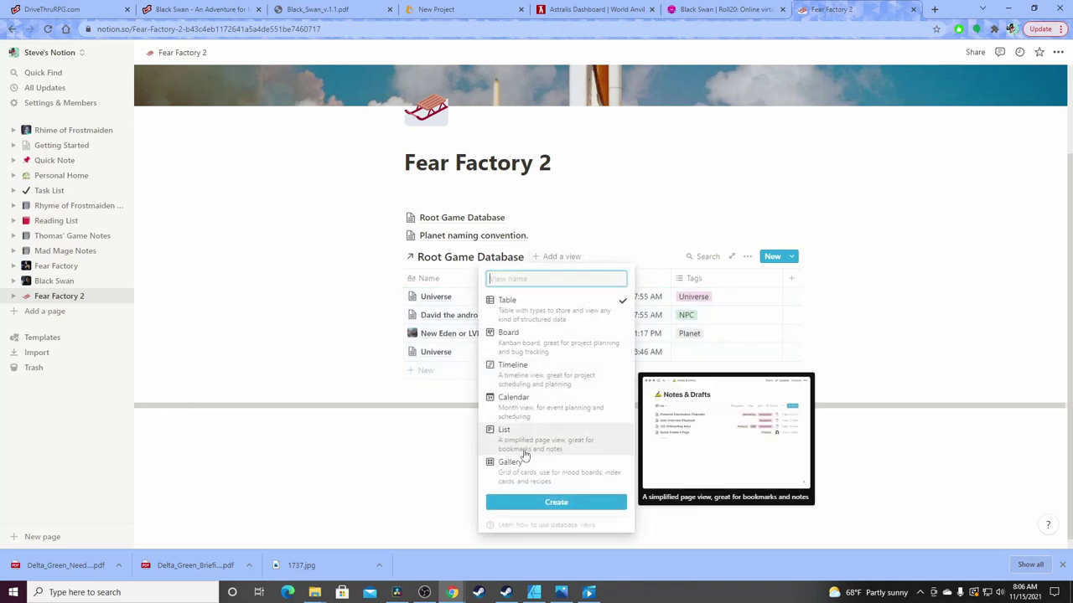
{"action": "left_click", "coordinate": [517, 467]}
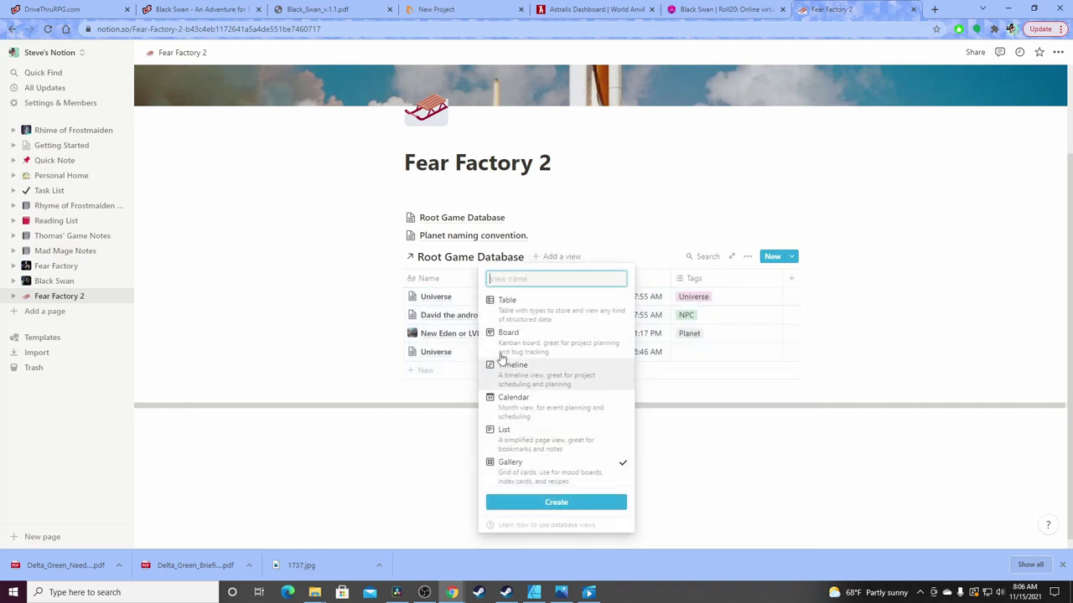
{"action": "left_click", "coordinate": [555, 502]}
{"action": "scroll", "coordinate": [568, 377], "scroll_direction": "down", "scroll_amount": 1}
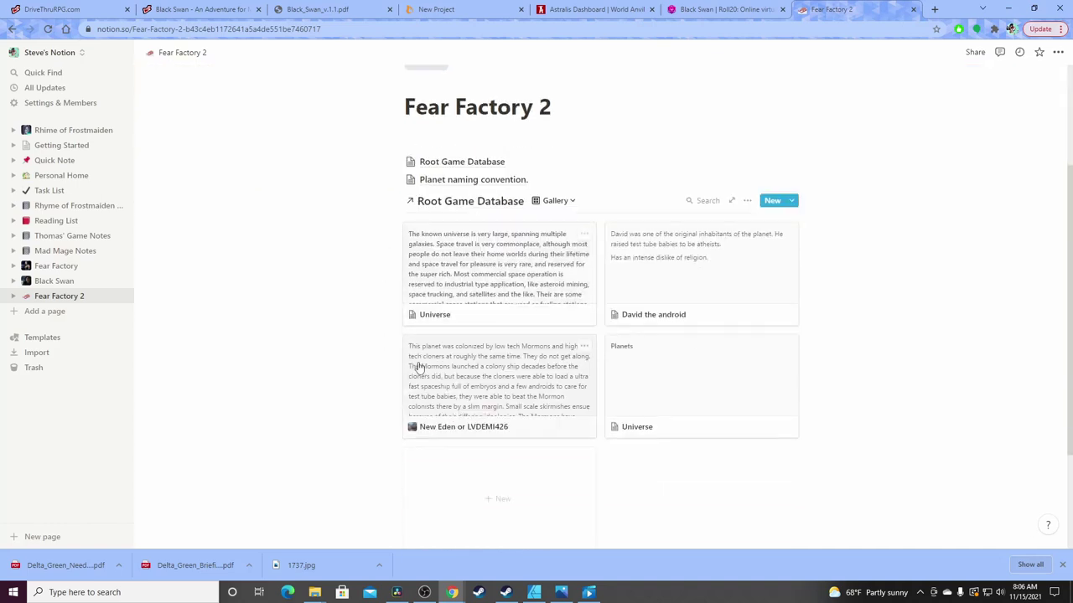
Sort the linked database's Gallery view by Tags in ascending order
{"action": "left_click", "coordinate": [746, 202]}
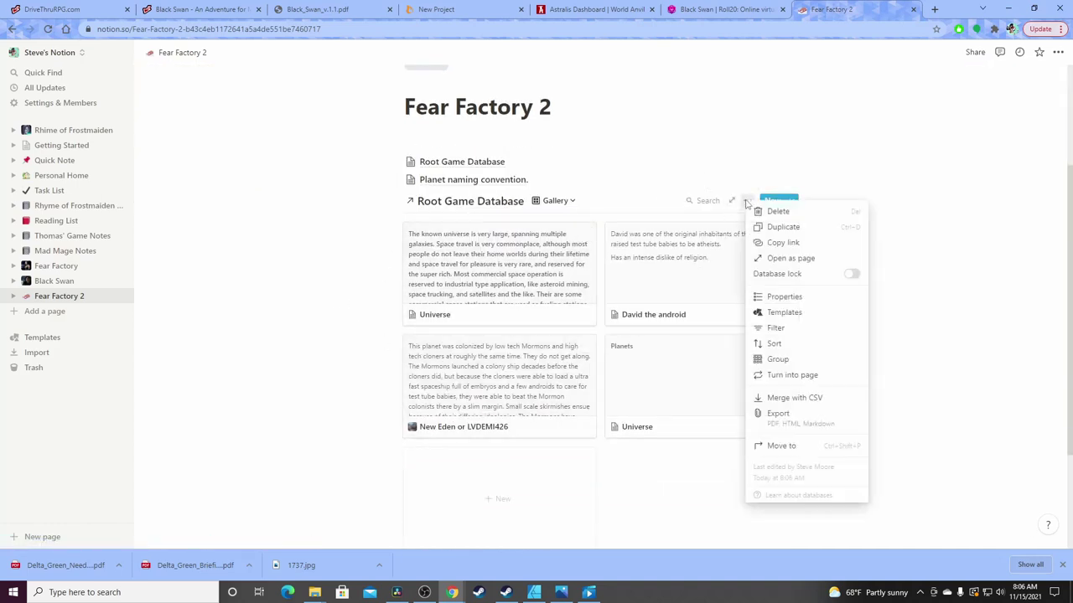
{"action": "left_click", "coordinate": [773, 343]}
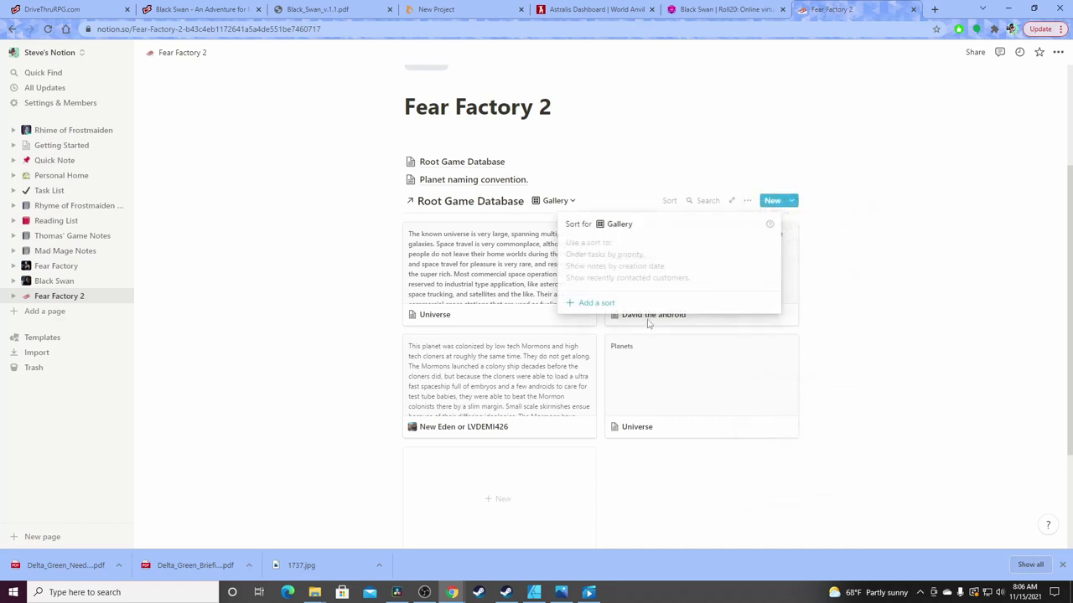
{"action": "left_click", "coordinate": [574, 304]}
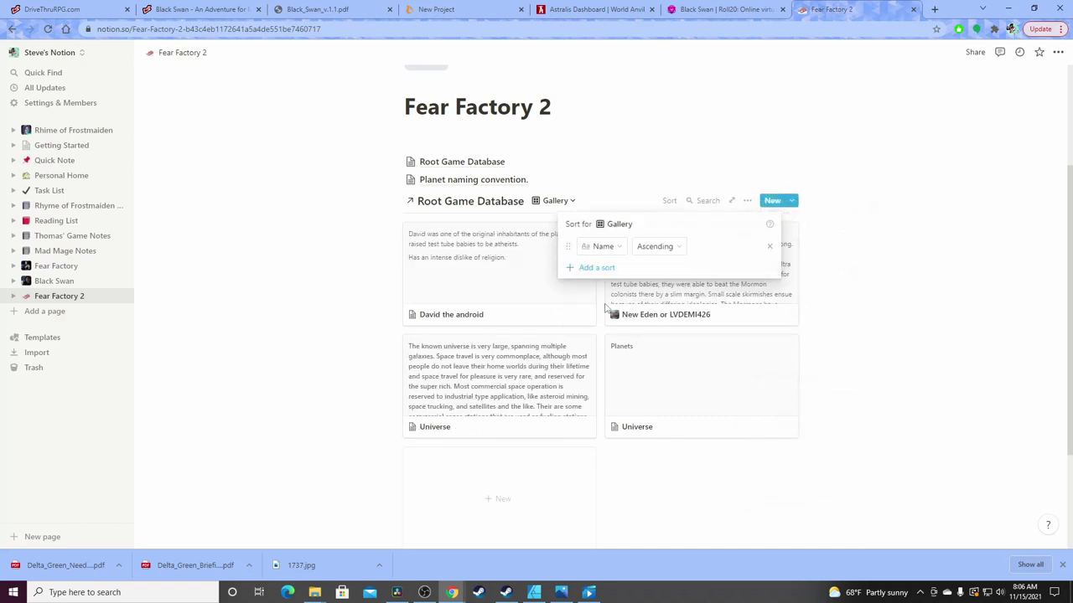
{"action": "left_click", "coordinate": [607, 246]}
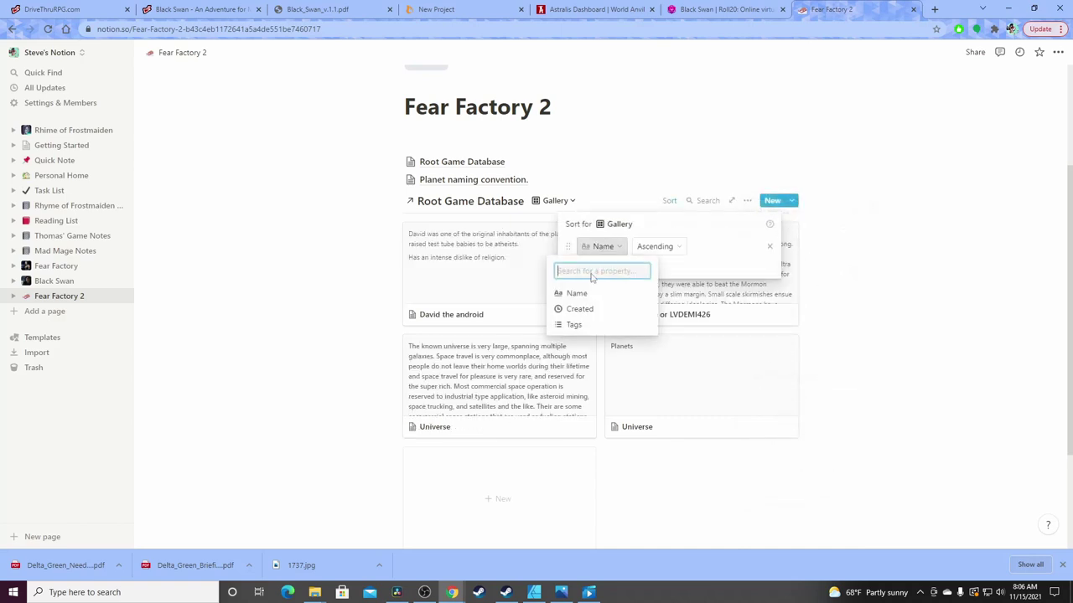
{"action": "left_click", "coordinate": [577, 326]}
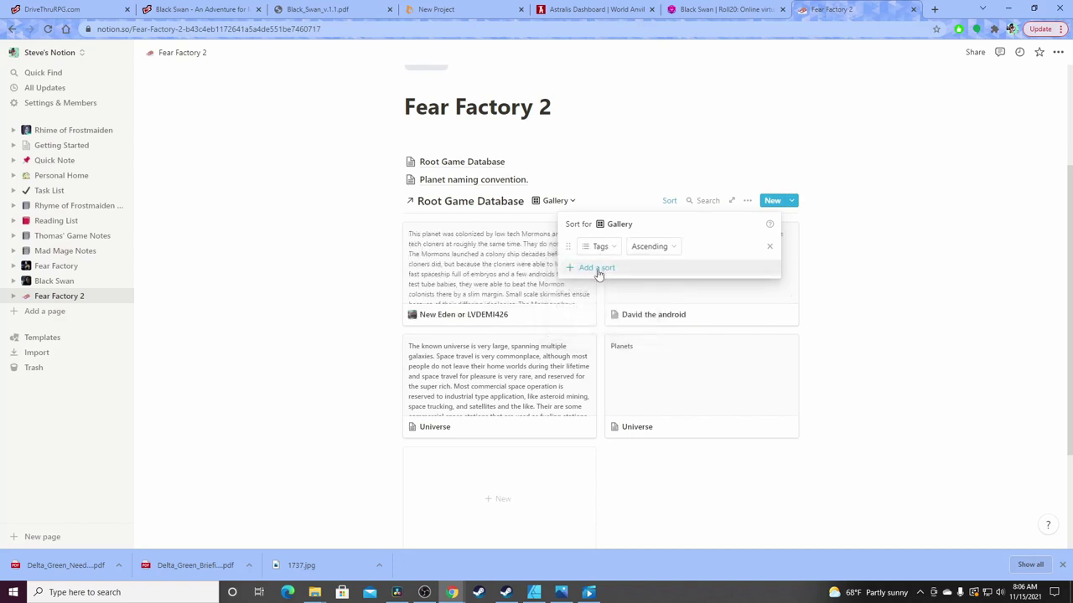
{"action": "key", "text": "F5"}
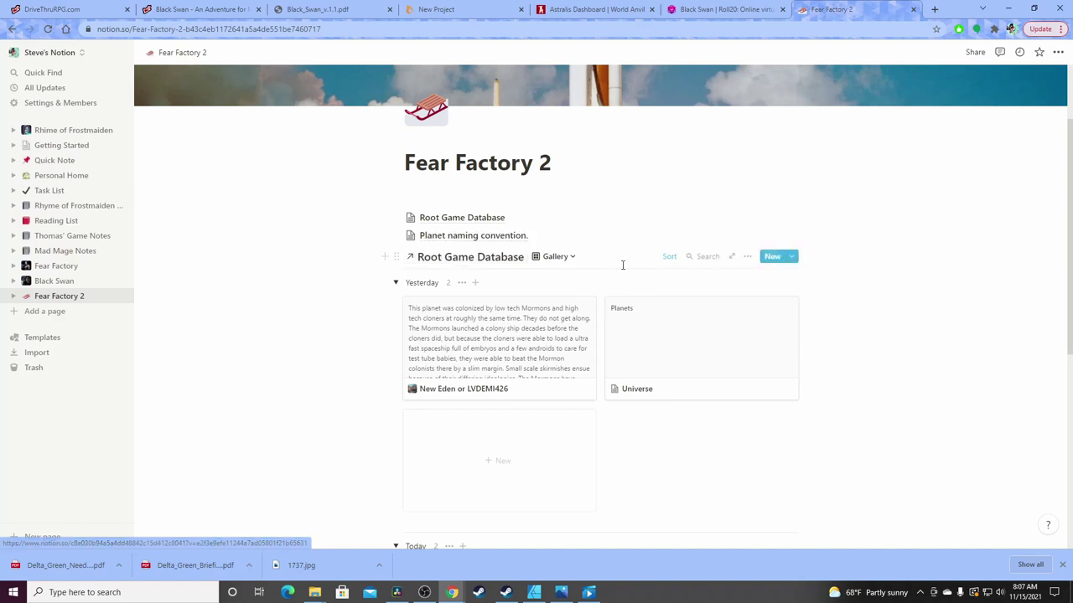
Turn the linked Root Game Database into a page and open it from Fear Factory 2
{"action": "left_click", "coordinate": [746, 257]}
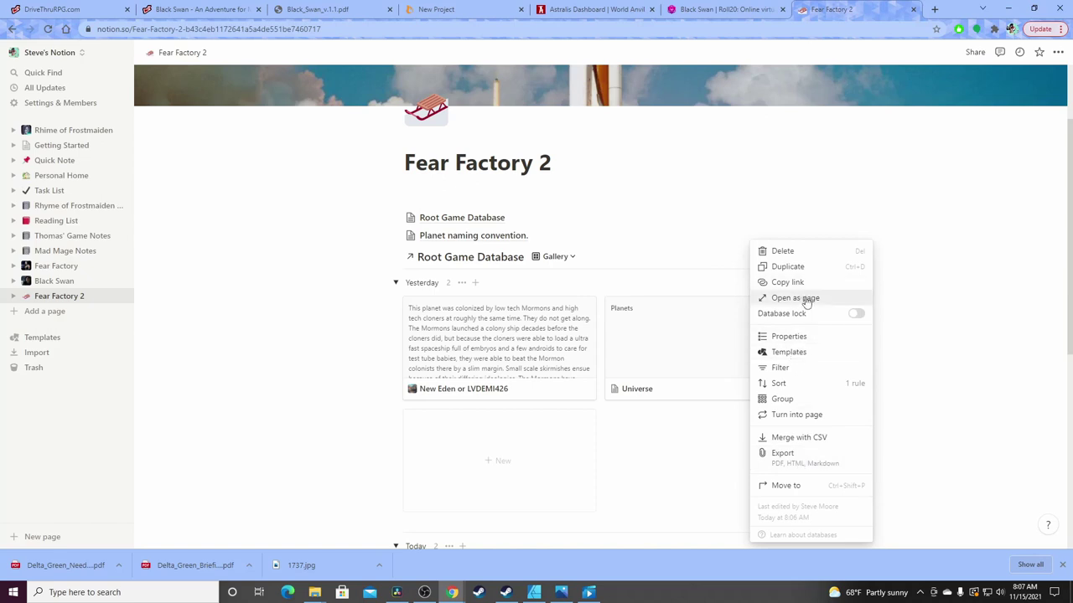
{"action": "left_click", "coordinate": [796, 415]}
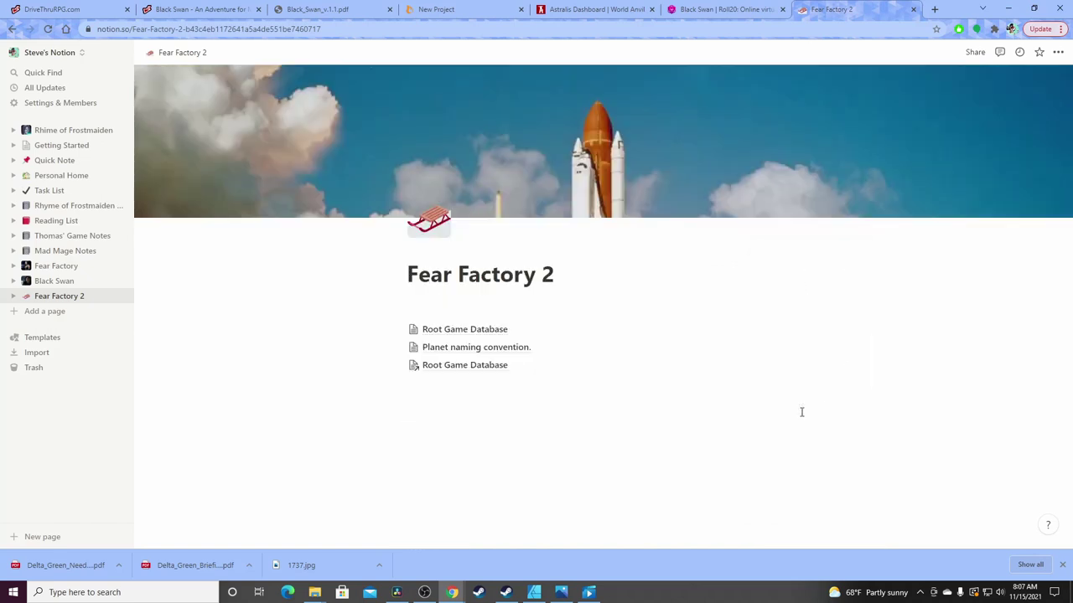
{"action": "left_click", "coordinate": [467, 370]}
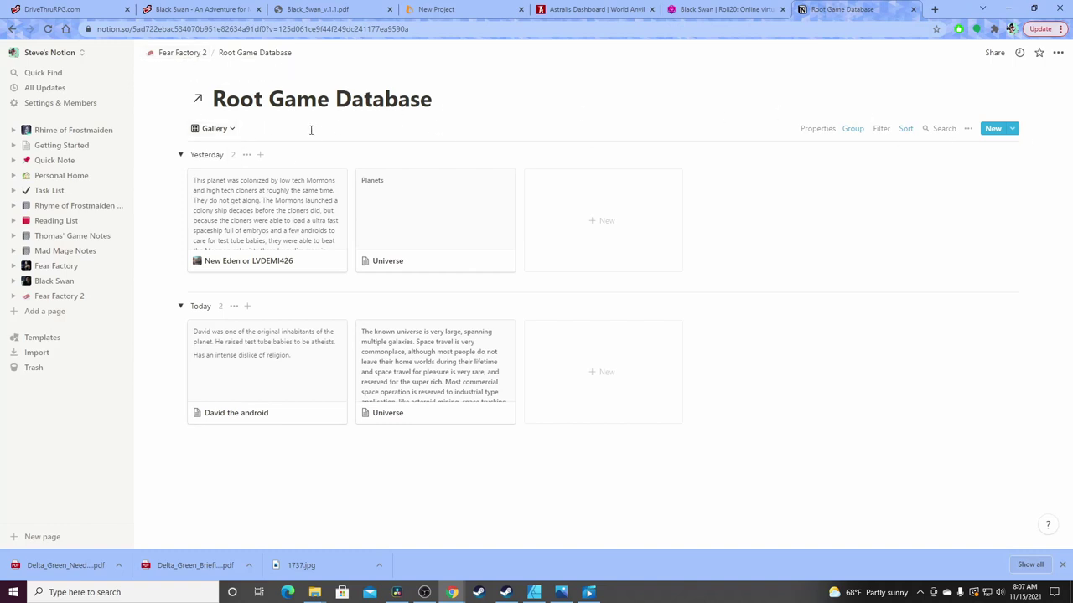
Reopen the linked Root Game Database from the Fear Factory 2 page and rename it Planets
{"action": "left_click", "coordinate": [180, 53]}
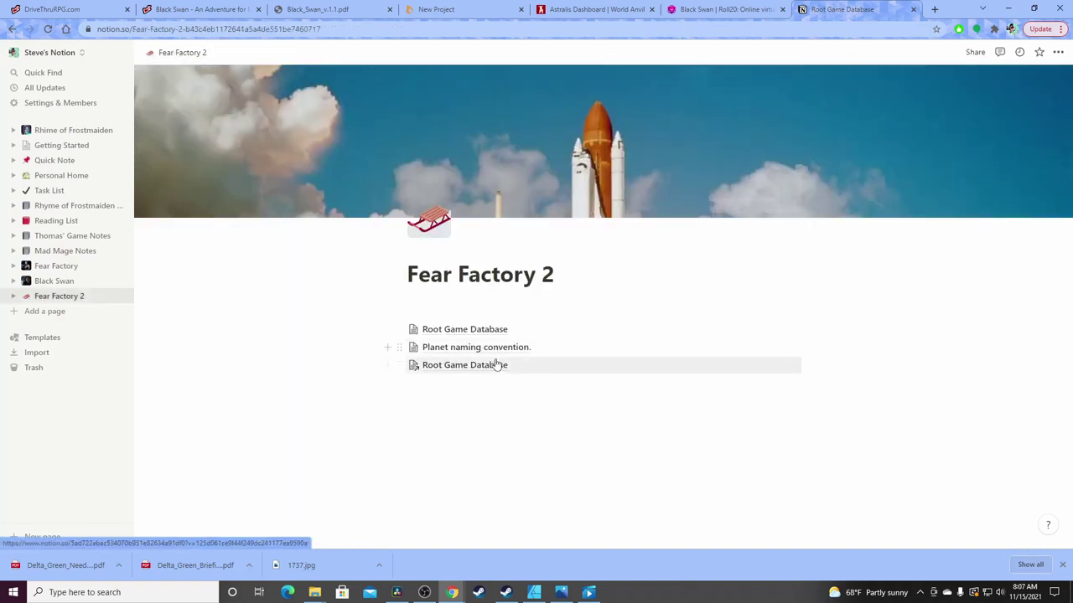
{"action": "left_click", "coordinate": [493, 370]}
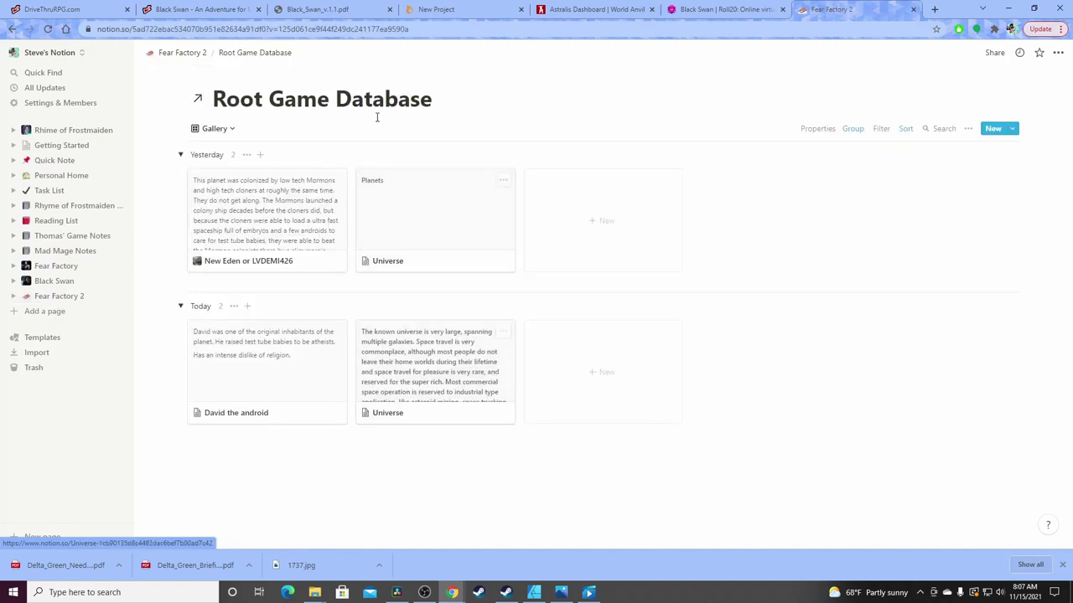
{"action": "left_click", "coordinate": [433, 108]}
{"action": "key", "text": "BackSpace"}
{"action": "key", "text": "BackSpace"}
{"action": "key", "text": "BackSpace"}
{"action": "key", "text": "BackSpace"}
{"action": "key", "text": "BackSpace"}
{"action": "key", "text": "BackSpace"}
{"action": "key", "text": "BackSpace"}
{"action": "key", "text": "BackSpace"}
{"action": "key", "text": "BackSpace"}
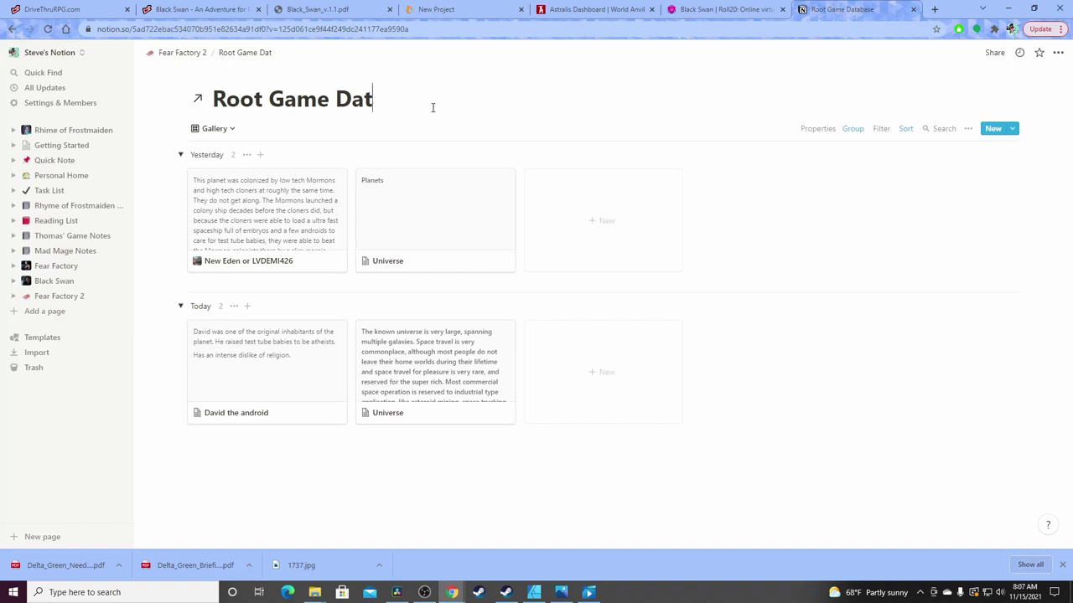
{"action": "key", "text": "BackSpace"}
{"action": "key", "text": "BackSpace"}
{"action": "key", "text": "BackSpace"}
{"action": "key", "text": "BackSpace"}
{"action": "key", "text": "BackSpace"}
{"action": "key", "text": "BackSpace"}
{"action": "key", "text": "BackSpace"}
{"action": "key", "text": "BackSpace"}
{"action": "key", "text": "BackSpace"}
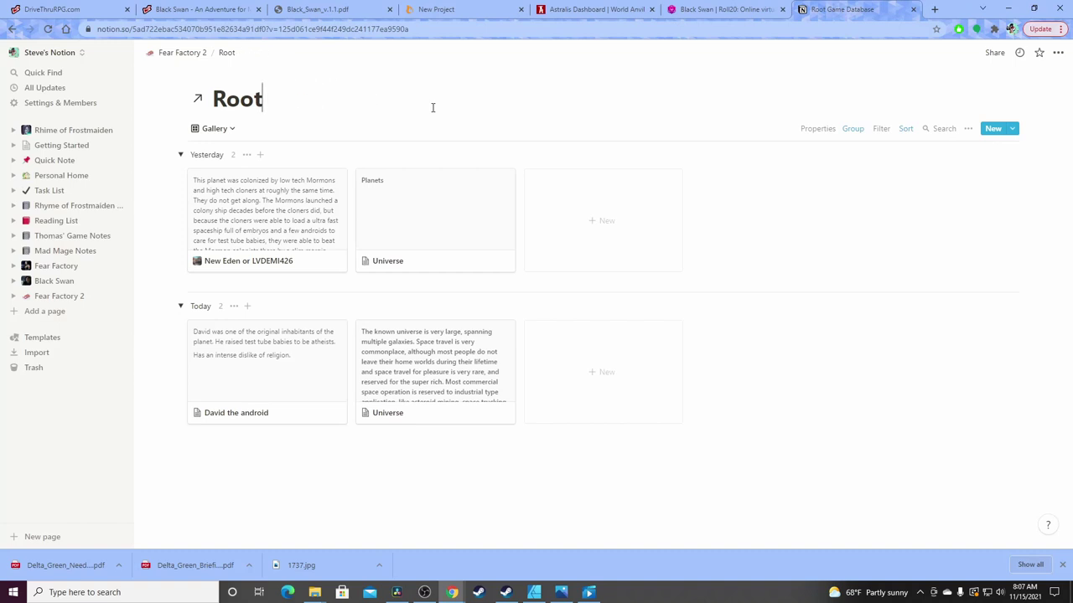
{"action": "type", "text": "Pla"}
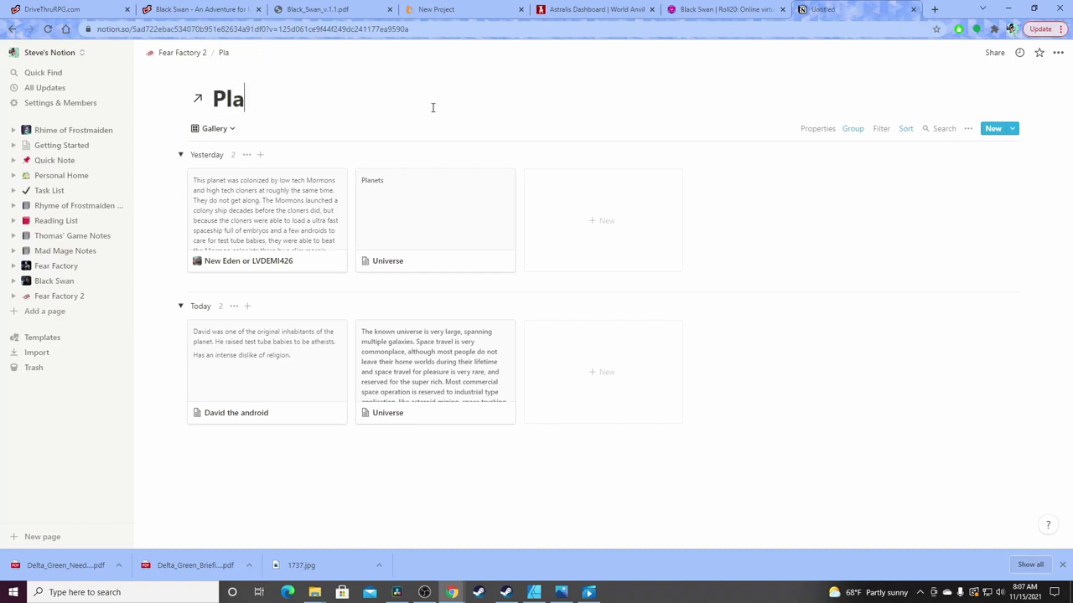
{"action": "type", "text": "nets"}
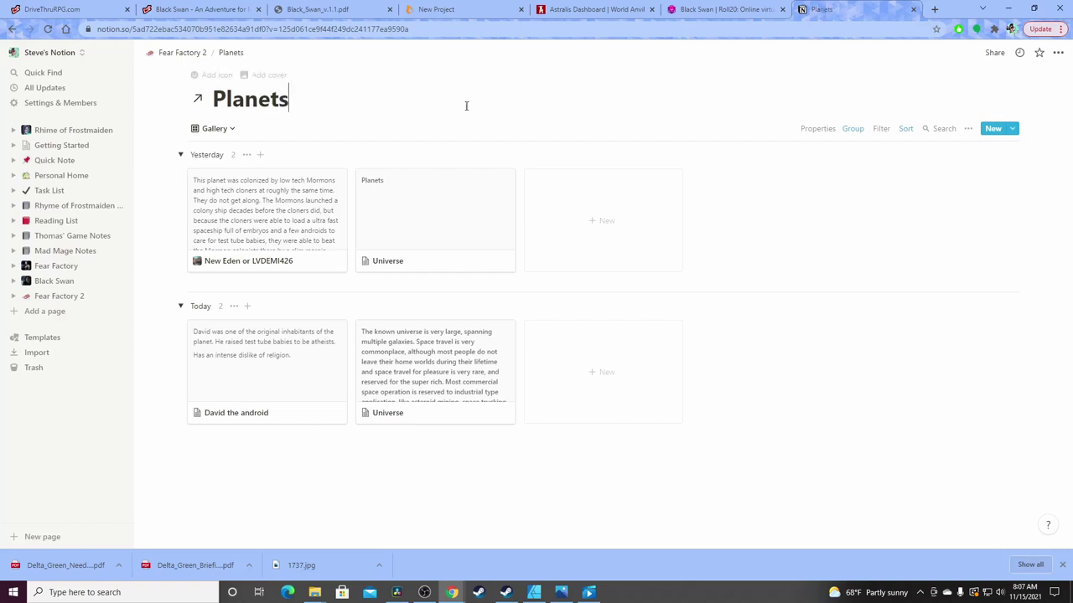
Add a filter to the Planets page's Gallery view and open the choice of property it filters on
{"action": "left_click", "coordinate": [882, 130]}
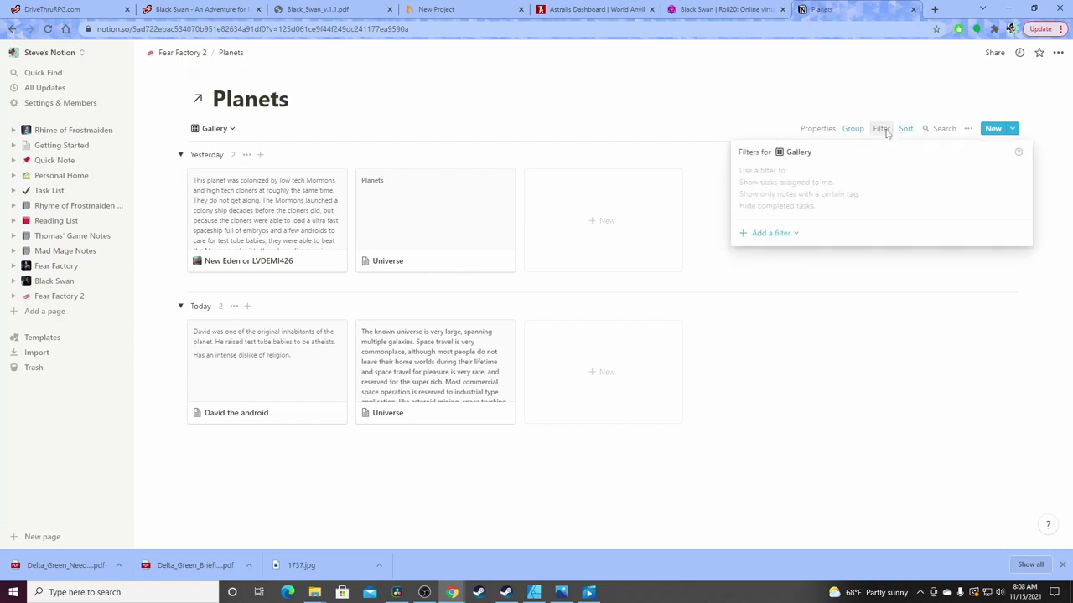
{"action": "left_click", "coordinate": [782, 234]}
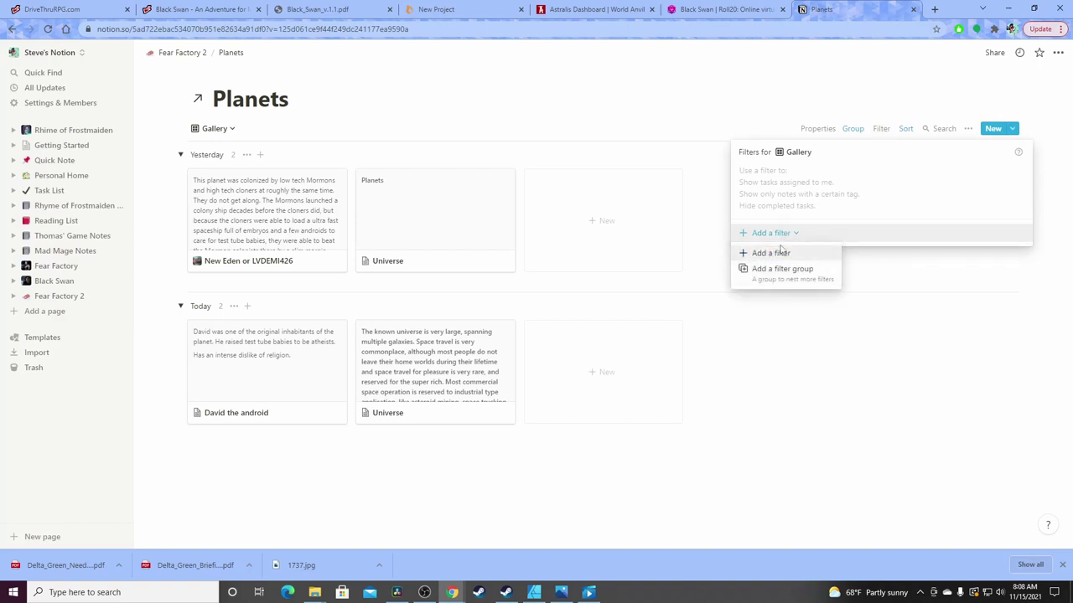
{"action": "left_click", "coordinate": [772, 253]}
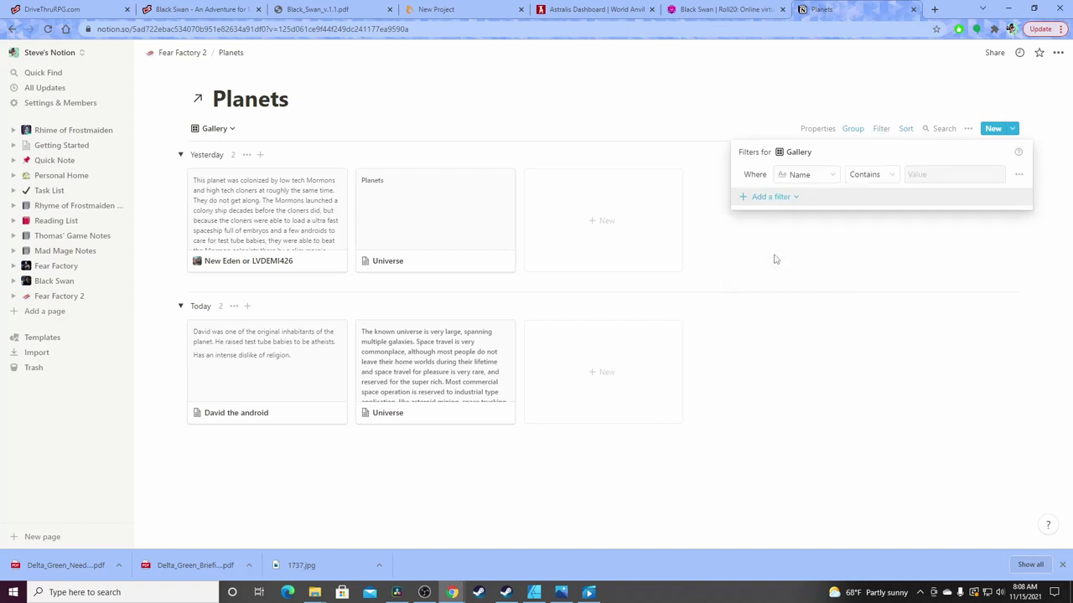
{"action": "left_click", "coordinate": [818, 176]}
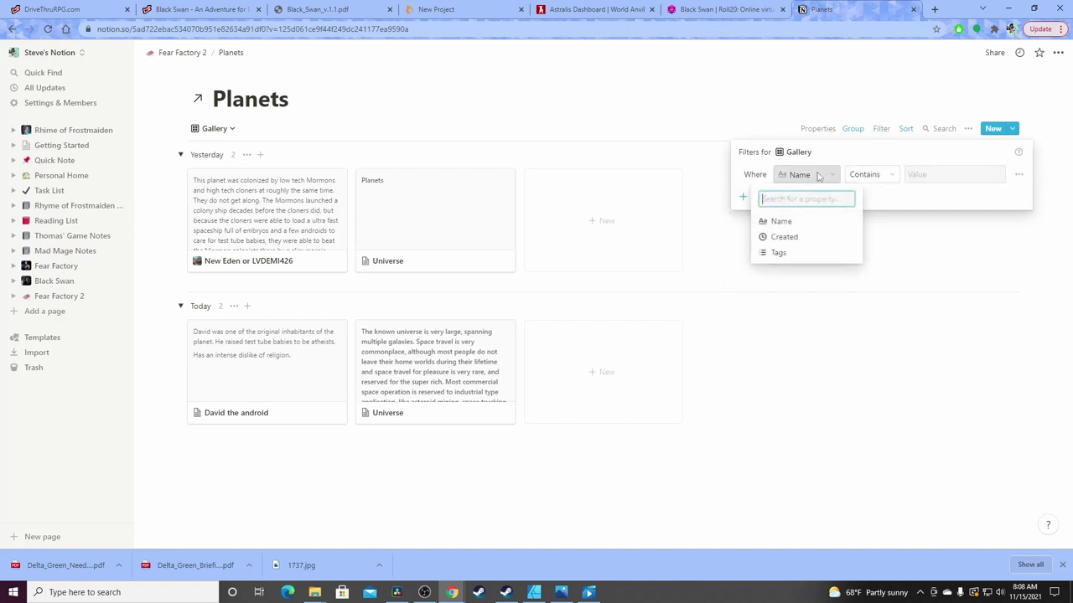
Filter the Planets gallery to entries whose Tags contain Planet and return to the Fear Factory 2 page
{"action": "left_click", "coordinate": [779, 252]}
{"action": "left_click", "coordinate": [950, 175]}
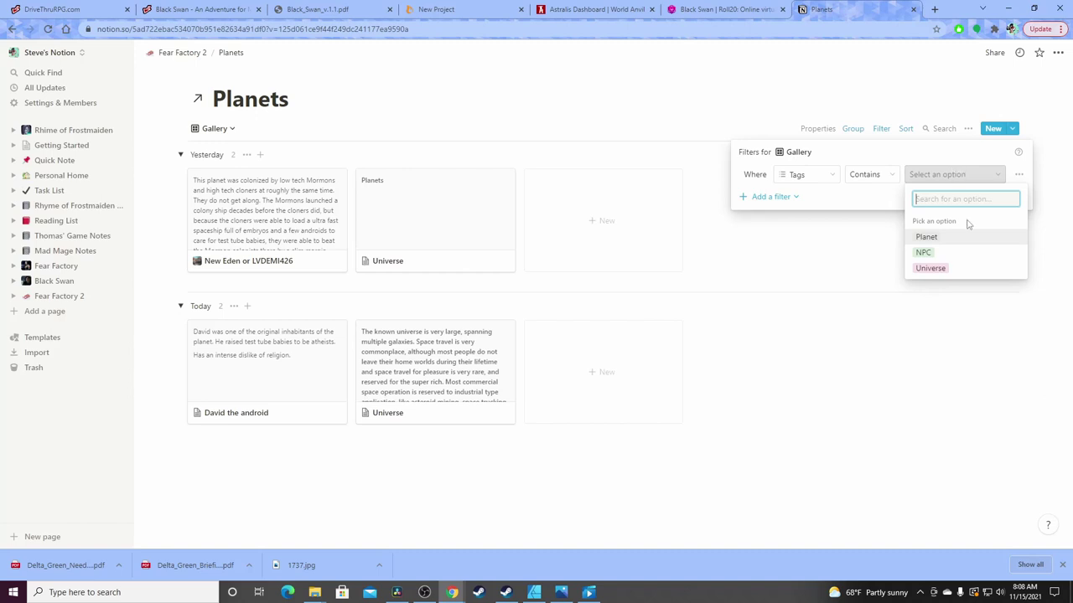
{"action": "left_click", "coordinate": [927, 238]}
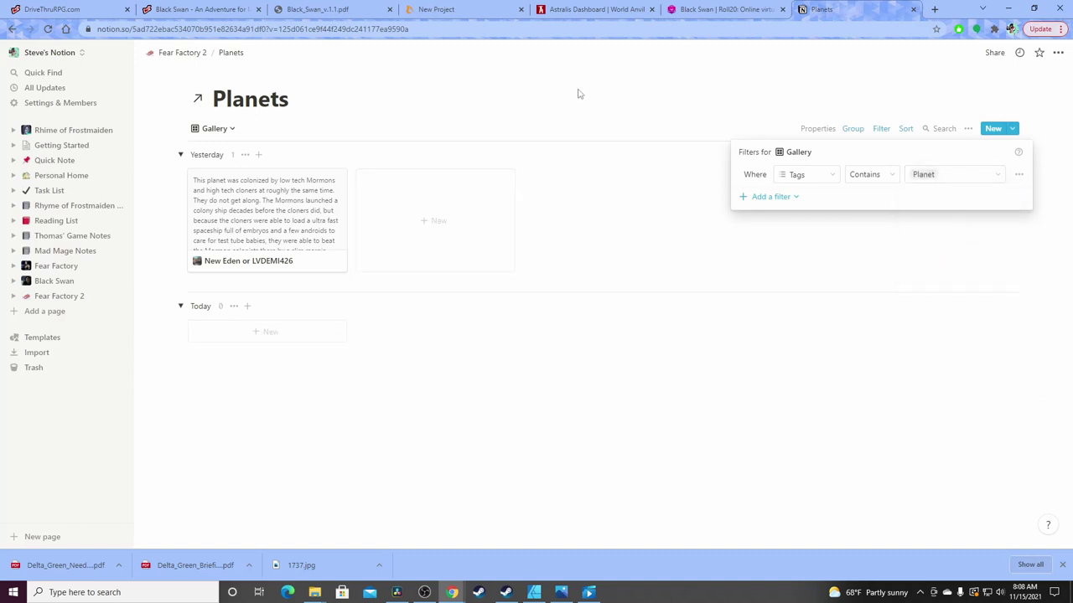
{"action": "left_click", "coordinate": [847, 79]}
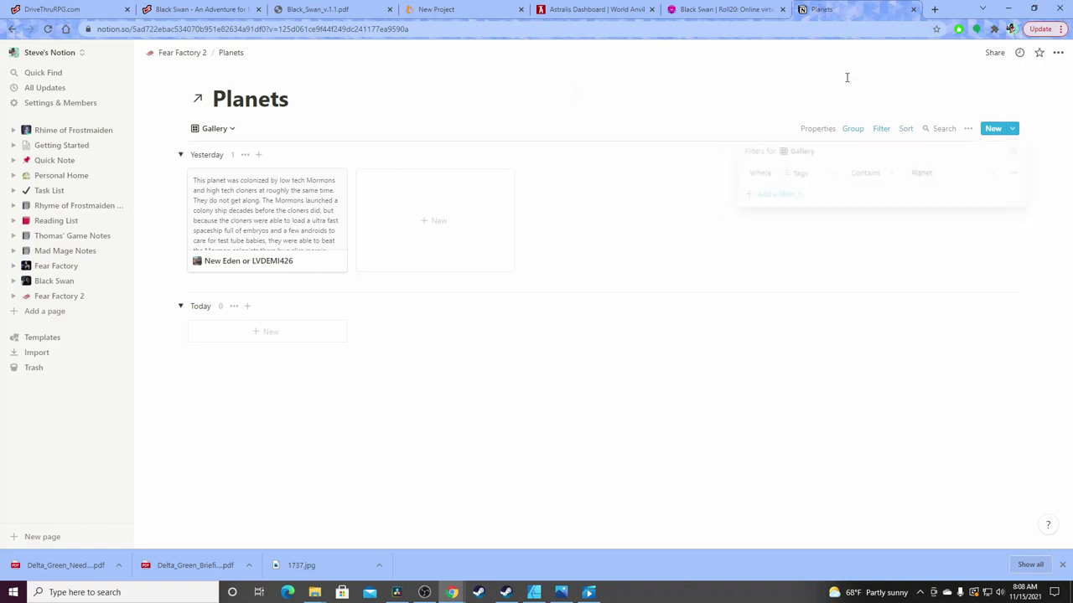
{"action": "left_click", "coordinate": [179, 52]}
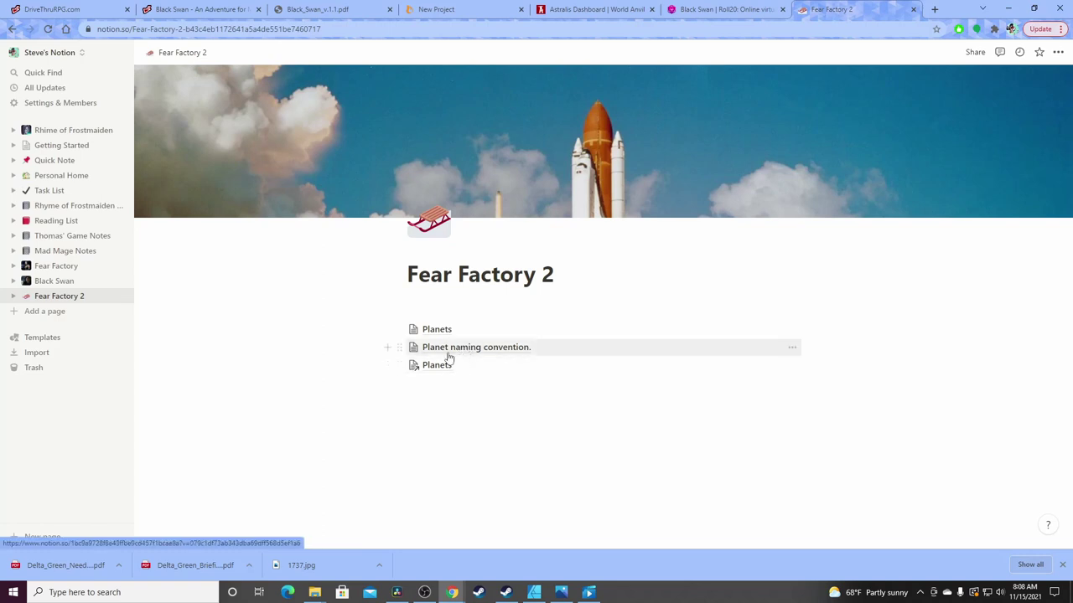
Try to move the Planet naming convention entry into the original Planets database above it
{"action": "mouse_move", "coordinate": [452, 356]}
{"action": "left_mouse_down"}
{"action": "mouse_move", "coordinate": [426, 347]}
{"action": "mouse_move", "coordinate": [421, 328]}
{"action": "mouse_move", "coordinate": [441, 333]}
{"action": "mouse_move", "coordinate": [421, 328]}
{"action": "mouse_move", "coordinate": [430, 352]}
{"action": "mouse_move", "coordinate": [437, 348]}
{"action": "left_mouse_up"}
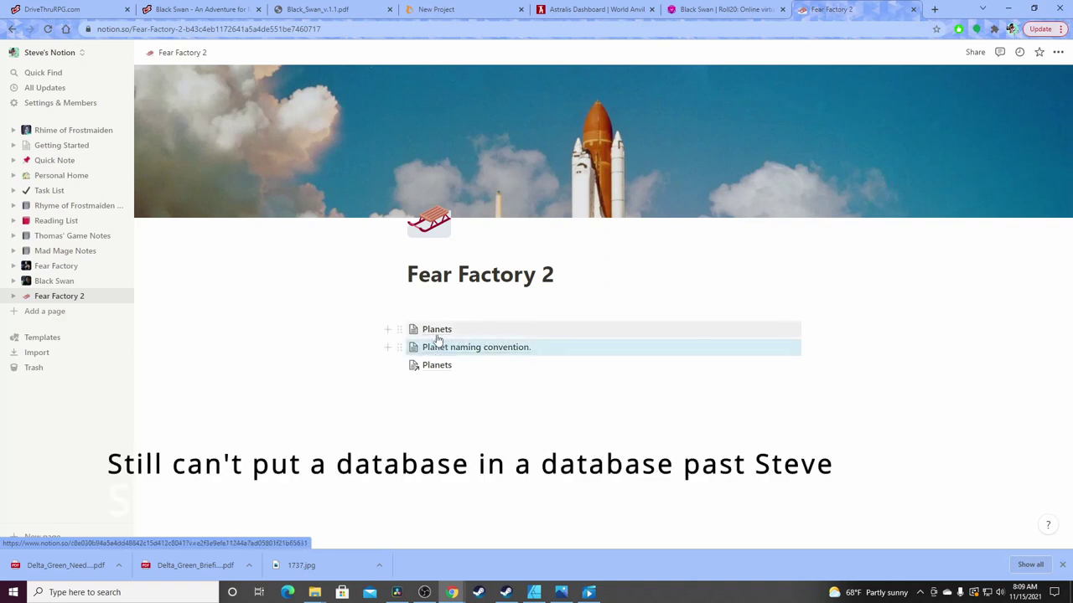
Rename the original Planets database as Root Game Database and return to the Fear Factory 2 page
{"action": "left_click", "coordinate": [437, 330]}
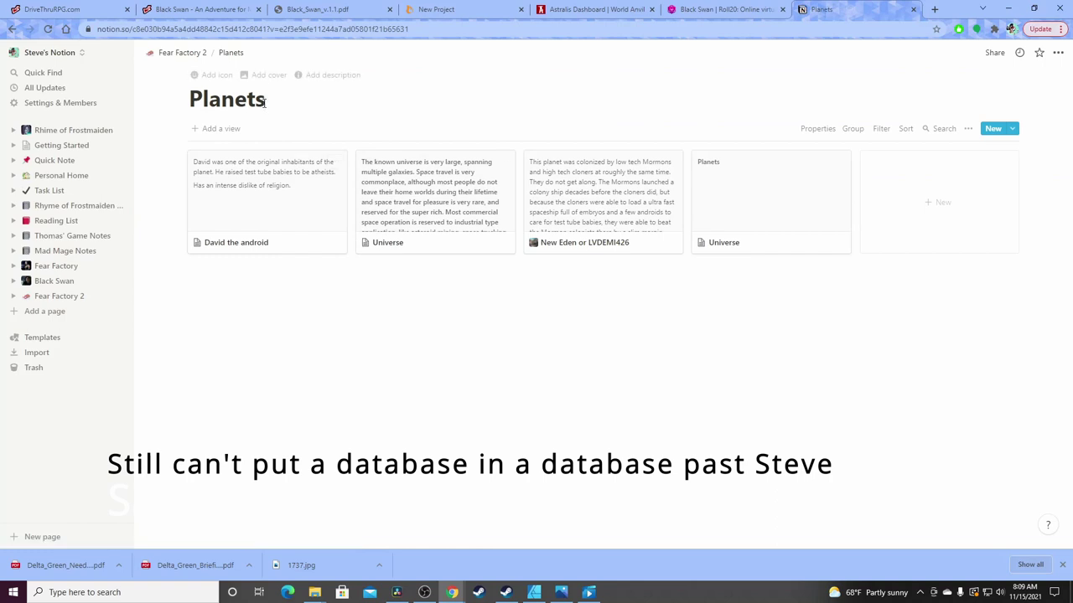
{"action": "key", "text": "BackSpace"}
{"action": "key", "text": "BackSpace"}
{"action": "key", "text": "BackSpace"}
{"action": "key", "text": "BackSpace"}
{"action": "key", "text": "BackSpace"}
{"action": "key", "text": "BackSpace"}
{"action": "key", "text": "BackSpace"}
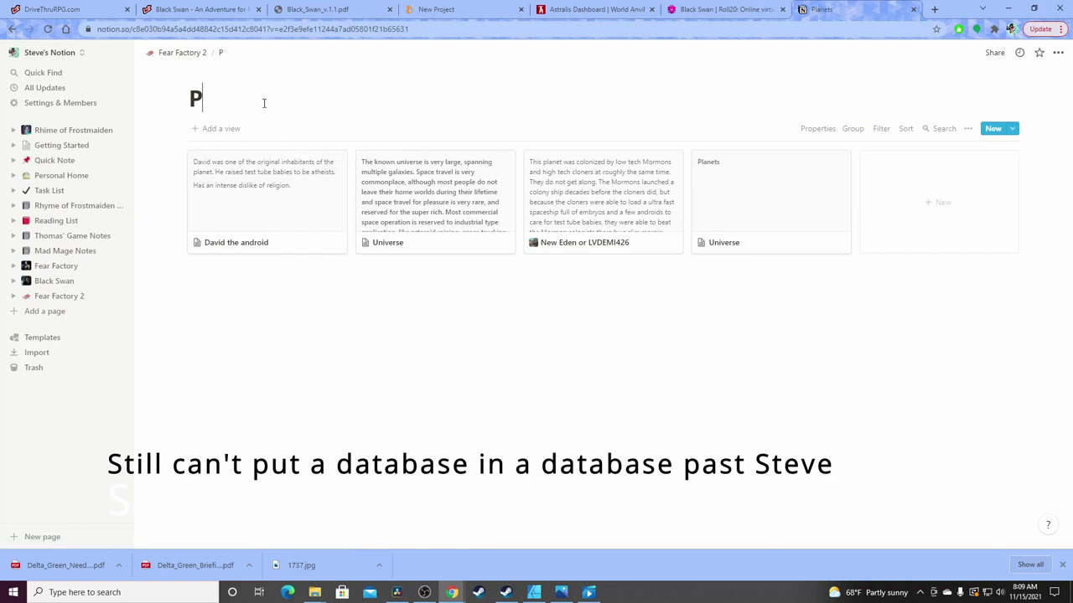
{"action": "type", "text": "Root"}
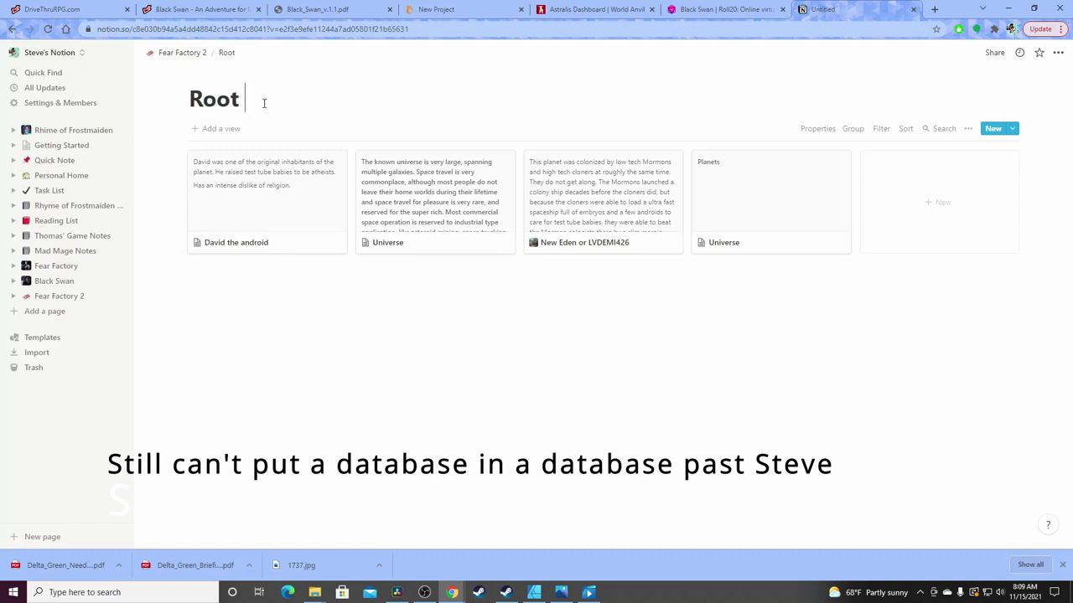
{"action": "type", "text": " Game A"}
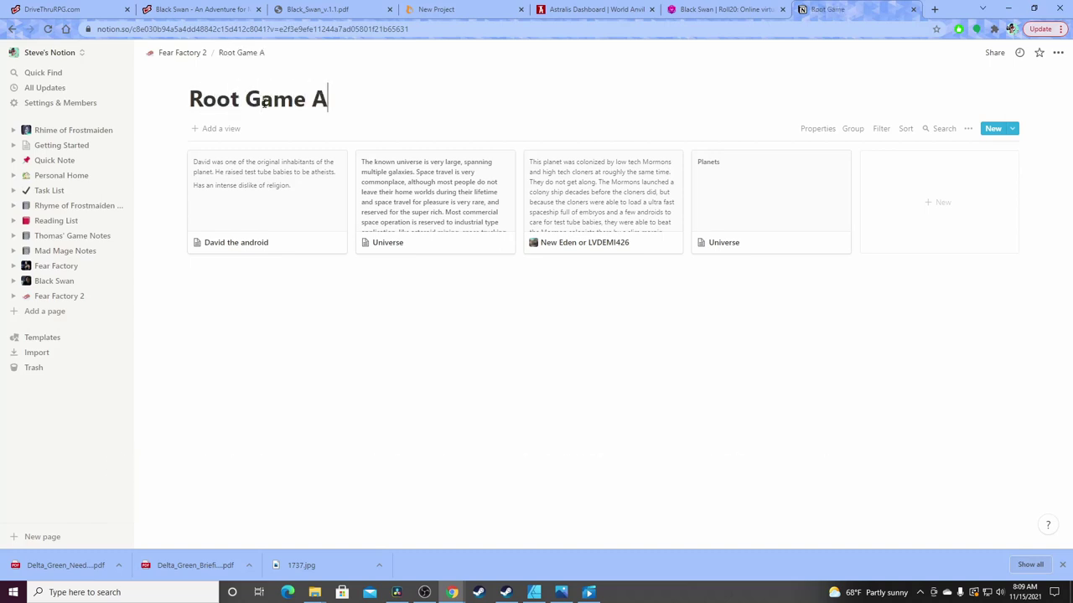
{"action": "type", "text": "ssr"}
{"action": "key", "text": "BackSpace"}
{"action": "key", "text": "BackSpace"}
{"action": "key", "text": "BackSpace"}
{"action": "key", "text": "BackSpace"}
{"action": "type", "text": "Data"}
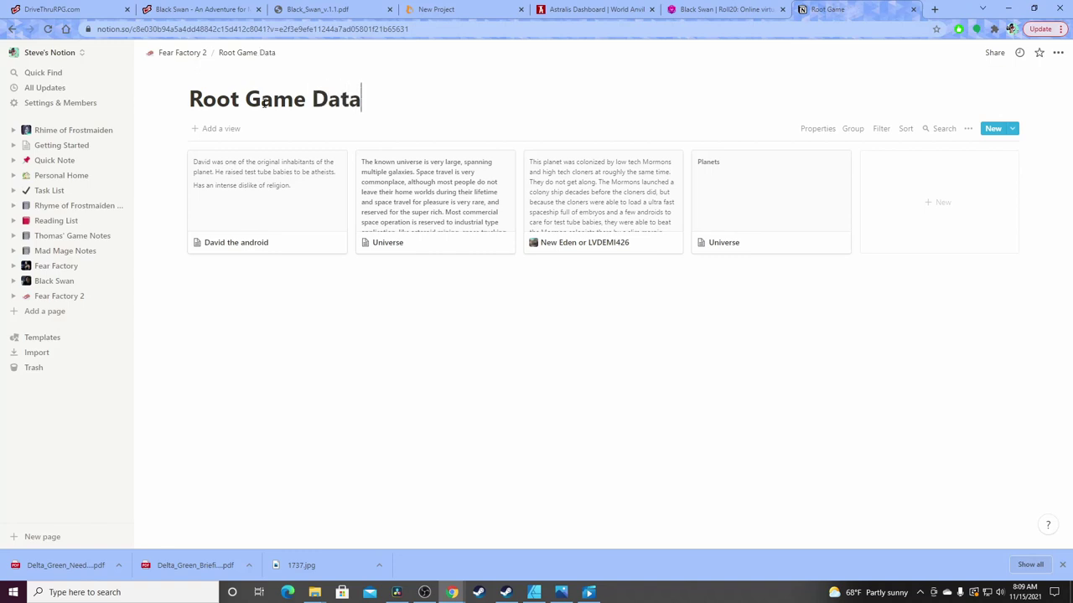
{"action": "type", "text": "base"}
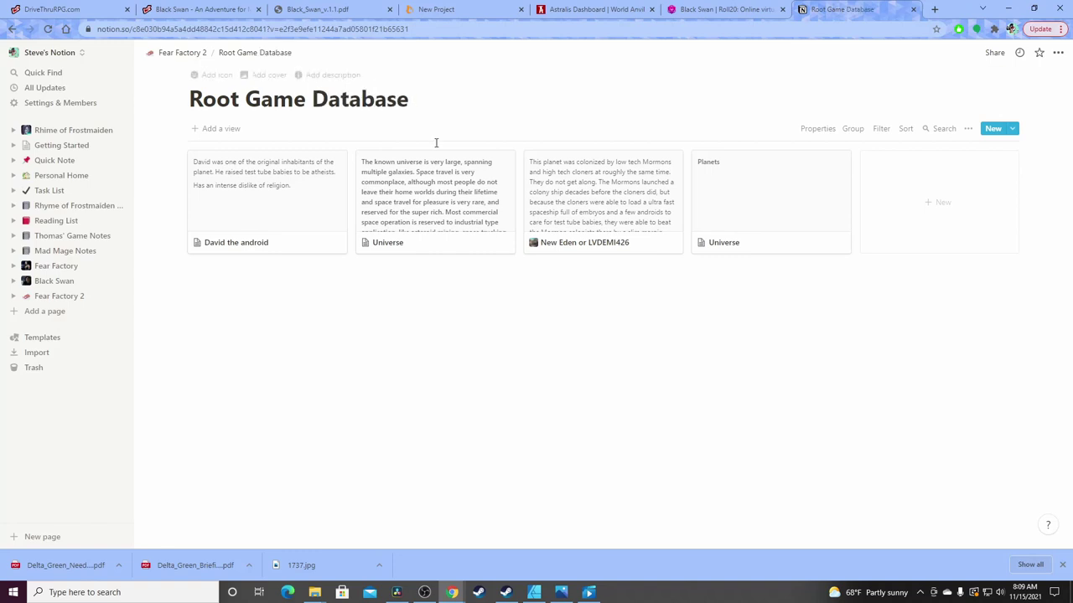
{"action": "left_click", "coordinate": [191, 53]}
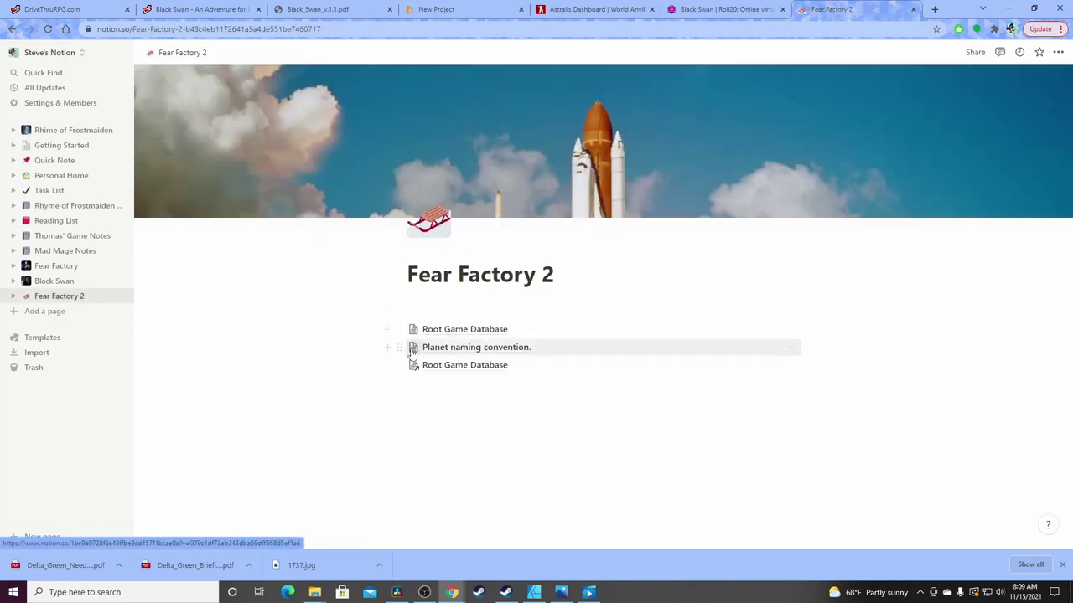
Try to move the Planet naming convention entry into Root Game Database and check its available actions
{"action": "left_click_drag", "start_coordinate": [414, 348], "coordinate": [417, 333]}
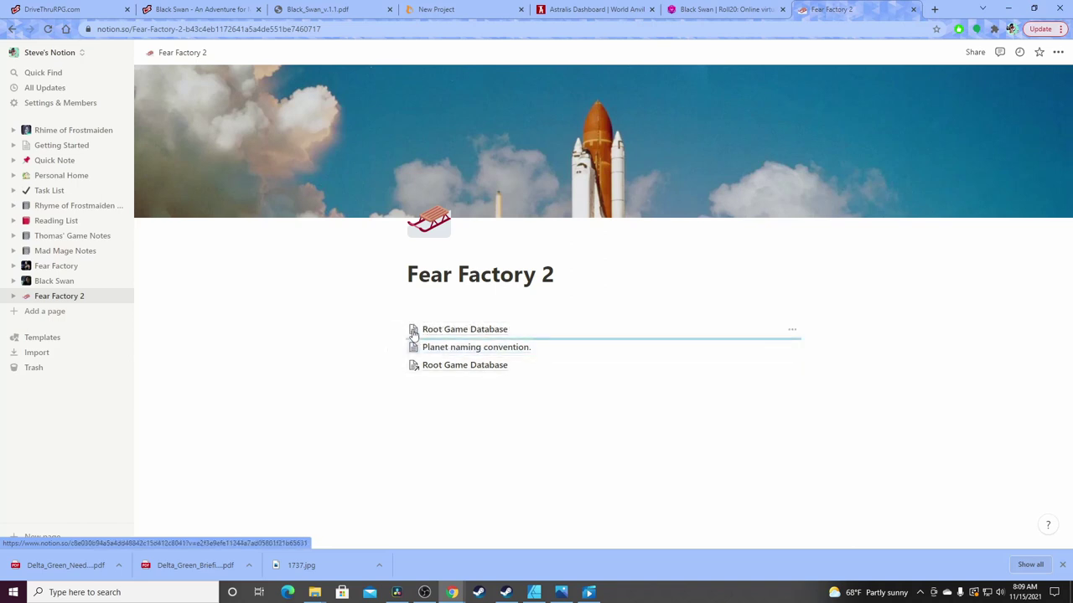
{"action": "right_click", "coordinate": [442, 350]}
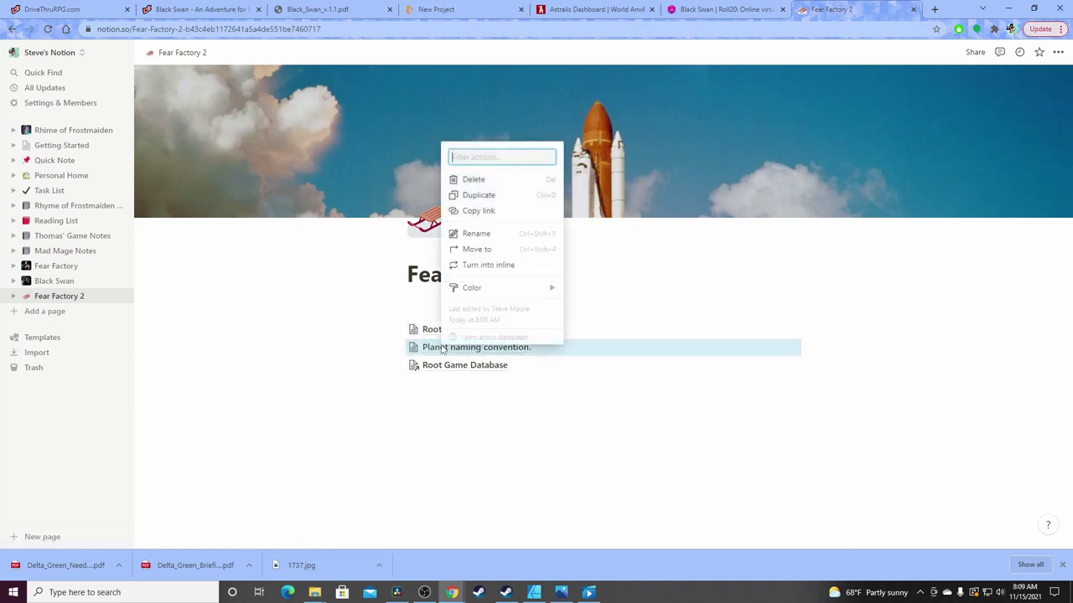
{"action": "left_click", "coordinate": [348, 355]}
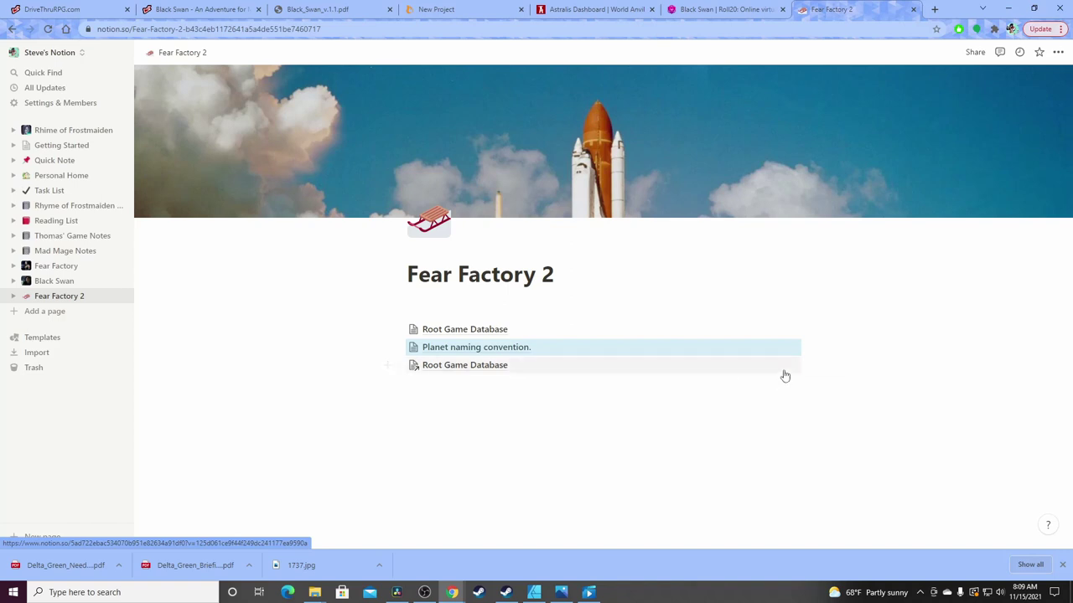
Add an empty sub-page titled Planets below the linked Root Game Database on the Fear Factory 2 page
{"action": "left_click", "coordinate": [450, 440]}
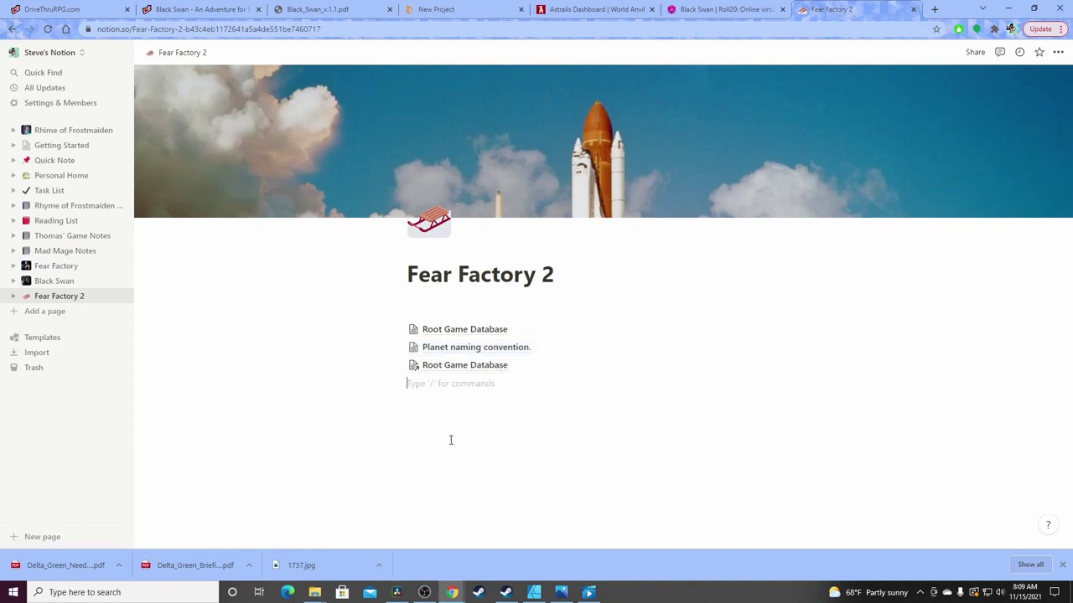
{"action": "right_click", "coordinate": [445, 383]}
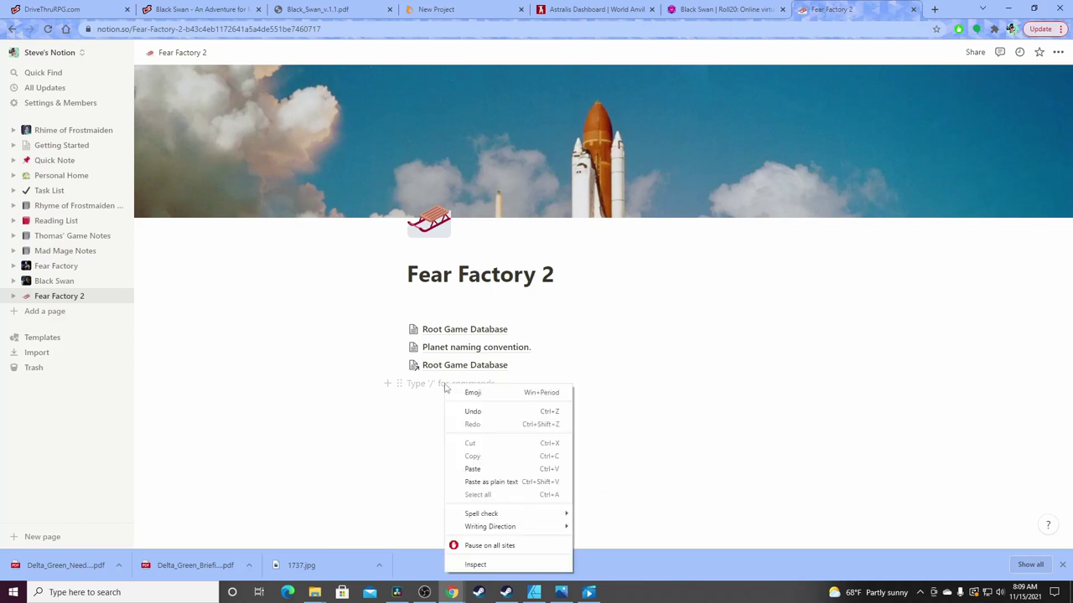
{"action": "left_click", "coordinate": [440, 383]}
{"action": "type", "text": "/"}
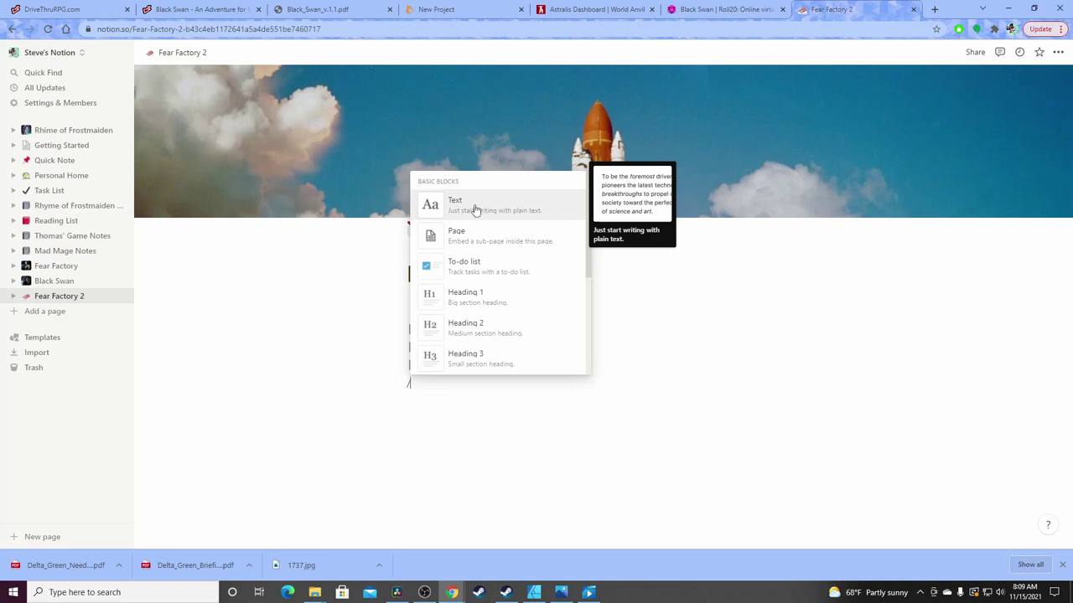
{"action": "scroll", "coordinate": [495, 270], "scroll_direction": "down", "scroll_amount": 2}
{"action": "scroll", "coordinate": [493, 268], "scroll_direction": "up", "scroll_amount": 2}
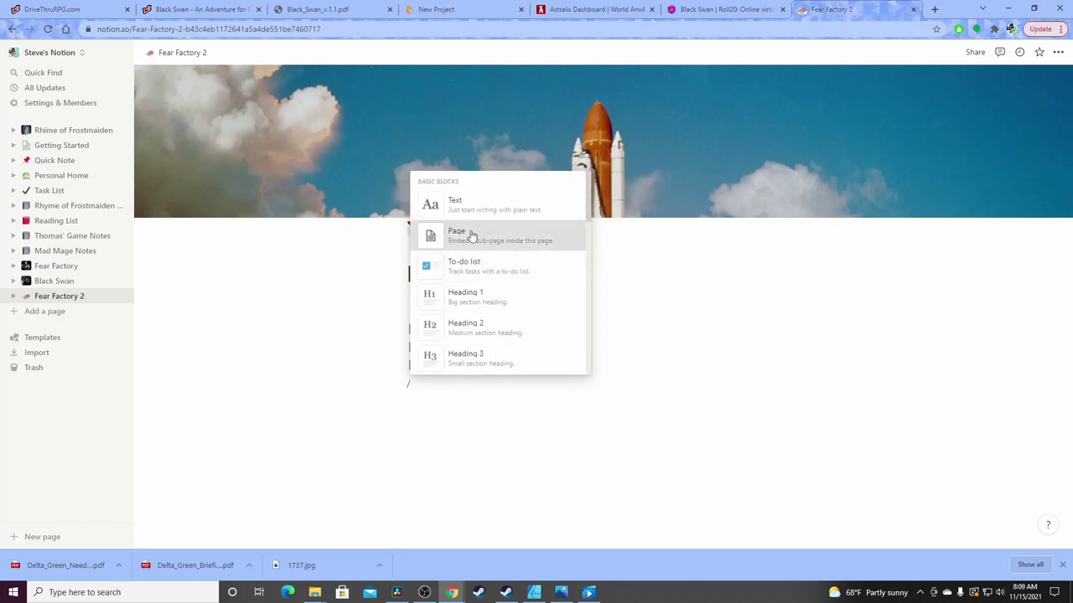
{"action": "left_click", "coordinate": [472, 237]}
{"action": "type", "text": "Pla"}
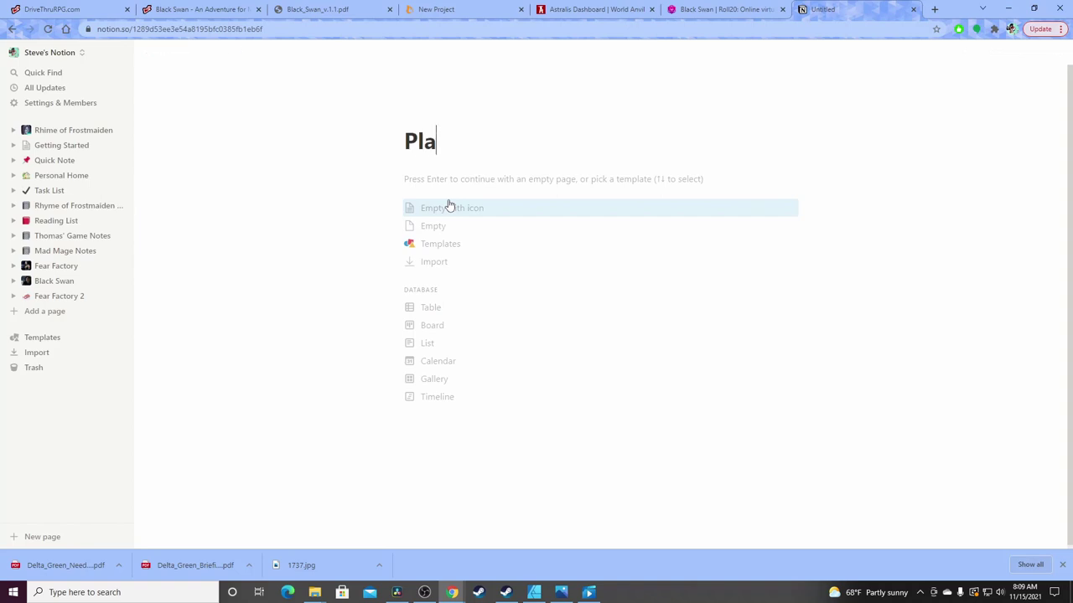
{"action": "key", "text": "BackSpace"}
{"action": "type", "text": "e"}
{"action": "key", "text": "BackSpace"}
{"action": "key", "text": "BackSpace"}
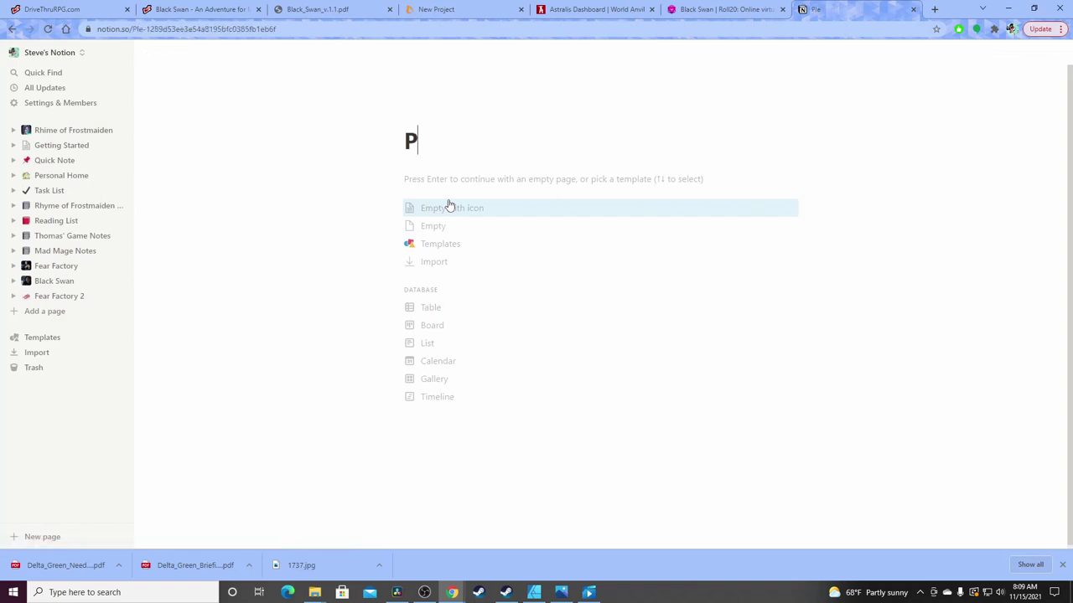
{"action": "type", "text": "lanets"}
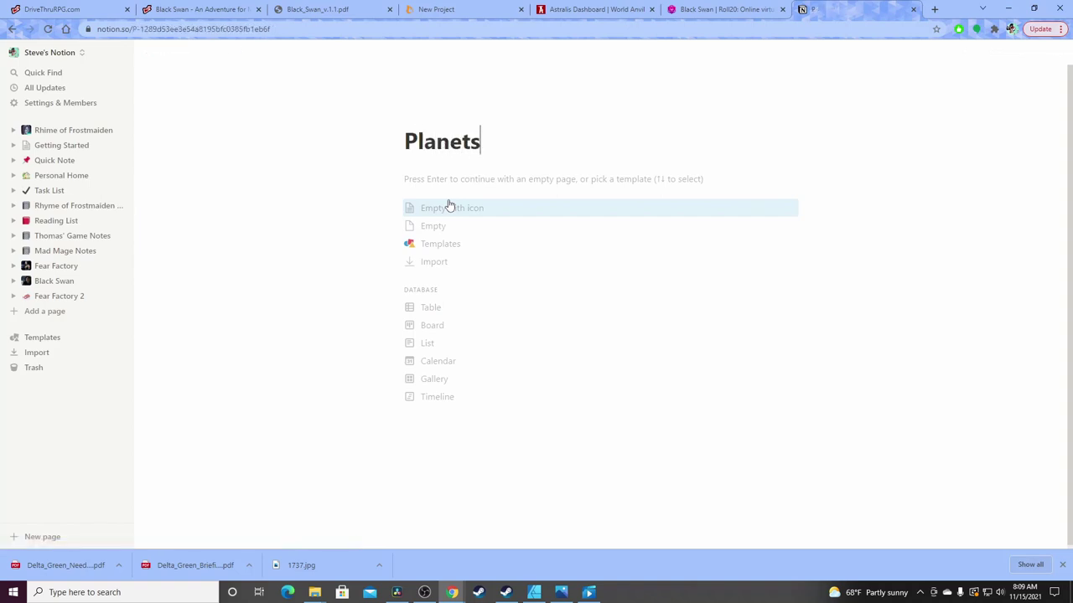
{"action": "key", "text": "Return"}
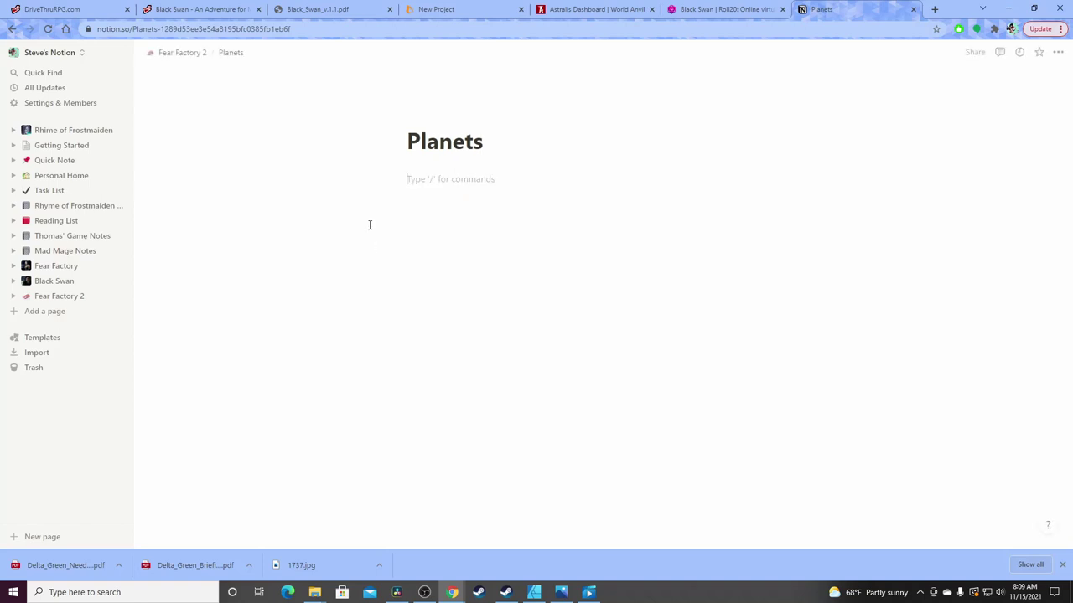
Move the linked Root Game Database from Fear Factory 2 into the new Planets page and open that page
{"action": "left_click", "coordinate": [192, 56]}
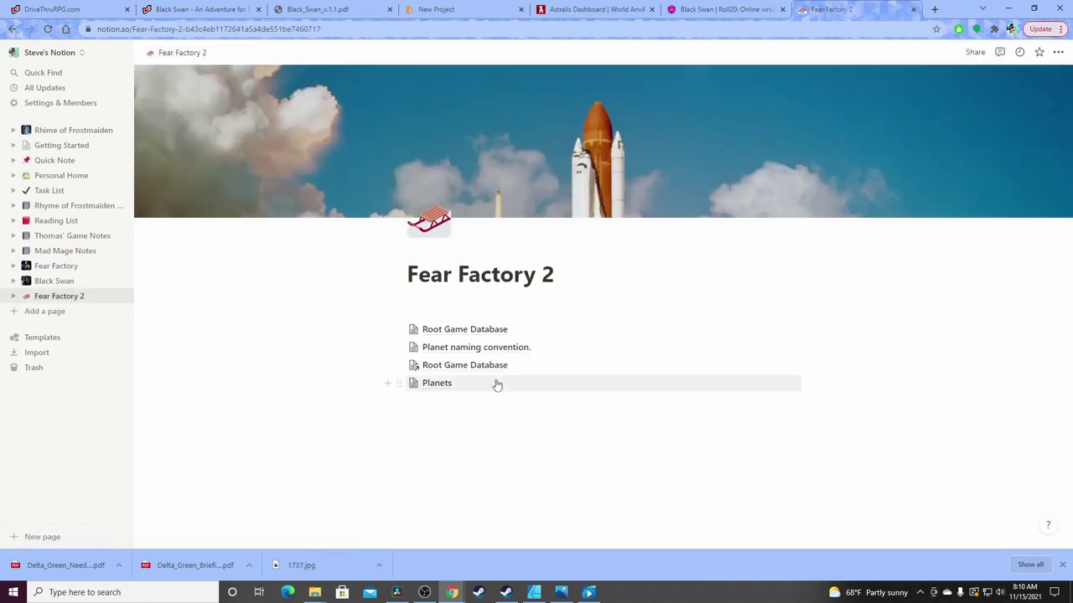
{"action": "left_click_drag", "start_coordinate": [449, 369], "coordinate": [442, 383]}
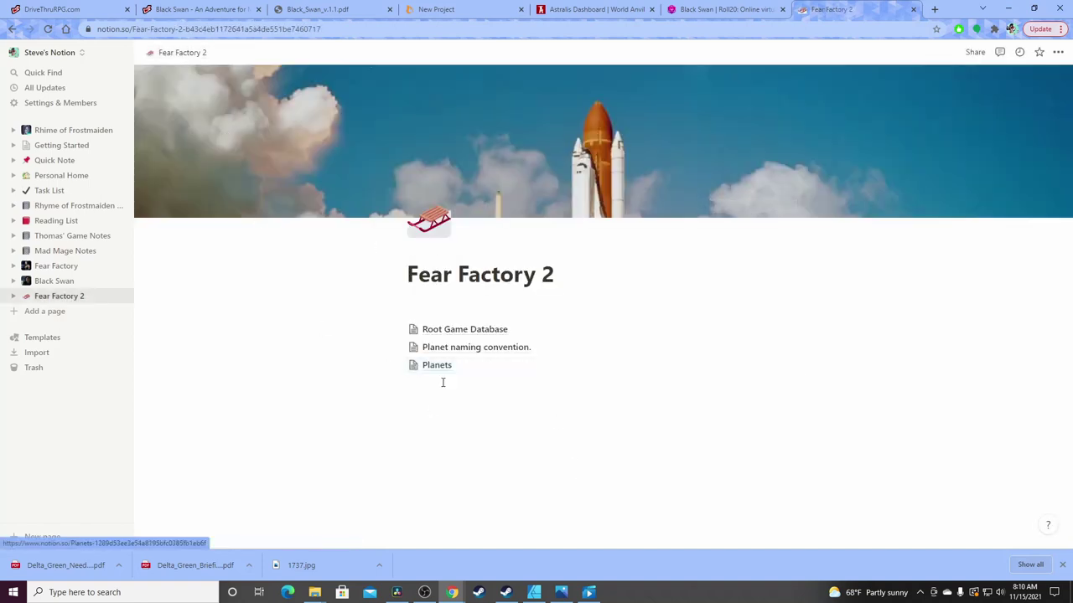
{"action": "left_click", "coordinate": [436, 367]}
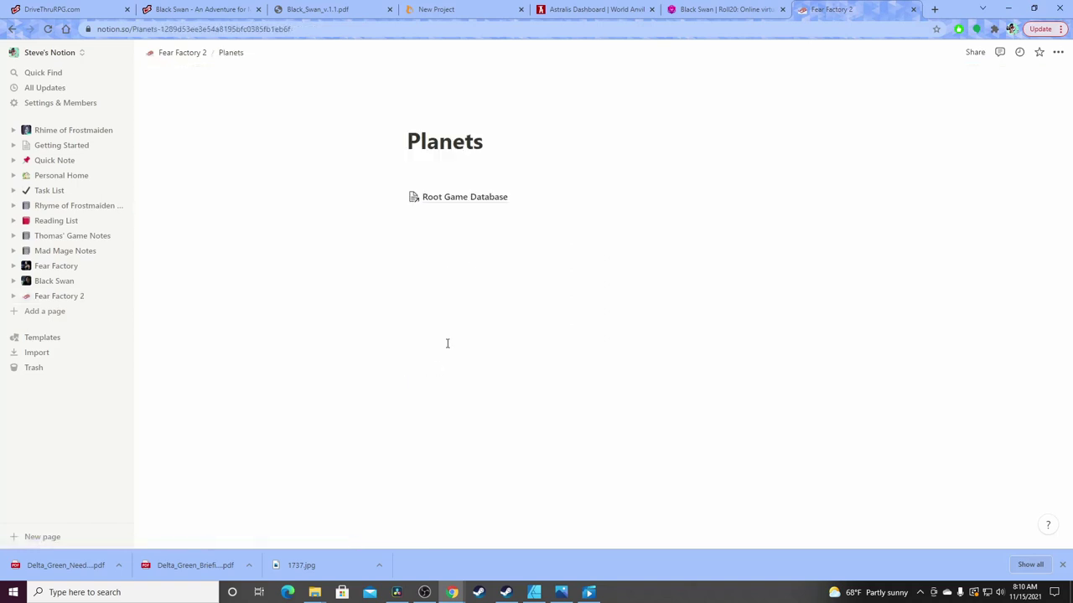
Open the linked Root Game Database, examine its view options, and return to the Planets page
{"action": "left_click", "coordinate": [788, 197]}
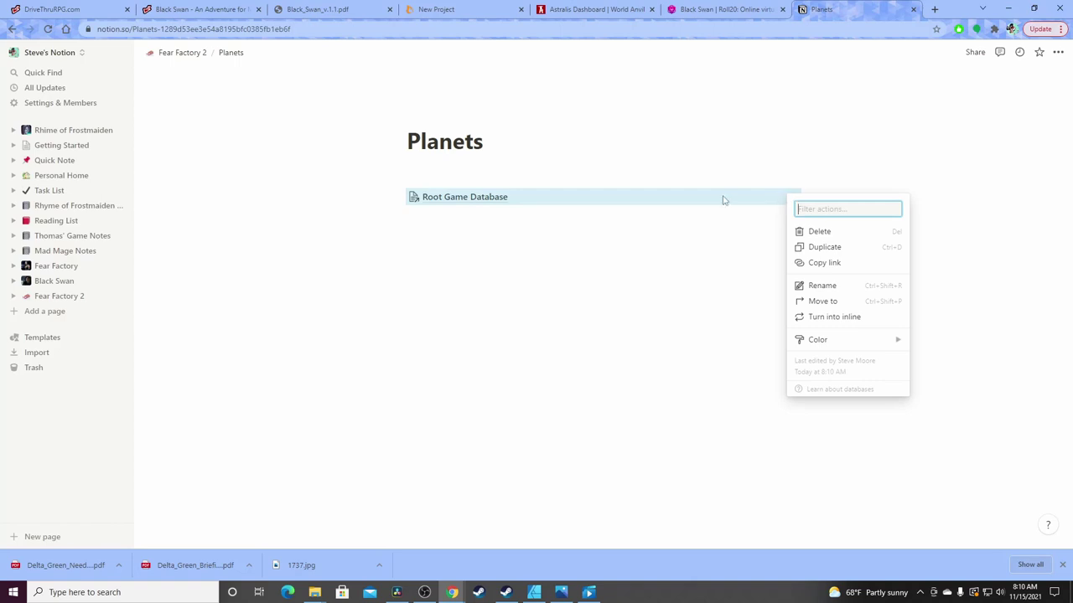
{"action": "left_click", "coordinate": [480, 204]}
{"action": "left_click", "coordinate": [479, 204]}
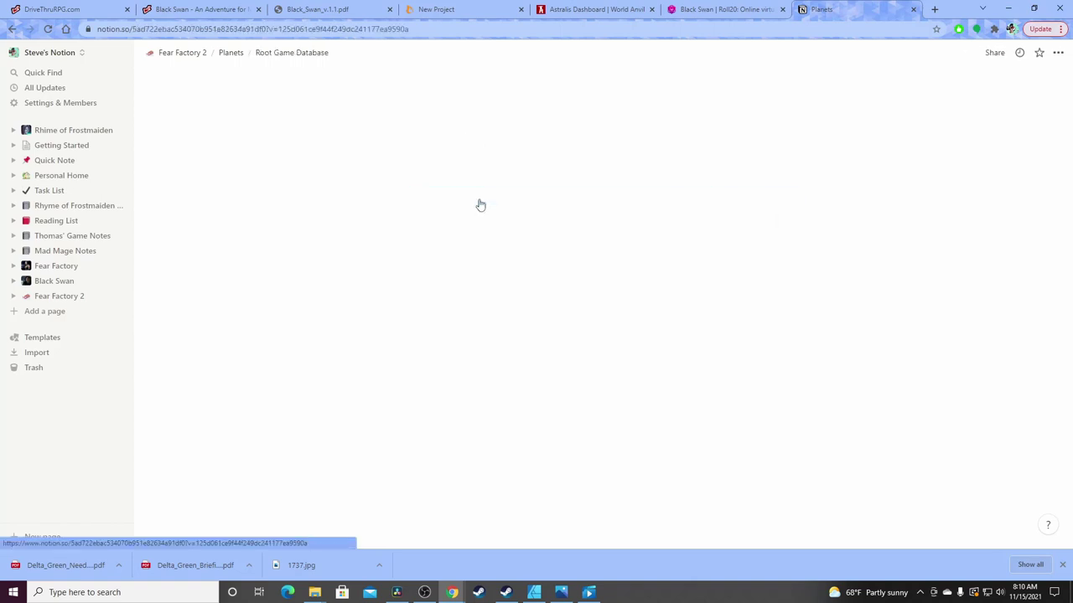
{"action": "left_click", "coordinate": [968, 128]}
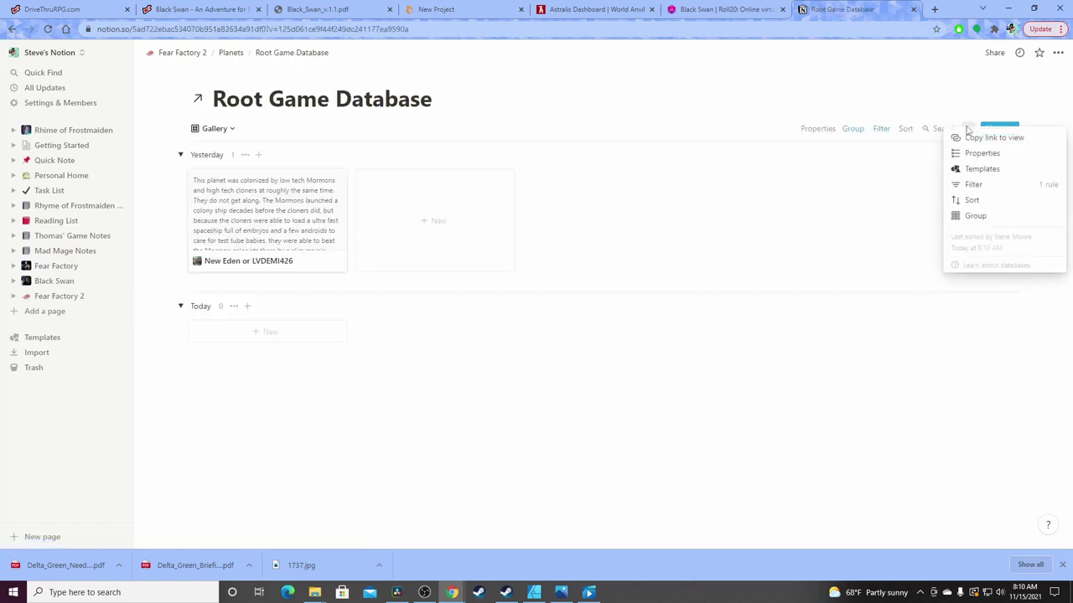
{"action": "left_click", "coordinate": [921, 109]}
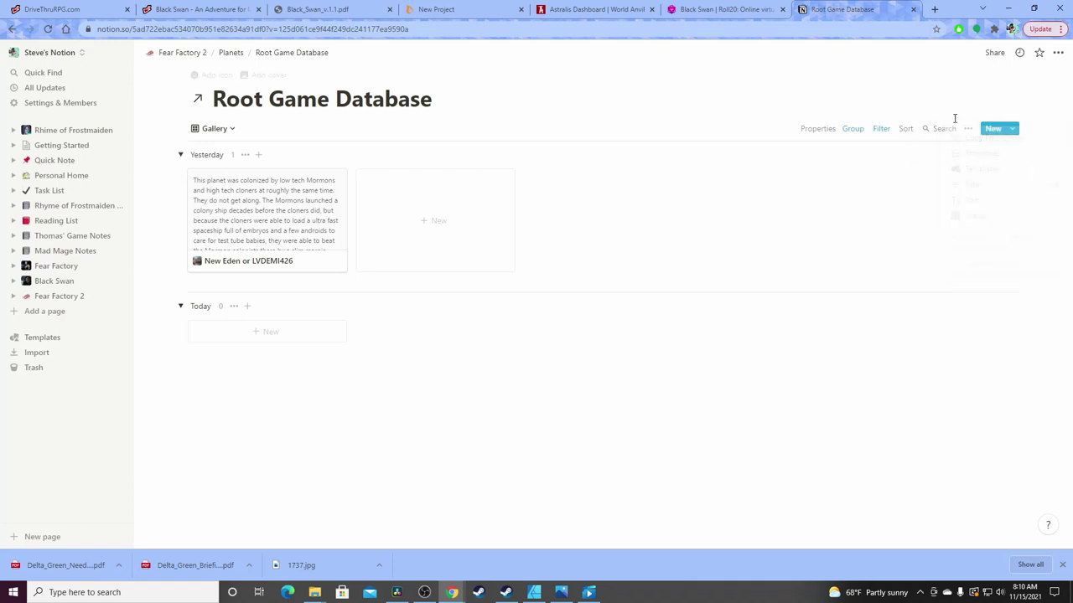
{"action": "left_click", "coordinate": [965, 131]}
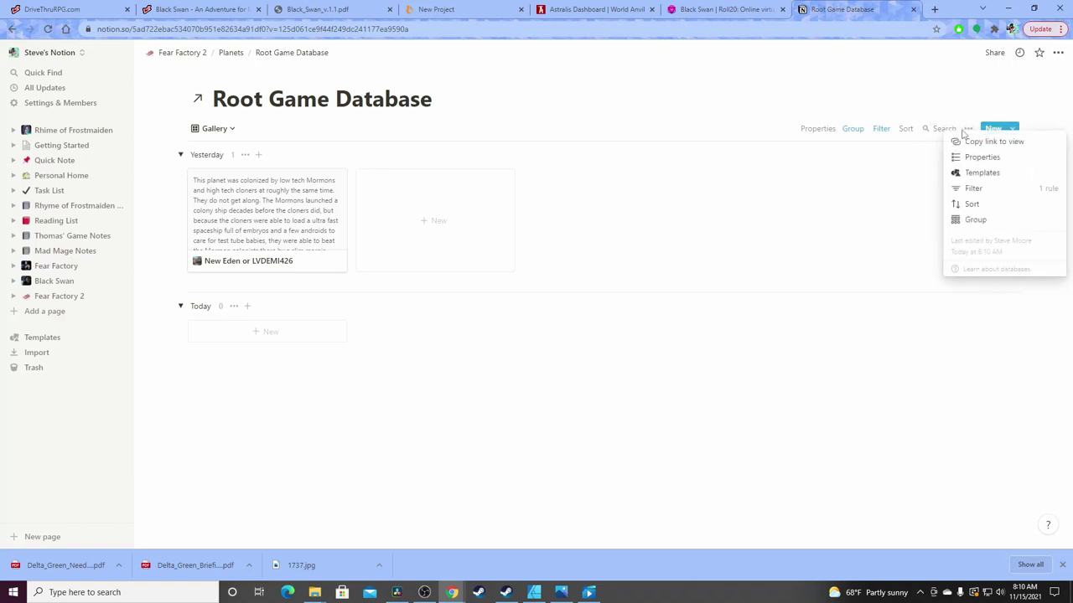
{"action": "left_click", "coordinate": [960, 86]}
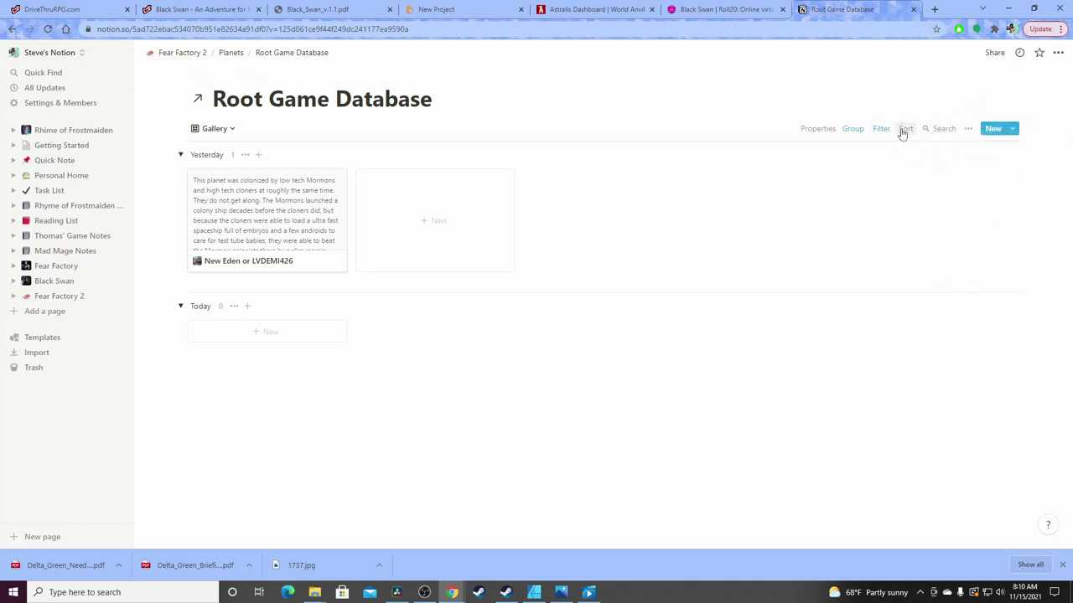
{"action": "key", "text": "alt+Left"}
Turn the linked Root Game Database into an inline database on the Planets page and open its options
{"action": "right_click", "coordinate": [796, 201]}
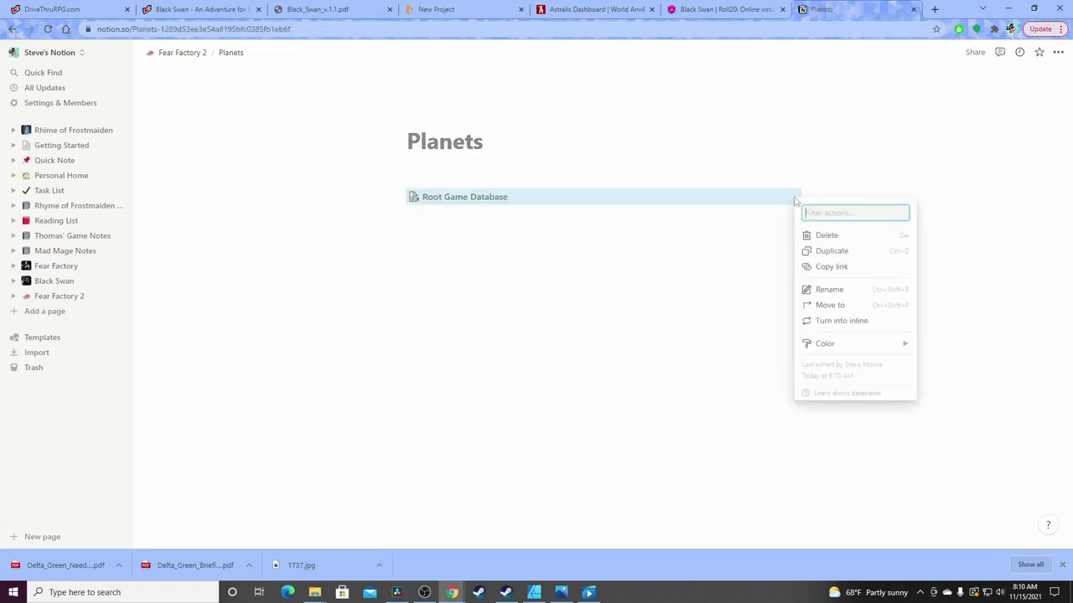
{"action": "left_click", "coordinate": [846, 320]}
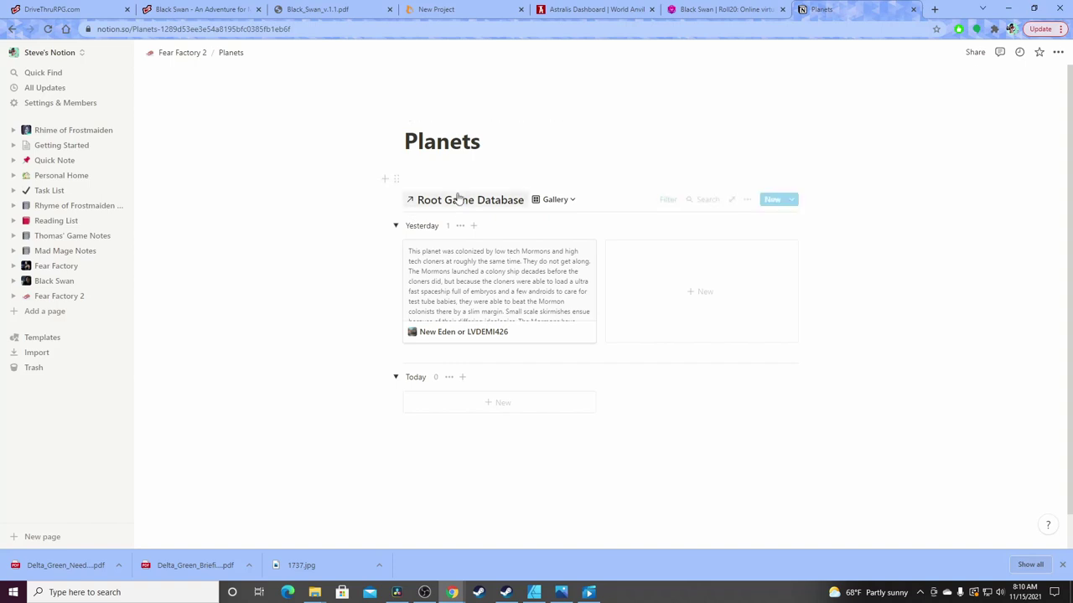
{"action": "left_click", "coordinate": [746, 199]}
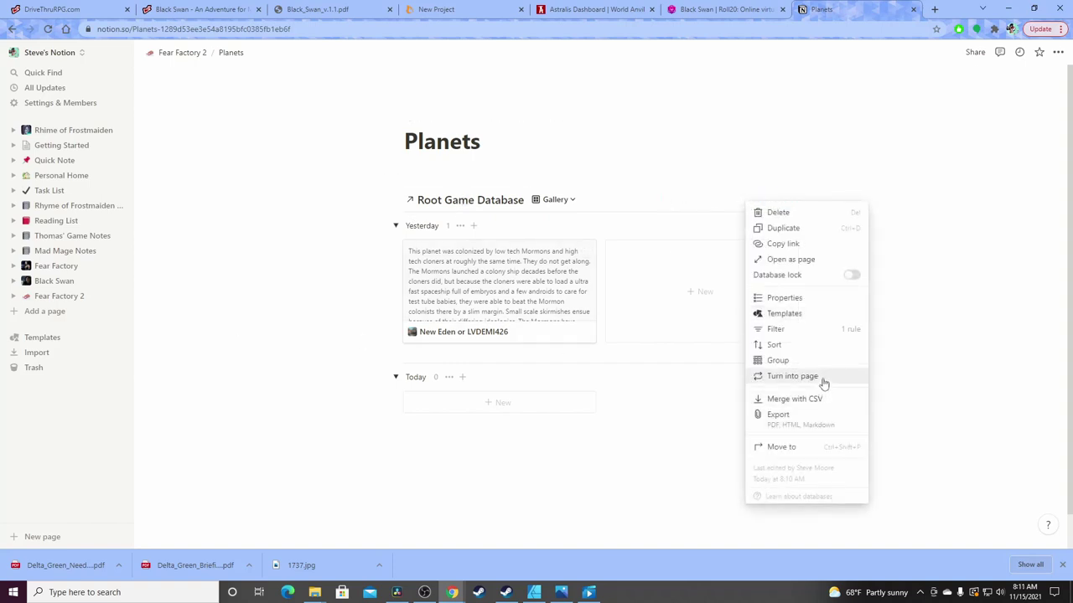
Turn the linked Root Game Database on the Planets page into a page, and back into an inline database
{"action": "left_click", "coordinate": [792, 376]}
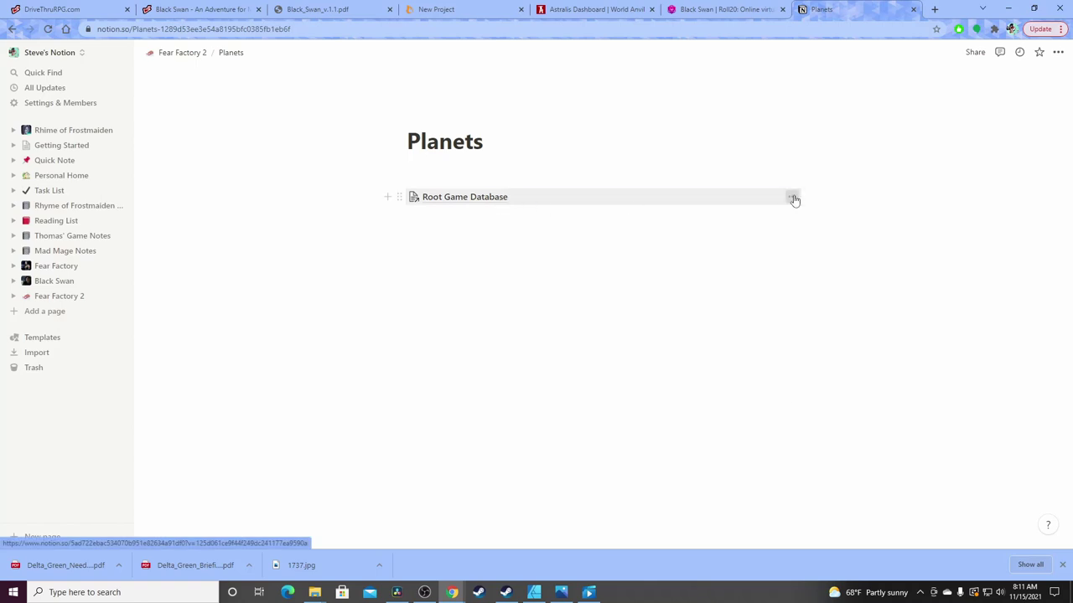
{"action": "left_click", "coordinate": [793, 198]}
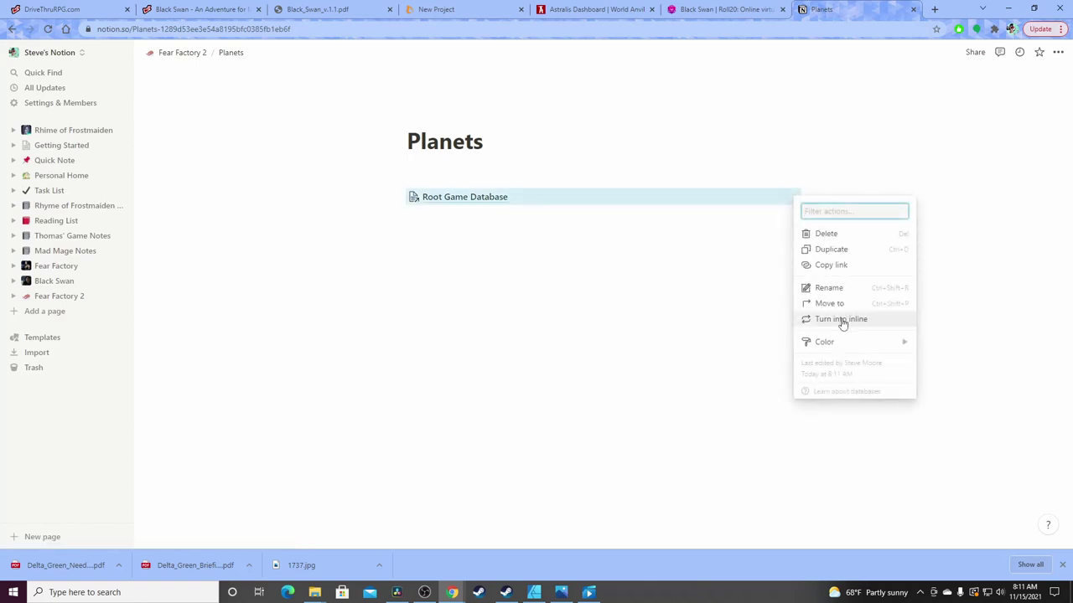
{"action": "left_click", "coordinate": [842, 322]}
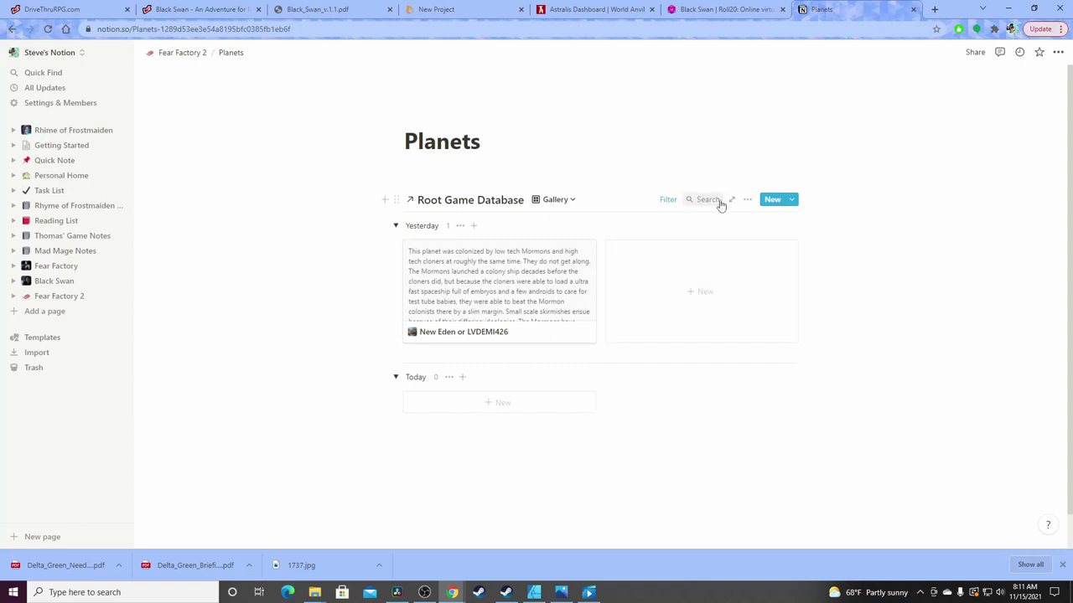
Examine the filter rule of the Planets gallery and the options for adding a filter, and close the filter settings
{"action": "left_click", "coordinate": [747, 200]}
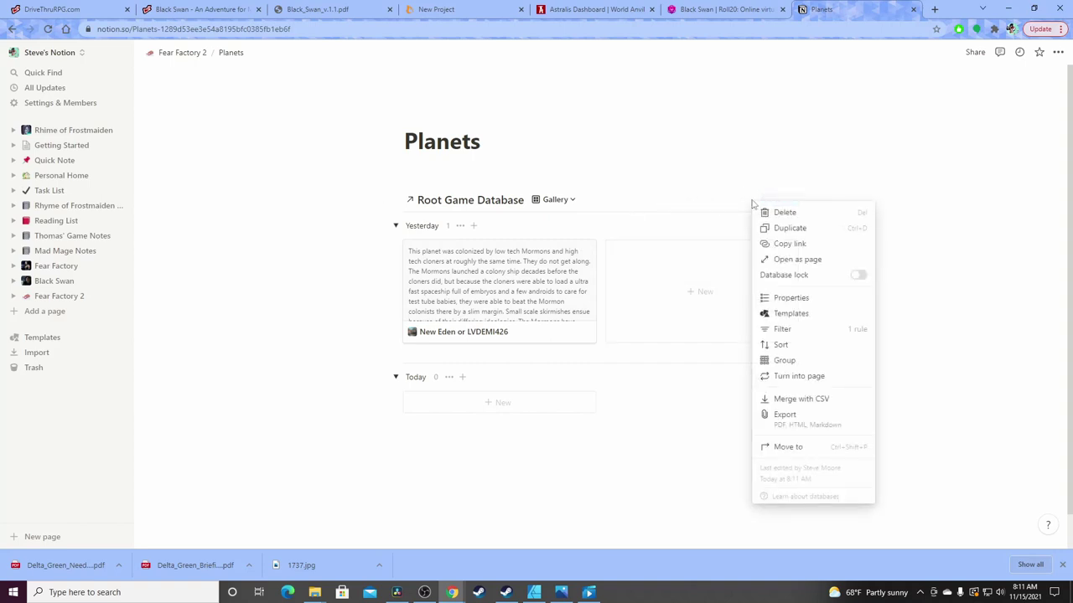
{"action": "left_click", "coordinate": [807, 333]}
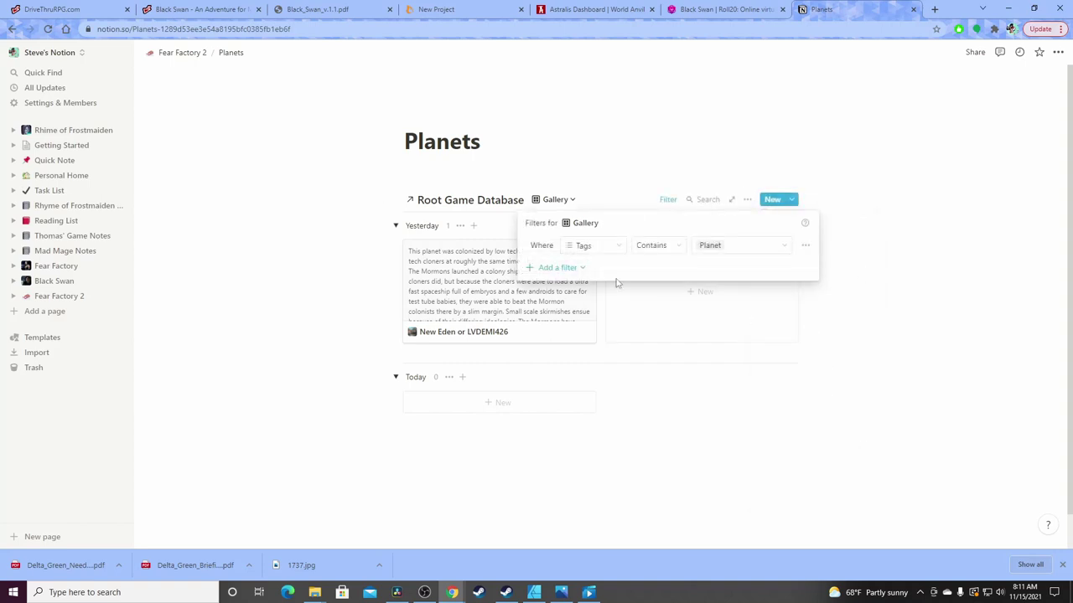
{"action": "left_click", "coordinate": [550, 270]}
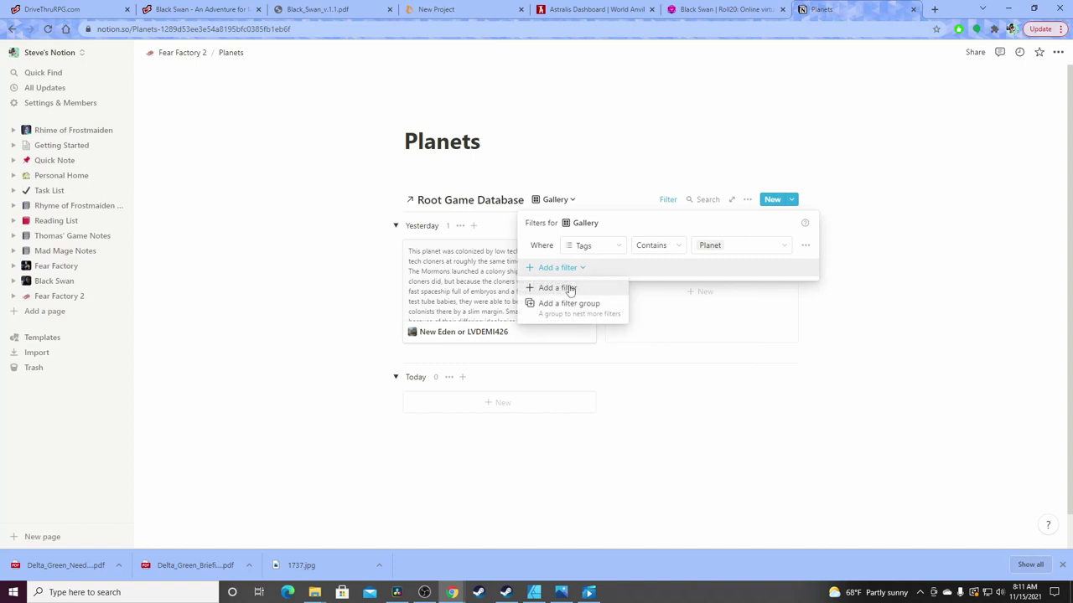
{"action": "left_click", "coordinate": [927, 306]}
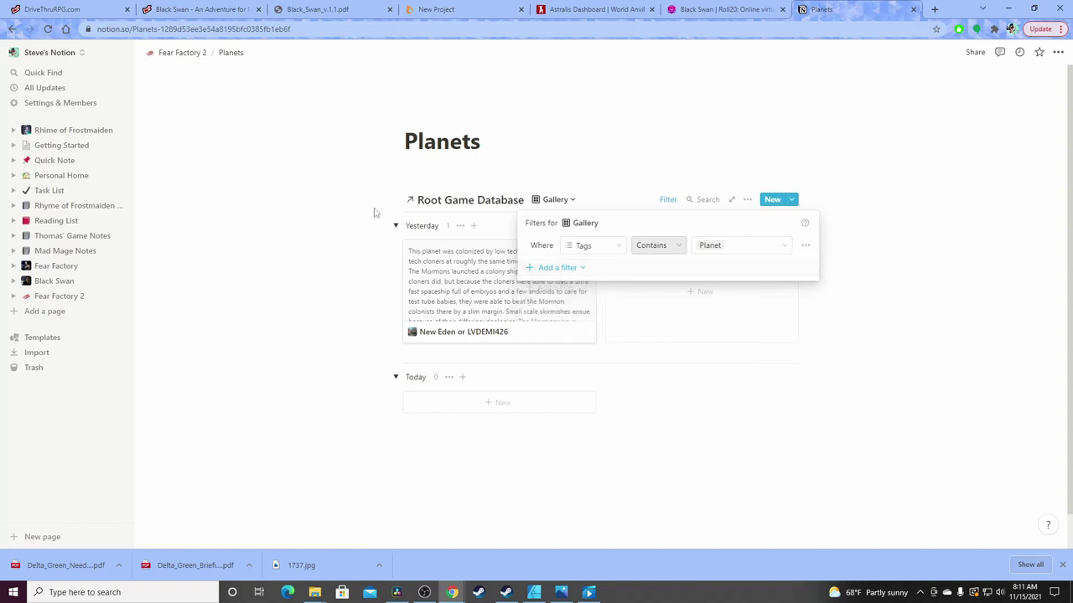
{"action": "left_click", "coordinate": [307, 168]}
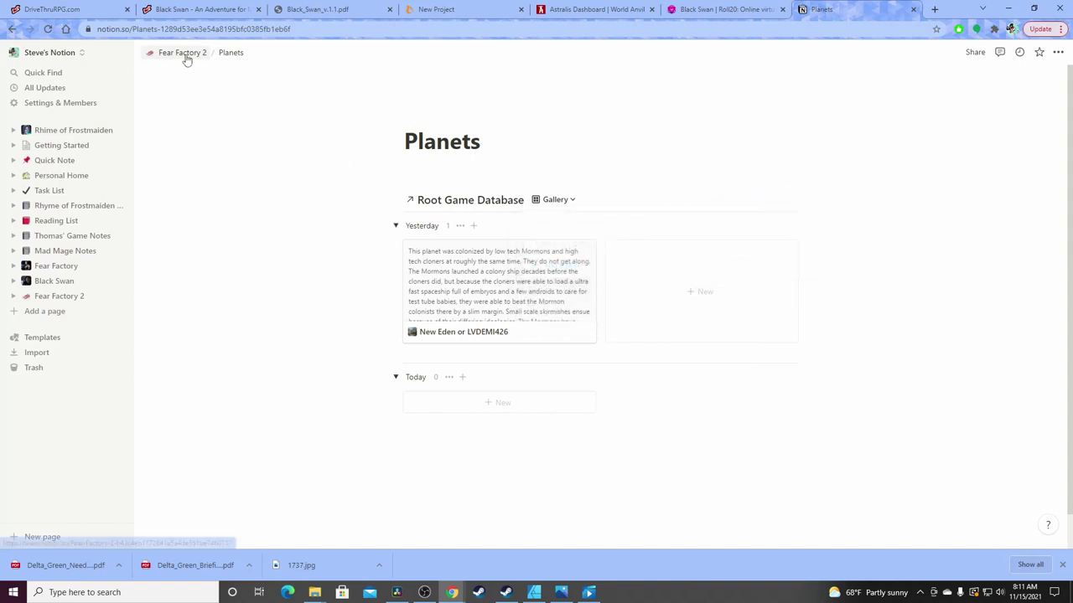
Return to the Fear Factory 2 page and add an empty sub-page titled NPC's below Planets
{"action": "left_click", "coordinate": [183, 53]}
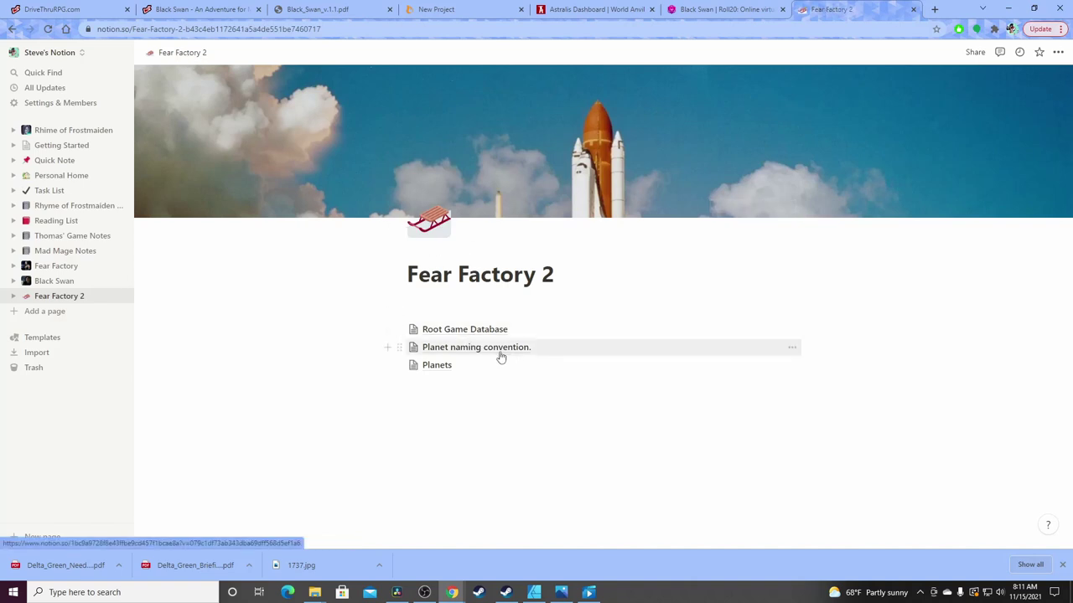
{"action": "left_click", "coordinate": [434, 390]}
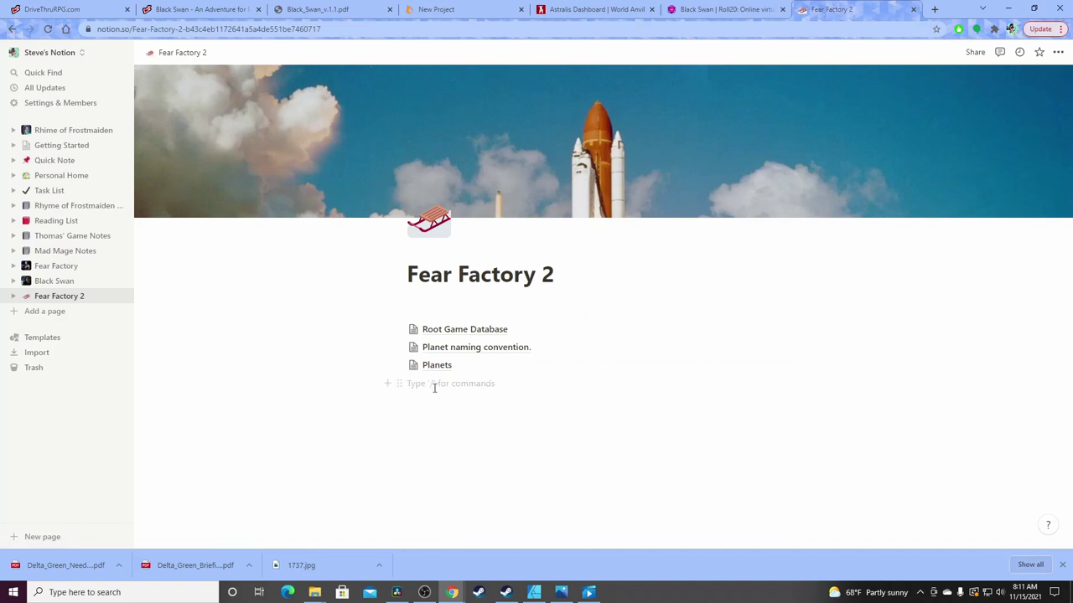
{"action": "type", "text": "/"}
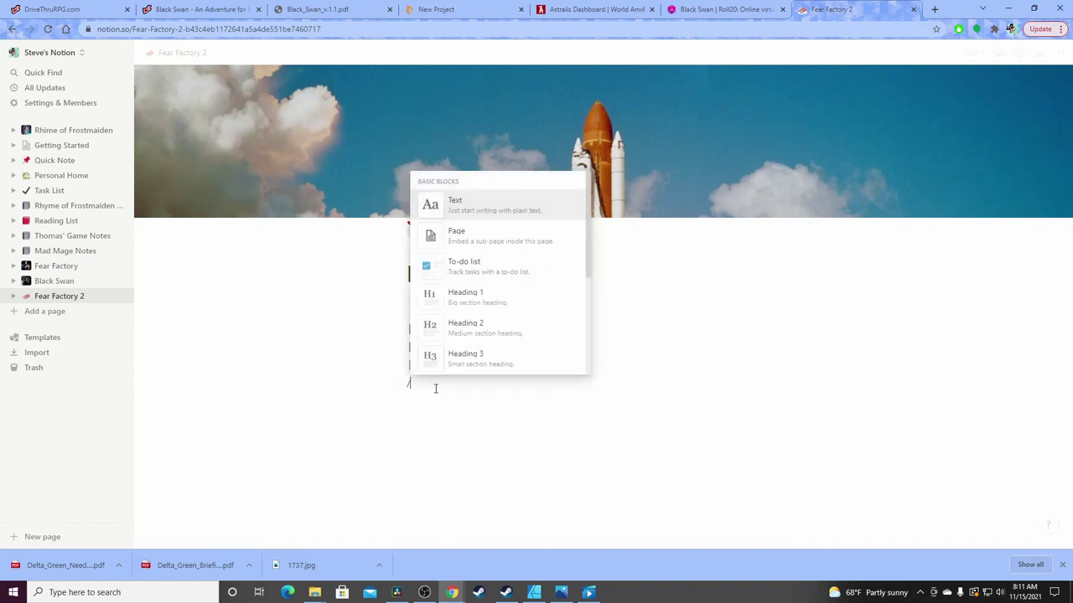
{"action": "left_click", "coordinate": [508, 242]}
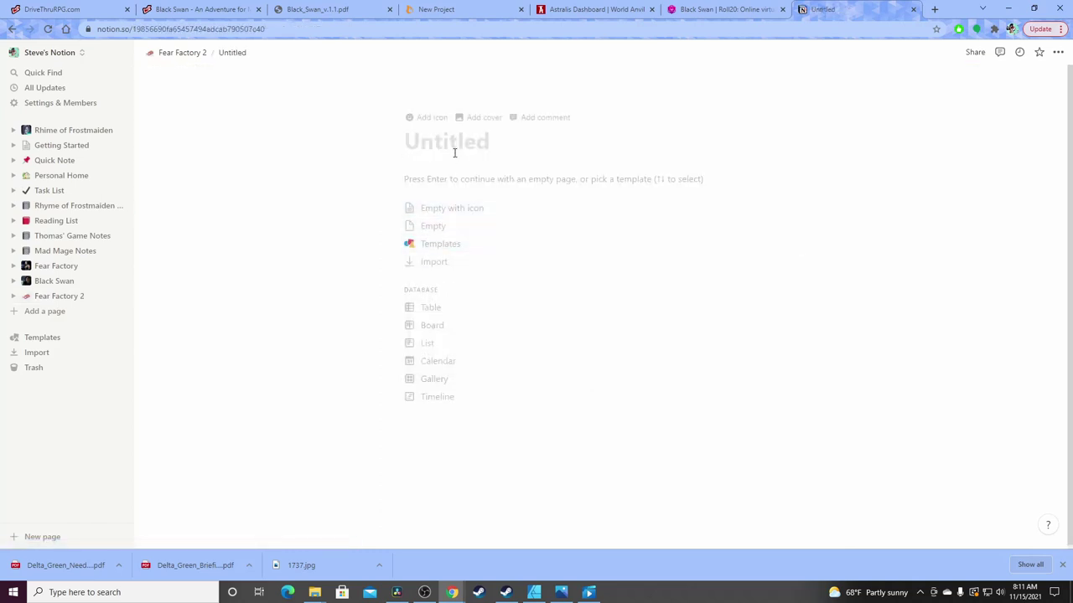
{"action": "type", "text": "Np"}
{"action": "key", "text": "BackSpace"}
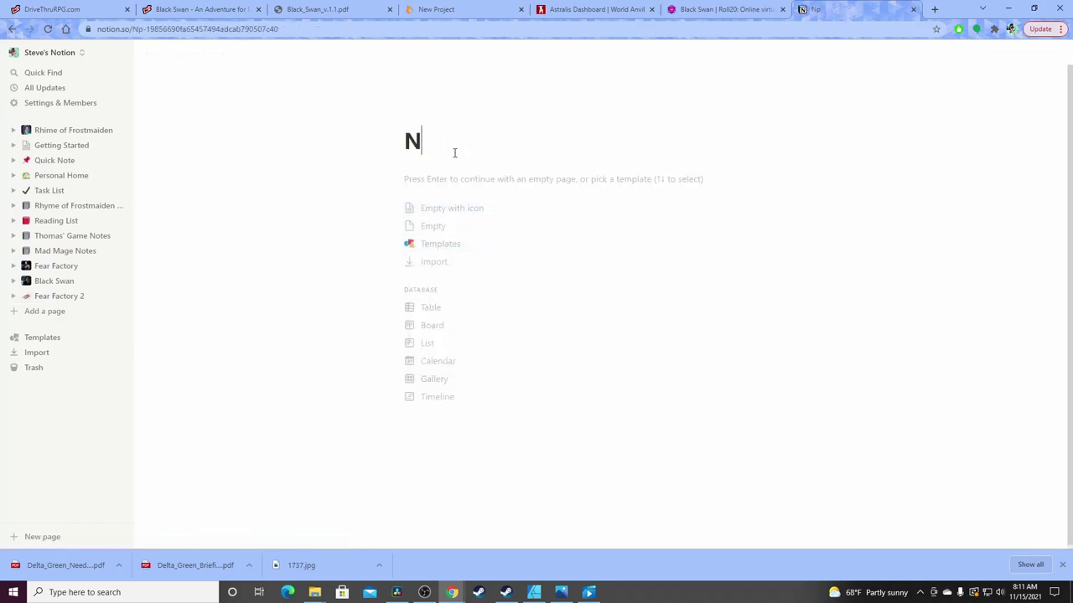
{"action": "type", "text": "PC's"}
{"action": "key", "text": "Return"}
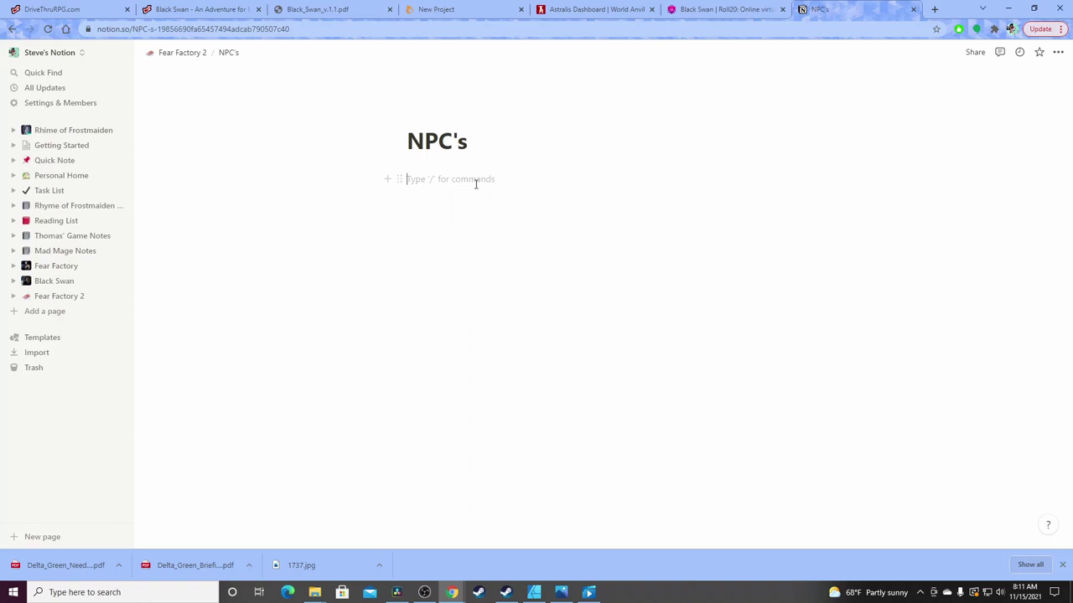
Create a linked database on the NPC's page using the Root Game Database from Fear Factory 2 as its source
{"action": "type", "text": "/"}
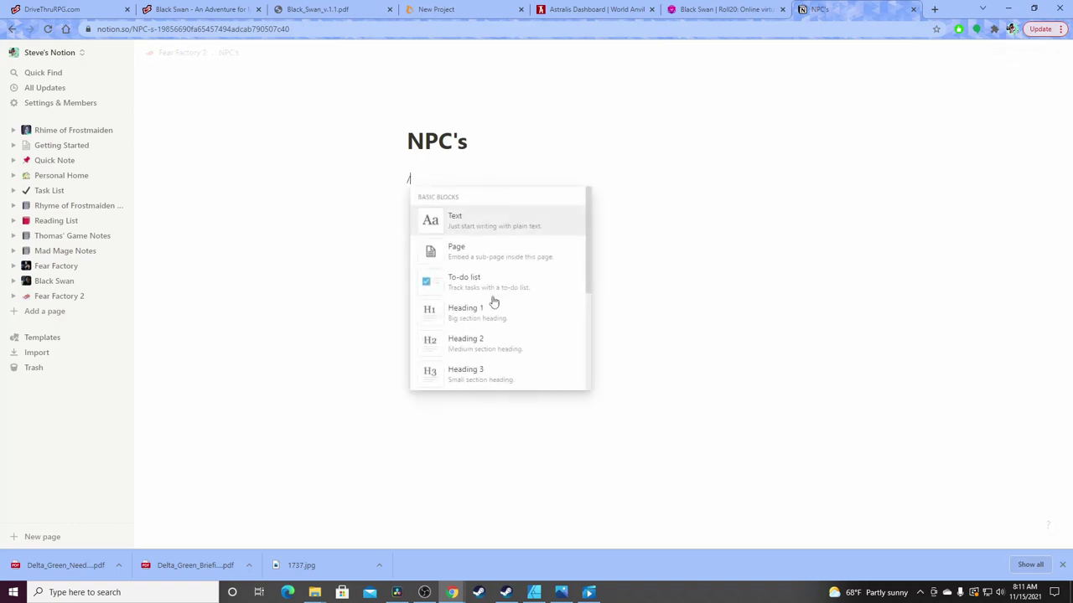
{"action": "scroll", "coordinate": [501, 304], "scroll_direction": "down", "scroll_amount": 2}
{"action": "scroll", "coordinate": [502, 304], "scroll_direction": "down", "scroll_amount": 6}
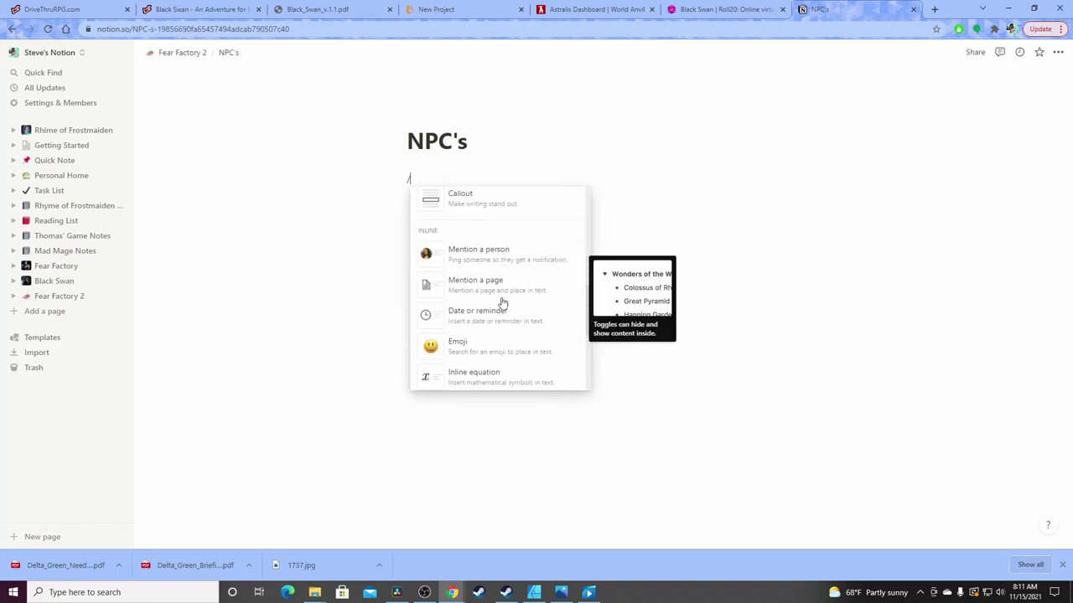
{"action": "scroll", "coordinate": [502, 303], "scroll_direction": "down", "scroll_amount": 5}
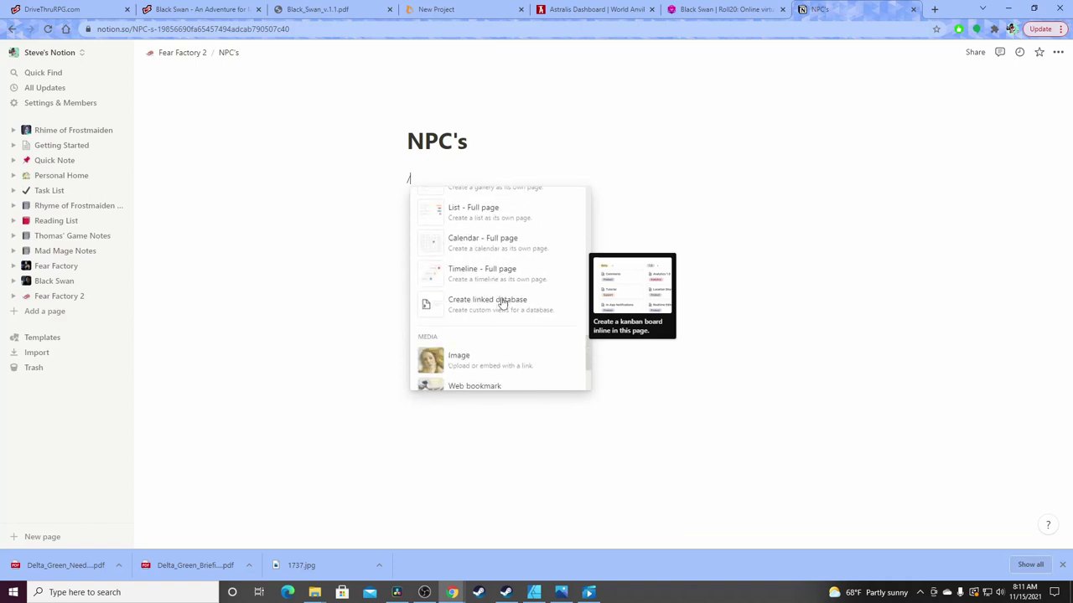
{"action": "left_click", "coordinate": [494, 242]}
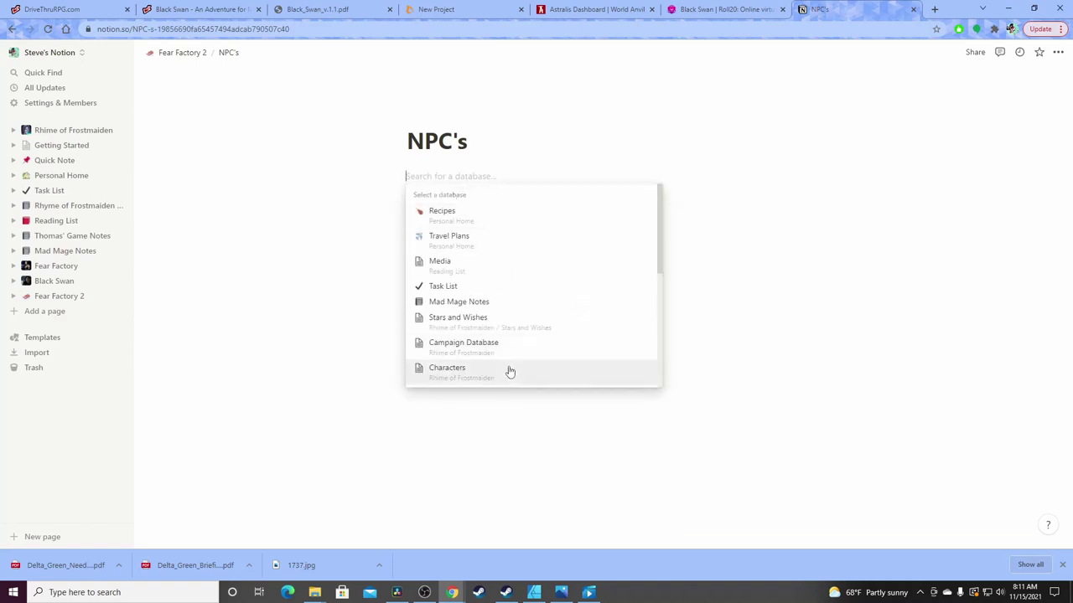
{"action": "scroll", "coordinate": [507, 372], "scroll_direction": "down", "scroll_amount": 5}
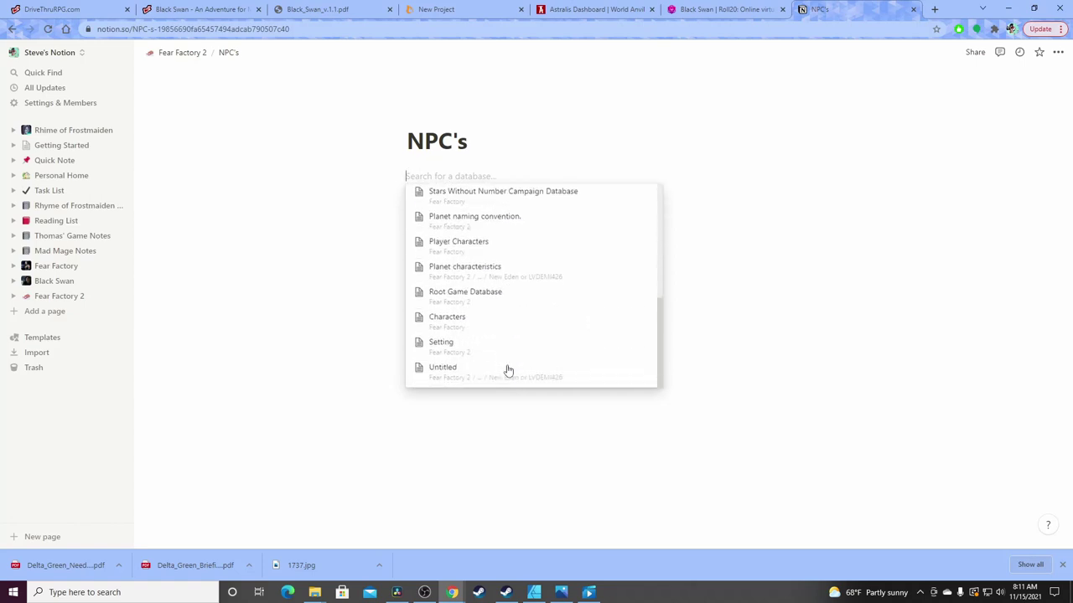
{"action": "left_click", "coordinate": [495, 299]}
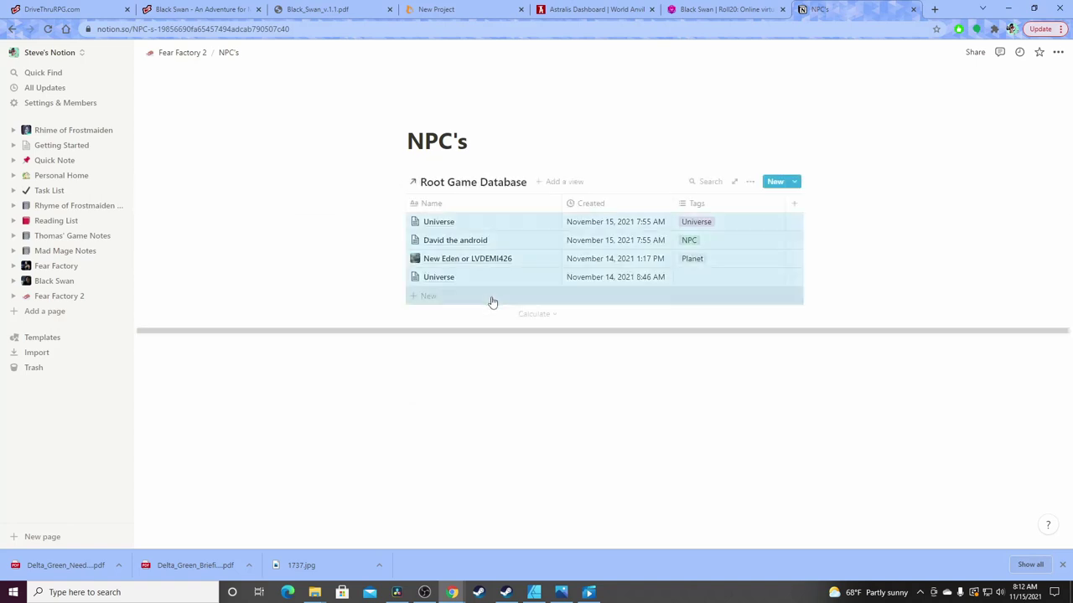
Filter the linked table on the NPC's page to entries where Tags contains NPC
{"action": "left_click", "coordinate": [751, 182]}
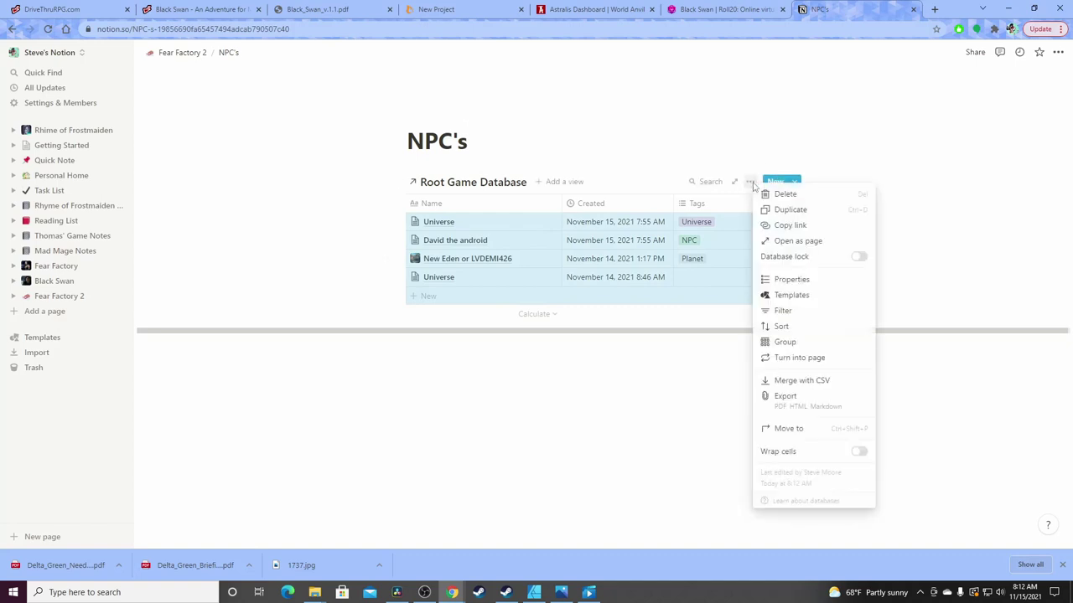
{"action": "left_click", "coordinate": [782, 311]}
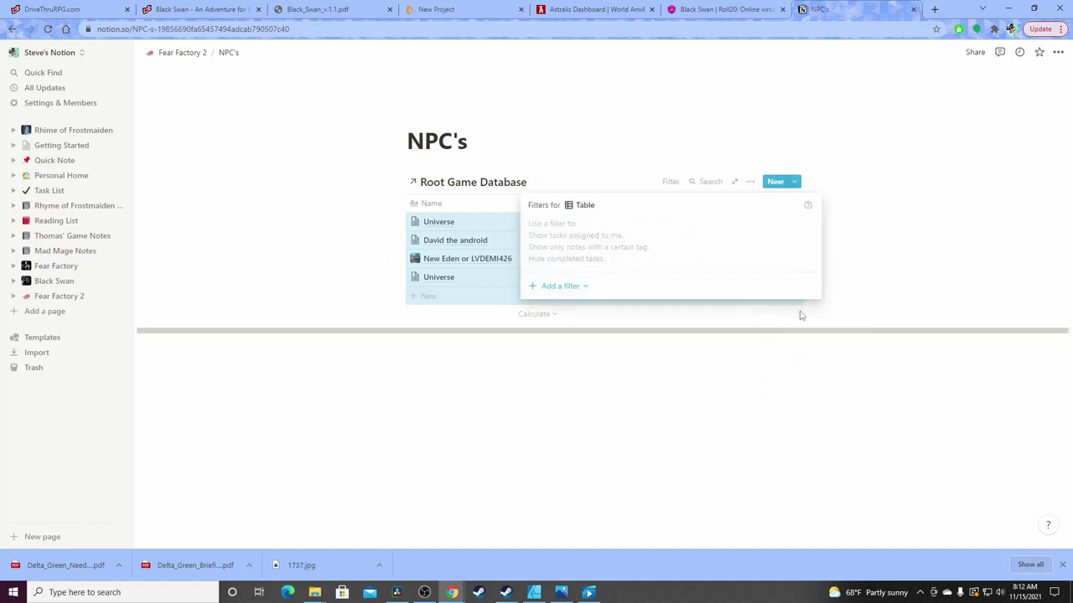
{"action": "left_click", "coordinate": [562, 286]}
{"action": "left_click", "coordinate": [571, 311]}
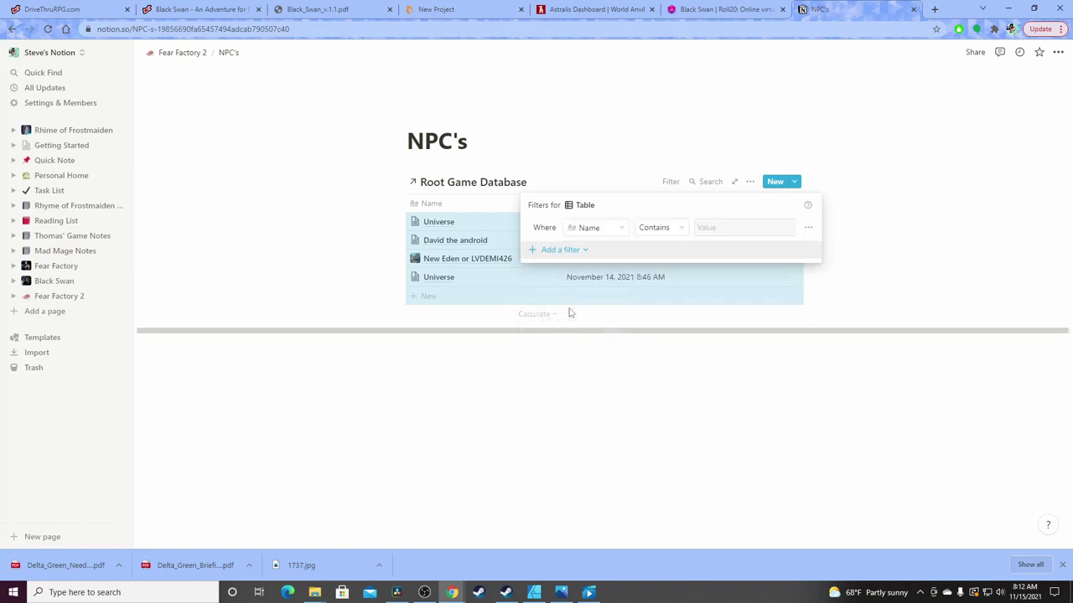
{"action": "left_click", "coordinate": [598, 227]}
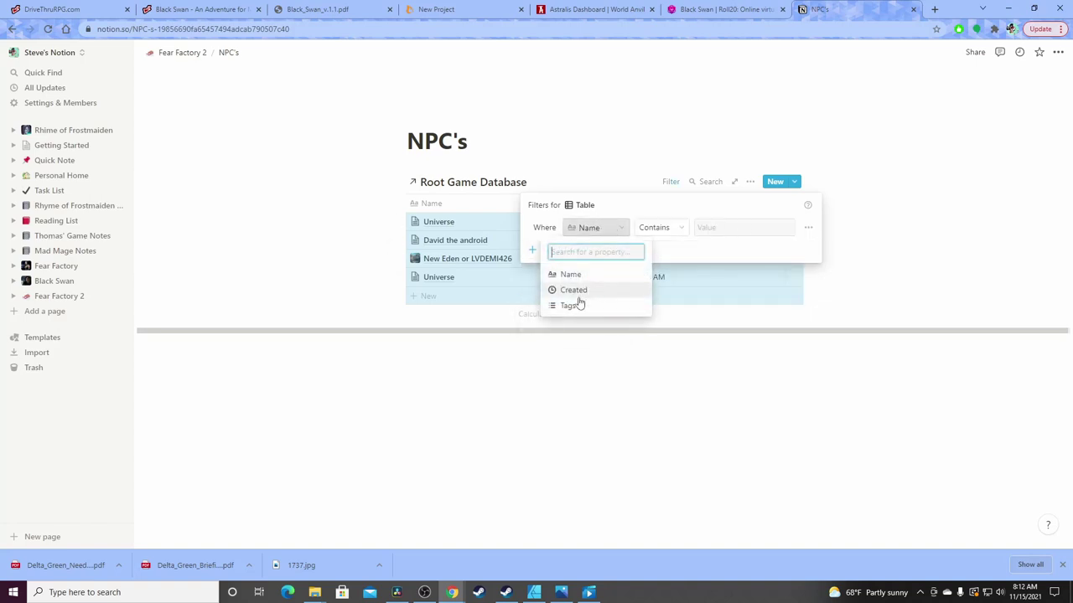
{"action": "left_click", "coordinate": [572, 305]}
{"action": "left_click", "coordinate": [738, 233]}
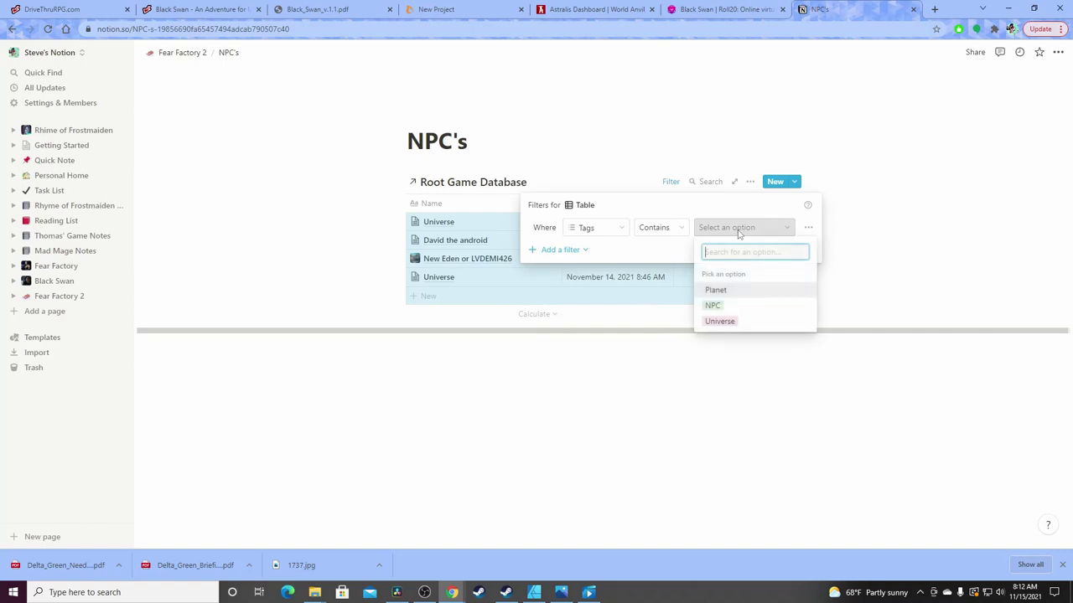
{"action": "left_click", "coordinate": [727, 307]}
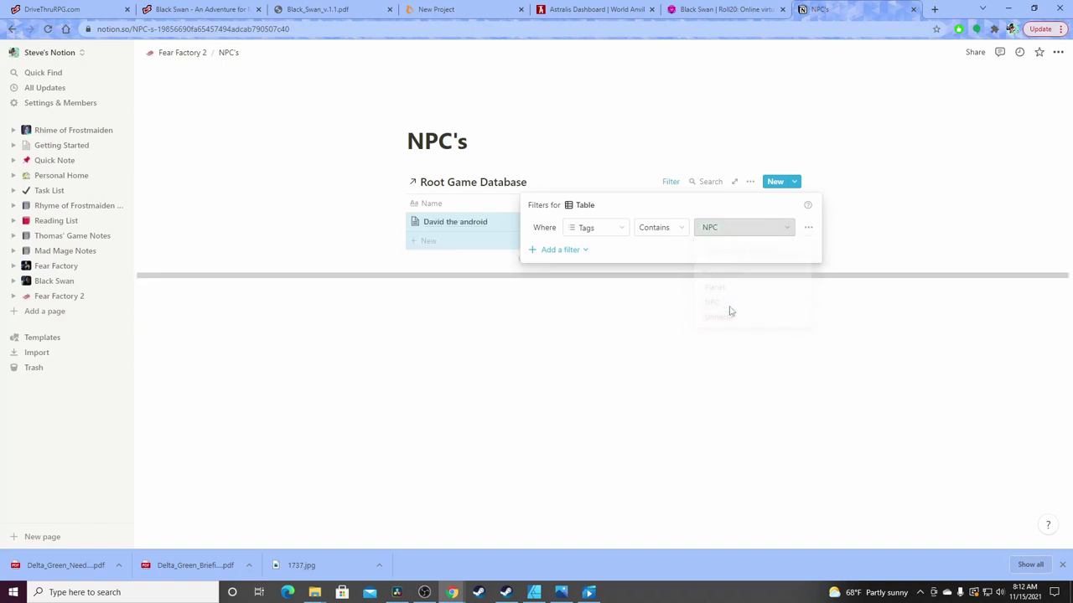
{"action": "left_click", "coordinate": [781, 332]}
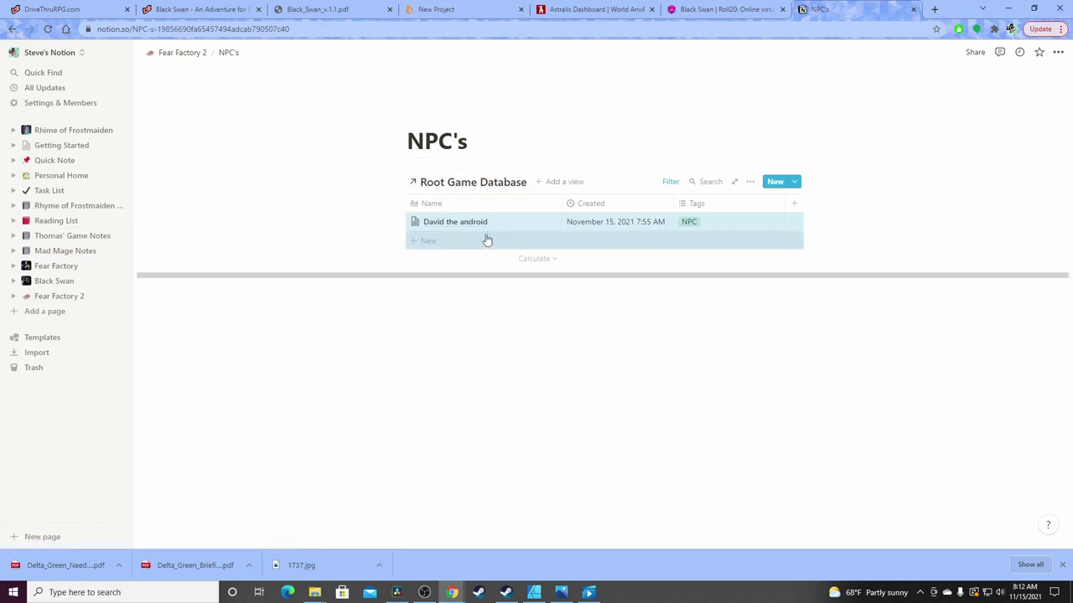
Add a Gallery view to the linked Root Game Database on the NPC's page
{"action": "left_click", "coordinate": [563, 183]}
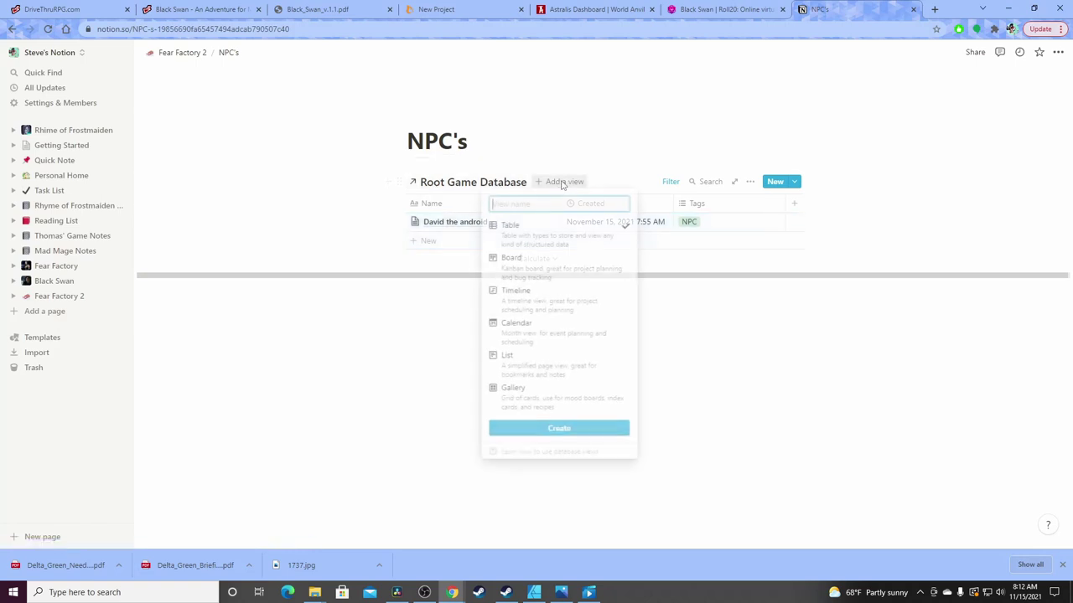
{"action": "left_click", "coordinate": [527, 387]}
{"action": "left_click", "coordinate": [541, 428]}
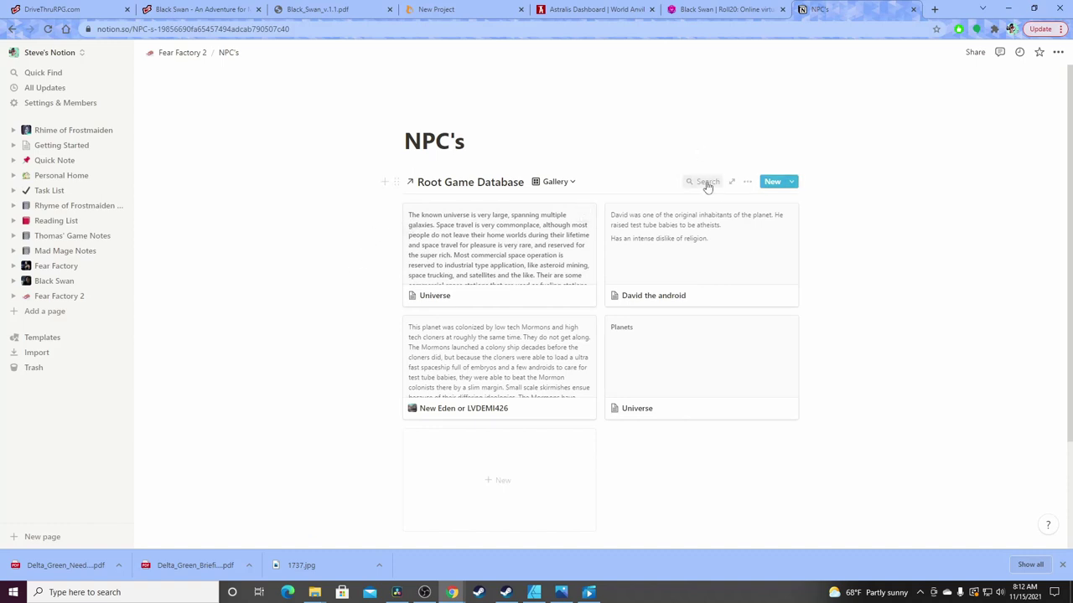
Filter the Gallery view on the NPC's page to entries where Tags contains NPC
{"action": "left_click", "coordinate": [746, 182]}
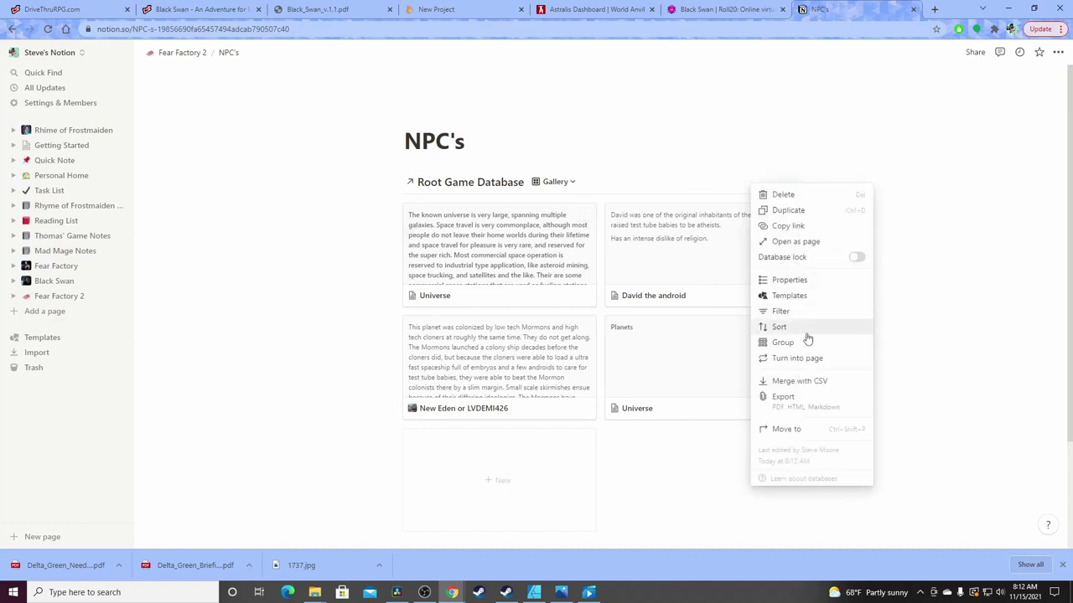
{"action": "left_click", "coordinate": [787, 312]}
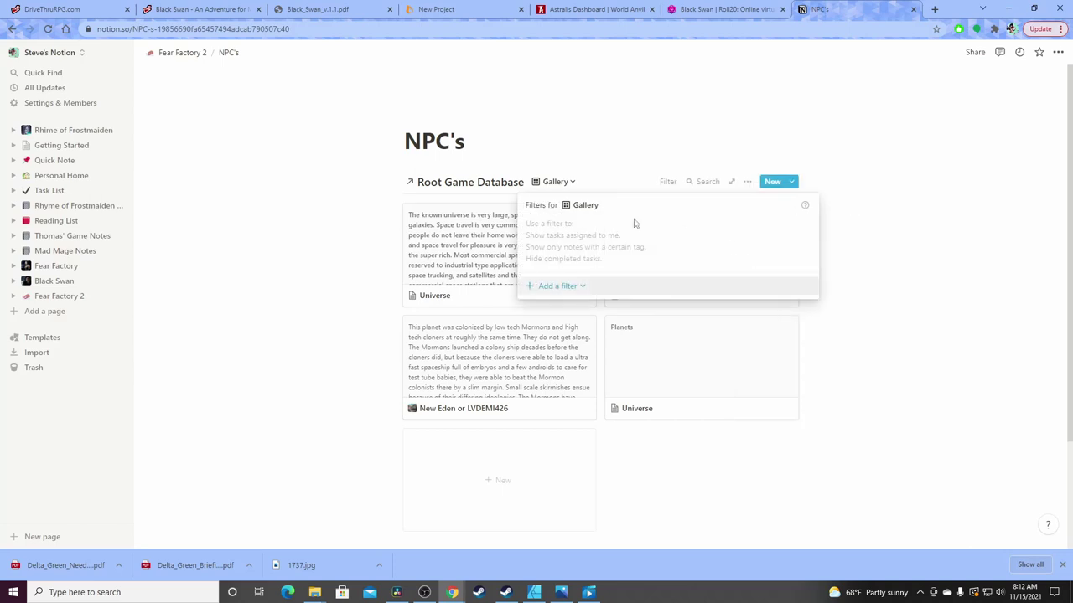
{"action": "left_click", "coordinate": [561, 288]}
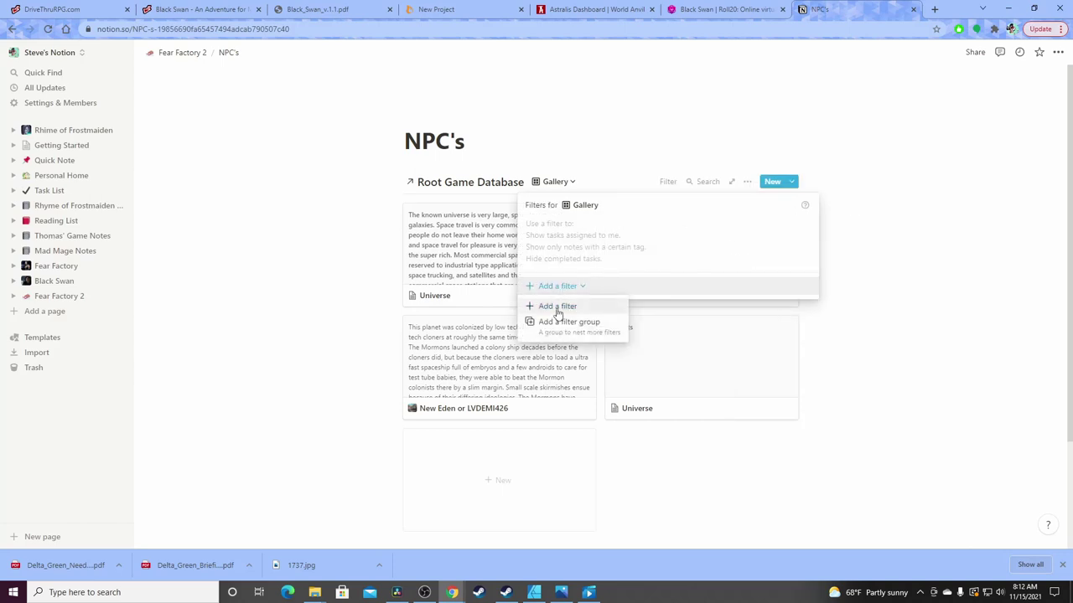
{"action": "left_click", "coordinate": [558, 308]}
{"action": "left_click", "coordinate": [593, 228]}
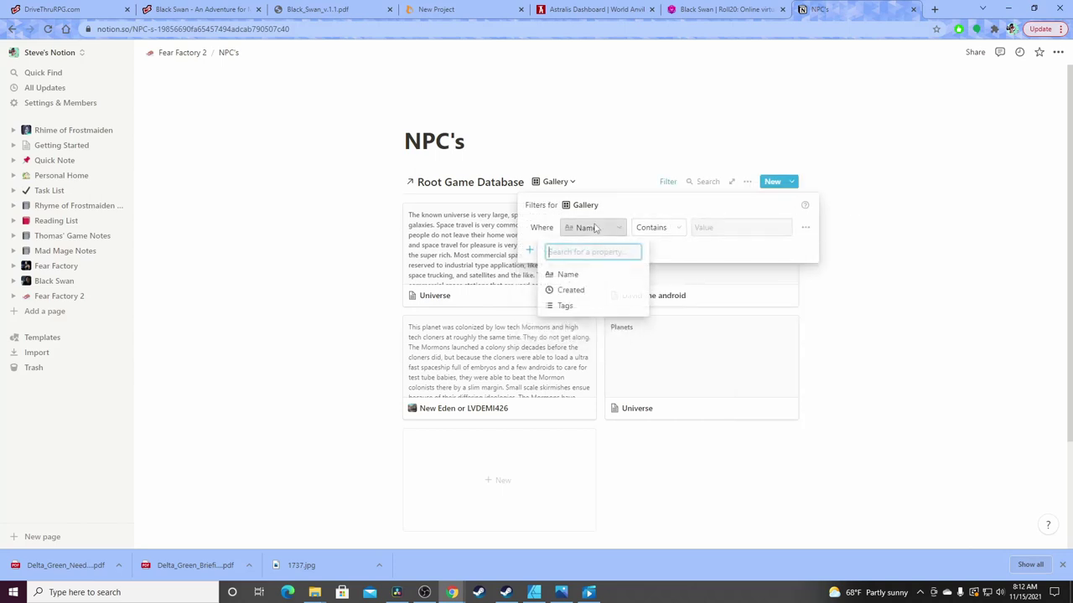
{"action": "left_click", "coordinate": [565, 305]}
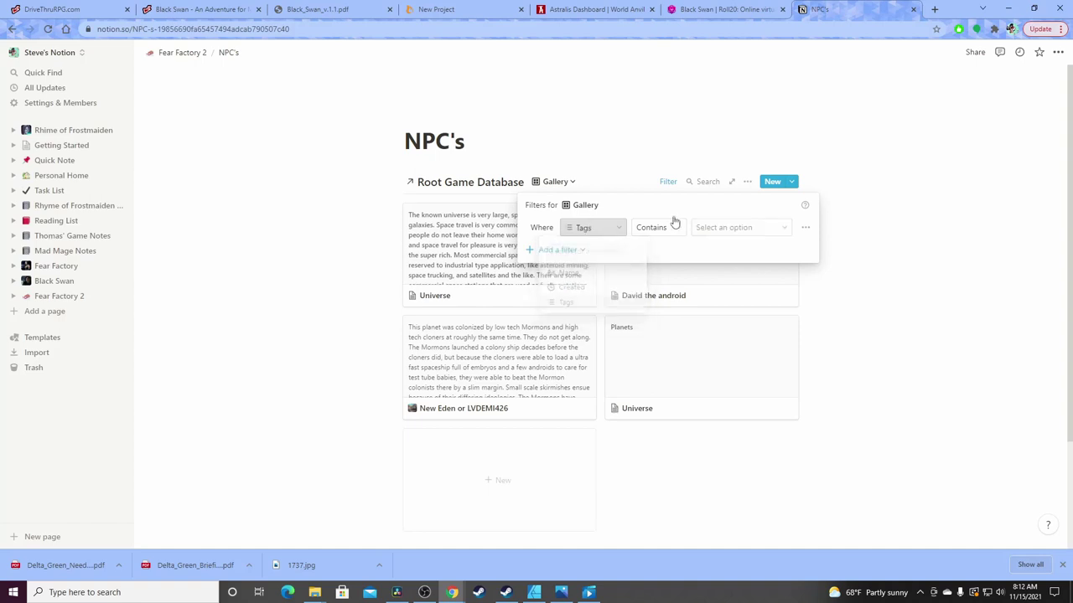
{"action": "left_click", "coordinate": [727, 227]}
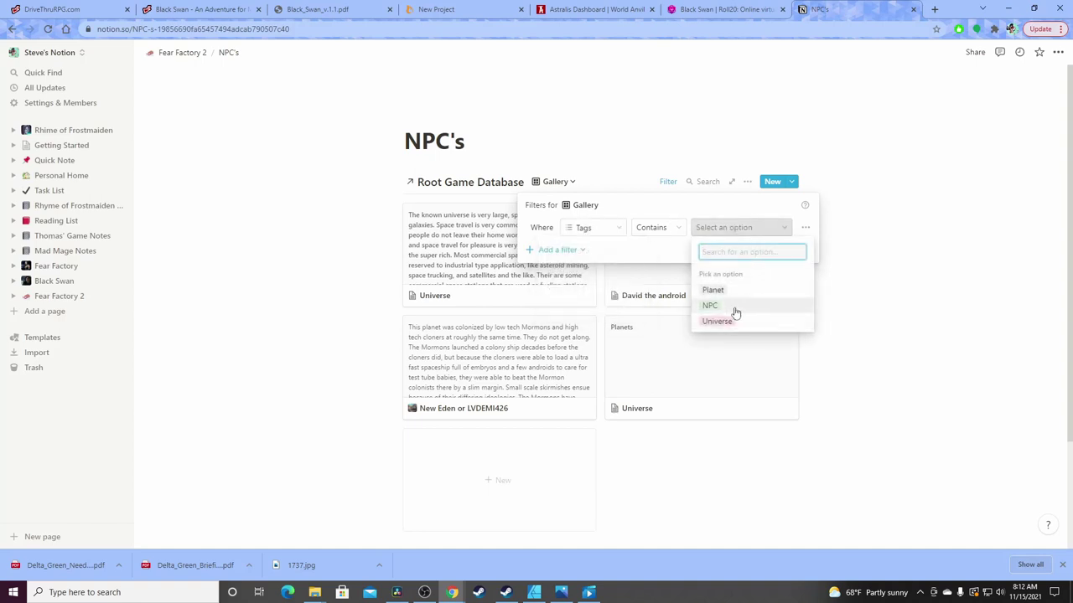
{"action": "left_click", "coordinate": [735, 307]}
{"action": "left_click", "coordinate": [913, 343]}
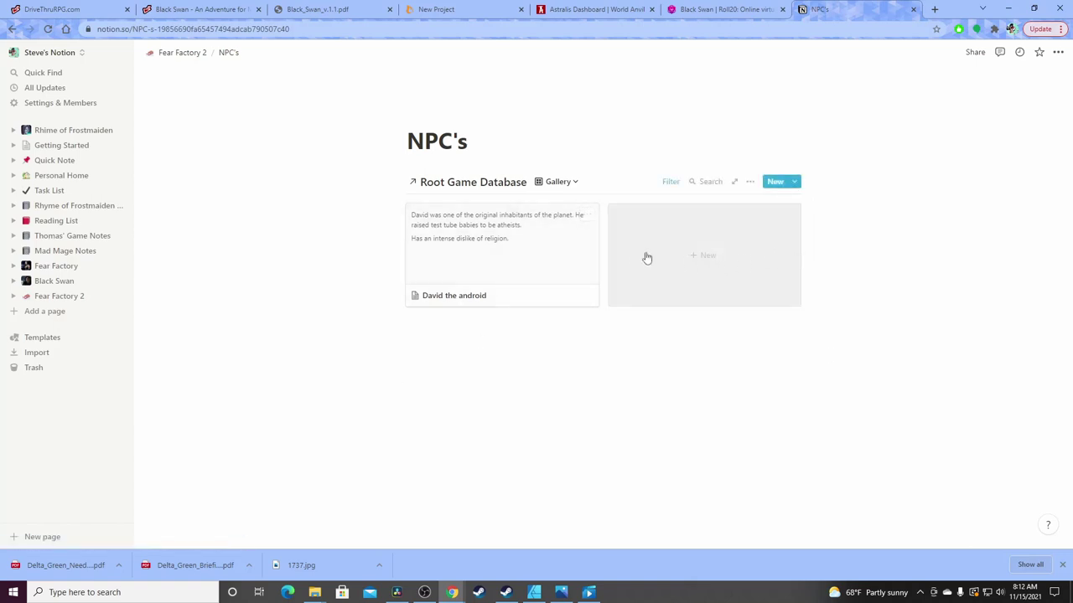
Add a gallery entry titled Eve with the text "Eve is a combat android reprommed to care for children. She is a tough motherfucker."
{"action": "left_click", "coordinate": [702, 260]}
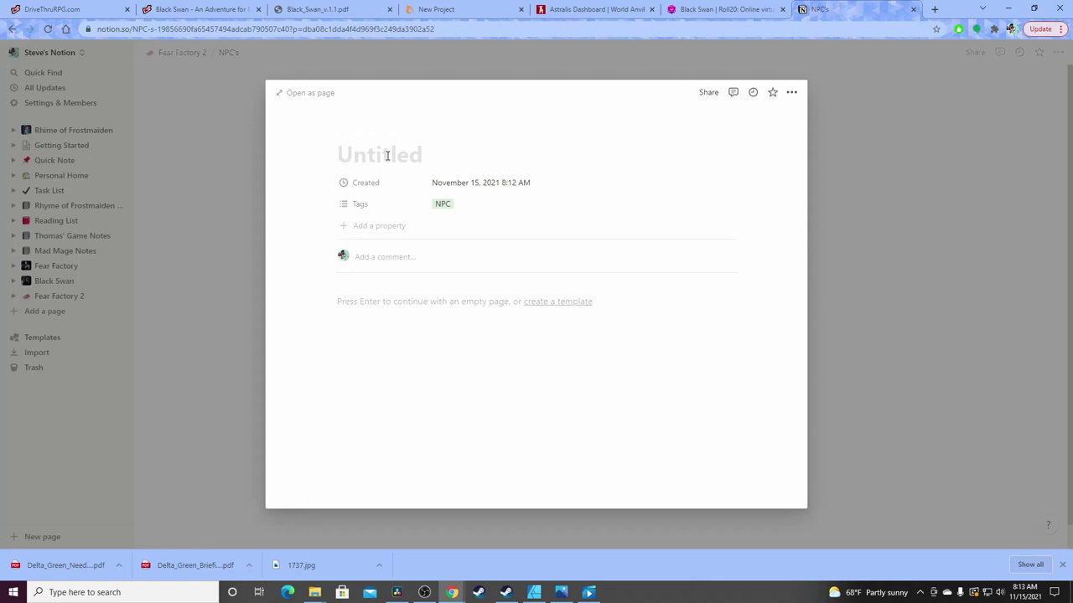
{"action": "type", "text": "Eve"}
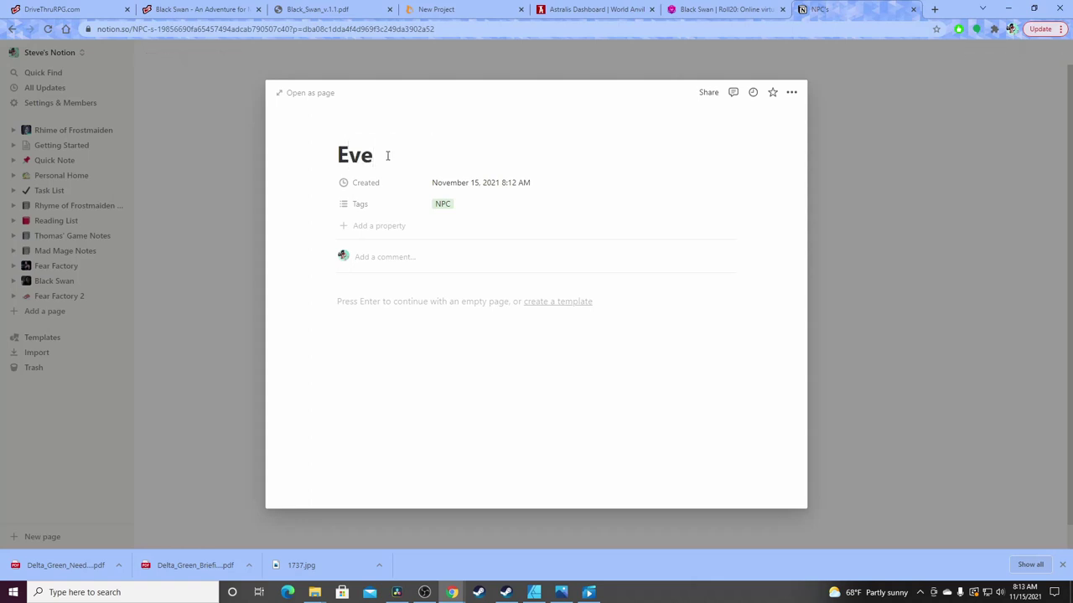
{"action": "left_click", "coordinate": [426, 304]}
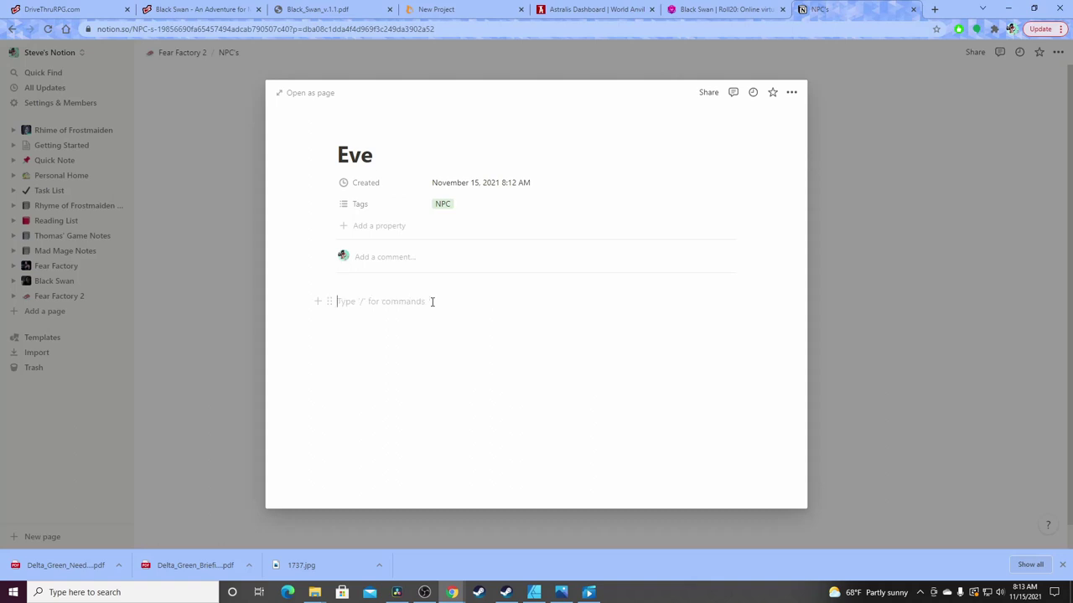
{"action": "type", "text": "Eve is a combat android repromm"}
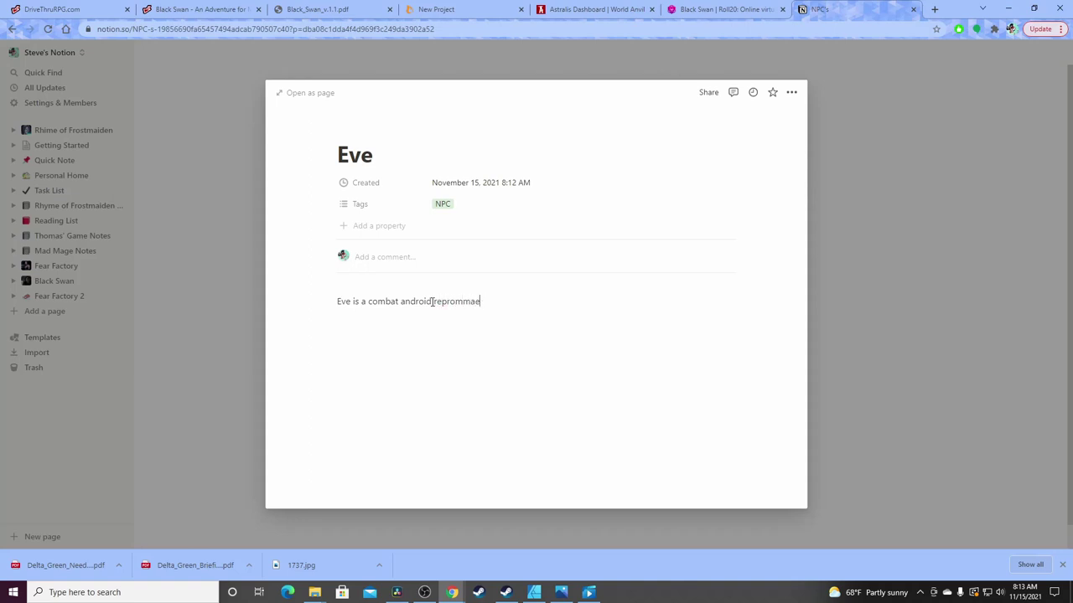
{"action": "type", "text": "ed"}
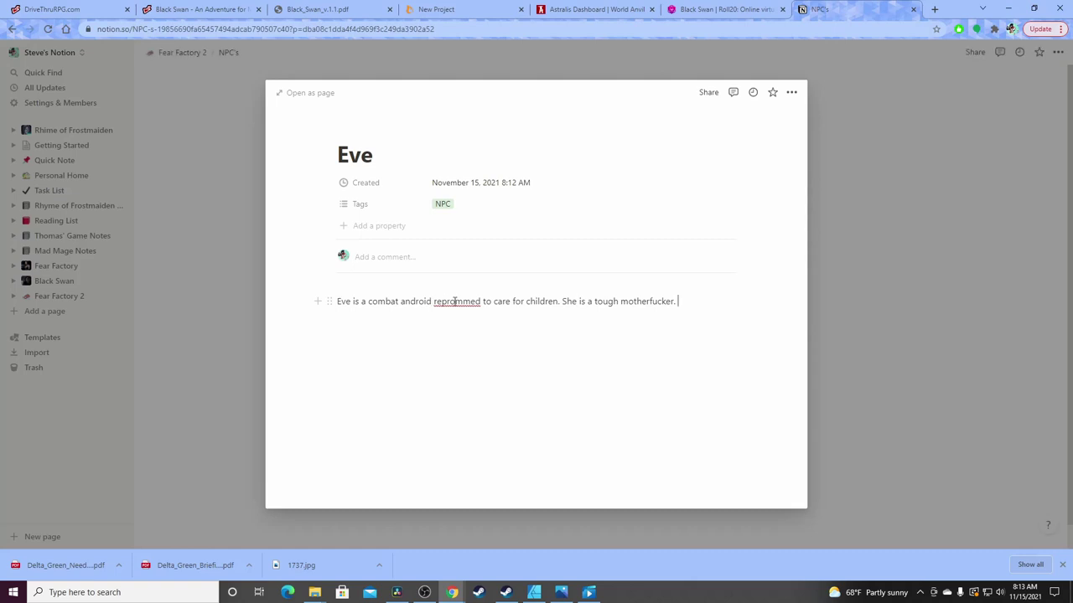
Correct the misspelled word "reprommed" in Eve's description to "reprogrammed"
{"action": "right_click", "coordinate": [467, 300]}
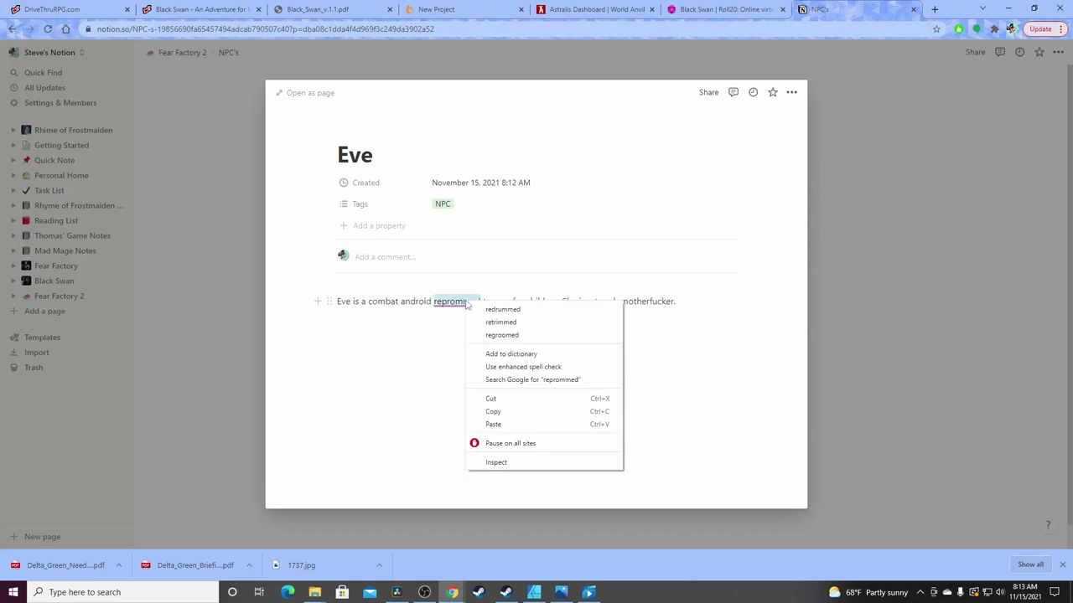
{"action": "left_click", "coordinate": [400, 367]}
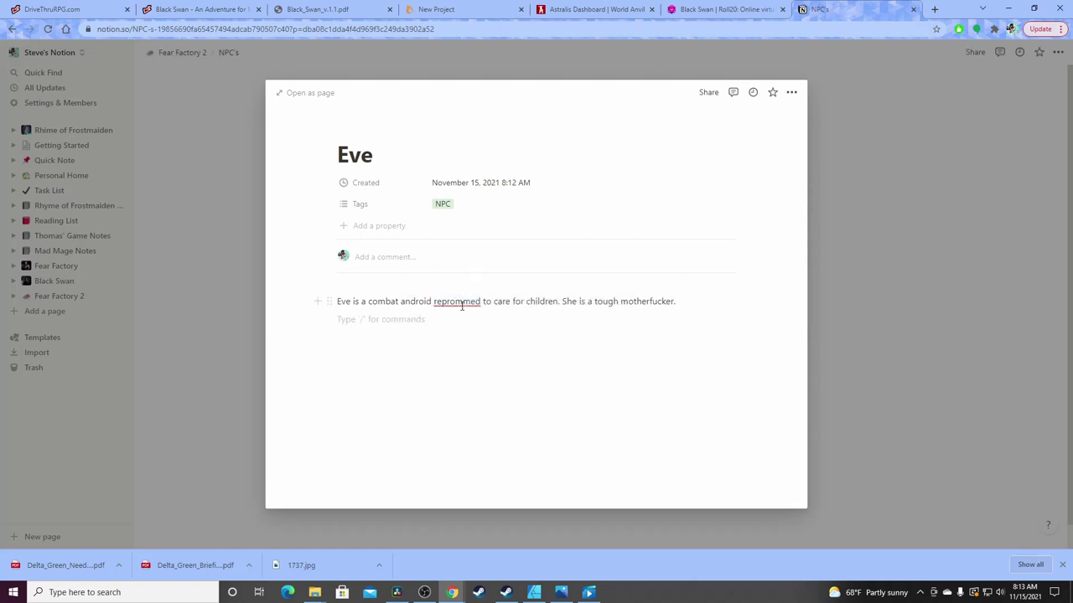
{"action": "left_click", "coordinate": [465, 304]}
{"action": "key", "text": "BackSpace"}
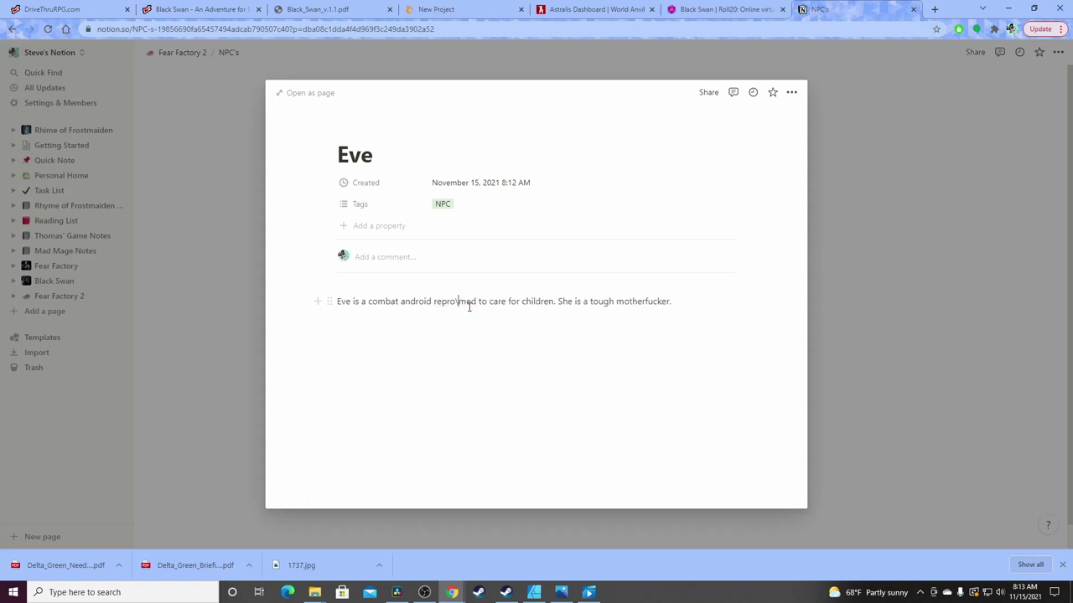
{"action": "type", "text": "gram"}
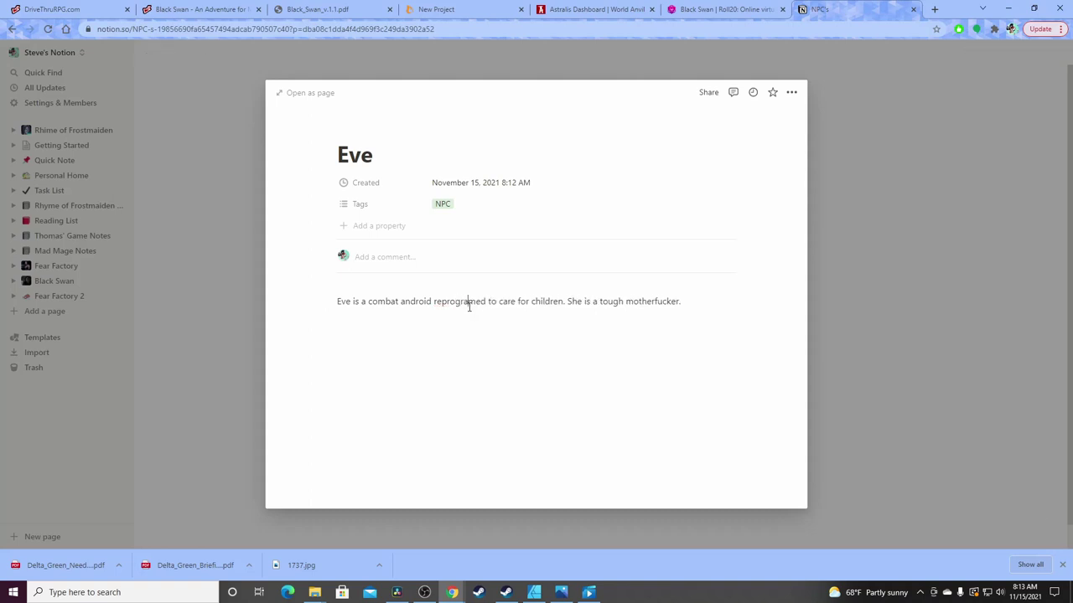
{"action": "left_click", "coordinate": [501, 318]}
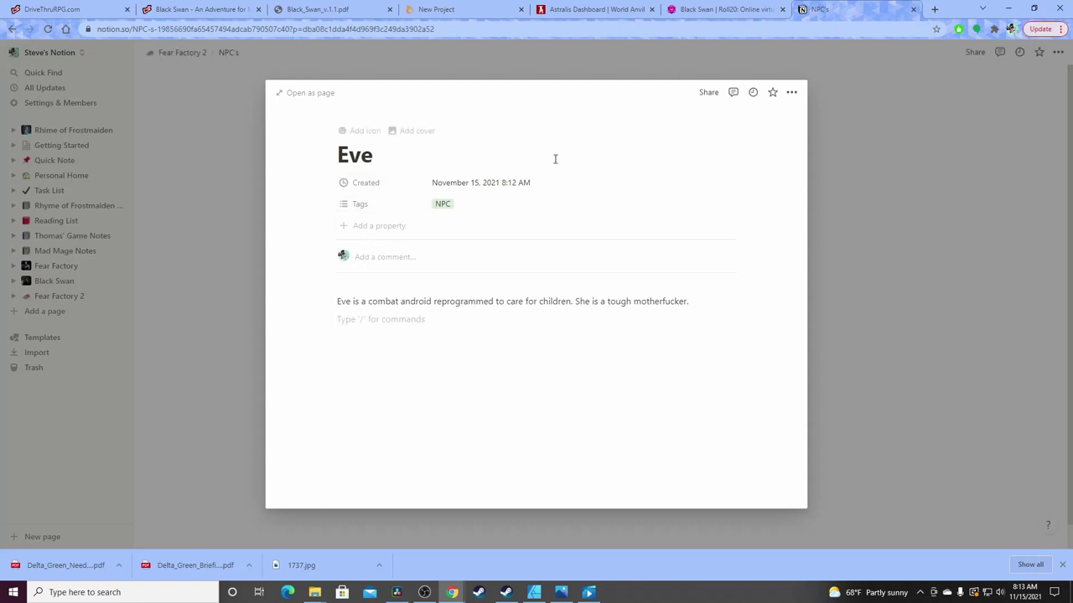
Create and assign the tags Eve and Android on the Eve entry, and close it to return to the NPC's gallery
{"action": "left_click", "coordinate": [490, 206]}
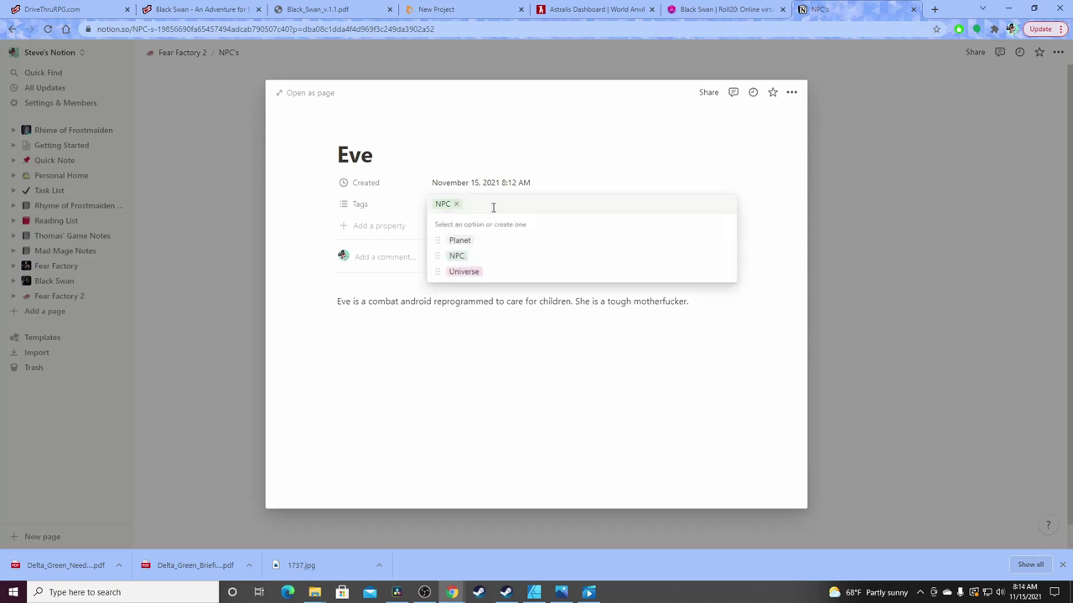
{"action": "type", "text": "E"}
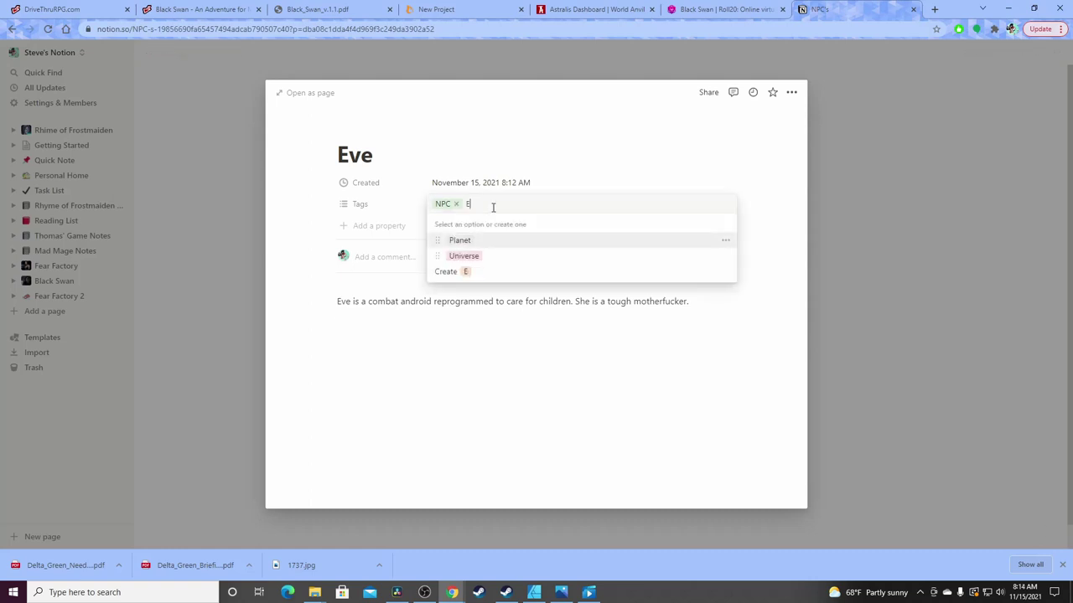
{"action": "type", "text": "ve"}
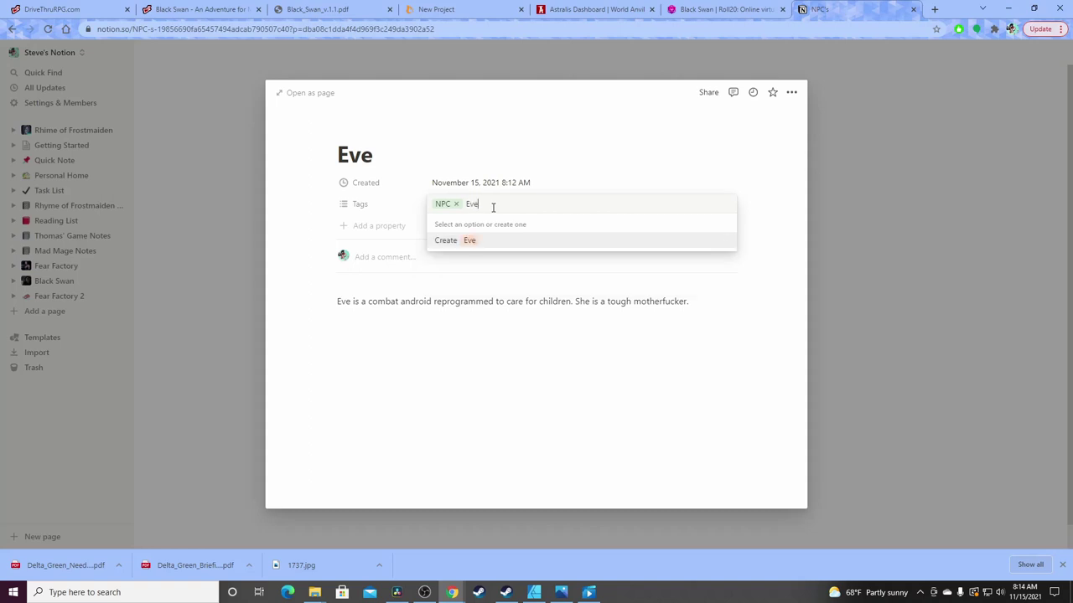
{"action": "key", "text": "Return"}
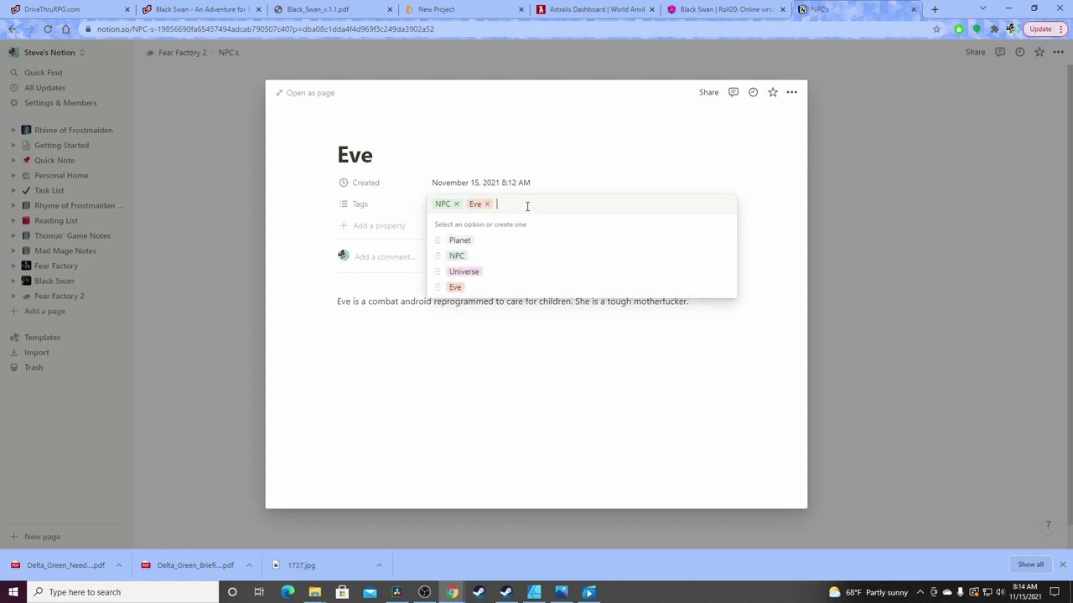
{"action": "type", "text": "Android"}
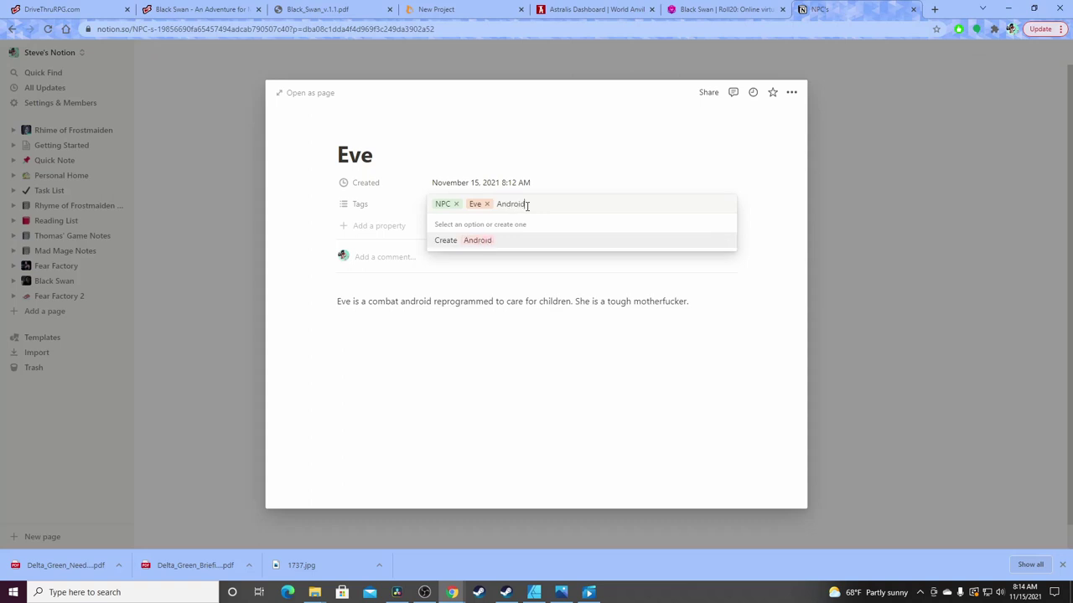
{"action": "left_click", "coordinate": [484, 243]}
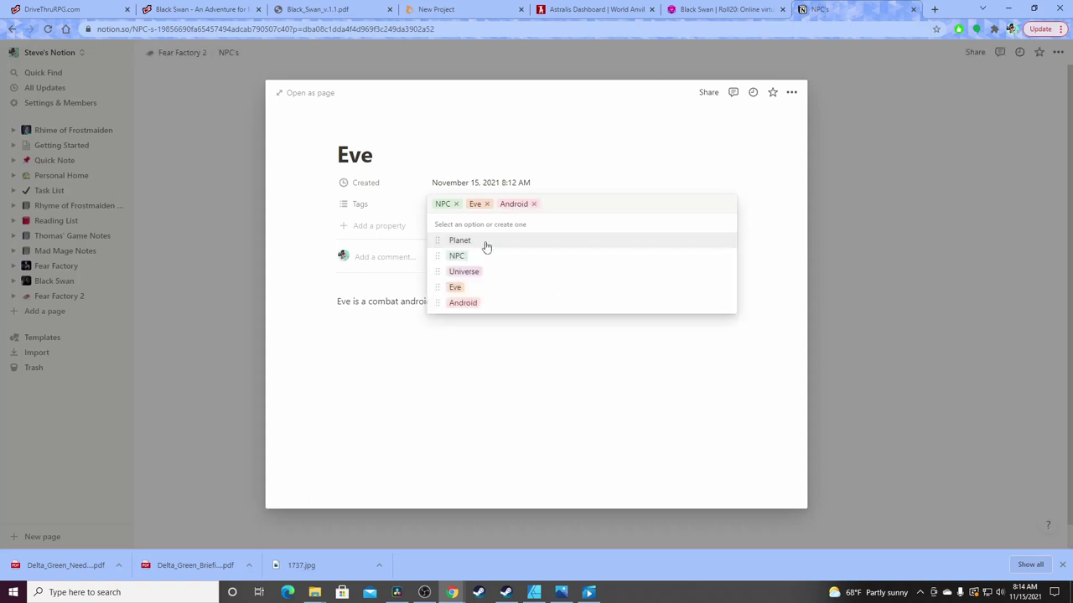
{"action": "left_click", "coordinate": [624, 156]}
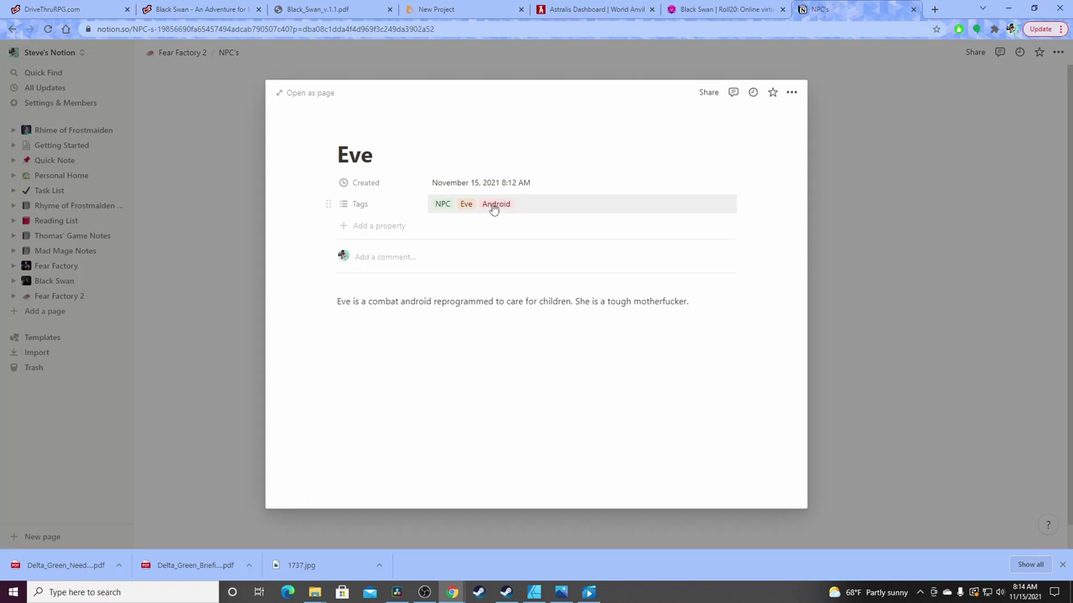
{"action": "left_click", "coordinate": [918, 289]}
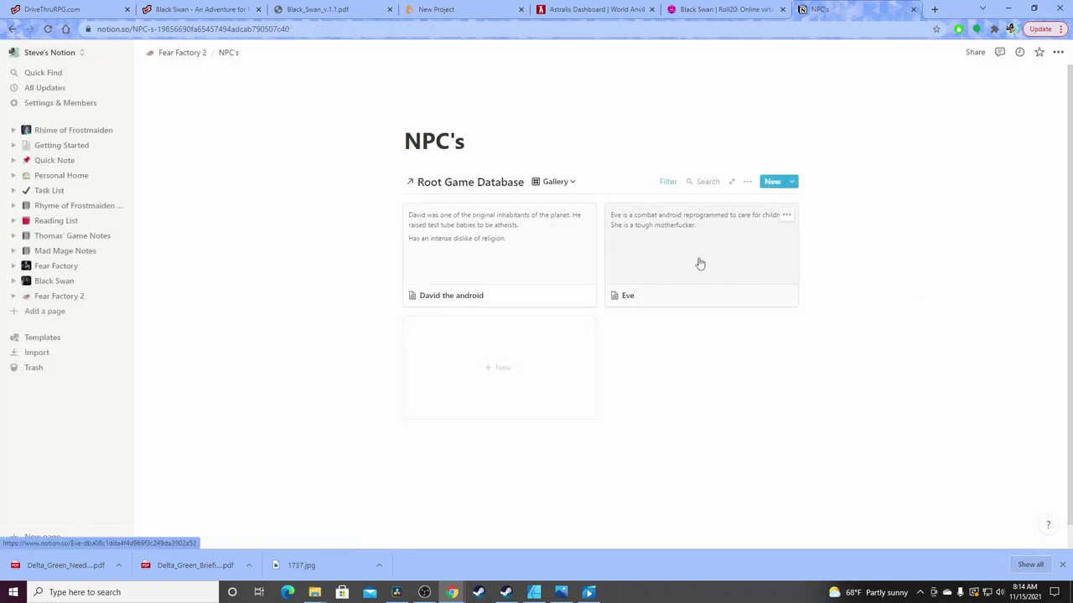
Check the entries in the Root Game Database from Fear Factory 2, and return to the Fear Factory 2 page
{"action": "left_click", "coordinate": [181, 53]}
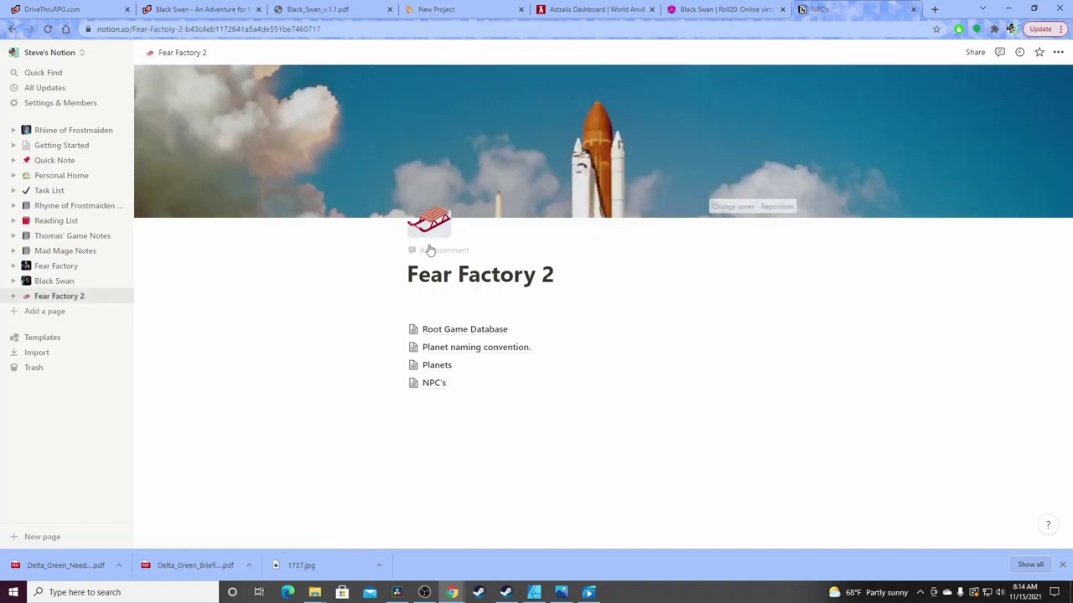
{"action": "left_click", "coordinate": [497, 334]}
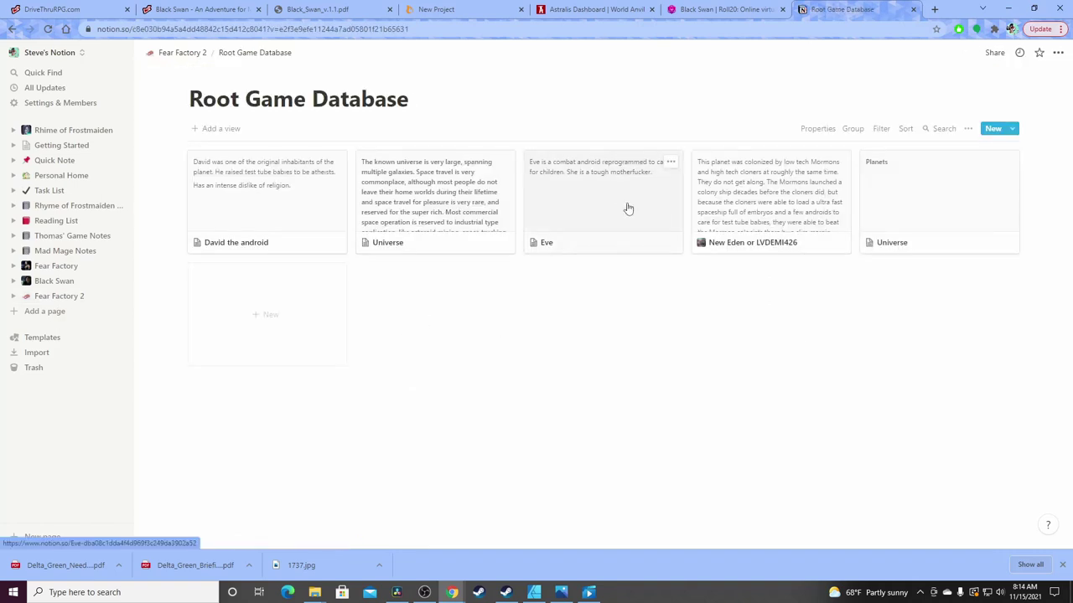
{"action": "left_click", "coordinate": [180, 53]}
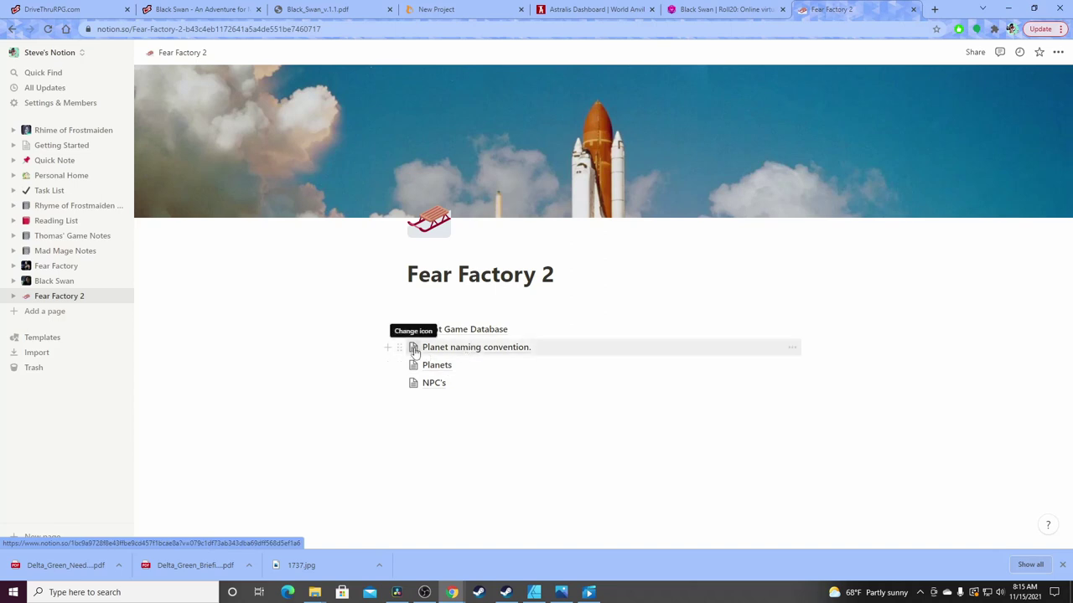
{"action": "mouse_move", "coordinate": [410, 348]}
{"action": "left_mouse_down"}
{"action": "mouse_move", "coordinate": [429, 333]}
{"action": "mouse_move", "coordinate": [411, 325]}
{"action": "mouse_move", "coordinate": [402, 329]}
{"action": "mouse_move", "coordinate": [412, 348]}
{"action": "mouse_move", "coordinate": [436, 348]}
{"action": "mouse_move", "coordinate": [403, 346]}
{"action": "left_mouse_up"}
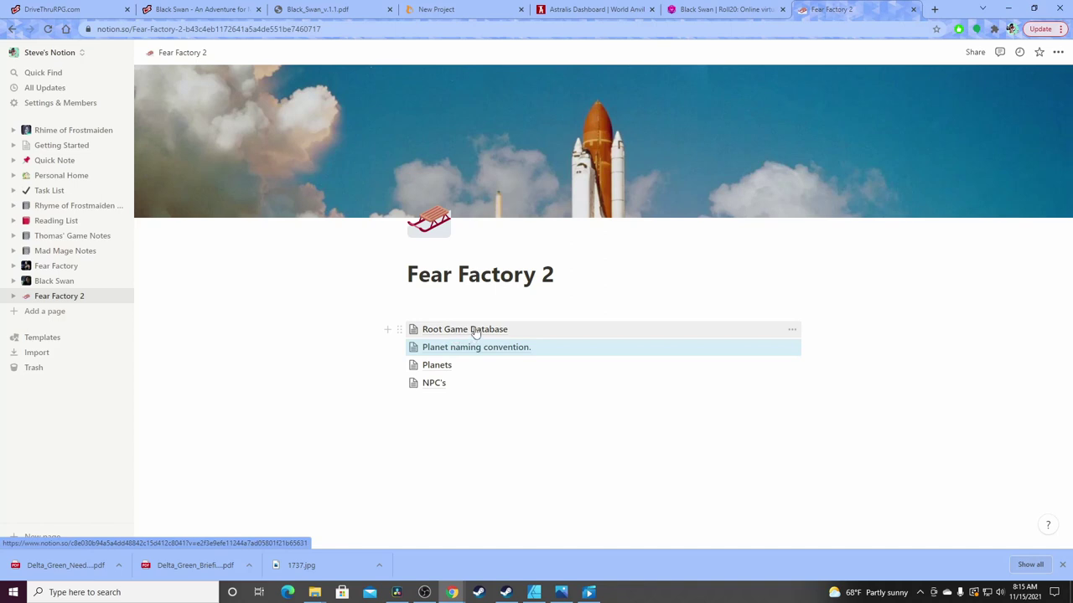
{"action": "left_click", "coordinate": [453, 405]}
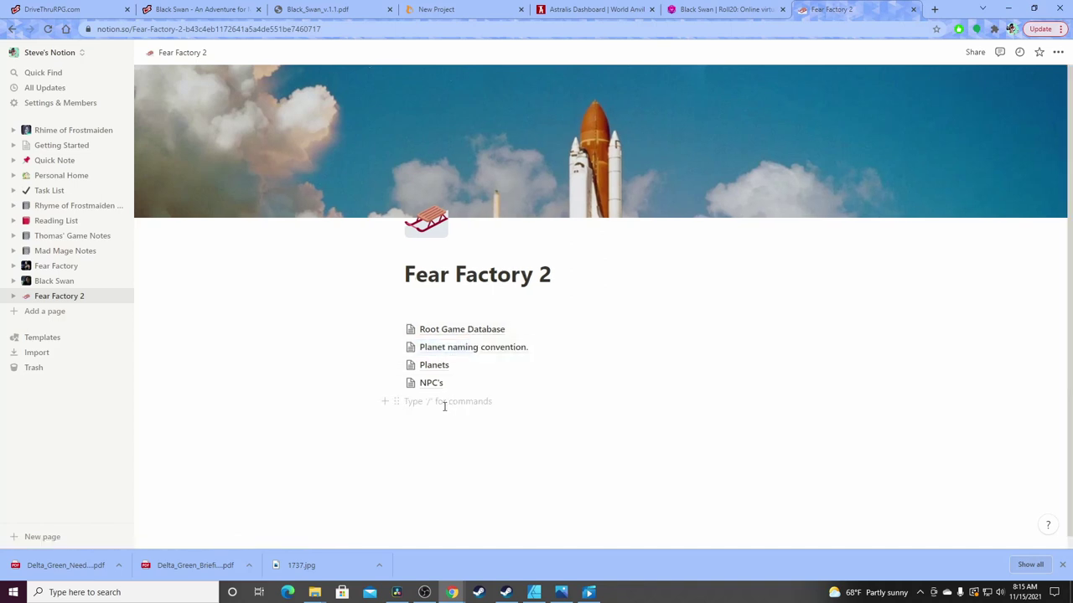
Create a new untitled entry in the Root Game Database and add a property of type Date to it
{"action": "left_click", "coordinate": [471, 332]}
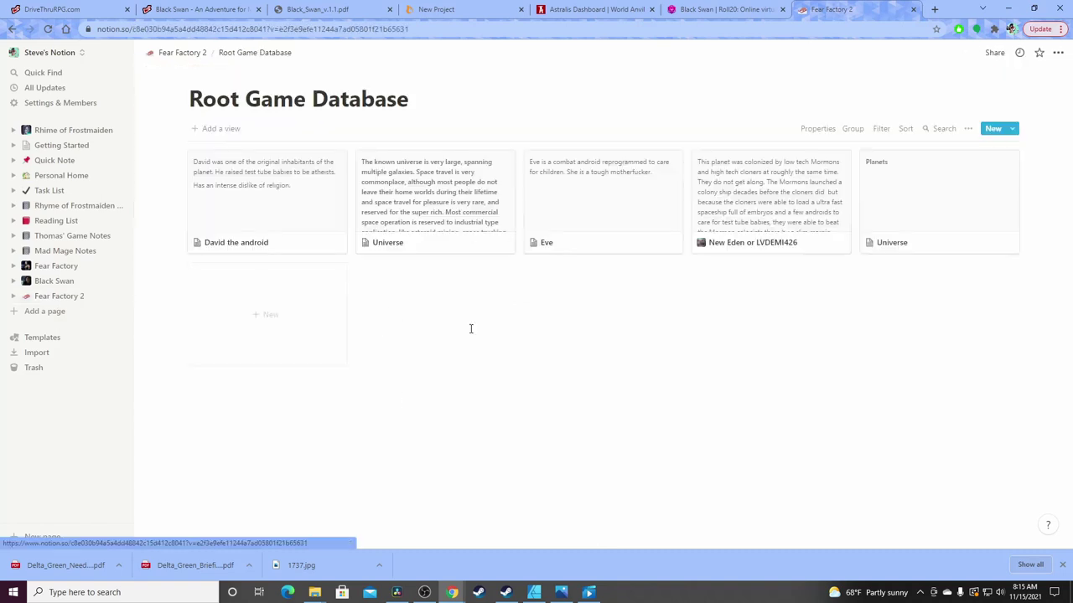
{"action": "left_click", "coordinate": [260, 317]}
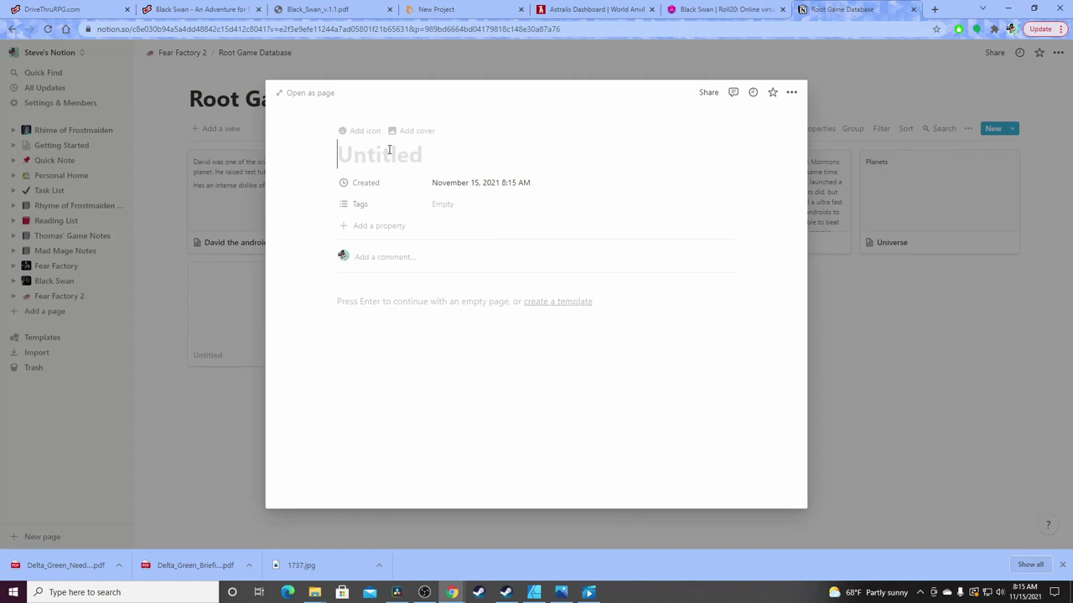
{"action": "left_click", "coordinate": [362, 226]}
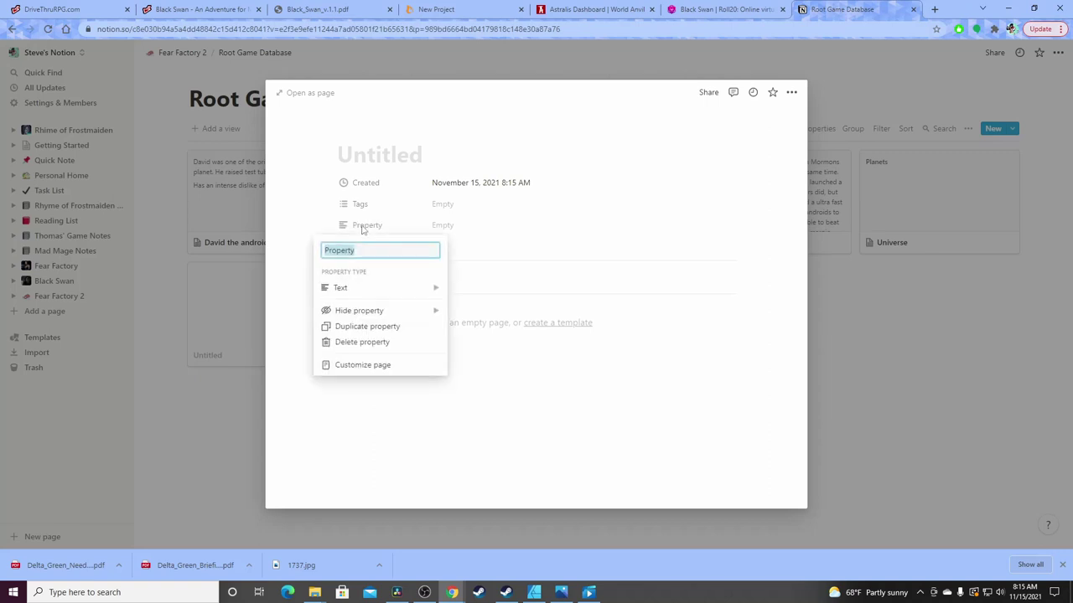
{"action": "mouse_move", "coordinate": [352, 290]}
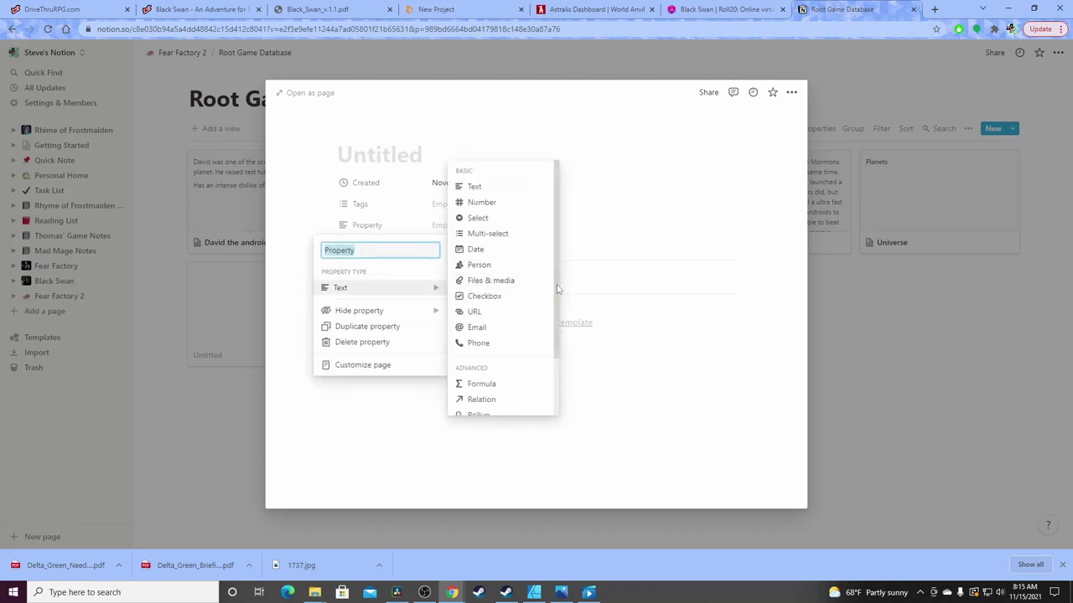
{"action": "left_click", "coordinate": [504, 251]}
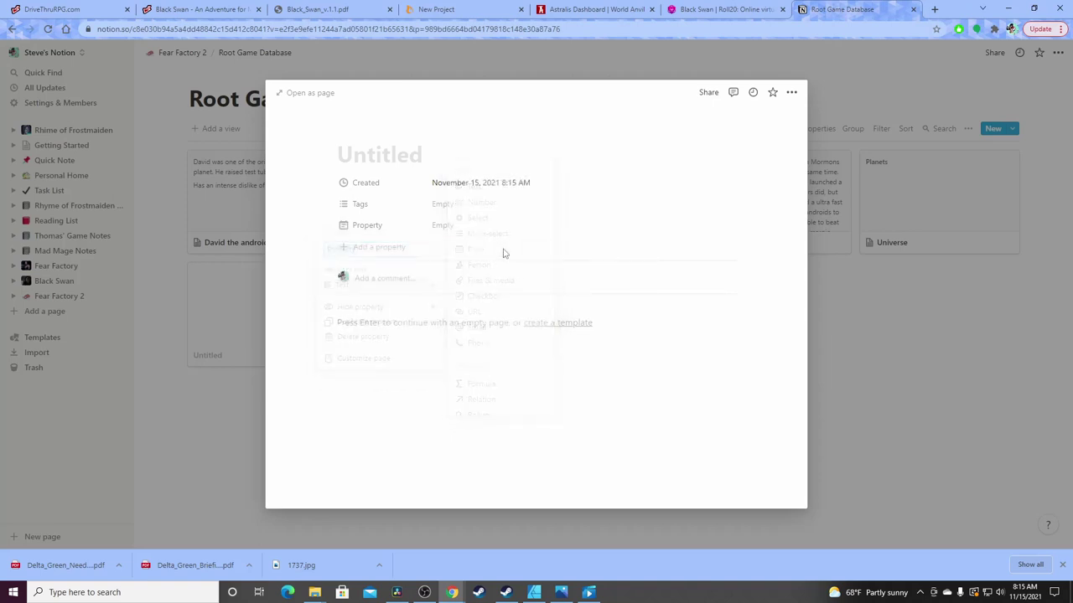
Create and assign the tag Session on the new untitled entry, and title the entry Session 1
{"action": "left_click", "coordinate": [456, 206]}
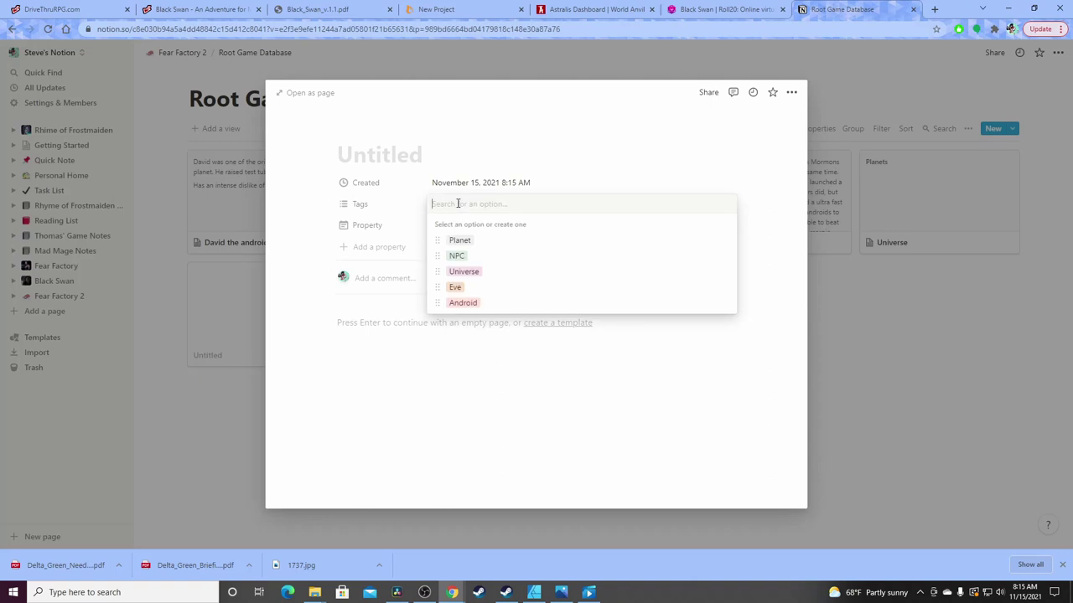
{"action": "type", "text": "Session"}
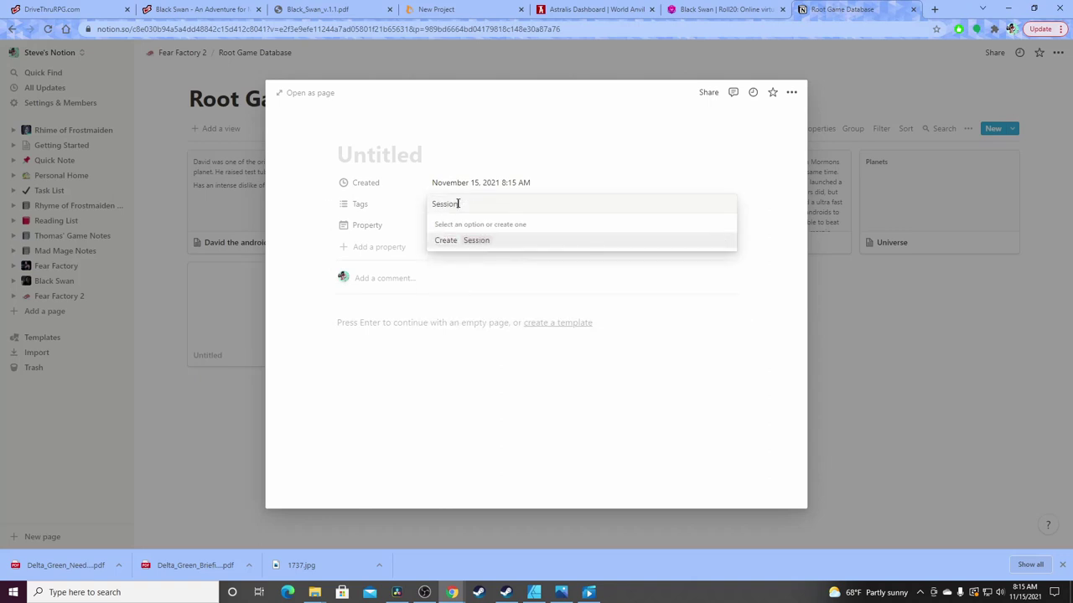
{"action": "left_click", "coordinate": [481, 242]}
{"action": "left_click", "coordinate": [388, 157]}
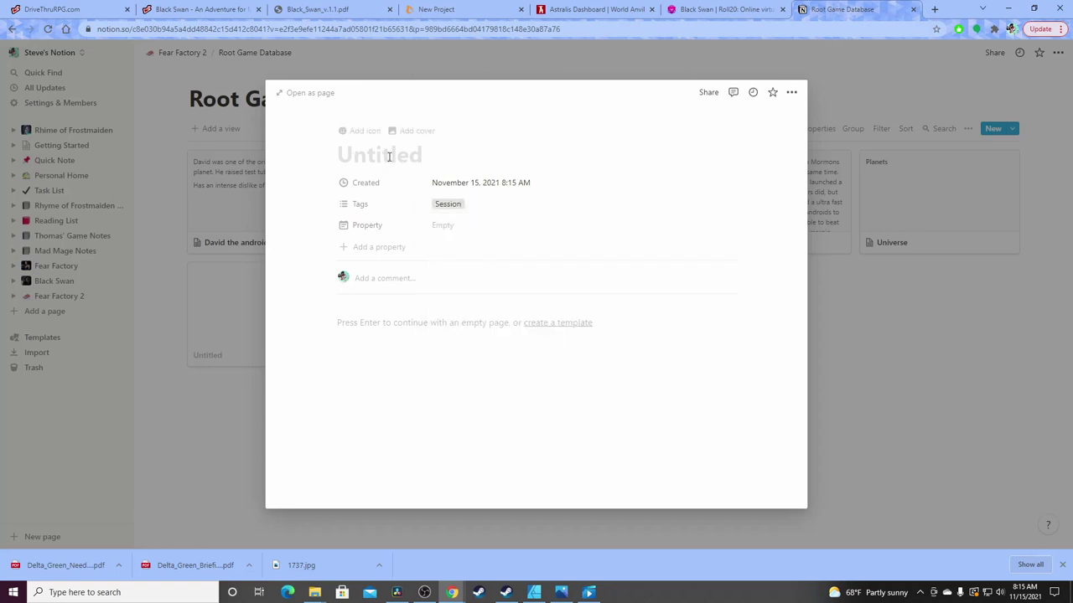
{"action": "type", "text": "Sess"}
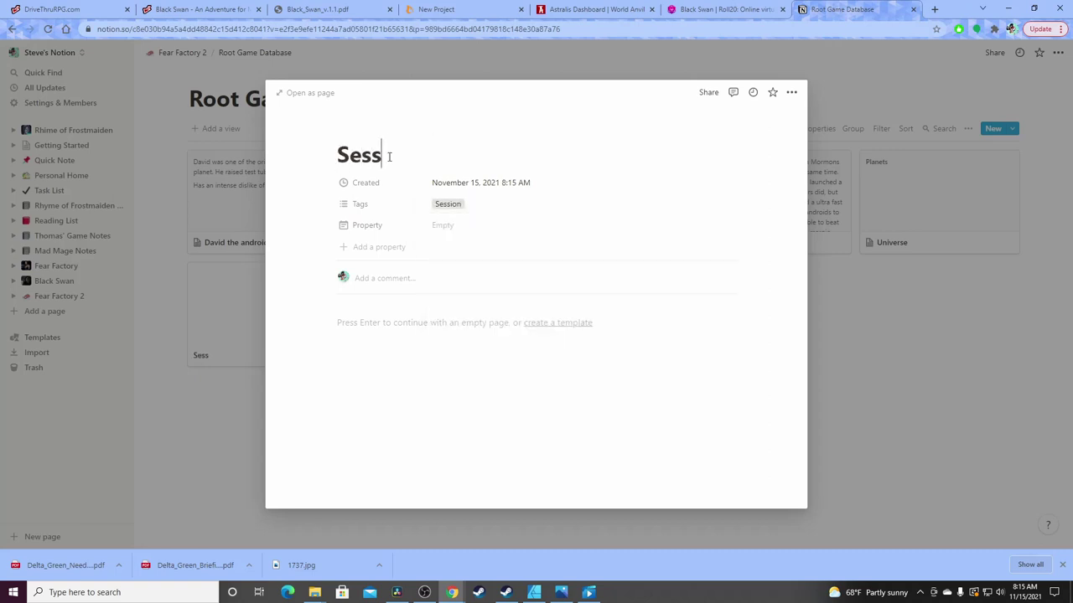
{"action": "type", "text": "ion 1"}
Write "The players awaken from their cryo-tubes" in the body of the Session 1 entry, and close the entry
{"action": "left_click", "coordinate": [424, 325]}
{"action": "type", "text": "Th"}
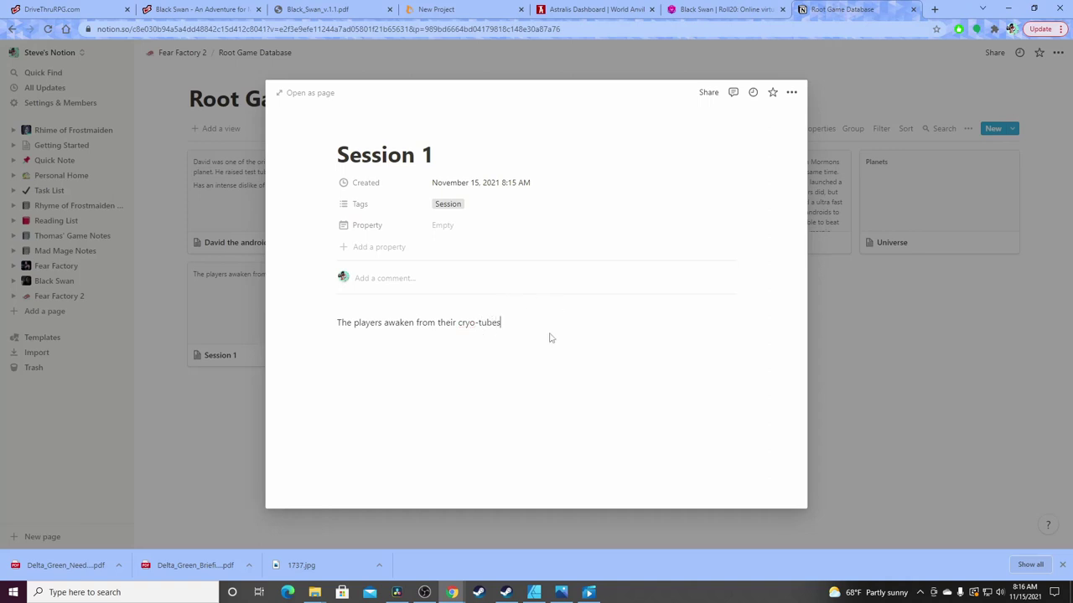
{"action": "key", "text": "Return"}
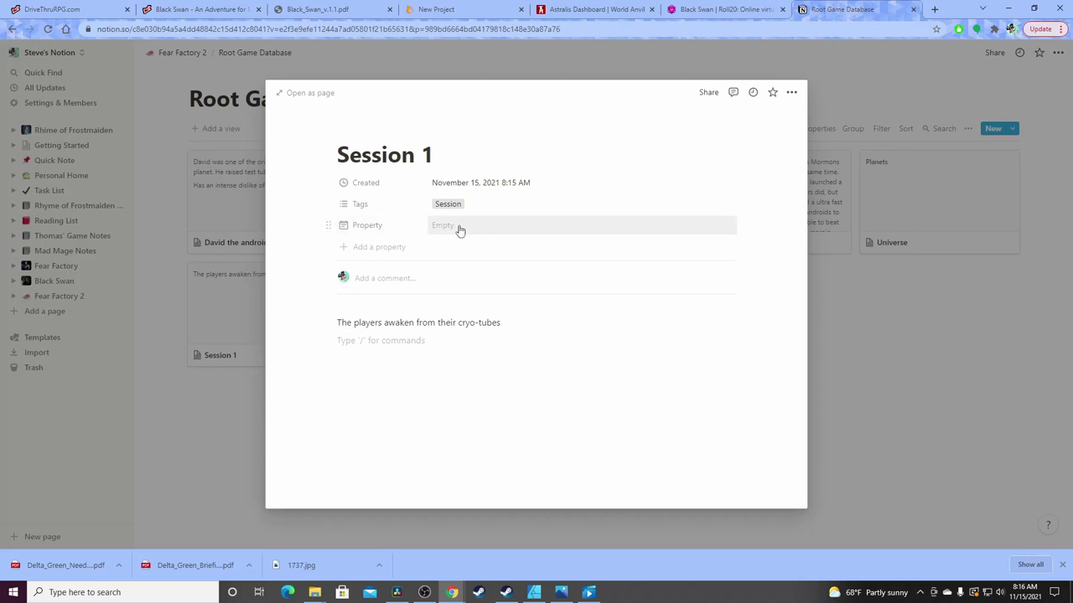
{"action": "left_click", "coordinate": [446, 53]}
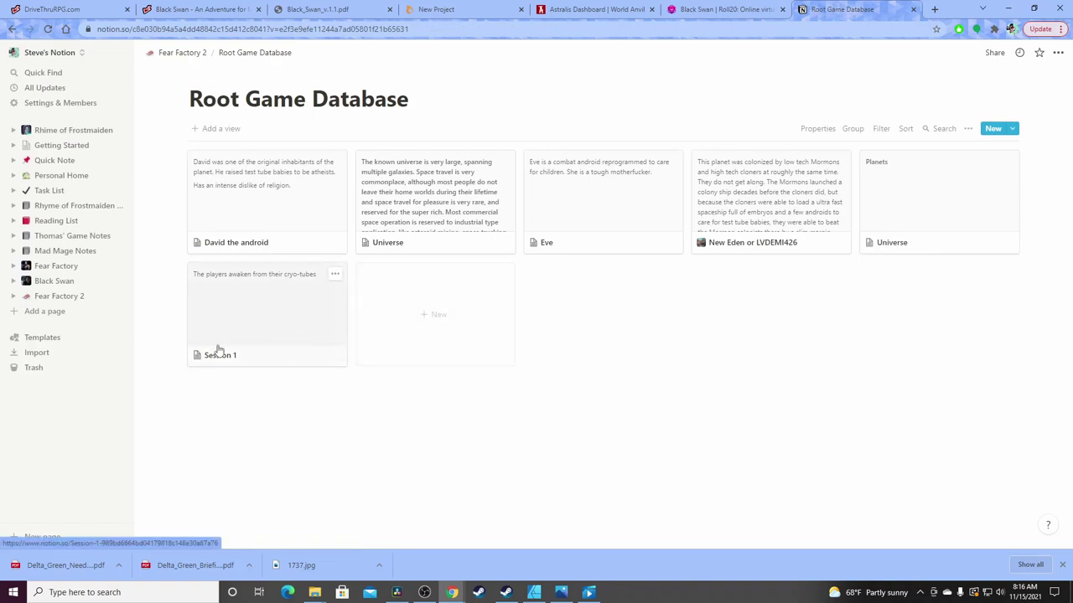
Add an empty sub-page titled Session Notes below NPC's on the Fear Factory 2 page
{"action": "left_click", "coordinate": [183, 53]}
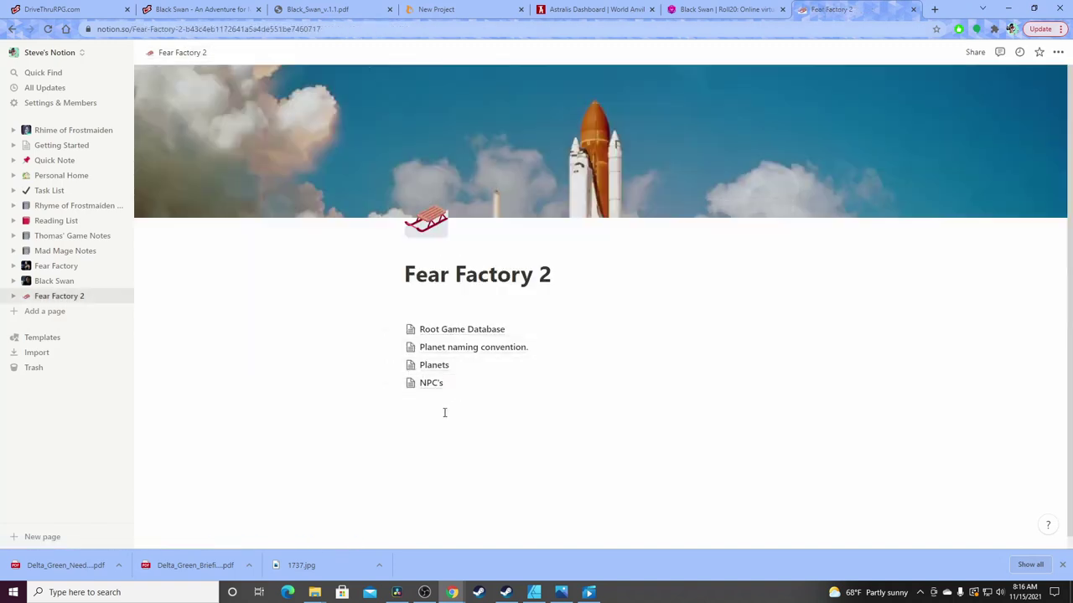
{"action": "left_click", "coordinate": [444, 412]}
{"action": "right_click", "coordinate": [437, 403]}
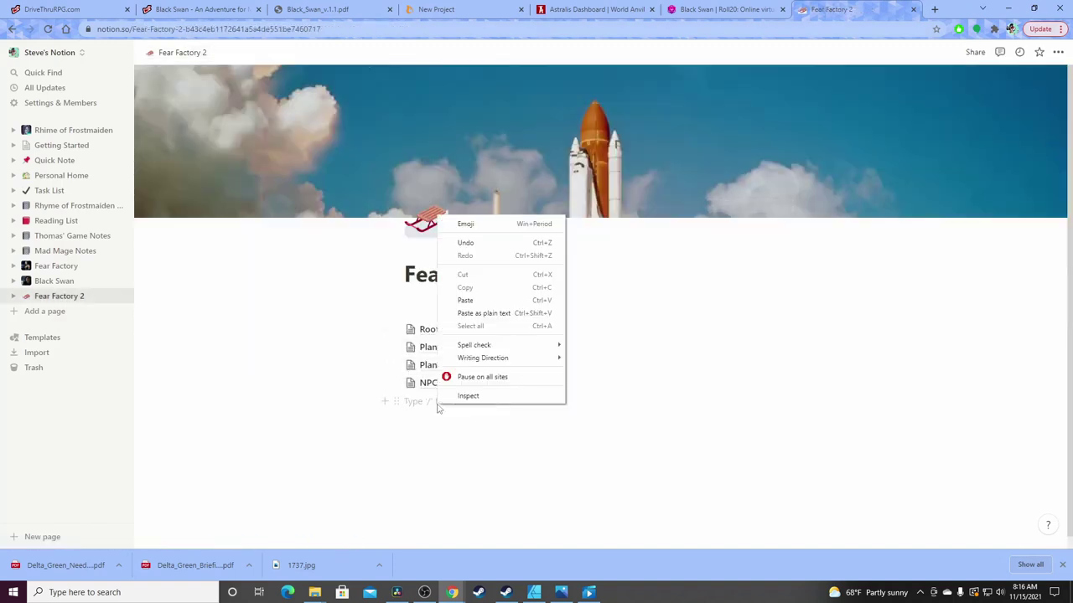
{"action": "left_click", "coordinate": [412, 403]}
{"action": "type", "text": "/"}
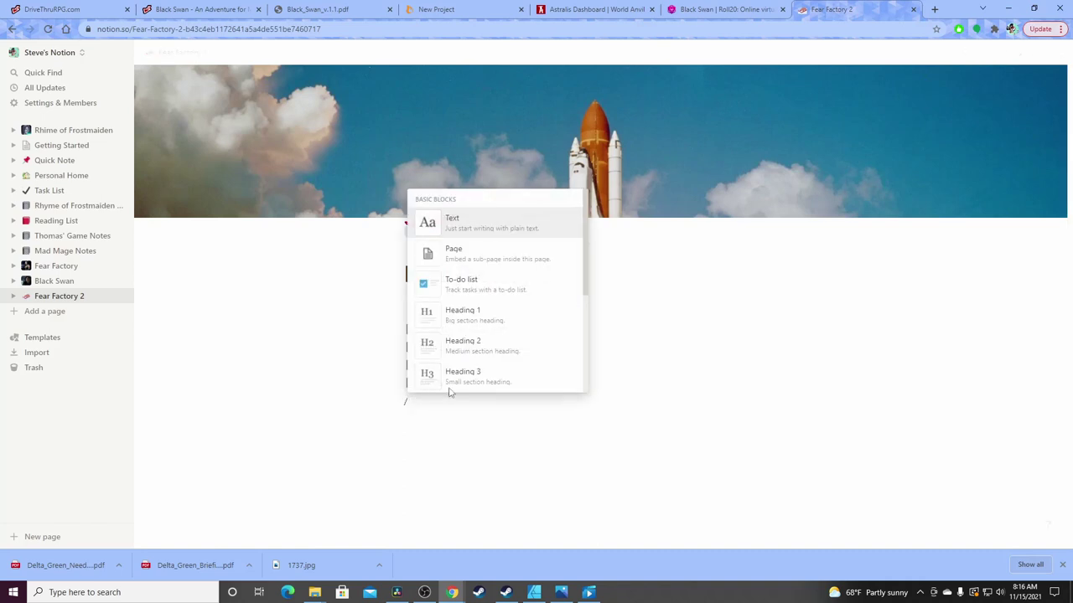
{"action": "left_click", "coordinate": [485, 255]}
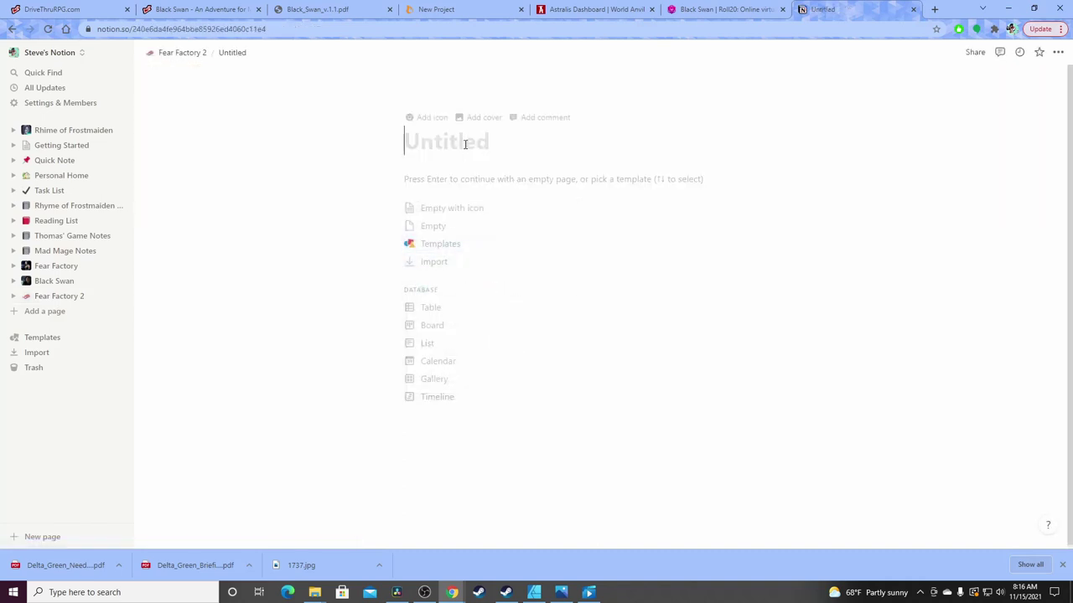
{"action": "type", "text": "Sessi"}
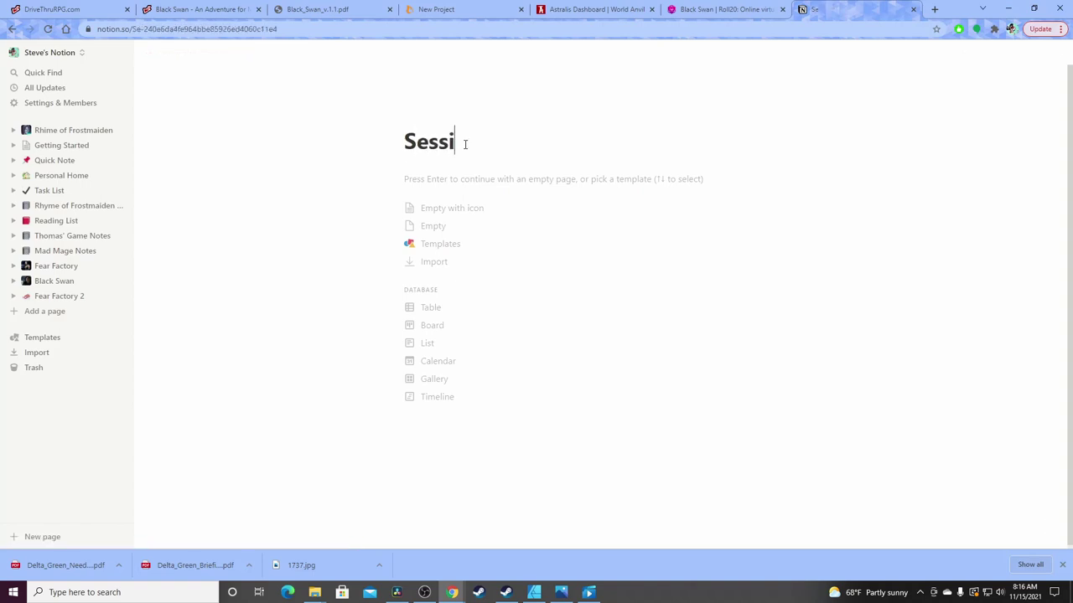
{"action": "type", "text": "on"}
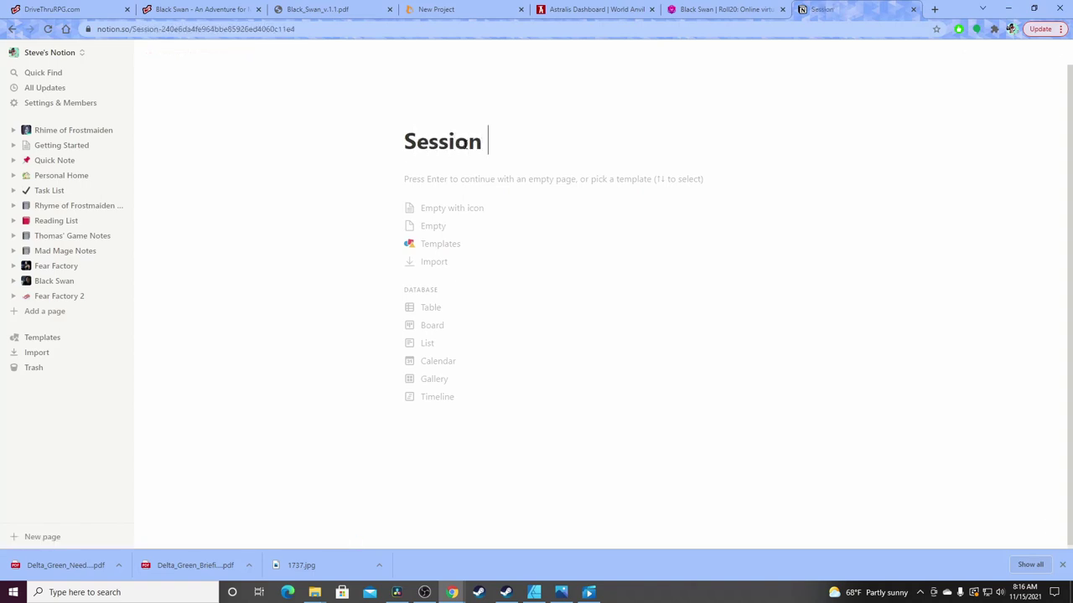
{"action": "type", "text": " Notes"}
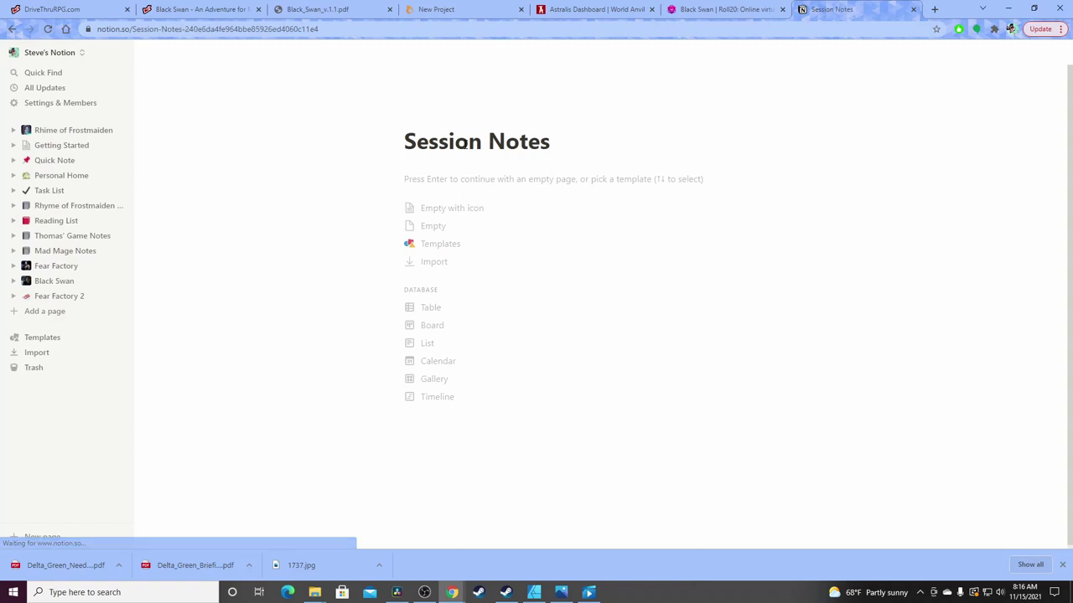
{"action": "key", "text": "Return"}
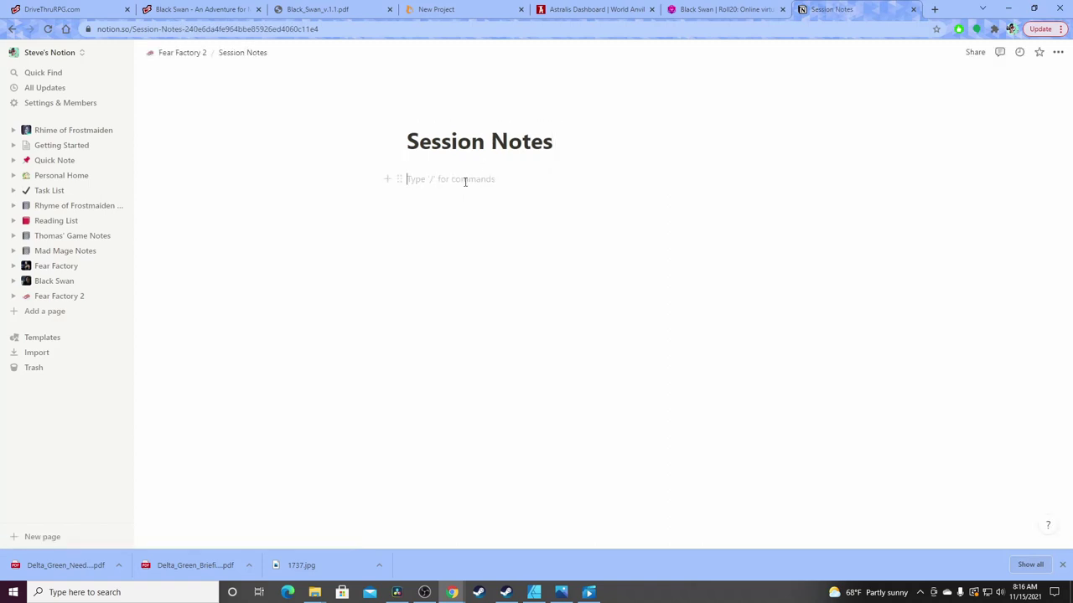
Insert a linked database of the Root Game Database from Fear Factory 2 into the Session Notes page
{"action": "type", "text": "/"}
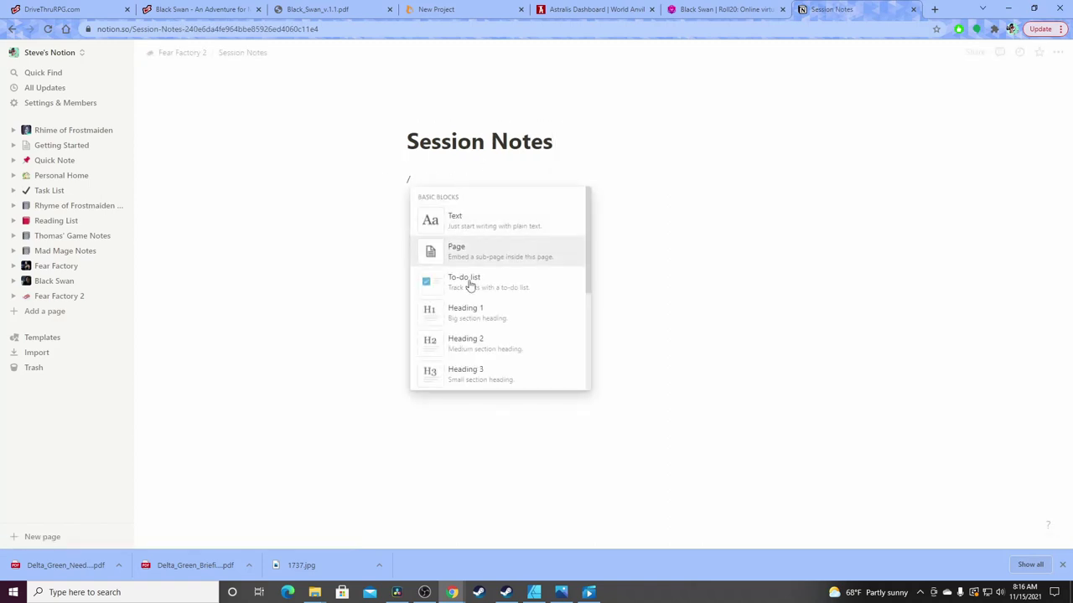
{"action": "scroll", "coordinate": [474, 285], "scroll_direction": "down", "scroll_amount": 3}
{"action": "scroll", "coordinate": [490, 289], "scroll_direction": "down", "scroll_amount": 5}
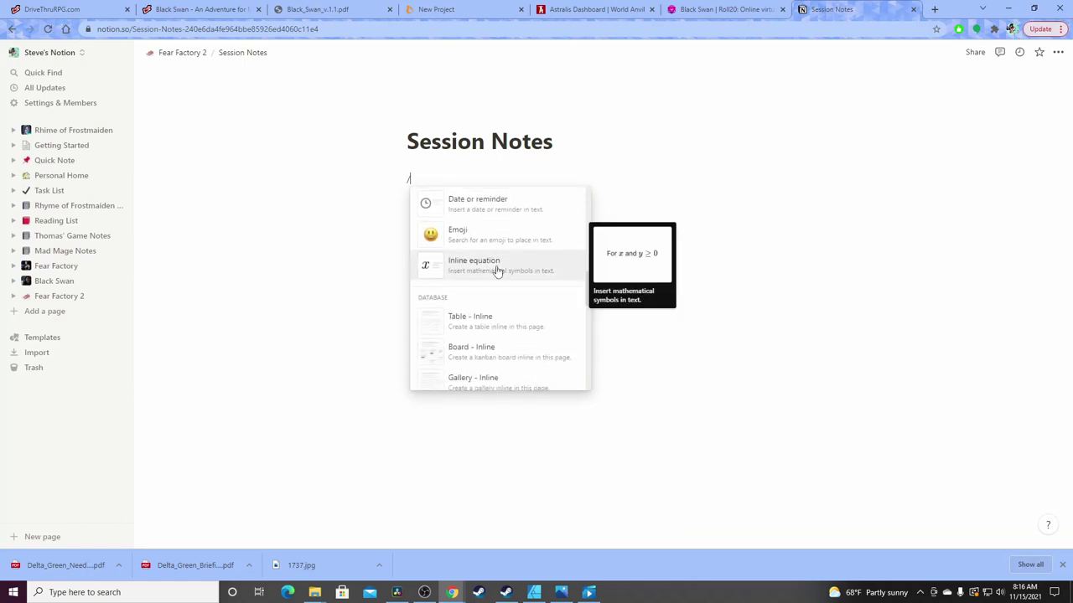
{"action": "scroll", "coordinate": [494, 273], "scroll_direction": "down", "scroll_amount": 5}
{"action": "scroll", "coordinate": [506, 280], "scroll_direction": "down", "scroll_amount": 2}
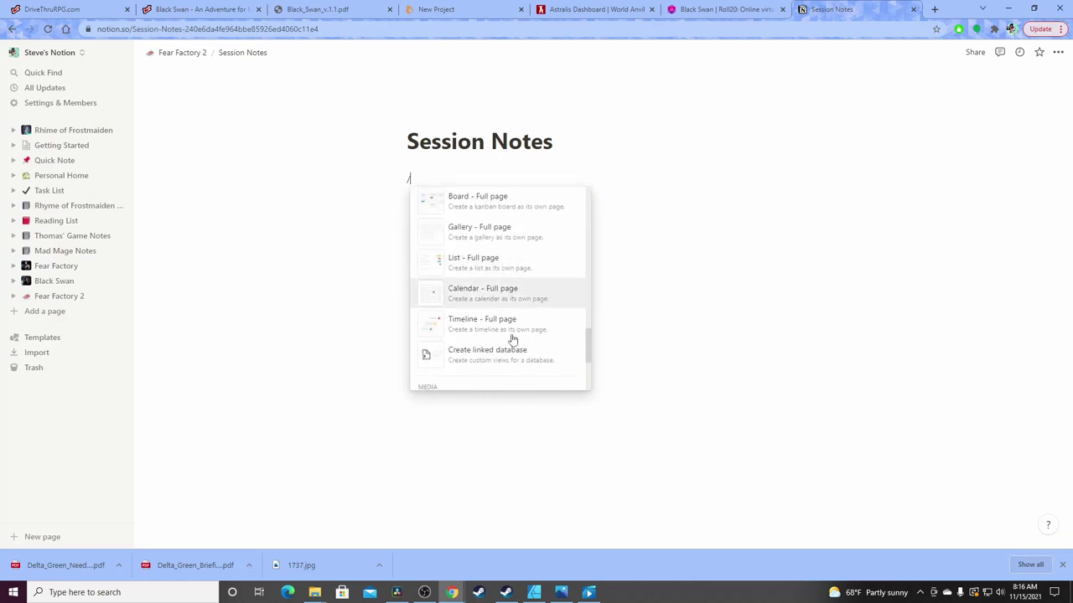
{"action": "left_click", "coordinate": [507, 363]}
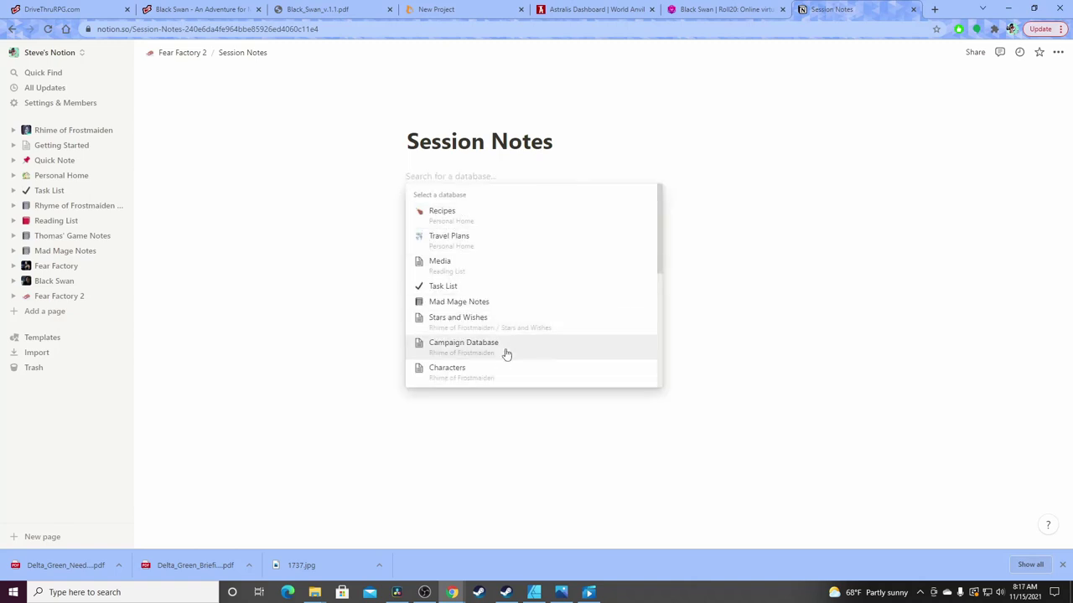
{"action": "scroll", "coordinate": [507, 347], "scroll_direction": "down", "scroll_amount": 2}
{"action": "scroll", "coordinate": [507, 347], "scroll_direction": "down", "scroll_amount": 2}
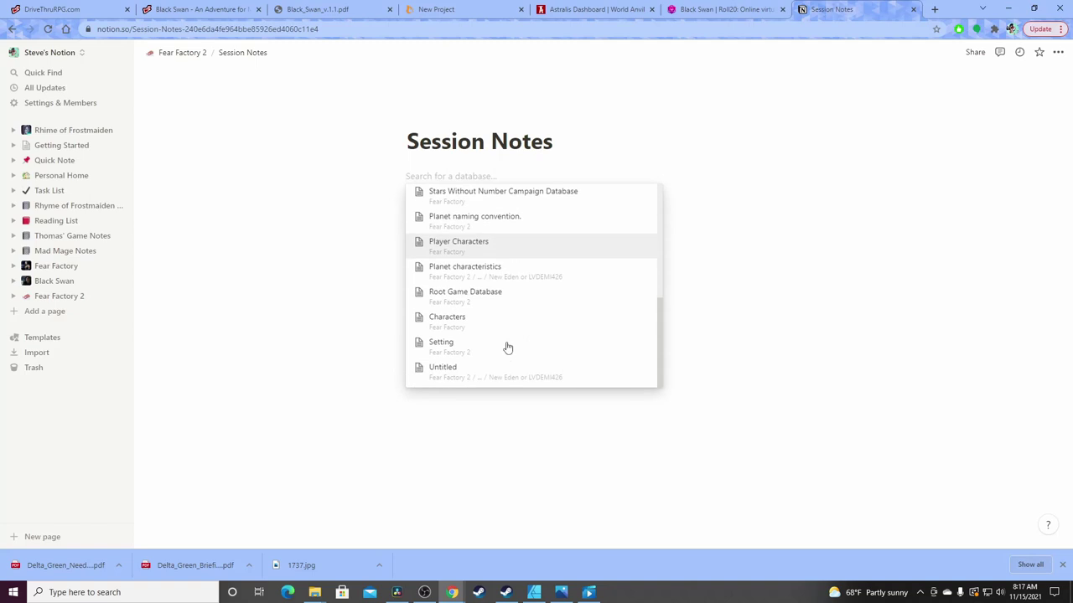
{"action": "left_click", "coordinate": [484, 305]}
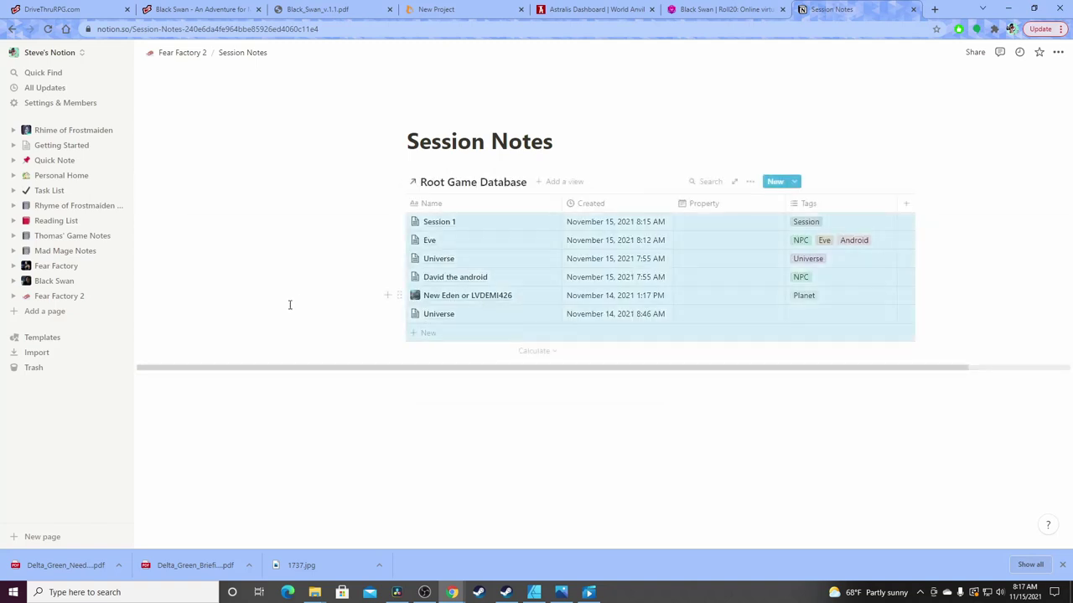
Filter the linked table on the Session Notes page to entries whose Tags contain Session
{"action": "left_click", "coordinate": [750, 181]}
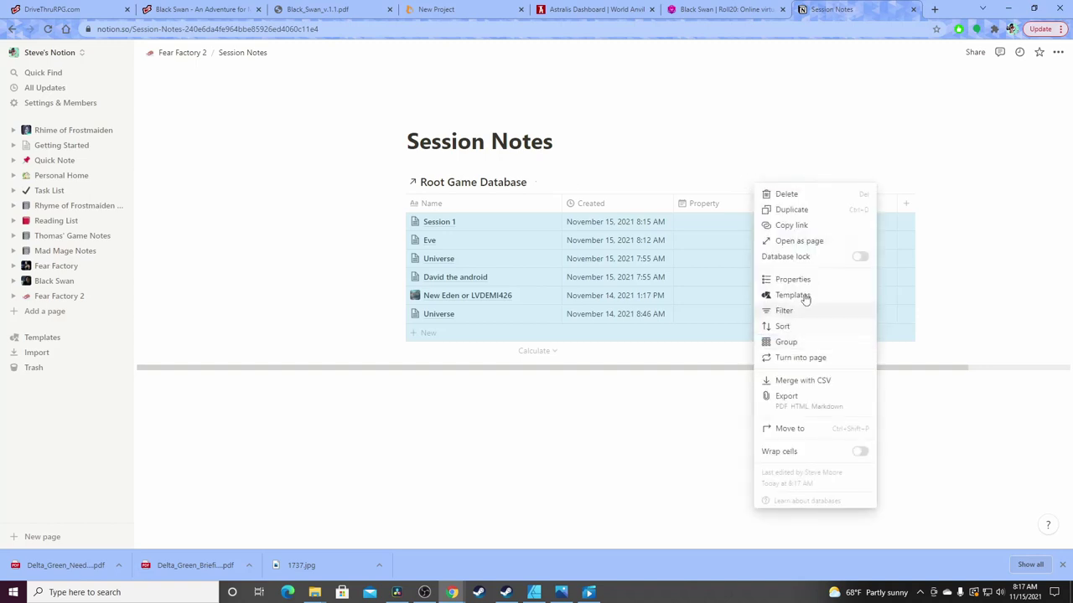
{"action": "left_click", "coordinate": [784, 310]}
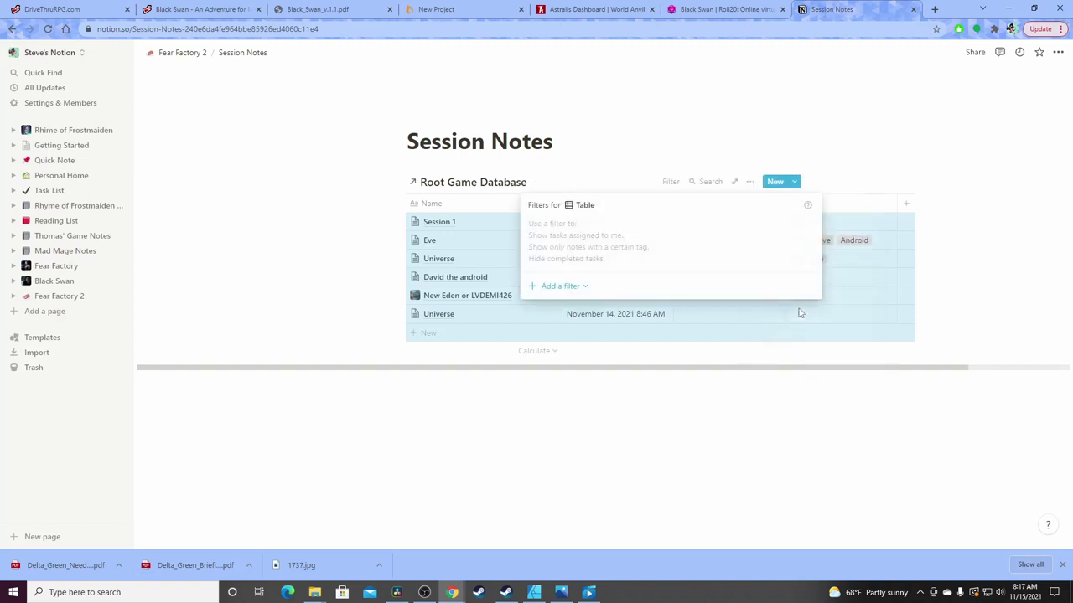
{"action": "left_click", "coordinate": [578, 287]}
{"action": "left_click", "coordinate": [566, 307]}
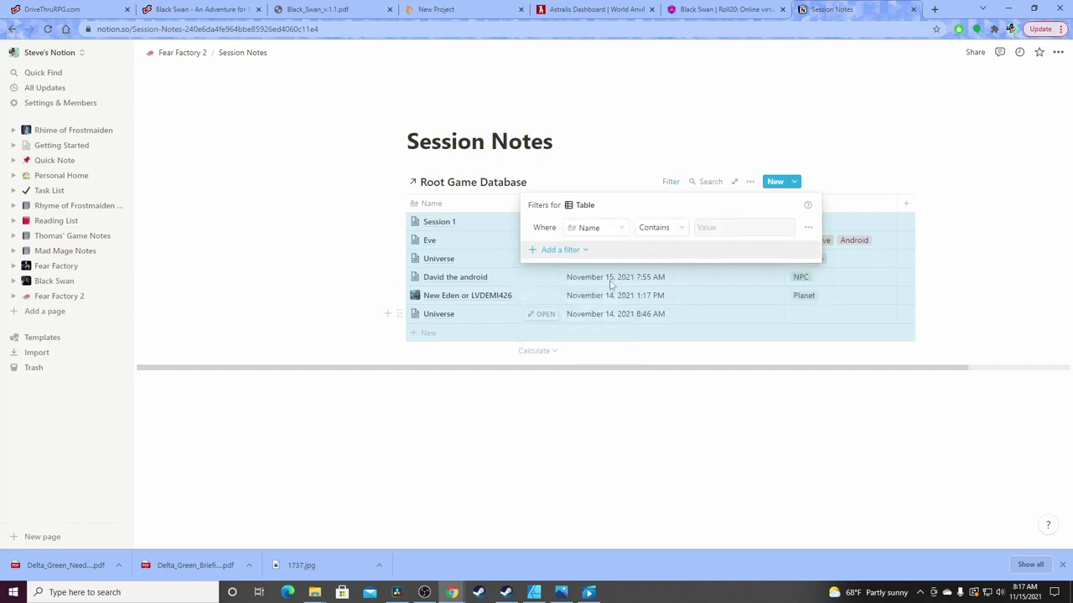
{"action": "left_click", "coordinate": [595, 232]}
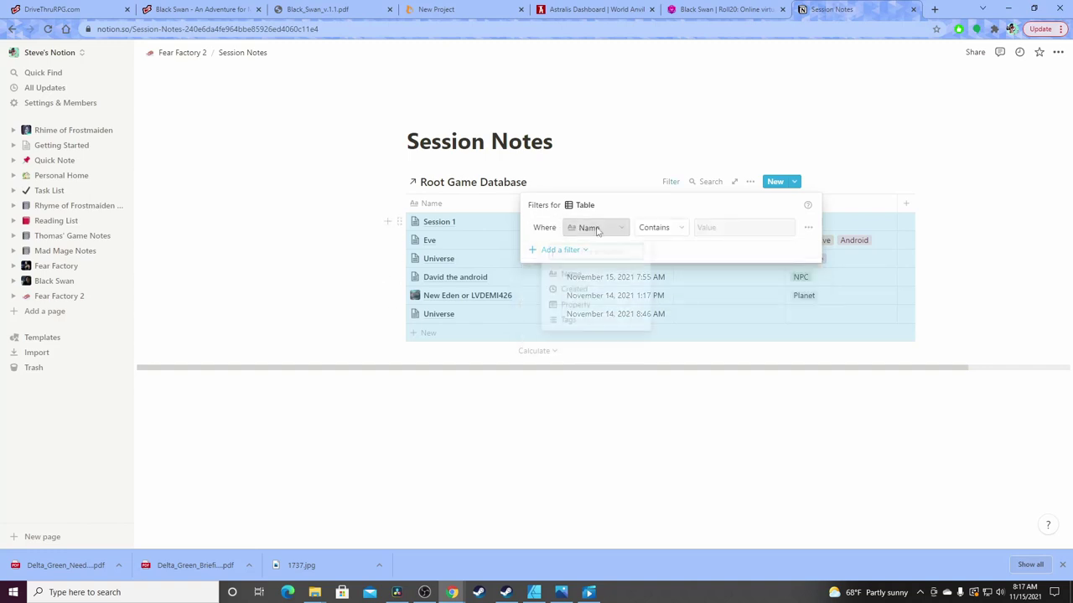
{"action": "left_click", "coordinate": [567, 320]}
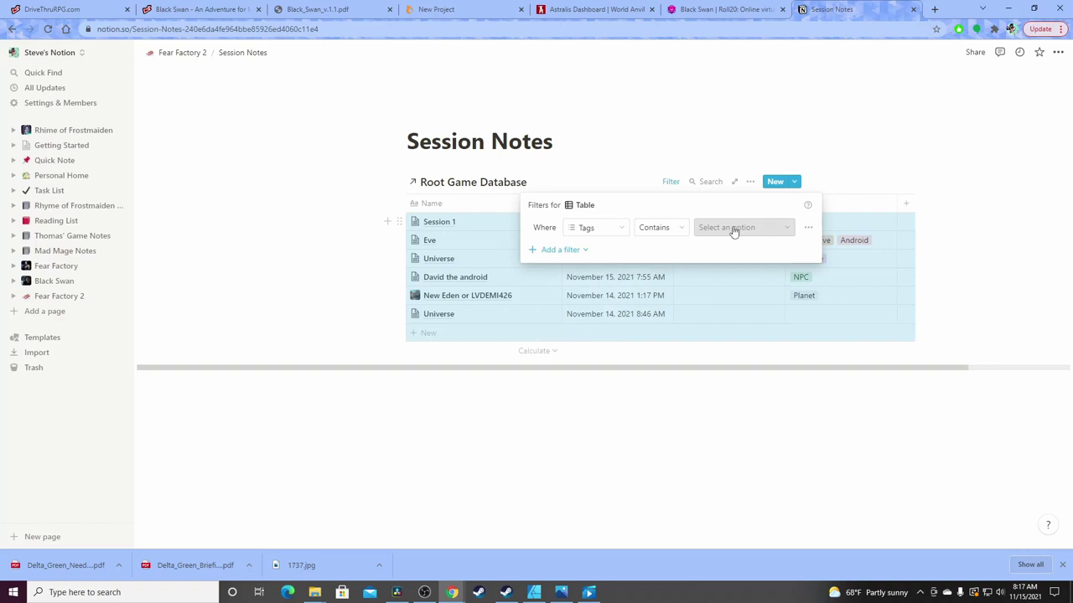
{"action": "left_click", "coordinate": [734, 229]}
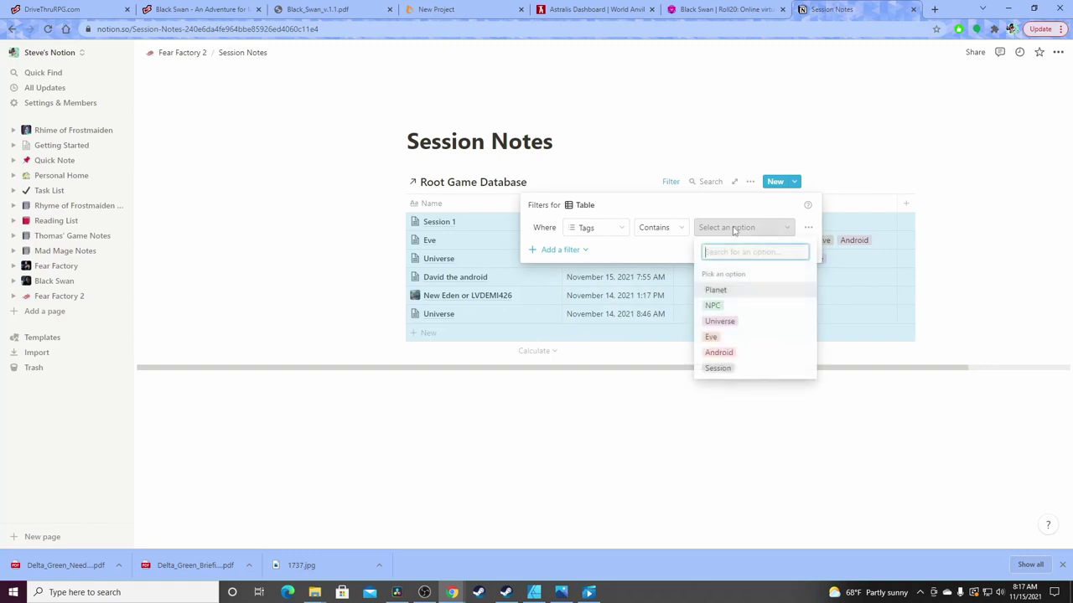
{"action": "left_click", "coordinate": [717, 373]}
{"action": "left_click", "coordinate": [696, 132]}
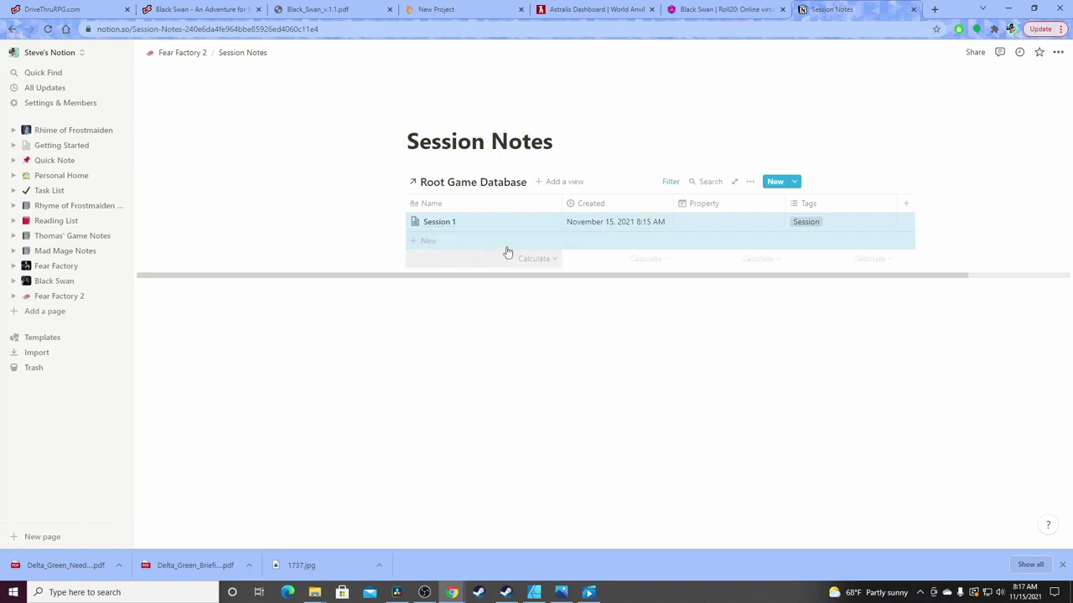
Add a new entry named Session 2 to the filtered table below Session 1
{"action": "left_click", "coordinate": [413, 246]}
{"action": "type", "text": "Se"}
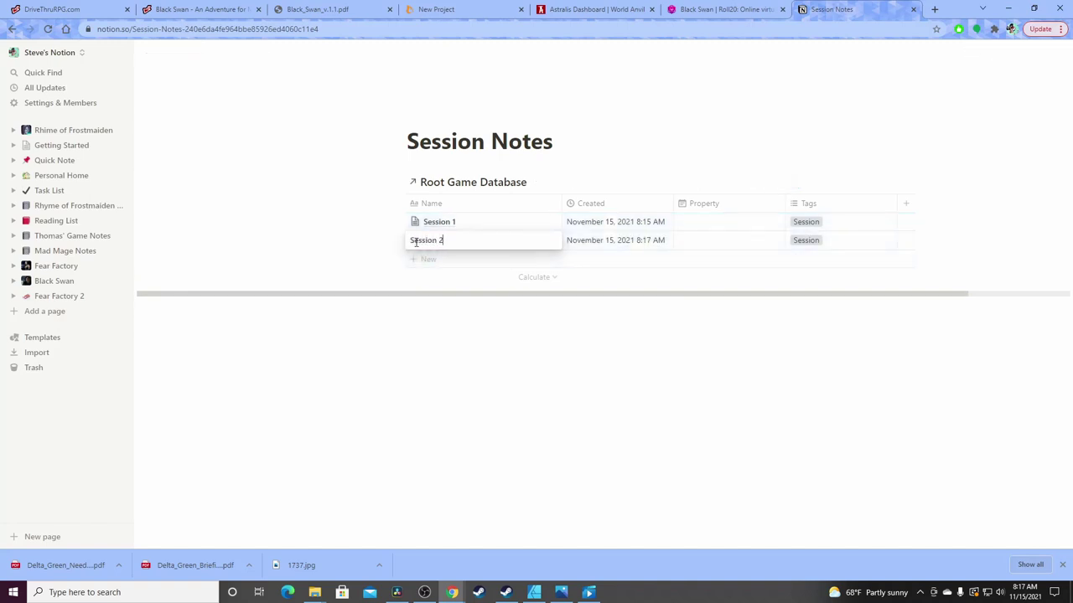
{"action": "type", "text": "ssion 2"}
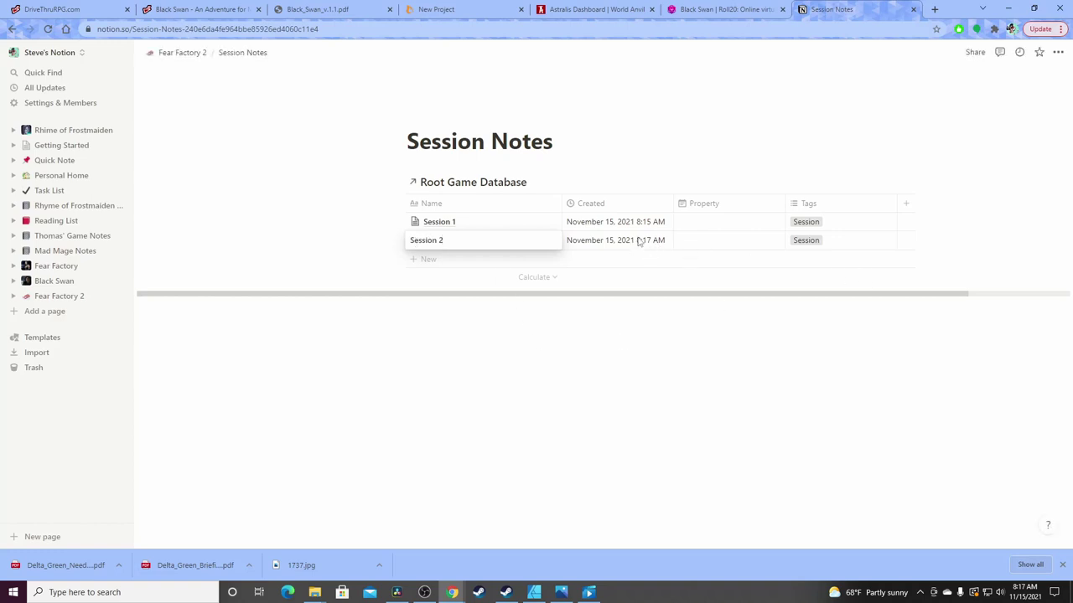
{"action": "key", "text": "Return"}
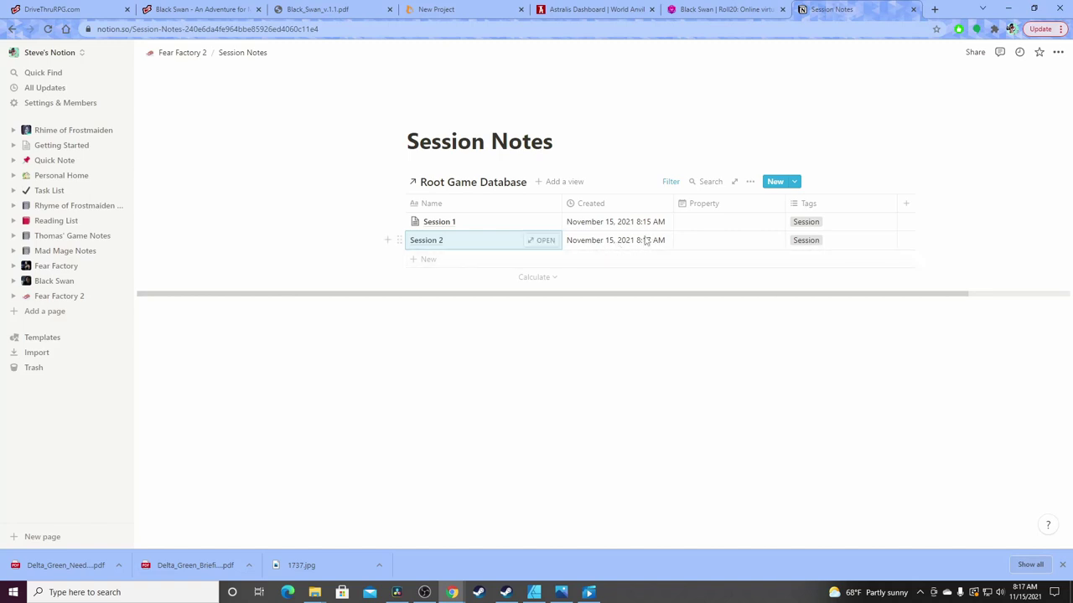
Look at the date picker and the tag options of the Session 2 entry, leaving both values as they are
{"action": "left_click", "coordinate": [696, 241]}
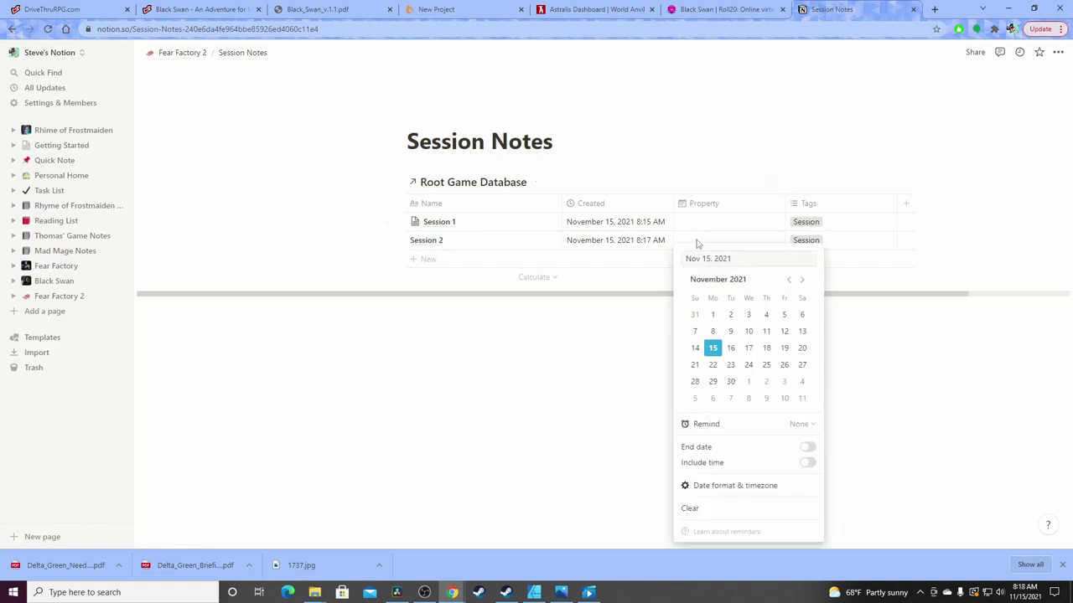
{"action": "left_click", "coordinate": [904, 120]}
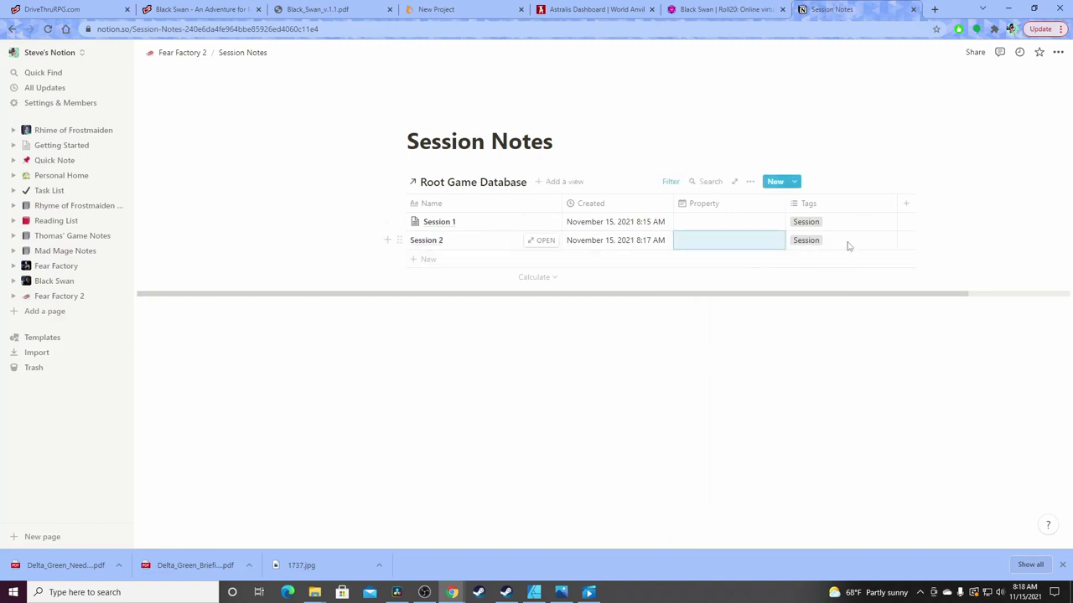
{"action": "left_click", "coordinate": [846, 242]}
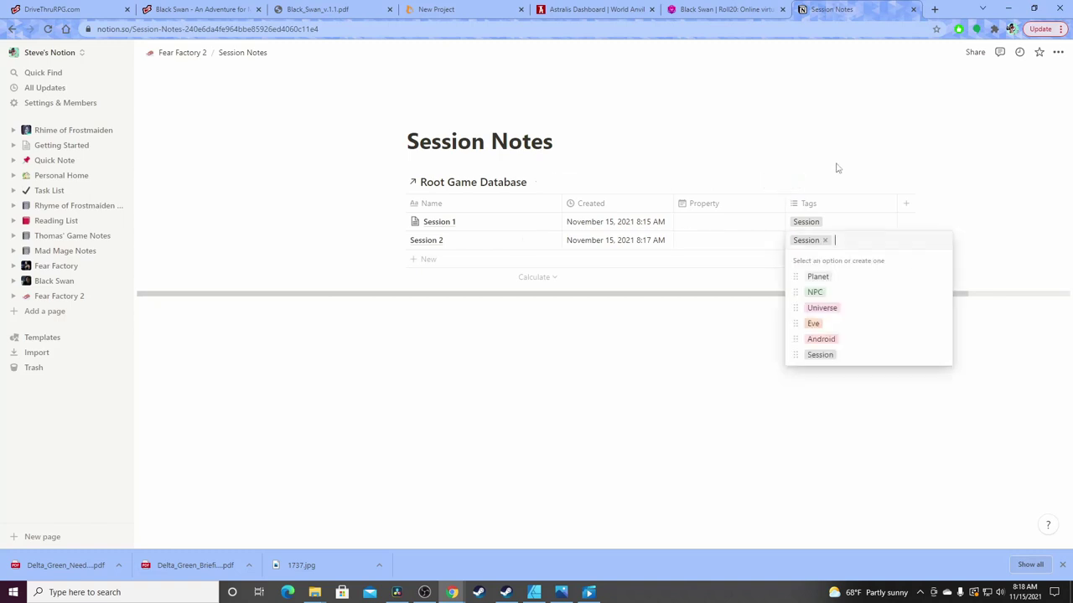
{"action": "left_click", "coordinate": [857, 224]}
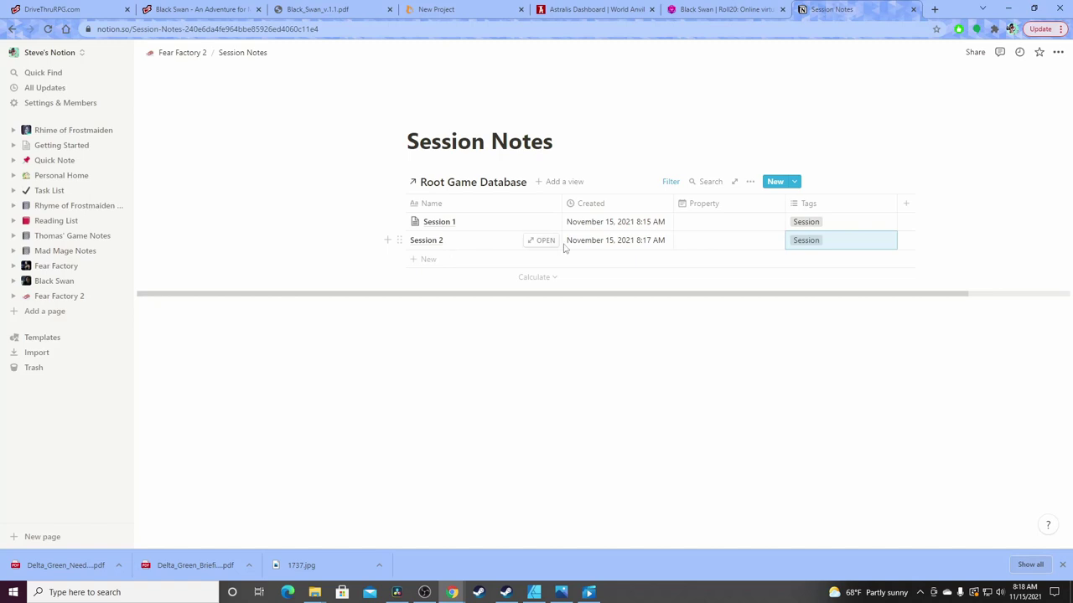
View the Session 2 entry's page and close it again, leaving the entry as it is
{"action": "left_click", "coordinate": [541, 241]}
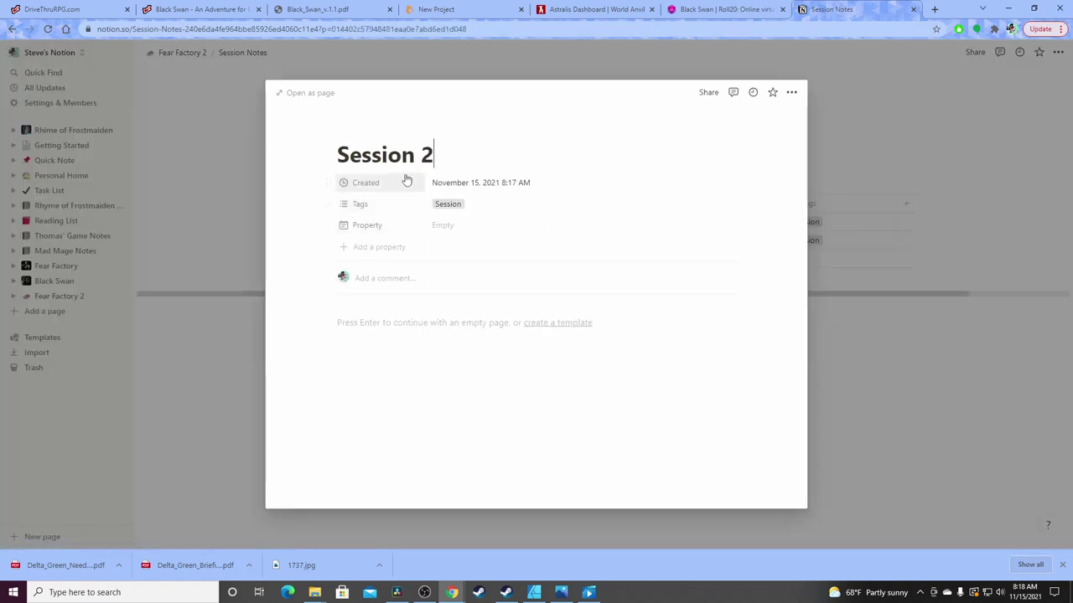
{"action": "left_click", "coordinate": [916, 108]}
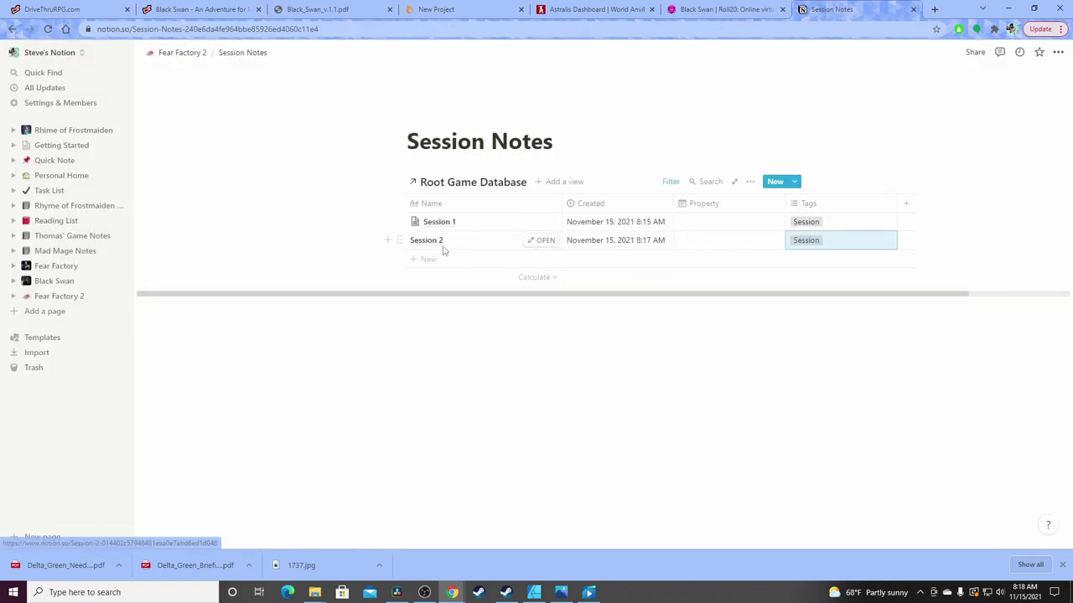
{"action": "left_click", "coordinate": [400, 242]}
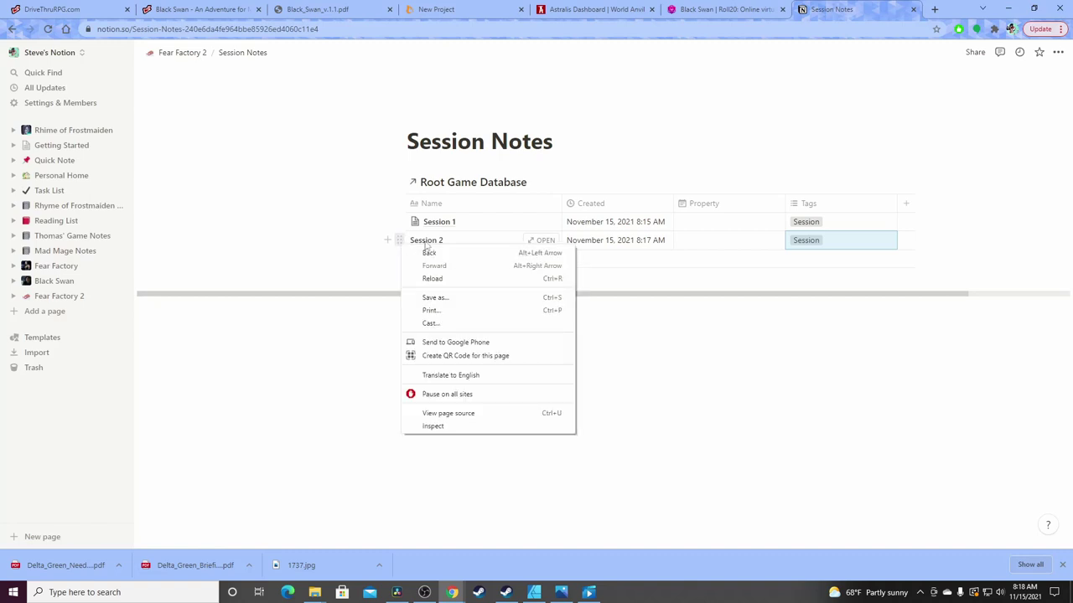
{"action": "key", "text": "ctrl+shift+r"}
{"action": "right_click", "coordinate": [425, 240]}
{"action": "left_click", "coordinate": [472, 241]}
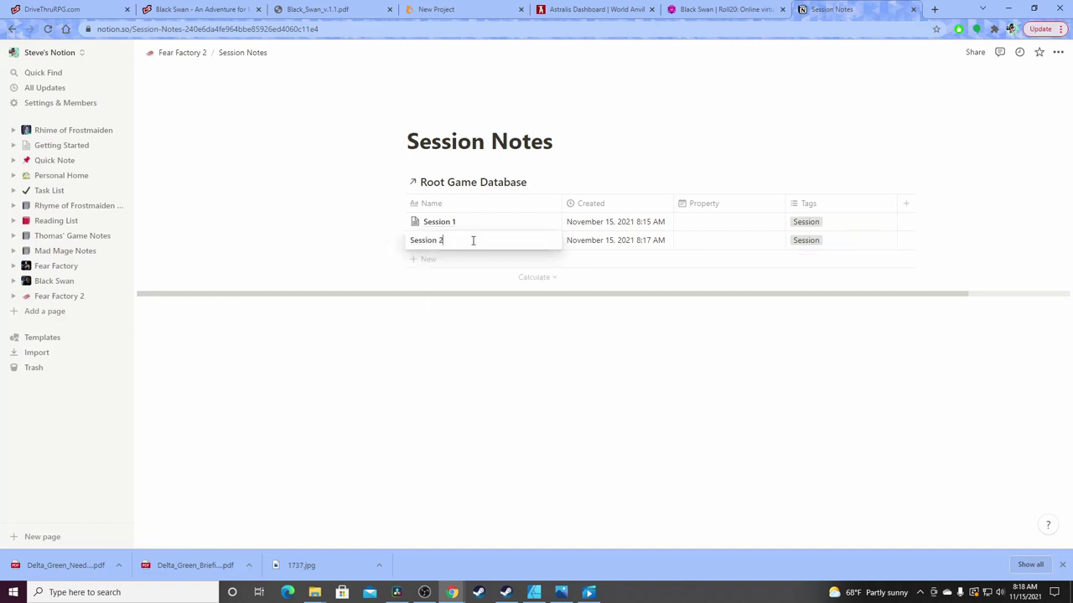
{"action": "key", "text": "Escape"}
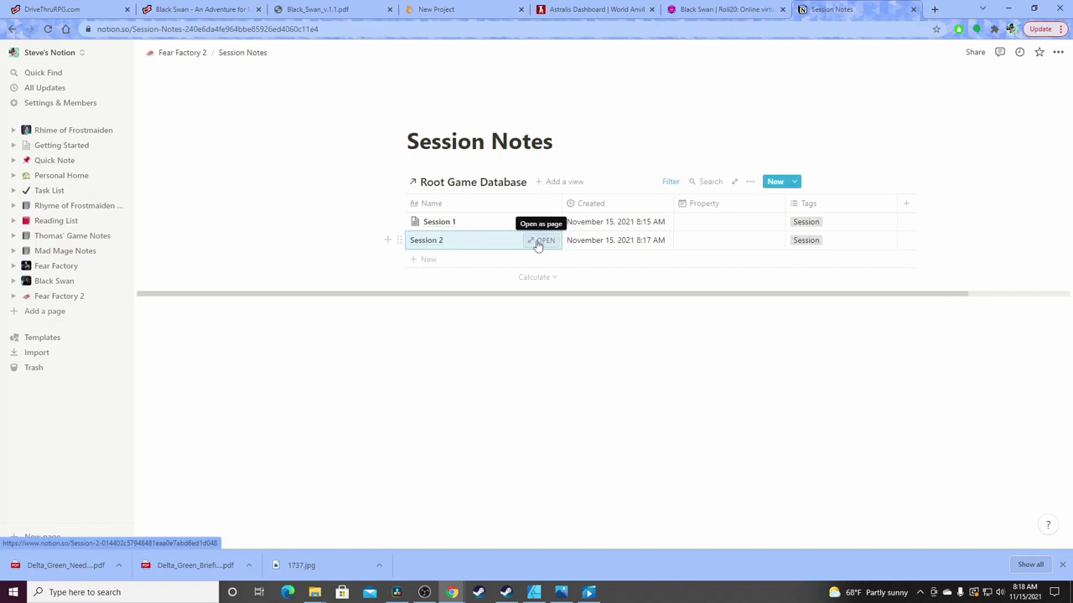
Add the Eve tag to the Session 1 entry in the Session Notes table
{"action": "left_click", "coordinate": [849, 223]}
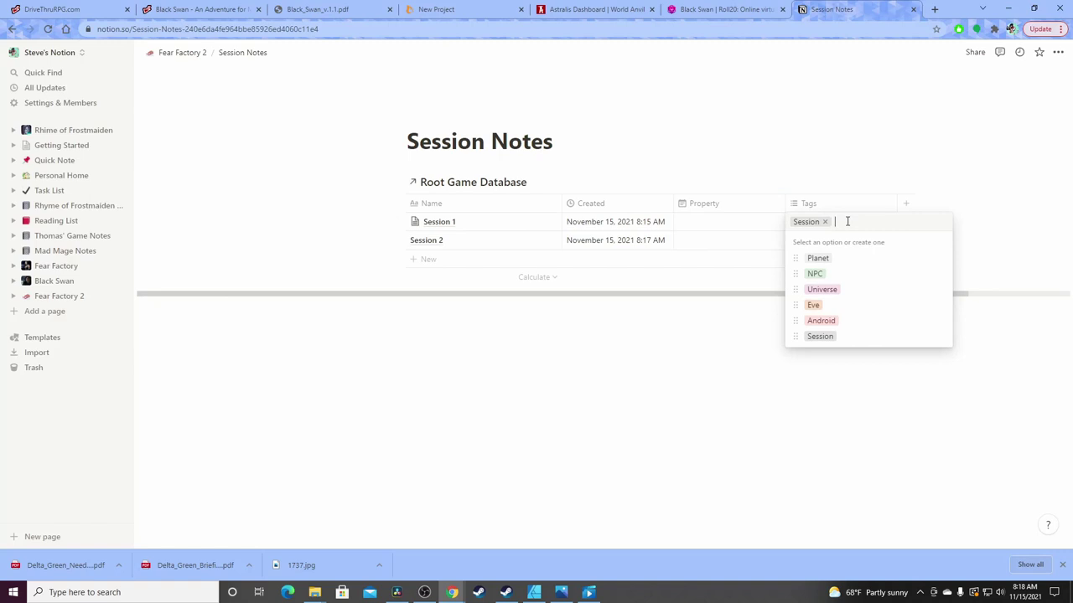
{"action": "left_click", "coordinate": [829, 310]}
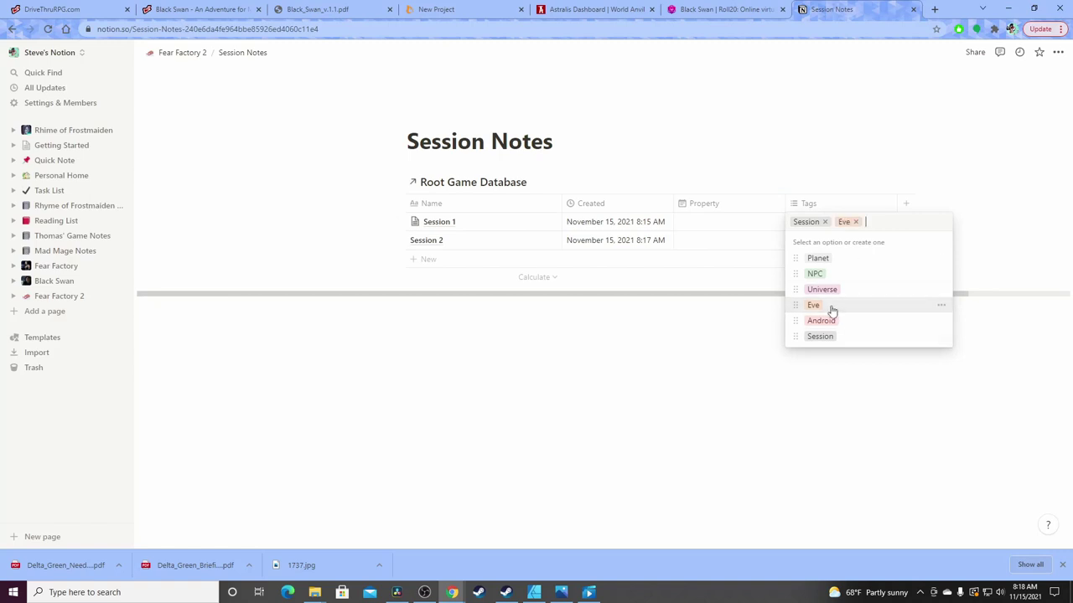
{"action": "key", "text": "Escape"}
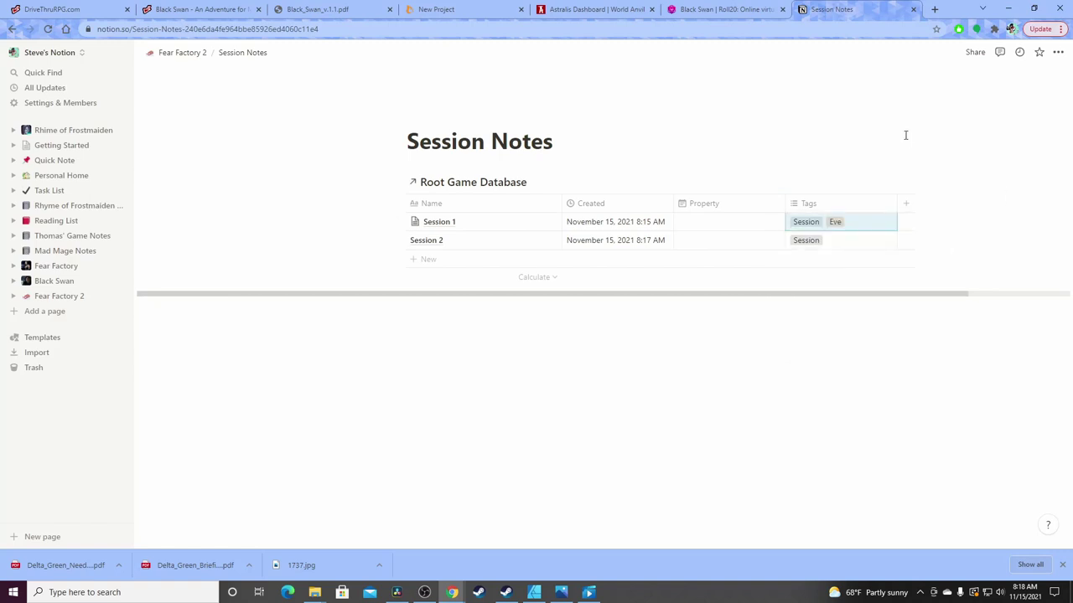
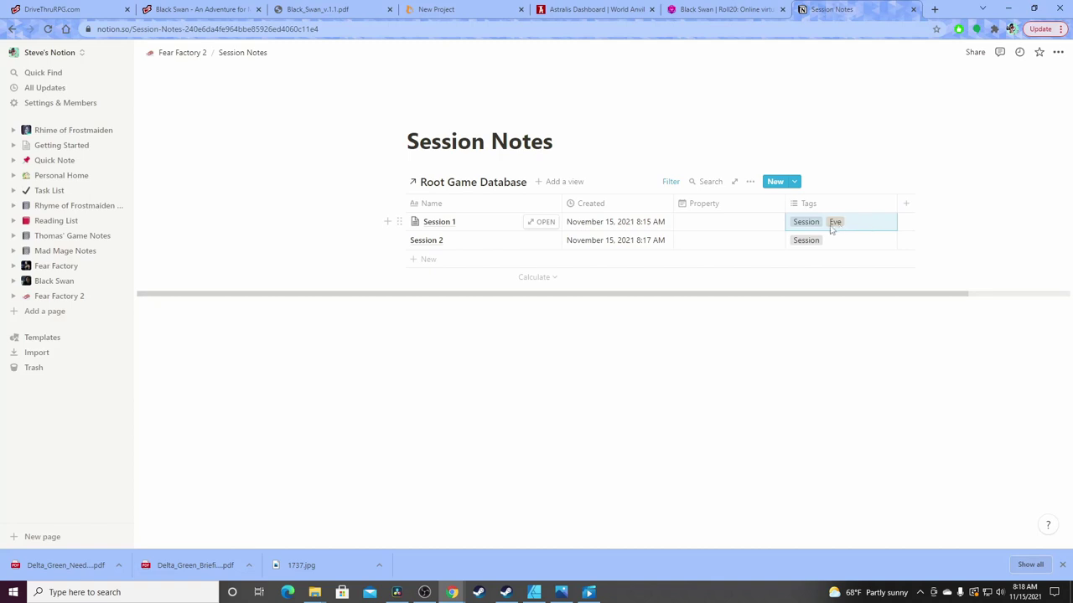
Look at the character gallery on the NPC's page and return to the Fear Factory 2 page
{"action": "left_click", "coordinate": [177, 53]}
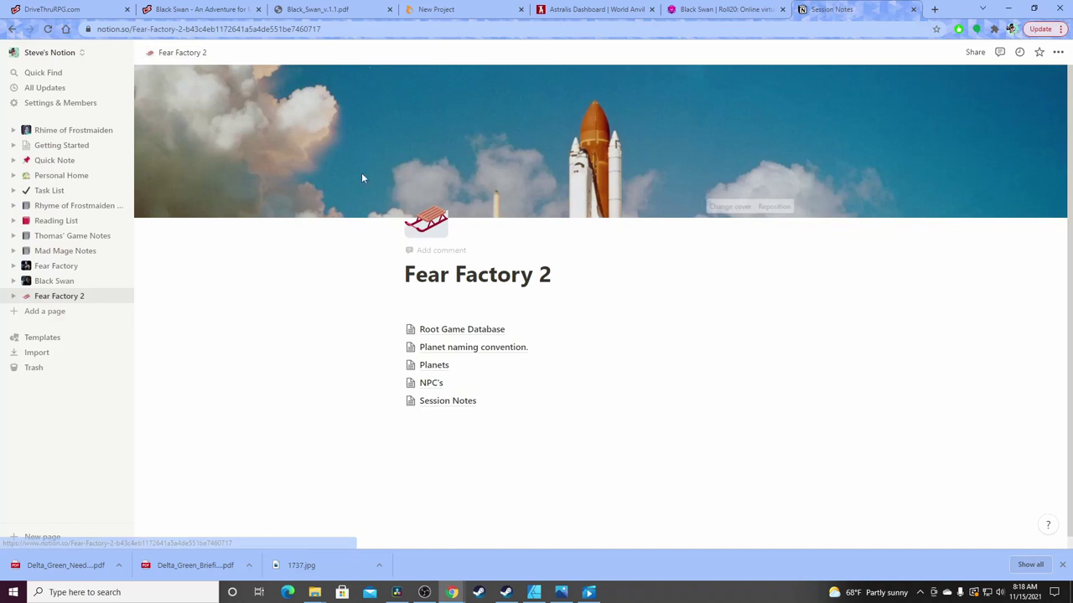
{"action": "left_click", "coordinate": [432, 384]}
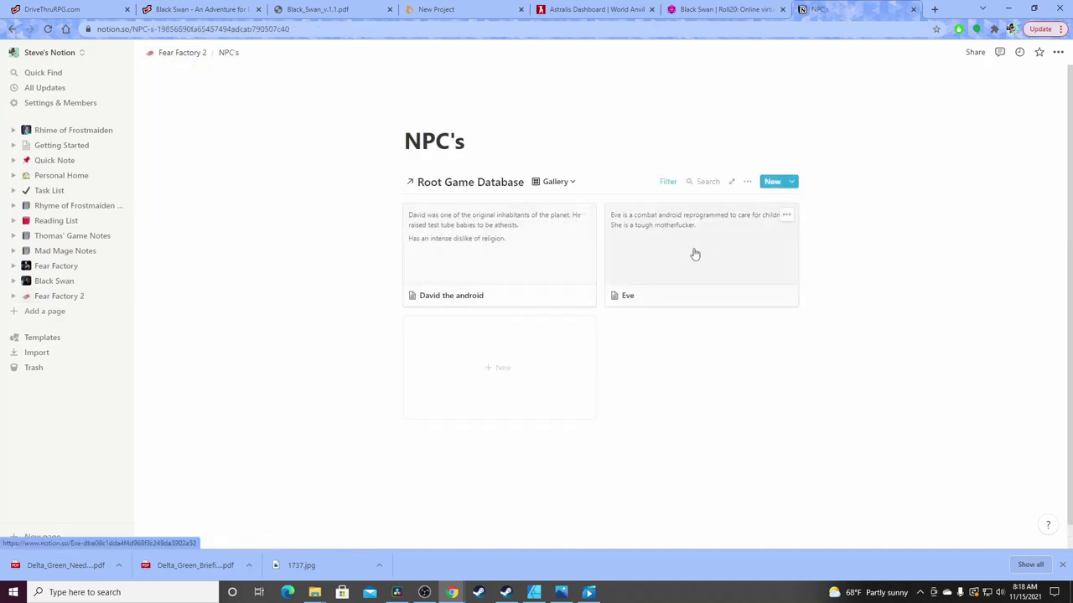
{"action": "left_click", "coordinate": [181, 52]}
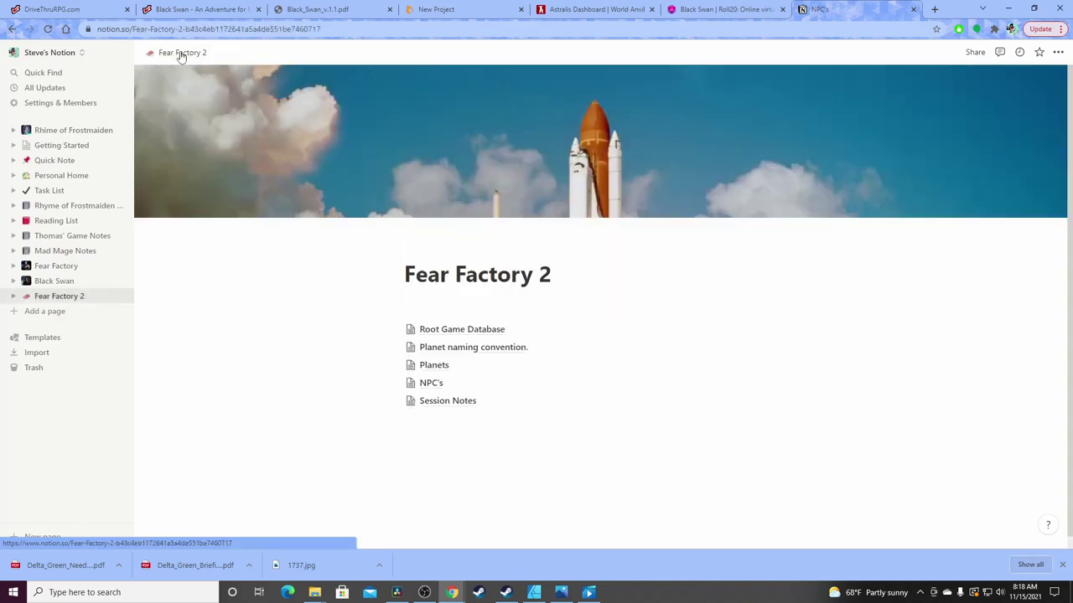
Search the Root Game Database for "eve" and return to the Fear Factory 2 page
{"action": "left_click", "coordinate": [484, 333]}
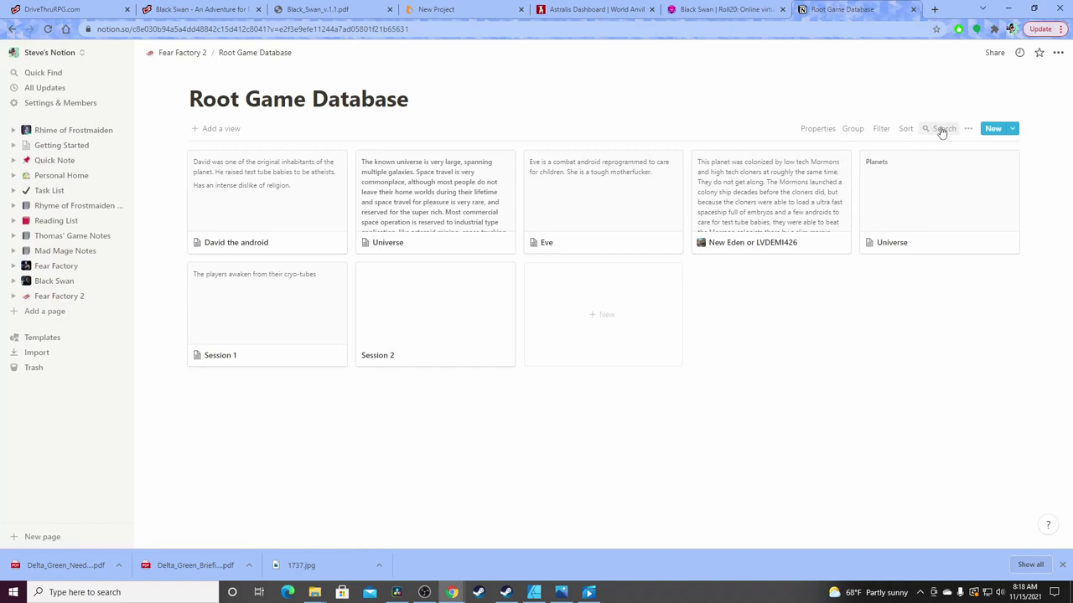
{"action": "left_click", "coordinate": [941, 130]}
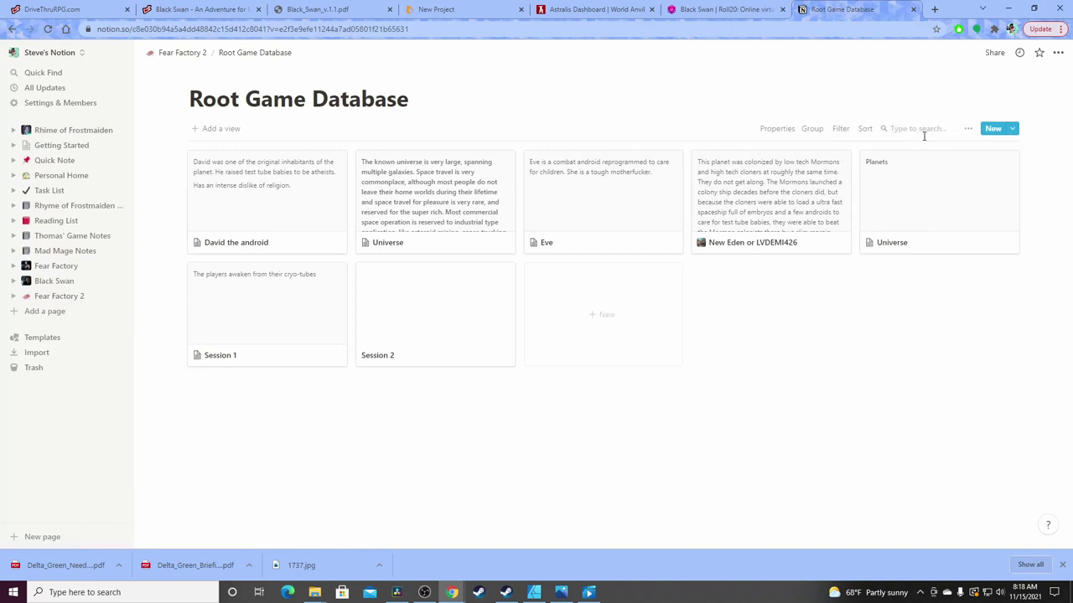
{"action": "type", "text": "eve"}
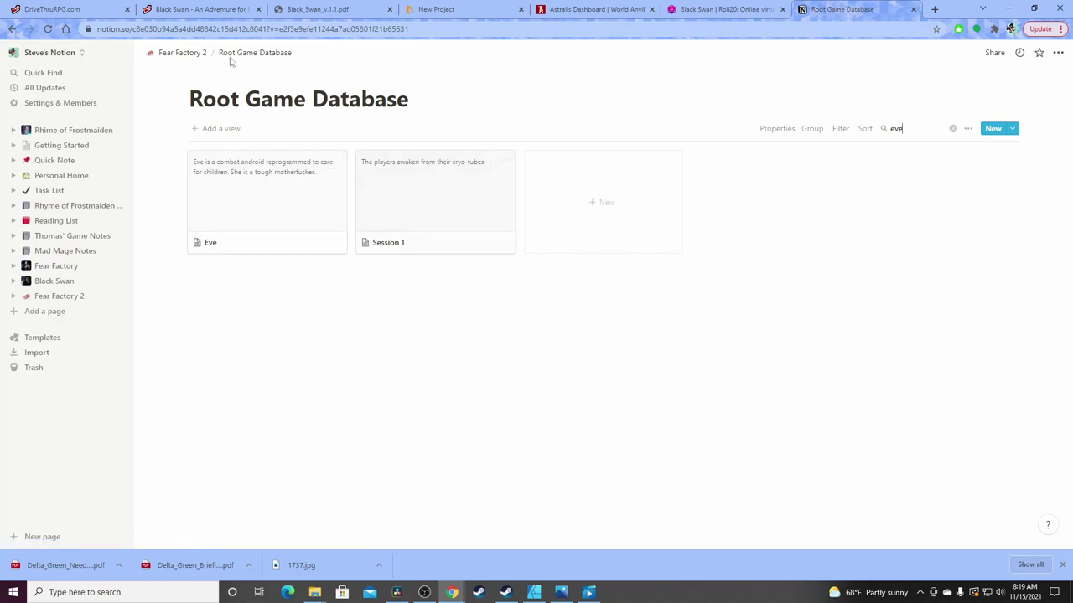
{"action": "left_click", "coordinate": [180, 53]}
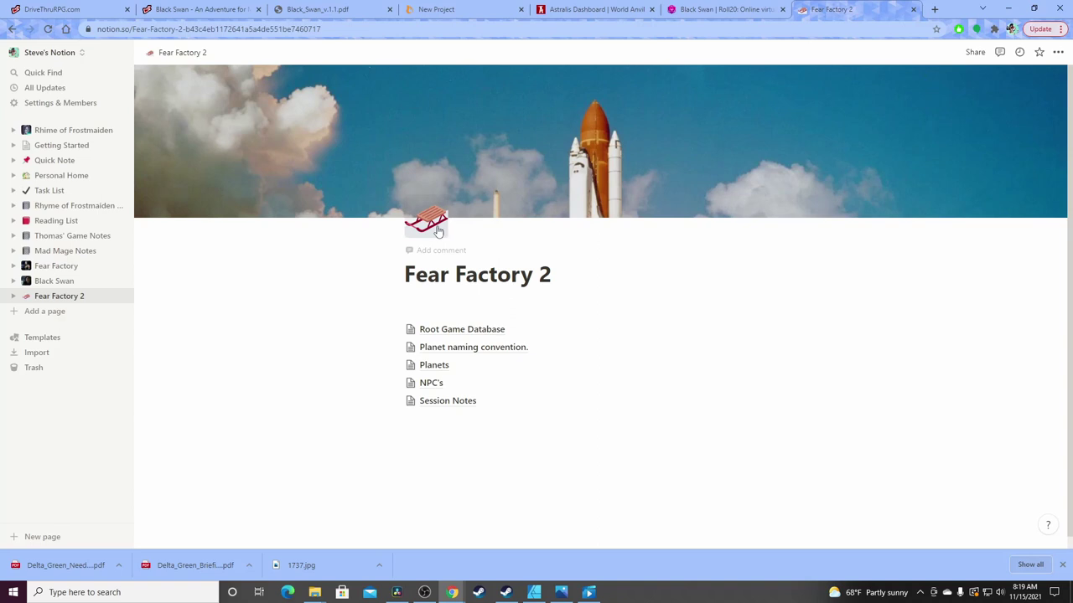
Switch to the Downloads folder in File Explorer, show its files as large icons and look through the images before returning to Notion
{"action": "left_click", "coordinate": [314, 592]}
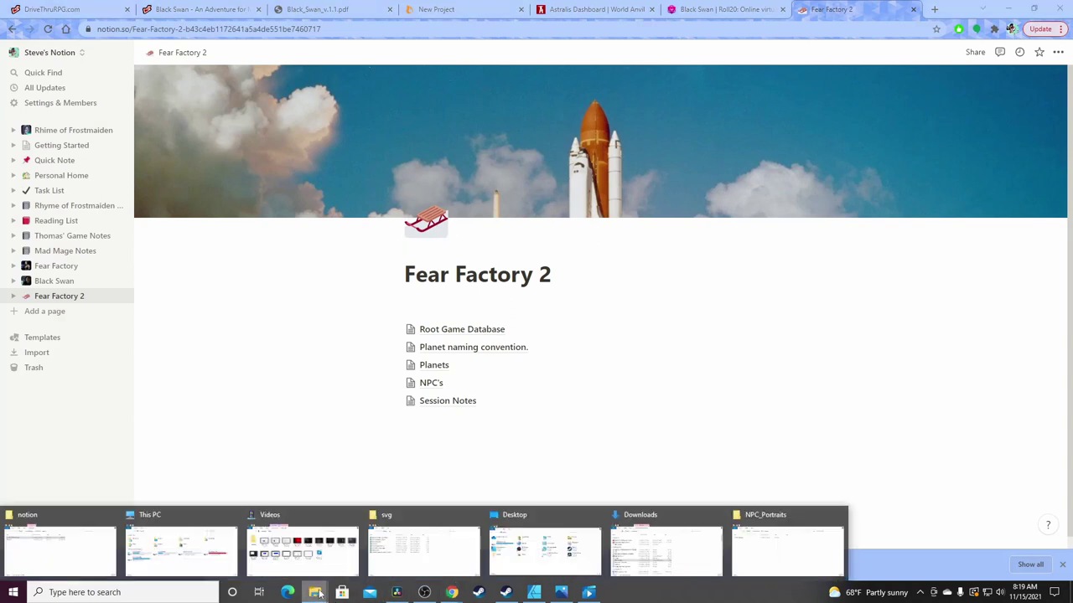
{"action": "left_click", "coordinate": [704, 555]}
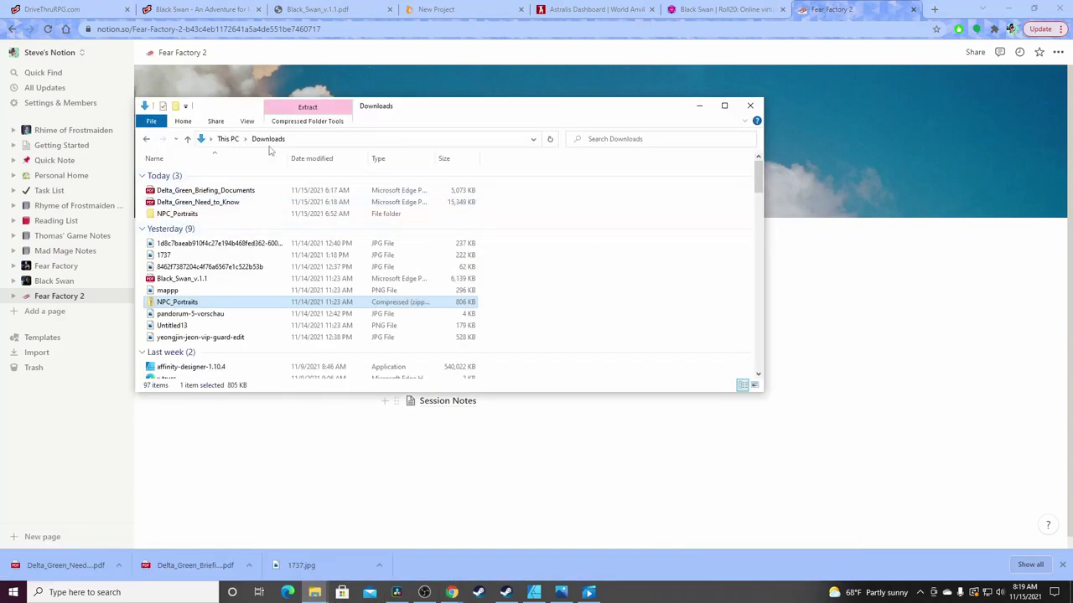
{"action": "left_click", "coordinate": [248, 122]}
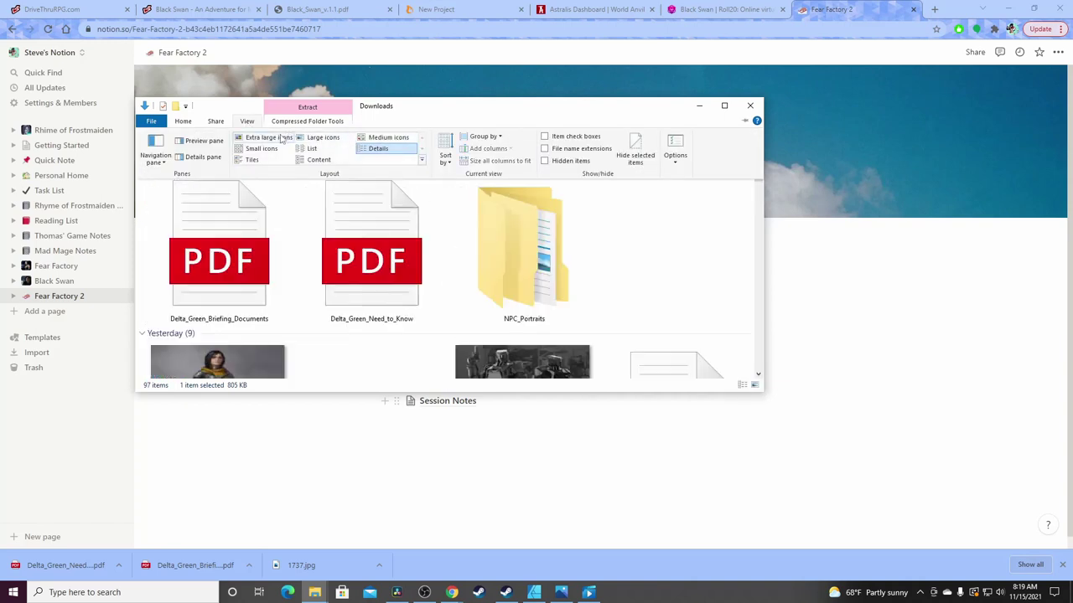
{"action": "left_click", "coordinate": [330, 140]}
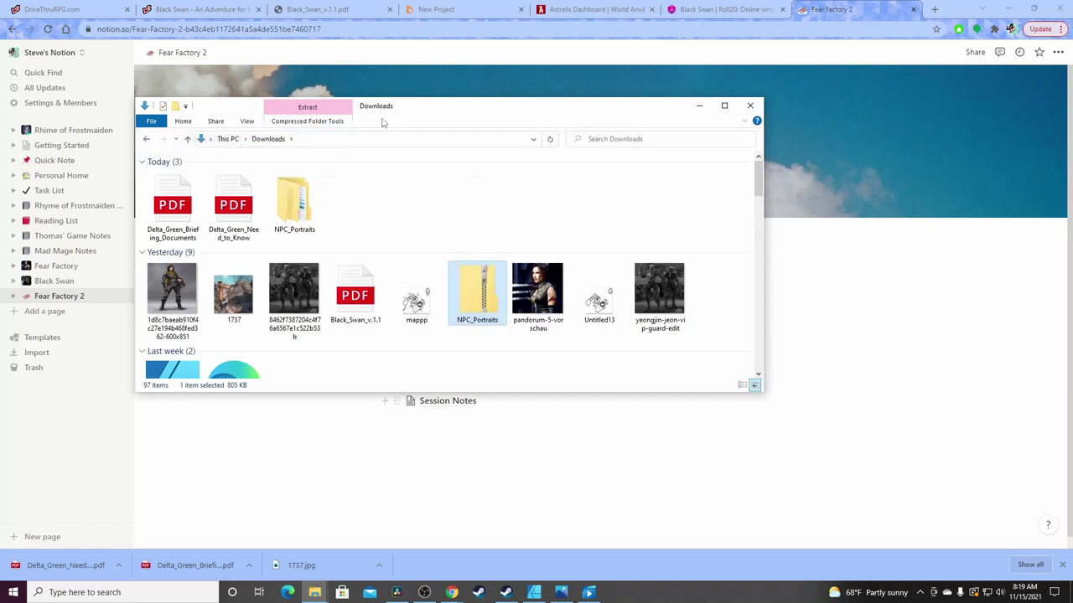
{"action": "left_click_drag", "start_coordinate": [384, 123], "coordinate": [493, 248]}
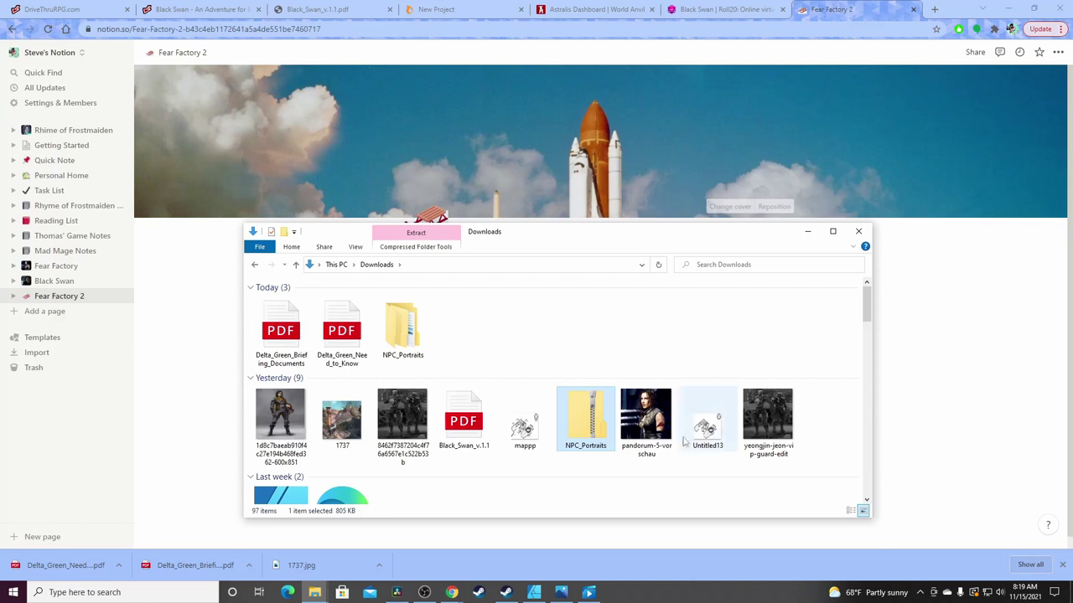
{"action": "scroll", "coordinate": [538, 419], "scroll_direction": "down", "scroll_amount": 3}
{"action": "scroll", "coordinate": [539, 419], "scroll_direction": "up", "scroll_amount": 3}
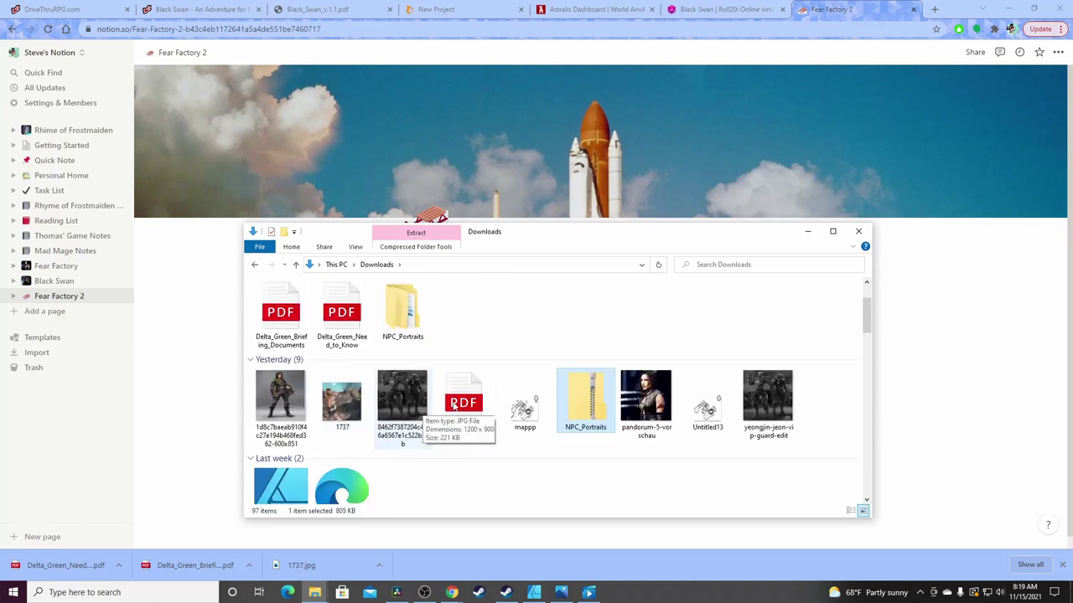
{"action": "left_click", "coordinate": [679, 168]}
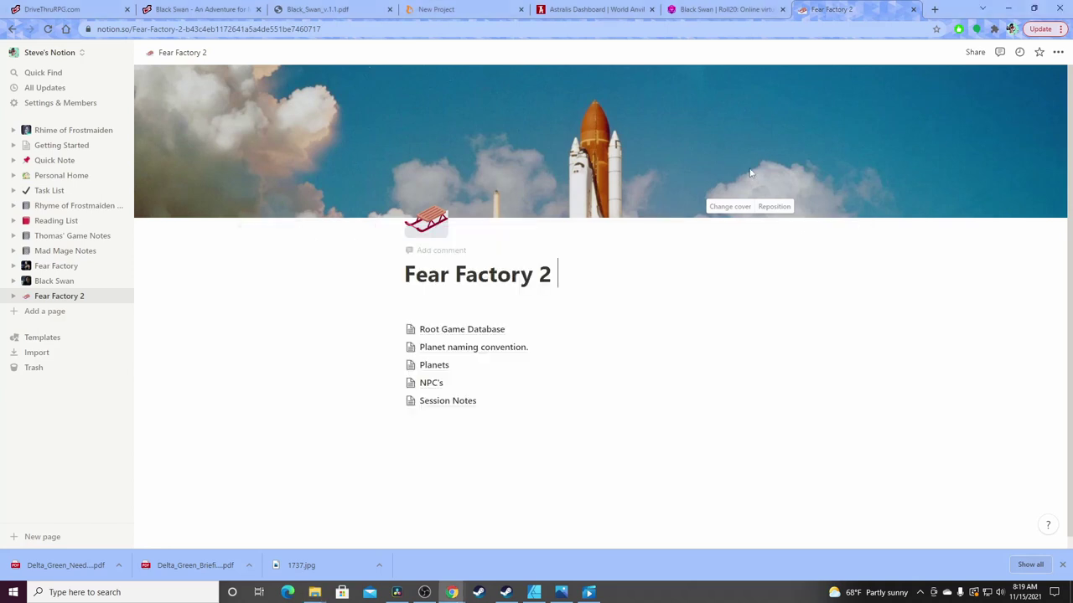
Browse the cover gallery for the Fear Factory 2 page and search Unsplash for "eclipse", closing the picker without choosing an image
{"action": "left_click", "coordinate": [731, 207]}
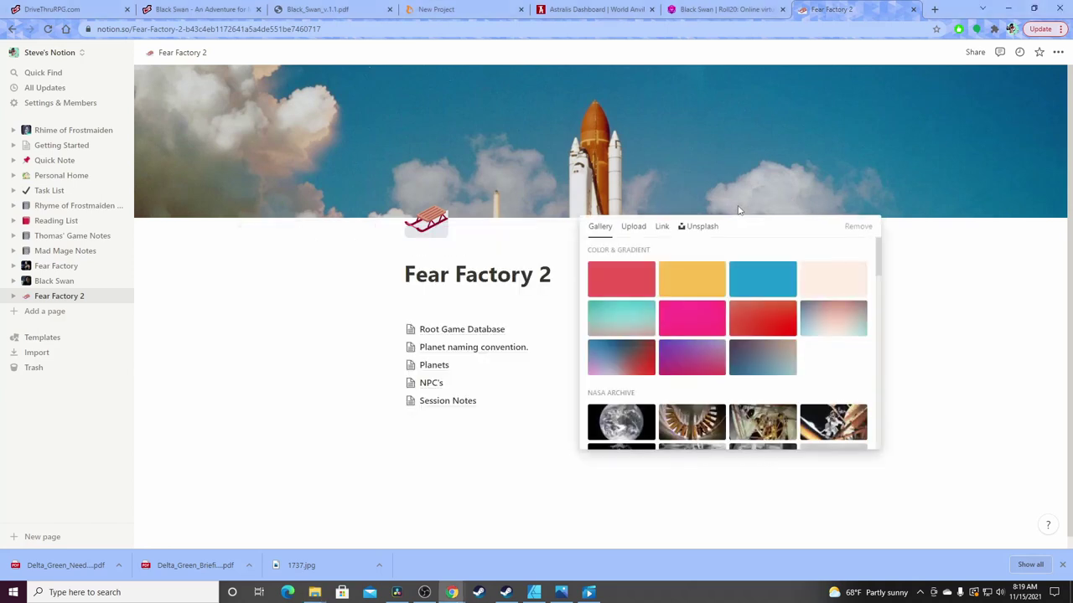
{"action": "scroll", "coordinate": [757, 331], "scroll_direction": "down", "scroll_amount": 5}
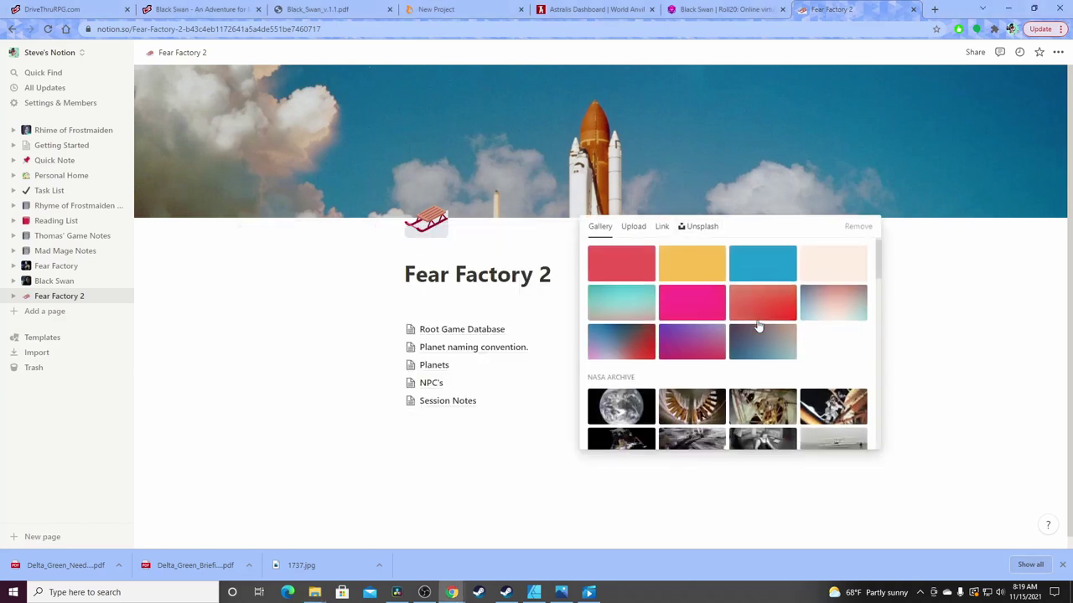
{"action": "scroll", "coordinate": [756, 335], "scroll_direction": "up", "scroll_amount": 10}
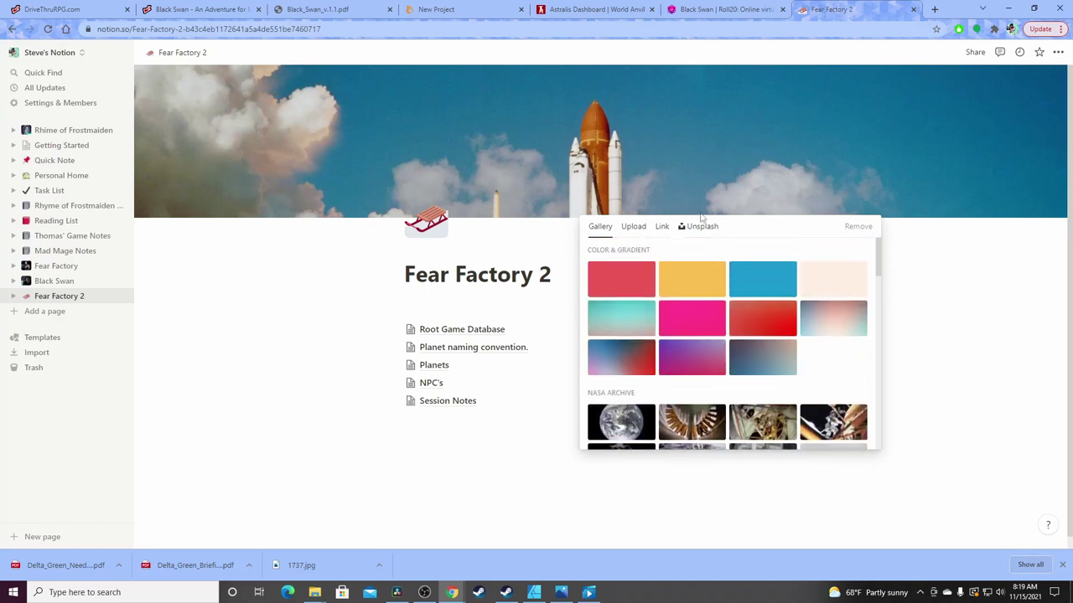
{"action": "left_click", "coordinate": [698, 226]}
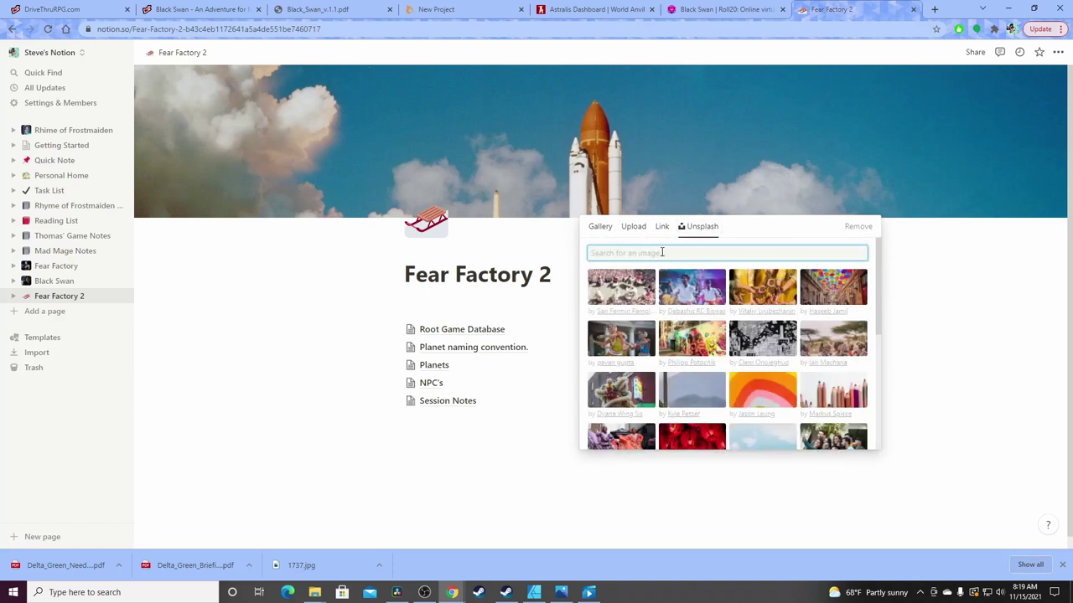
{"action": "type", "text": "e"}
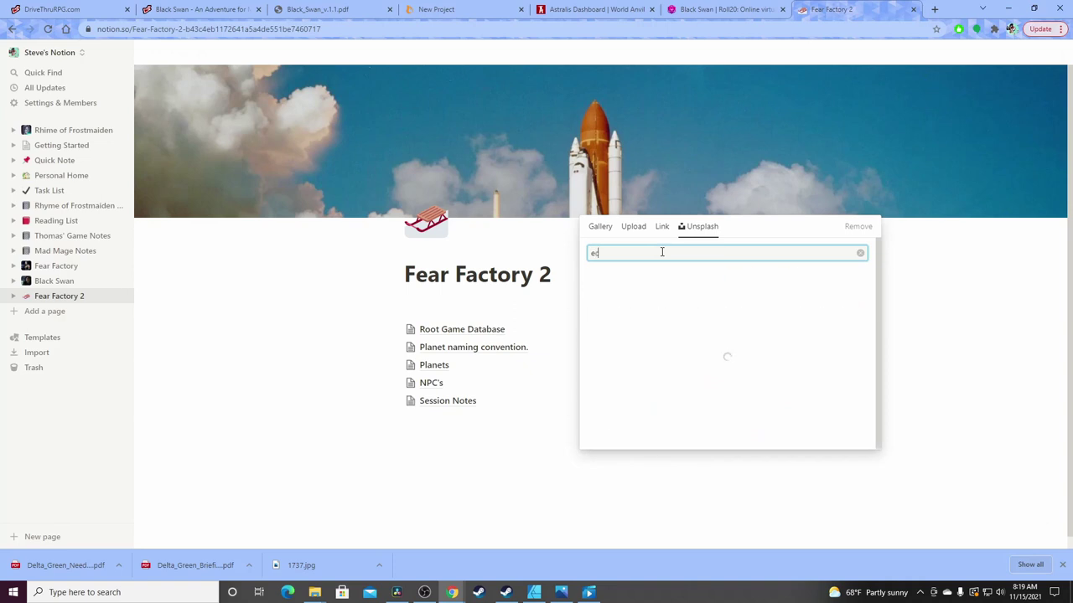
{"action": "type", "text": "c"}
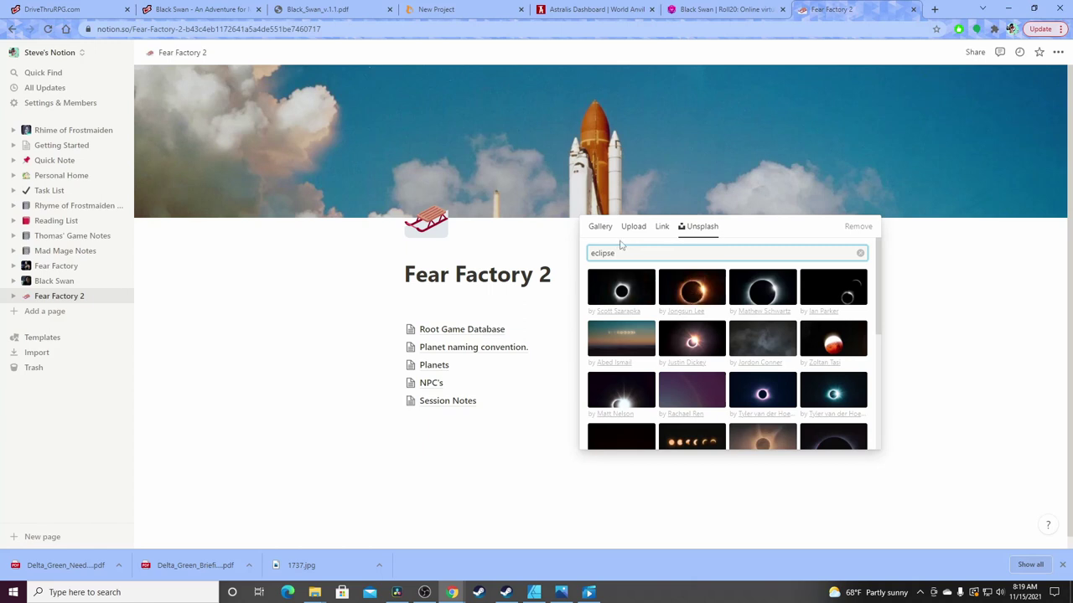
{"action": "left_click", "coordinate": [517, 246]}
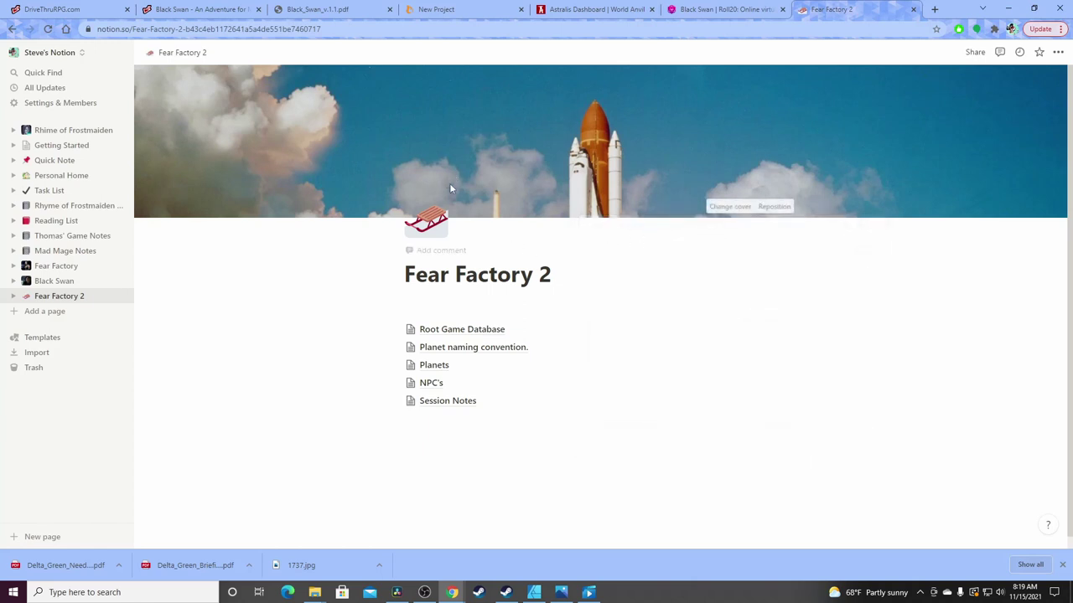
Upload 8462f7387204c4f76a6567e1c522b53b from Downloads as the Fear Factory 2 page cover and reposition it to show the robots' heads
{"action": "left_click", "coordinate": [744, 208]}
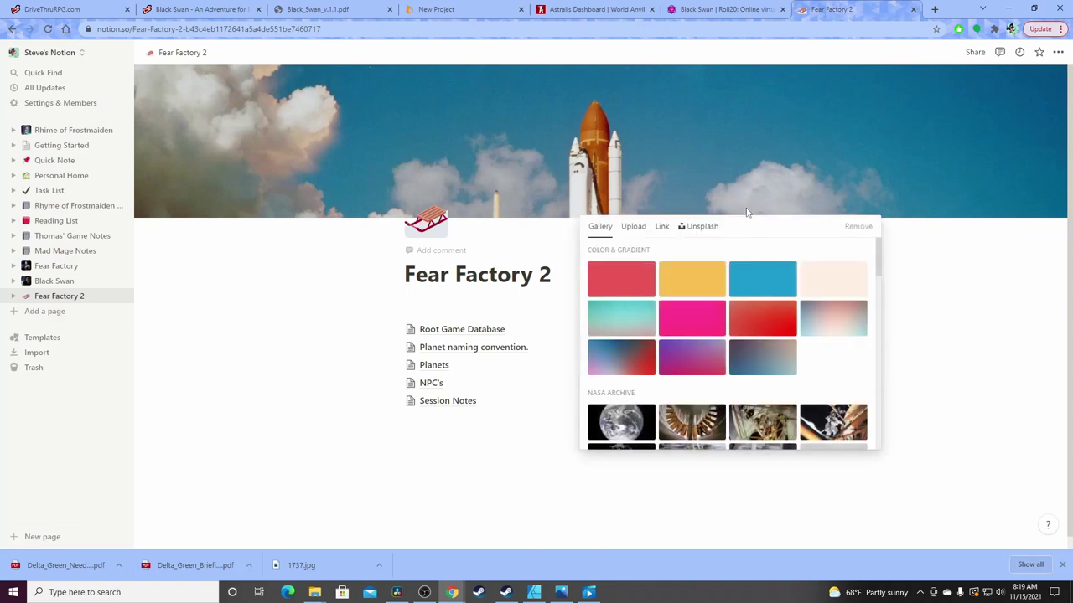
{"action": "left_click", "coordinate": [633, 228]}
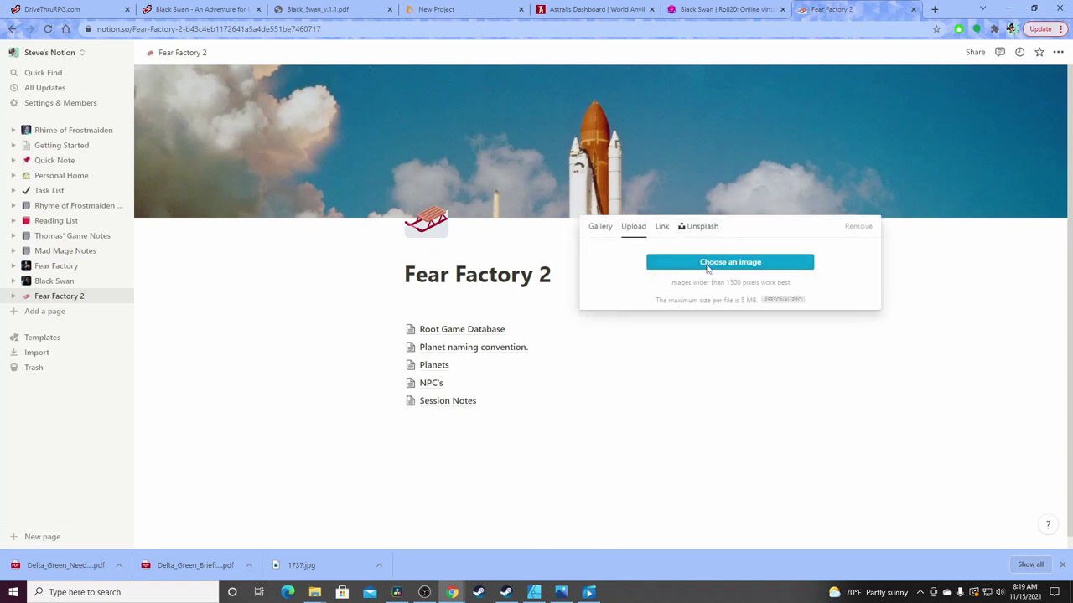
{"action": "left_click", "coordinate": [708, 267]}
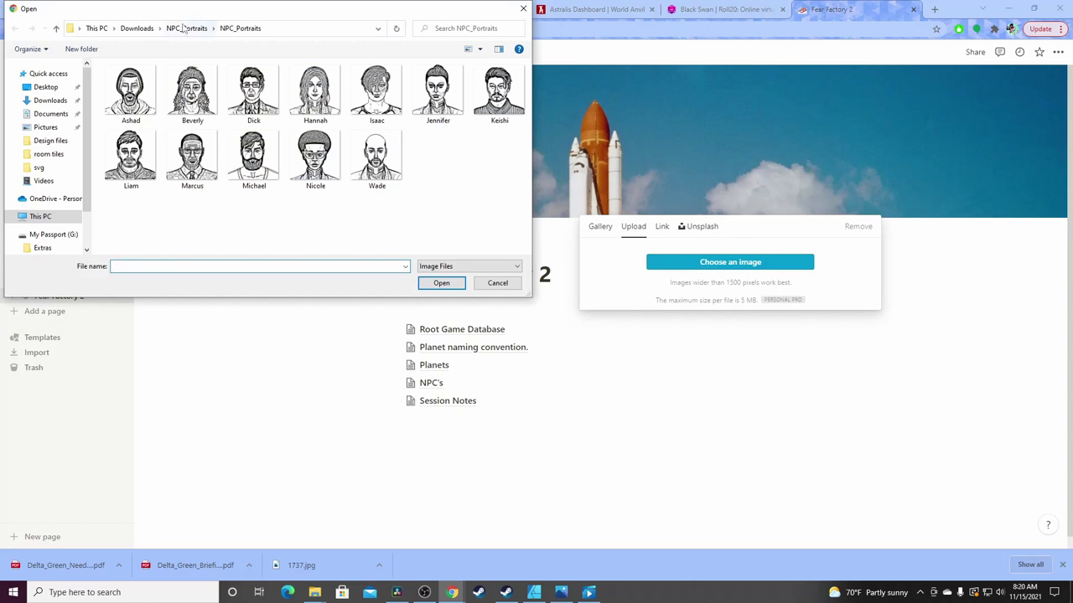
{"action": "left_click", "coordinate": [137, 27]}
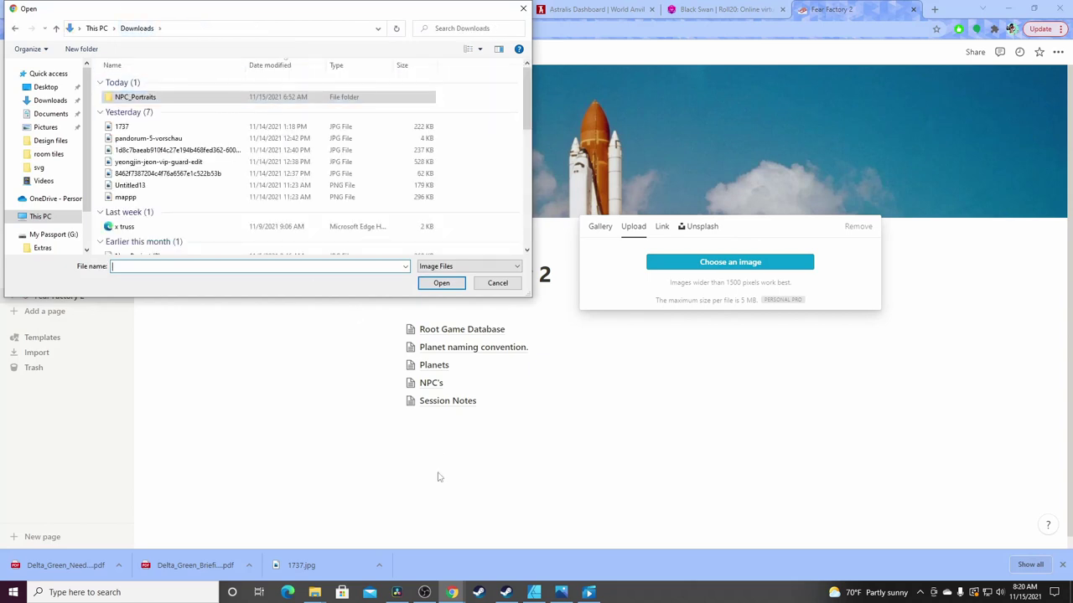
{"action": "left_click", "coordinate": [314, 593]}
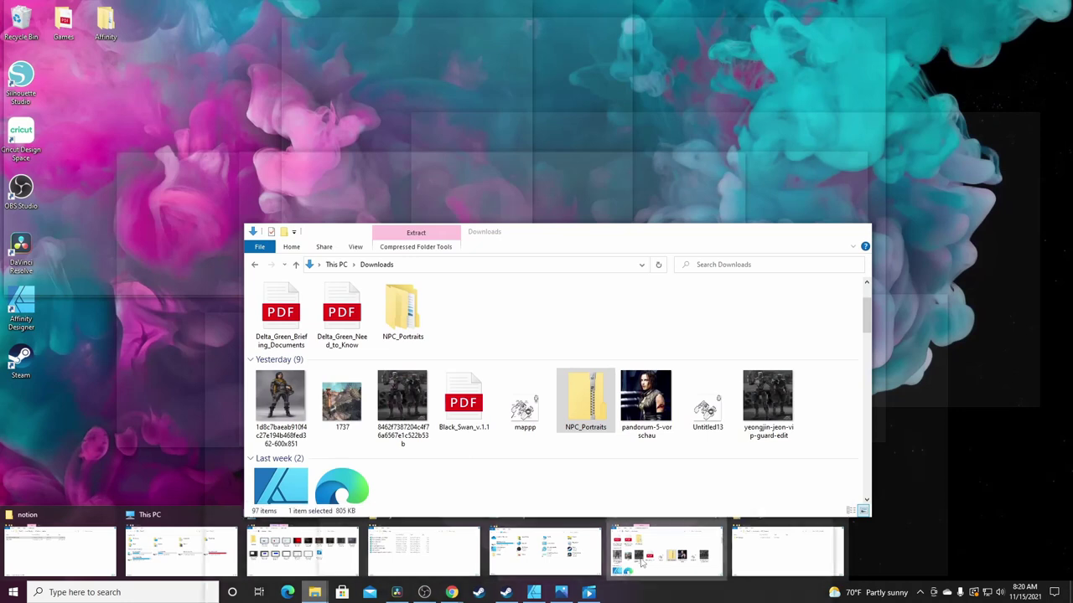
{"action": "left_click", "coordinate": [670, 552]}
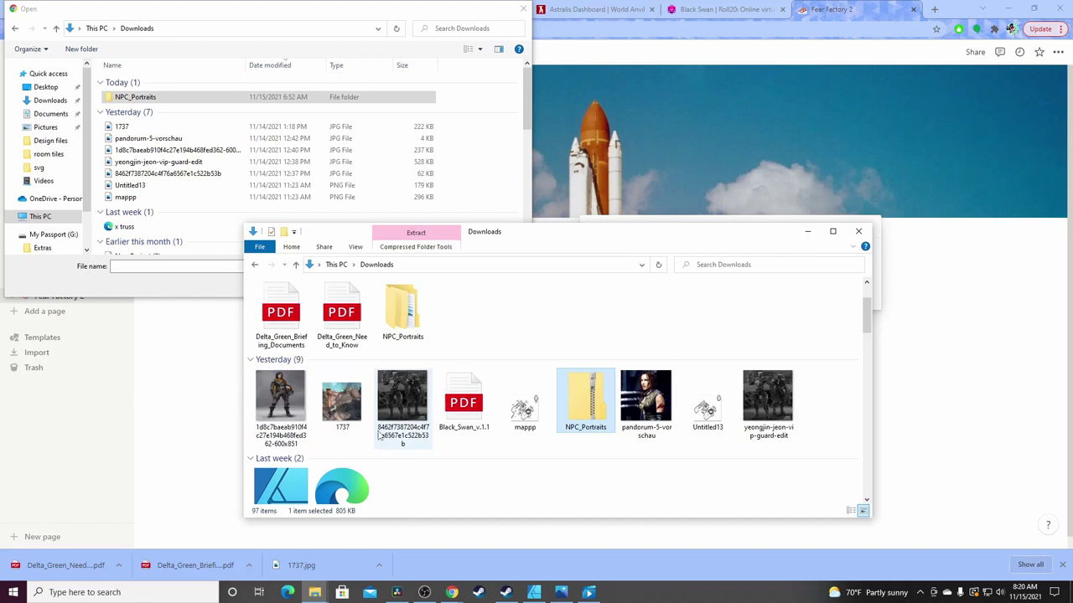
{"action": "left_click", "coordinate": [168, 174]}
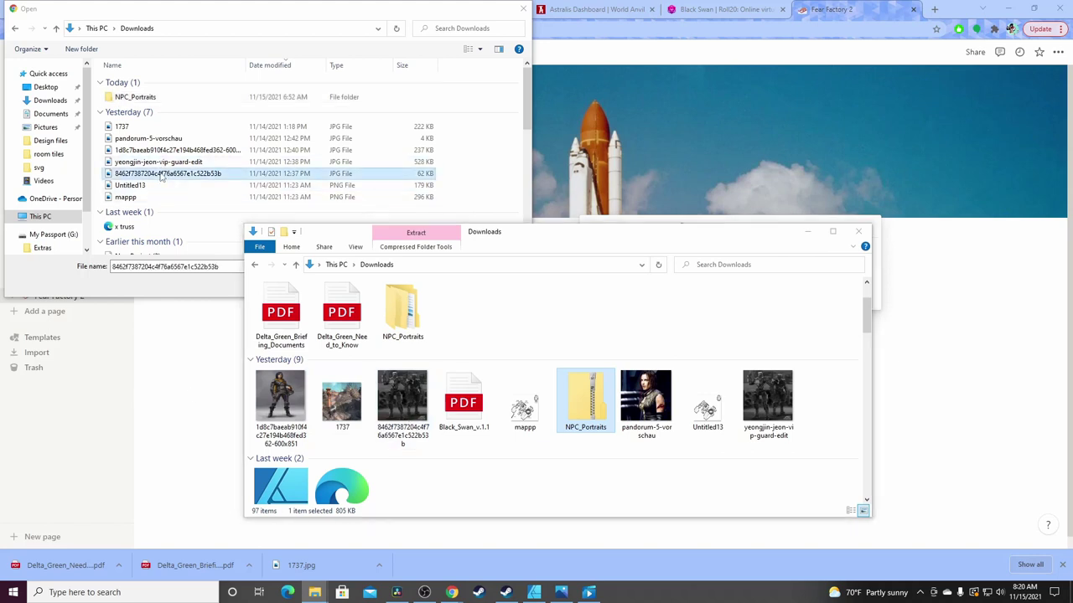
{"action": "left_click", "coordinate": [452, 283]}
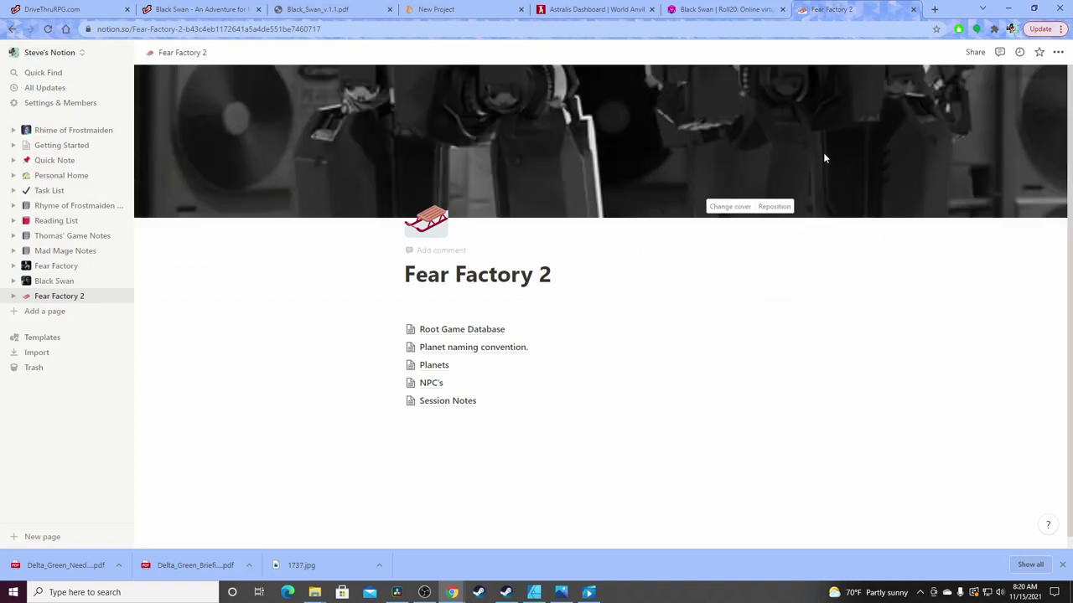
{"action": "left_click", "coordinate": [774, 206]}
{"action": "left_click_drag", "start_coordinate": [545, 84], "coordinate": [699, 183]}
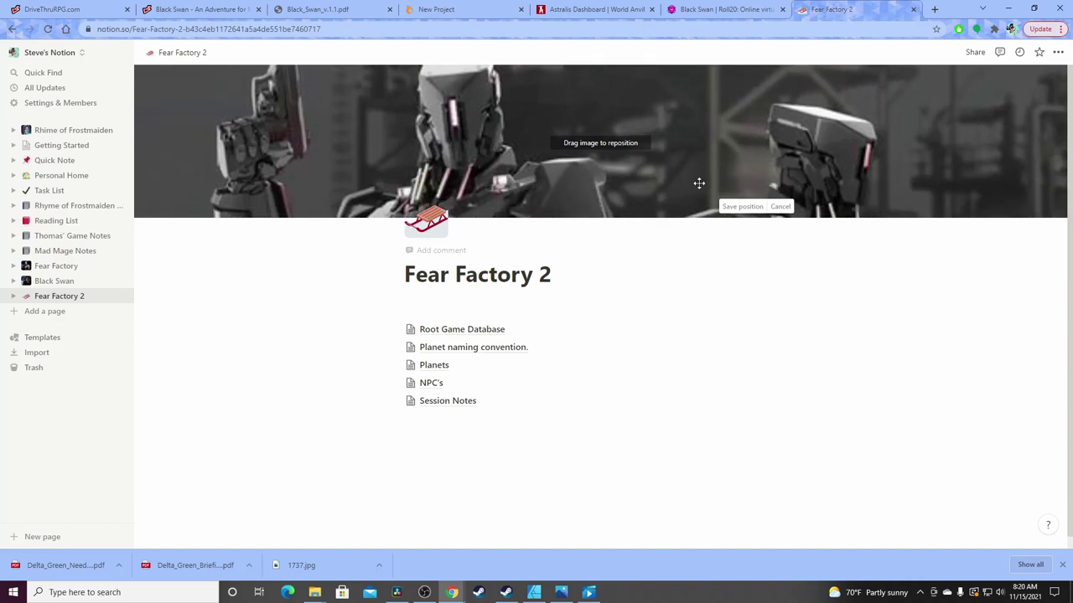
Replace the Fear Factory 2 page's sled icon with the uploaded image pandorum-5-vorschau from Downloads
{"action": "left_click", "coordinate": [428, 224]}
{"action": "left_click", "coordinate": [384, 254]}
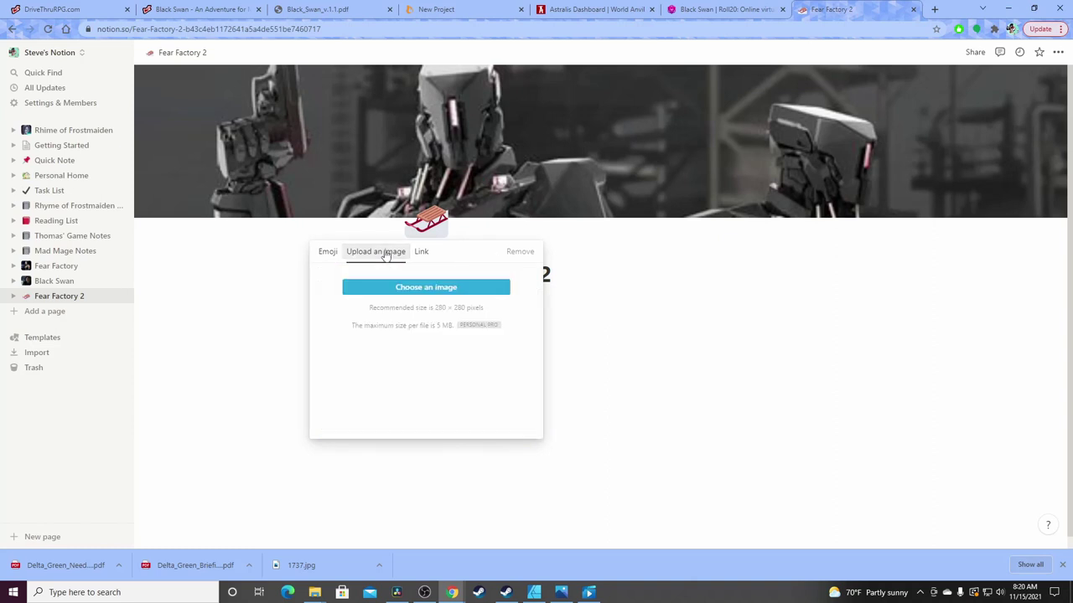
{"action": "left_click", "coordinate": [427, 289]}
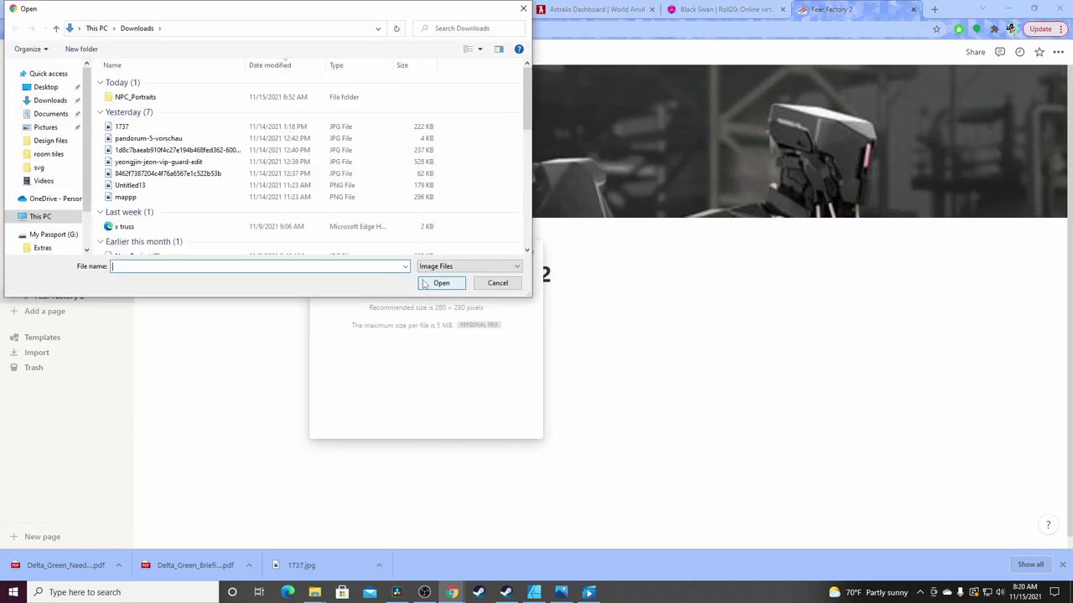
{"action": "left_click", "coordinate": [314, 592]}
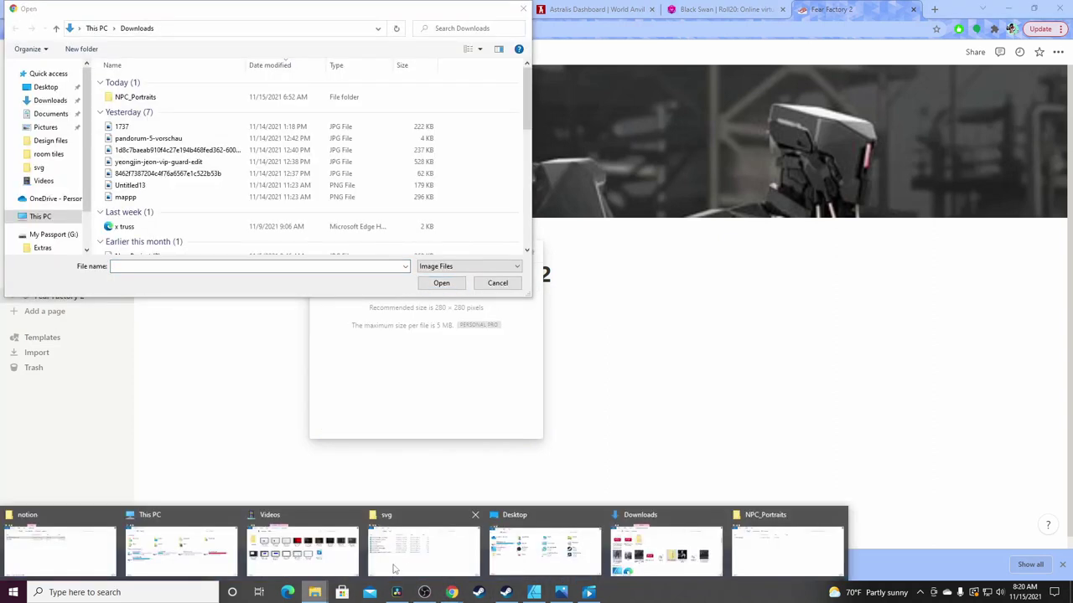
{"action": "mouse_move", "coordinate": [648, 562]}
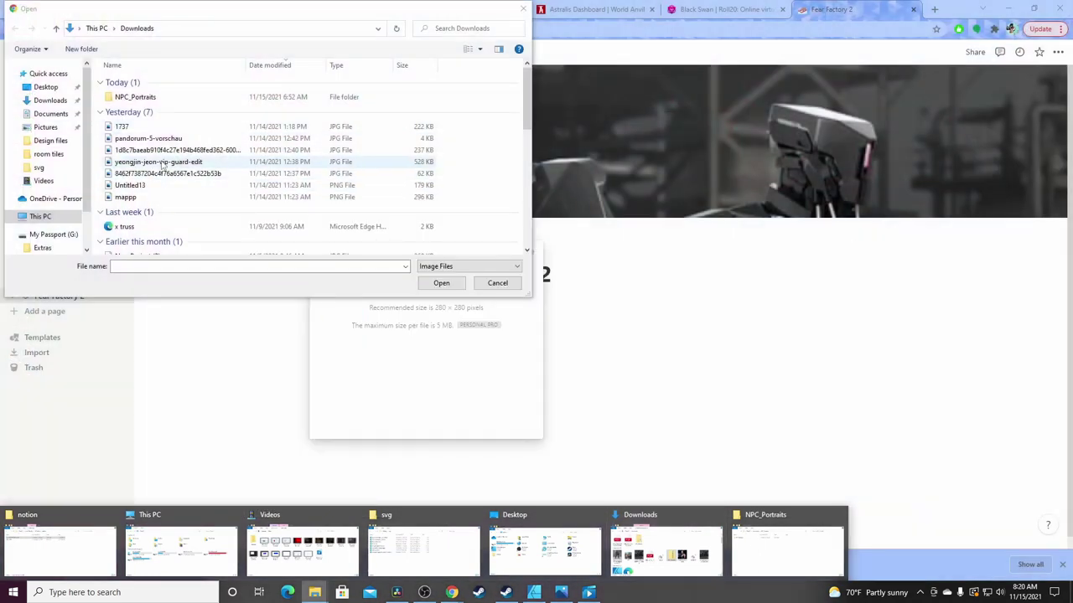
{"action": "left_click", "coordinate": [158, 139]}
{"action": "left_click", "coordinate": [440, 283]}
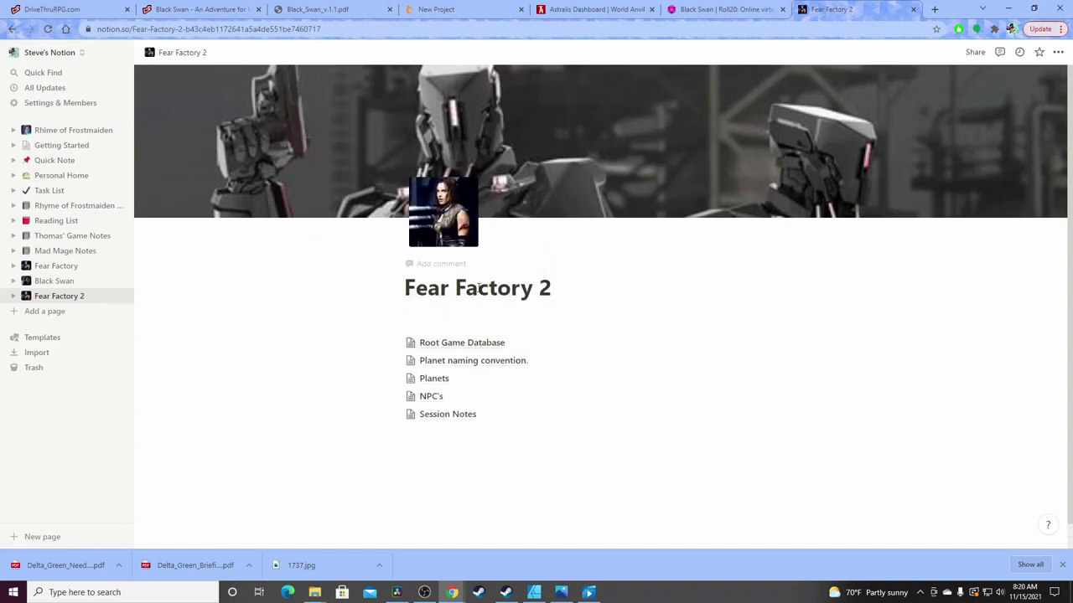
Look at the Player Characters and Stars Without Number Campaign Database pages inside the original Fear Factory page
{"action": "left_click", "coordinate": [70, 269]}
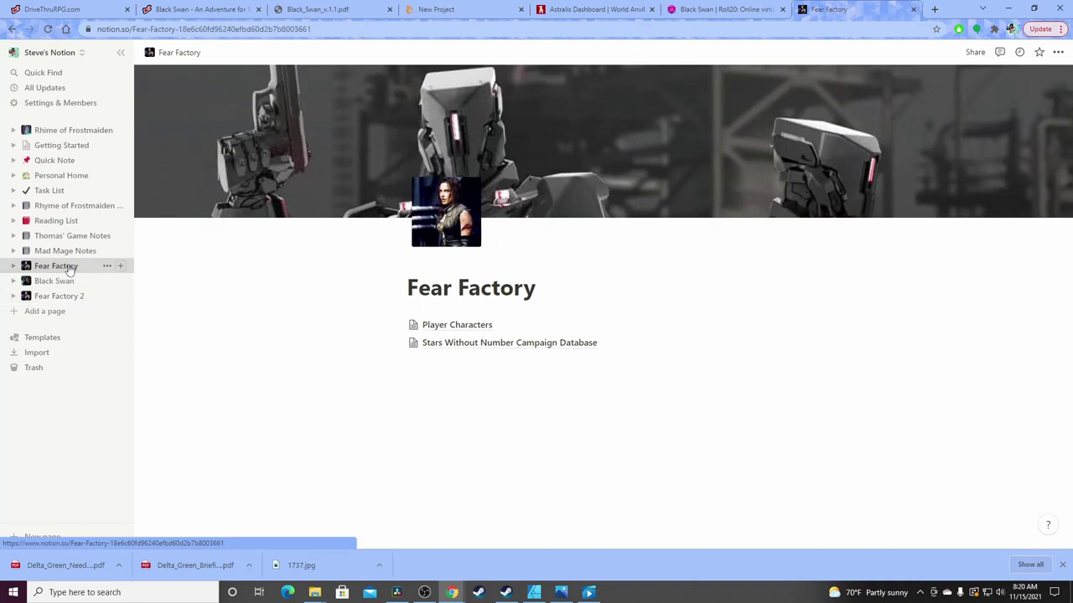
{"action": "left_click", "coordinate": [448, 326]}
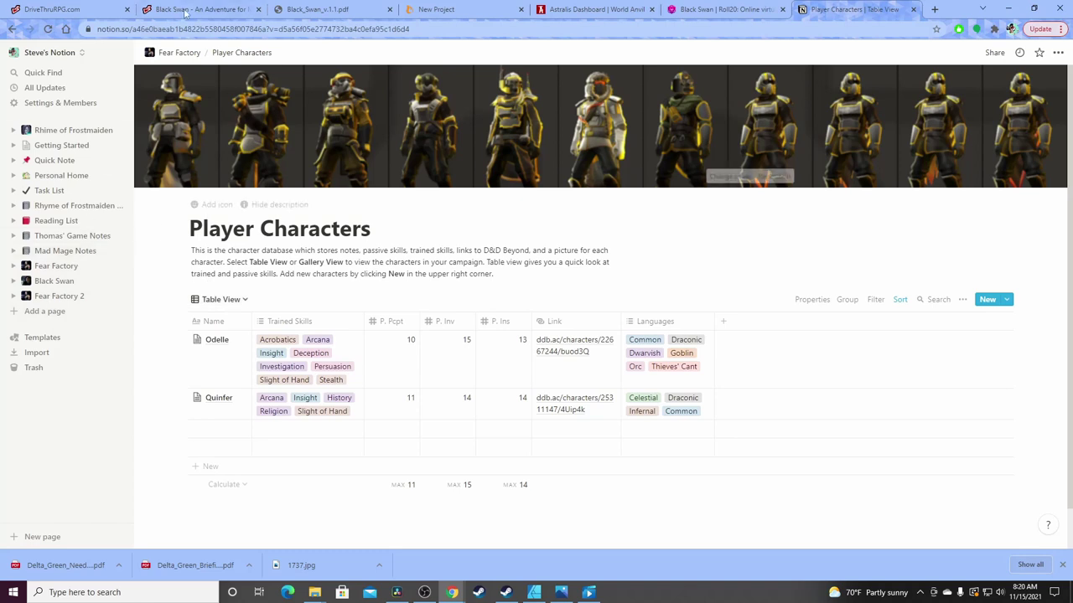
{"action": "left_click", "coordinate": [172, 52]}
{"action": "left_click", "coordinate": [467, 343]}
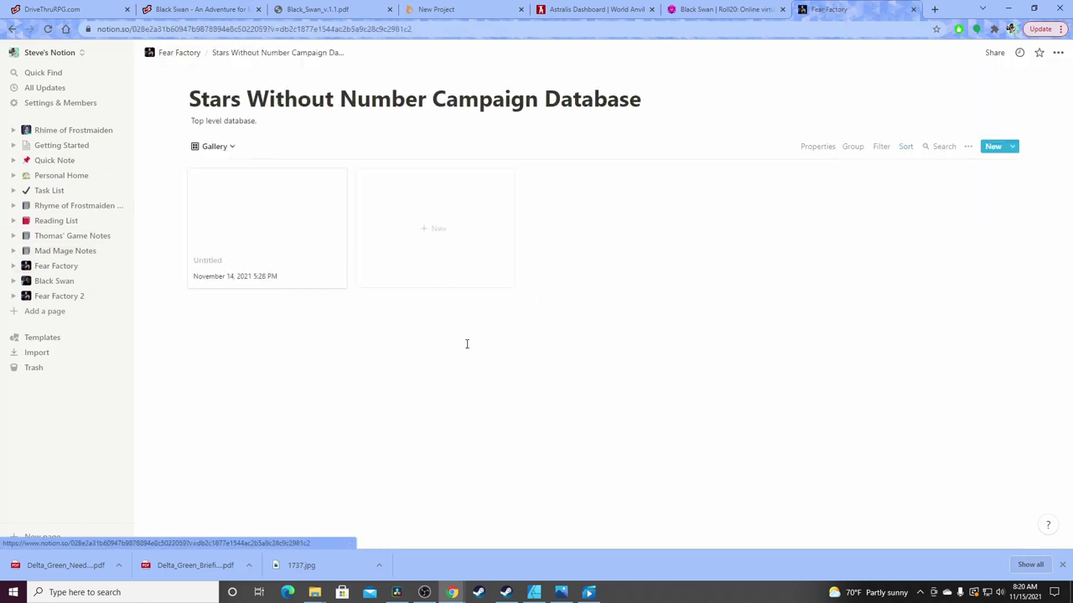
{"action": "left_click", "coordinate": [179, 54]}
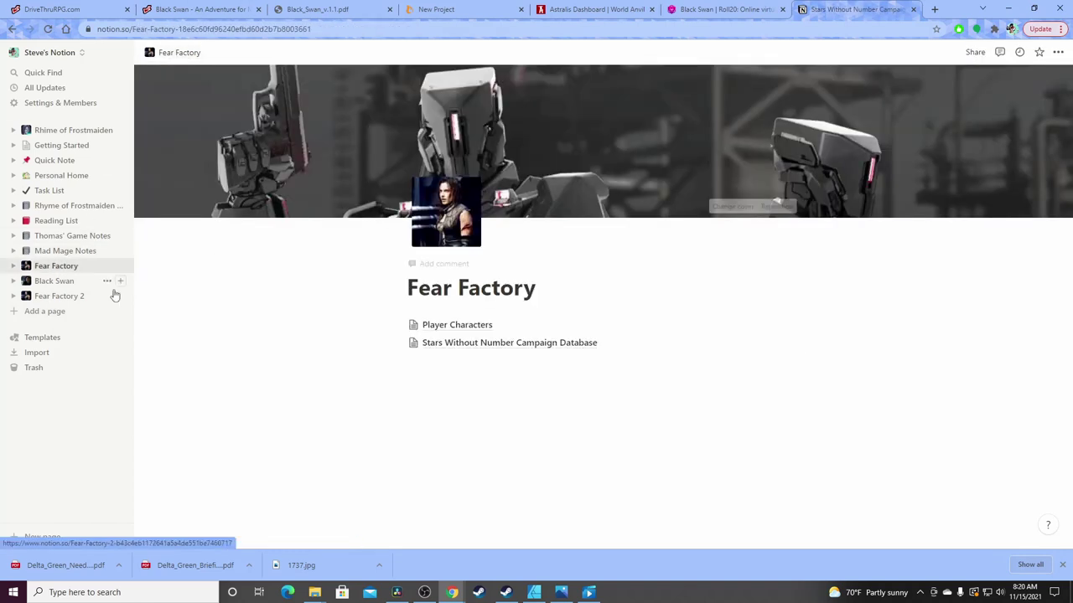
Delete the original Fear Factory page and rename the Fear Factory 2 page as Fear Factory
{"action": "right_click", "coordinate": [53, 267]}
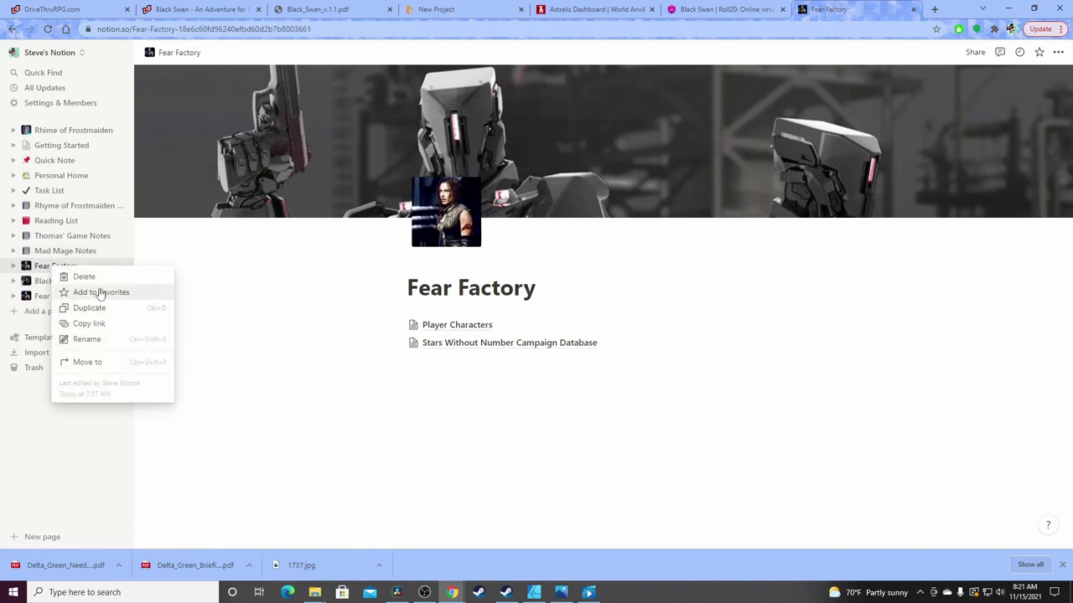
{"action": "left_click", "coordinate": [87, 277]}
{"action": "left_click", "coordinate": [61, 288]}
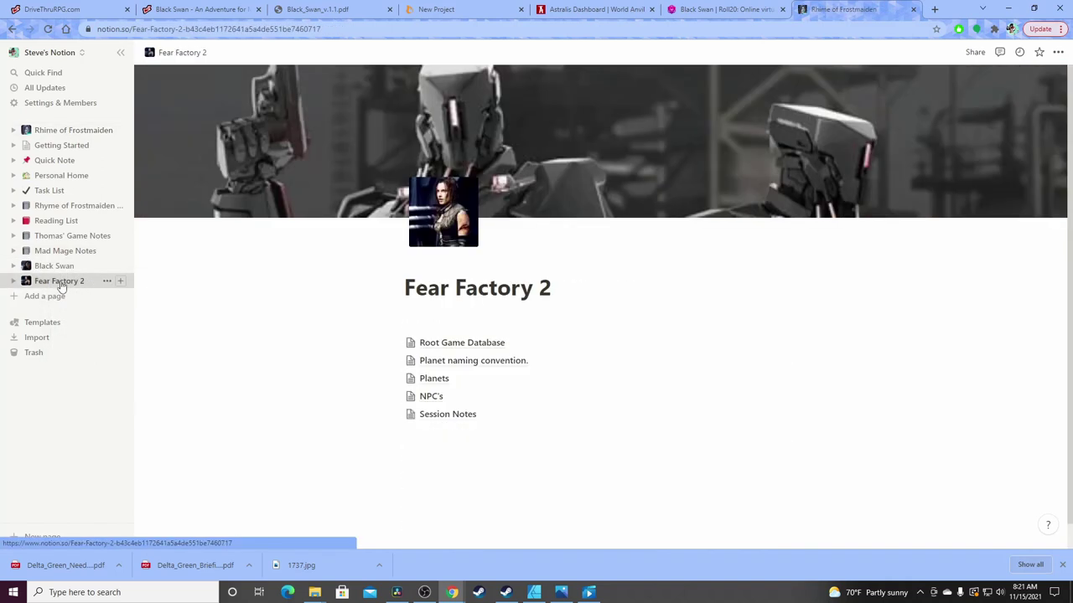
{"action": "key", "text": "BackSpace"}
{"action": "key", "text": "BackSpace"}
{"action": "key", "text": "BackSpace"}
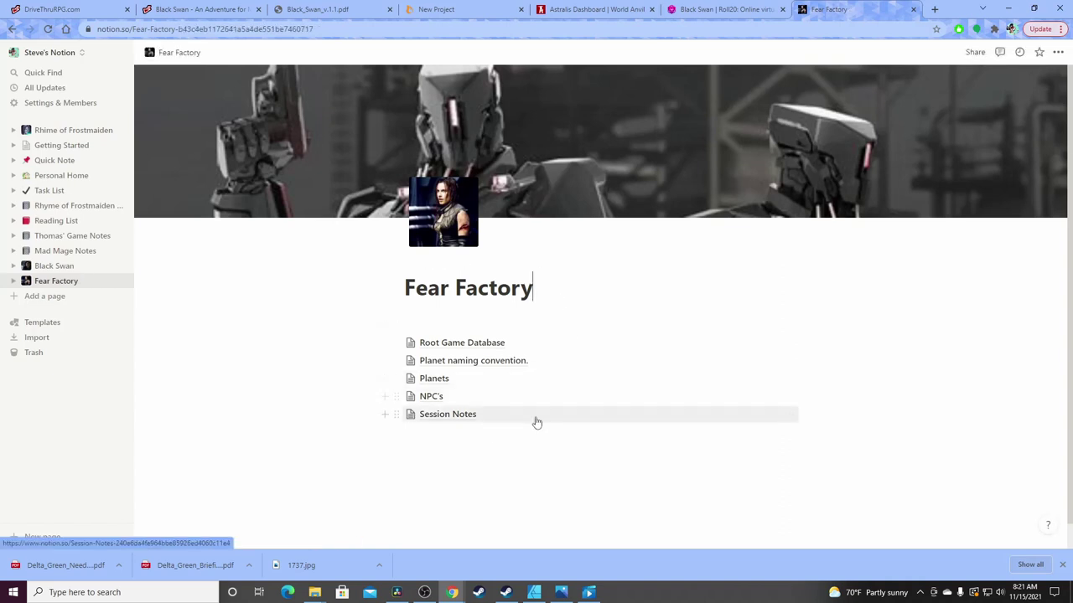
{"action": "left_click", "coordinate": [481, 462]}
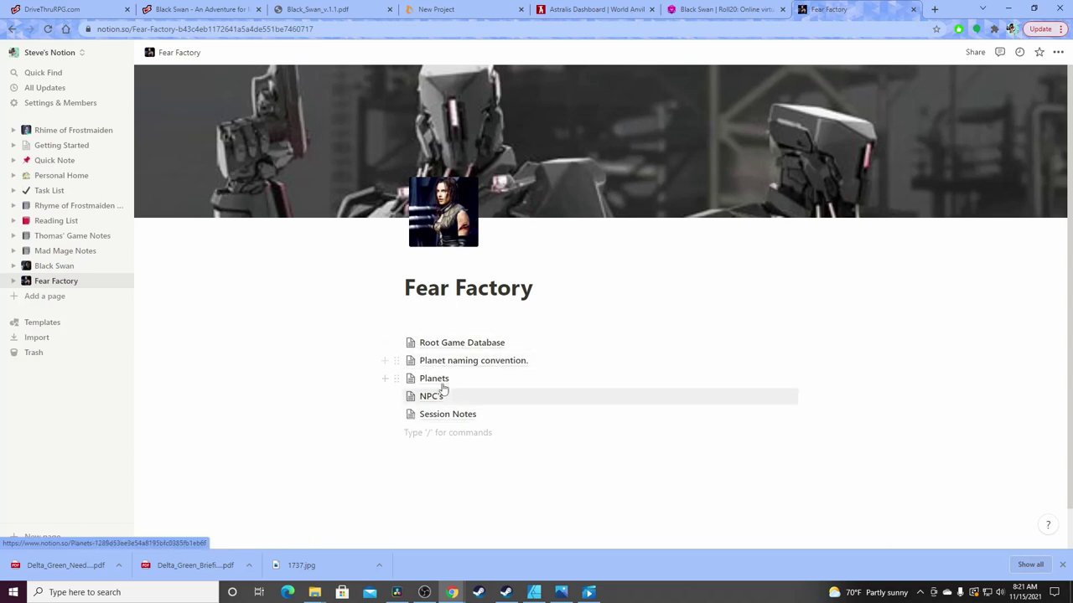
{"action": "left_click_drag", "start_coordinate": [397, 378], "coordinate": [397, 381]}
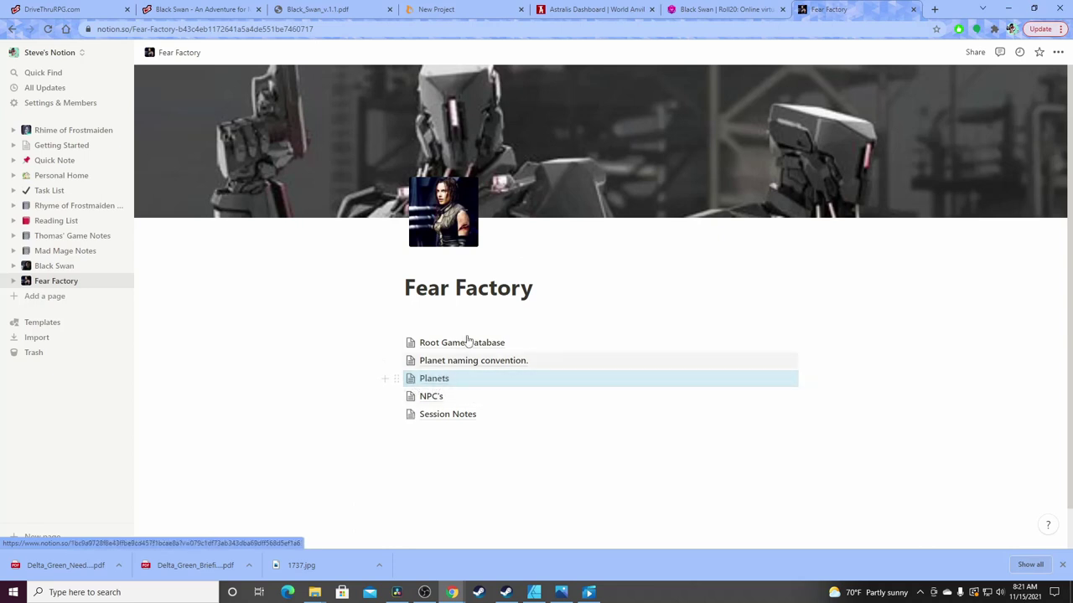
{"action": "left_click", "coordinate": [425, 433]}
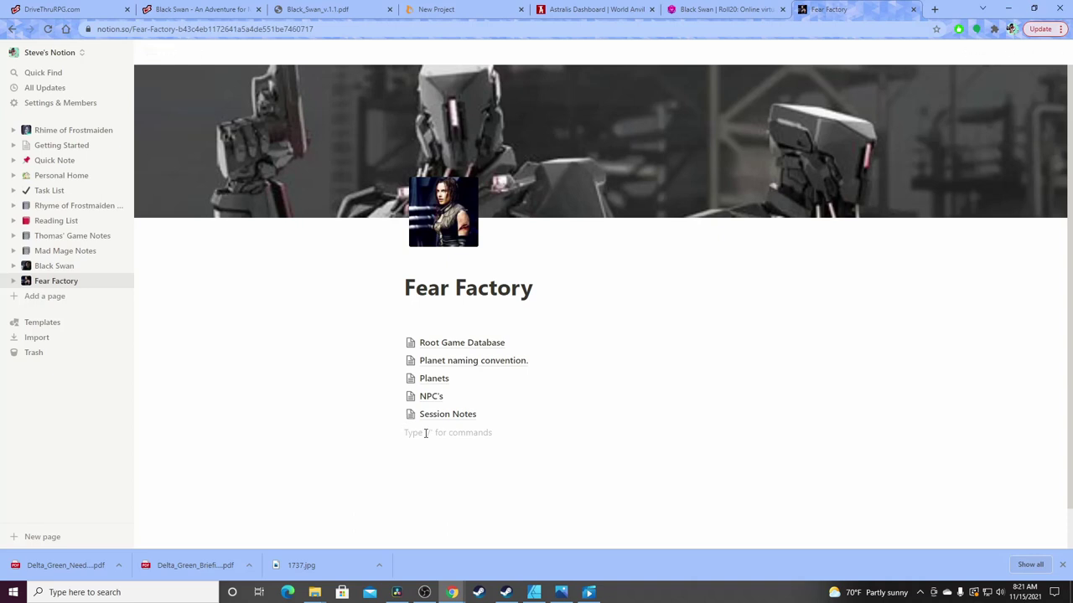
{"action": "type", "text": "Setting"}
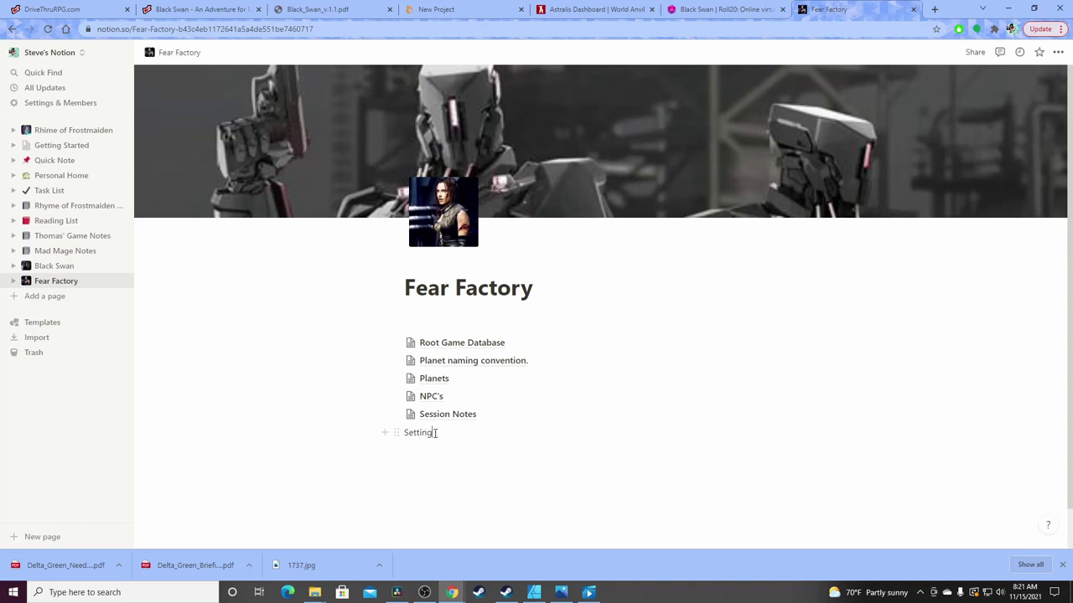
{"action": "key", "text": "Return"}
{"action": "key", "text": "BackSpace"}
{"action": "key", "text": "BackSpace"}
{"action": "key", "text": "BackSpace"}
{"action": "key", "text": "BackSpace"}
{"action": "key", "text": "BackSpace"}
{"action": "key", "text": "BackSpace"}
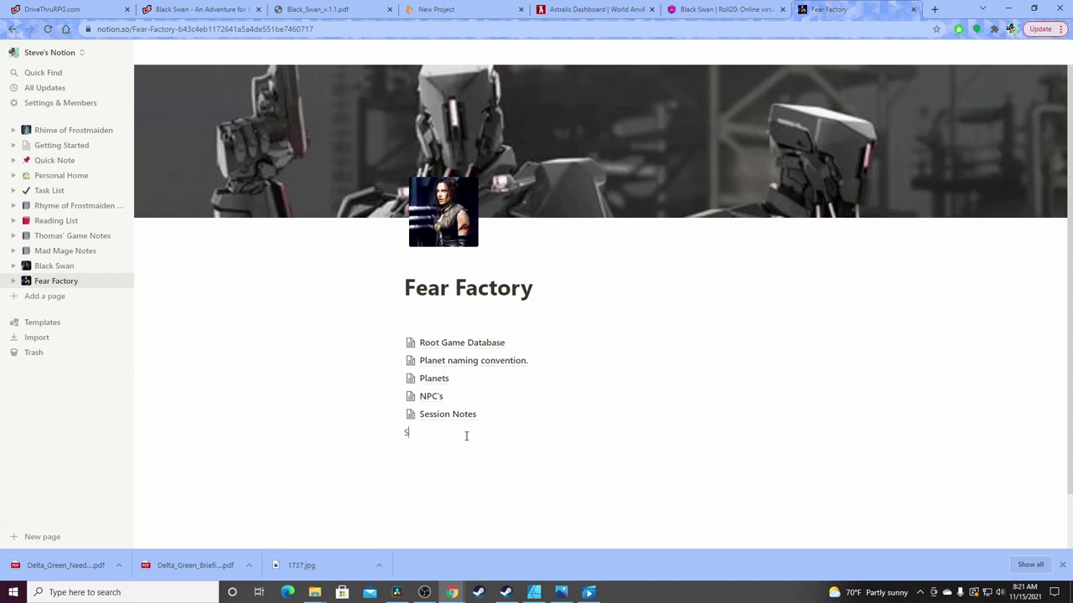
Add an empty sub-page titled "Setting" to the Fear Factory page and place it above Root Game Database
{"action": "type", "text": "/"}
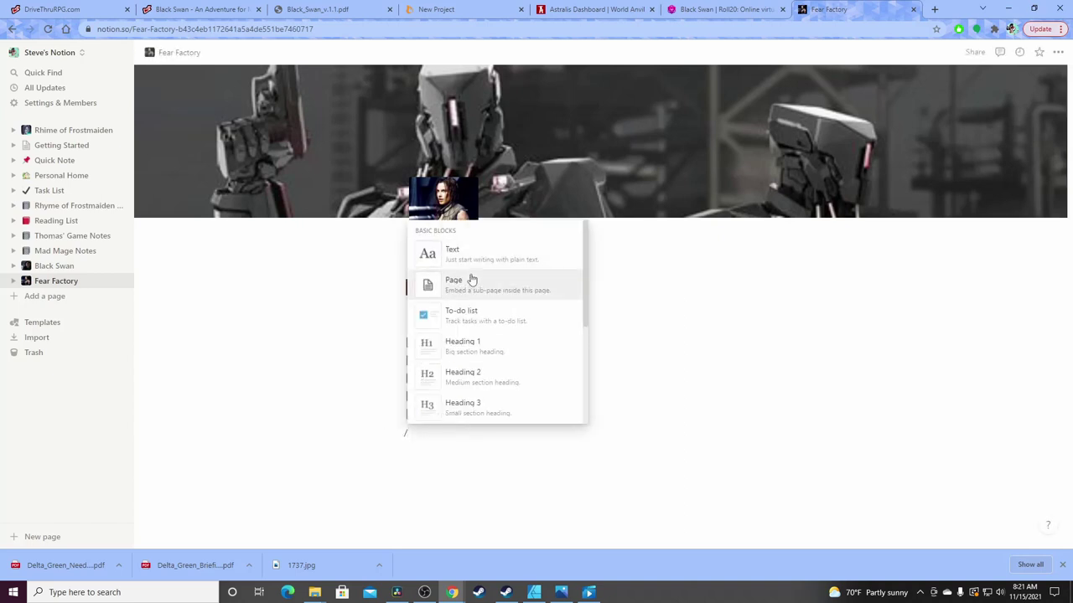
{"action": "left_click", "coordinate": [478, 288]}
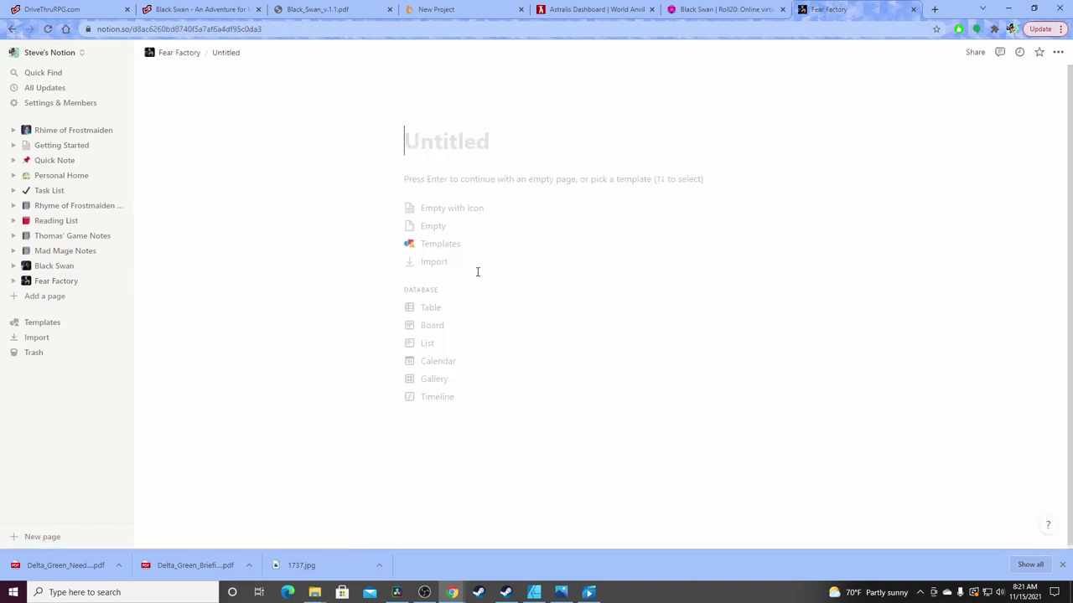
{"action": "type", "text": "Setting"}
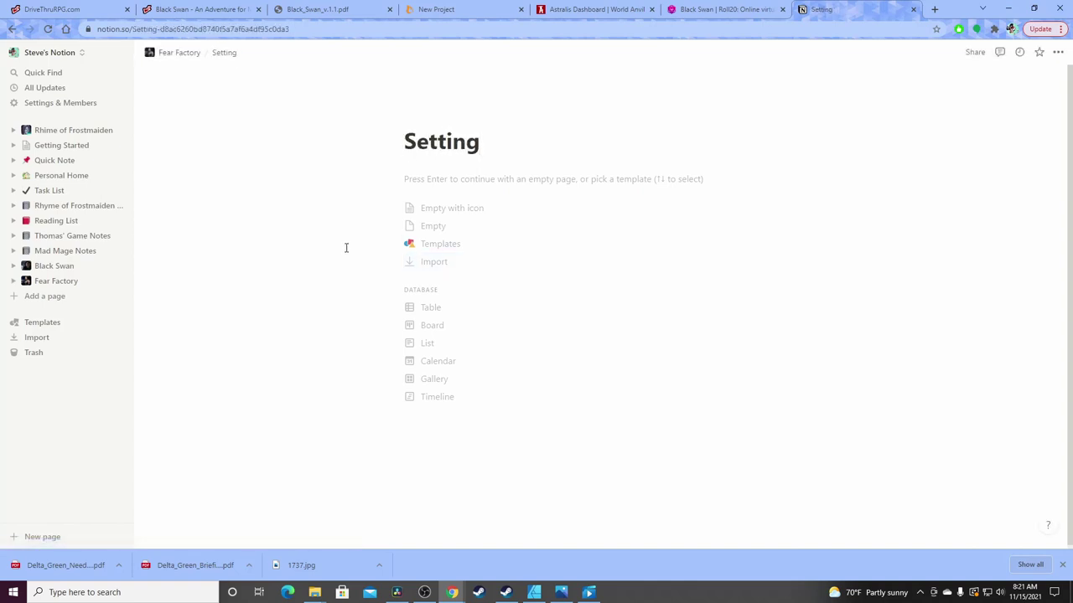
{"action": "key", "text": "Return"}
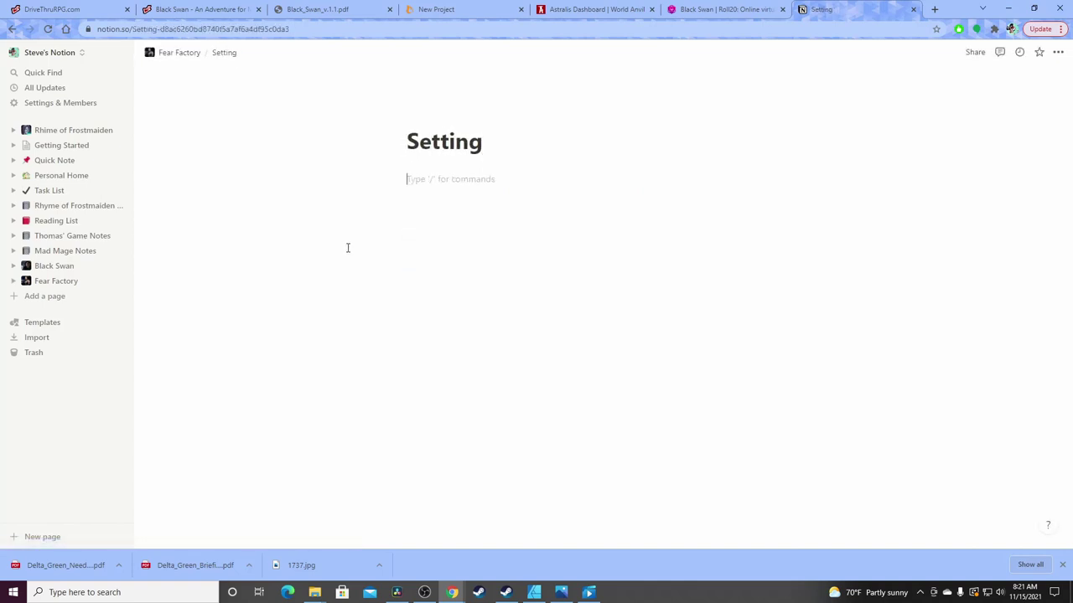
{"action": "left_click", "coordinate": [170, 55]}
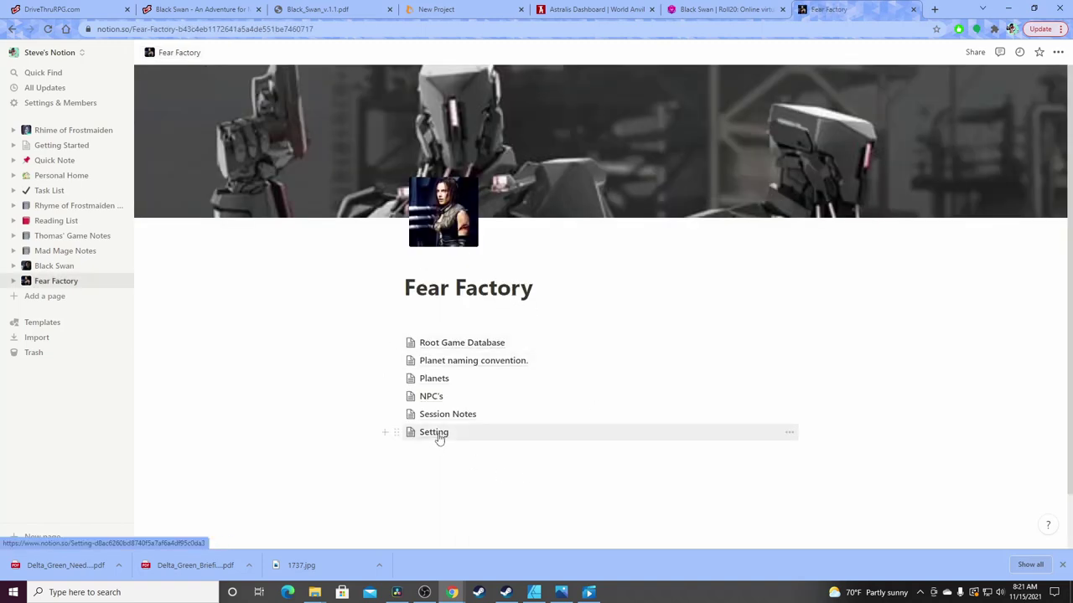
{"action": "left_click_drag", "start_coordinate": [396, 432], "coordinate": [425, 328]}
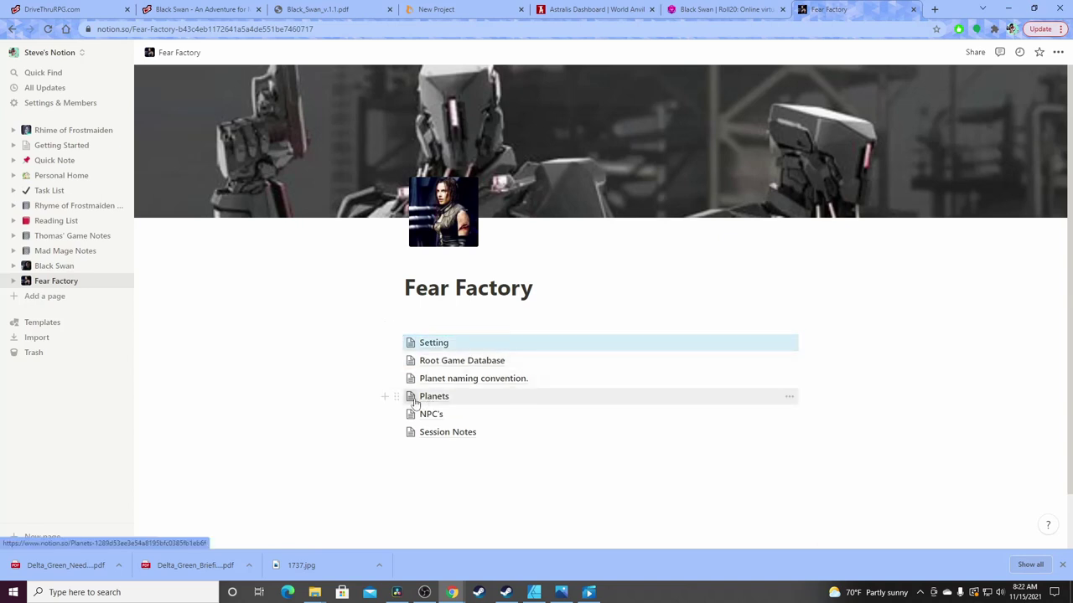
Nest the Planets page inside the Setting page and open Setting
{"action": "left_click_drag", "start_coordinate": [414, 403], "coordinate": [434, 349]}
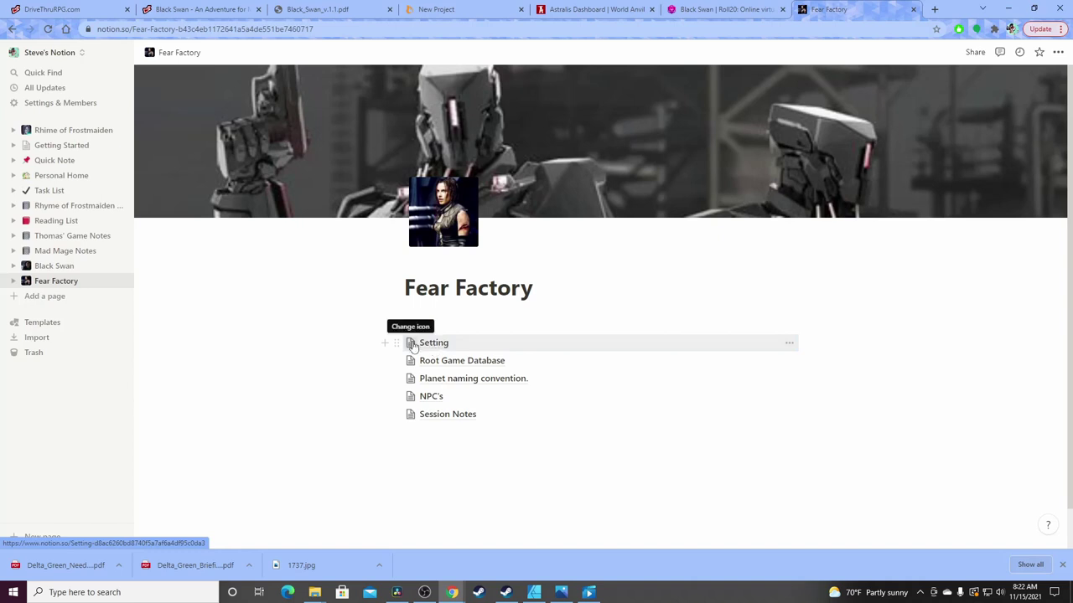
{"action": "left_click", "coordinate": [410, 348]}
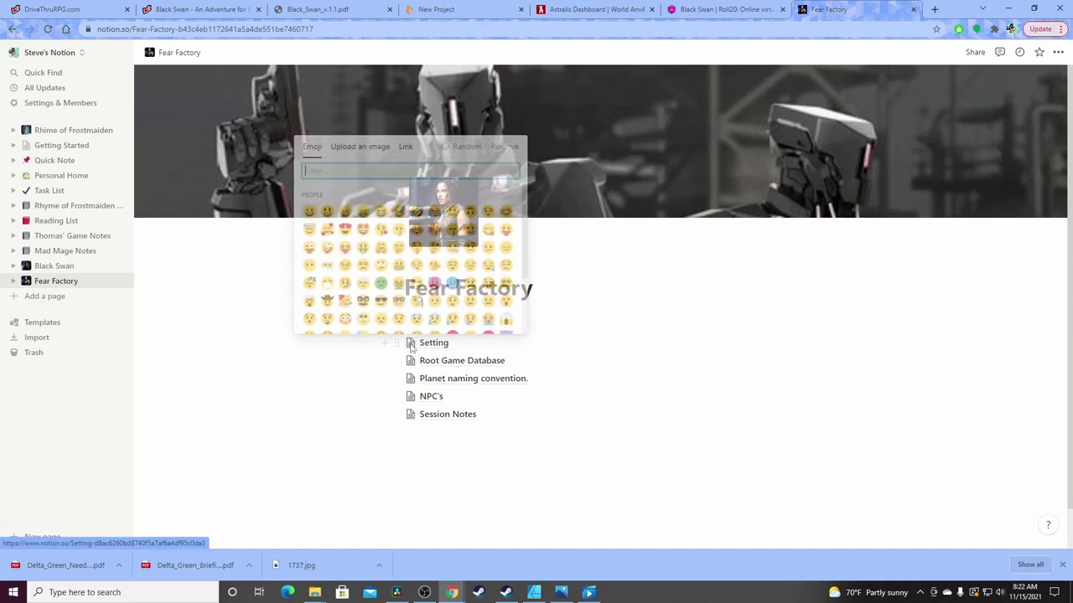
{"action": "left_click", "coordinate": [437, 346]}
{"action": "left_click", "coordinate": [436, 346]}
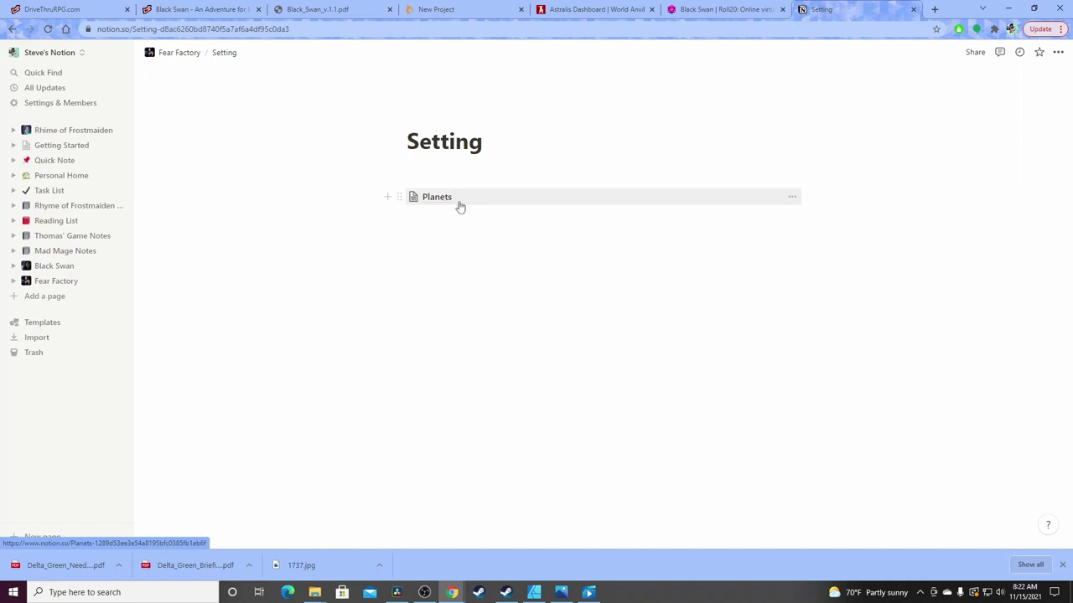
Look through the Fear Factory and Setting pages, ending on the Fear Factory page
{"action": "left_click", "coordinate": [191, 54]}
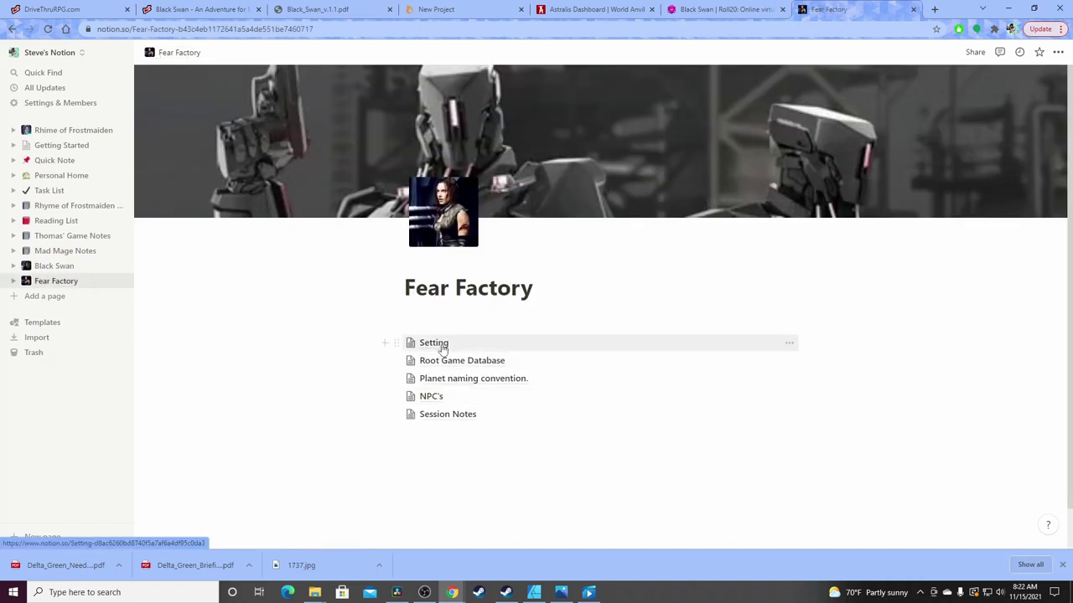
{"action": "left_click", "coordinate": [439, 343]}
{"action": "left_click", "coordinate": [438, 225]}
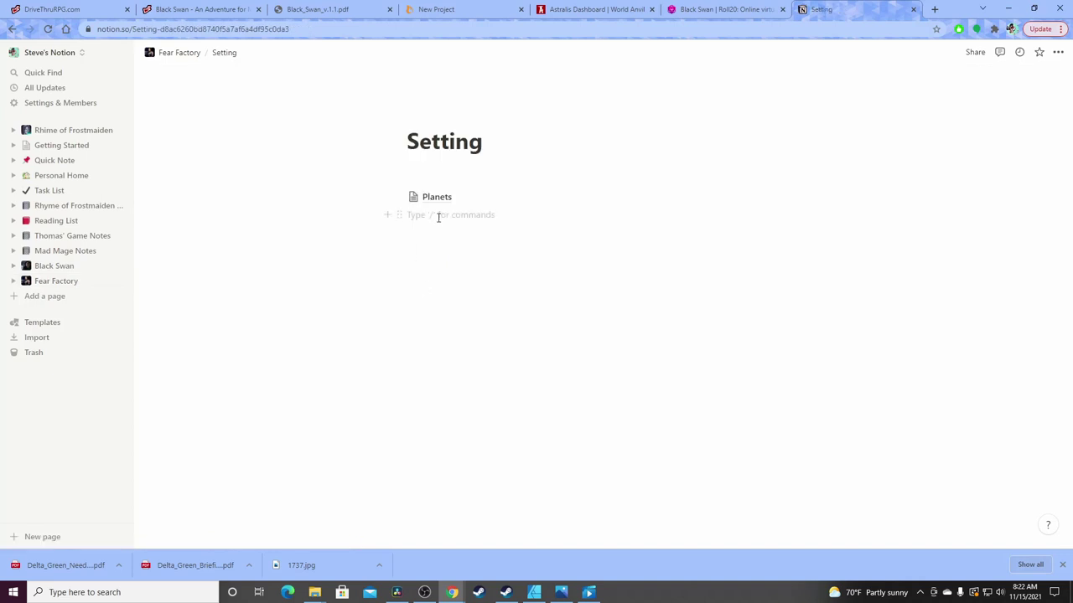
{"action": "left_click", "coordinate": [170, 53]}
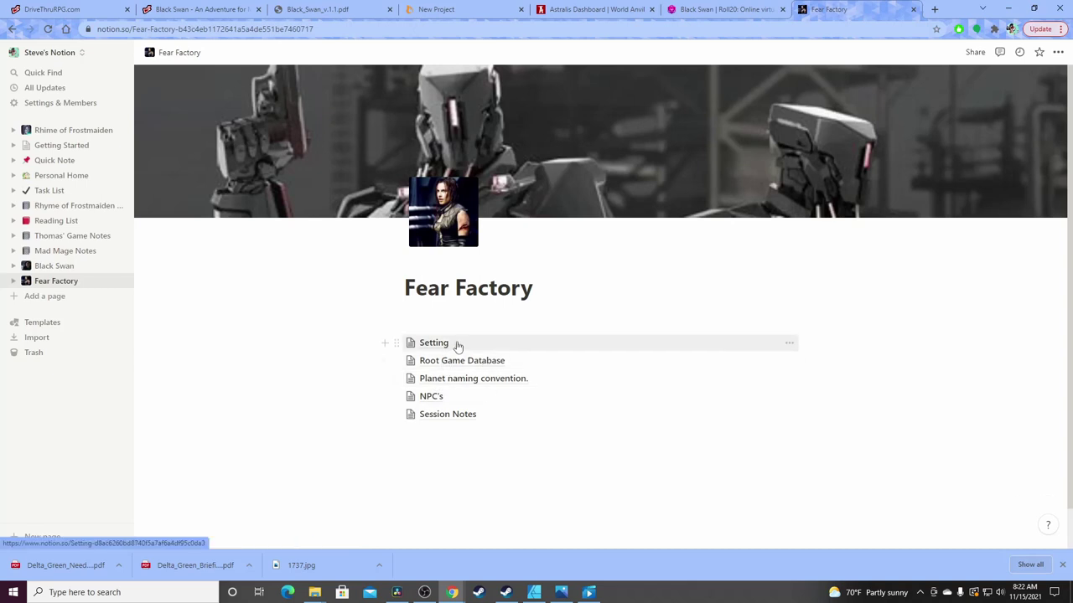
Add an empty sub-page titled "Characters" at the end of the Fear Factory page
{"action": "left_click", "coordinate": [459, 443]}
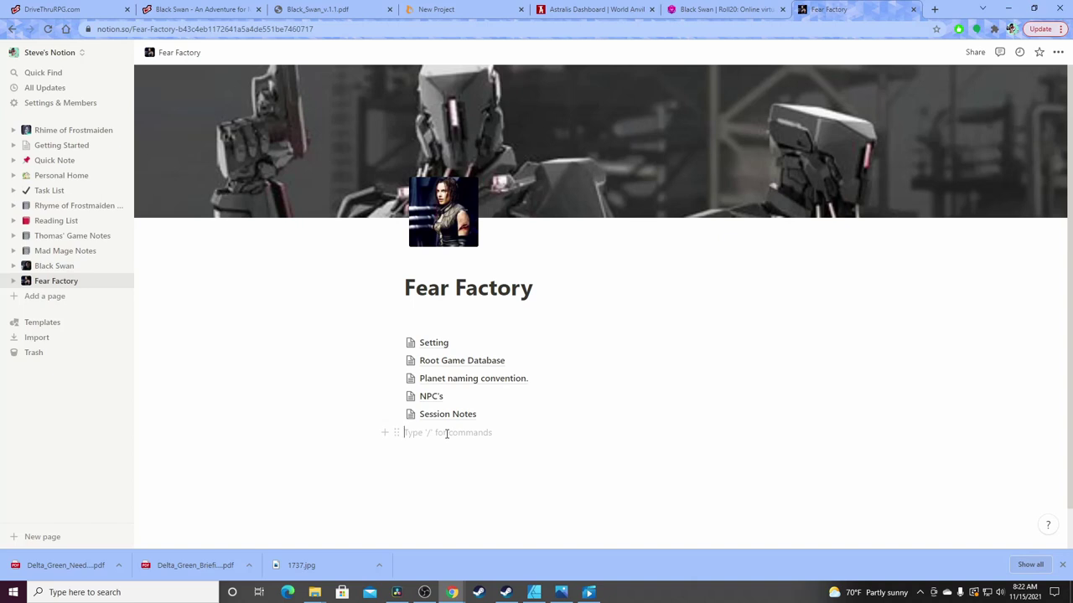
{"action": "type", "text": "/"}
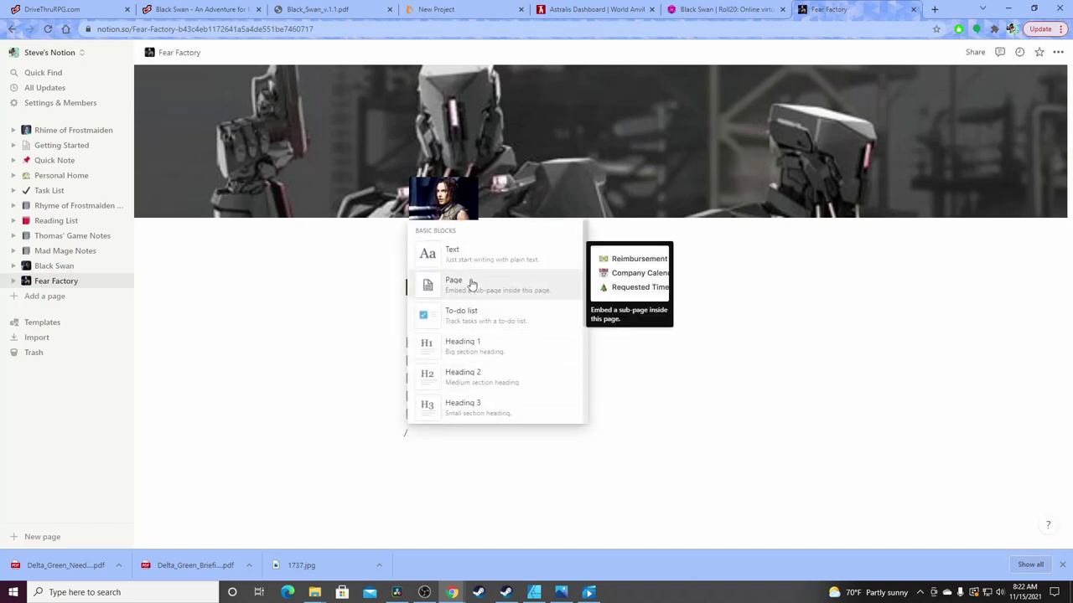
{"action": "left_click", "coordinate": [471, 285]}
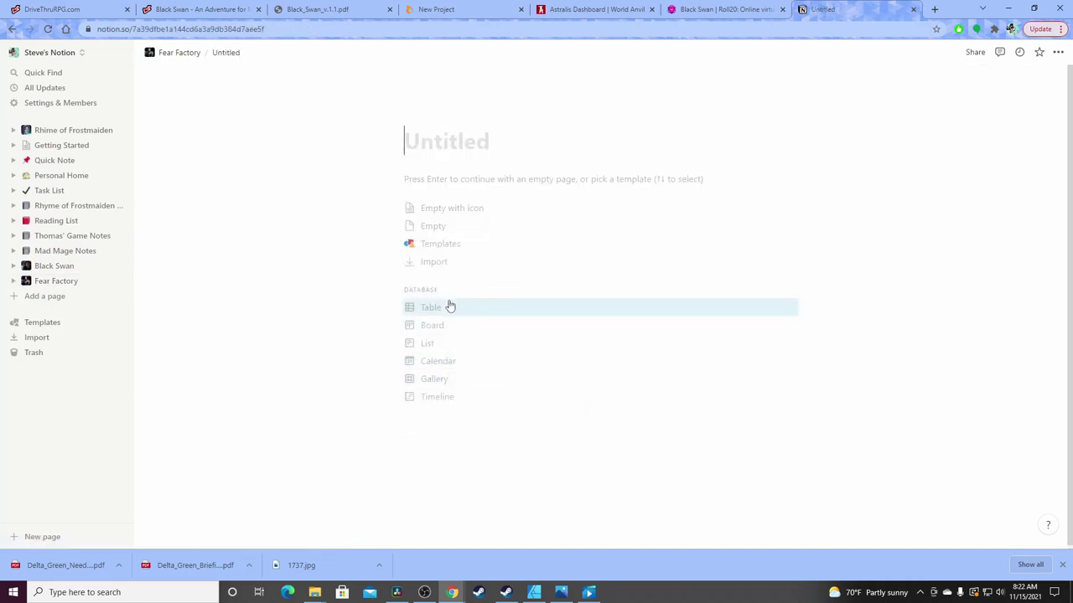
{"action": "type", "text": "Charact"}
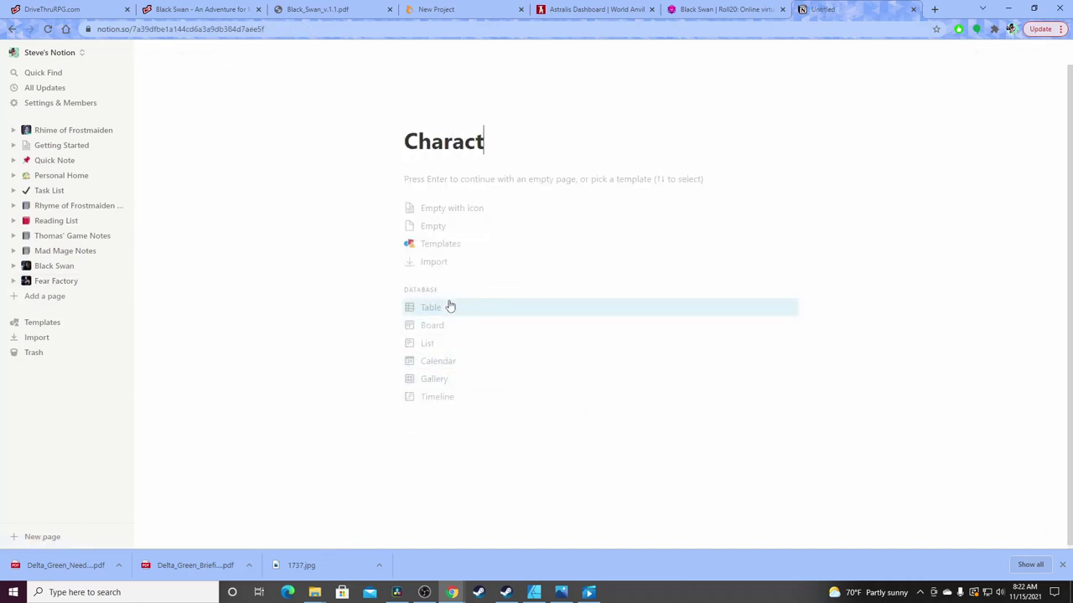
{"action": "type", "text": "er"}
{"action": "key", "text": "BackSpace"}
{"action": "key", "text": "BackSpace"}
{"action": "type", "text": "er"}
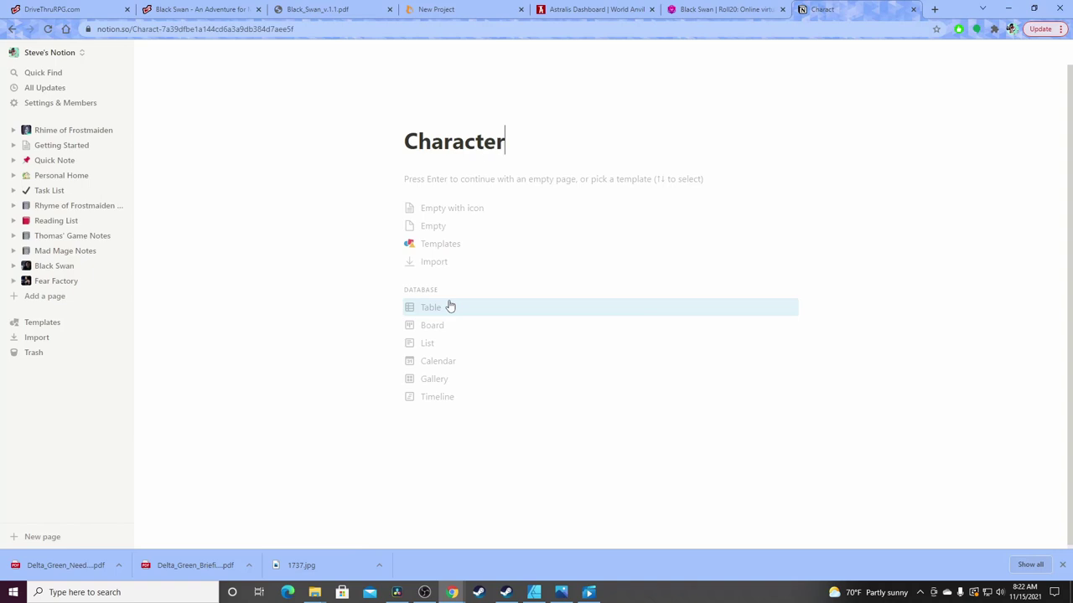
{"action": "type", "text": "s"}
{"action": "key", "text": "Return"}
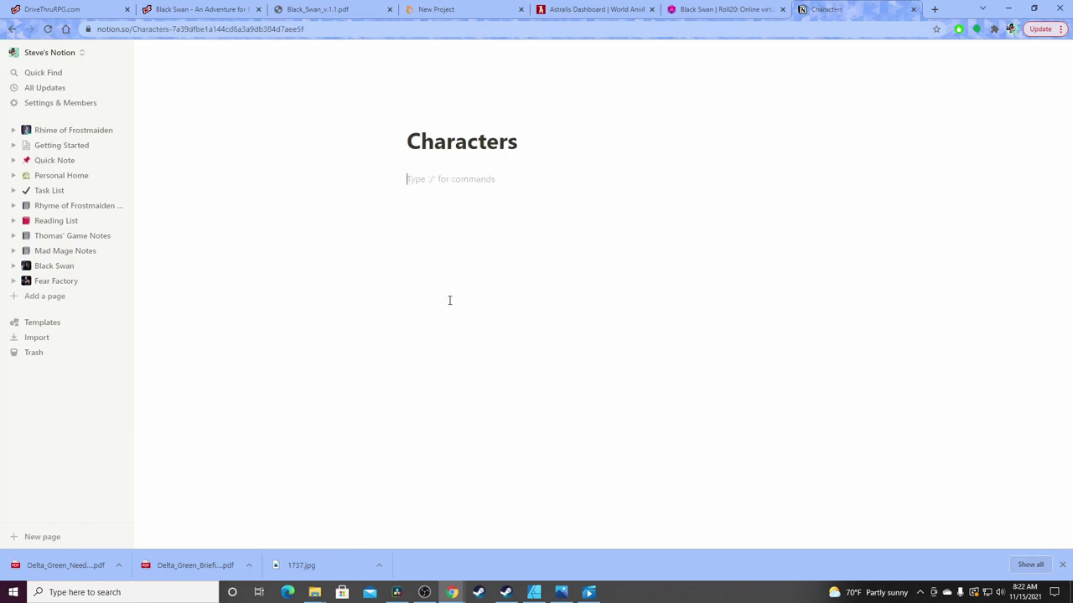
On the Fear Factory page, nest the NPC's page inside Characters and place Characters directly below Setting
{"action": "left_click", "coordinate": [180, 52]}
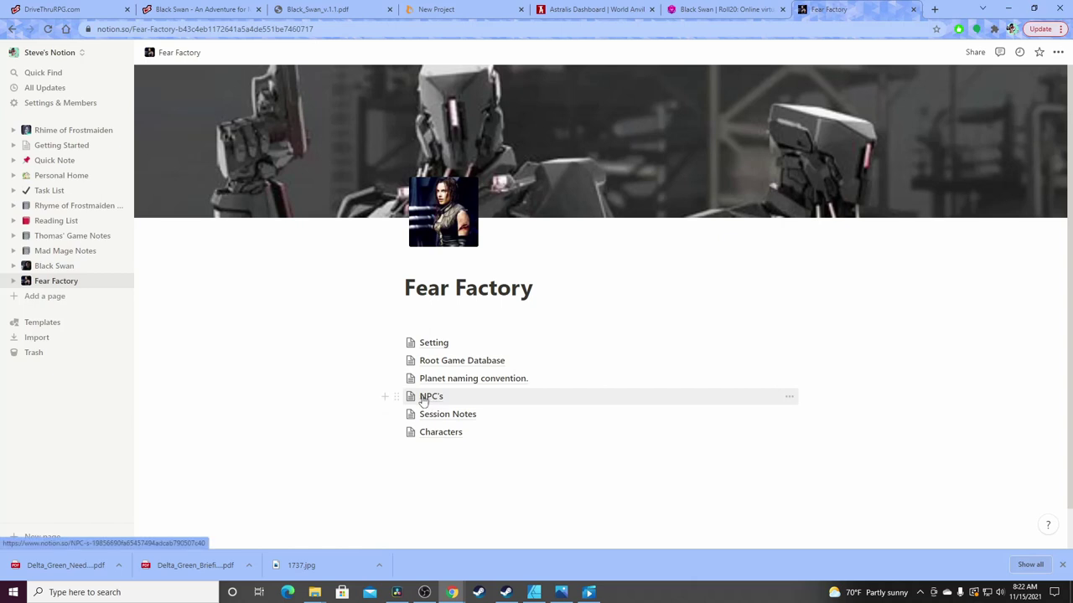
{"action": "left_click_drag", "start_coordinate": [423, 400], "coordinate": [421, 433]}
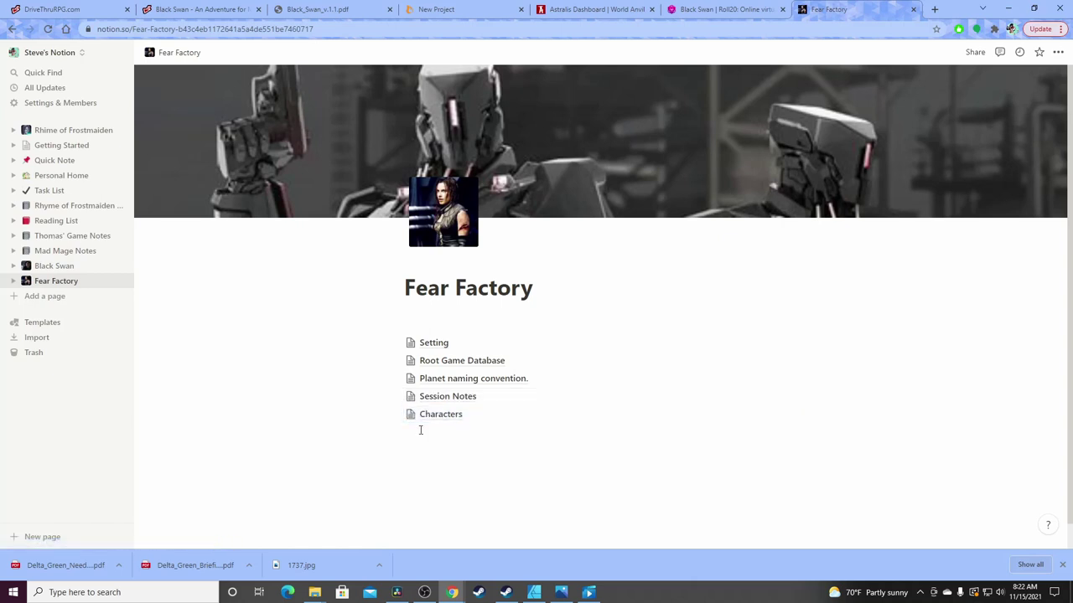
{"action": "mouse_move", "coordinate": [408, 378]}
{"action": "left_mouse_down"}
{"action": "mouse_move", "coordinate": [444, 380]}
{"action": "mouse_move", "coordinate": [462, 364]}
{"action": "mouse_move", "coordinate": [408, 365]}
{"action": "left_mouse_up"}
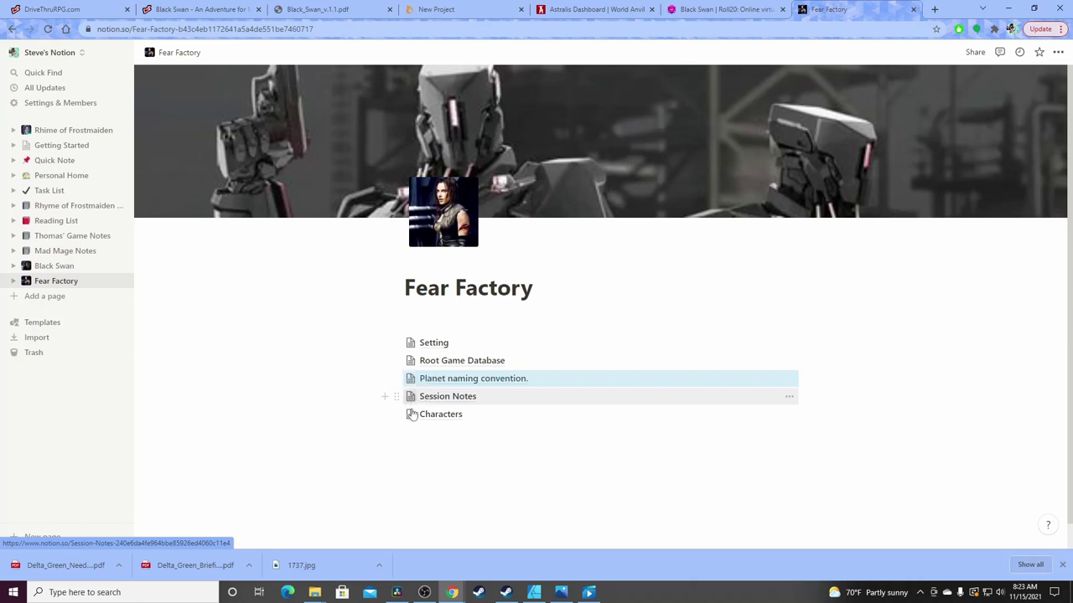
{"action": "left_click_drag", "start_coordinate": [397, 414], "coordinate": [428, 360]}
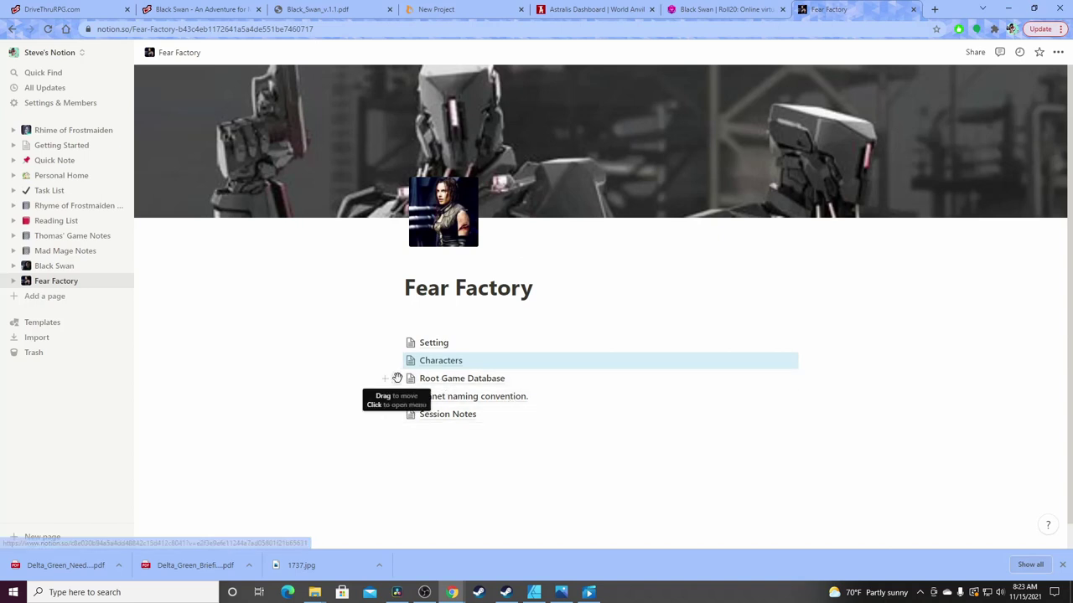
Move Root Game Database to the end of the page list and nest Planet naming convention. inside Setting
{"action": "left_click_drag", "start_coordinate": [397, 378], "coordinate": [430, 421]}
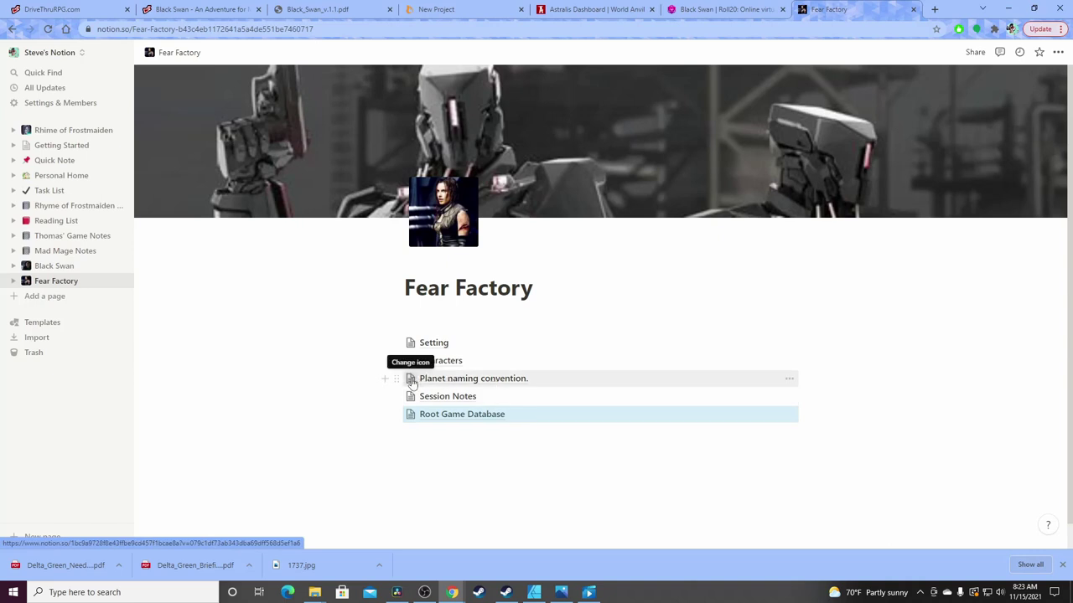
{"action": "left_click_drag", "start_coordinate": [416, 381], "coordinate": [428, 342]}
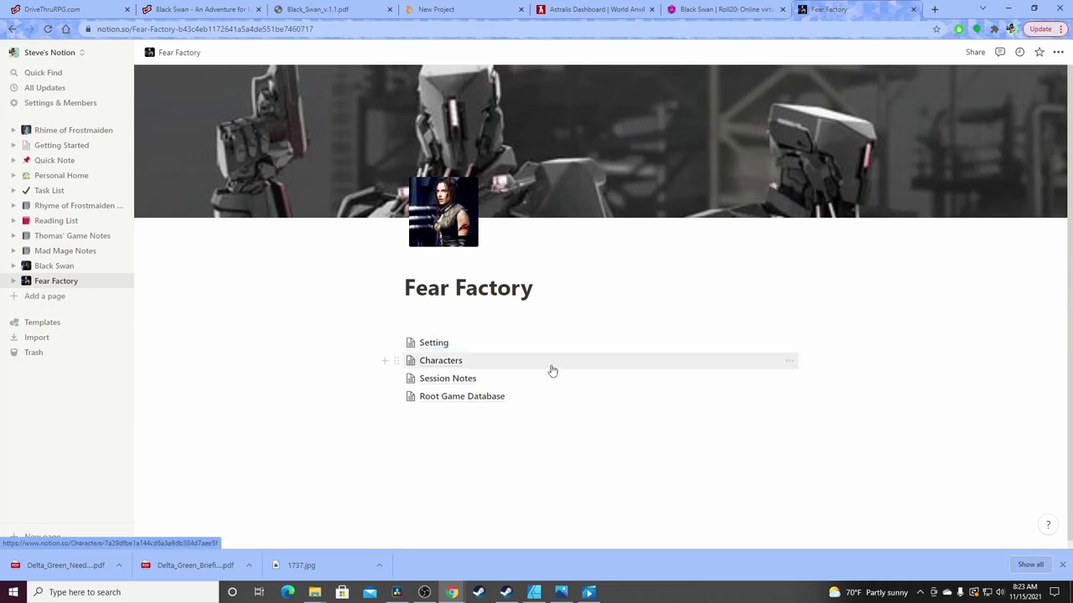
{"action": "left_click", "coordinate": [443, 435]}
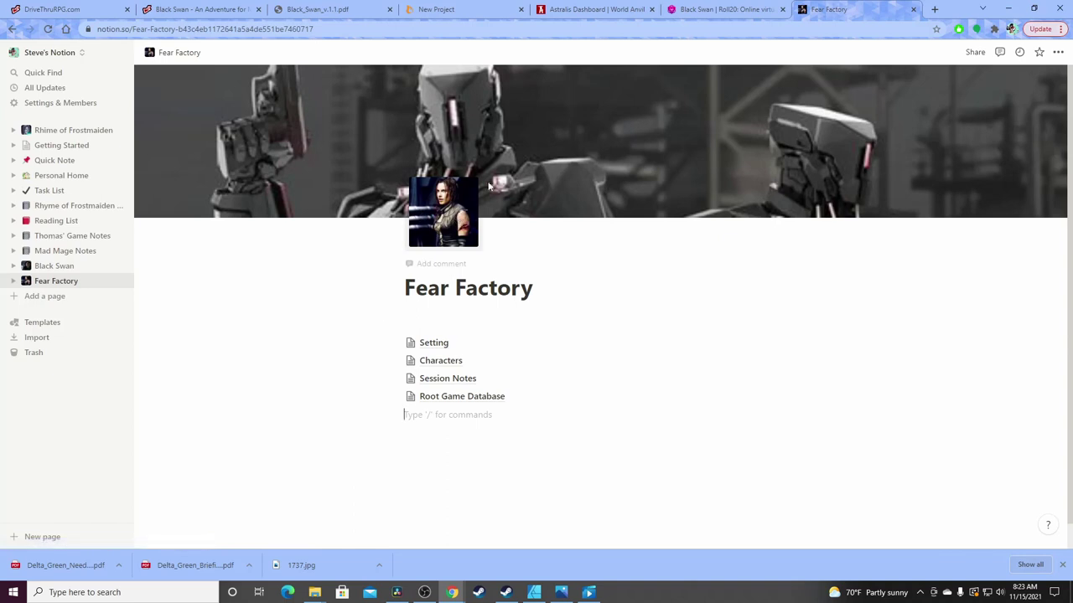
Open the "David the android" entry of the NPC's database inside the Characters page
{"action": "left_click", "coordinate": [435, 362]}
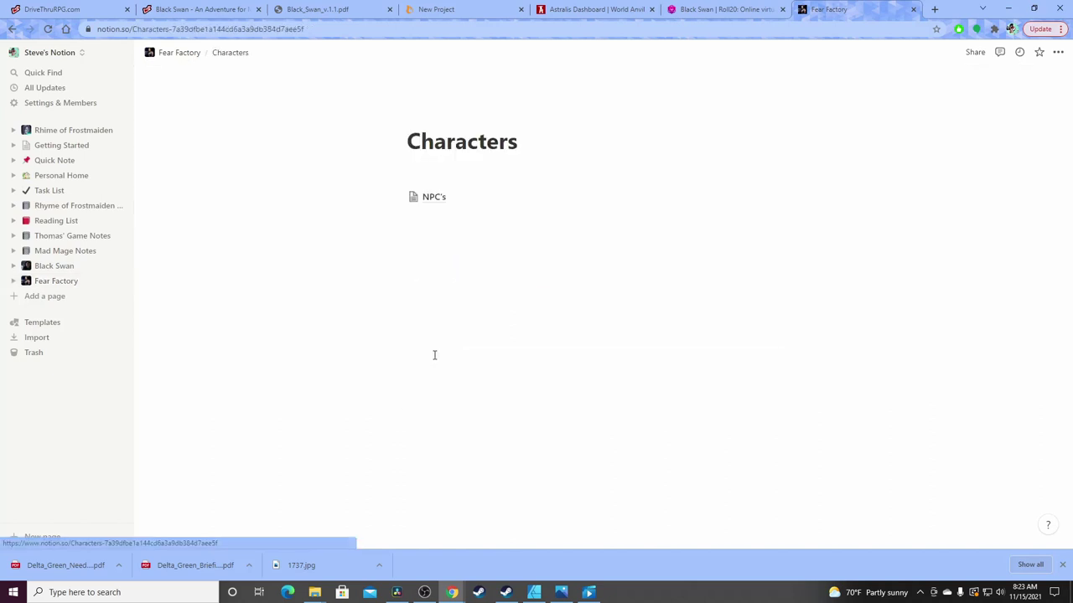
{"action": "left_click", "coordinate": [434, 200]}
{"action": "left_click", "coordinate": [506, 261]}
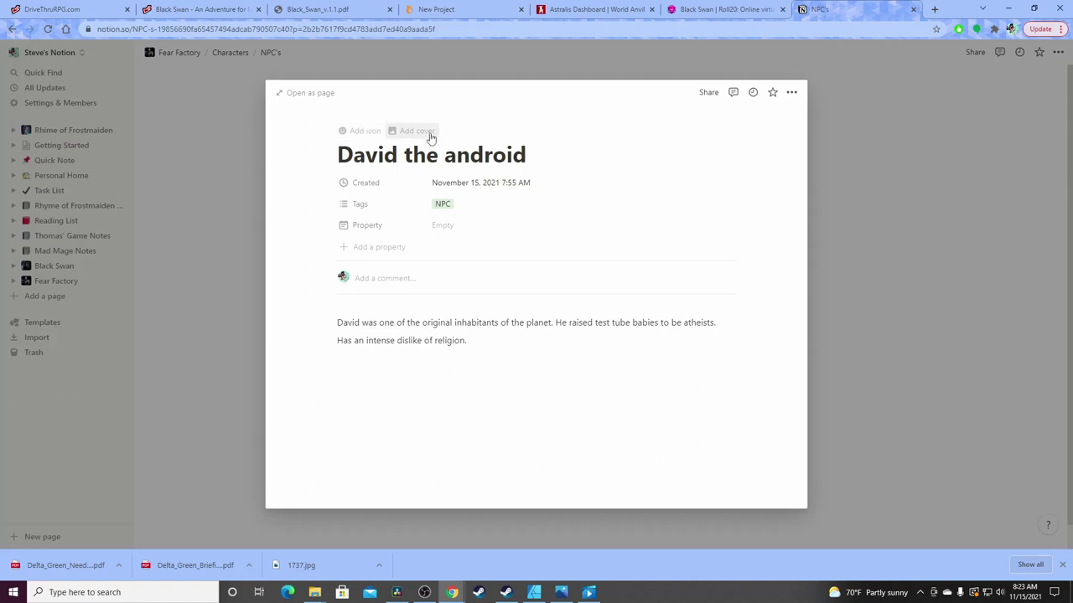
Search Google Images for "david alien" in a new browser tab
{"action": "left_click", "coordinate": [935, 9]}
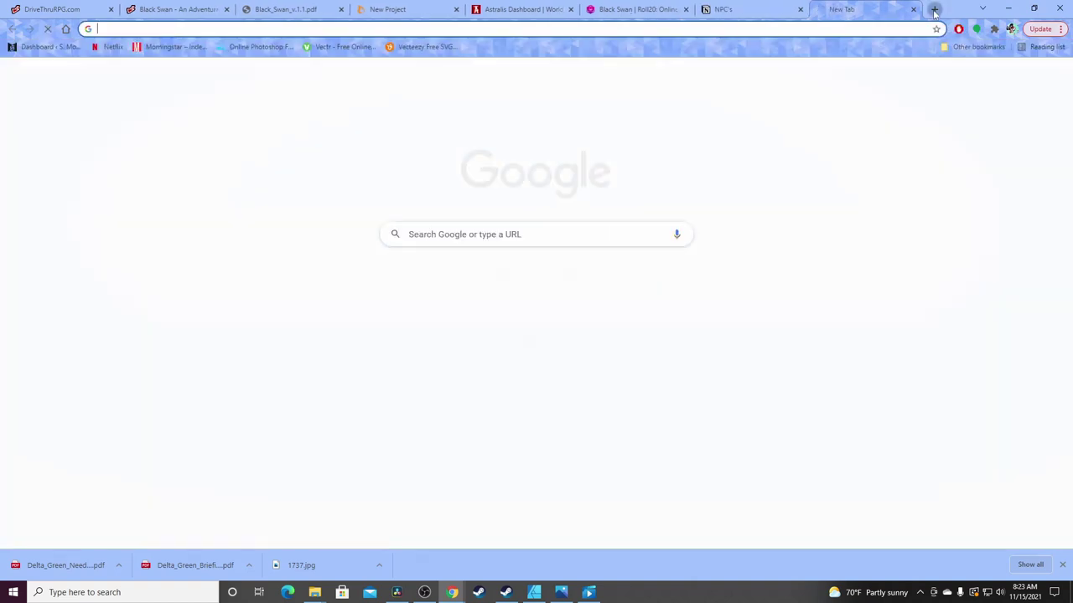
{"action": "type", "text": "davi"}
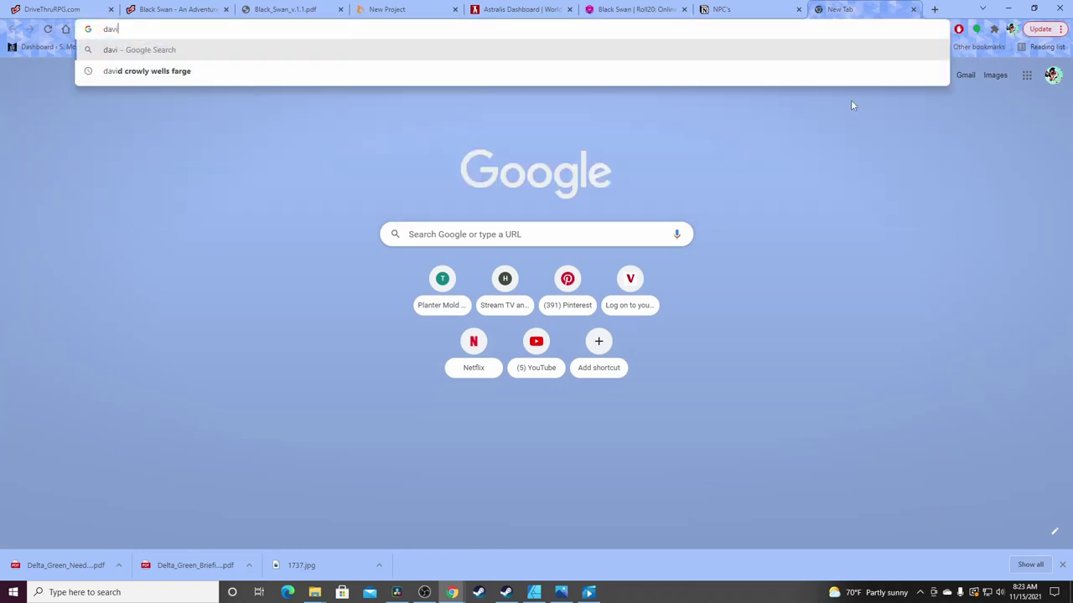
{"action": "type", "text": "d alien"}
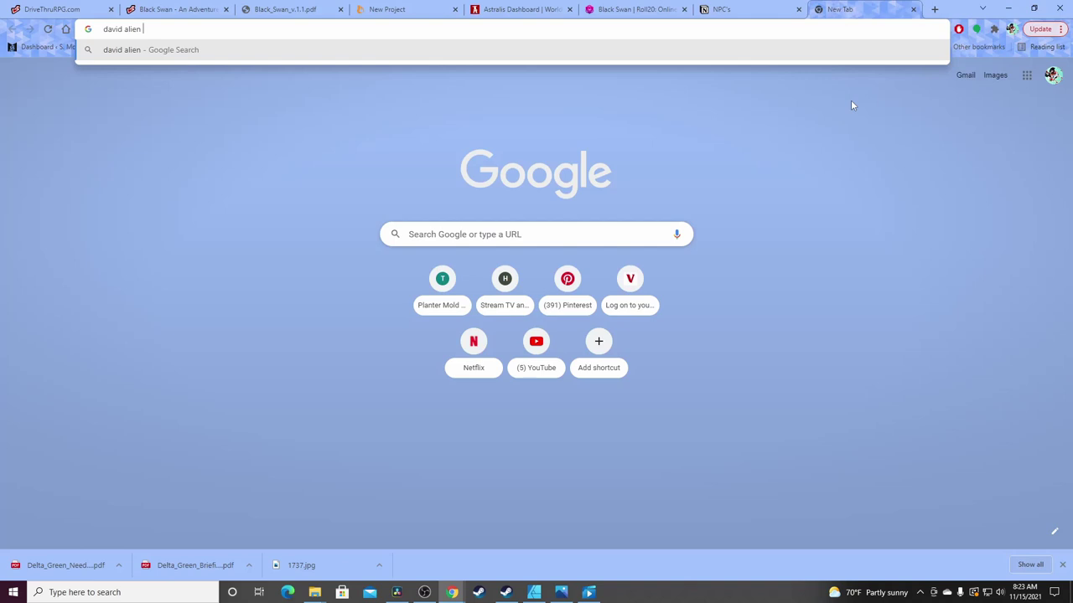
{"action": "key", "text": "Return"}
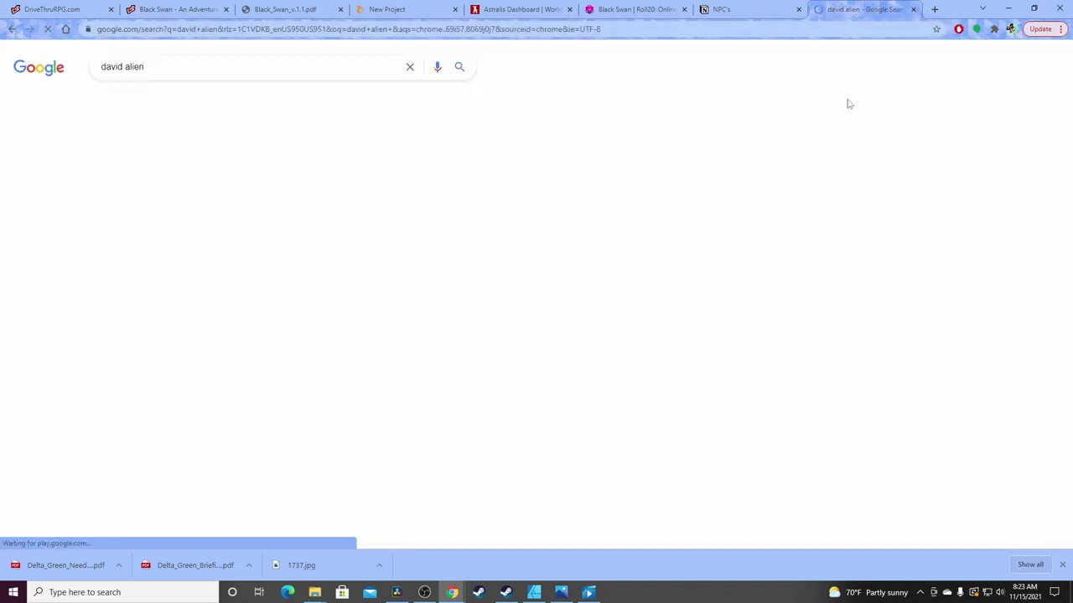
{"action": "left_click", "coordinate": [161, 101]}
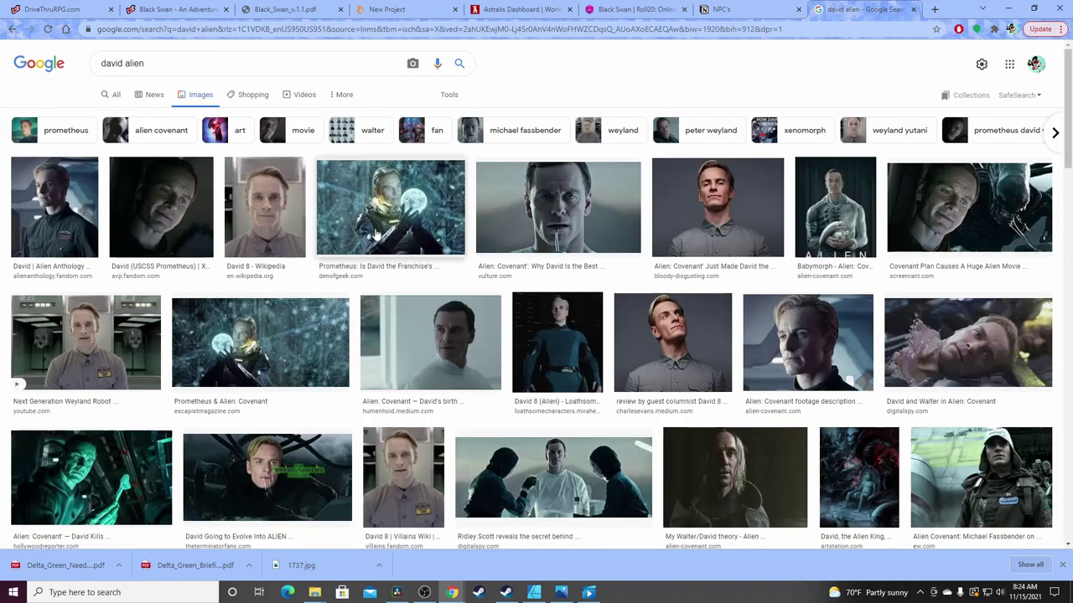
Save the Bloody Disgusting portrait of David in the grey shirt to Downloads as the JPEG david-covenant
{"action": "left_click", "coordinate": [743, 231]}
{"action": "right_click", "coordinate": [811, 216]}
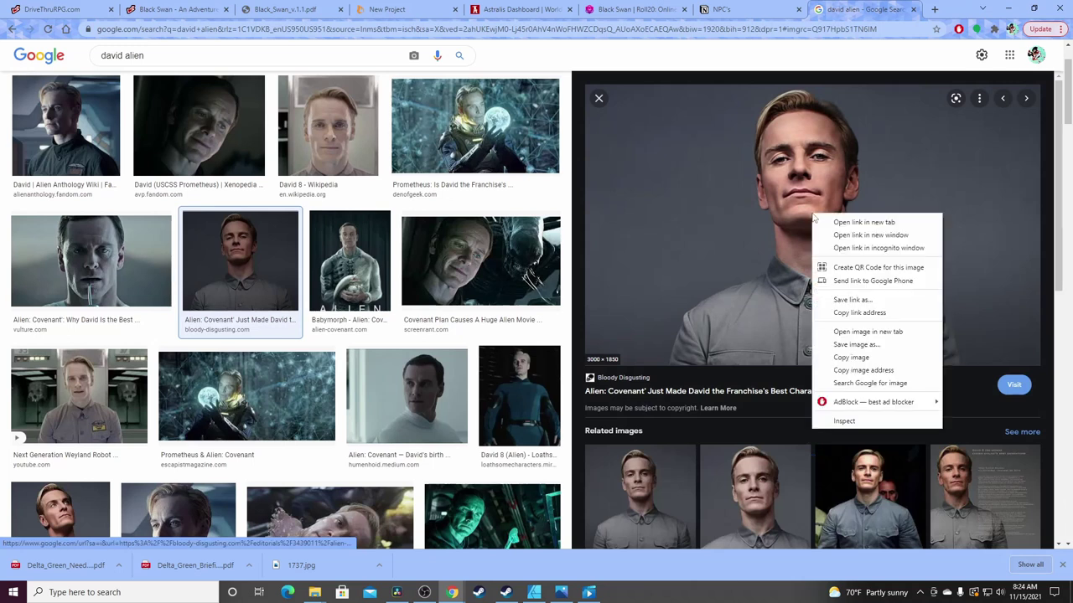
{"action": "left_click", "coordinate": [871, 345]}
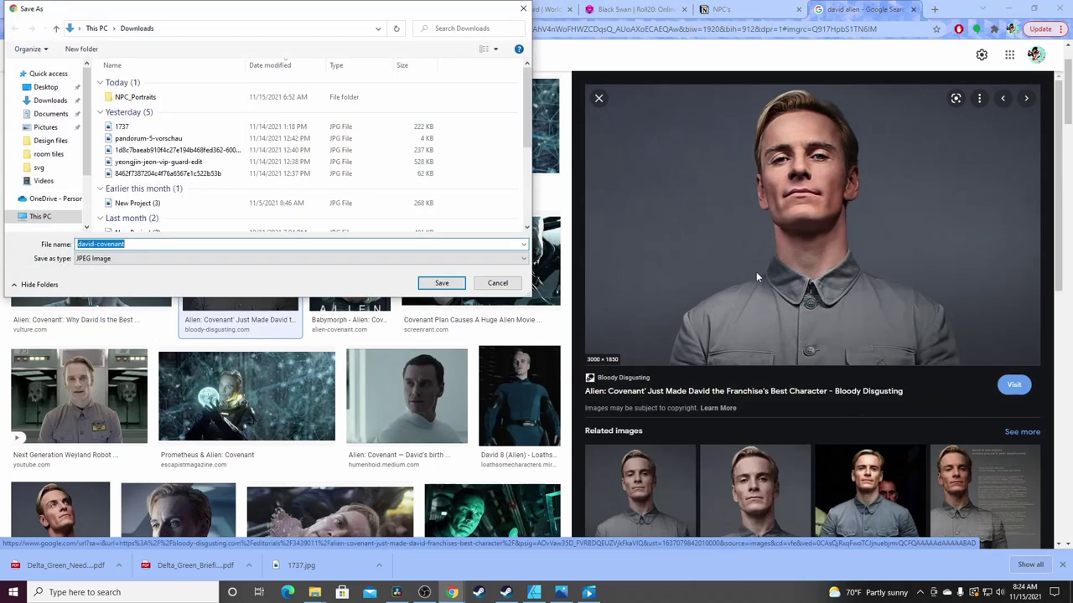
{"action": "left_click", "coordinate": [441, 282]}
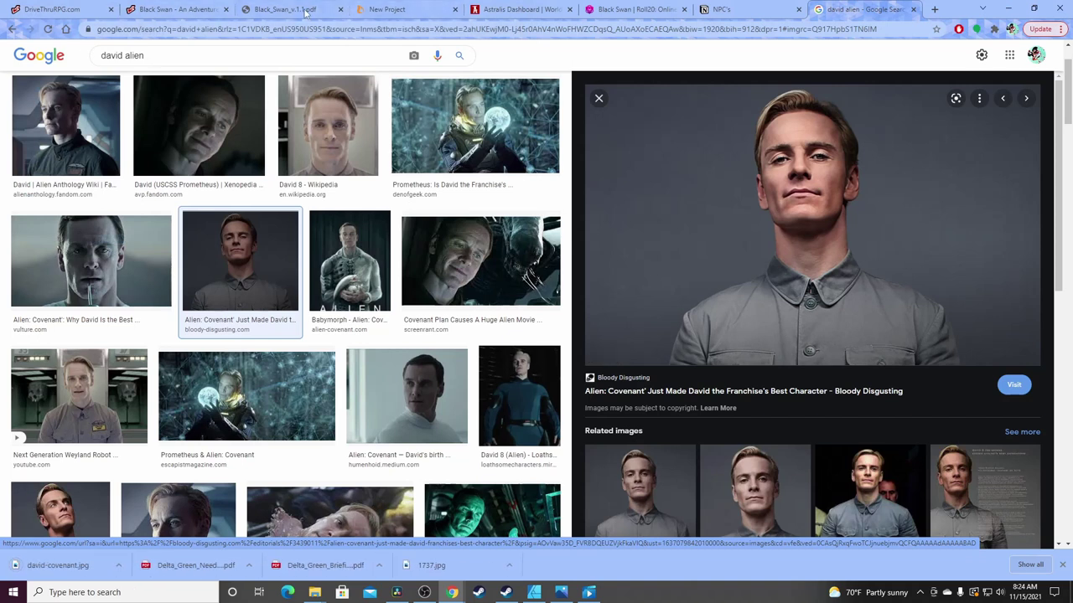
Switch back to Notion and add a cover to the "David the android" entry
{"action": "left_click", "coordinate": [764, 10]}
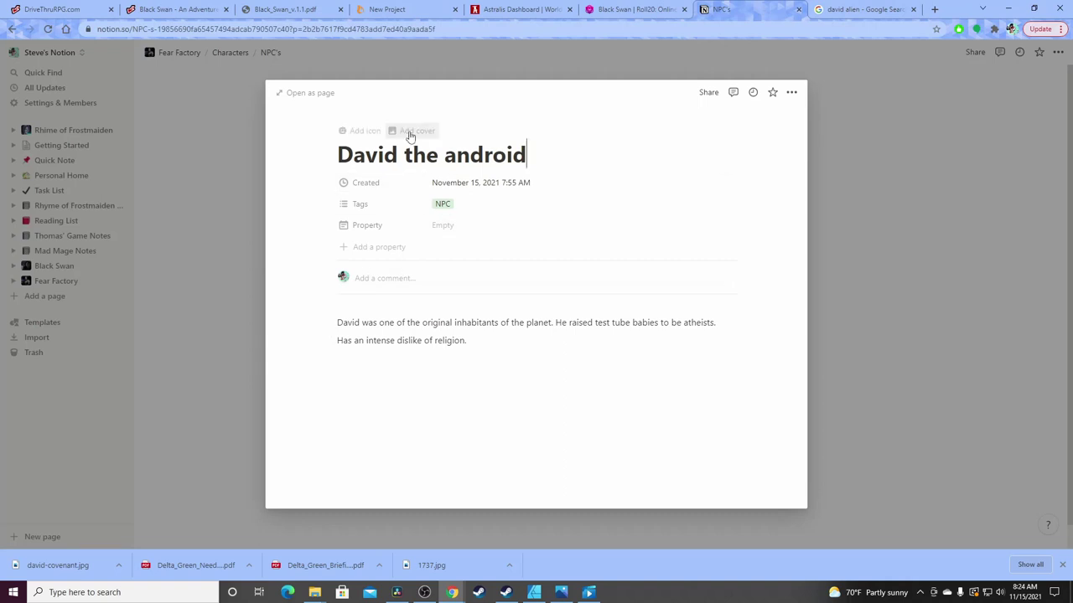
{"action": "left_click", "coordinate": [410, 133]}
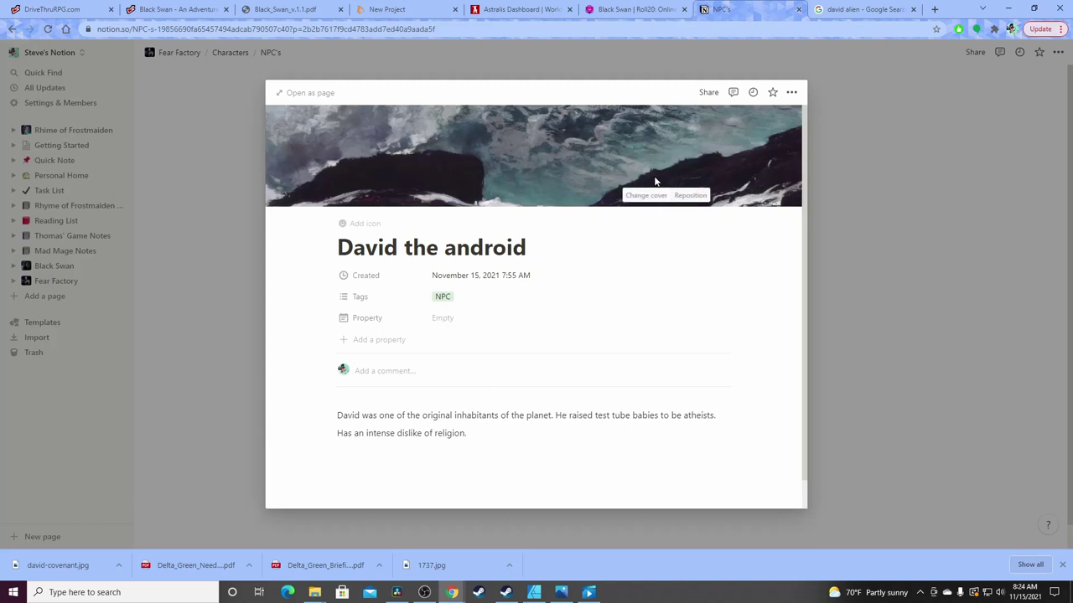
Insert an image block below the description of "David the android" and upload the david-covenant picture into it
{"action": "left_click", "coordinate": [461, 458]}
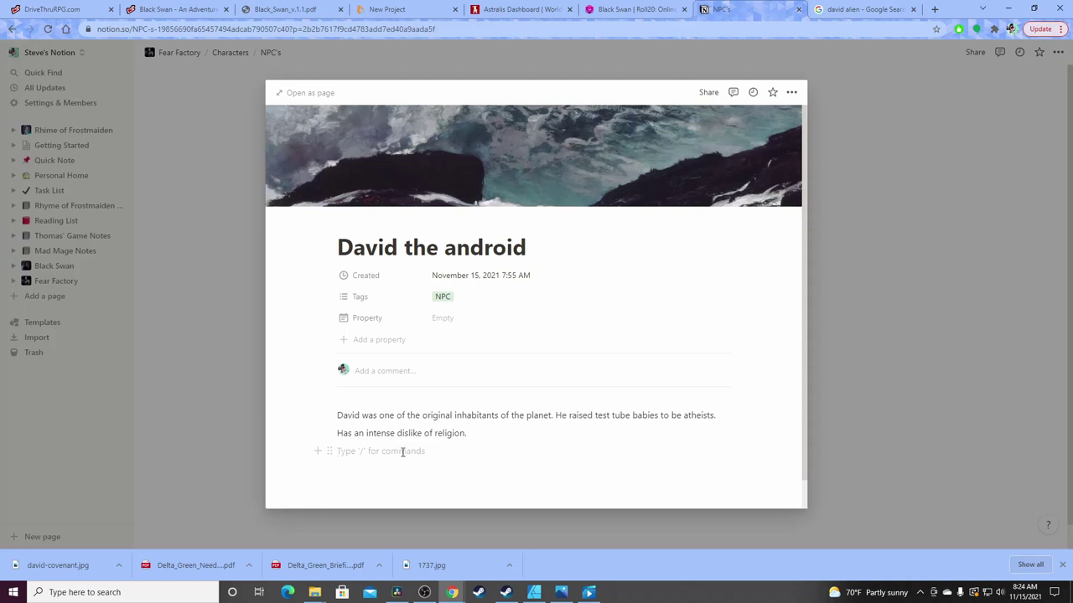
{"action": "type", "text": "/"}
{"action": "scroll", "coordinate": [436, 360], "scroll_direction": "down", "scroll_amount": 5}
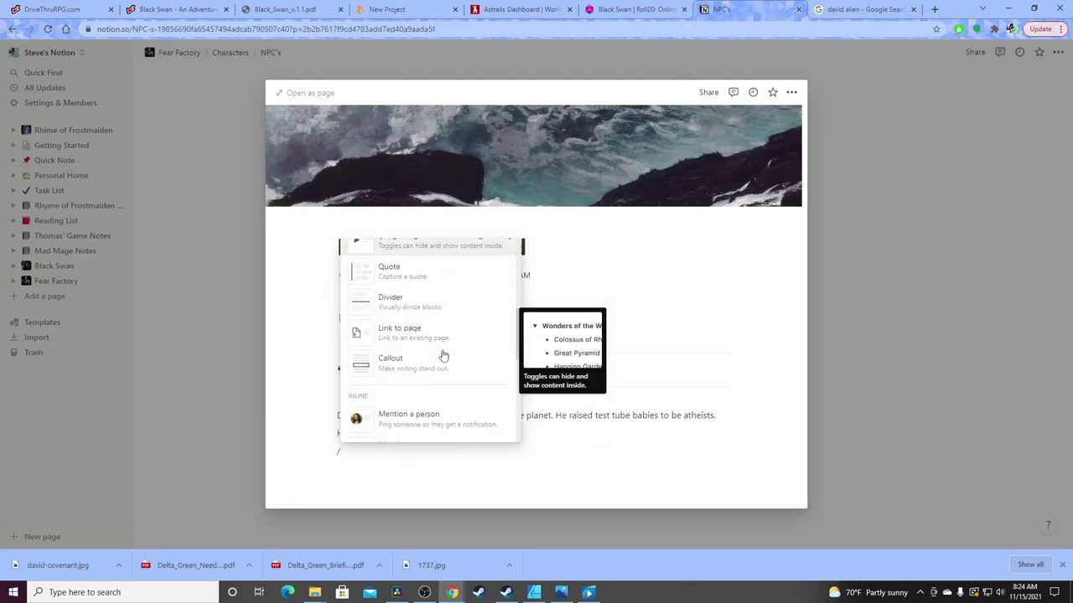
{"action": "scroll", "coordinate": [435, 344], "scroll_direction": "down", "scroll_amount": 5}
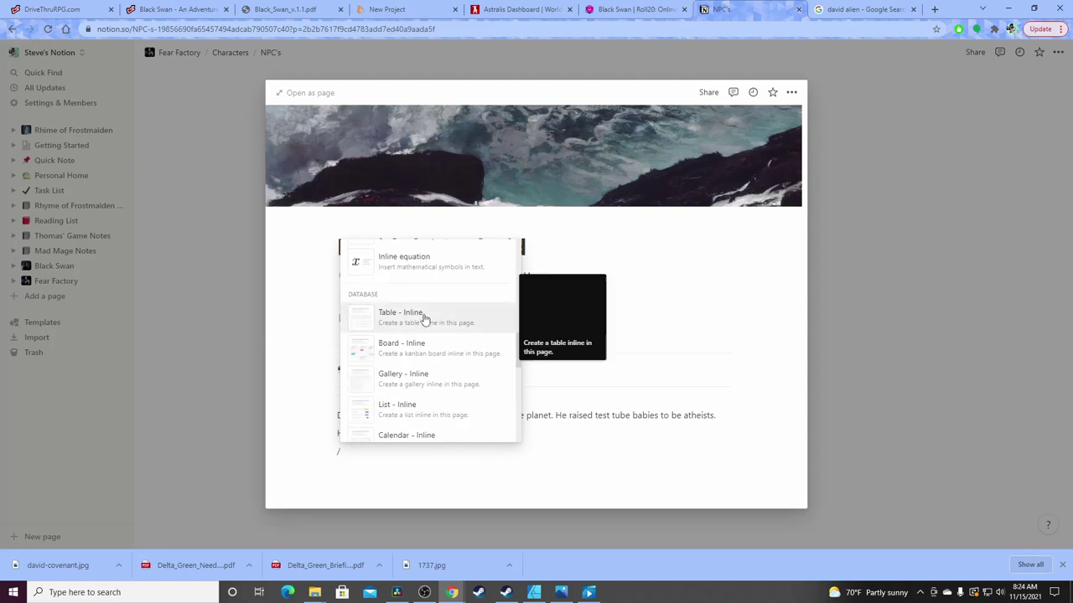
{"action": "scroll", "coordinate": [425, 319], "scroll_direction": "down", "scroll_amount": 5}
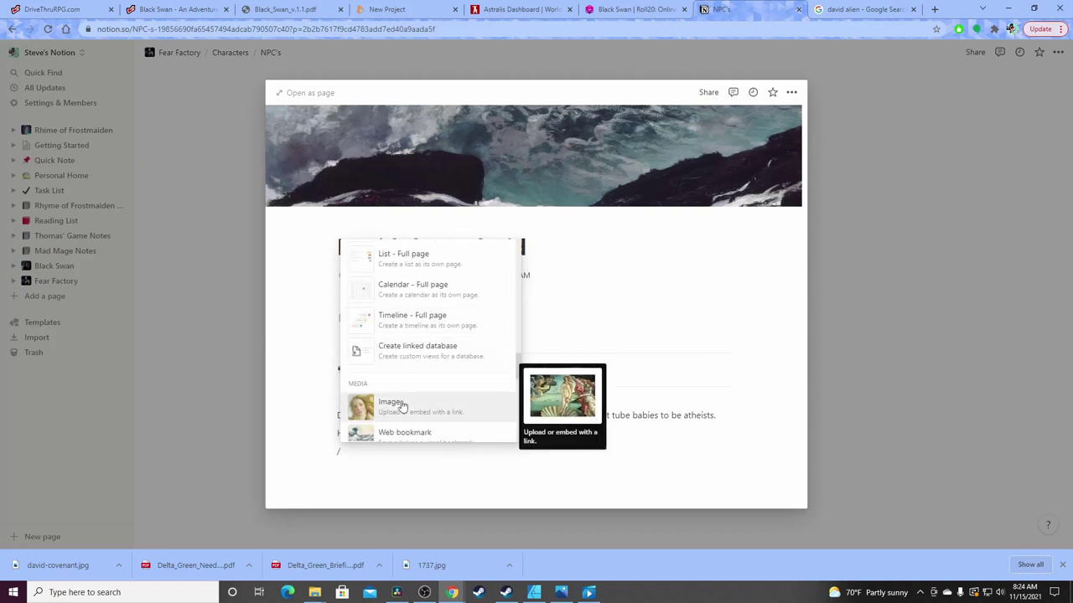
{"action": "left_click", "coordinate": [390, 403]}
{"action": "left_click", "coordinate": [522, 416]}
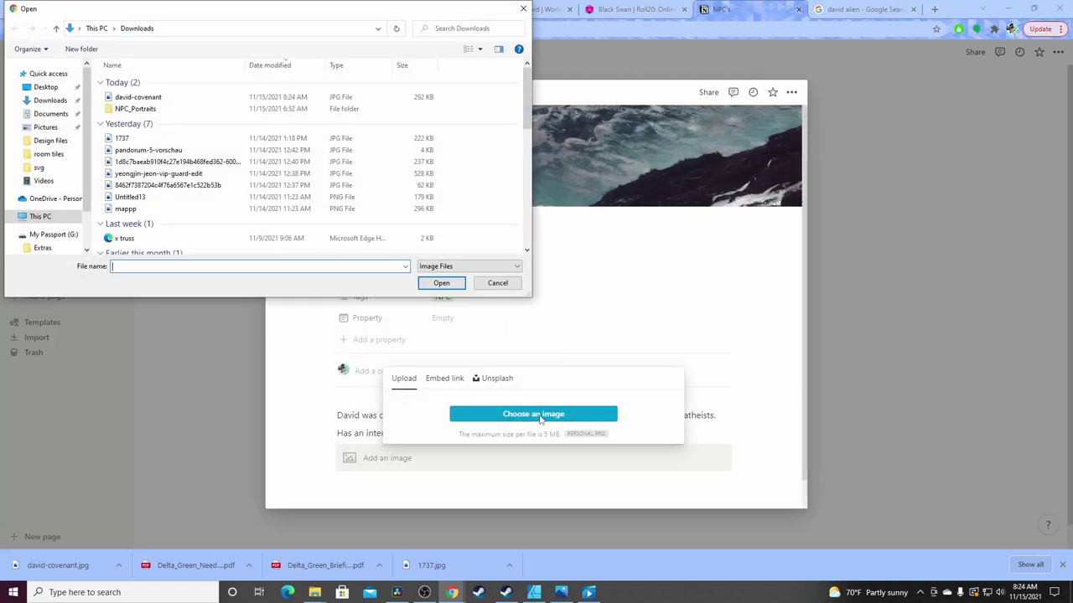
{"action": "left_click", "coordinate": [130, 98]}
{"action": "left_click", "coordinate": [451, 282]}
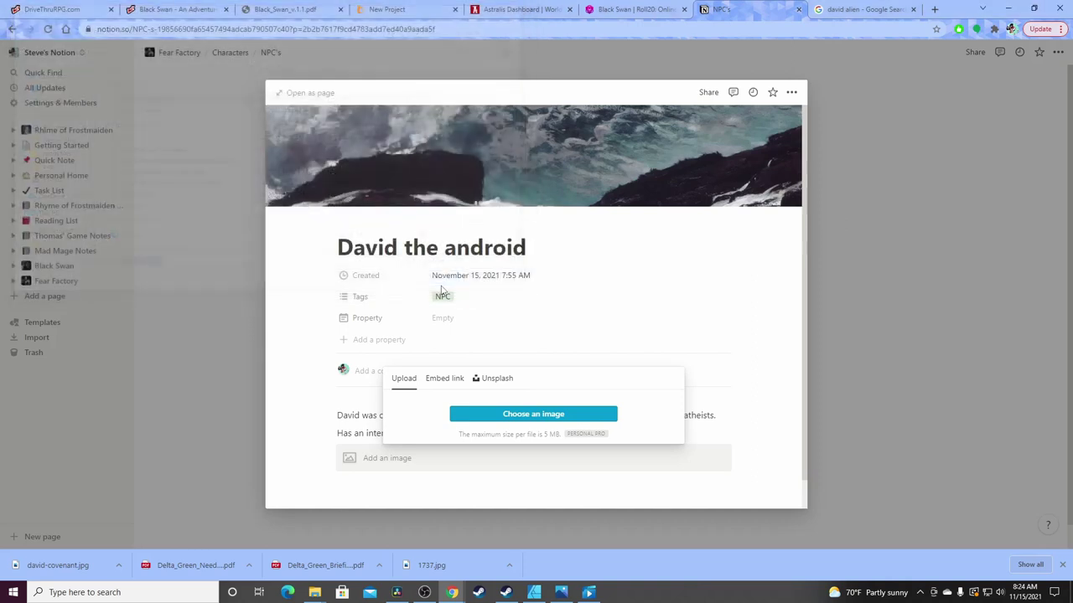
{"action": "scroll", "coordinate": [762, 383], "scroll_direction": "down", "scroll_amount": 3}
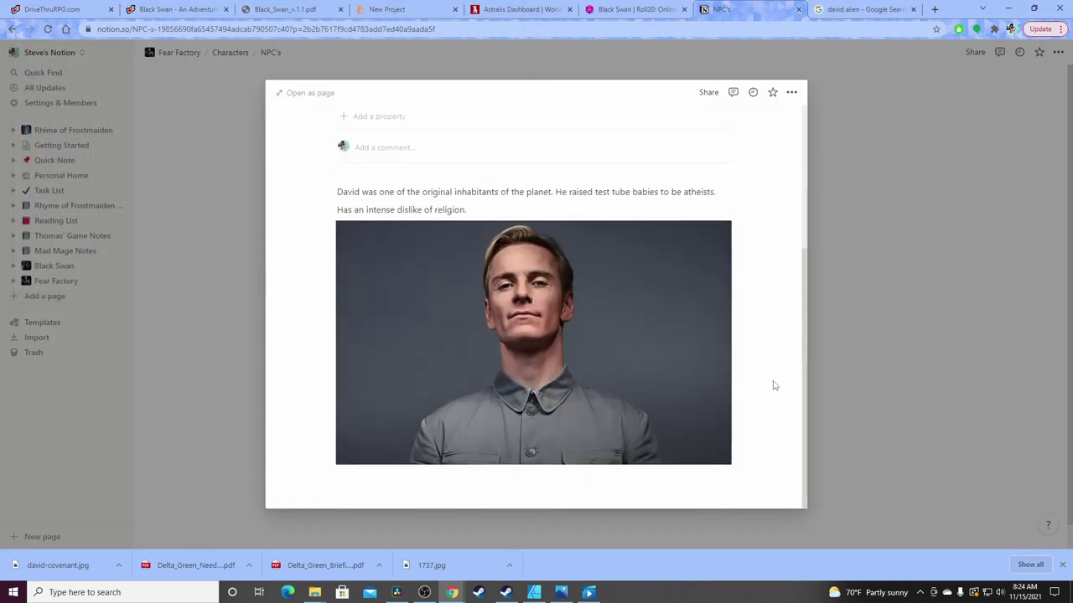
Close the "David the android" entry and search Google Images for "raised by wolves hbo max" in the existing image search tab
{"action": "left_click", "coordinate": [888, 361]}
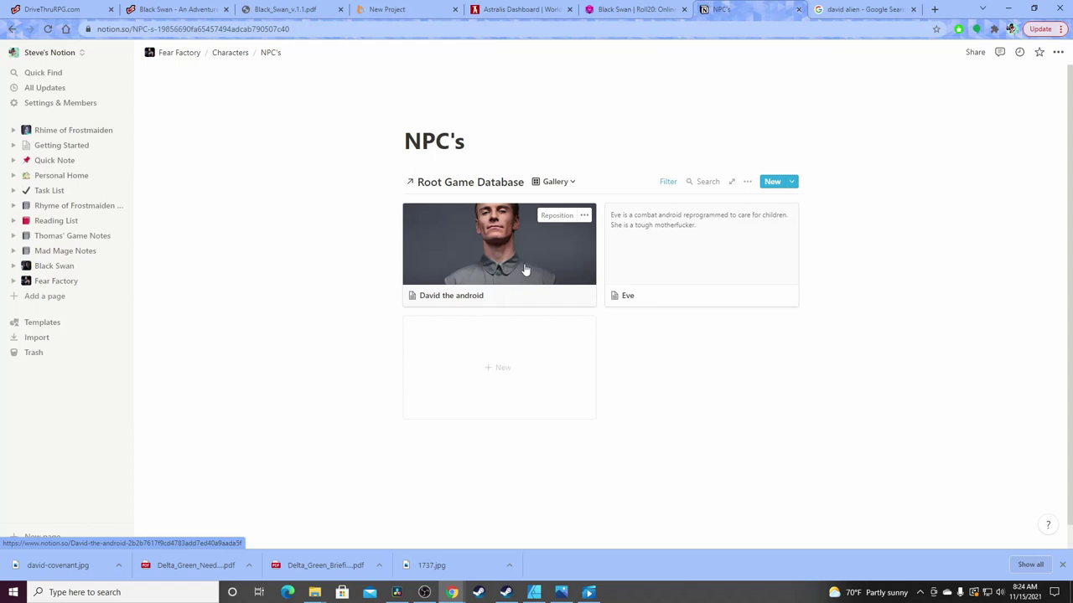
{"action": "left_click", "coordinate": [894, 11]}
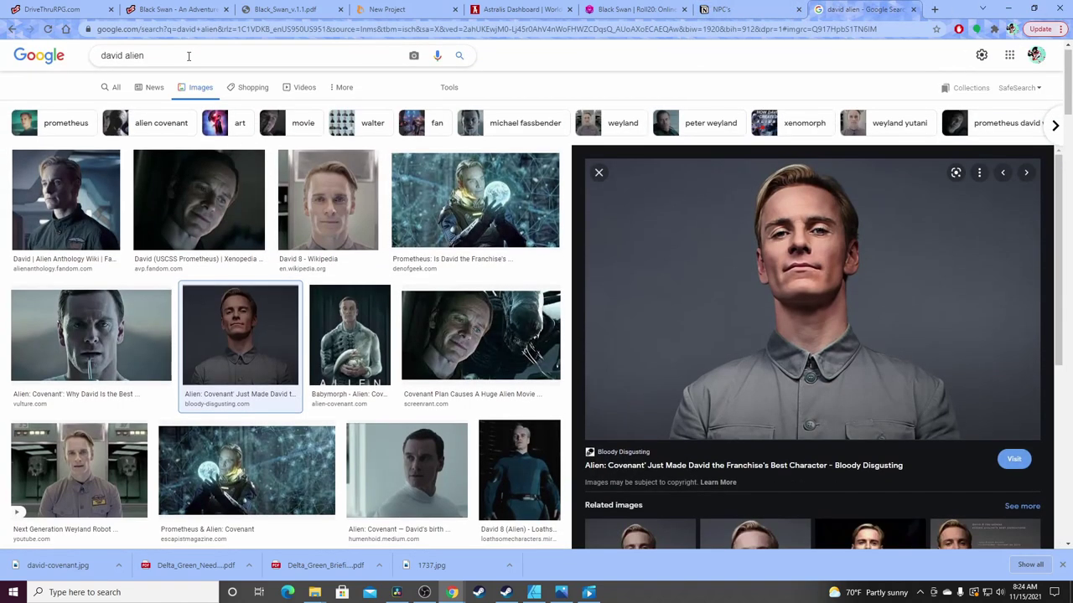
{"action": "left_click", "coordinate": [93, 57]}
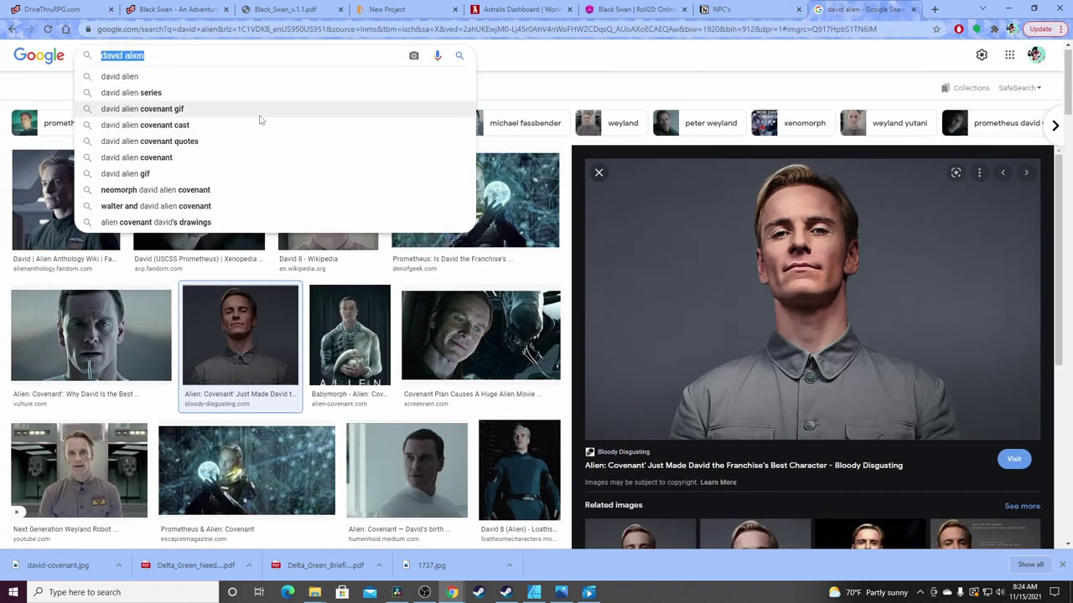
{"action": "type", "text": "ro"}
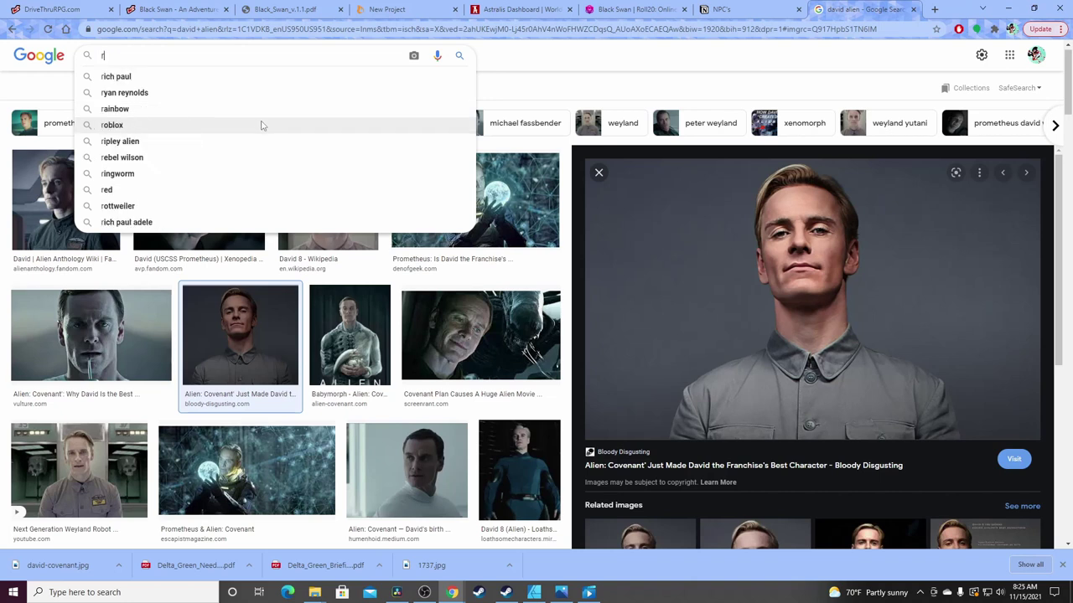
{"action": "key", "text": "BackSpace"}
{"action": "type", "text": "aised b"}
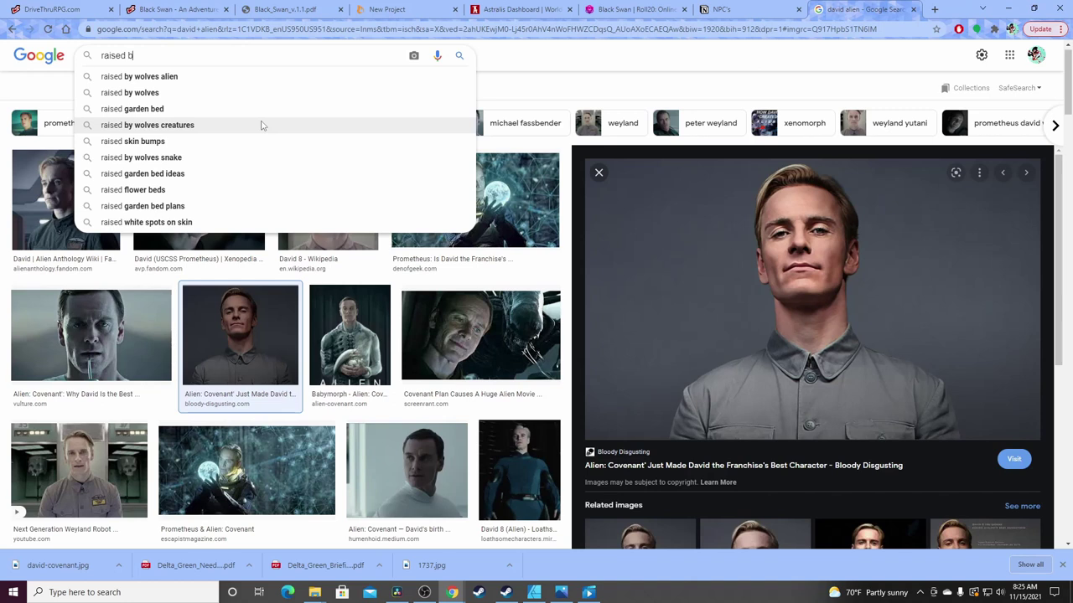
{"action": "type", "text": "y "}
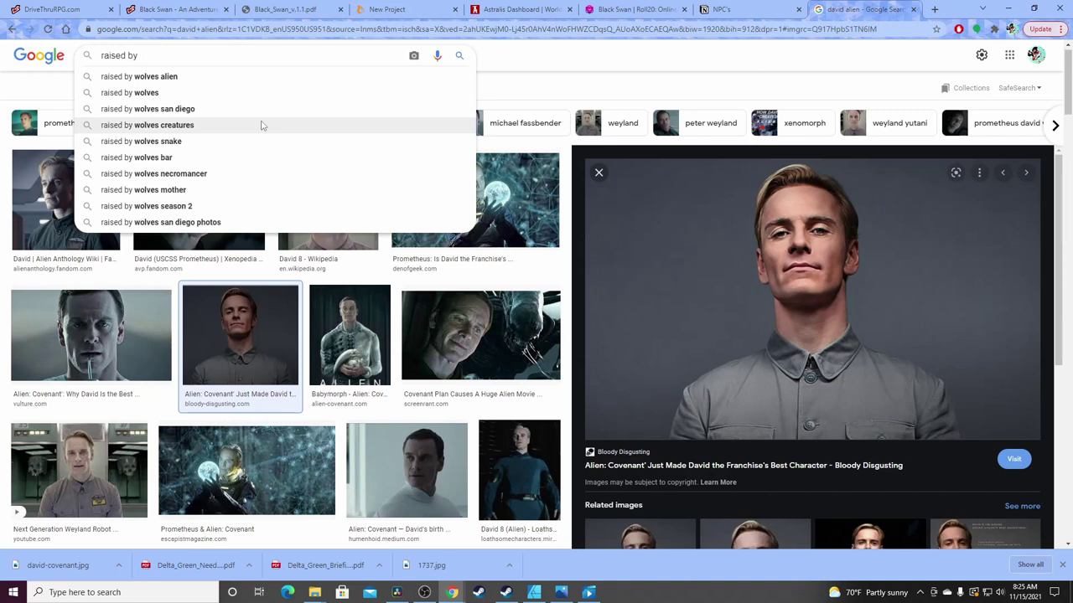
{"action": "type", "text": "wolves "}
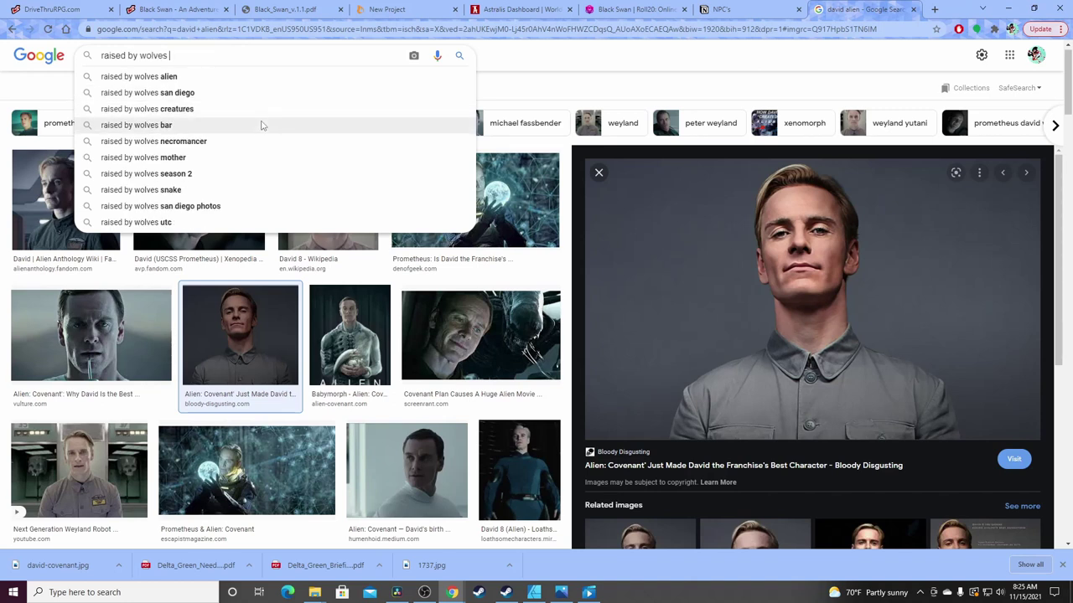
{"action": "type", "text": "hbo max"}
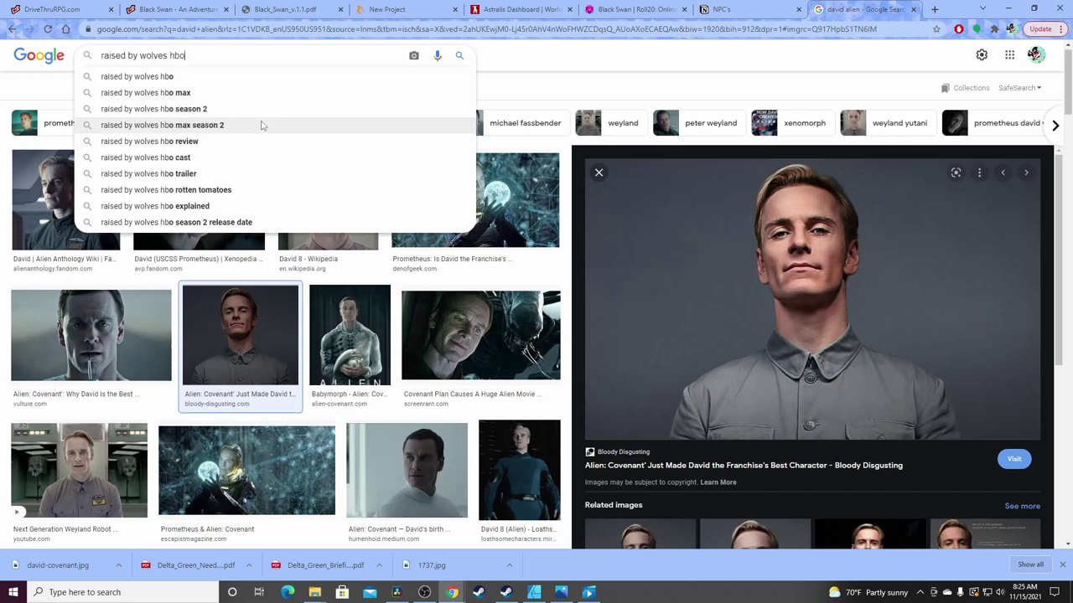
{"action": "key", "text": "Return"}
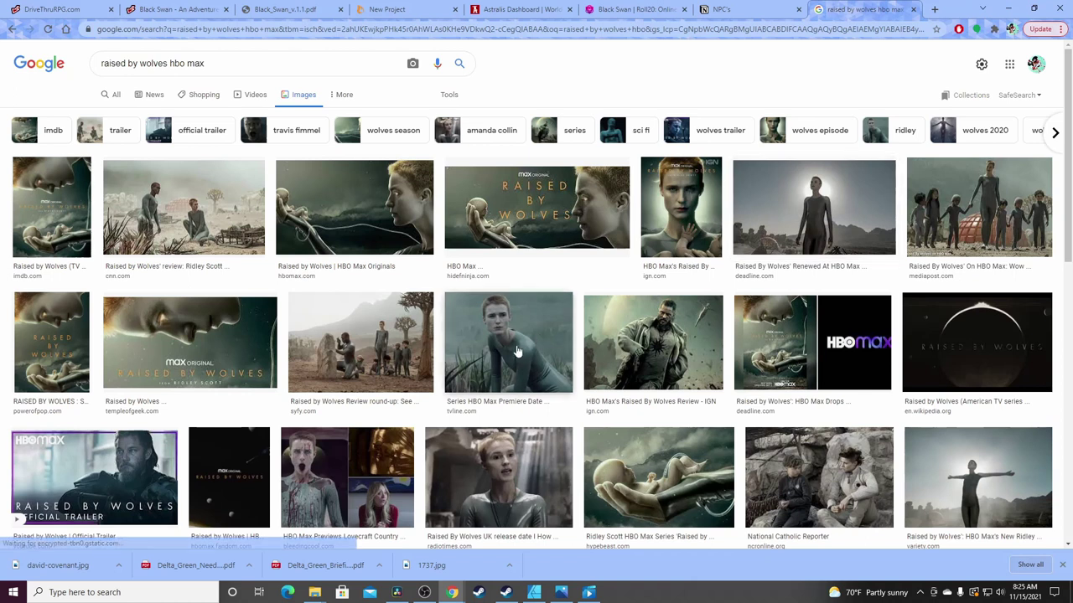
Save the Deadline picture of the android standing before the sun to Downloads as a JPEG under its suggested Raised-by-Wolves name
{"action": "left_click", "coordinate": [364, 344]}
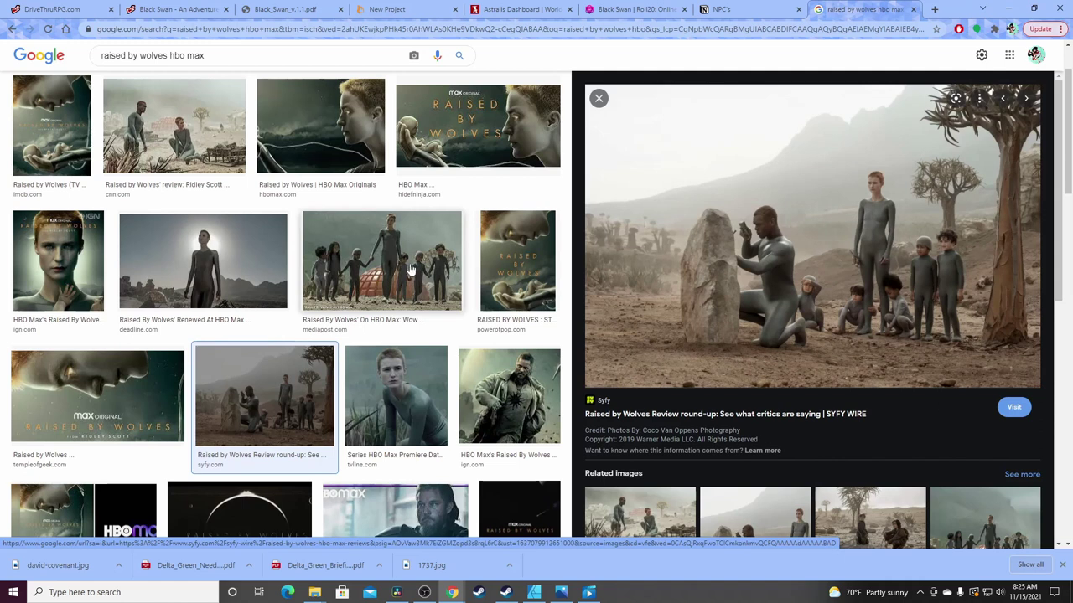
{"action": "left_click", "coordinate": [217, 256]}
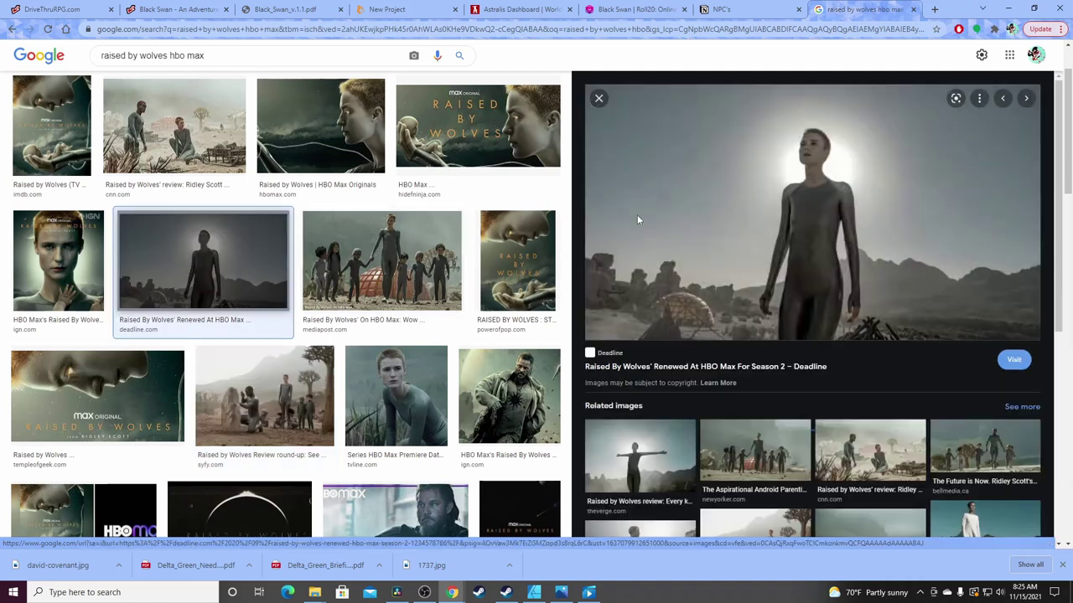
{"action": "right_click", "coordinate": [813, 211]}
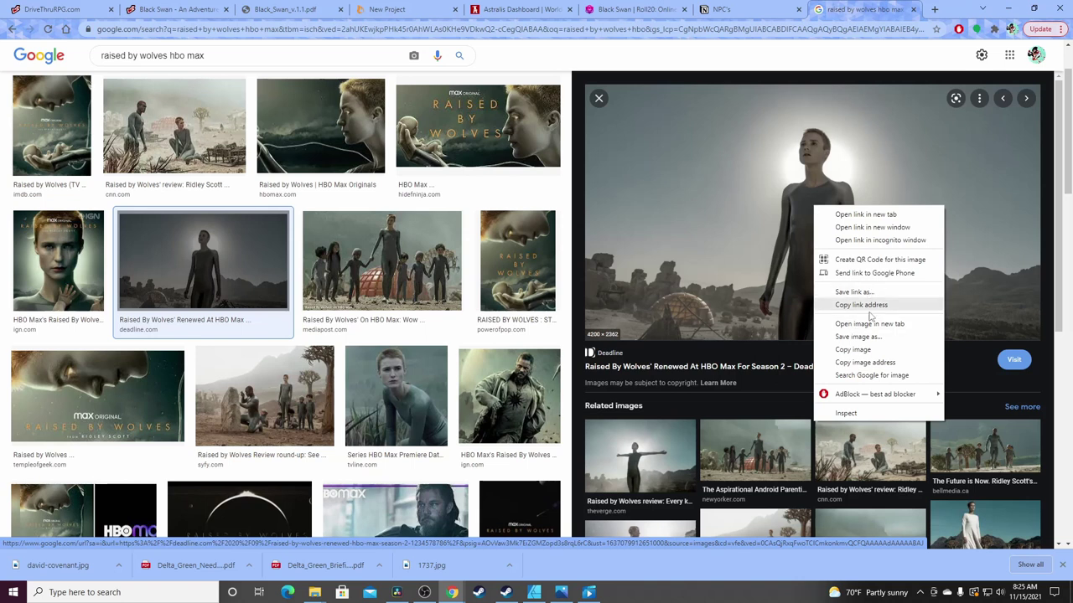
{"action": "left_click", "coordinate": [855, 336]}
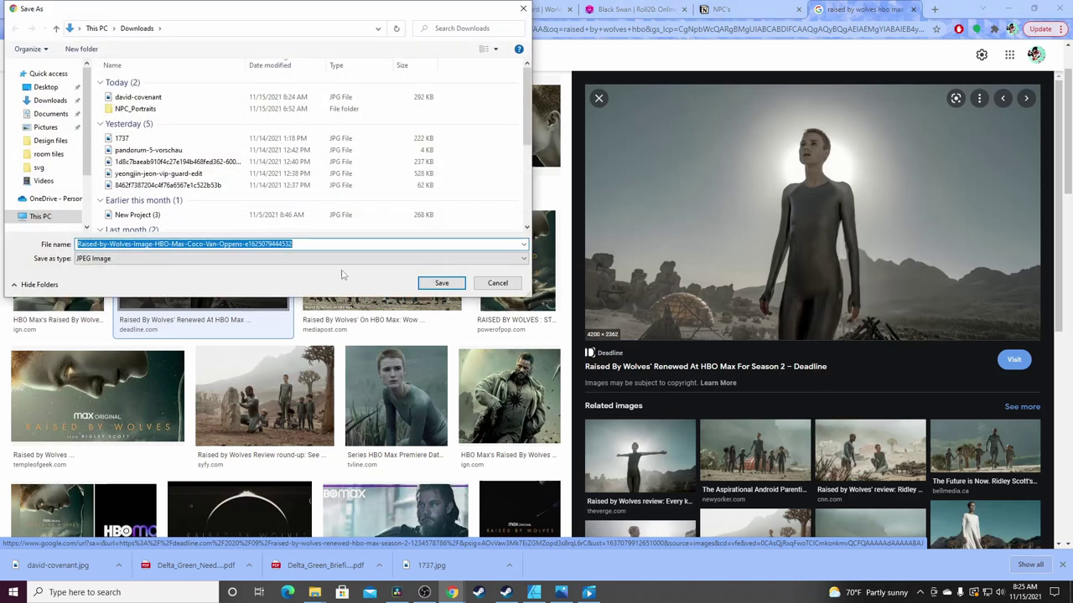
{"action": "left_click", "coordinate": [441, 282]}
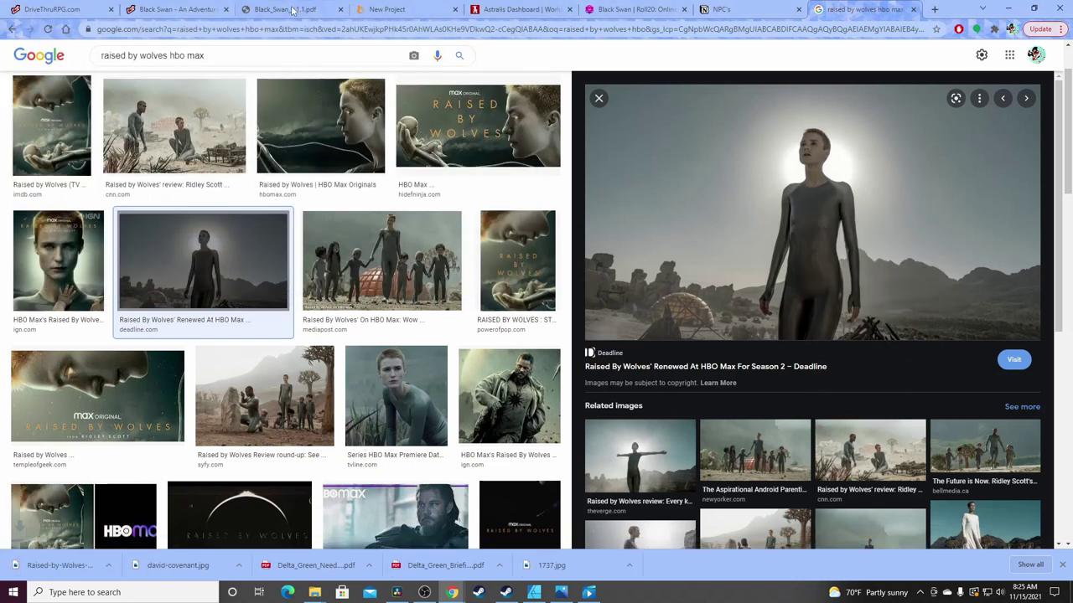
Switch back to Notion, open the "Eve" entry and insert an image block below its description
{"action": "left_click", "coordinate": [720, 9]}
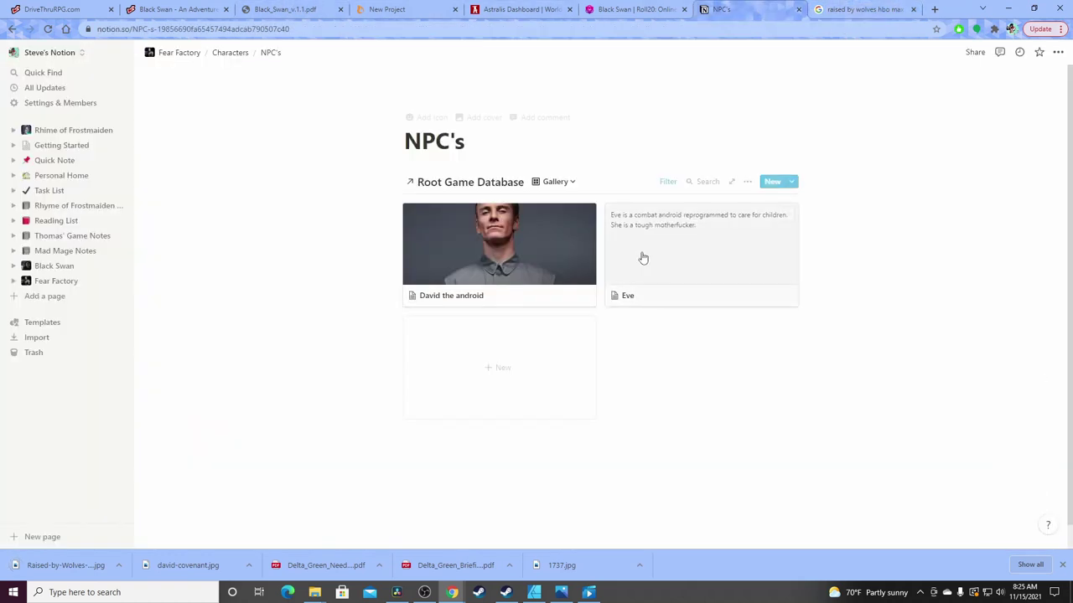
{"action": "left_click", "coordinate": [668, 274]}
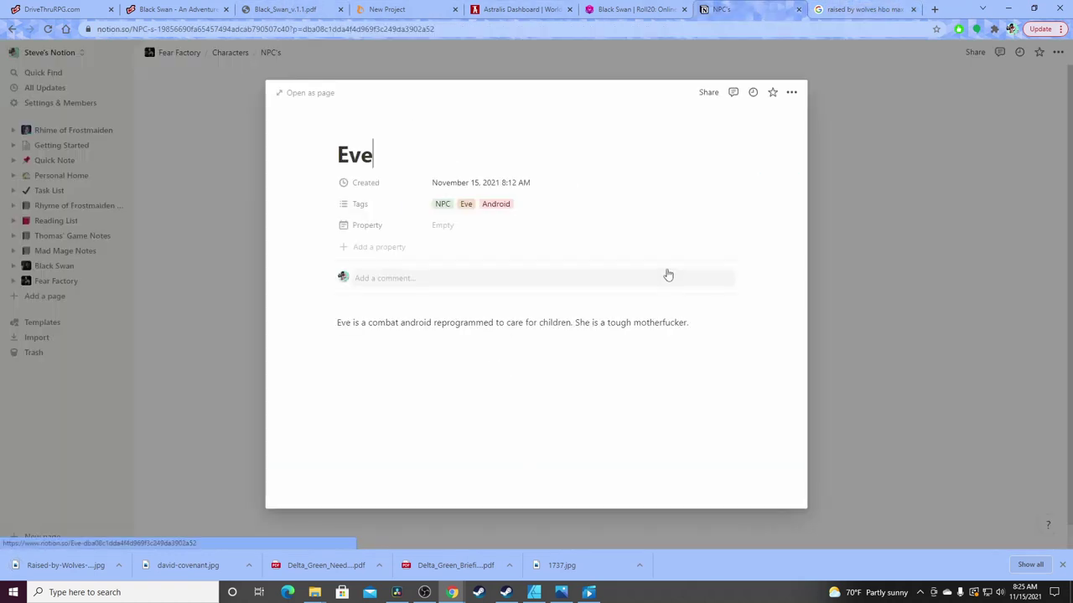
{"action": "left_click", "coordinate": [411, 346]}
{"action": "type", "text": "/"}
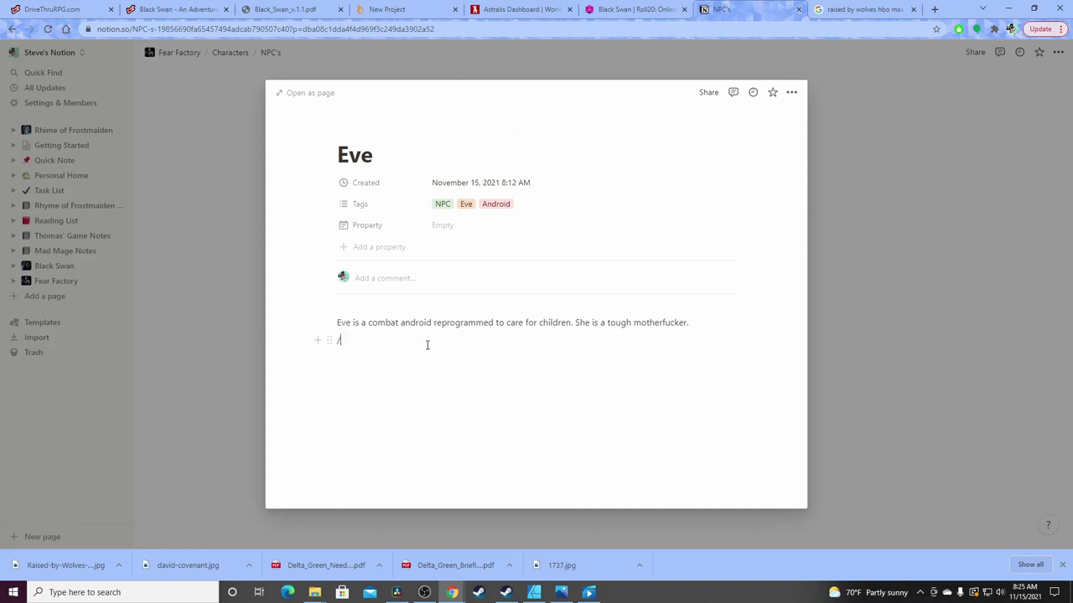
{"action": "scroll", "coordinate": [415, 302], "scroll_direction": "down", "scroll_amount": 2}
{"action": "scroll", "coordinate": [427, 283], "scroll_direction": "down", "scroll_amount": 5}
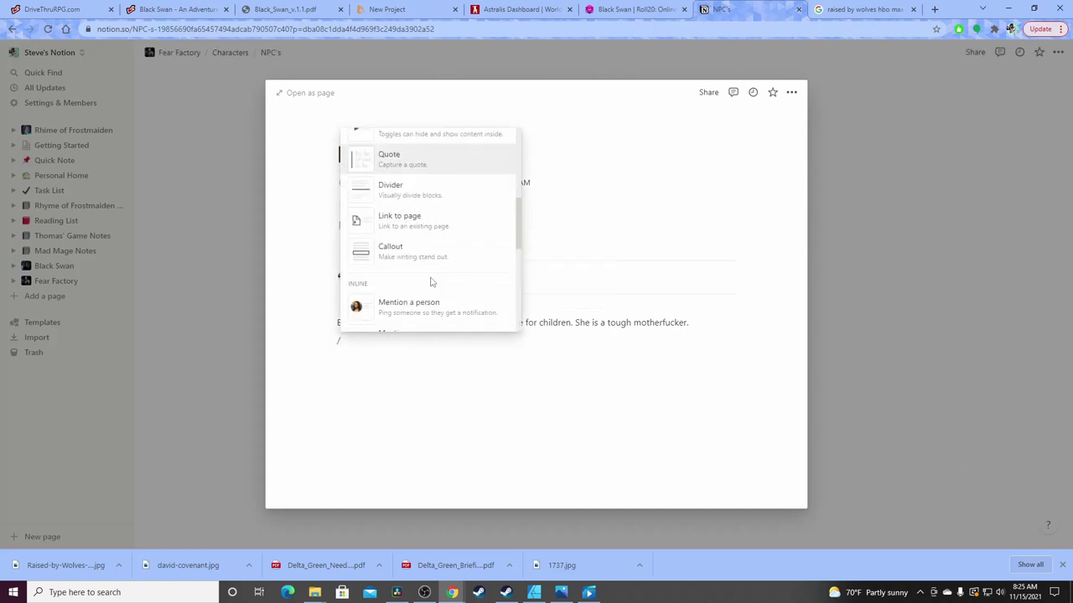
{"action": "scroll", "coordinate": [432, 283], "scroll_direction": "down", "scroll_amount": 5}
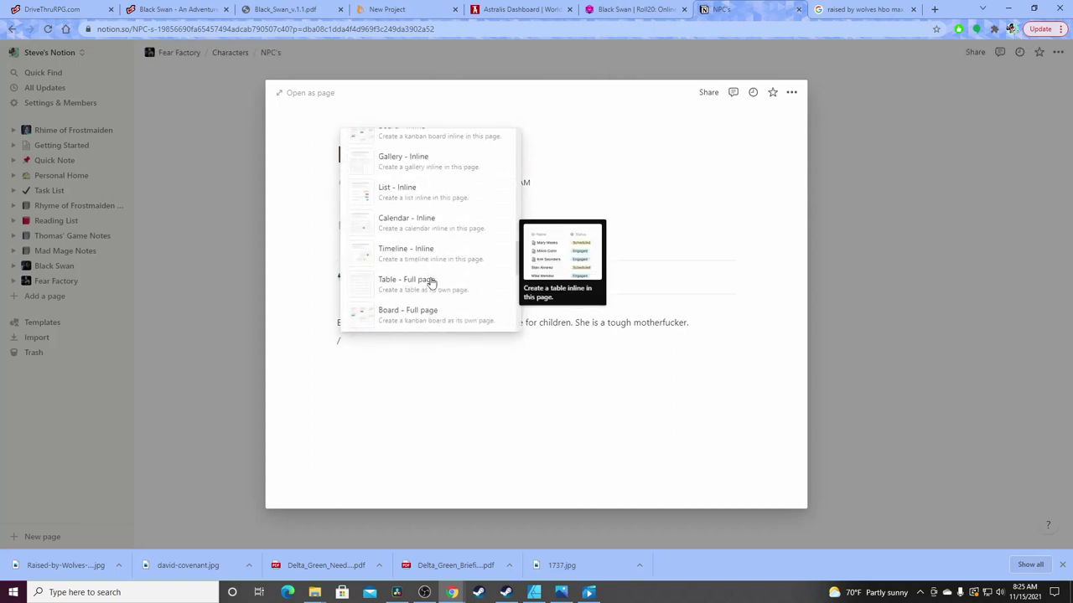
{"action": "scroll", "coordinate": [434, 283], "scroll_direction": "down", "scroll_amount": 5}
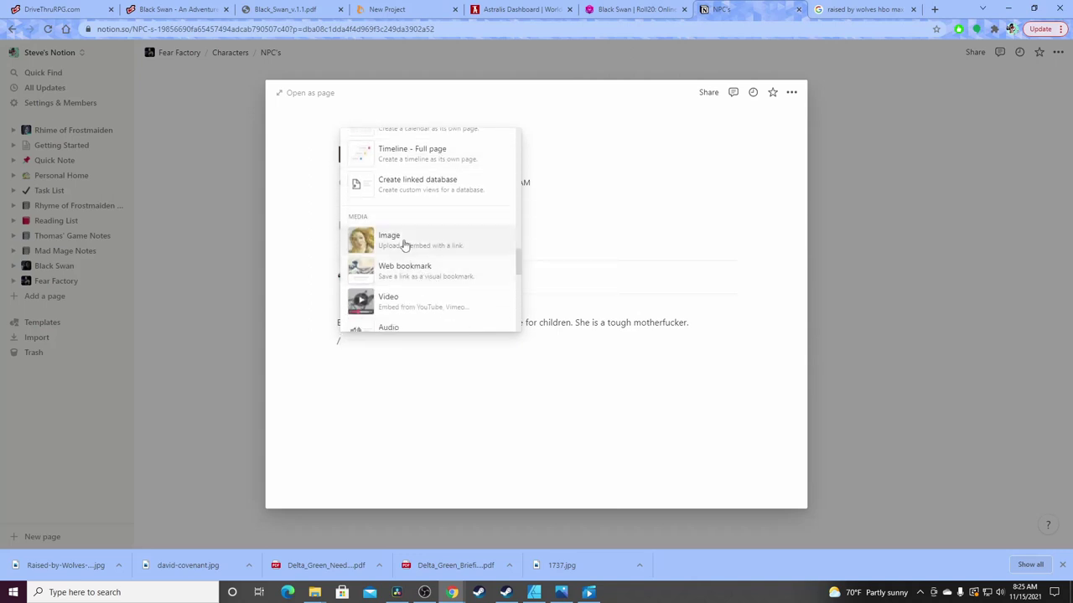
{"action": "left_click", "coordinate": [404, 241]}
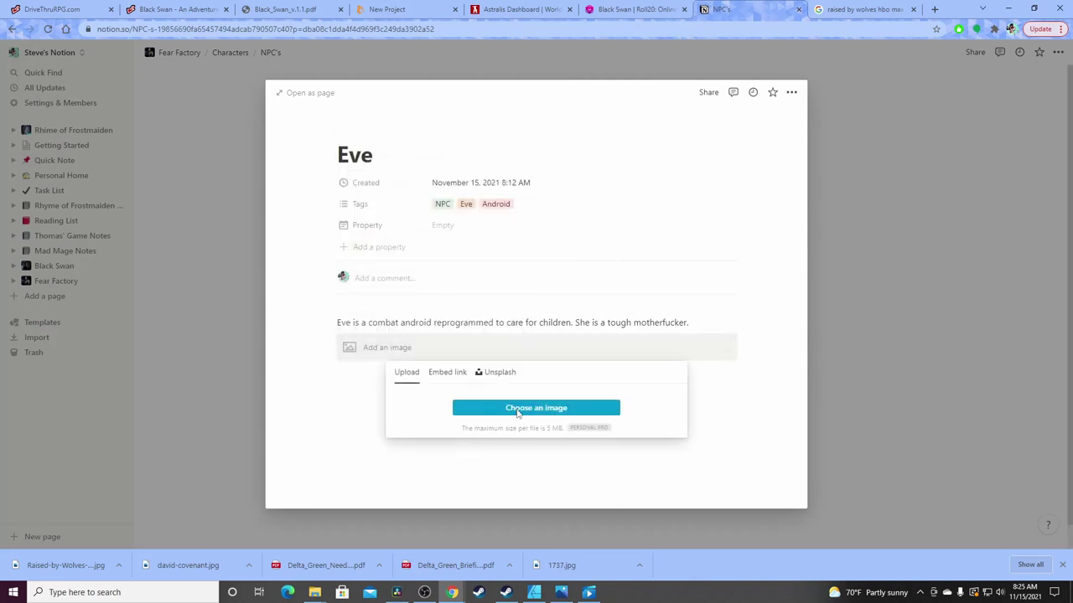
Upload the Raised-by-Wolves picture from Downloads into Eve's image block and close the entry
{"action": "left_click", "coordinate": [517, 411]}
{"action": "left_click", "coordinate": [166, 98]}
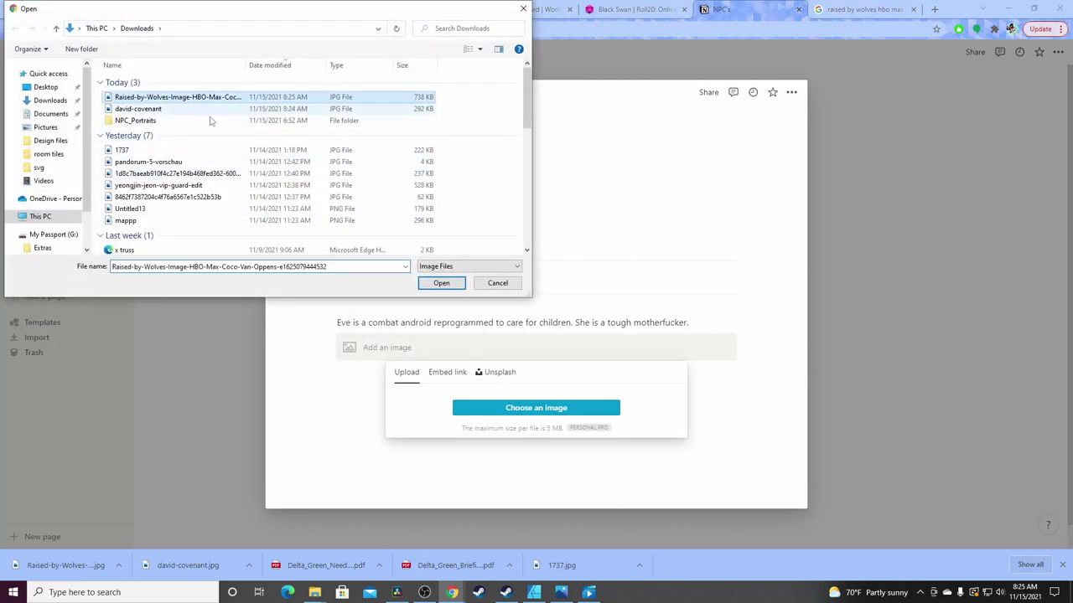
{"action": "left_click", "coordinate": [441, 283]}
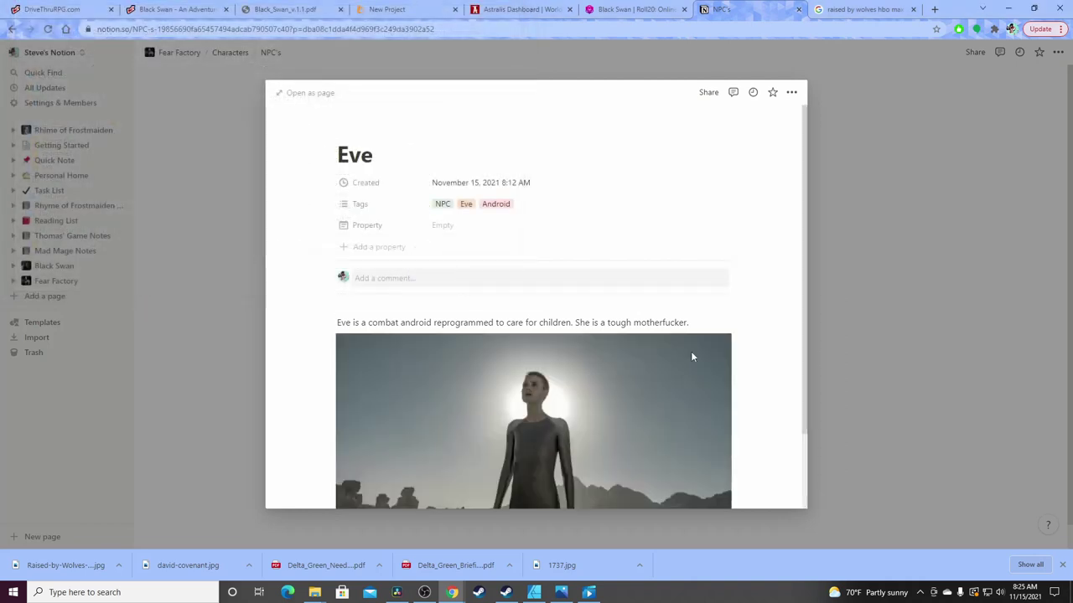
{"action": "left_click", "coordinate": [881, 306]}
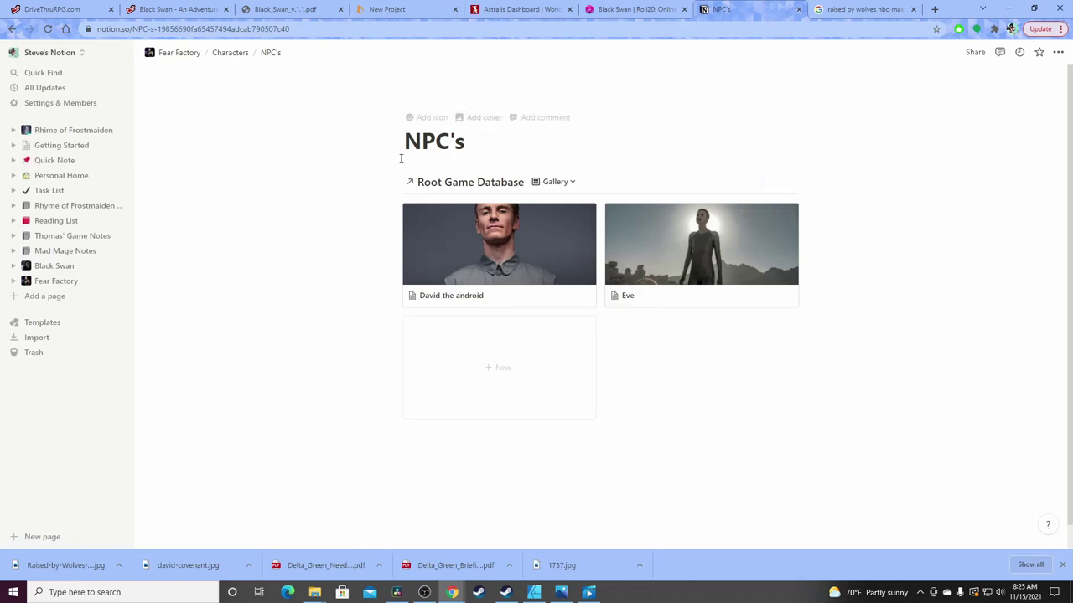
Add a sub-page titled "Player Characters" below NPC's on the Characters page
{"action": "left_click", "coordinate": [226, 54]}
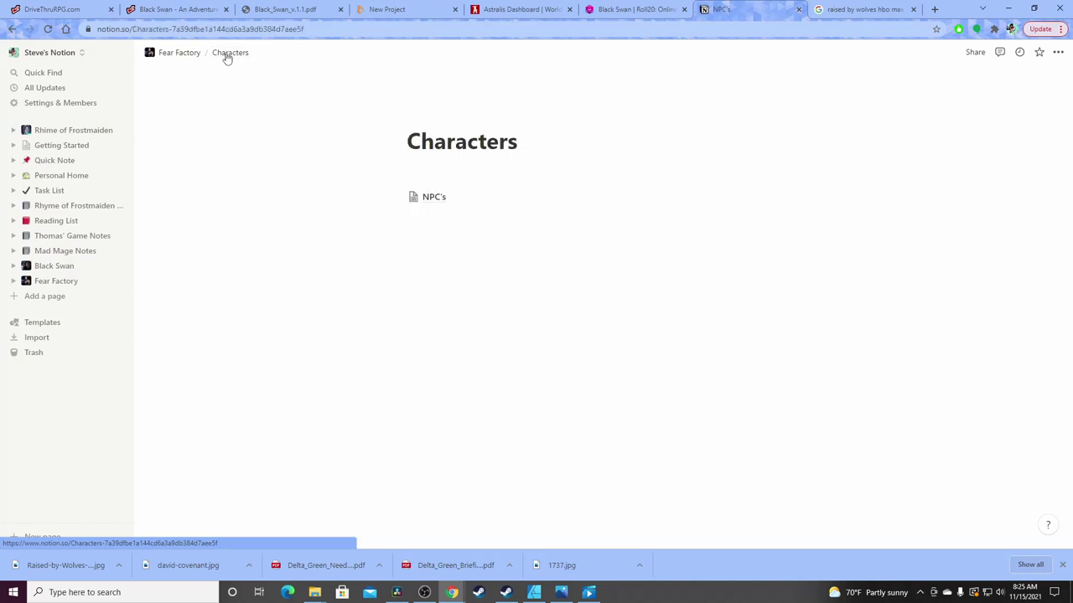
{"action": "left_click", "coordinate": [427, 219]}
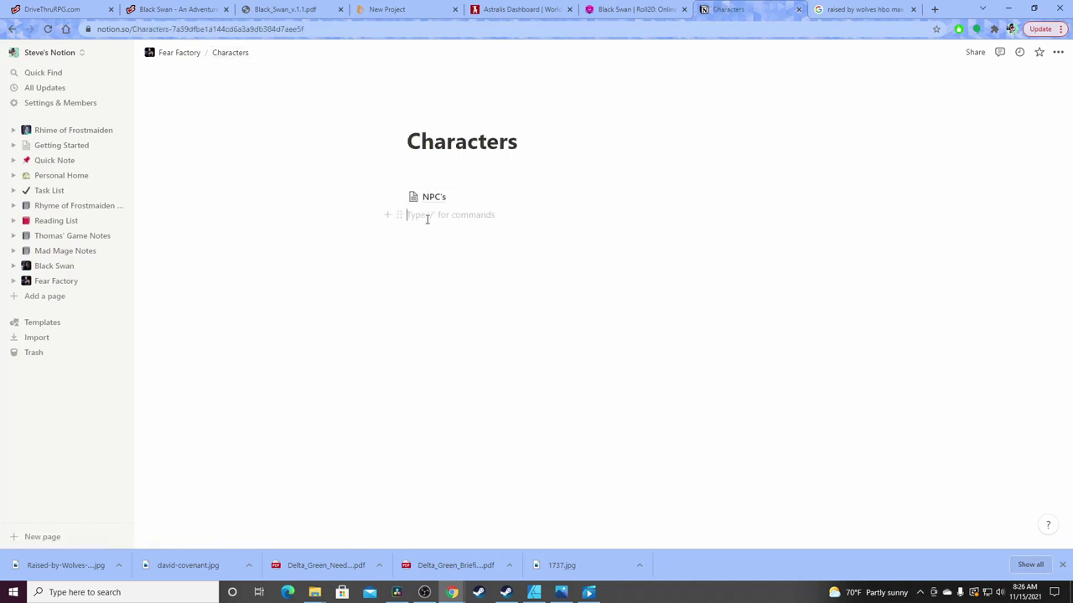
{"action": "type", "text": "/"}
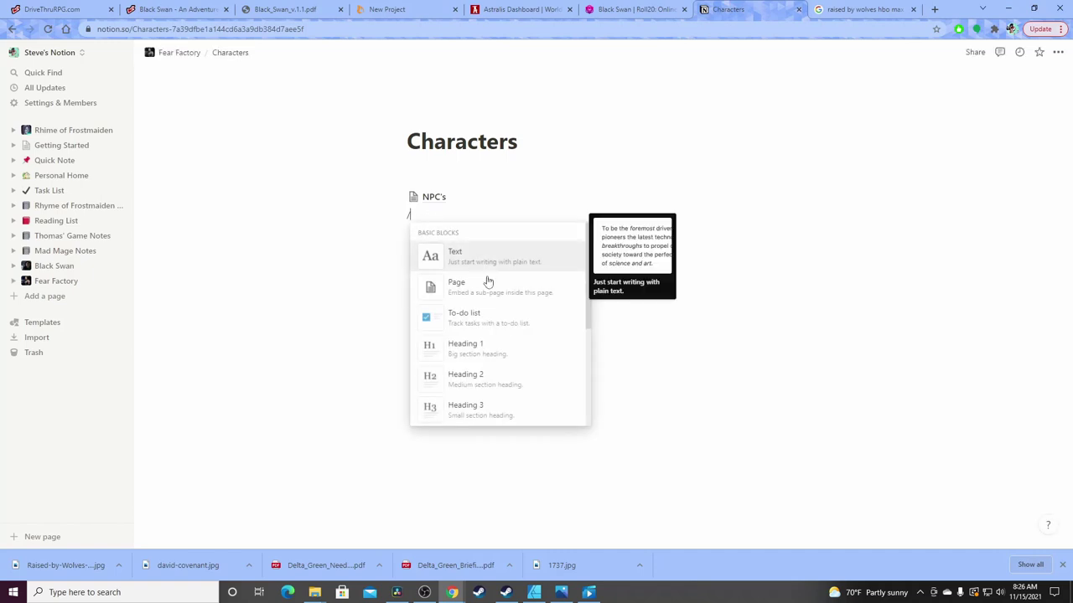
{"action": "left_click", "coordinate": [482, 286]}
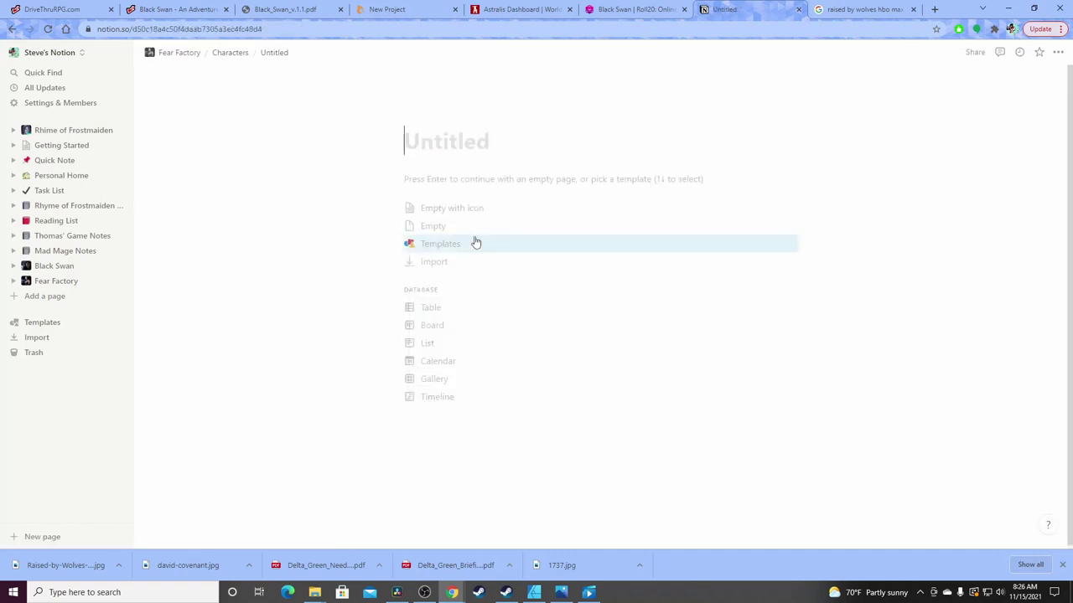
{"action": "type", "text": "Plauye"}
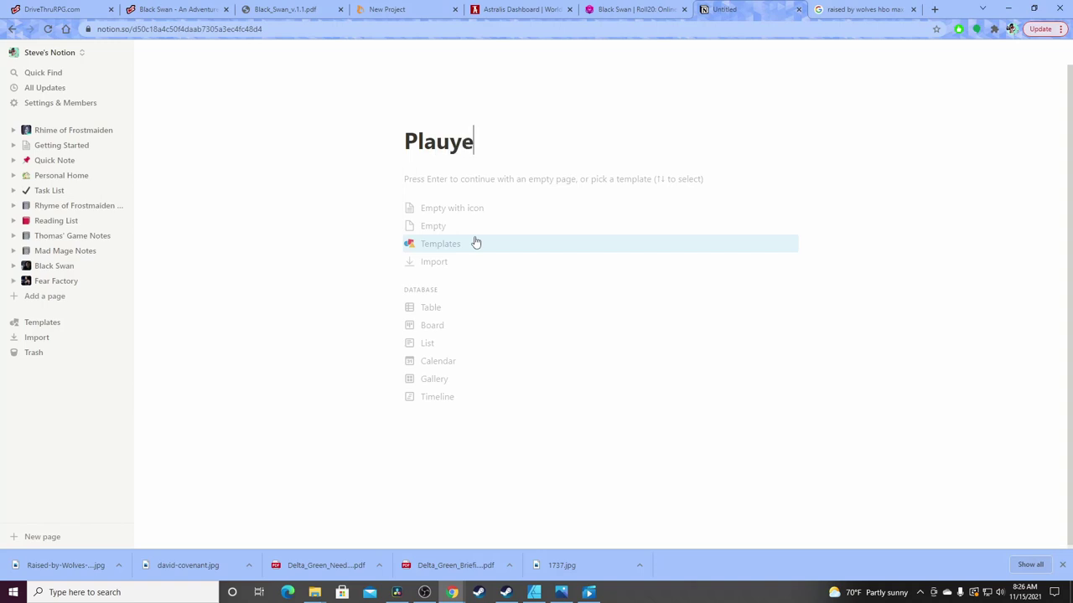
{"action": "key", "text": "BackSpace"}
{"action": "key", "text": "BackSpace"}
{"action": "key", "text": "BackSpace"}
{"action": "type", "text": "yer "}
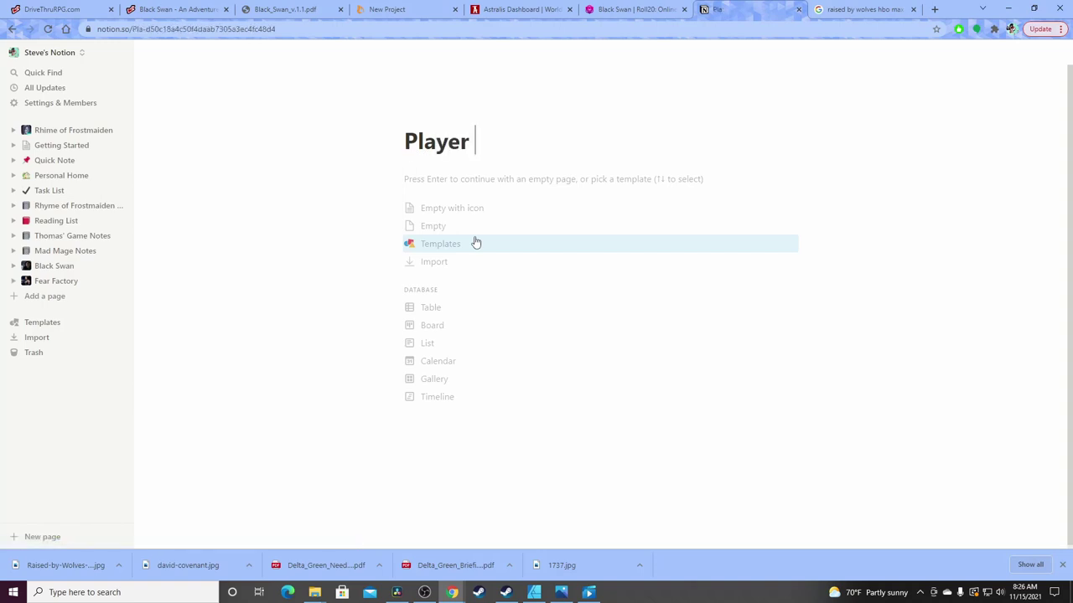
{"action": "type", "text": "Characters"}
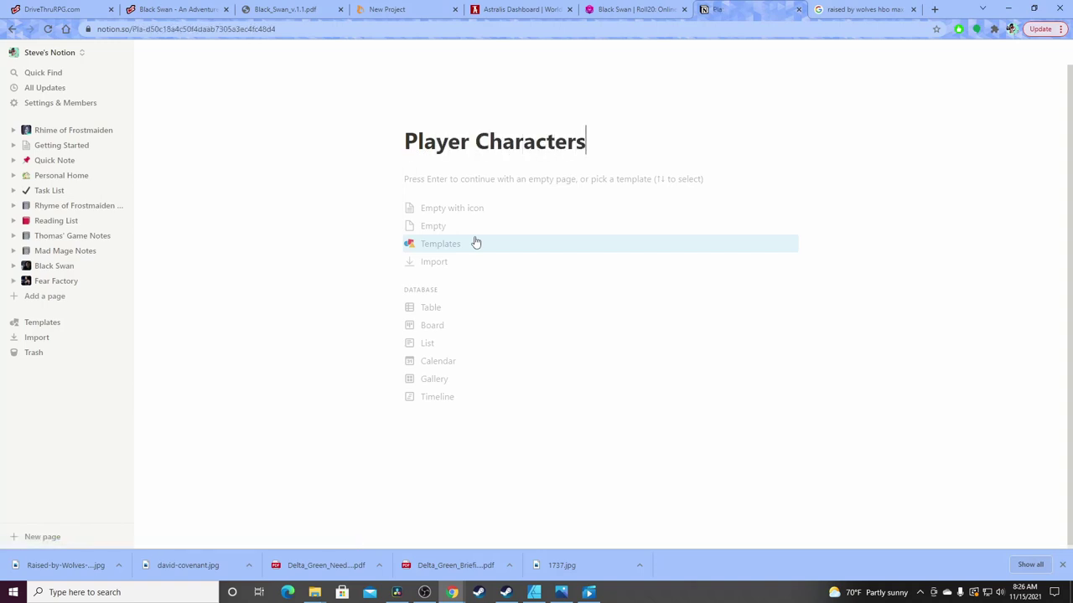
Set up Player Characters as an empty page with an icon and return to the Characters page
{"action": "left_click", "coordinate": [557, 243]}
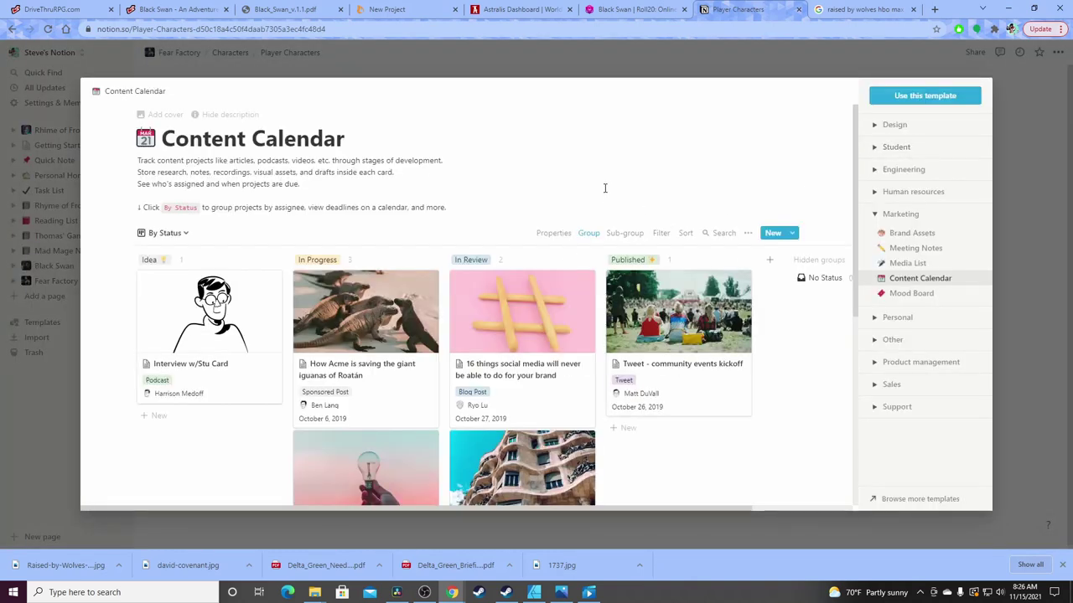
{"action": "left_click", "coordinate": [1051, 91]}
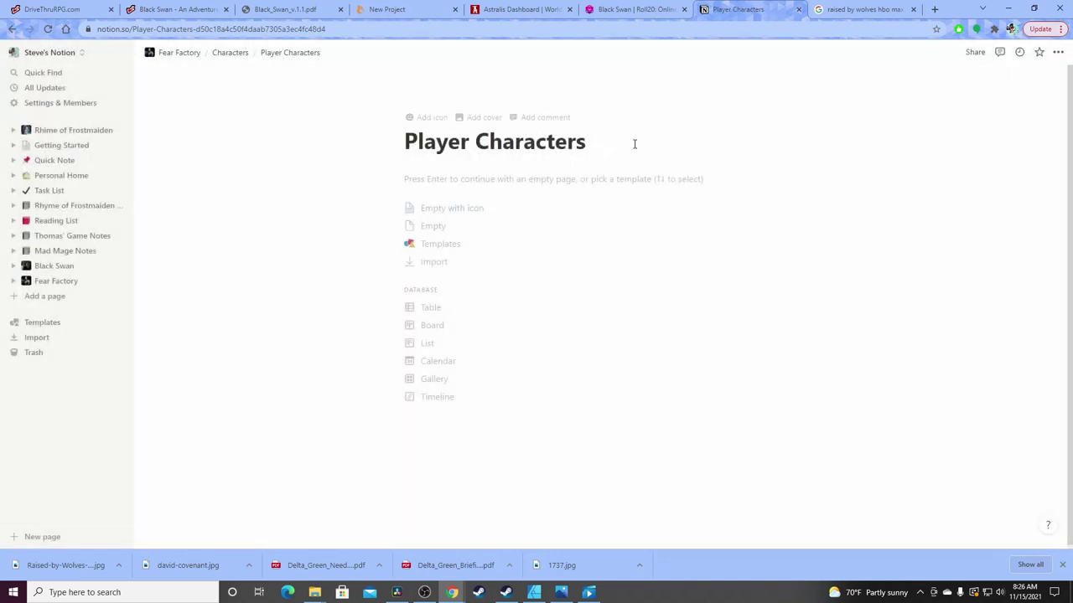
{"action": "left_click", "coordinate": [765, 207]}
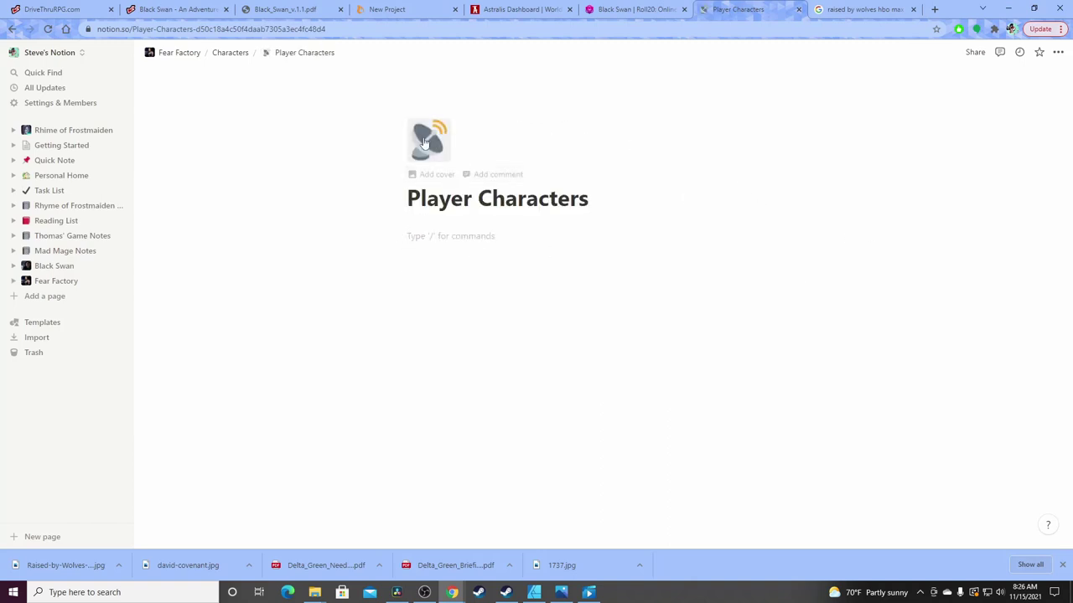
{"action": "left_click", "coordinate": [231, 53]}
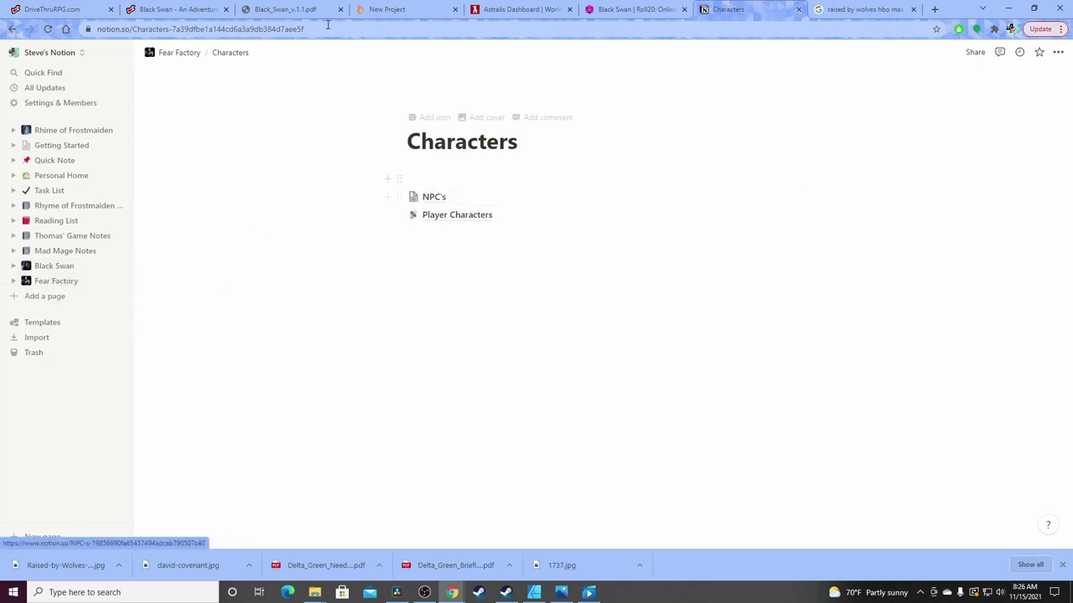
Review the "New Eden or LVDEMI426" entry on the Planets page under Fear Factory's Setting, then close it
{"action": "left_click", "coordinate": [186, 53]}
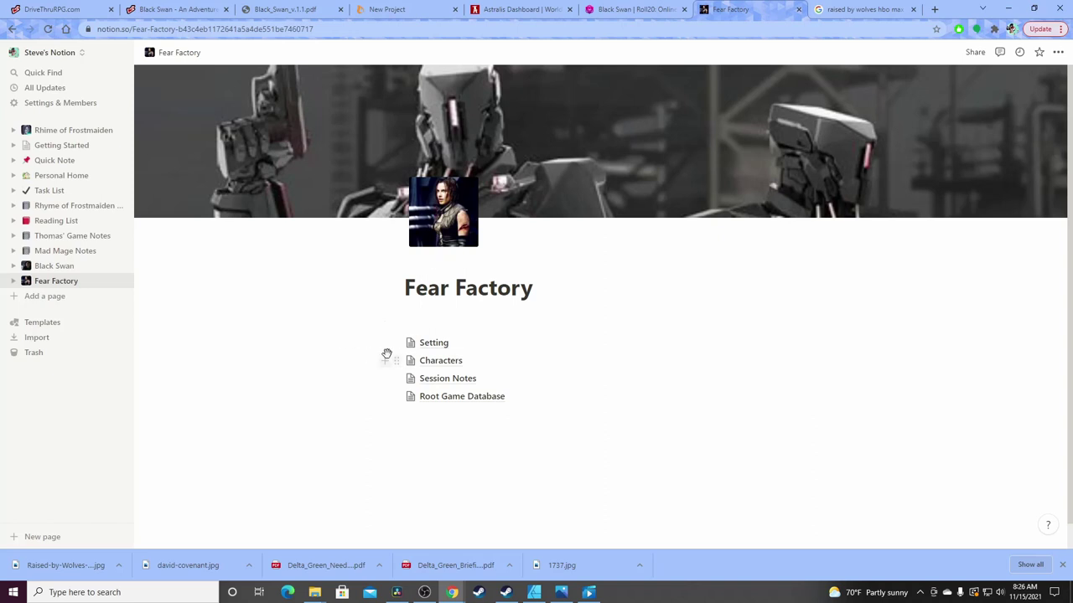
{"action": "scroll", "coordinate": [367, 352], "scroll_direction": "down", "scroll_amount": 1}
{"action": "scroll", "coordinate": [369, 350], "scroll_direction": "up", "scroll_amount": 1}
{"action": "left_click", "coordinate": [442, 343]}
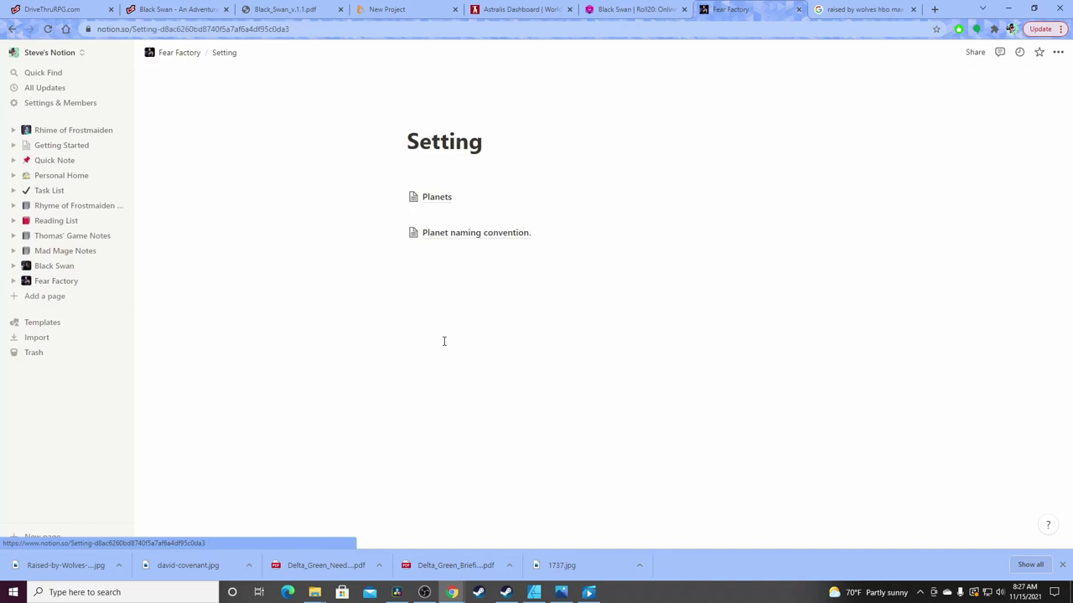
{"action": "left_click", "coordinate": [442, 198]}
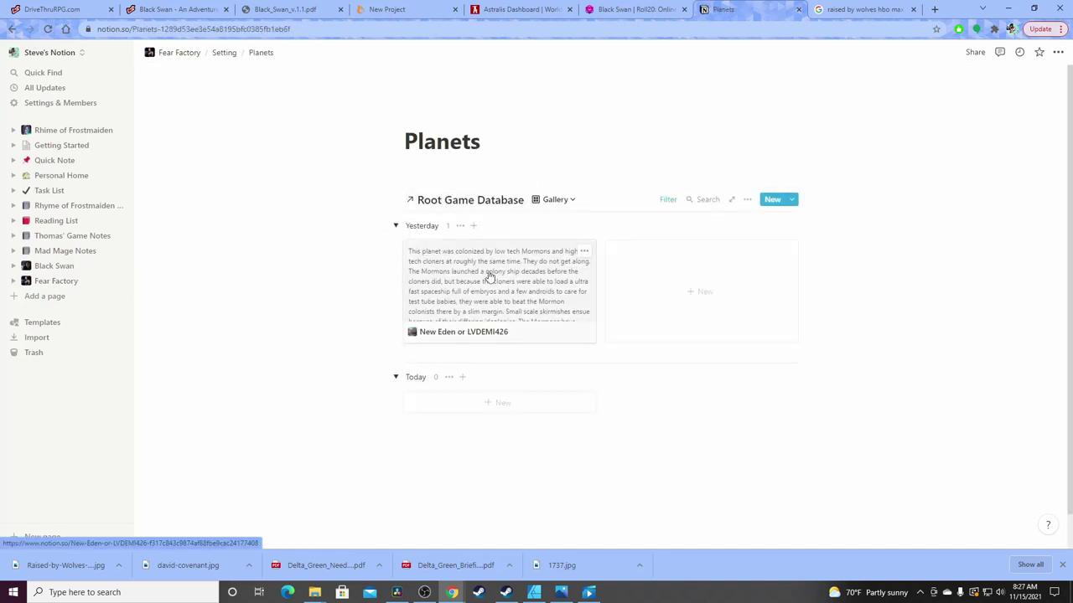
{"action": "left_click", "coordinate": [490, 277]}
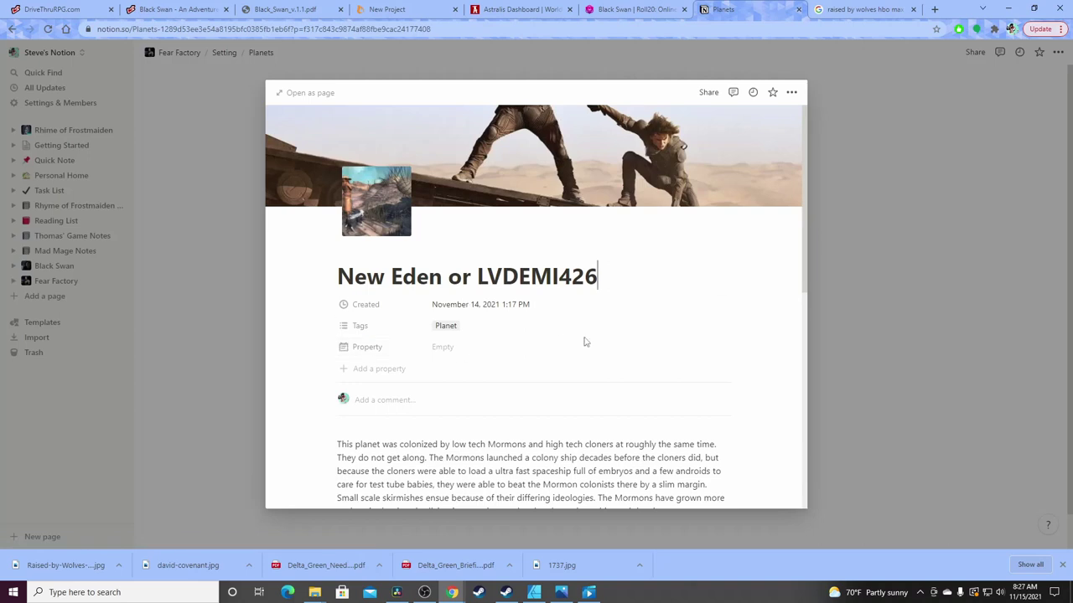
{"action": "scroll", "coordinate": [612, 352], "scroll_direction": "down", "scroll_amount": 3}
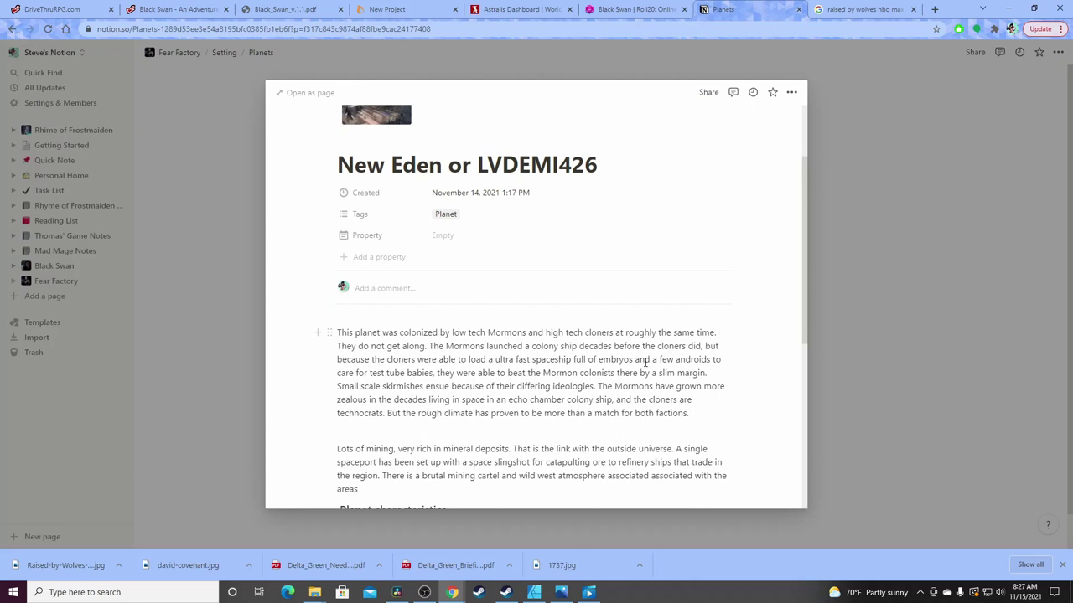
{"action": "scroll", "coordinate": [644, 362], "scroll_direction": "up", "scroll_amount": 2}
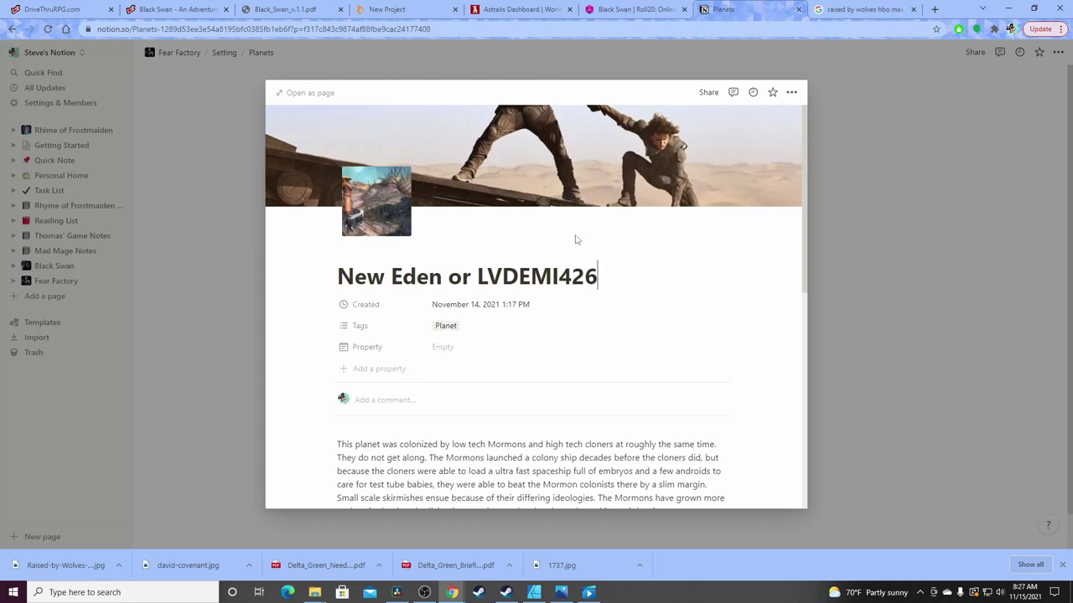
{"action": "left_click", "coordinate": [907, 271]}
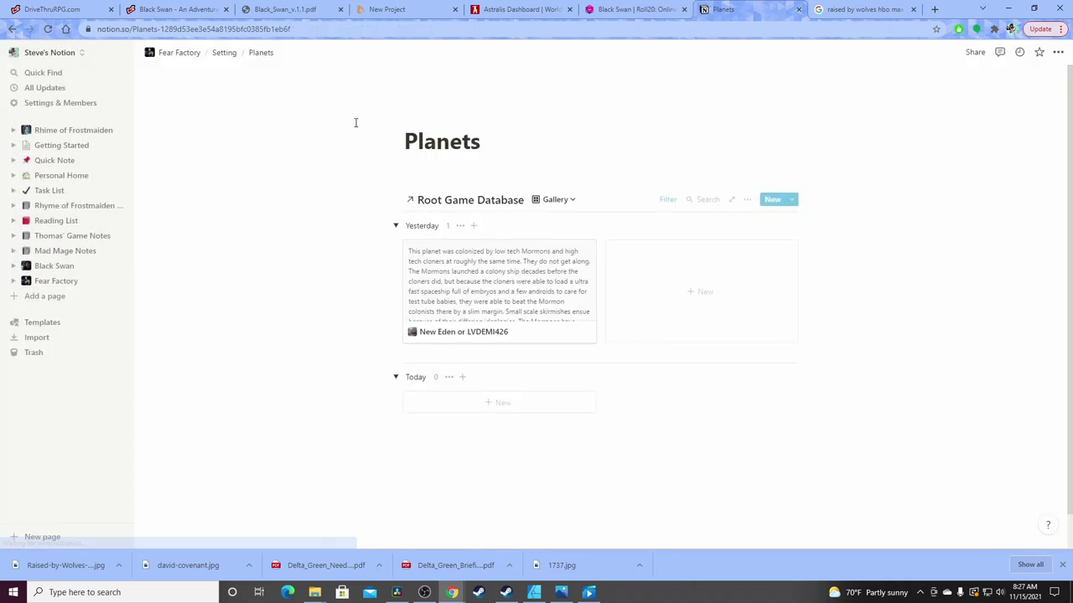
Review the "Eve" entry with its picture on the NPC's page under Characters and return to the Fear Factory page
{"action": "left_click", "coordinate": [167, 53]}
{"action": "left_click", "coordinate": [456, 362]}
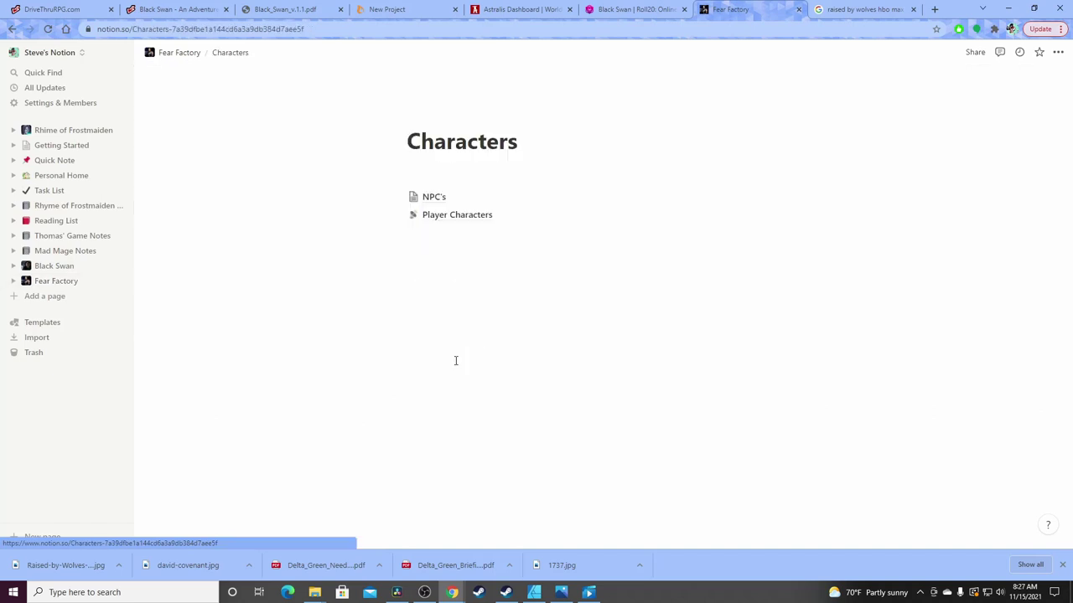
{"action": "left_click", "coordinate": [432, 198]}
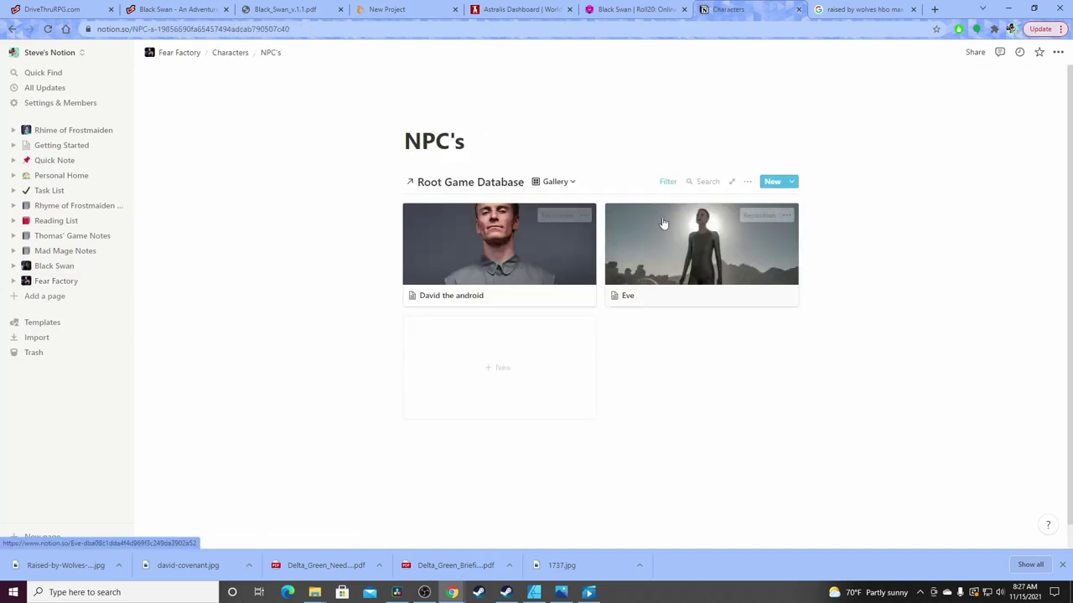
{"action": "left_click", "coordinate": [708, 252]}
{"action": "scroll", "coordinate": [570, 335], "scroll_direction": "down", "scroll_amount": 1}
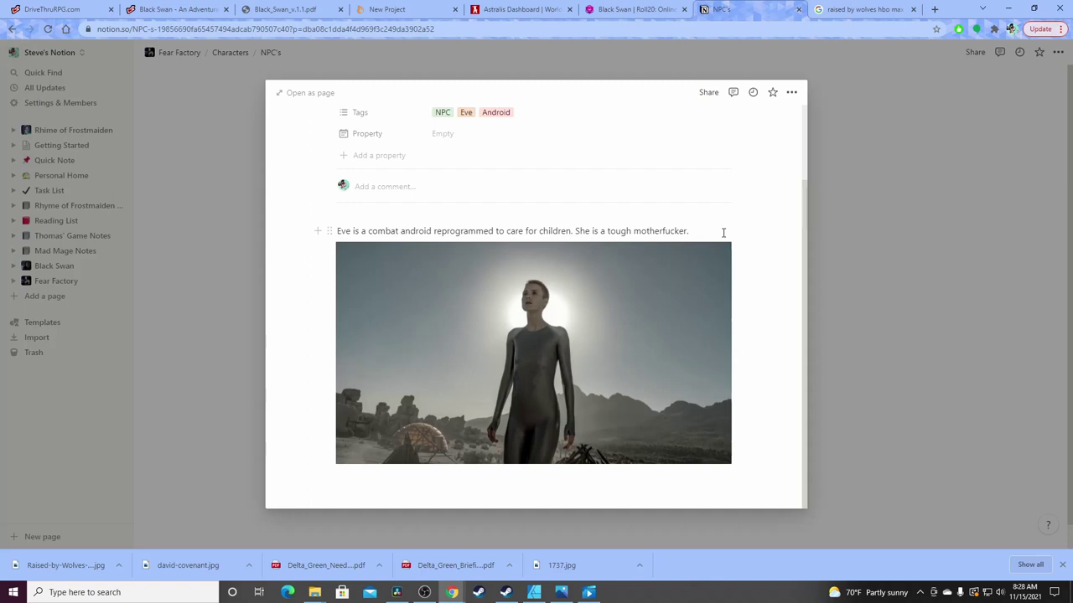
{"action": "left_click", "coordinate": [881, 202]}
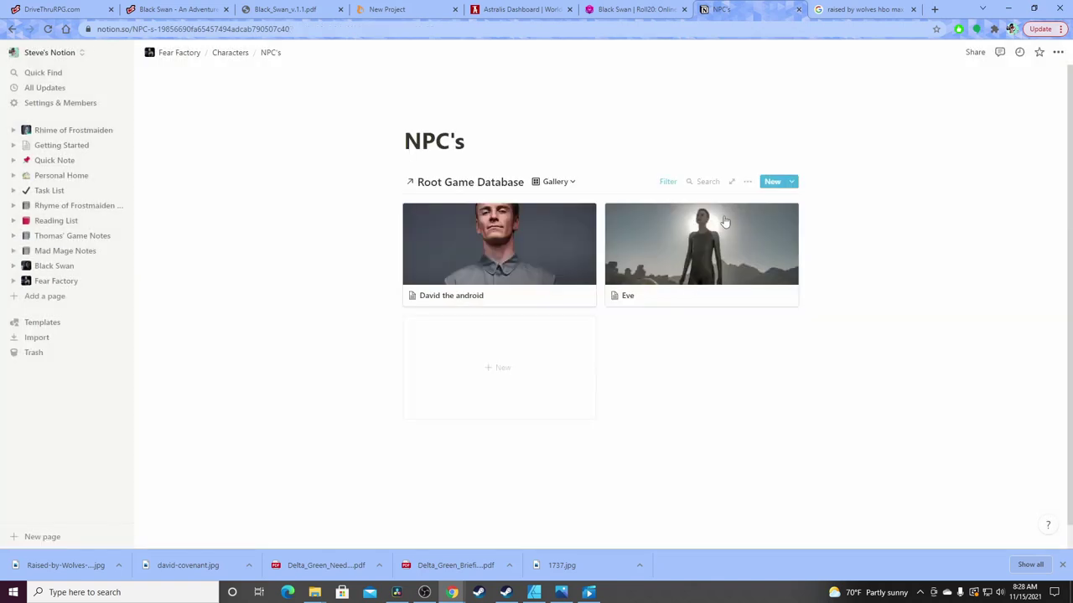
{"action": "left_click", "coordinate": [170, 53]}
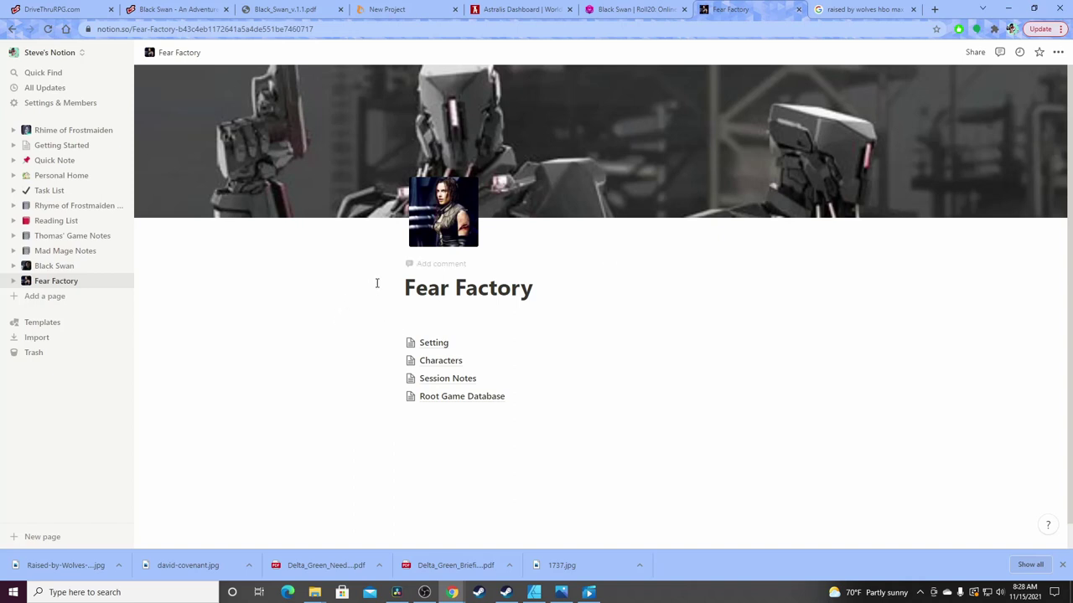
{"action": "left_click", "coordinate": [425, 591]}
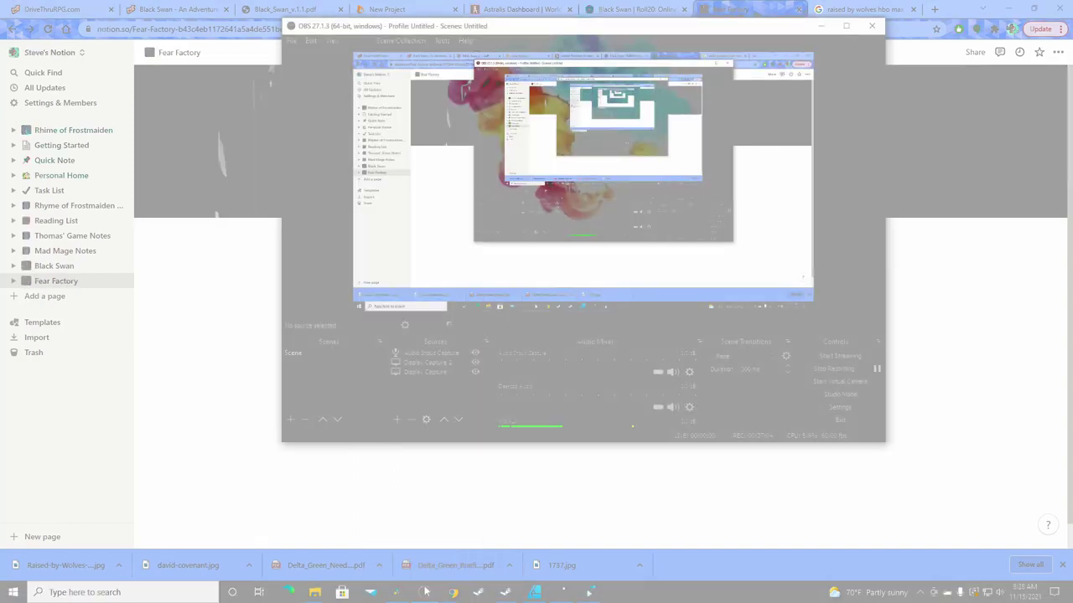